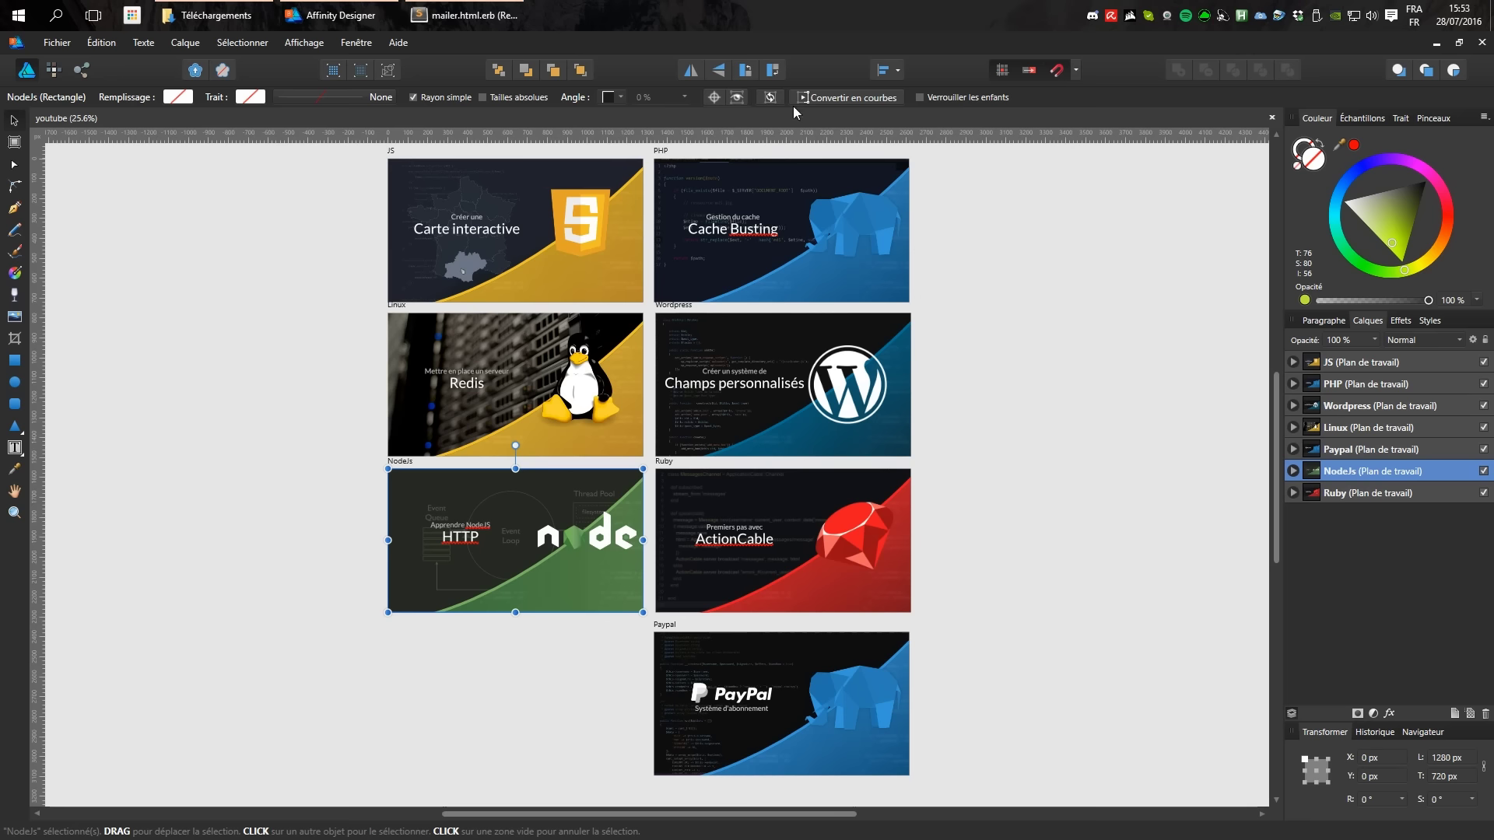
Create a new Devices document using the iPhone 6 (Retina) preset, 750×1334 px at 144 DPI.
click(62, 50)
click(70, 60)
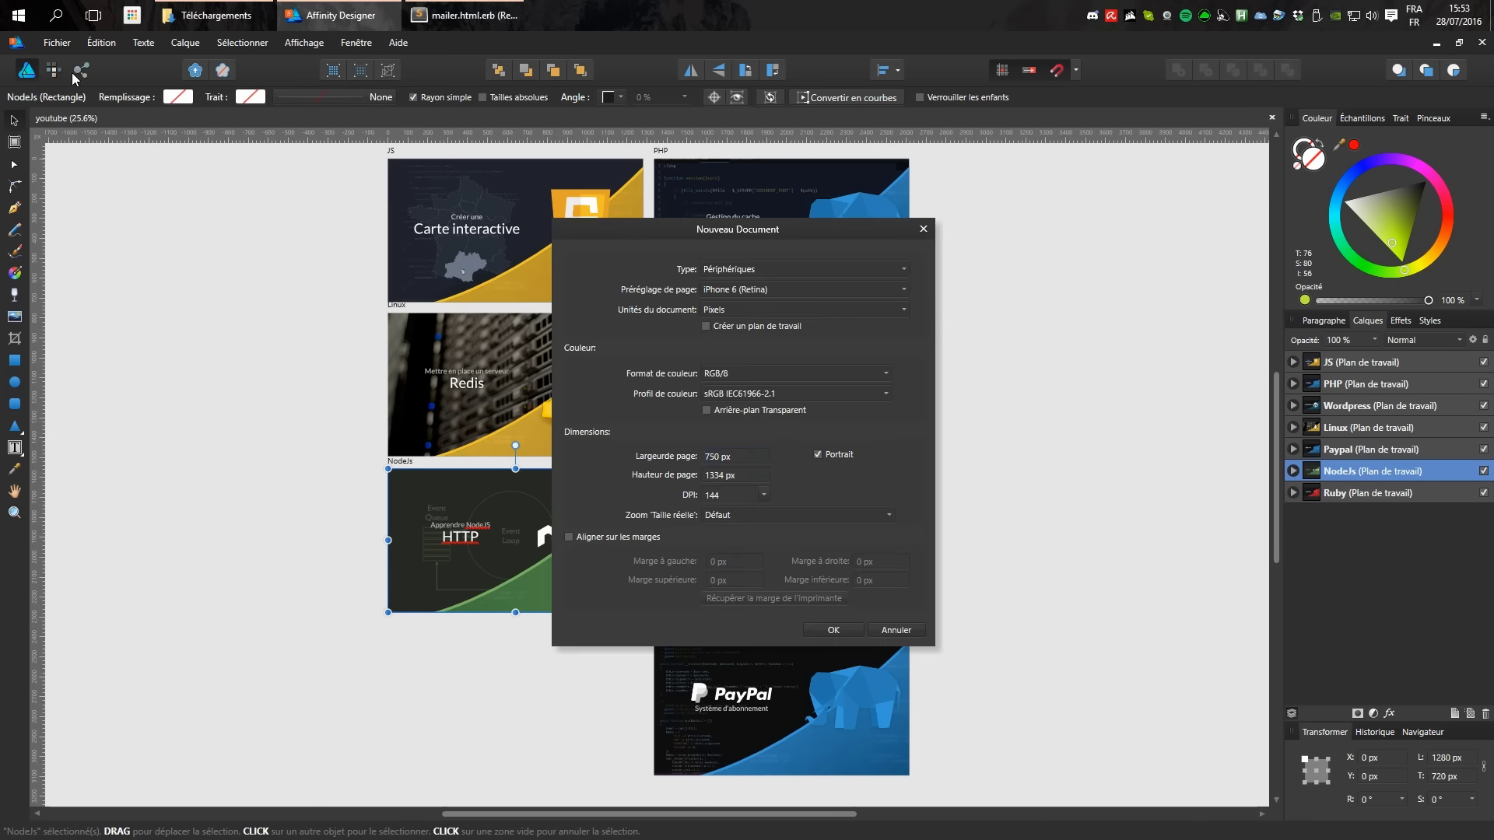
click(729, 272)
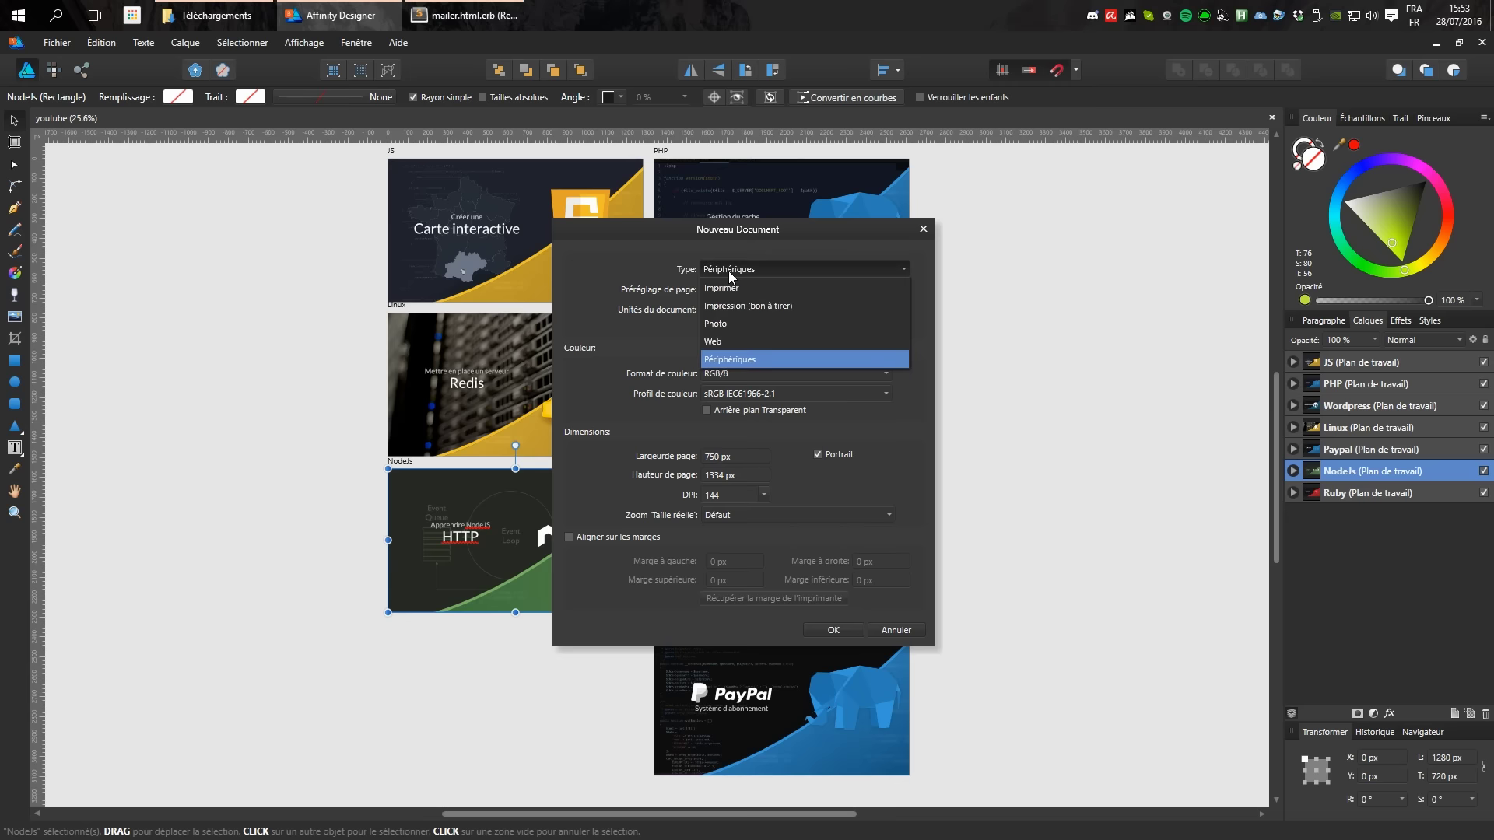
click(725, 358)
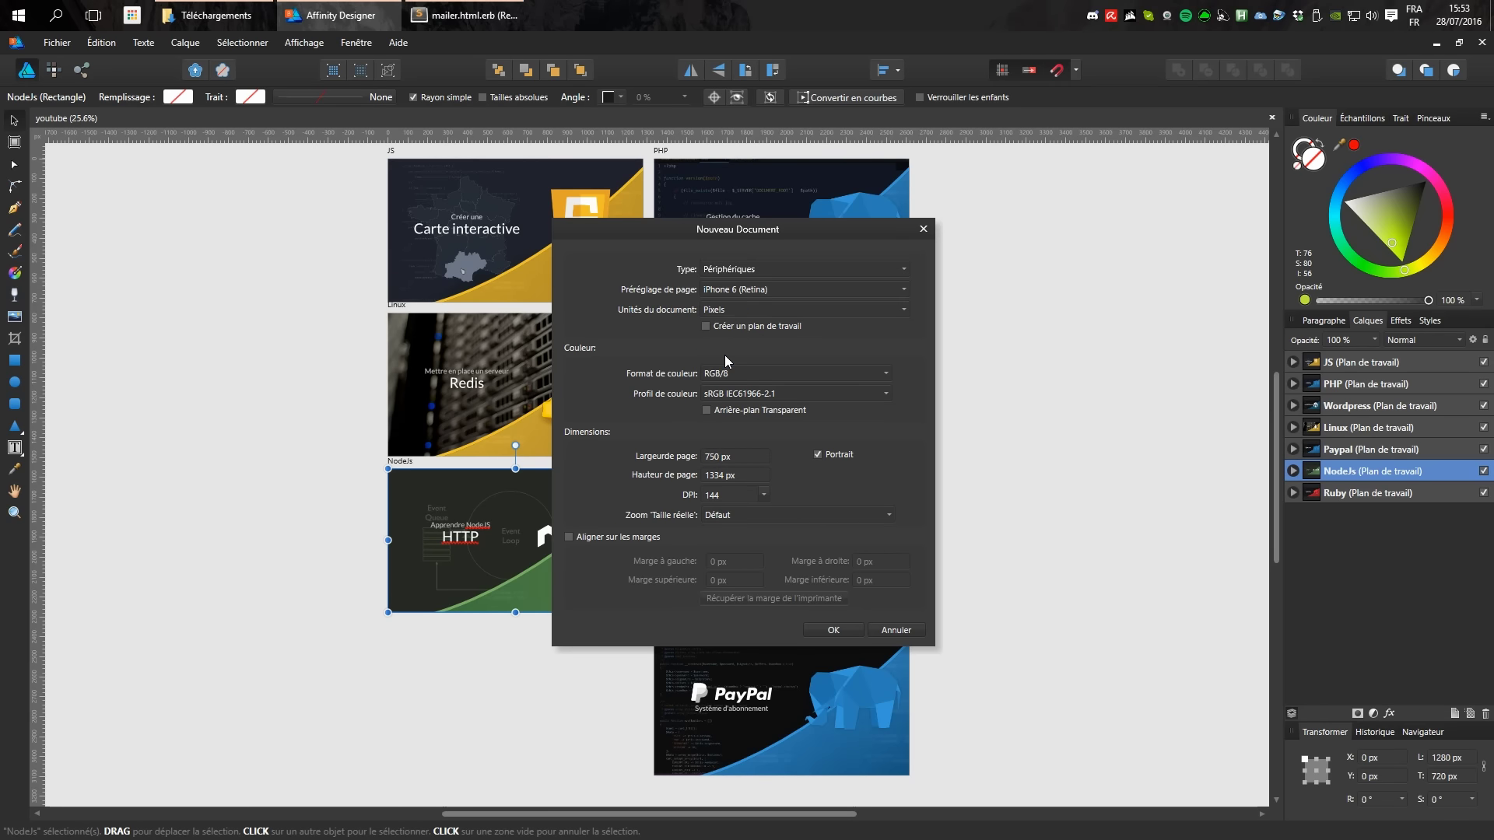
click(734, 291)
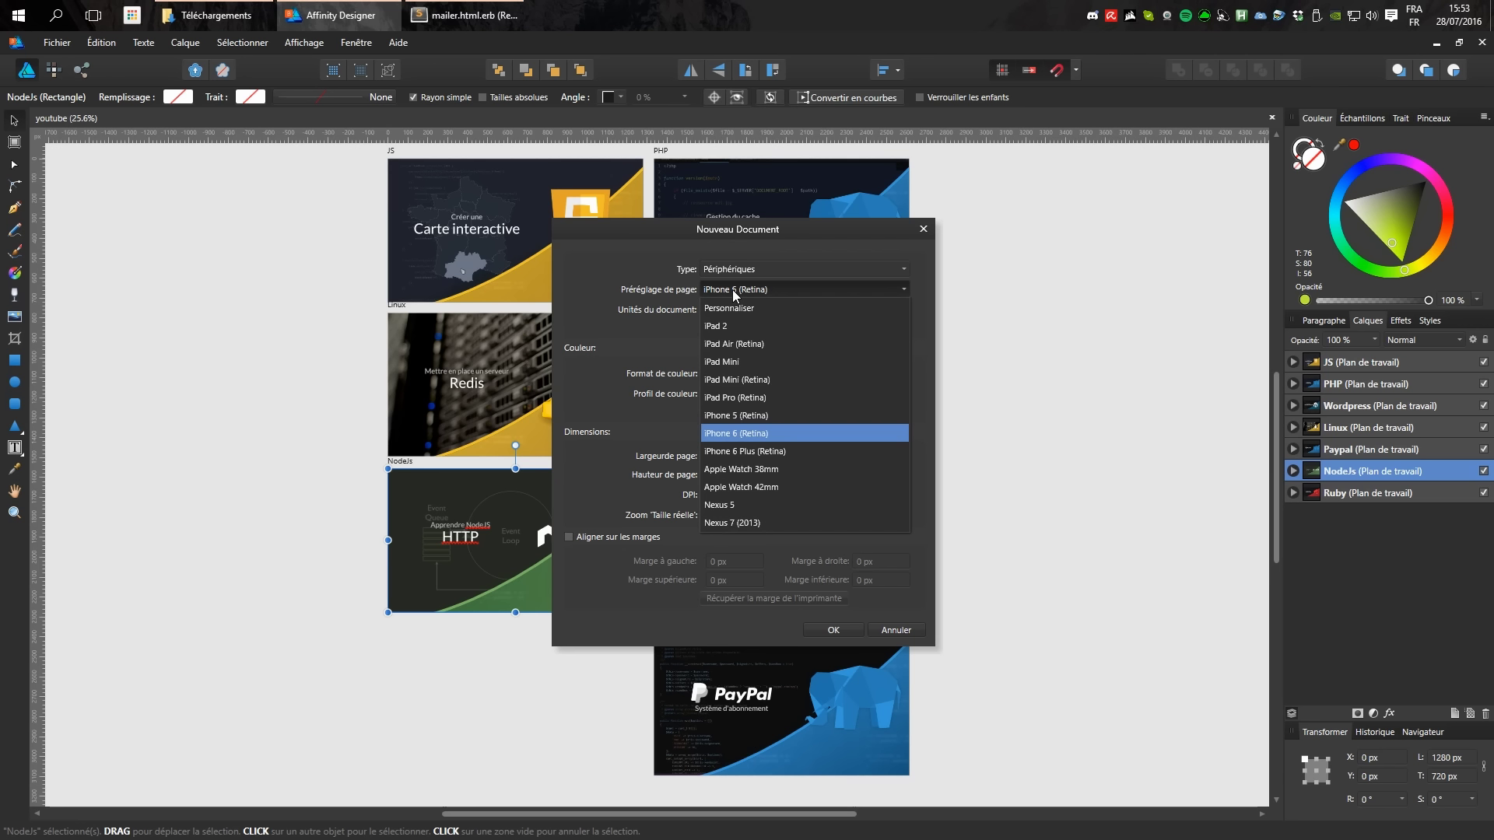
click(733, 434)
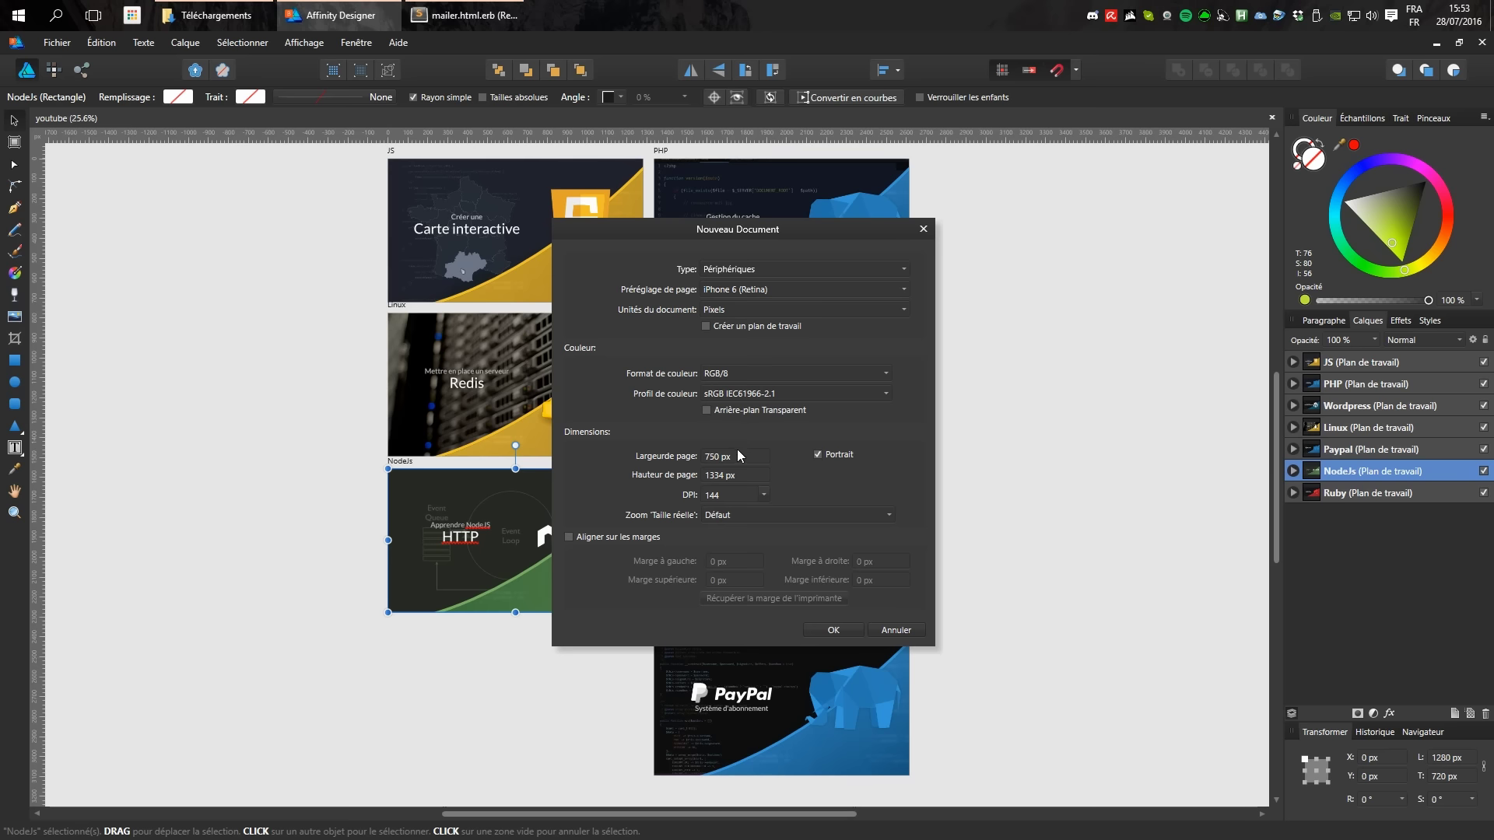
click(834, 631)
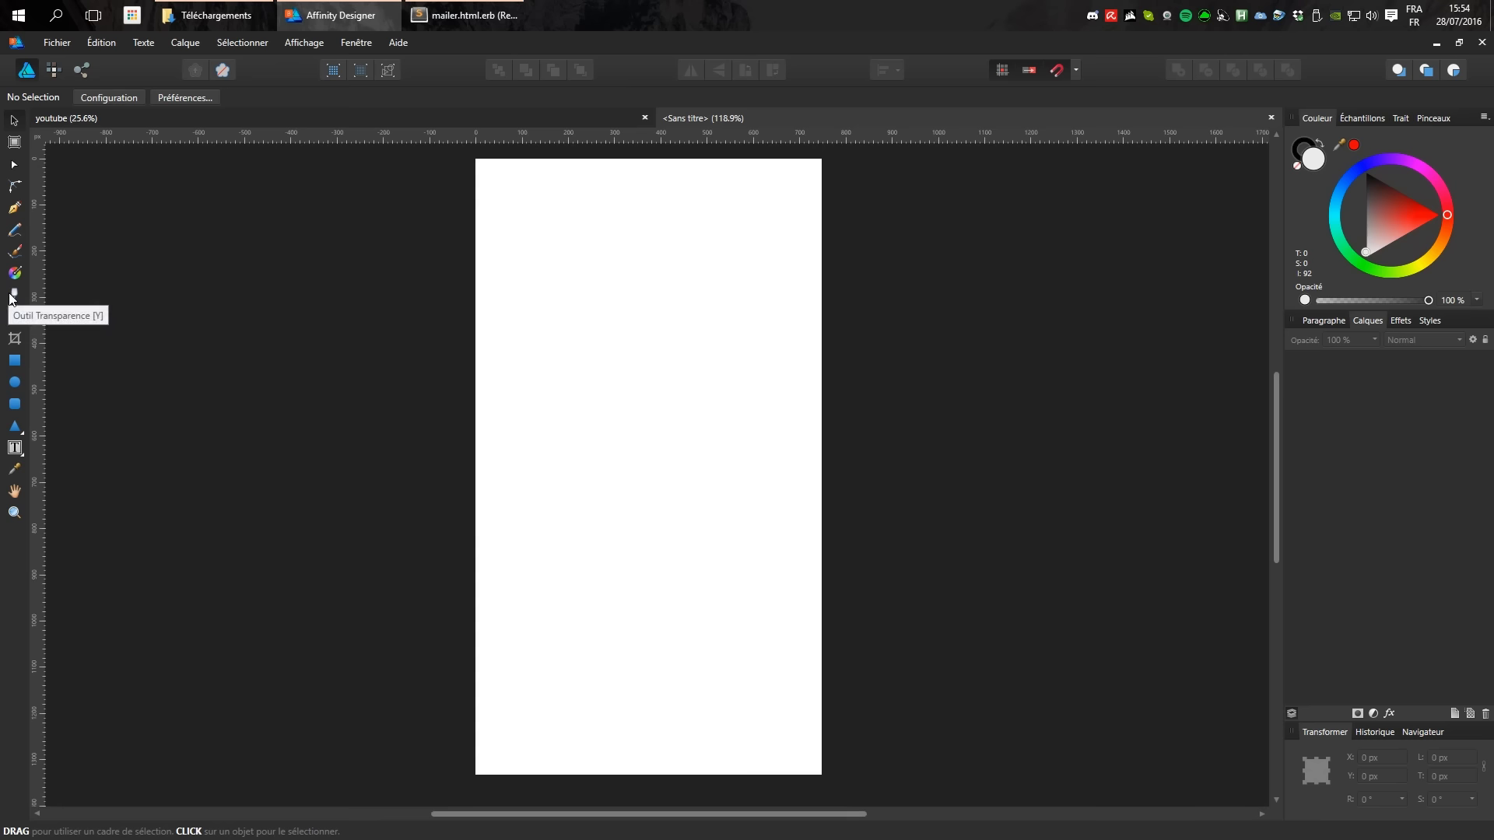
click(50, 73)
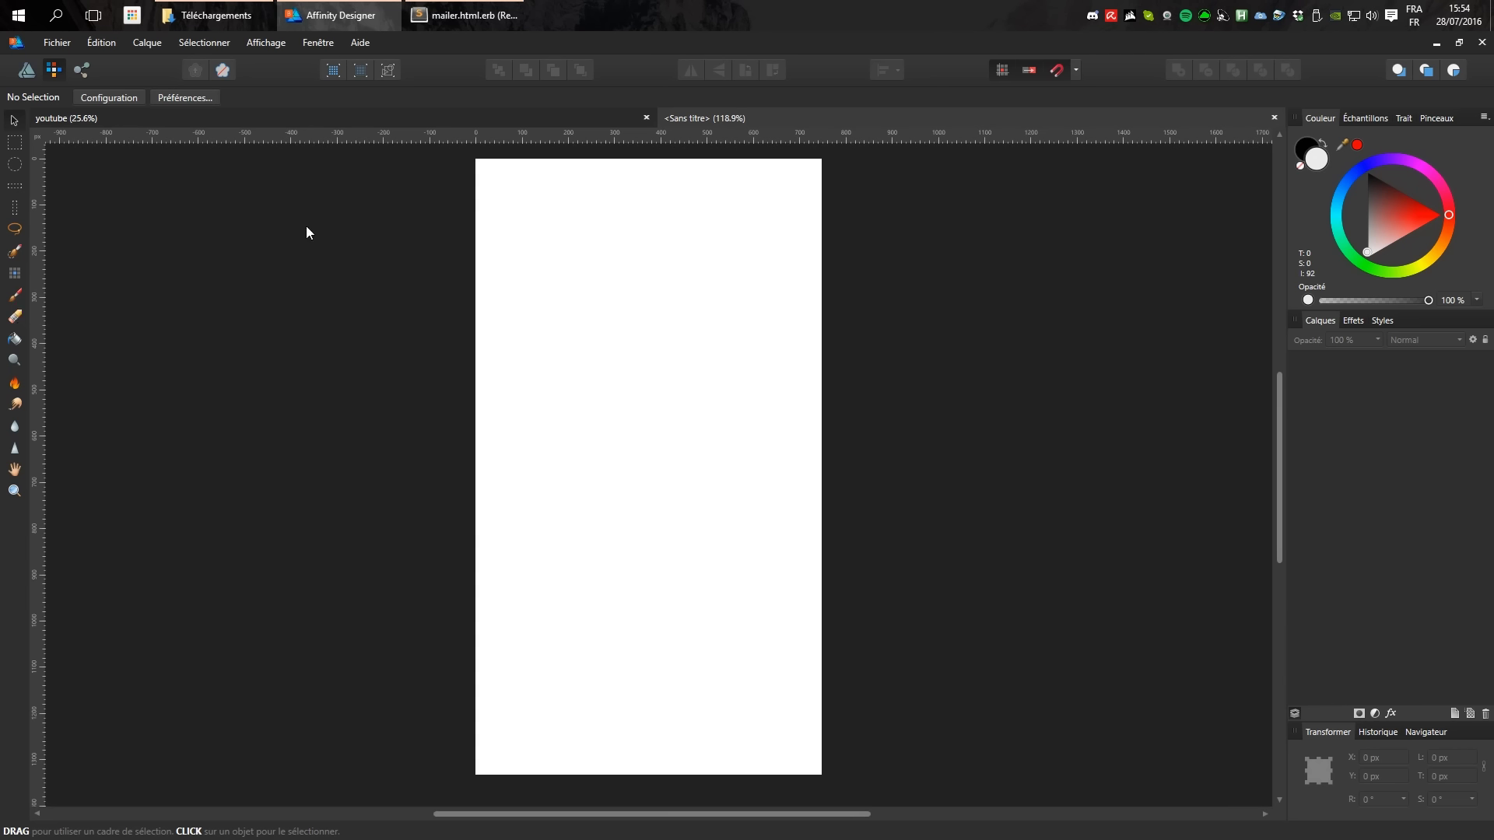
click(17, 147)
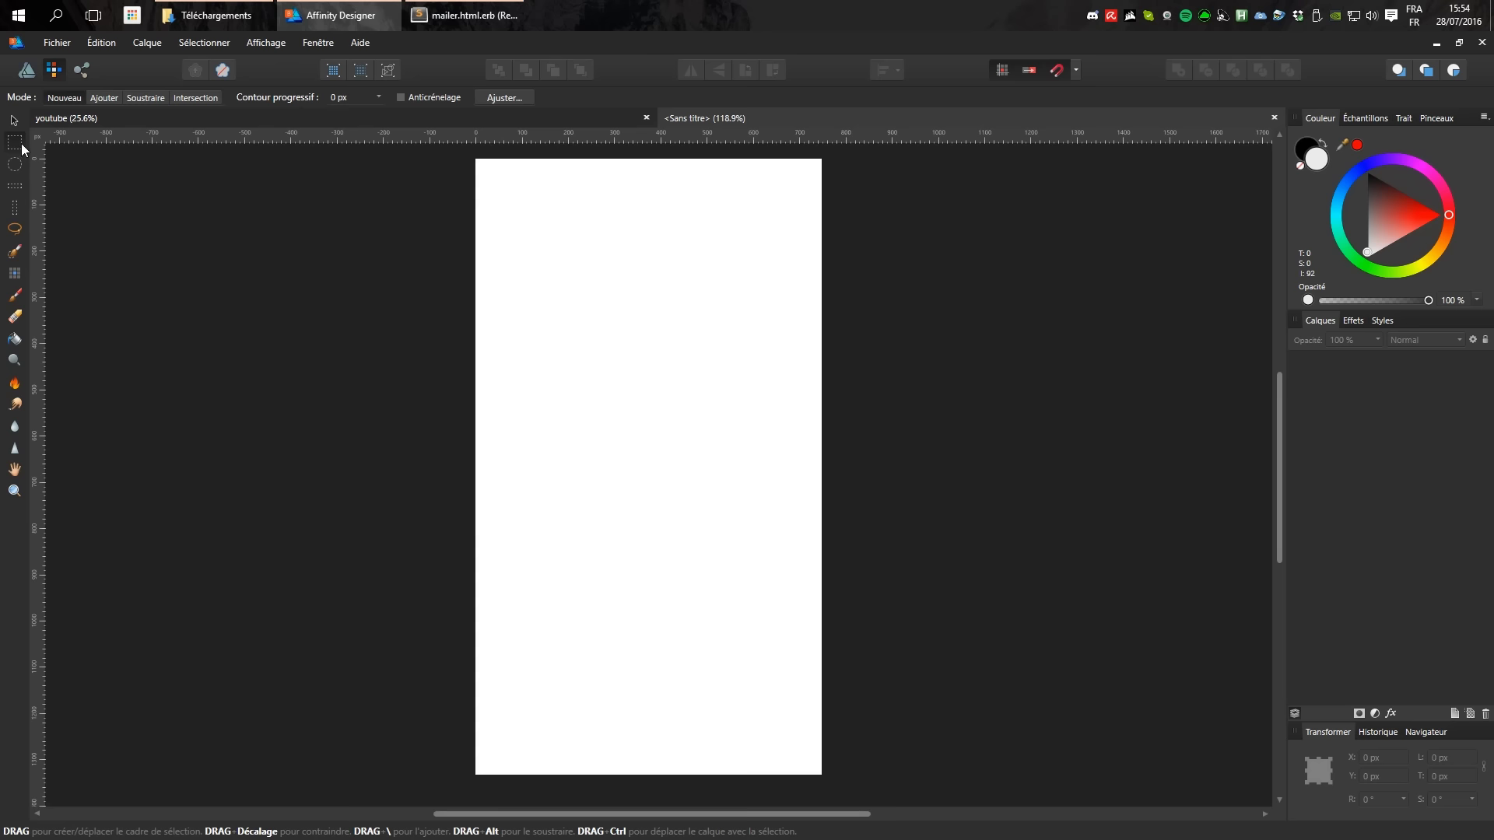
click(16, 122)
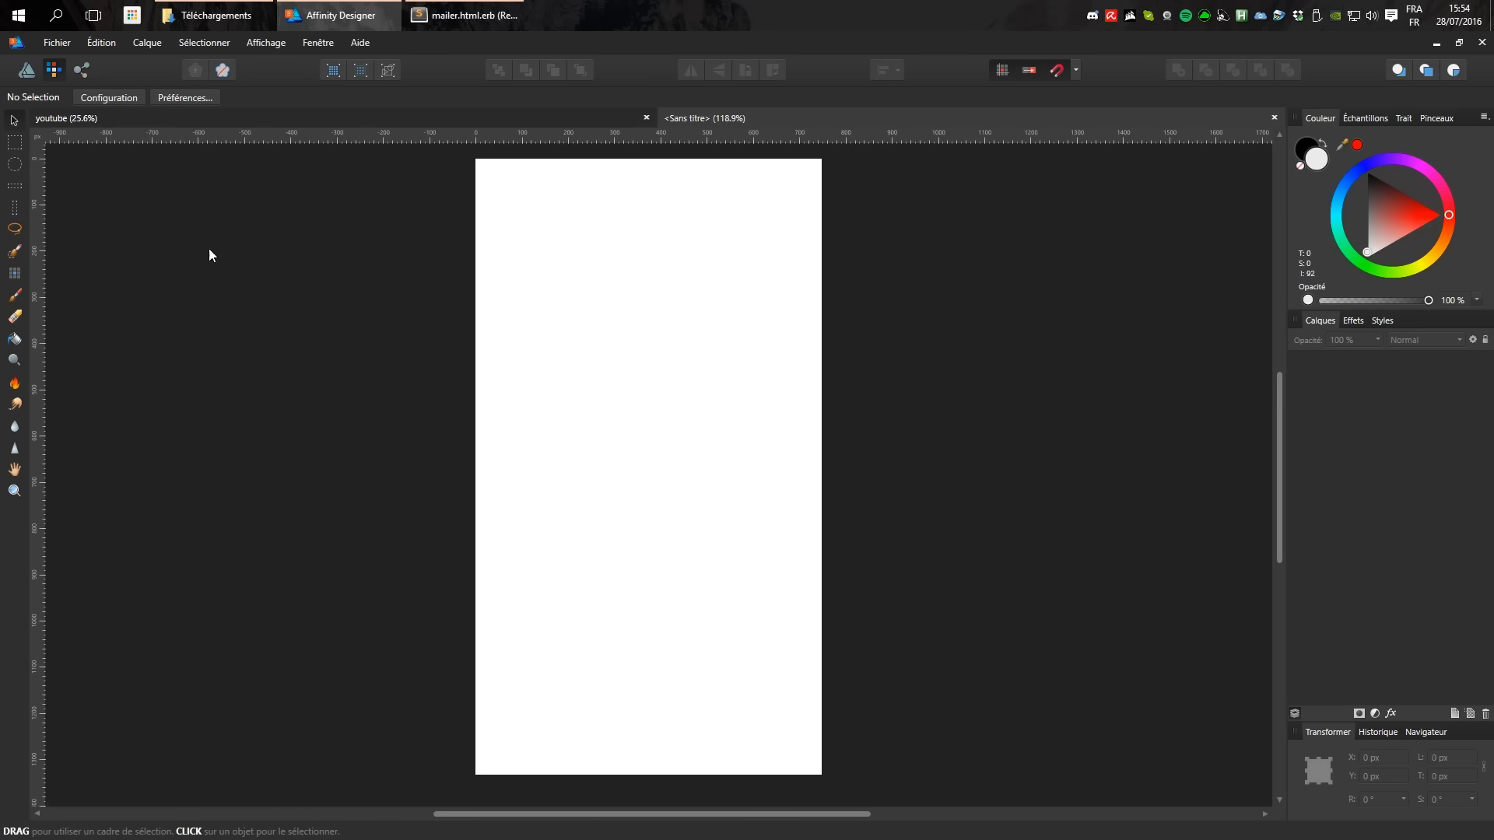
click(91, 68)
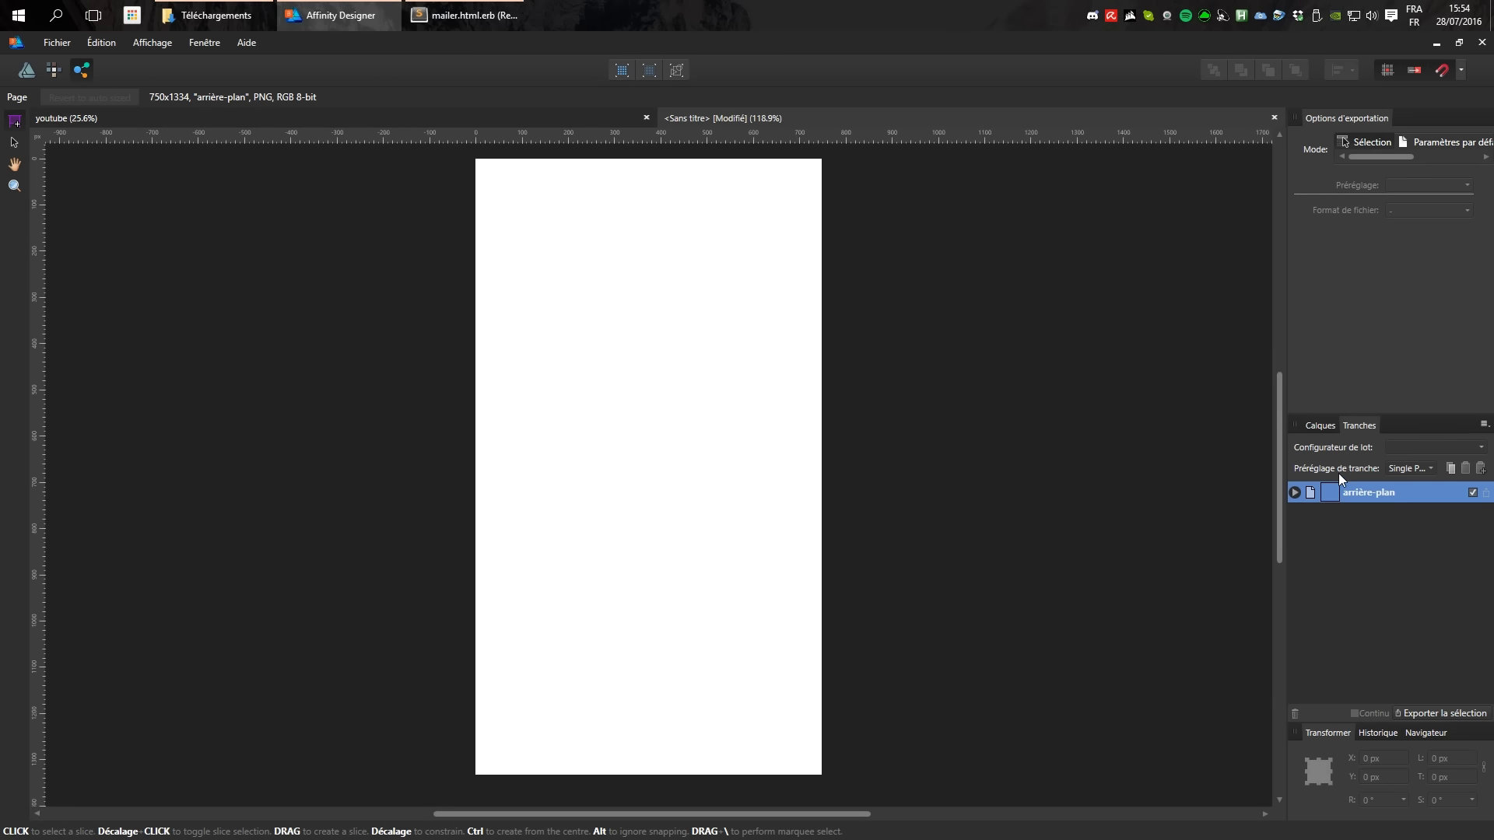
click(26, 70)
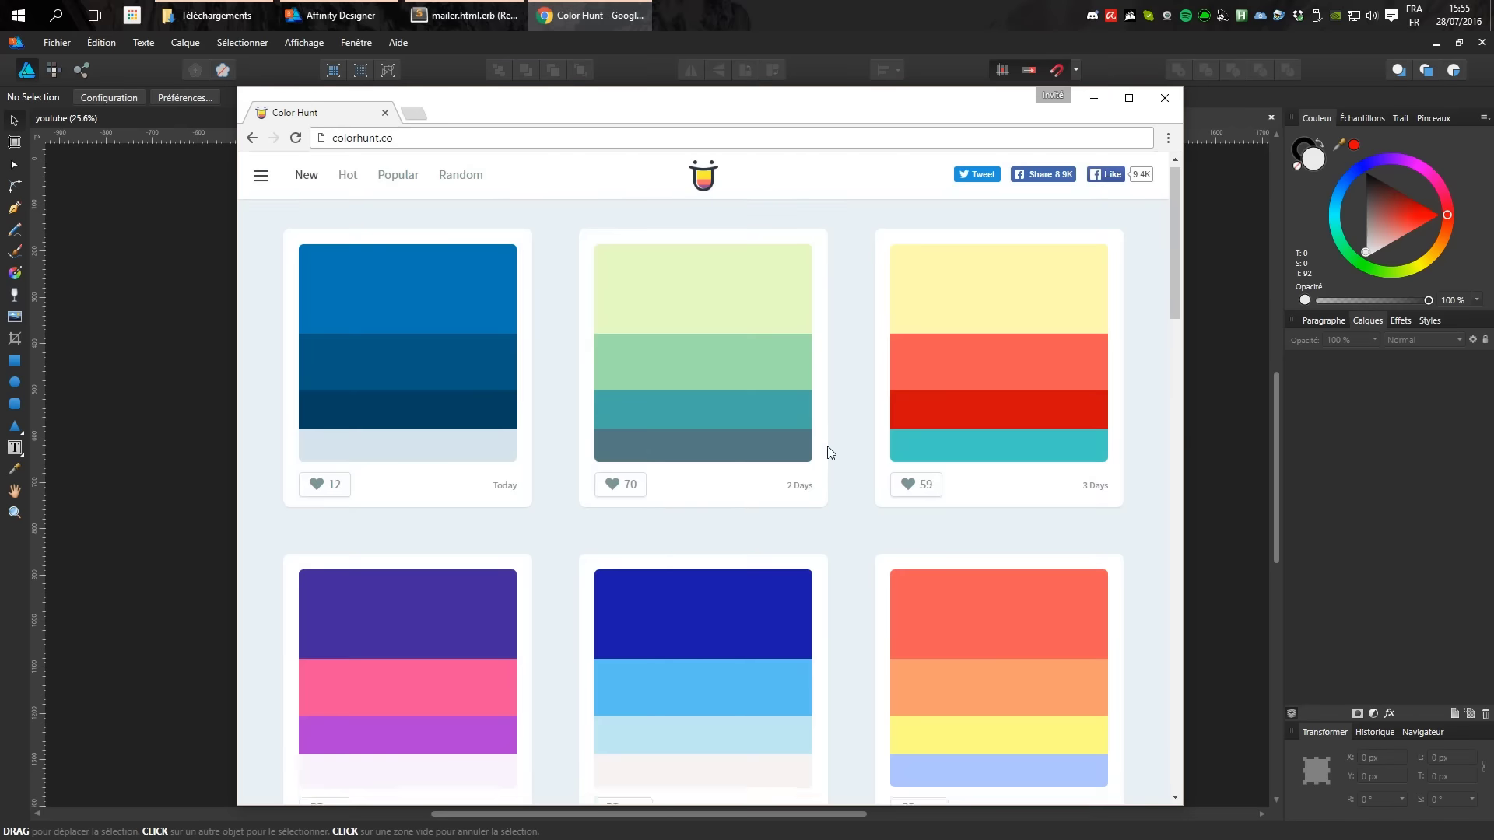
Open Color Hunt's off-white F5F5F5, lime, green and dark teal palette, then return to Affinity Designer.
scroll(856, 441, down, 5)
scroll(855, 441, down, 5)
scroll(856, 441, down, 5)
scroll(893, 457, down, 5)
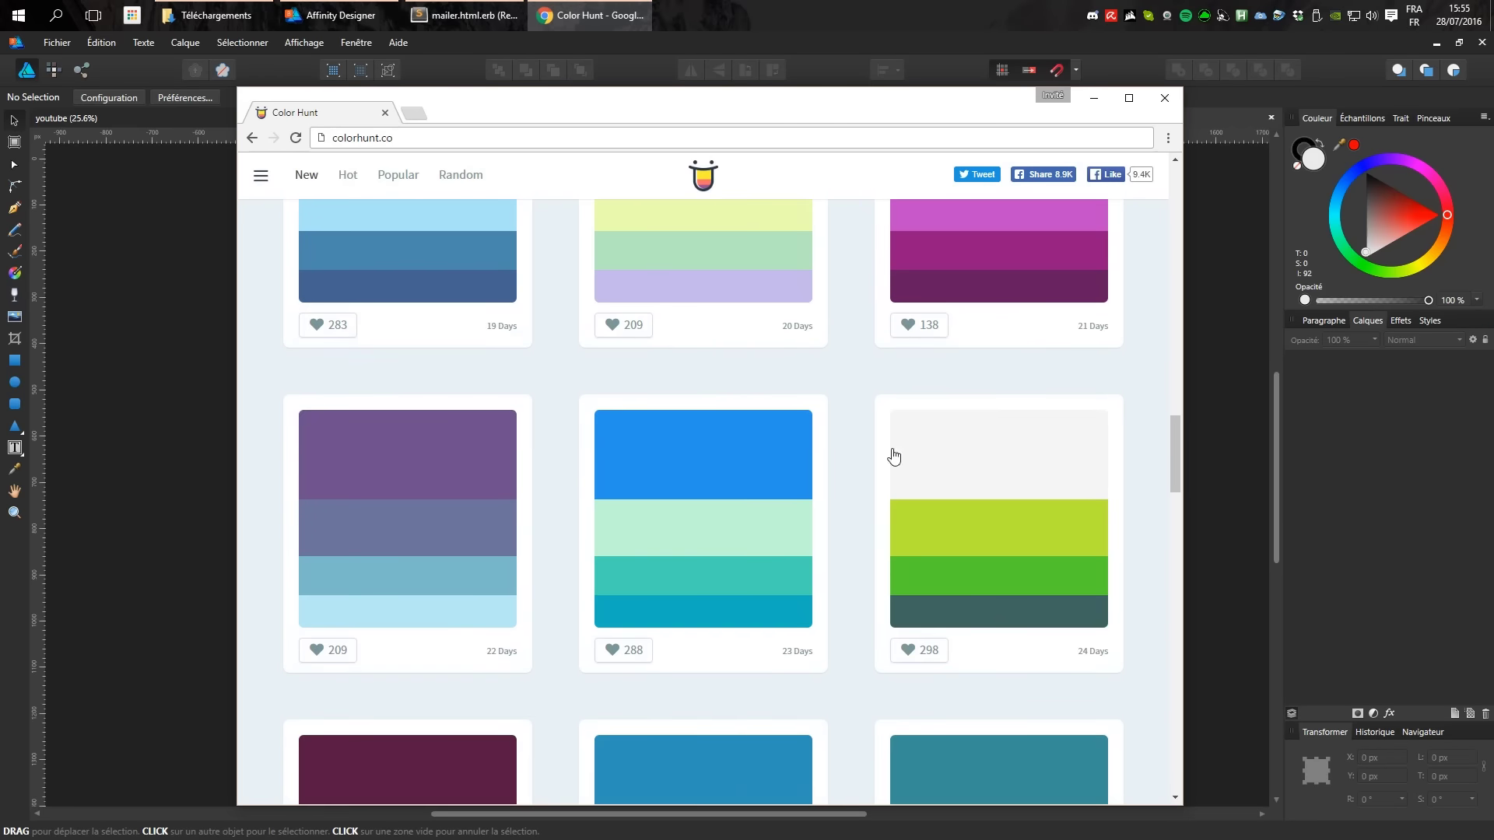
click(1000, 558)
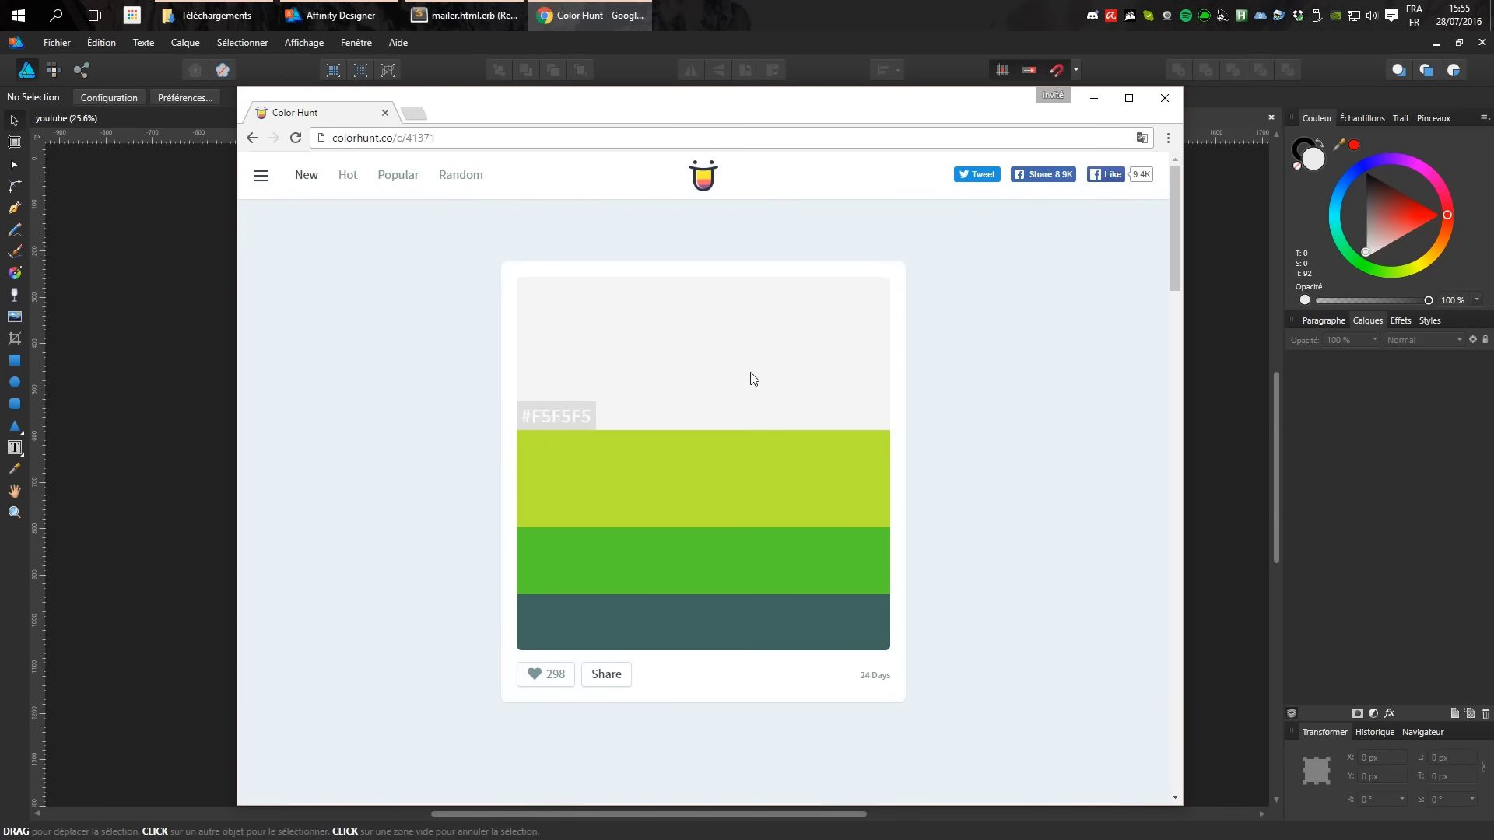
click(137, 288)
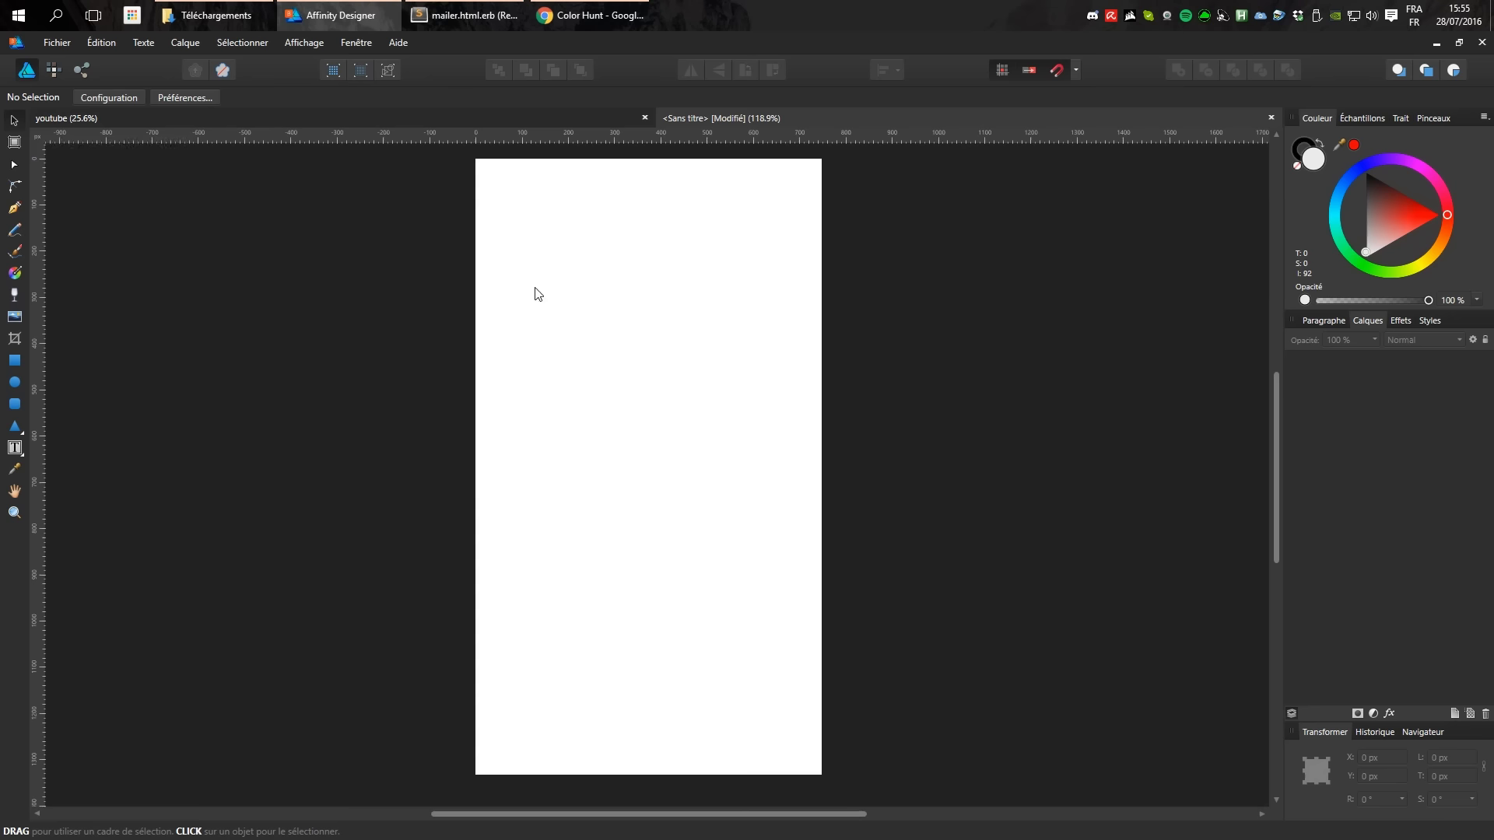
Convert the page into a 750×1334 px artboard and place a duplicate to its right.
click(17, 145)
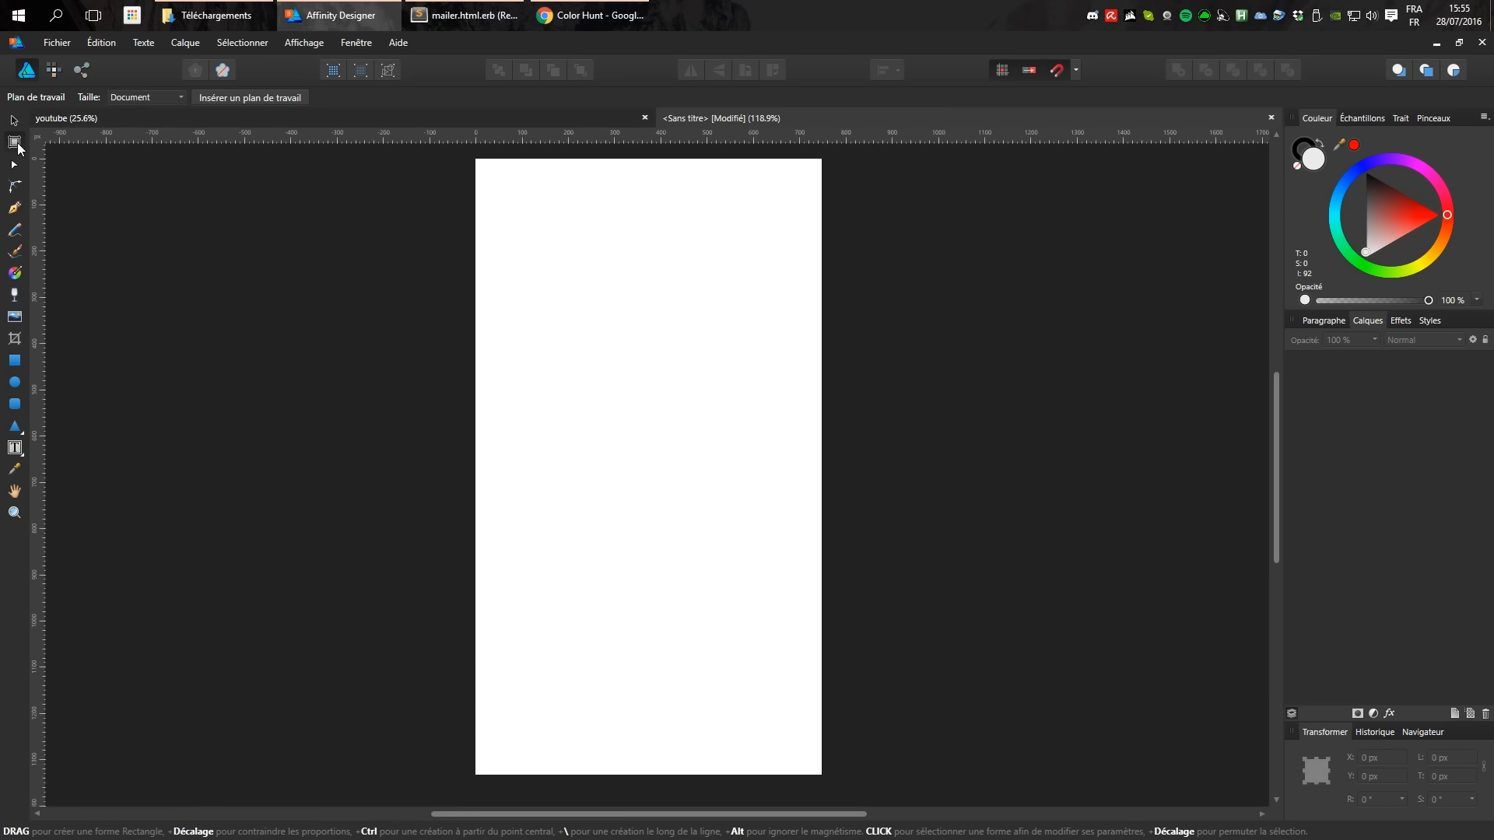
click(221, 98)
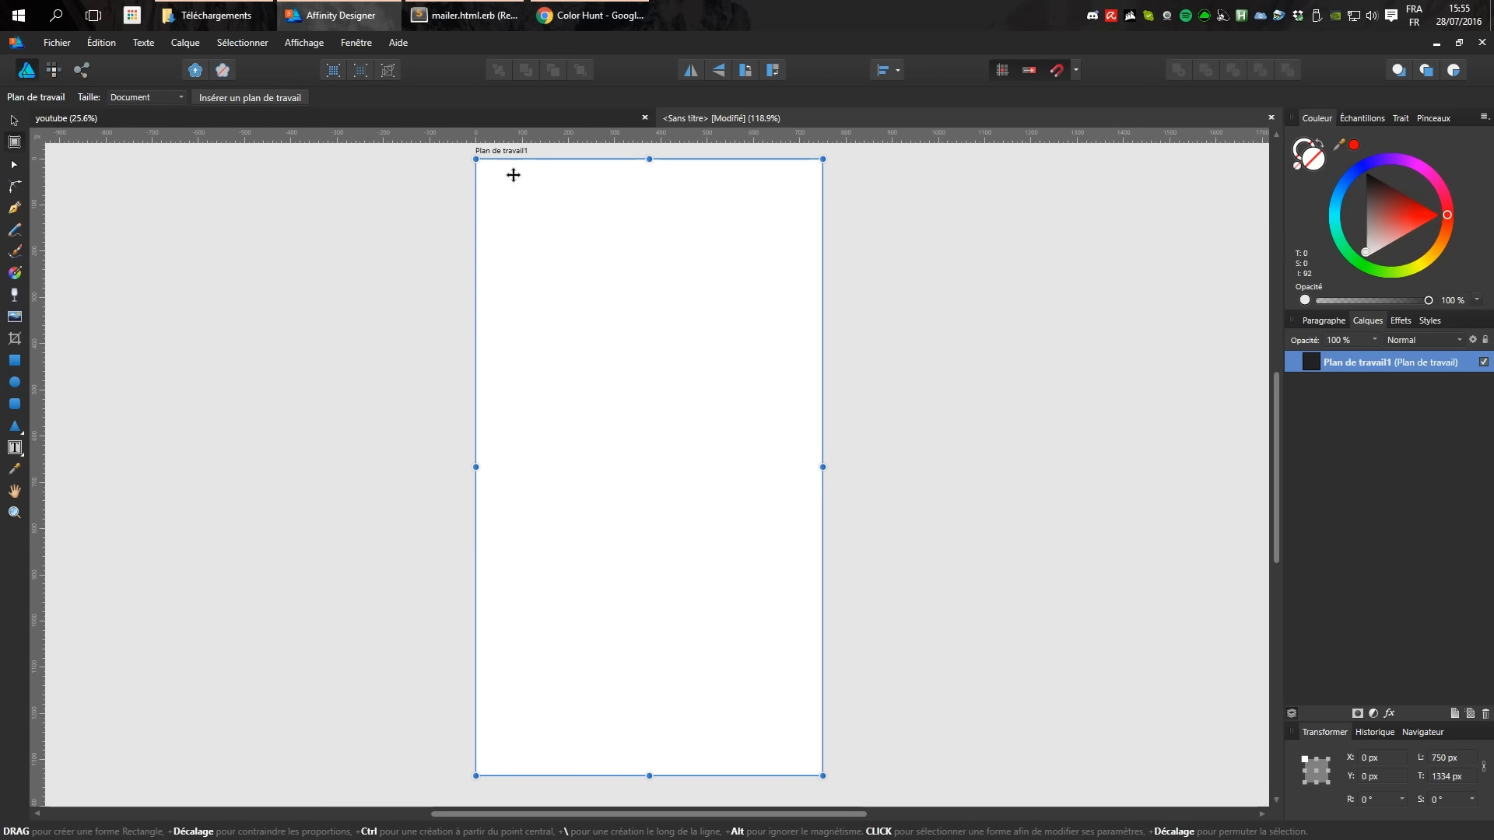
click(15, 123)
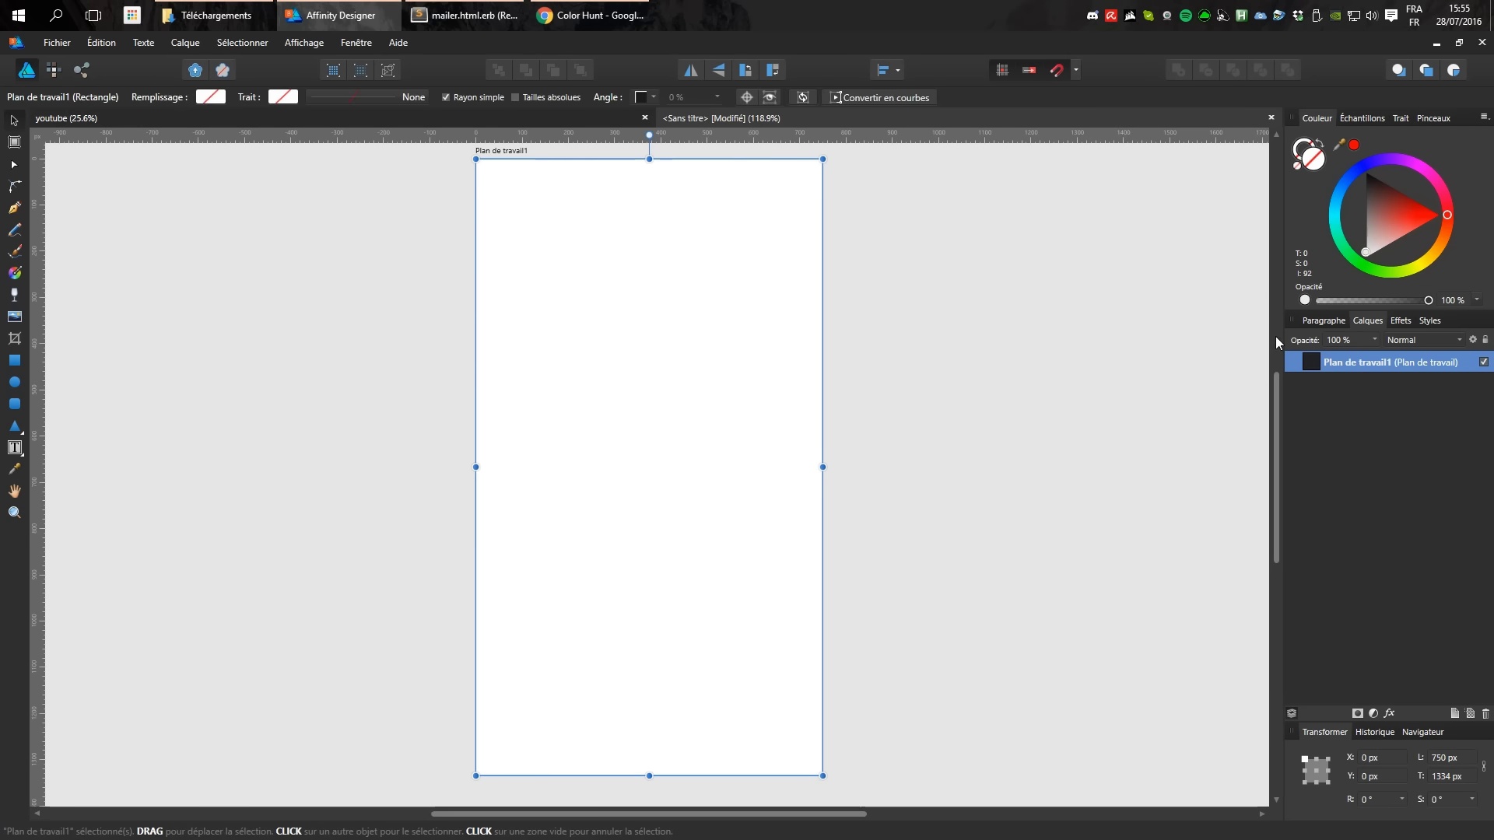
key(ctrl+j)
mouse_move(674, 301)
mouse_down()
mouse_move(1117, 294)
mouse_move(1084, 294)
mouse_up()
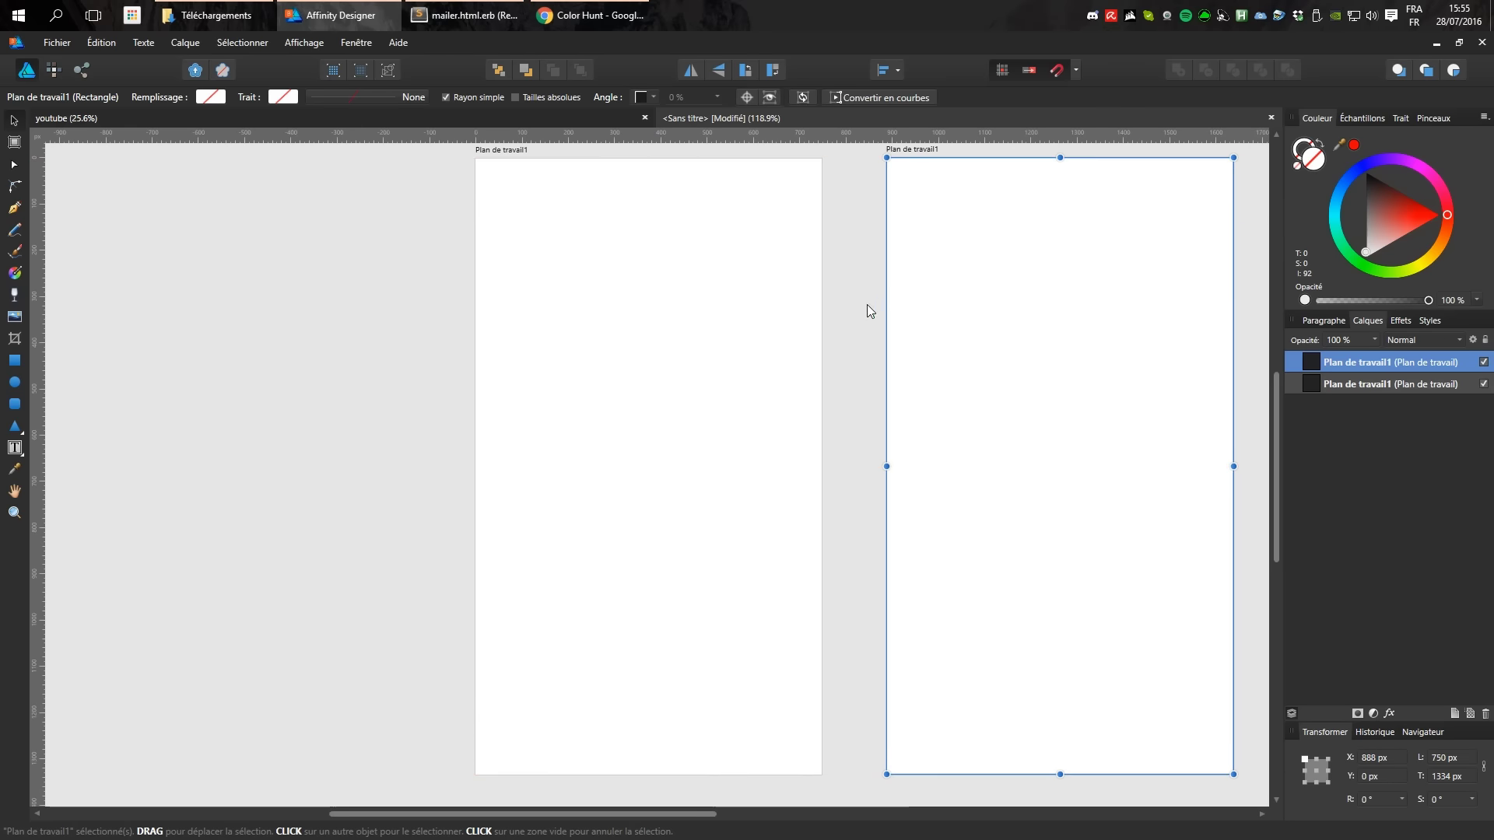
Pan the view and select each artboard to check both side by side.
click(867, 304)
drag(800, 306, 699, 301)
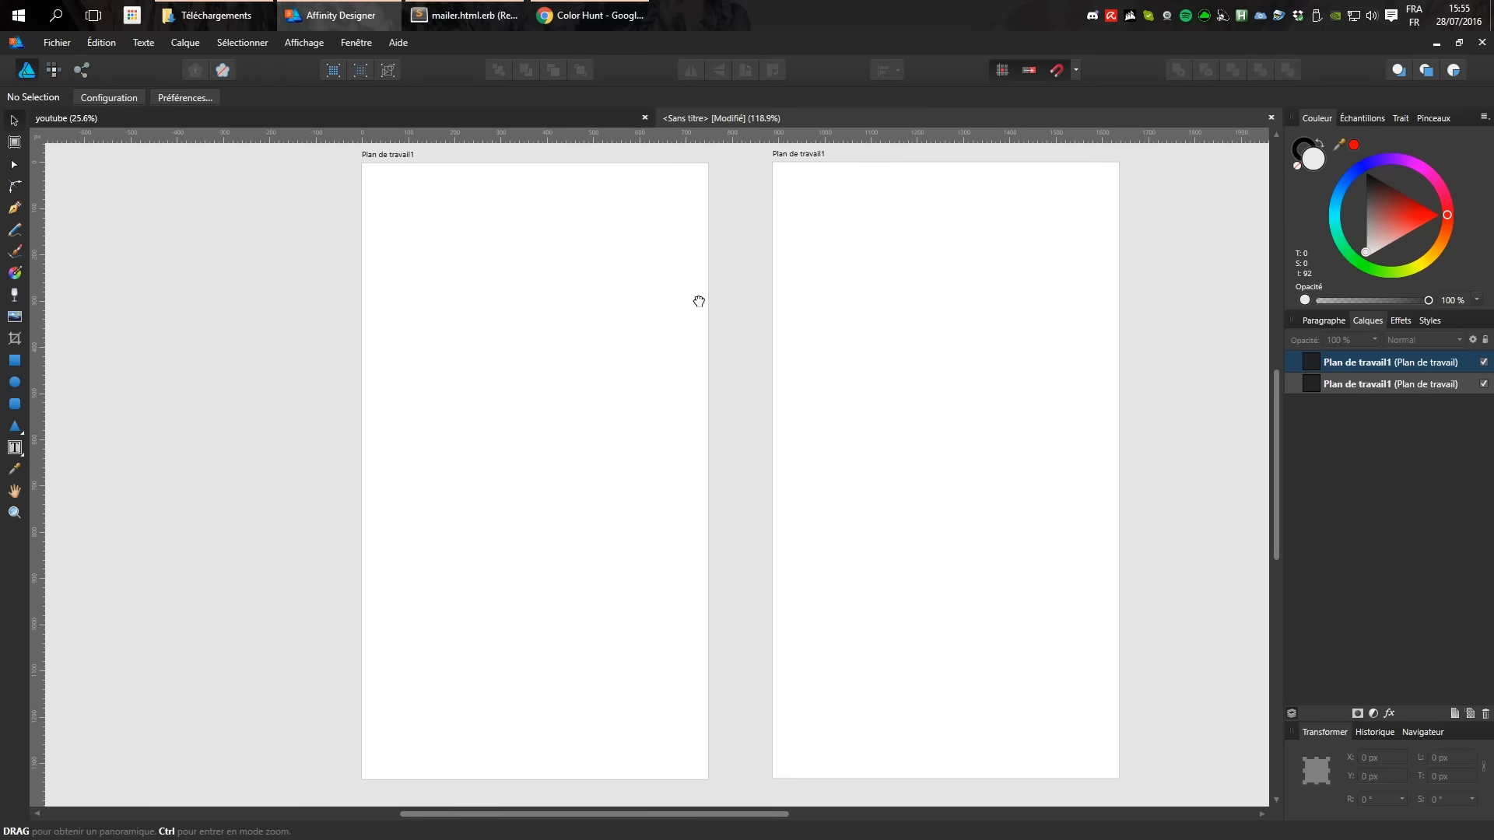
click(882, 243)
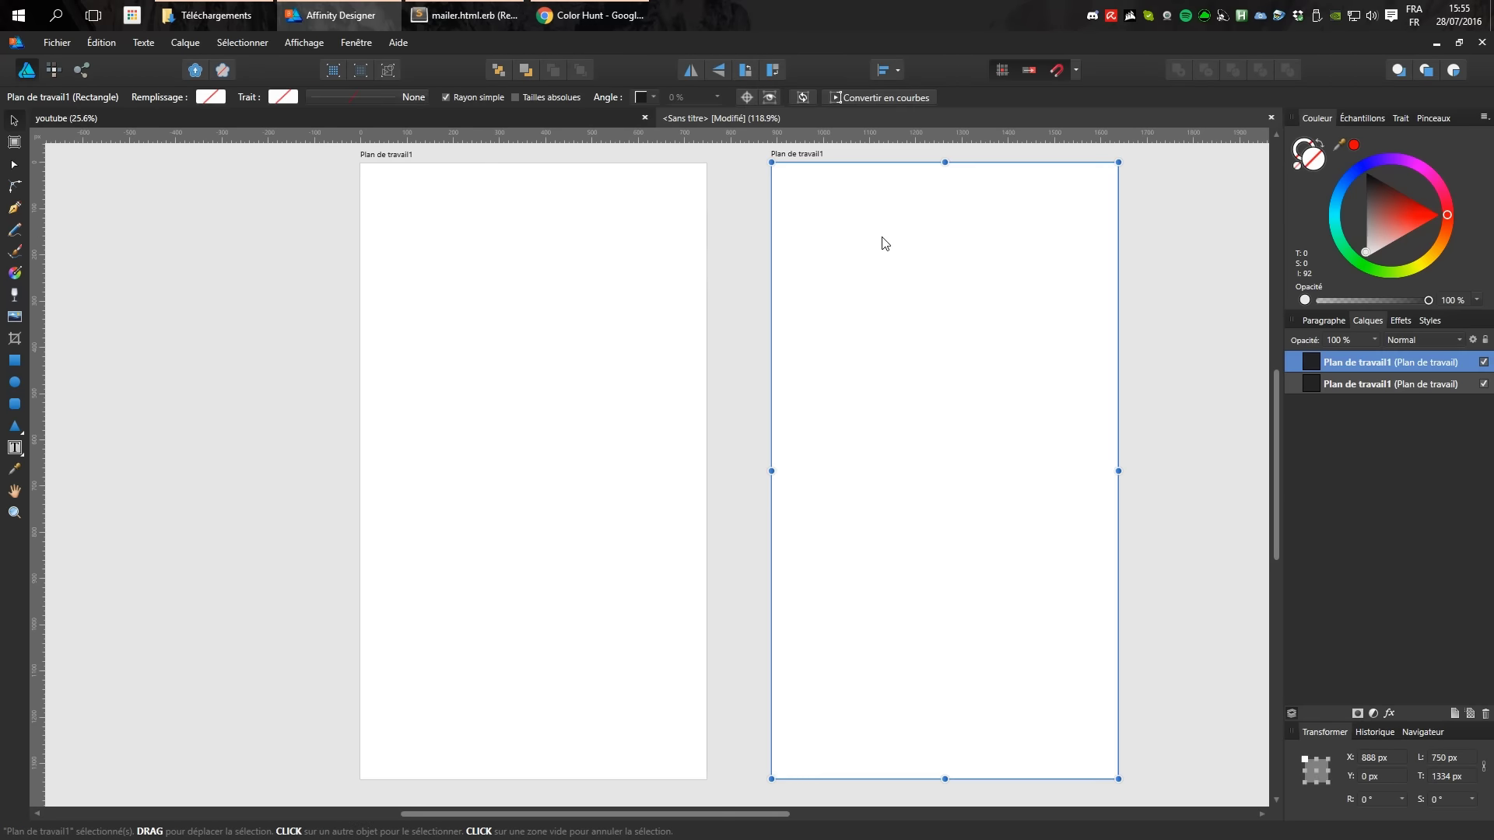
click(777, 207)
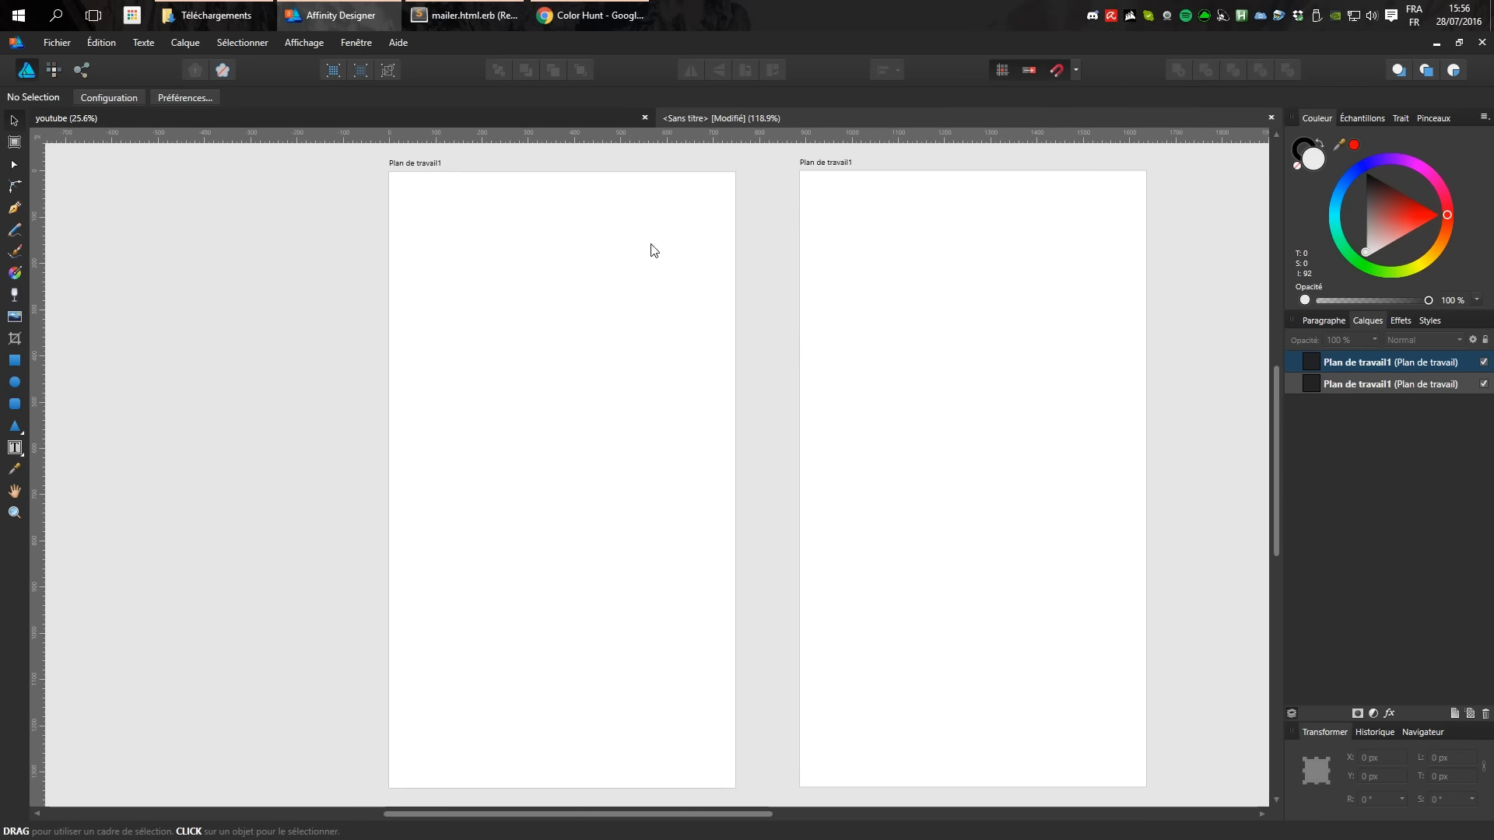
click(616, 268)
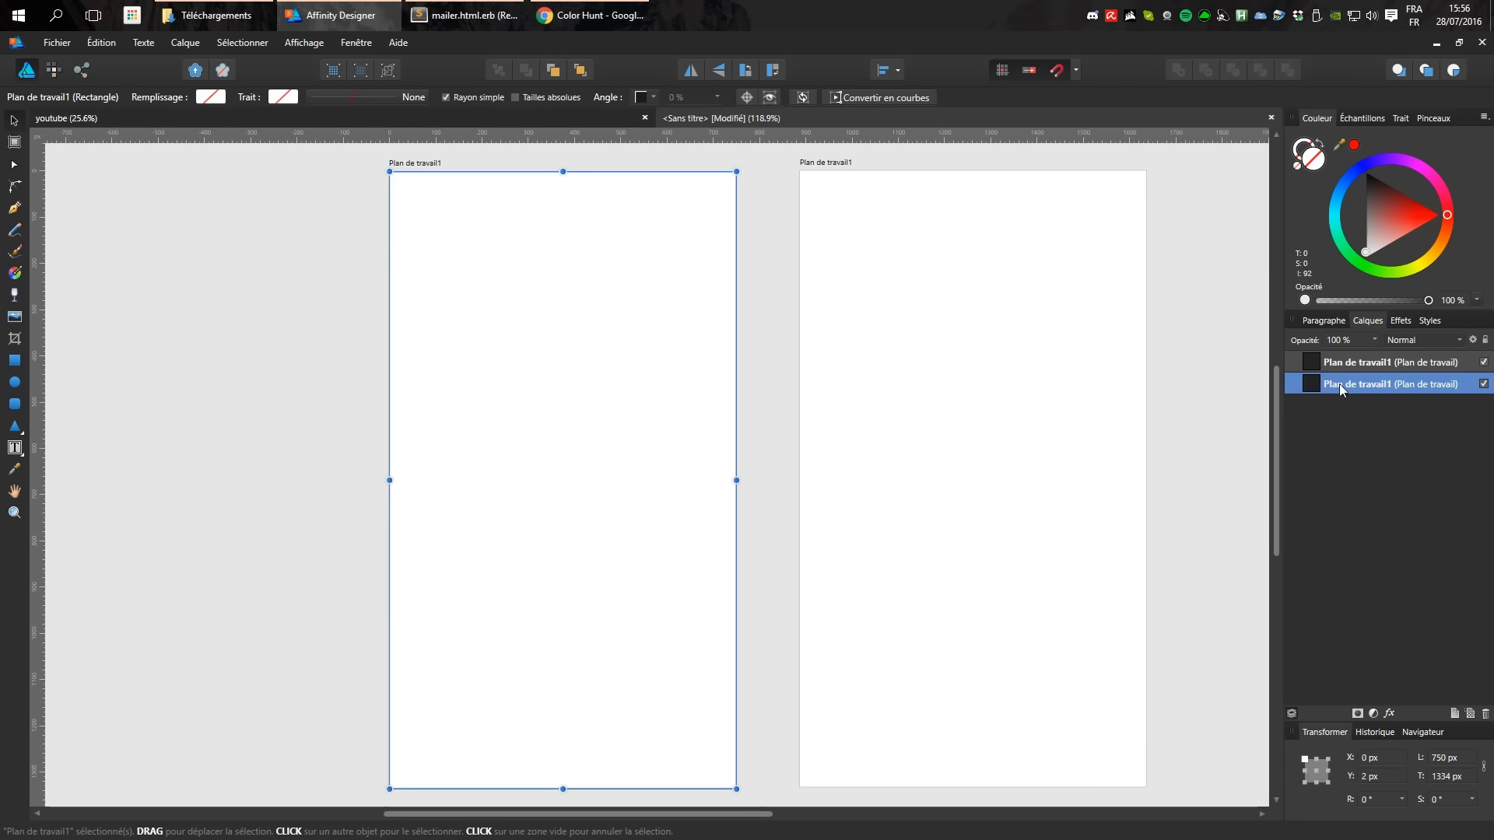
scroll(1307, 376, left, 3)
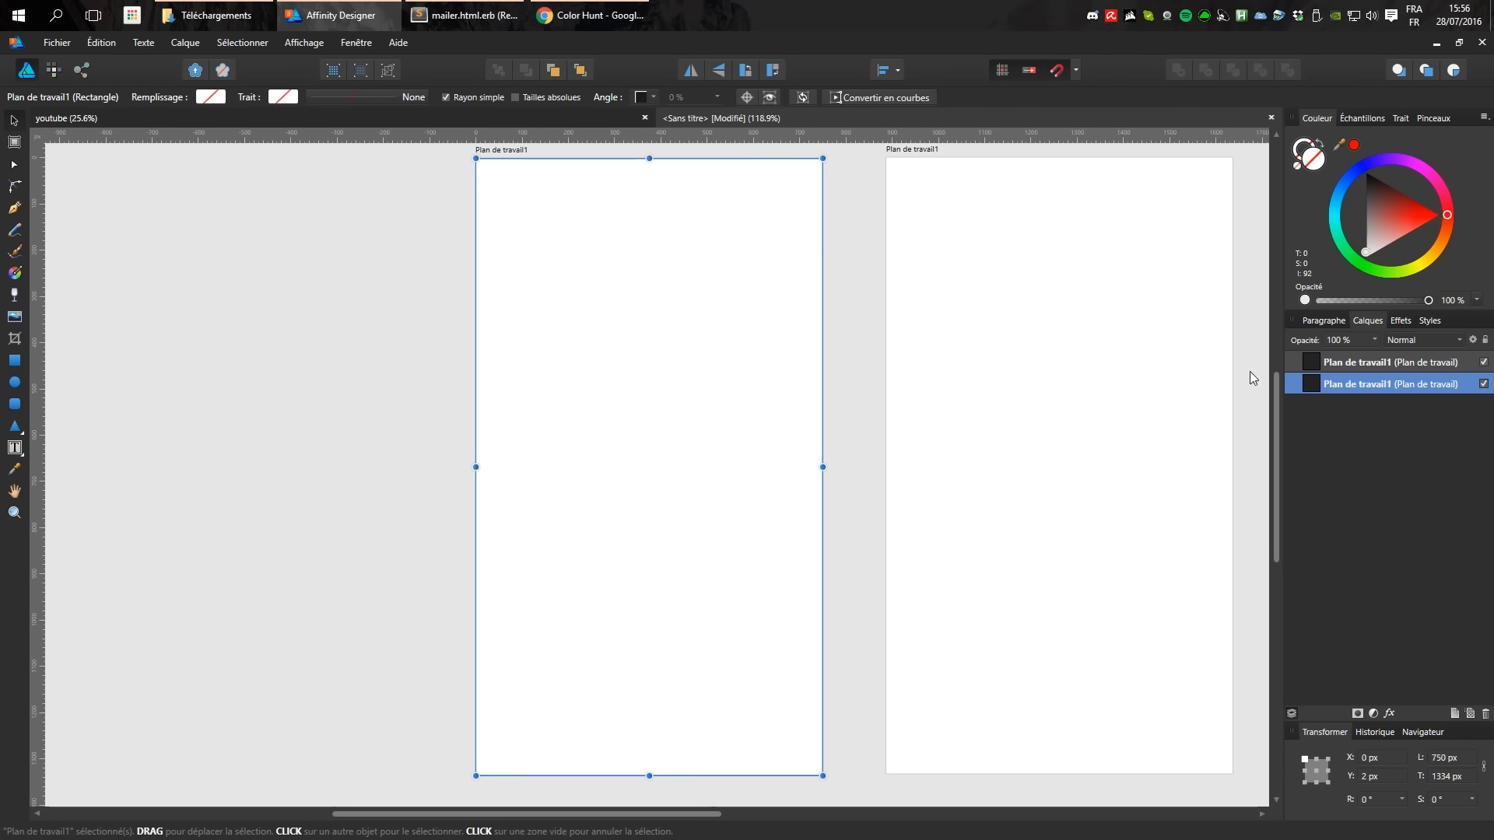
click(239, 324)
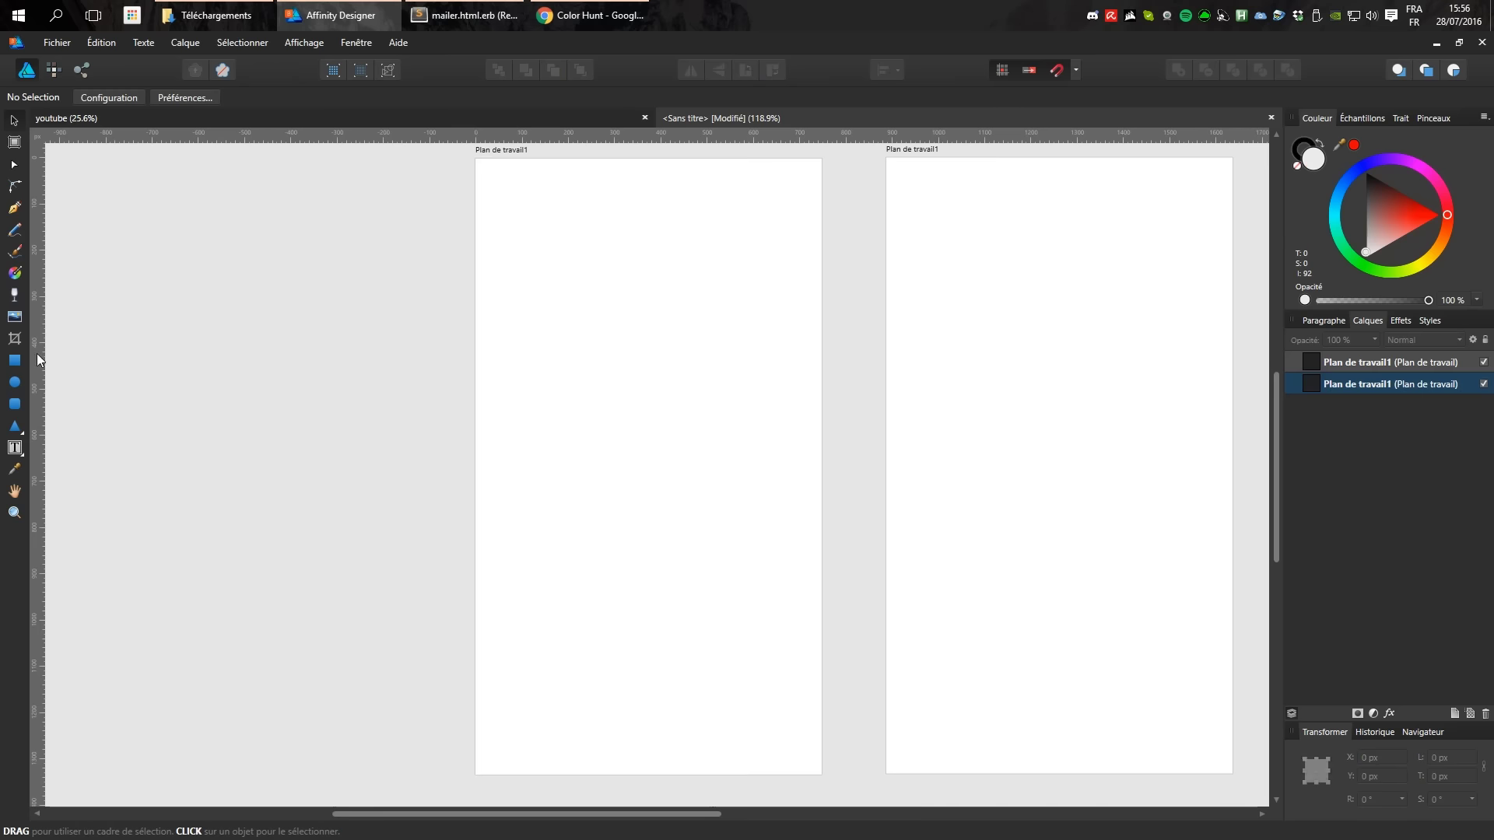
click(14, 360)
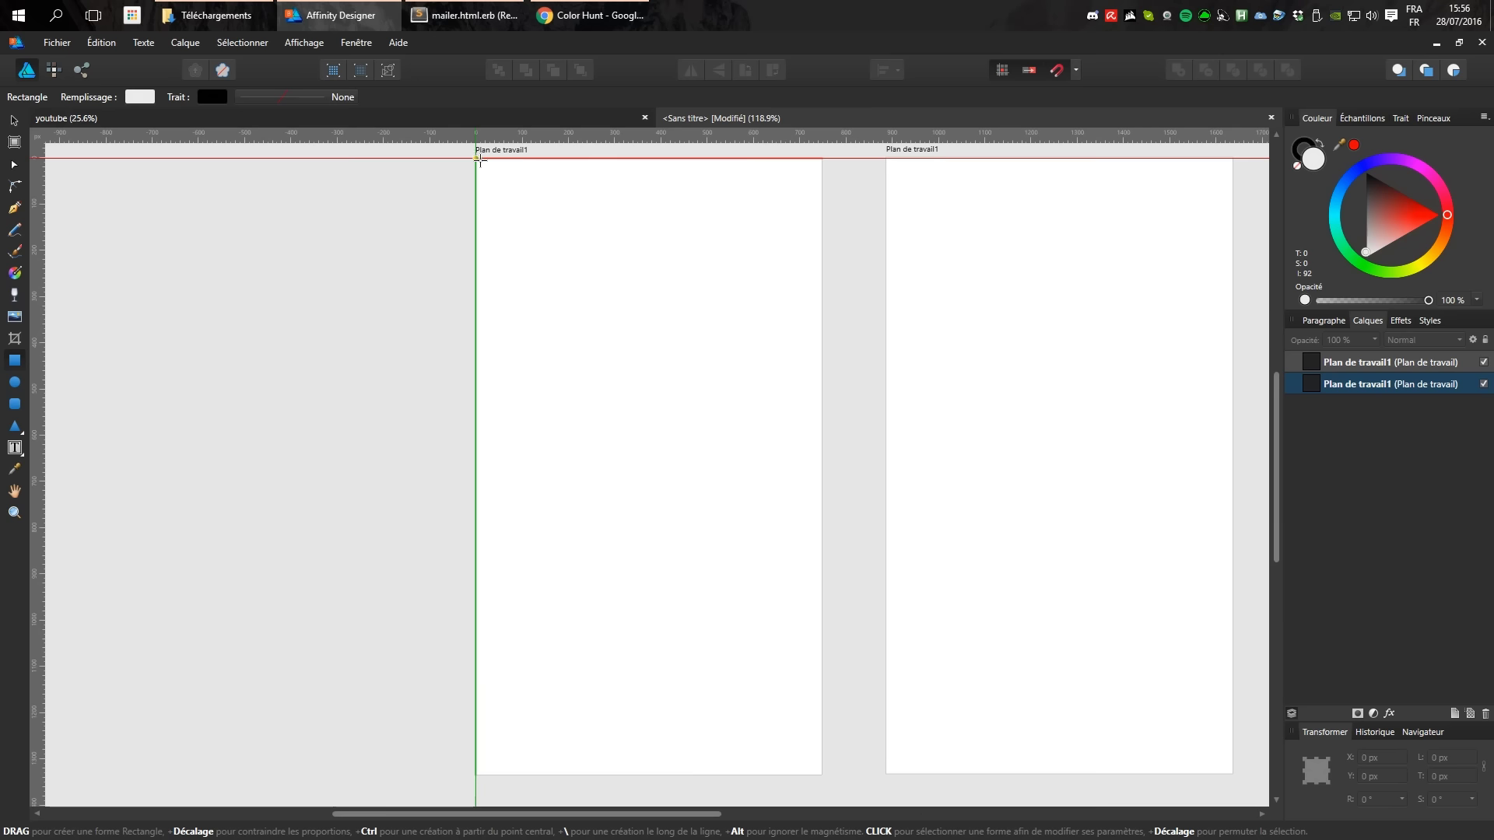
Draw a full-width header rectangle across the top of the left artboard.
mouse_move(476, 158)
mouse_down()
mouse_move(735, 224)
mouse_move(809, 215)
mouse_up()
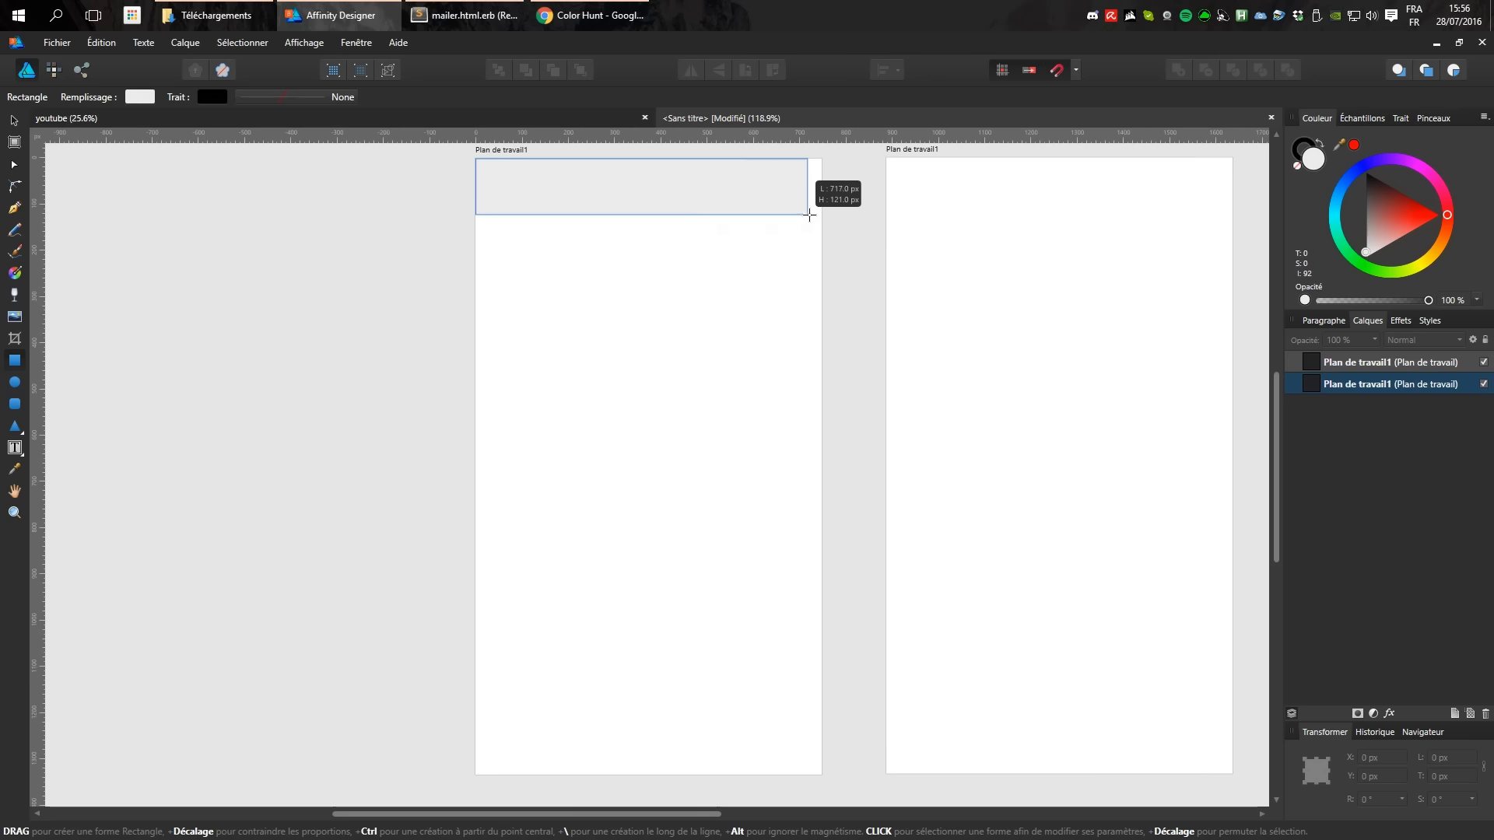
drag(809, 214, 822, 207)
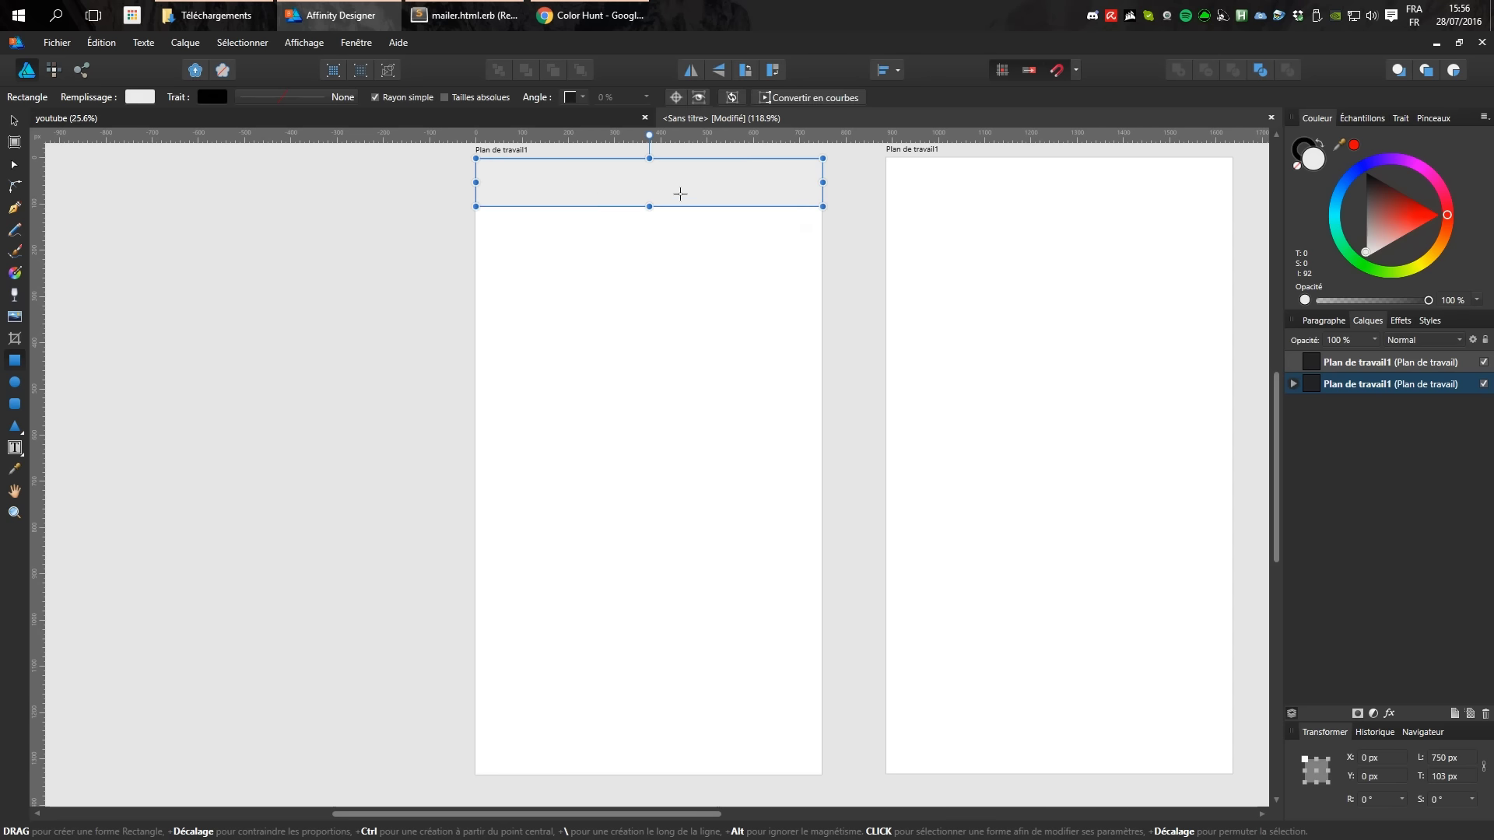
key(v)
click(408, 232)
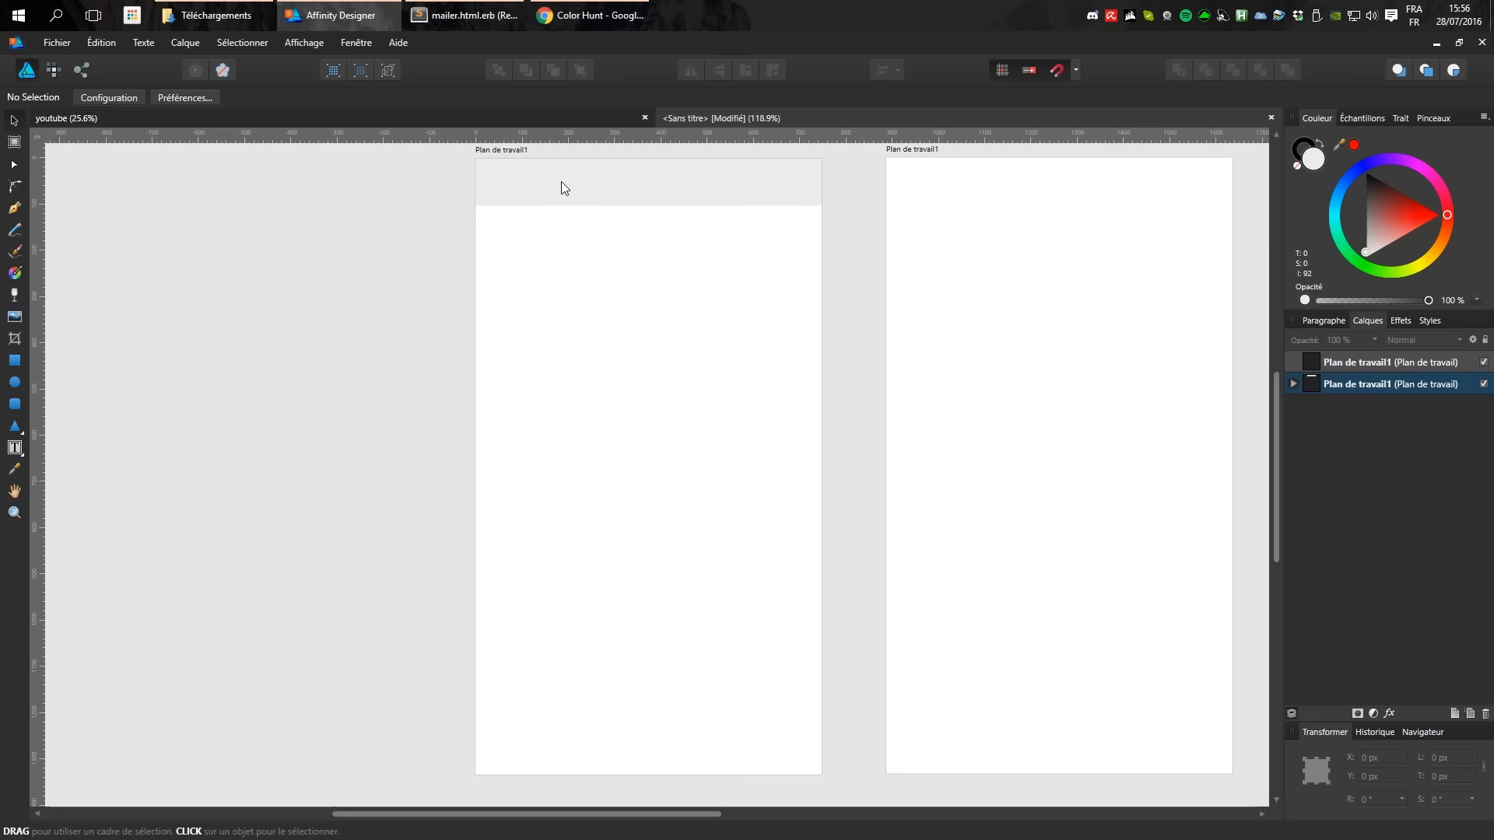
click(562, 181)
Fill the header rectangle with dark teal 406661 copied from Color Hunt.
click(138, 97)
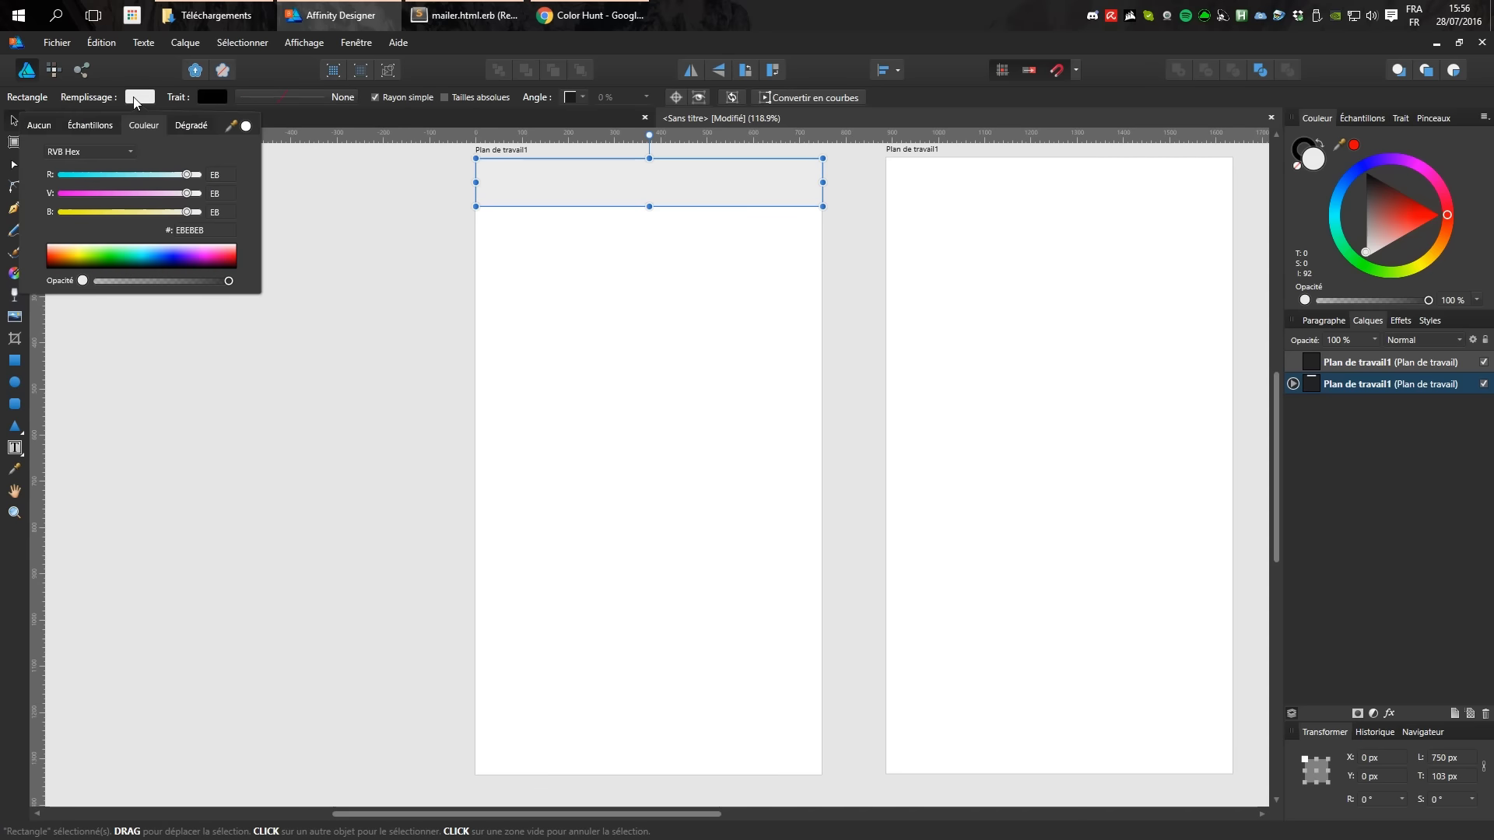
click(580, 15)
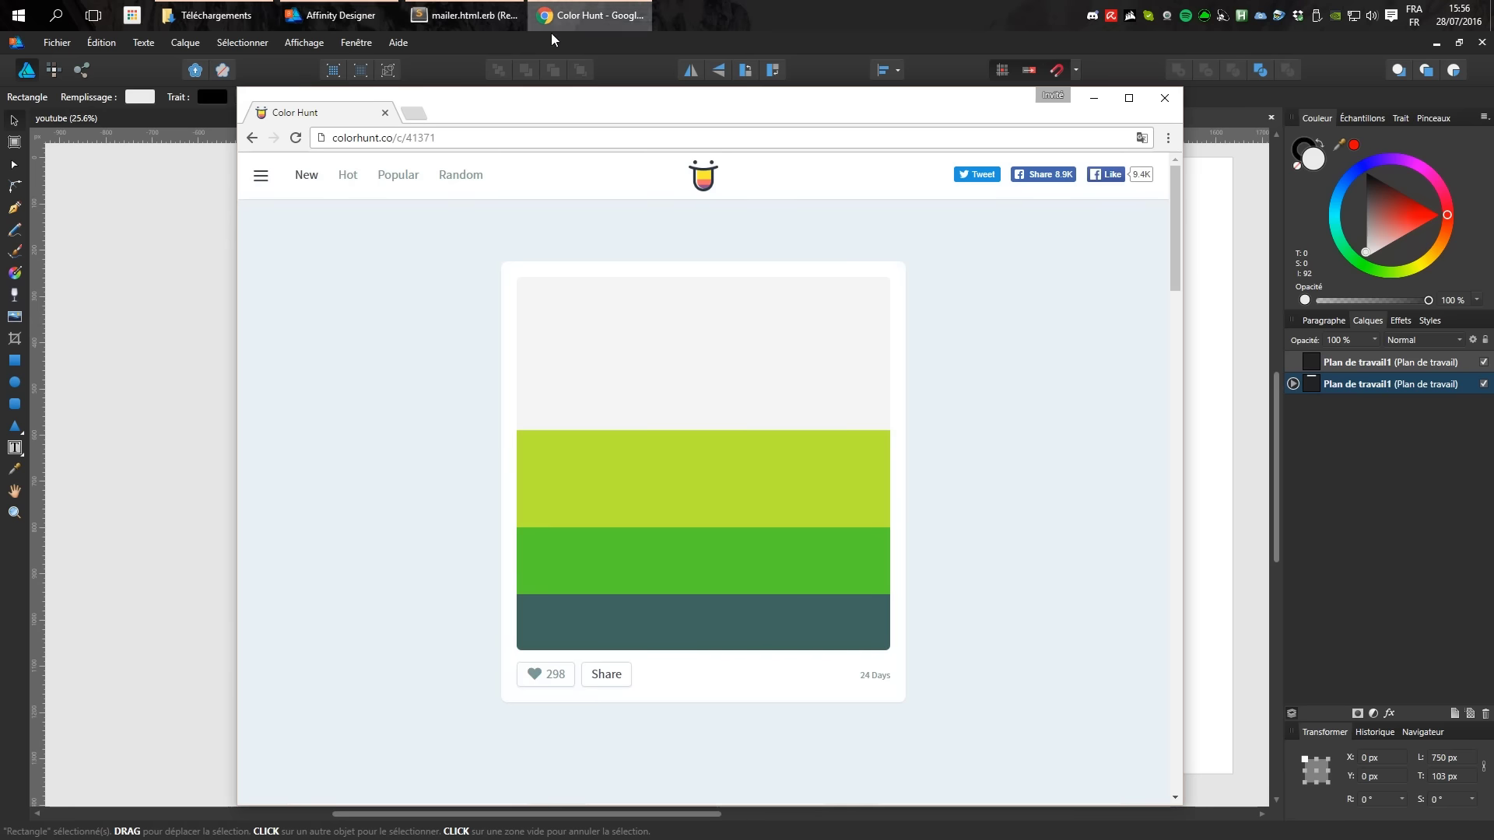
double_click(549, 626)
key(alt+Tab)
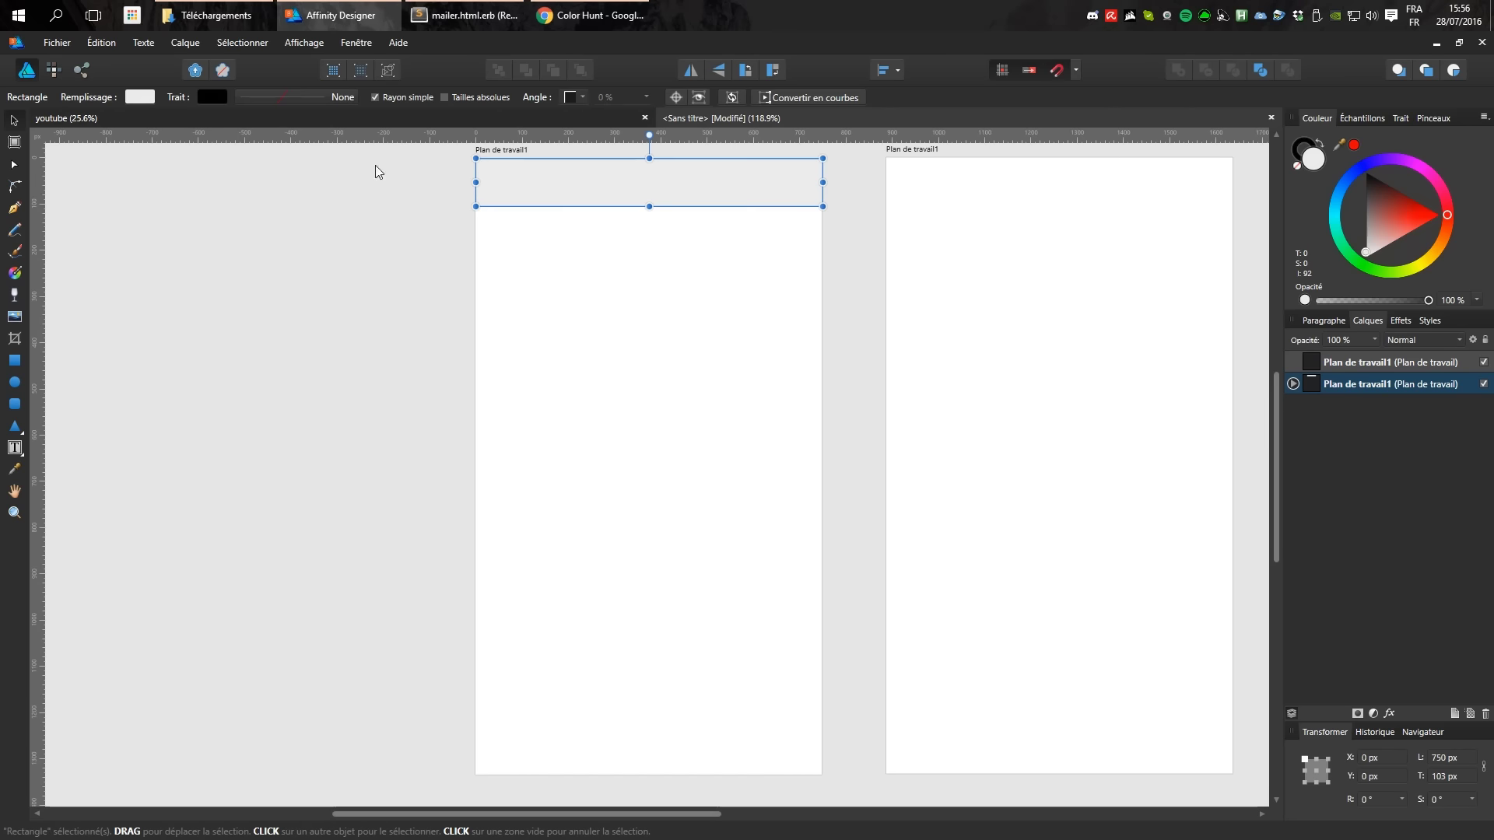
click(139, 98)
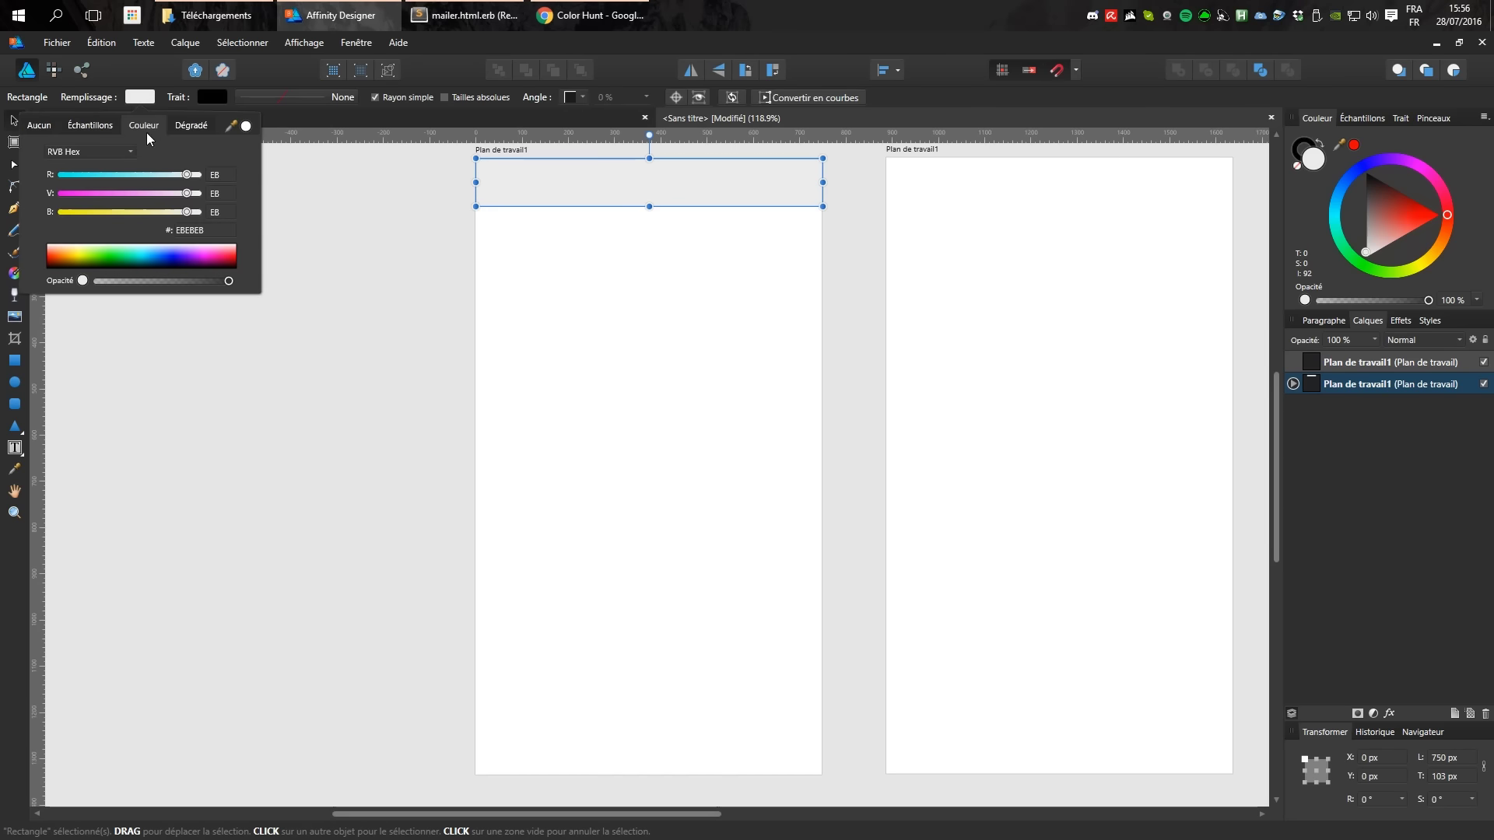
click(98, 148)
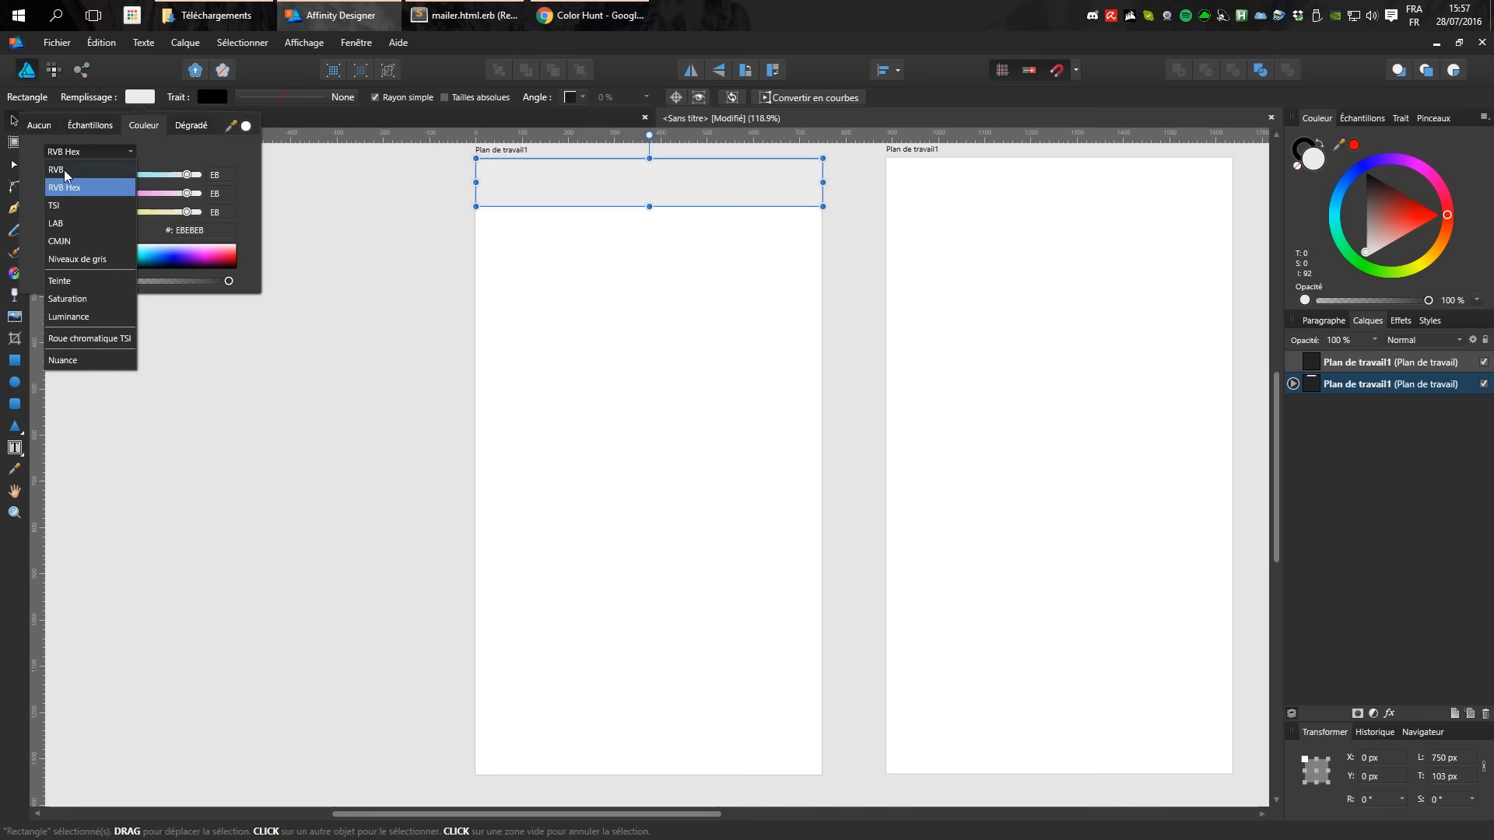
key(Escape)
triple_click(205, 229)
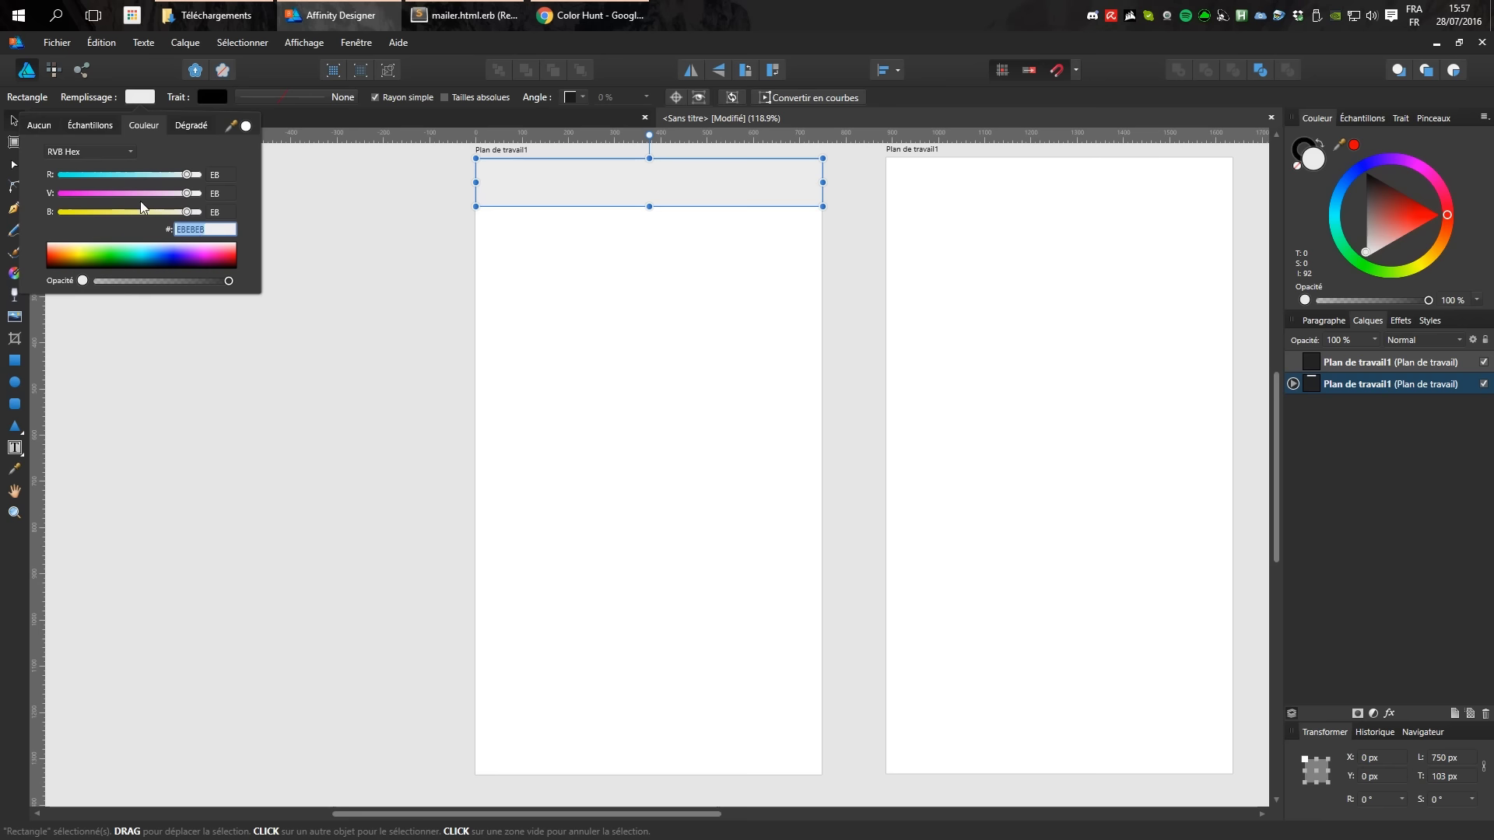
text(406661)
key(Return)
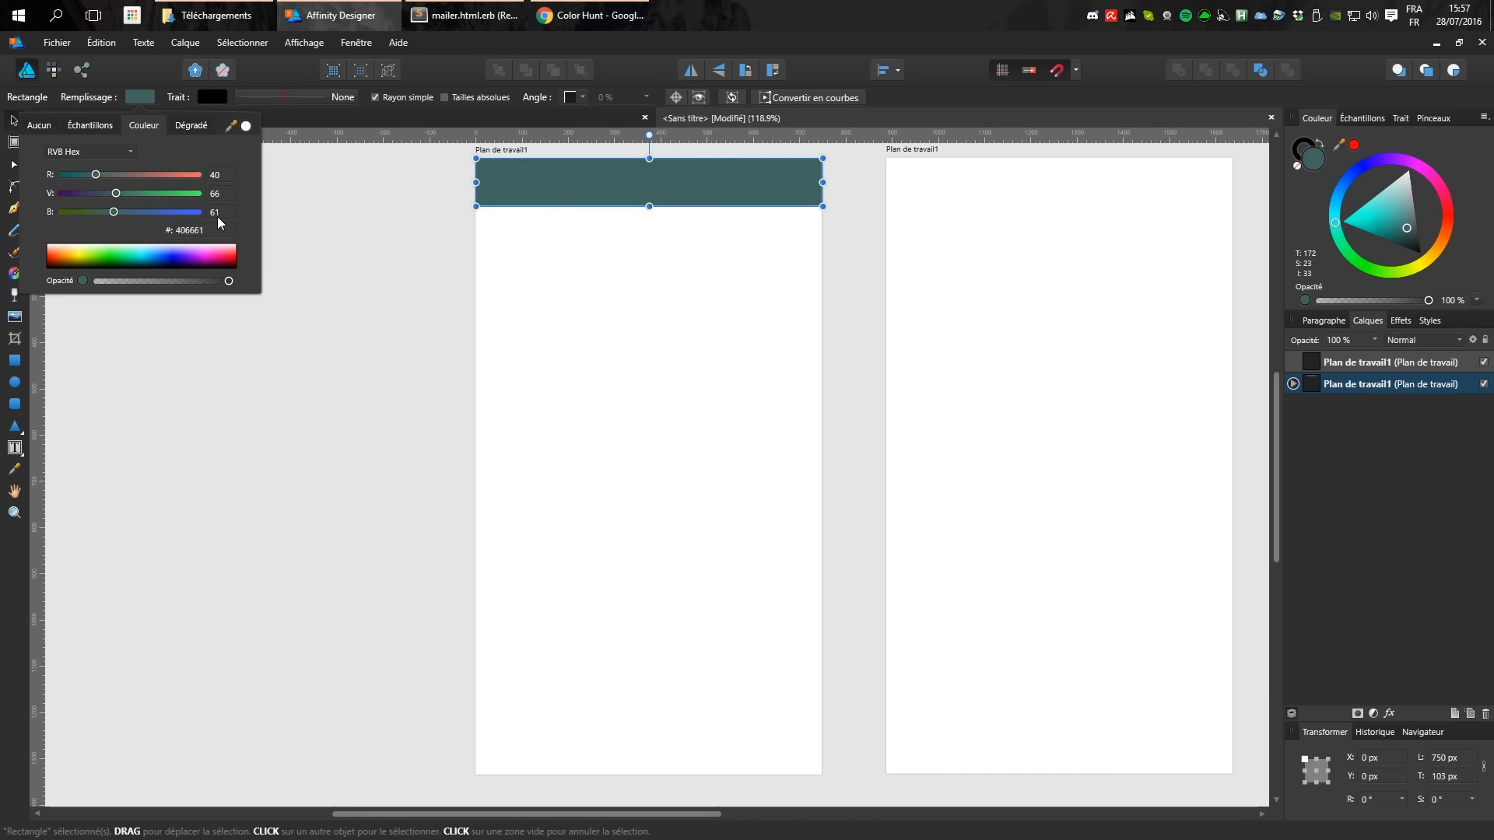
Try a red 9.9 pt outline, then set the header's stroke to None.
click(209, 97)
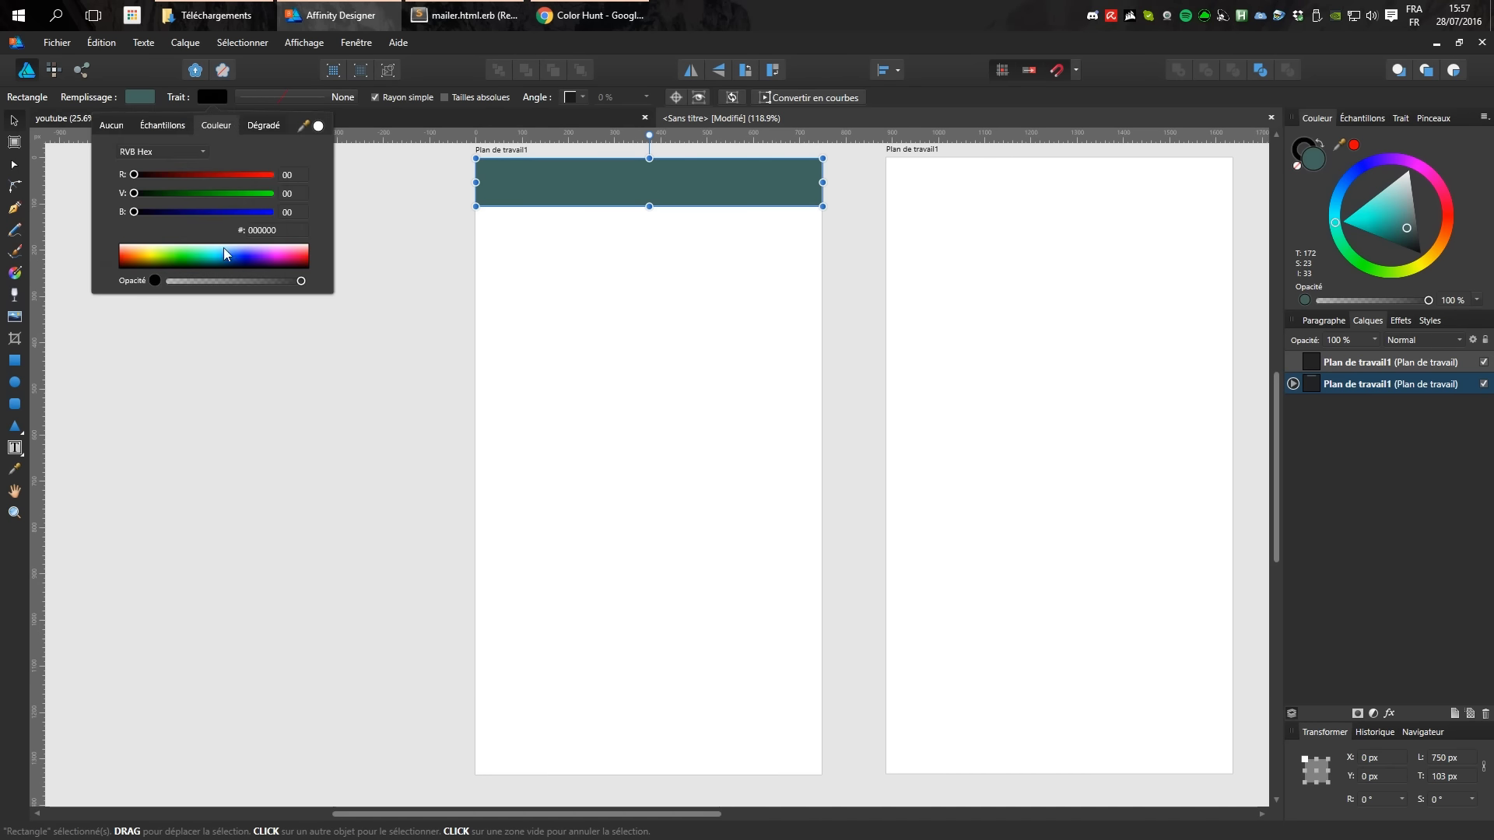
drag(249, 174, 335, 175)
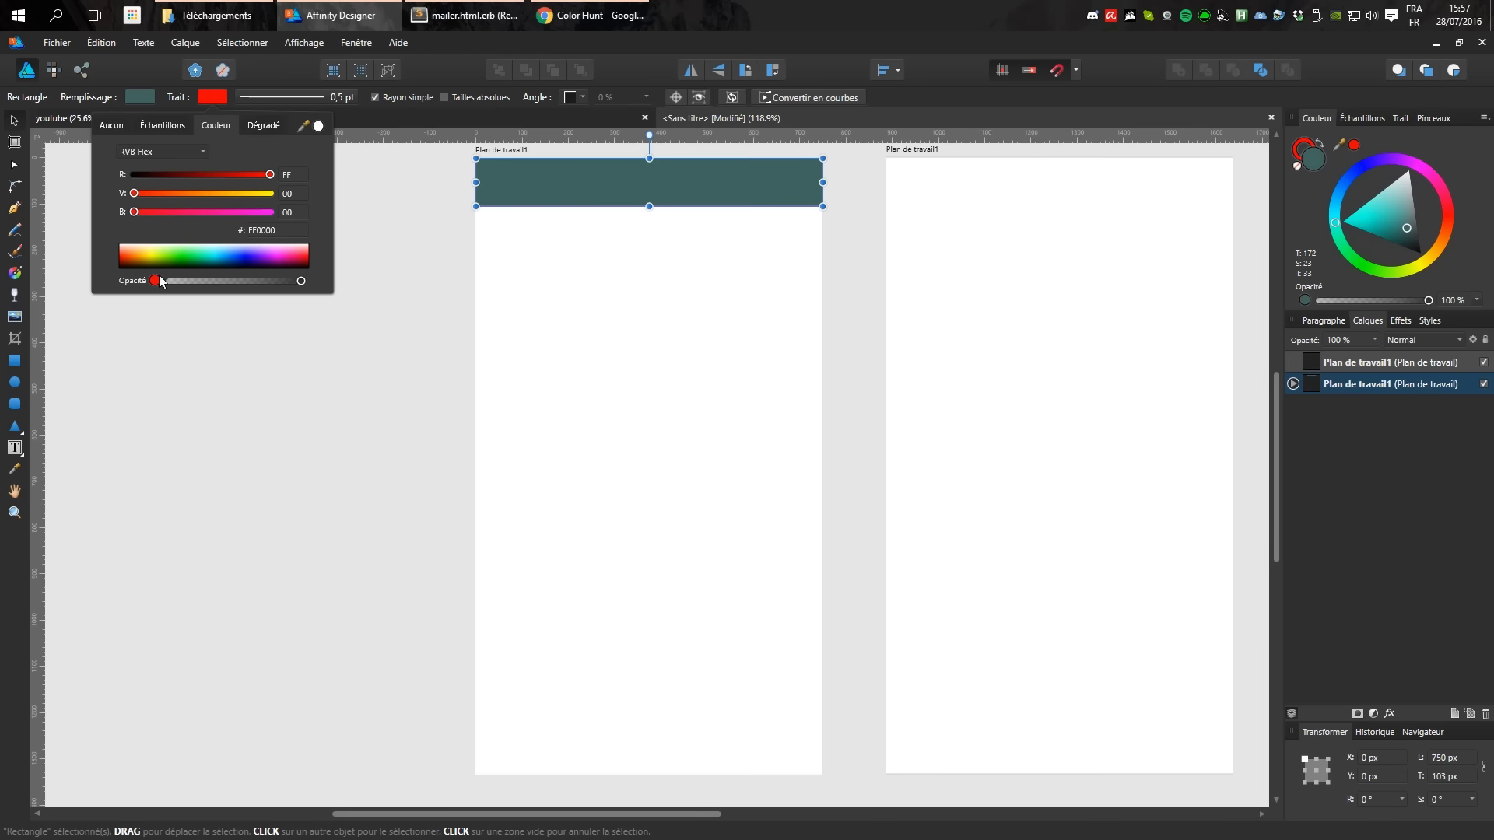
click(254, 96)
drag(315, 156, 329, 156)
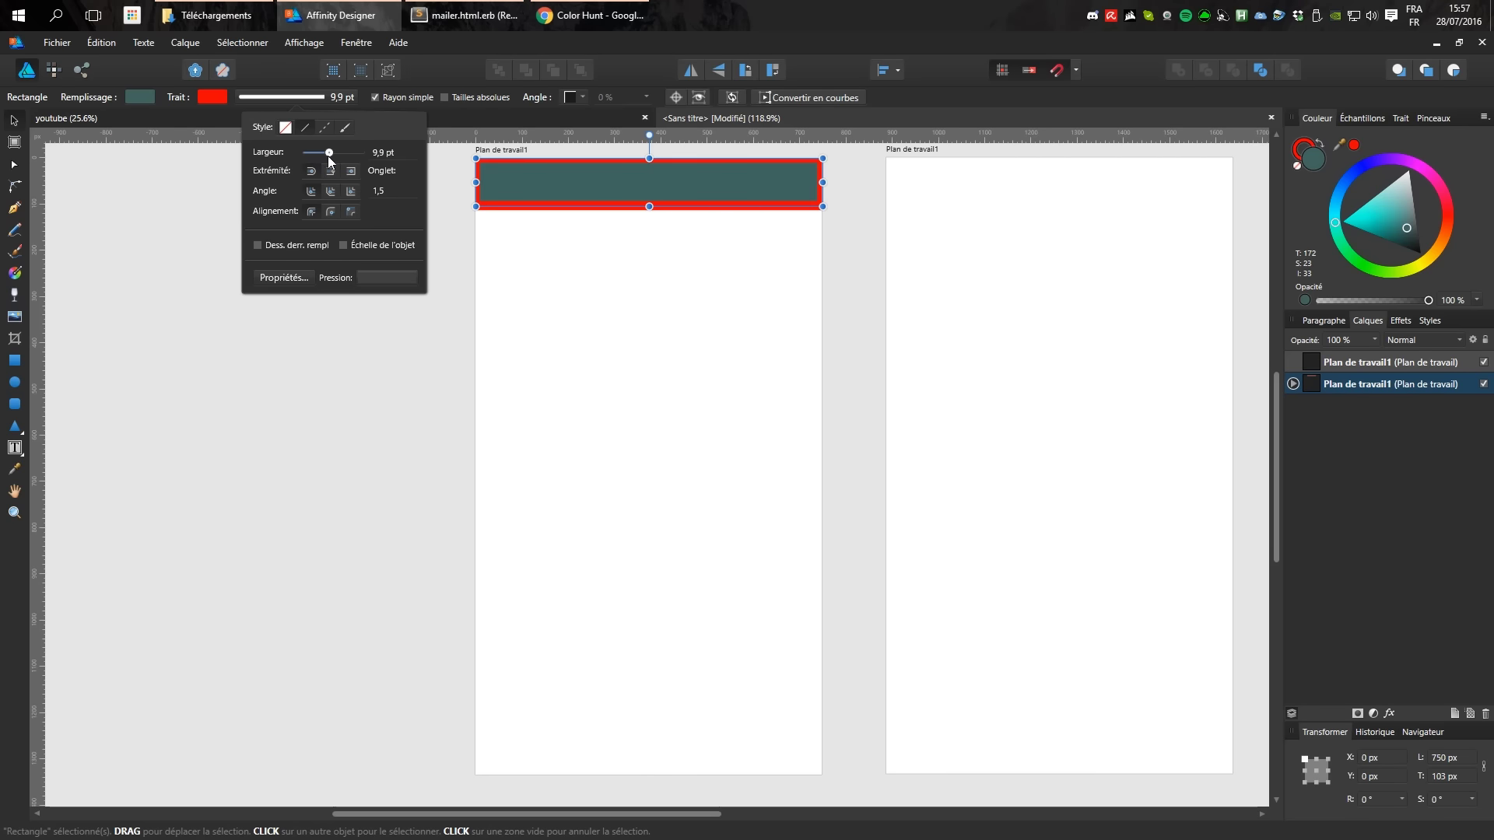
click(211, 96)
click(107, 128)
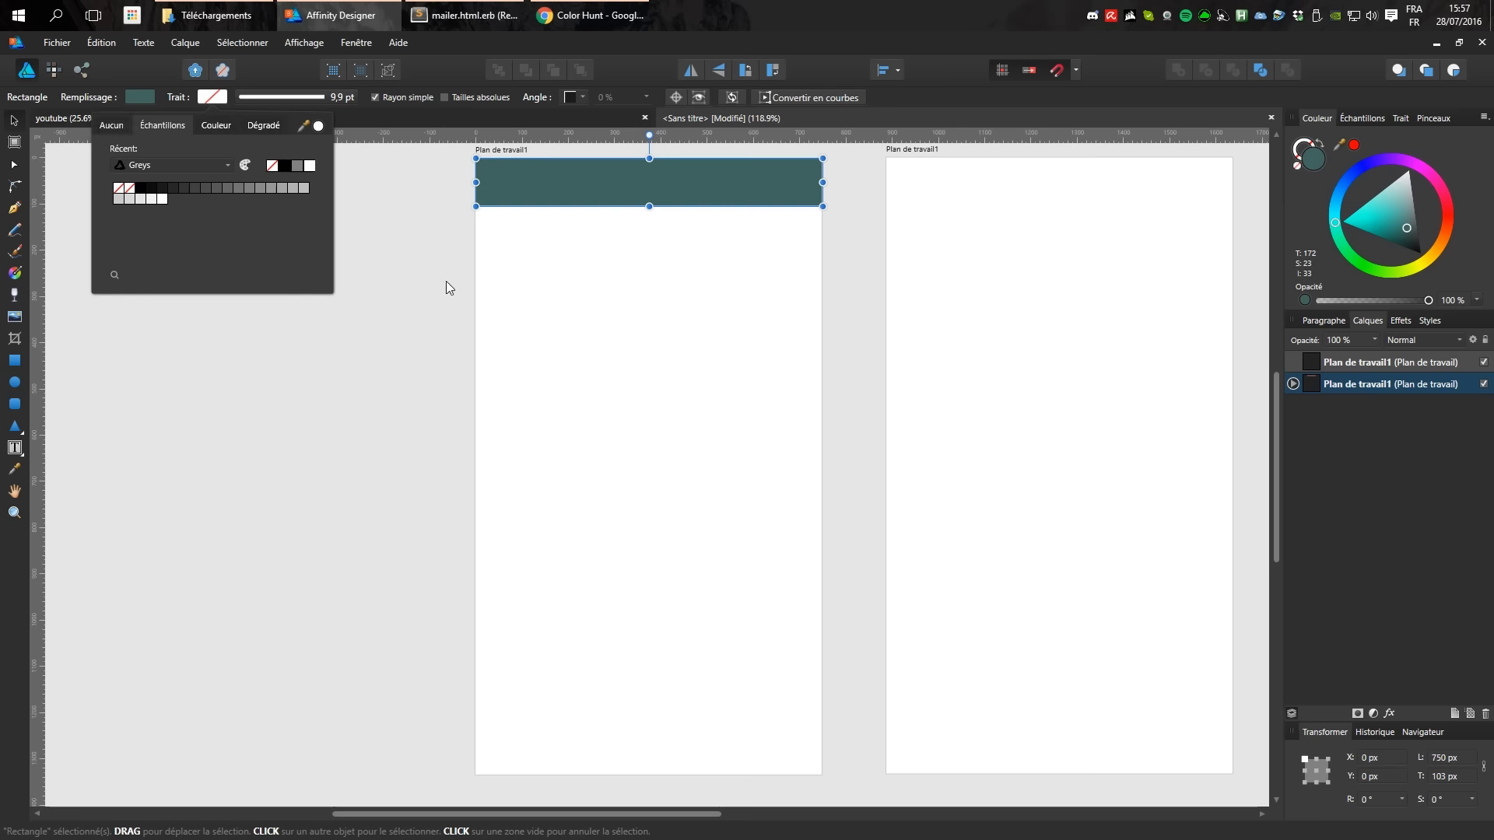
click(1292, 383)
key(ctrl+1)
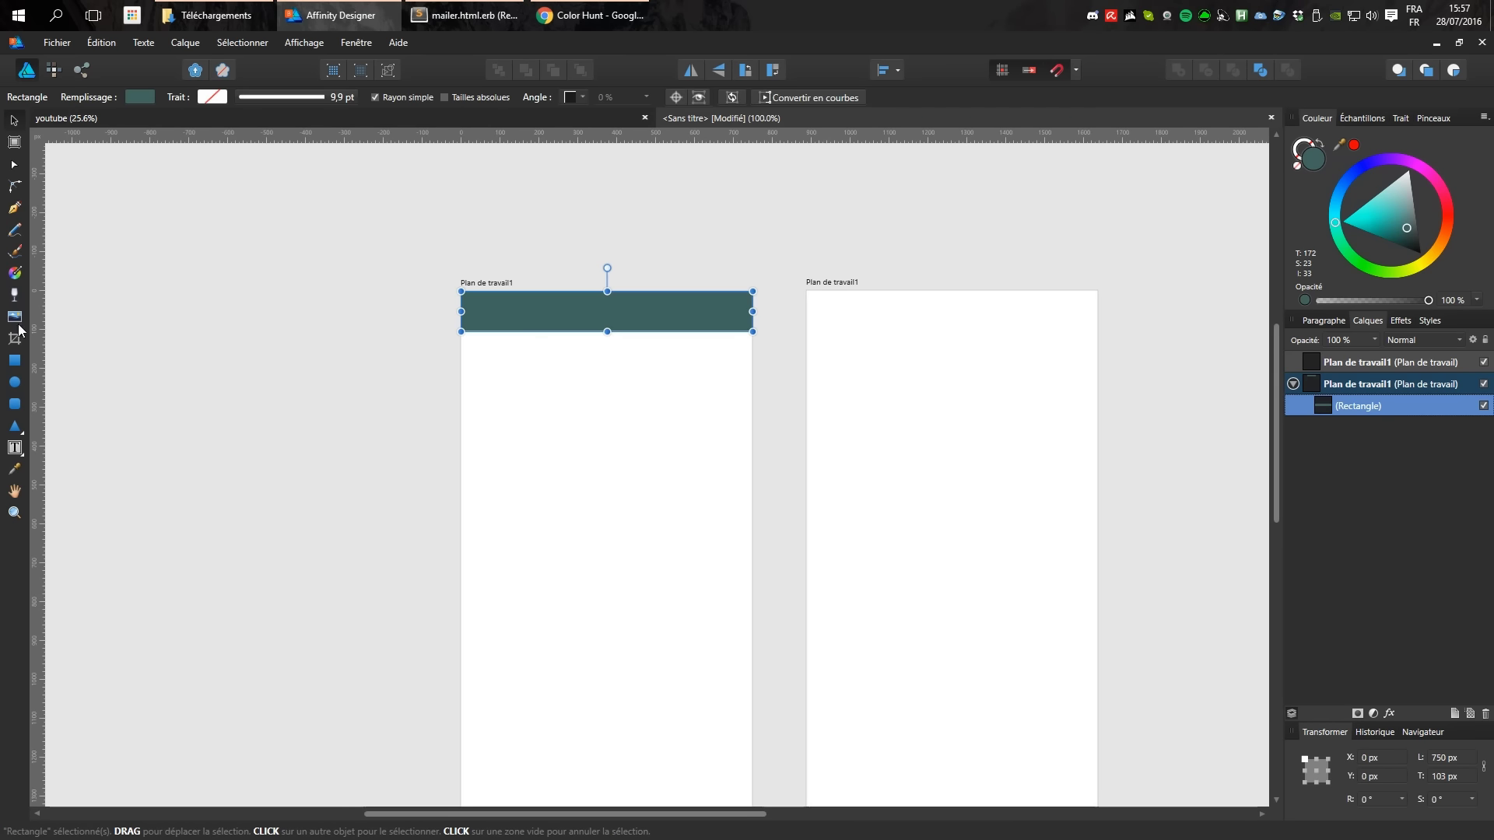
Add black Artistic Text reading 'Twitter' plus the account handle on the teal header.
click(14, 450)
click(13, 450)
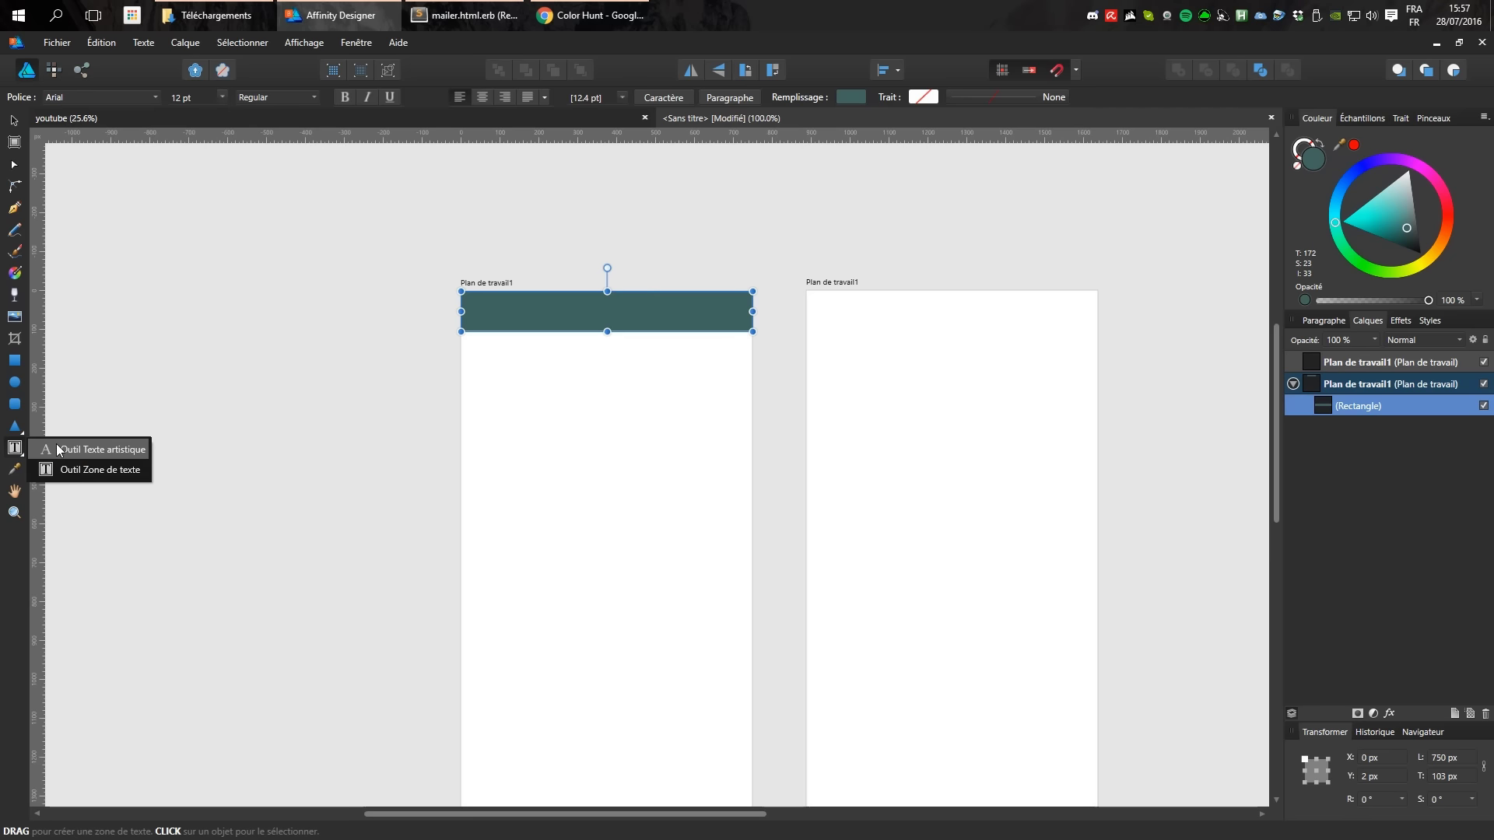
click(47, 449)
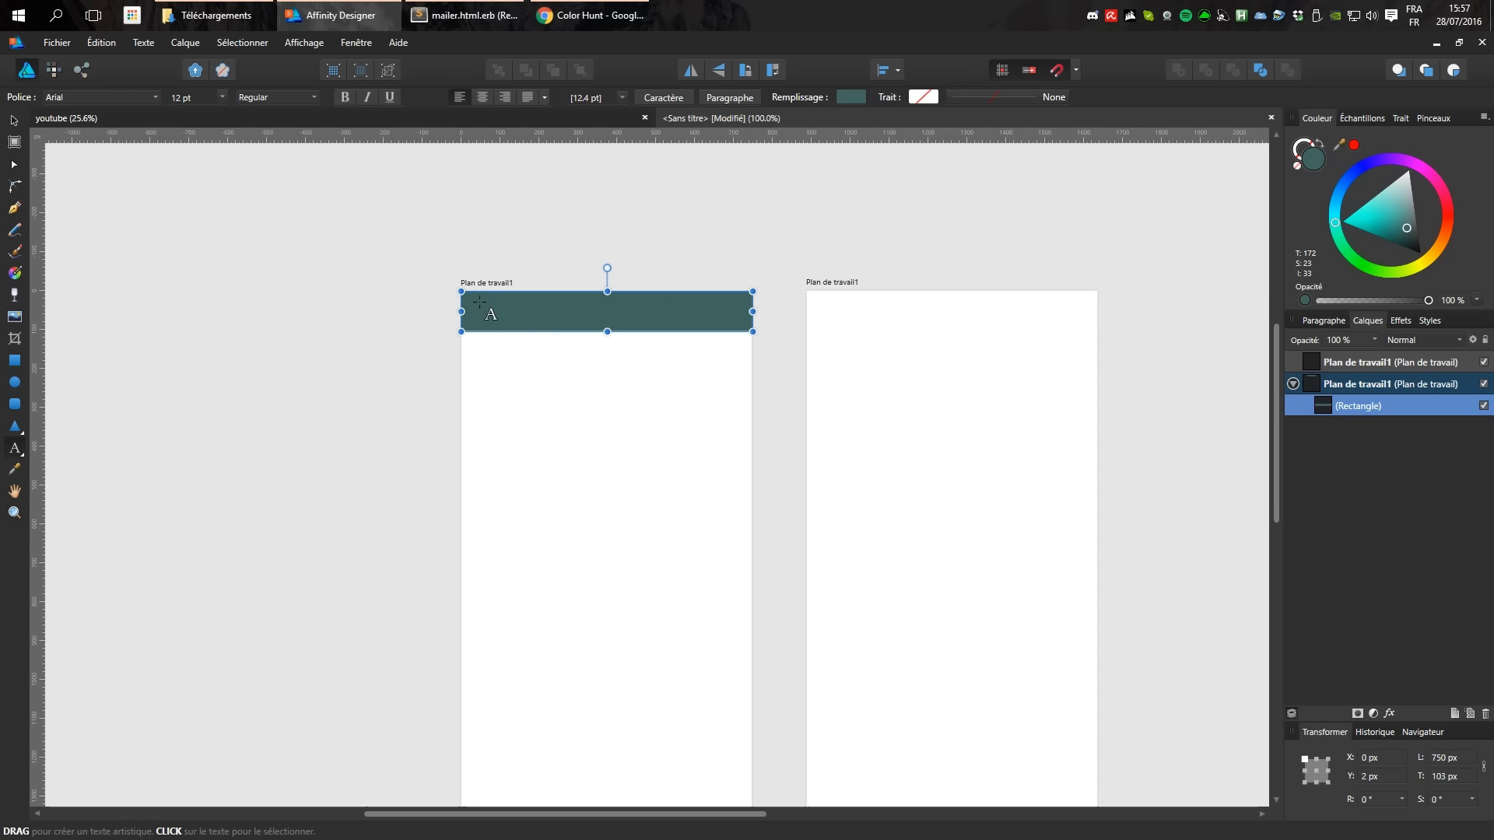
mouse_move(475, 300)
mouse_down()
mouse_move(507, 332)
mouse_move(503, 321)
mouse_up()
drag(504, 321, 505, 322)
drag(505, 322, 505, 322)
text(T)
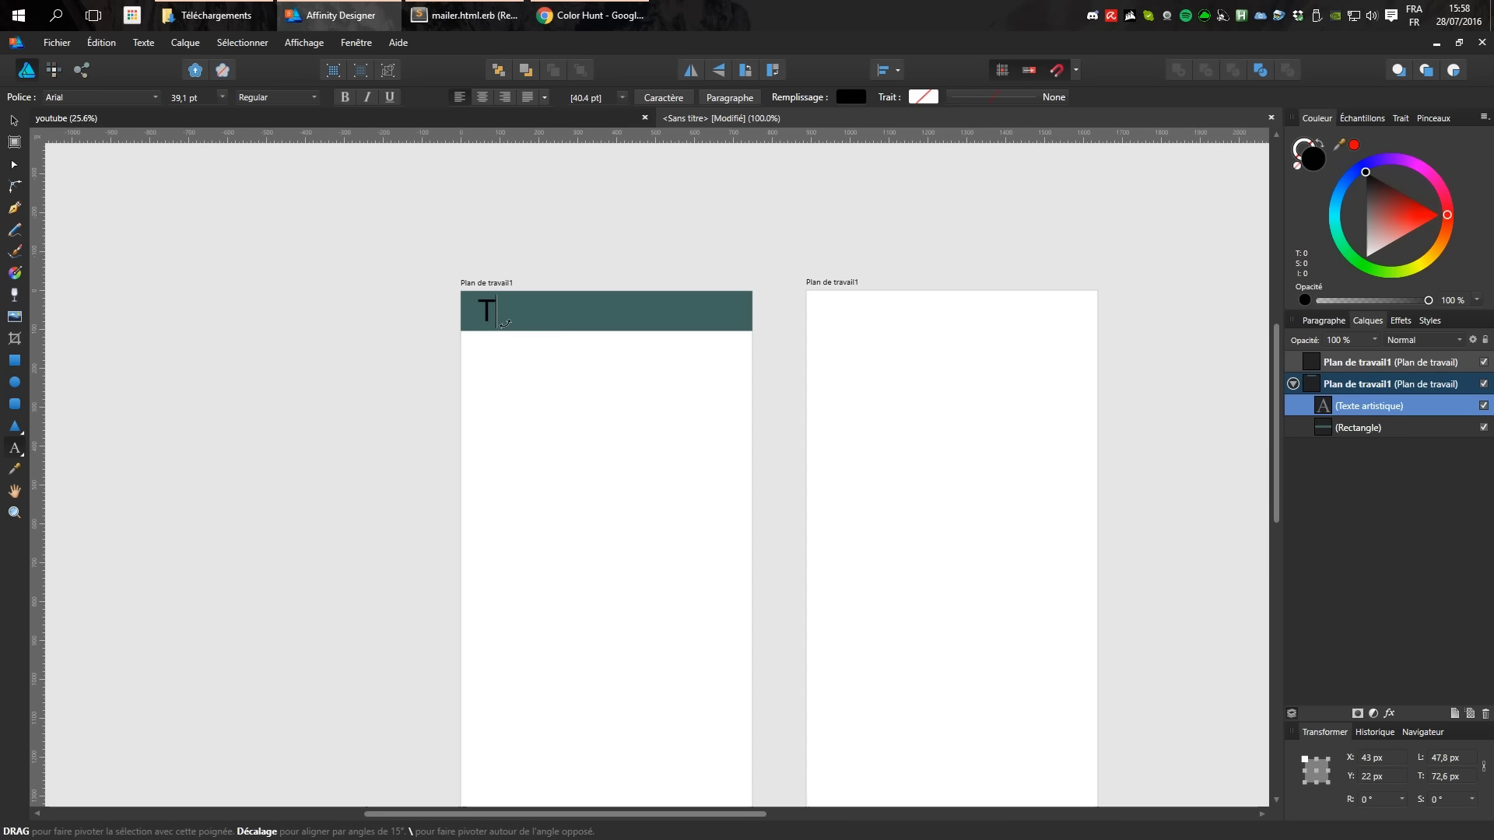
text(witter @)
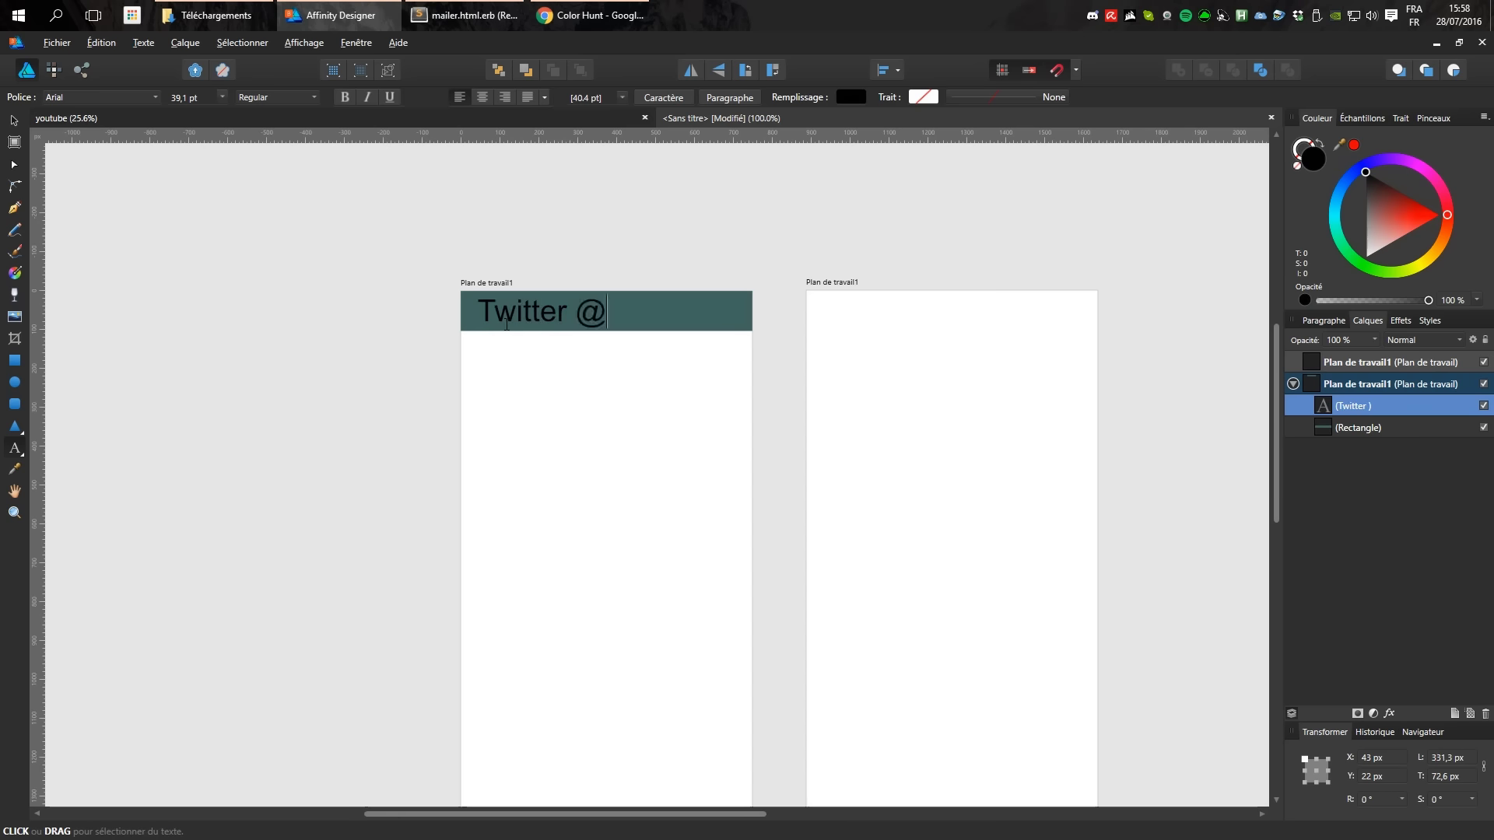
text(grafikart_fr)
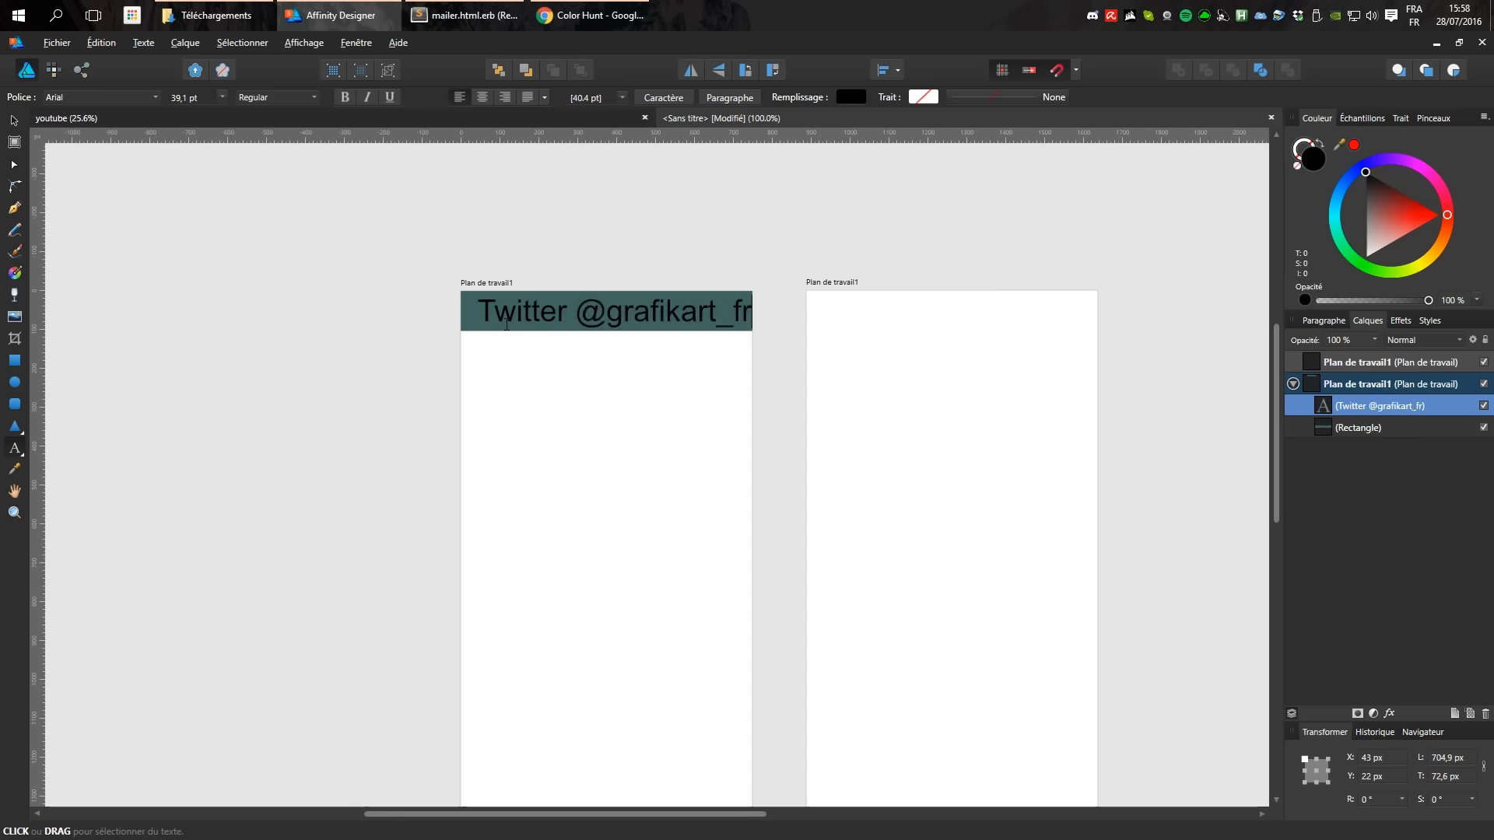
key(Escape)
Set the whole header text to Lato, light grey F5F5F5, 24 pt.
key(ctrl+a)
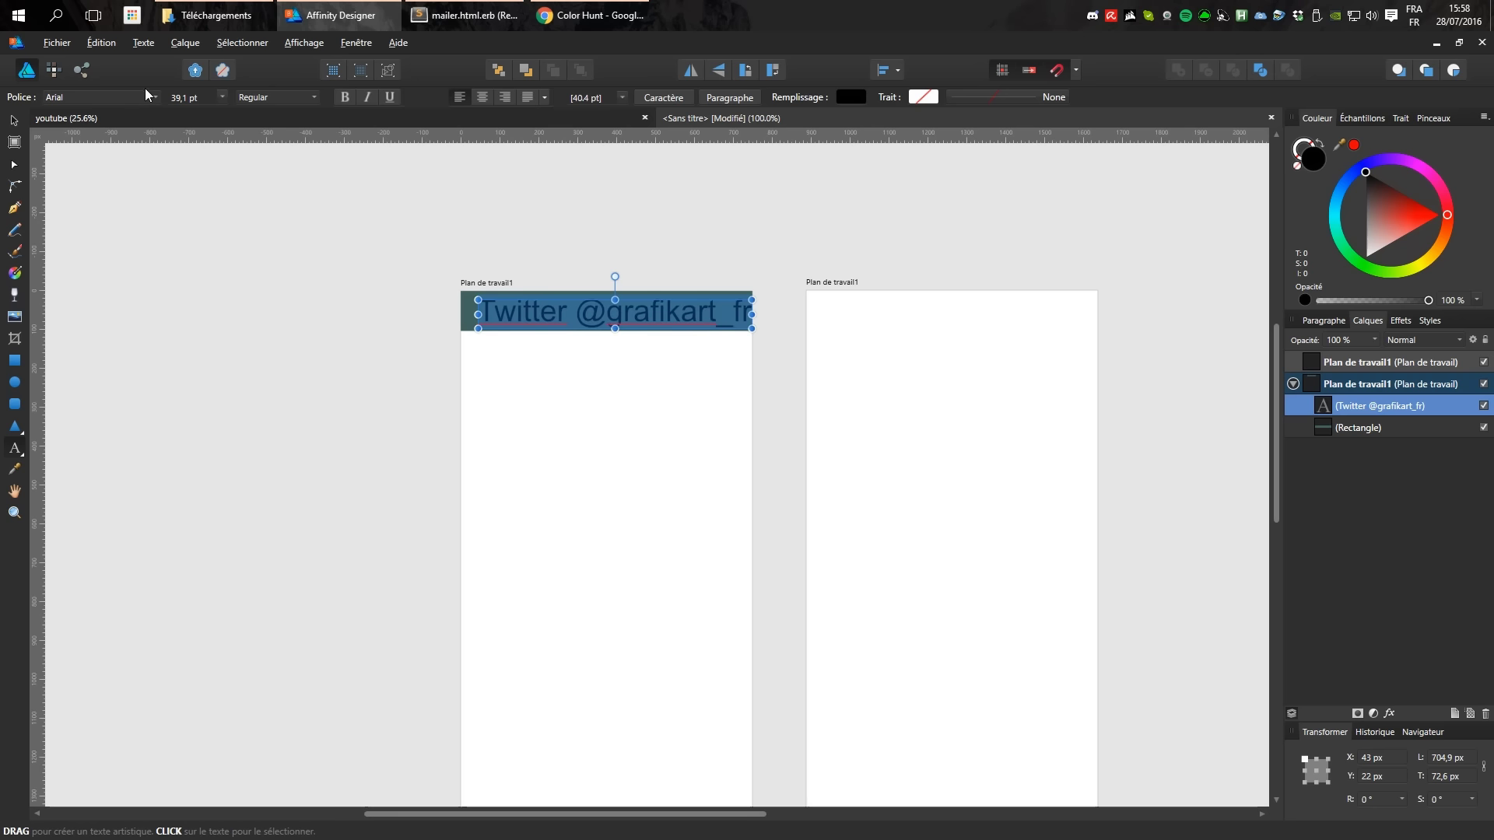
click(148, 95)
scroll(134, 123, up, 1)
scroll(134, 124, up, 5)
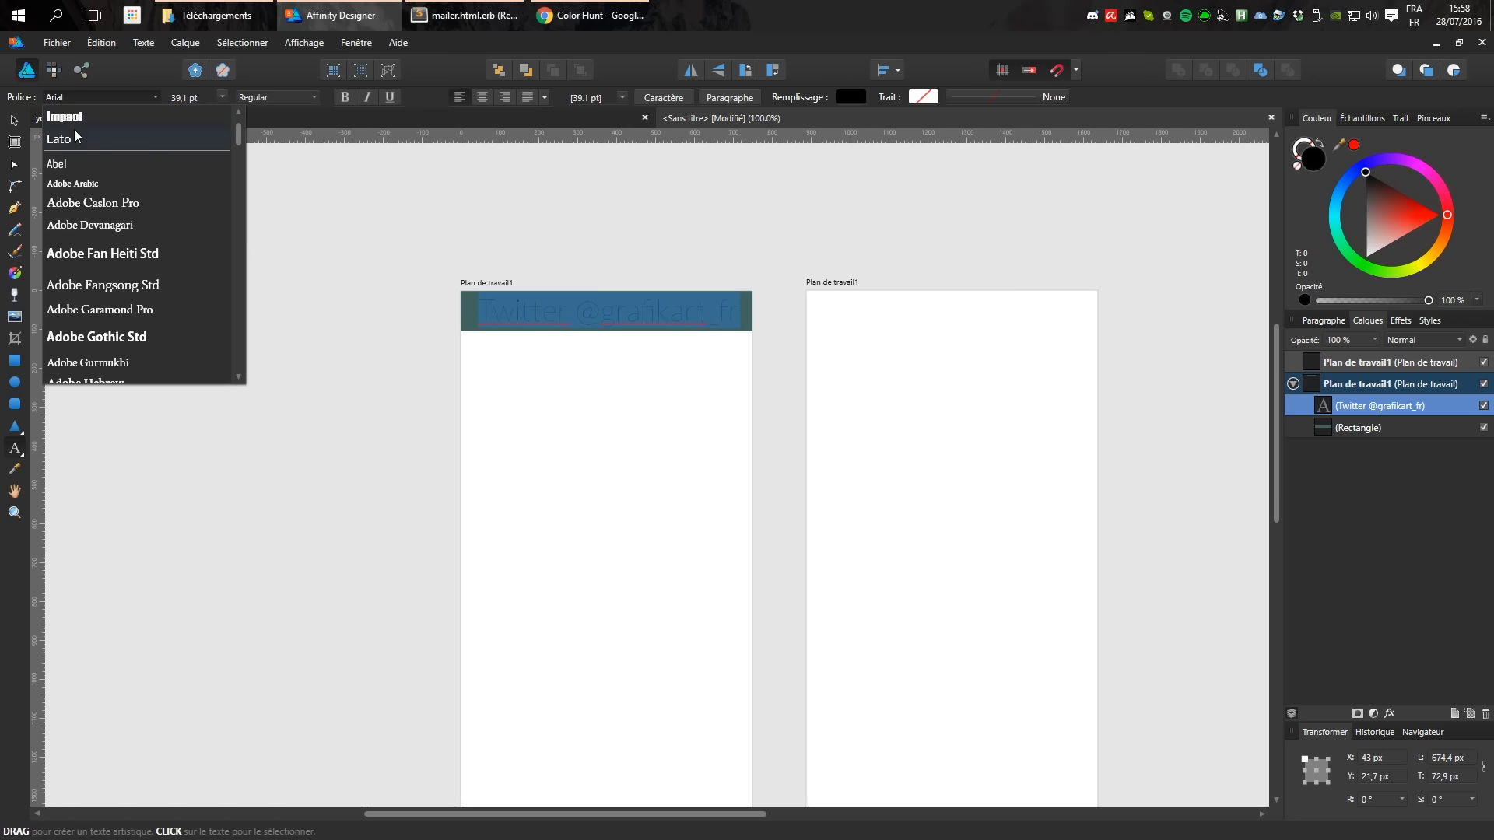
click(74, 139)
click(854, 100)
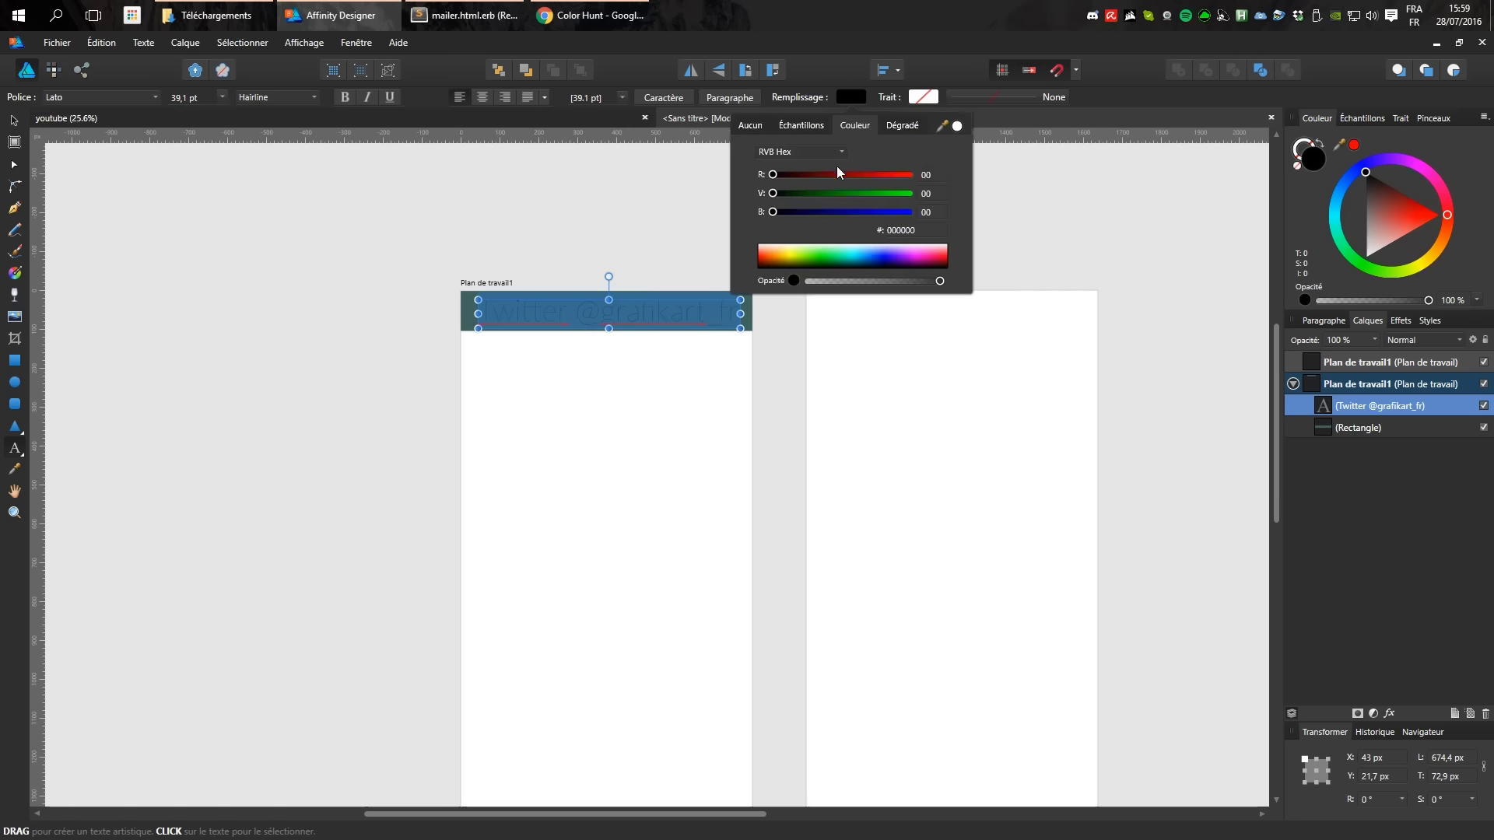
click(900, 228)
text(F5F5F5)
key(Return)
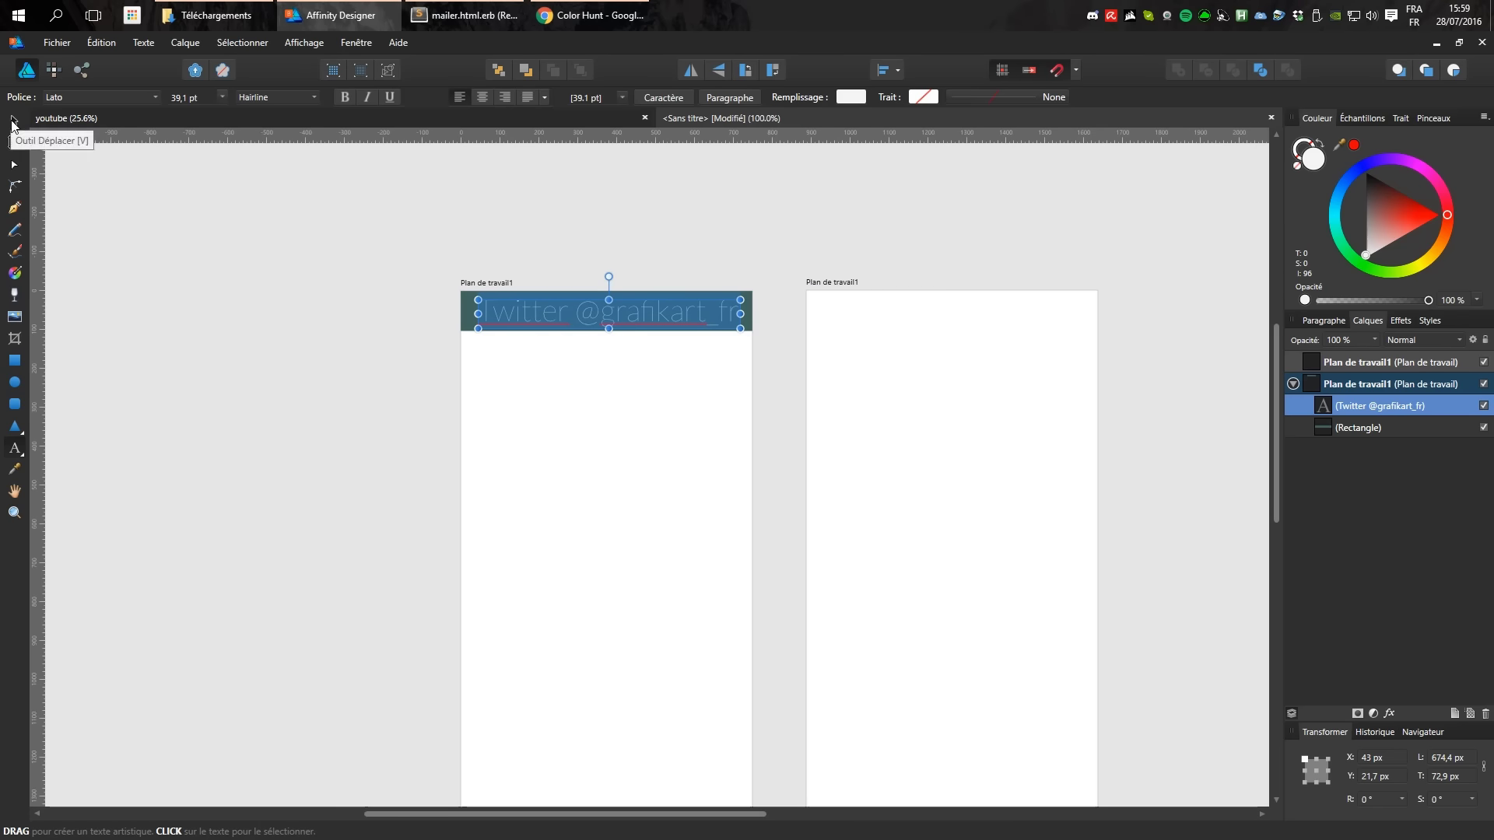
click(221, 97)
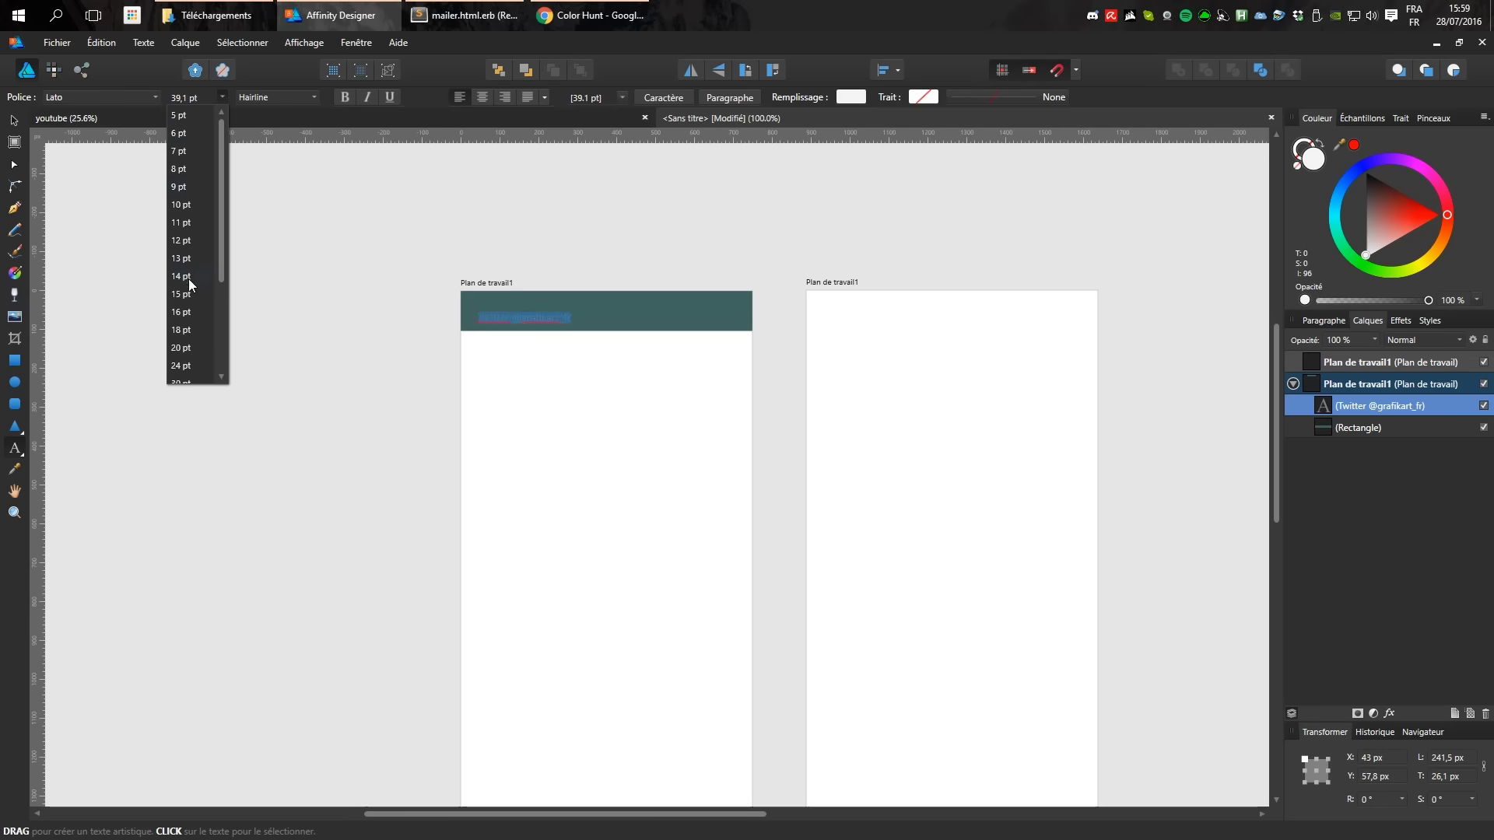
click(193, 362)
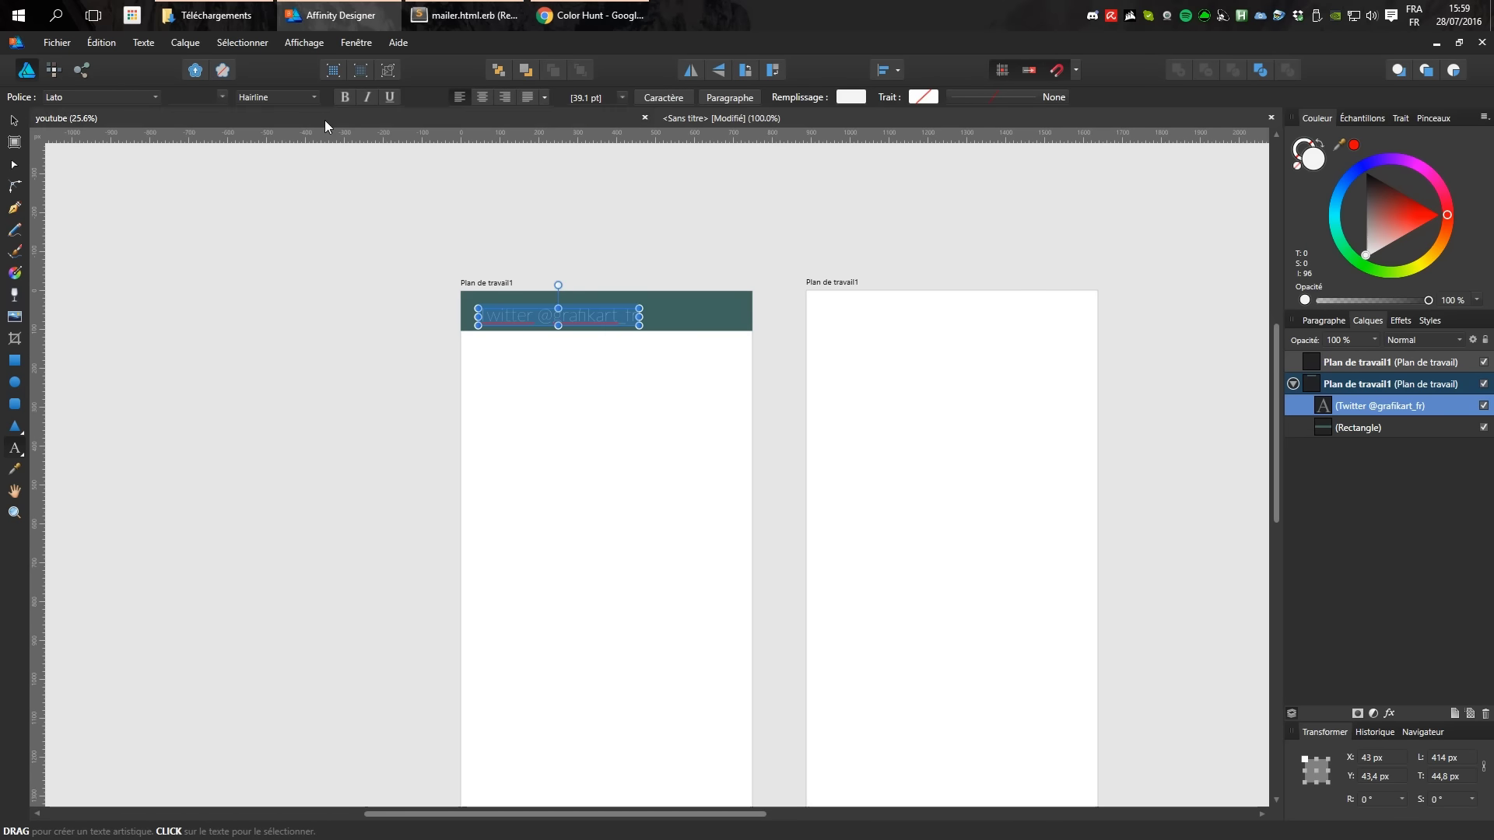
Make the word 'Twitter' Regular weight and nudge the text up within the header.
click(538, 314)
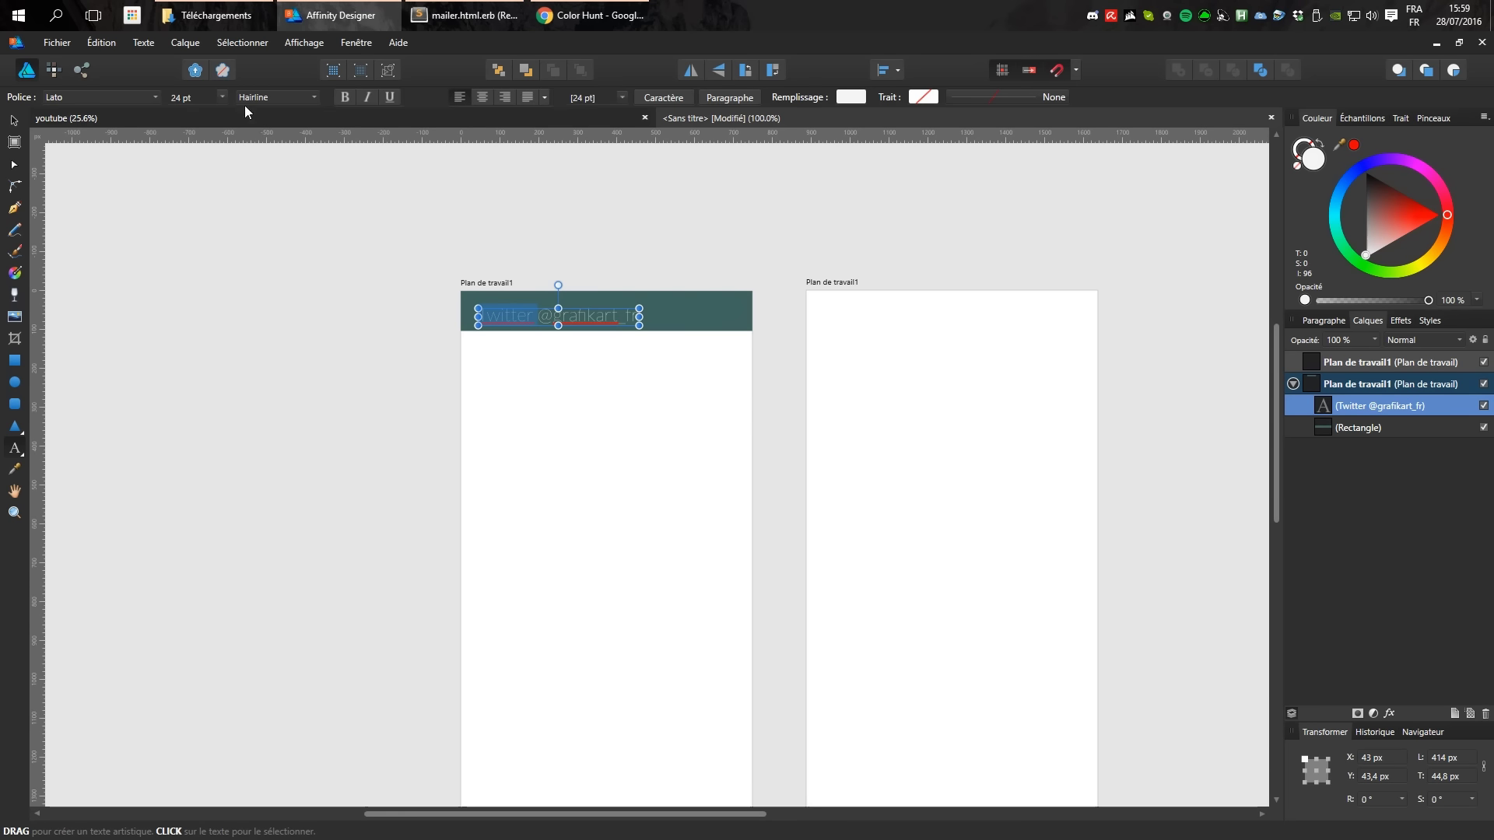
click(300, 97)
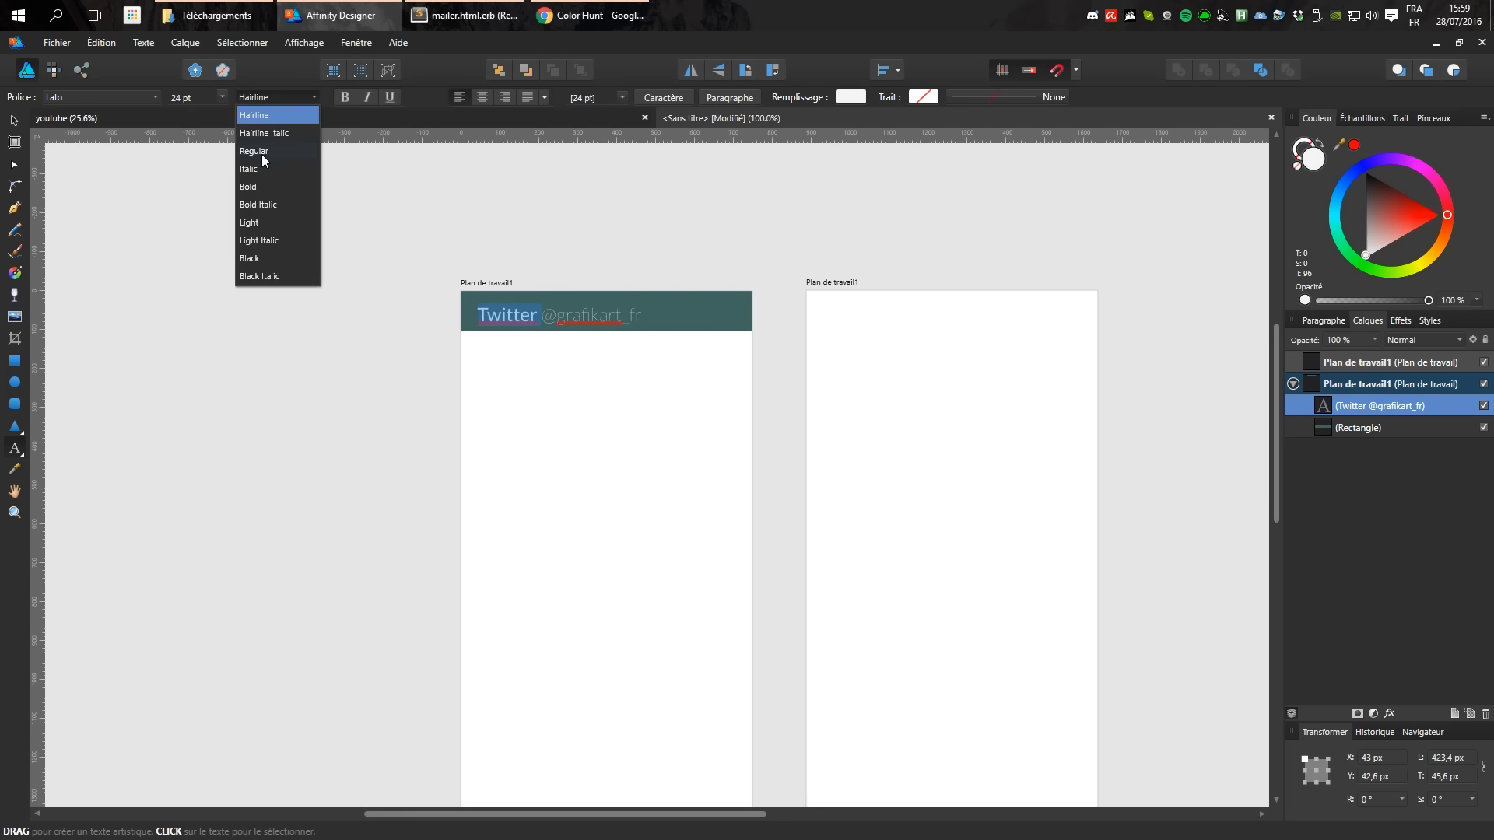
click(261, 154)
click(14, 120)
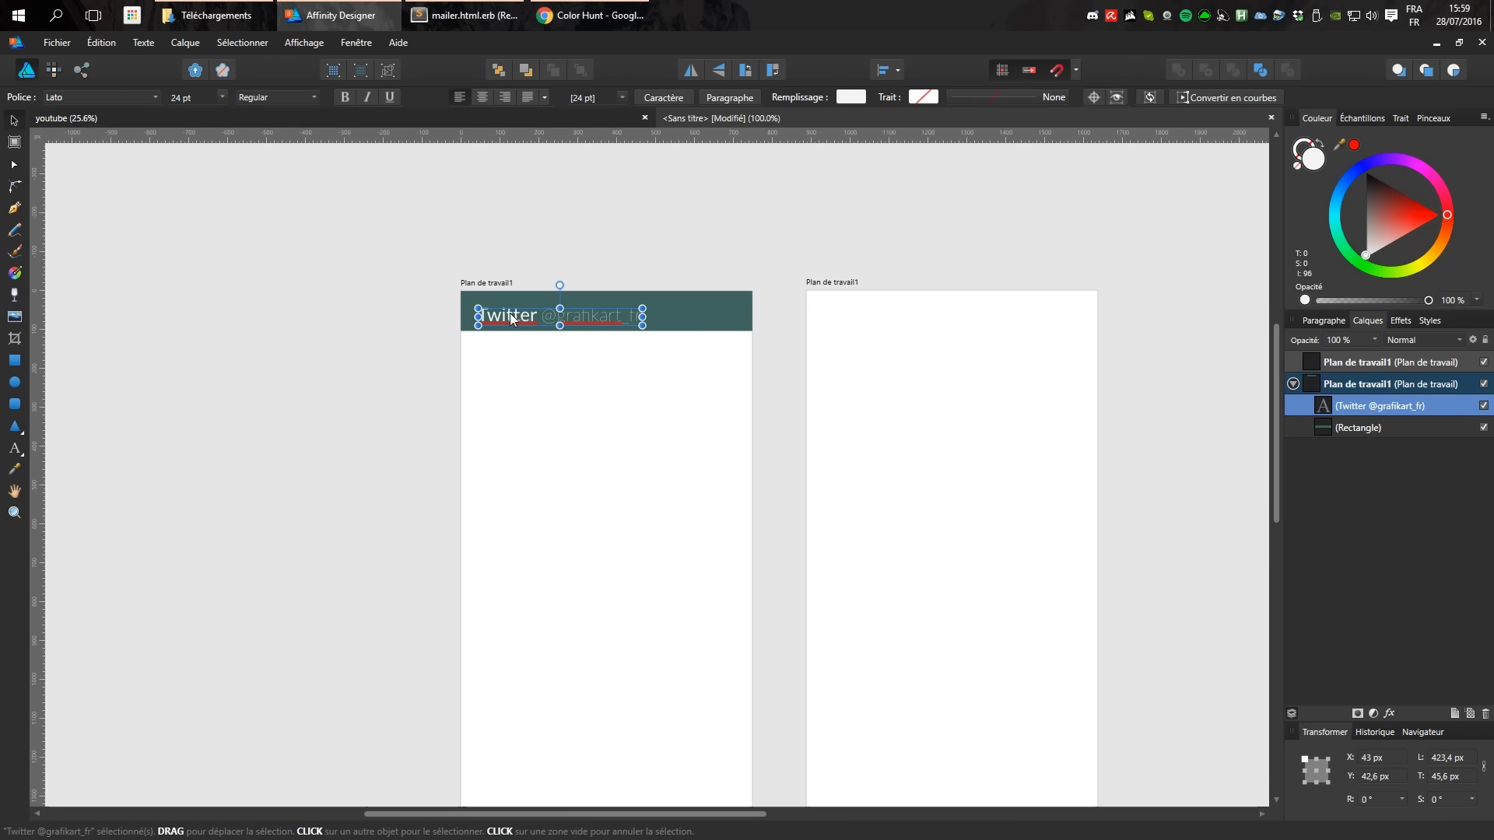
drag(510, 312, 509, 308)
key(ctrl+d)
scroll(994, 311, down, 1)
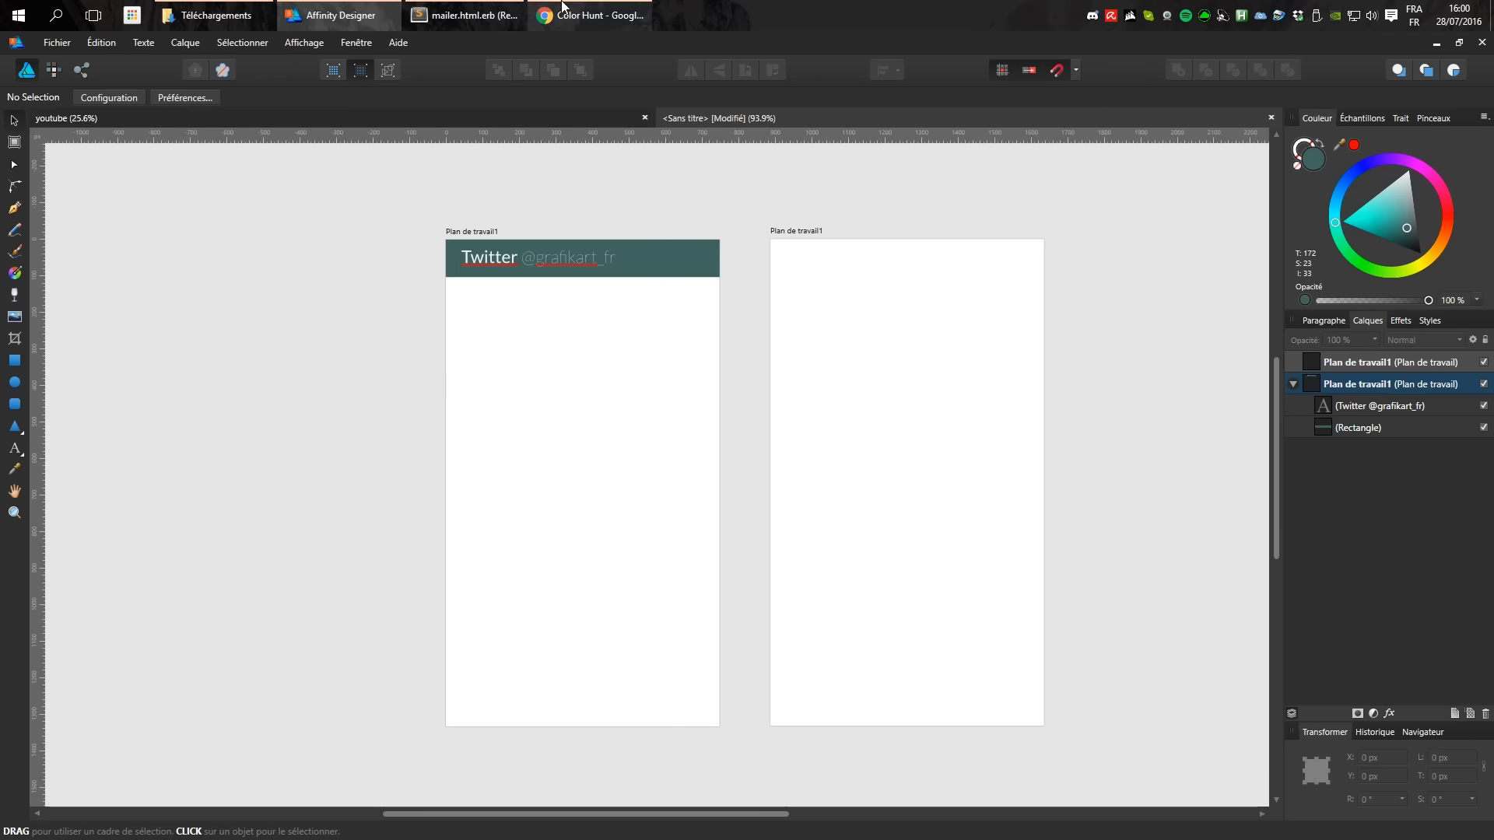
Draw a rectangle band directly beneath the teal header.
click(591, 15)
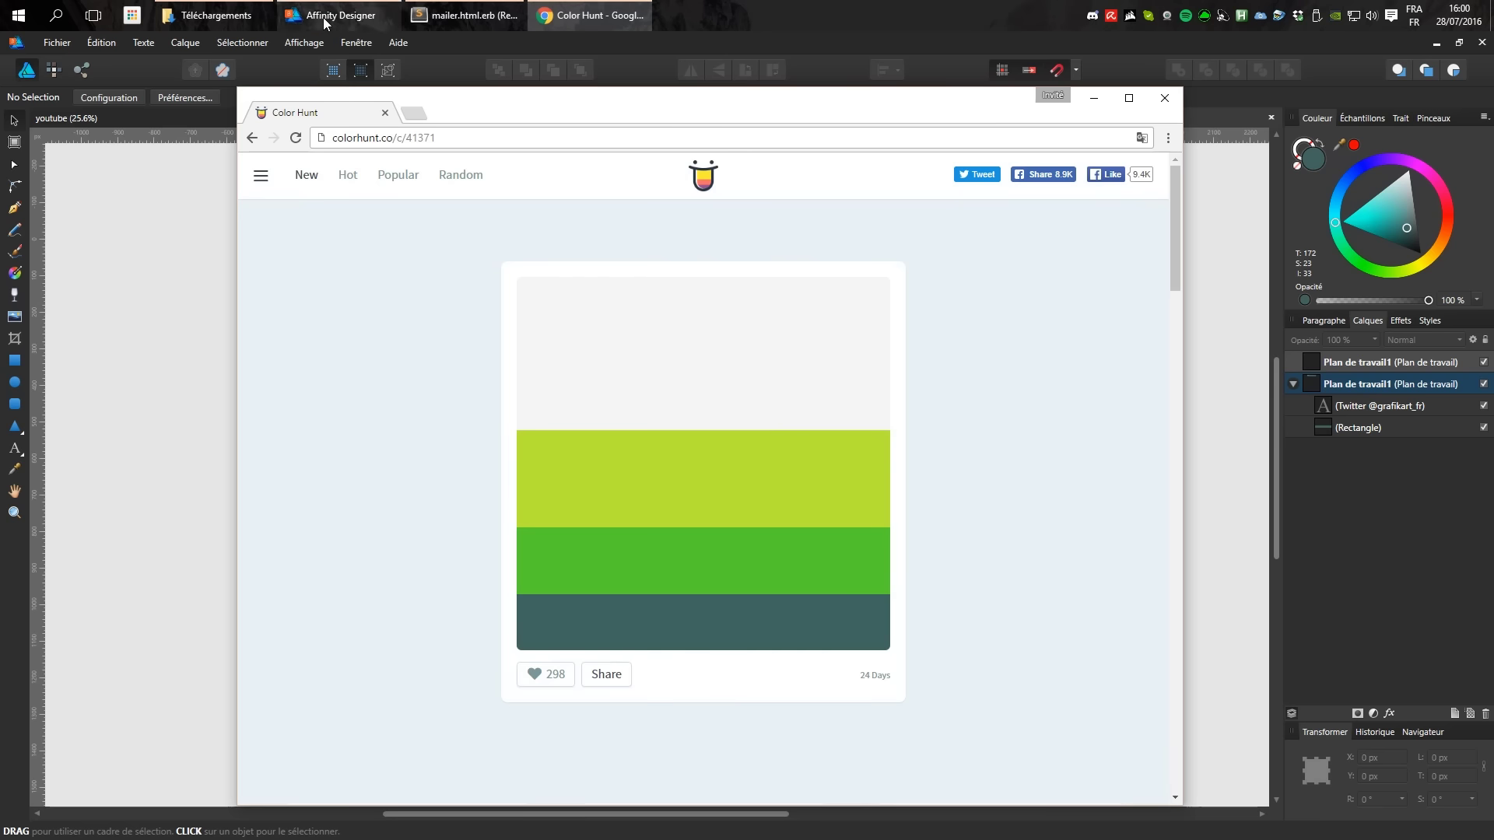
click(120, 245)
click(14, 361)
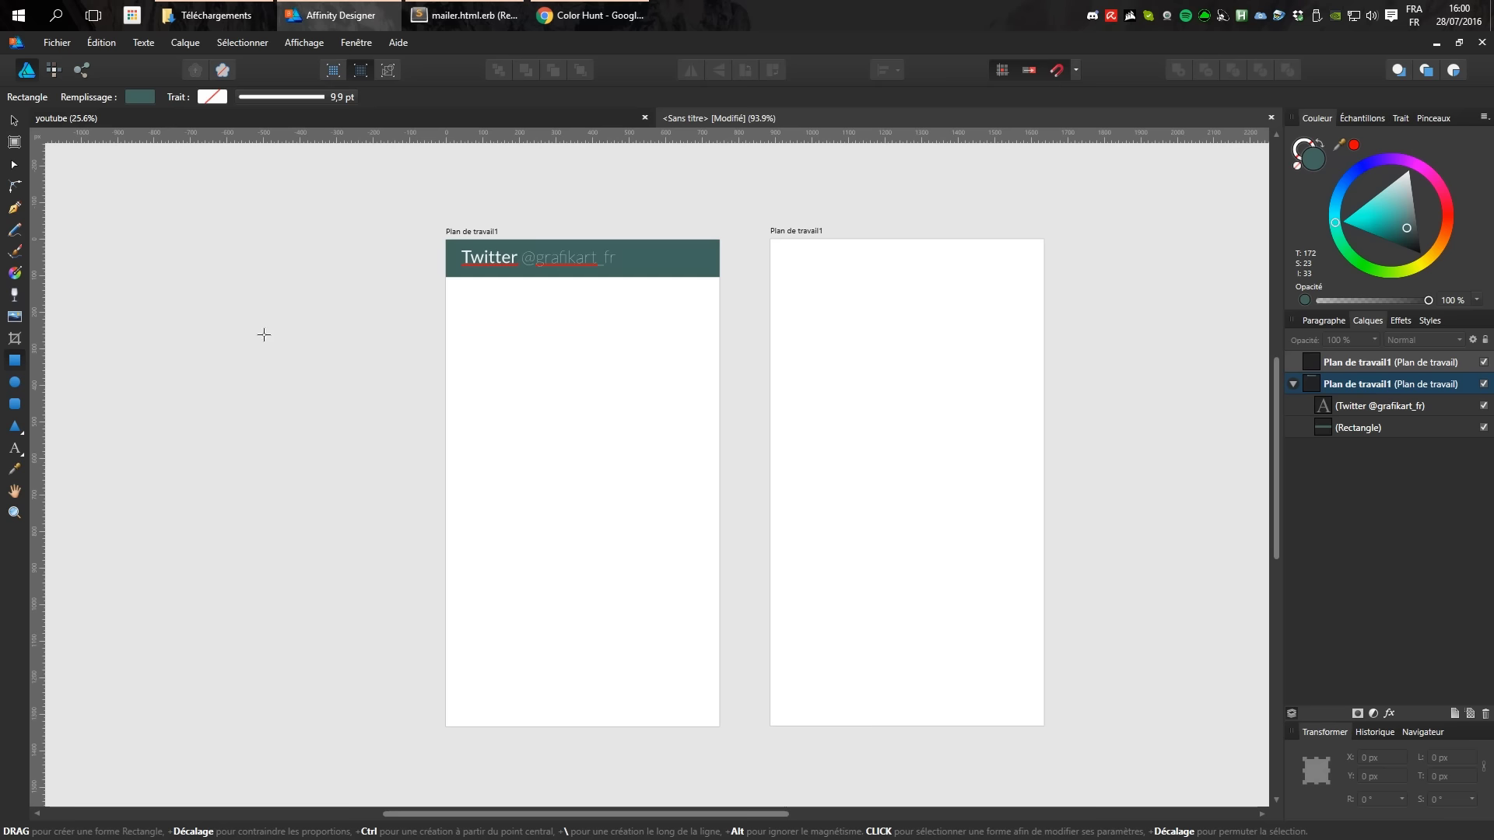
drag(446, 277, 720, 333)
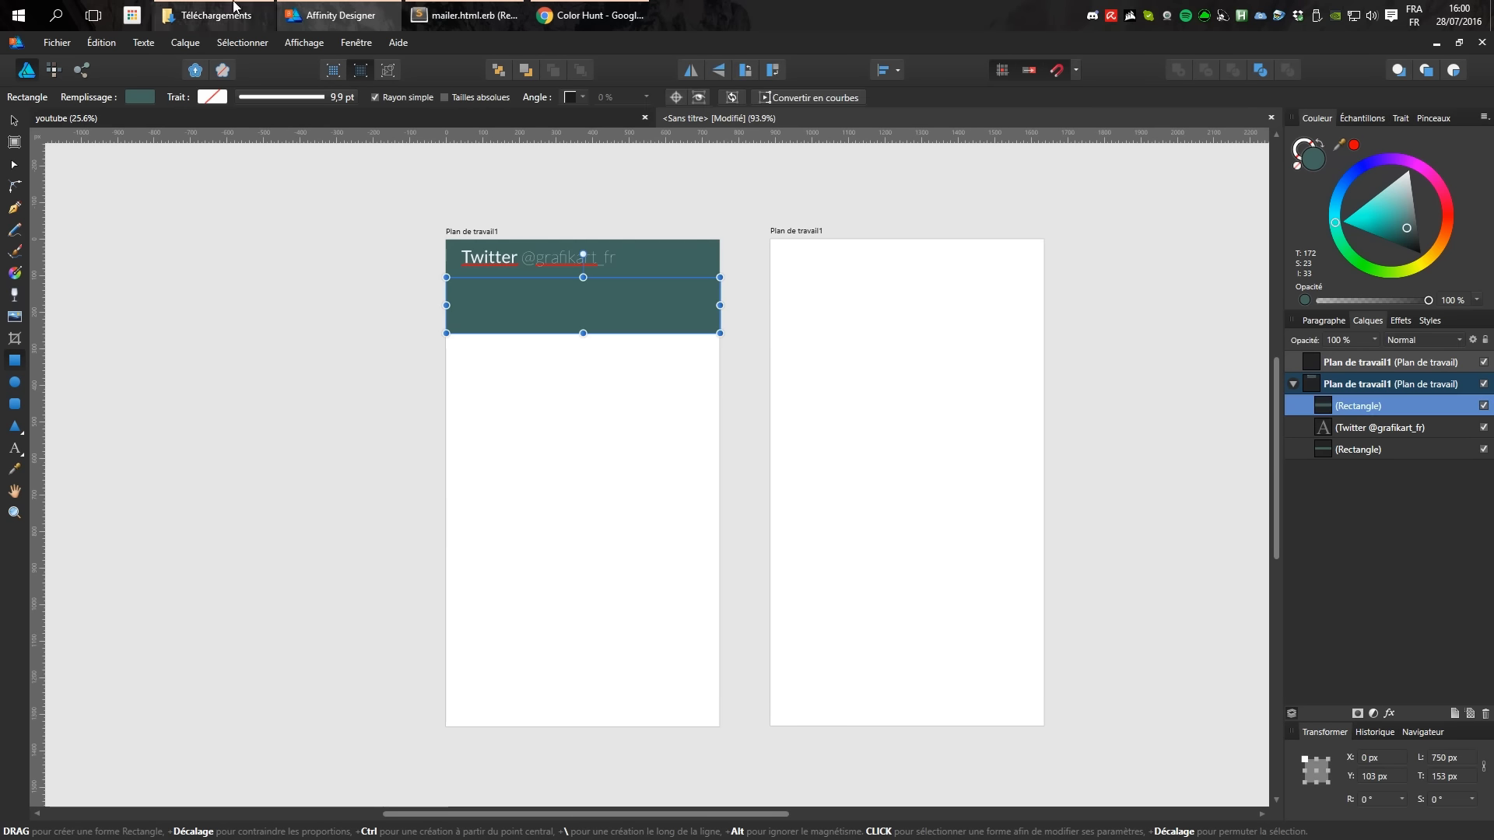
Fill the band with light grey F5F5F5 copied from Color Hunt.
click(592, 15)
double_click(578, 415)
key(ctrl+c)
key(alt+Tab)
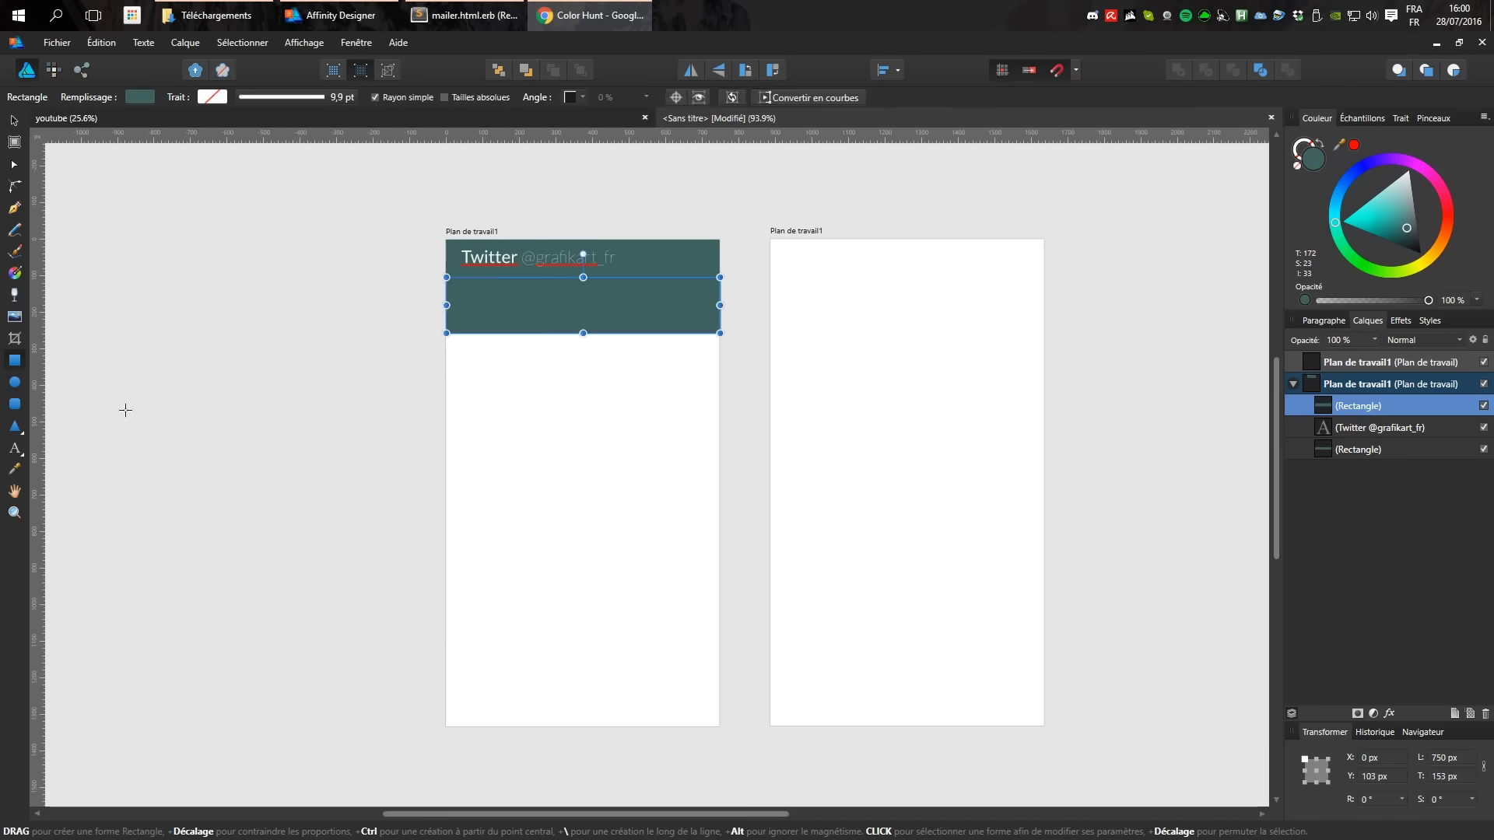
click(143, 97)
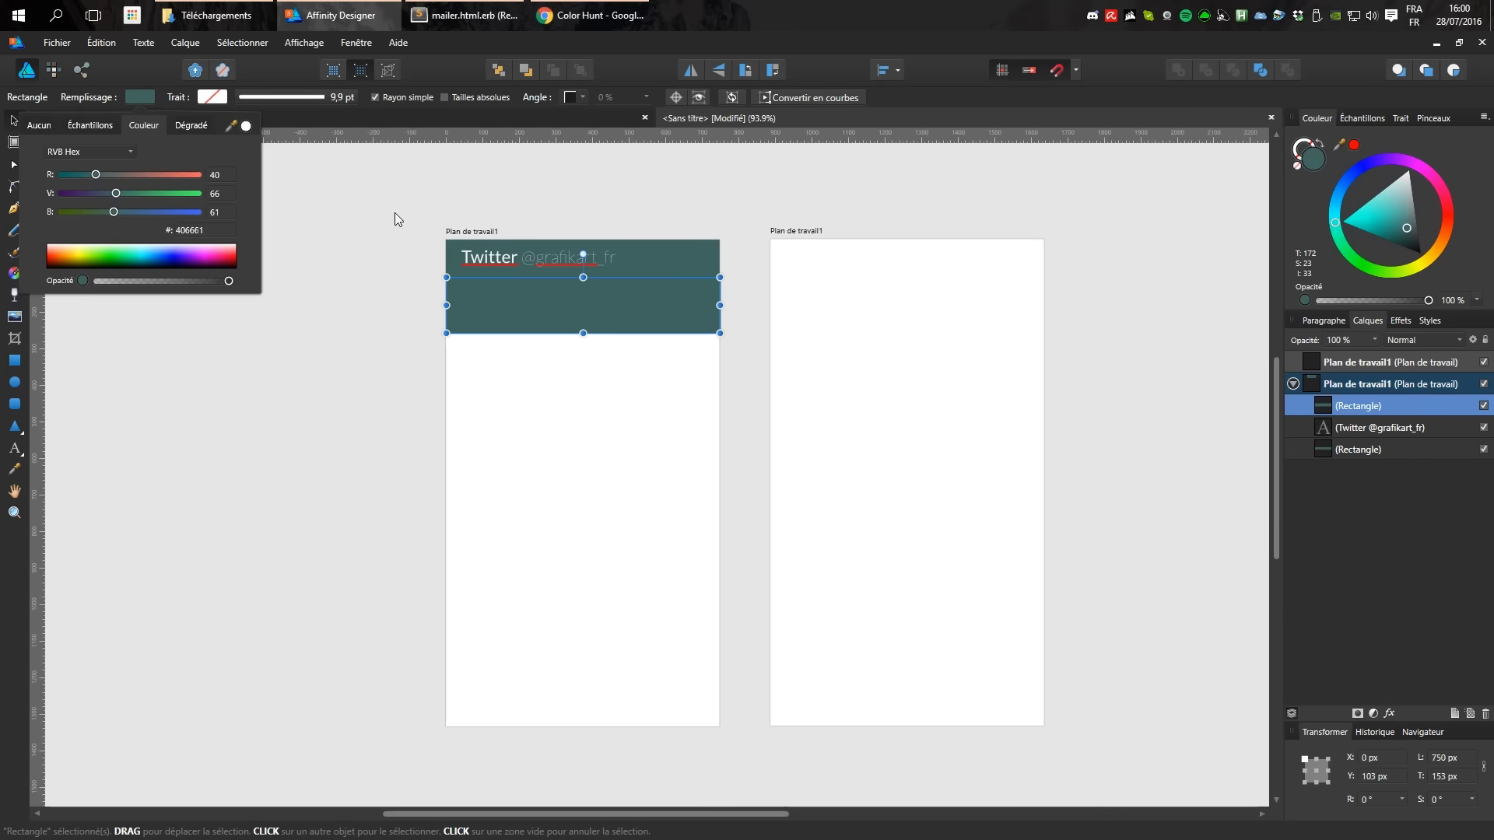
click(189, 230)
key(ctrl+v)
key(Return)
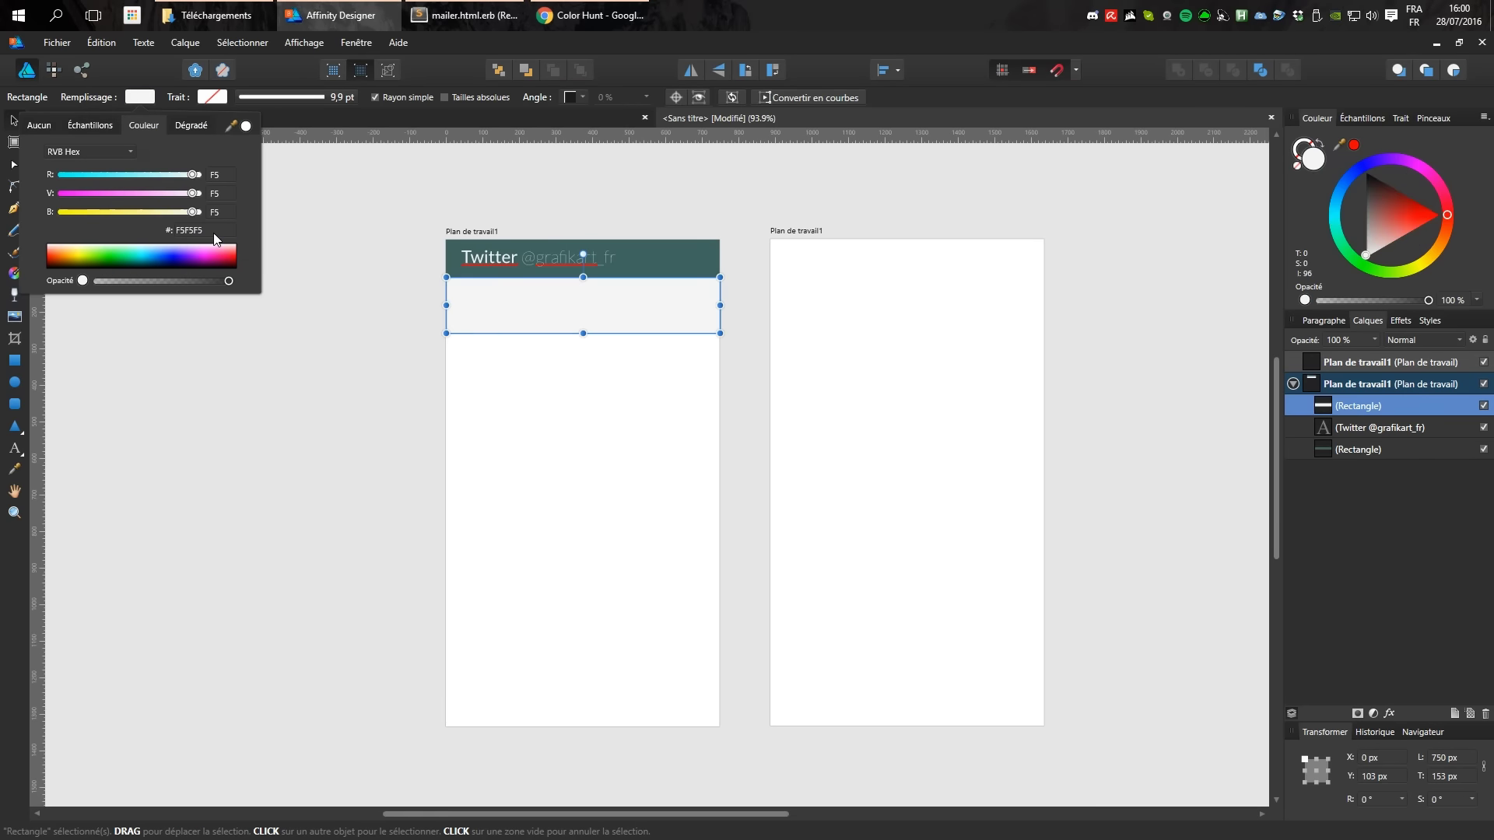
click(637, 374)
click(492, 294)
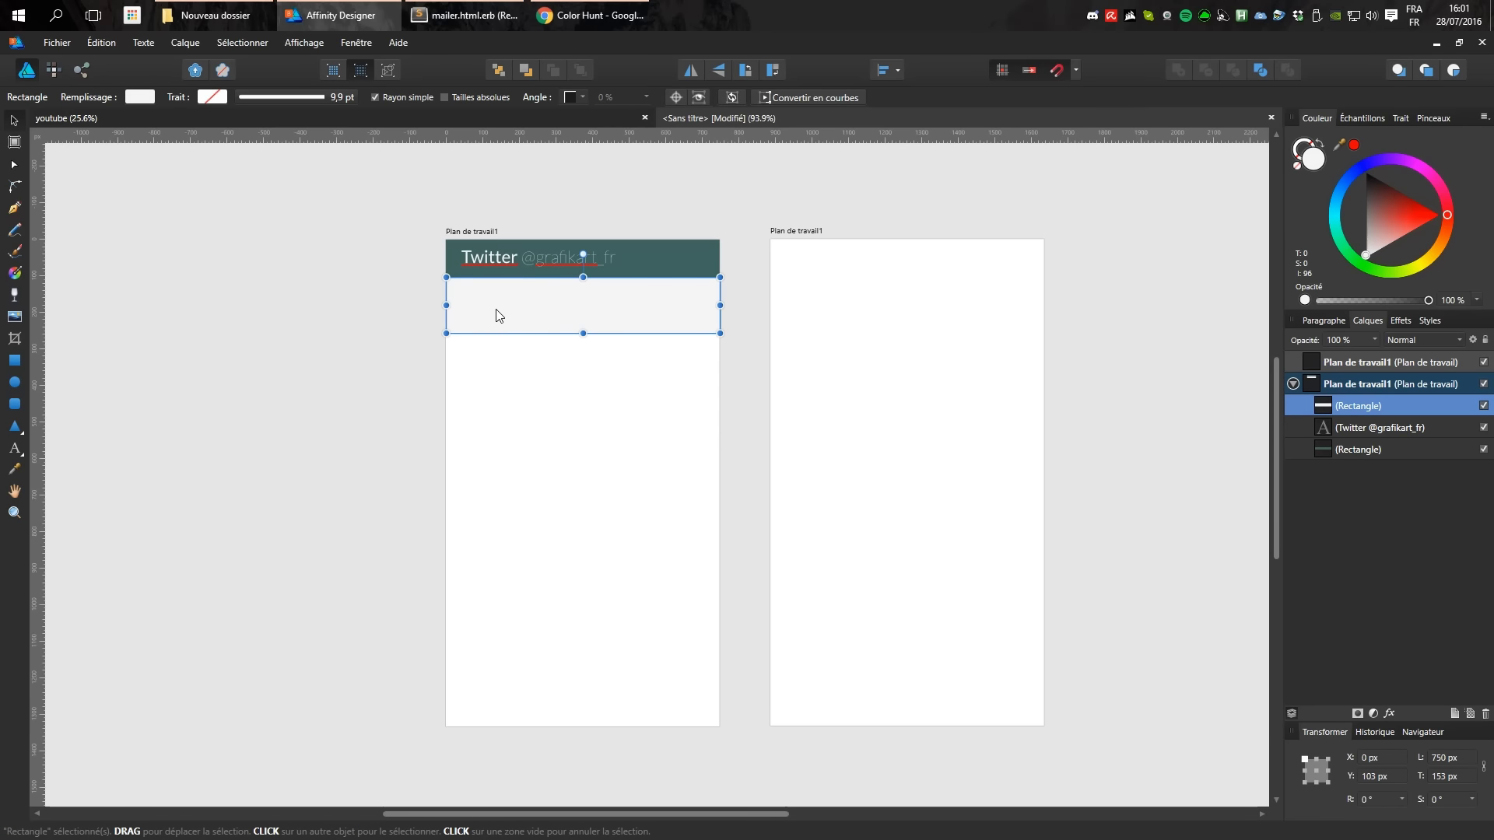
scroll(473, 324, up, 3)
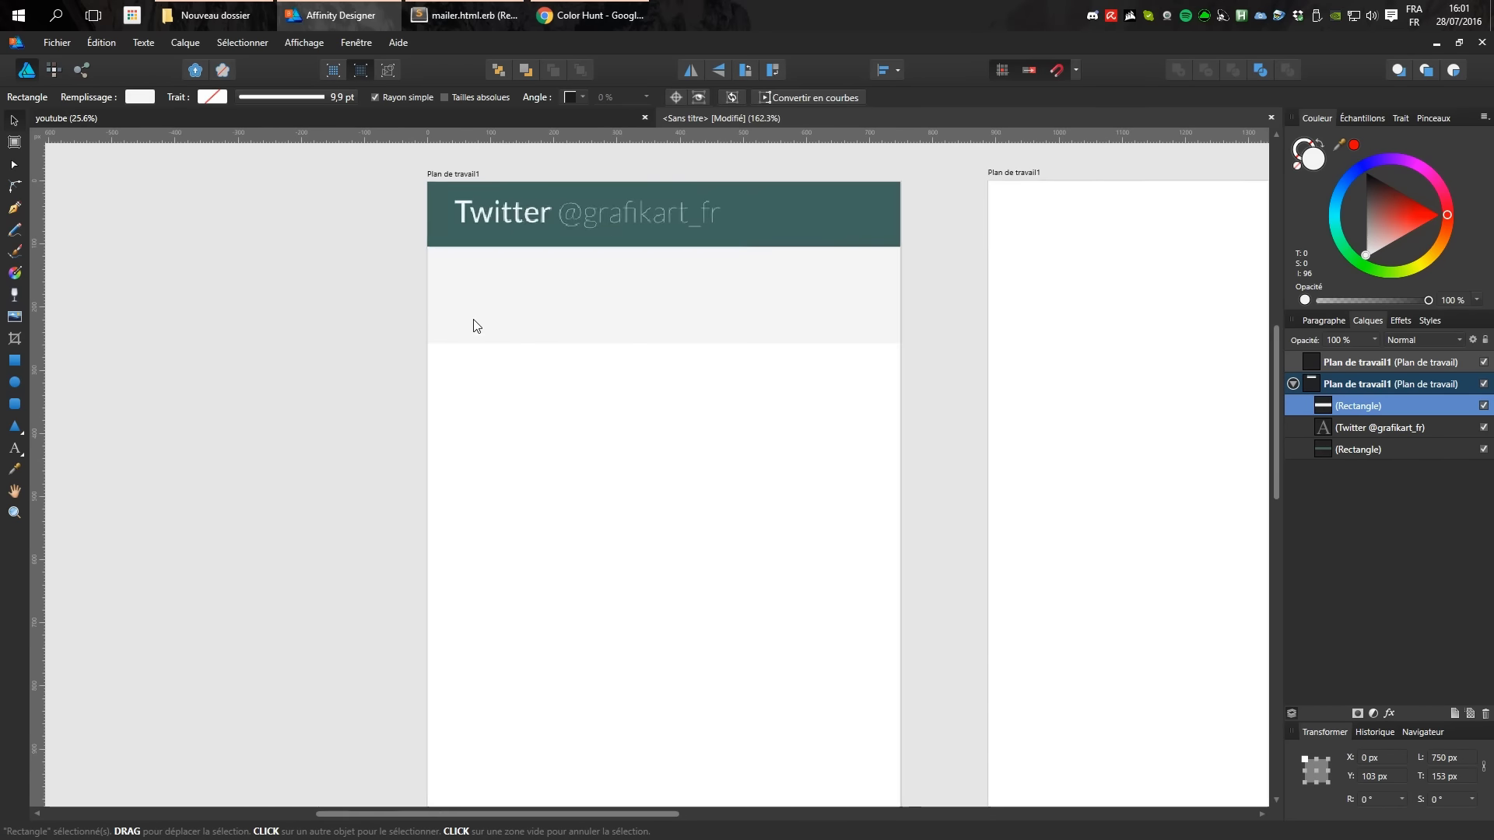
scroll(547, 321, up, 3)
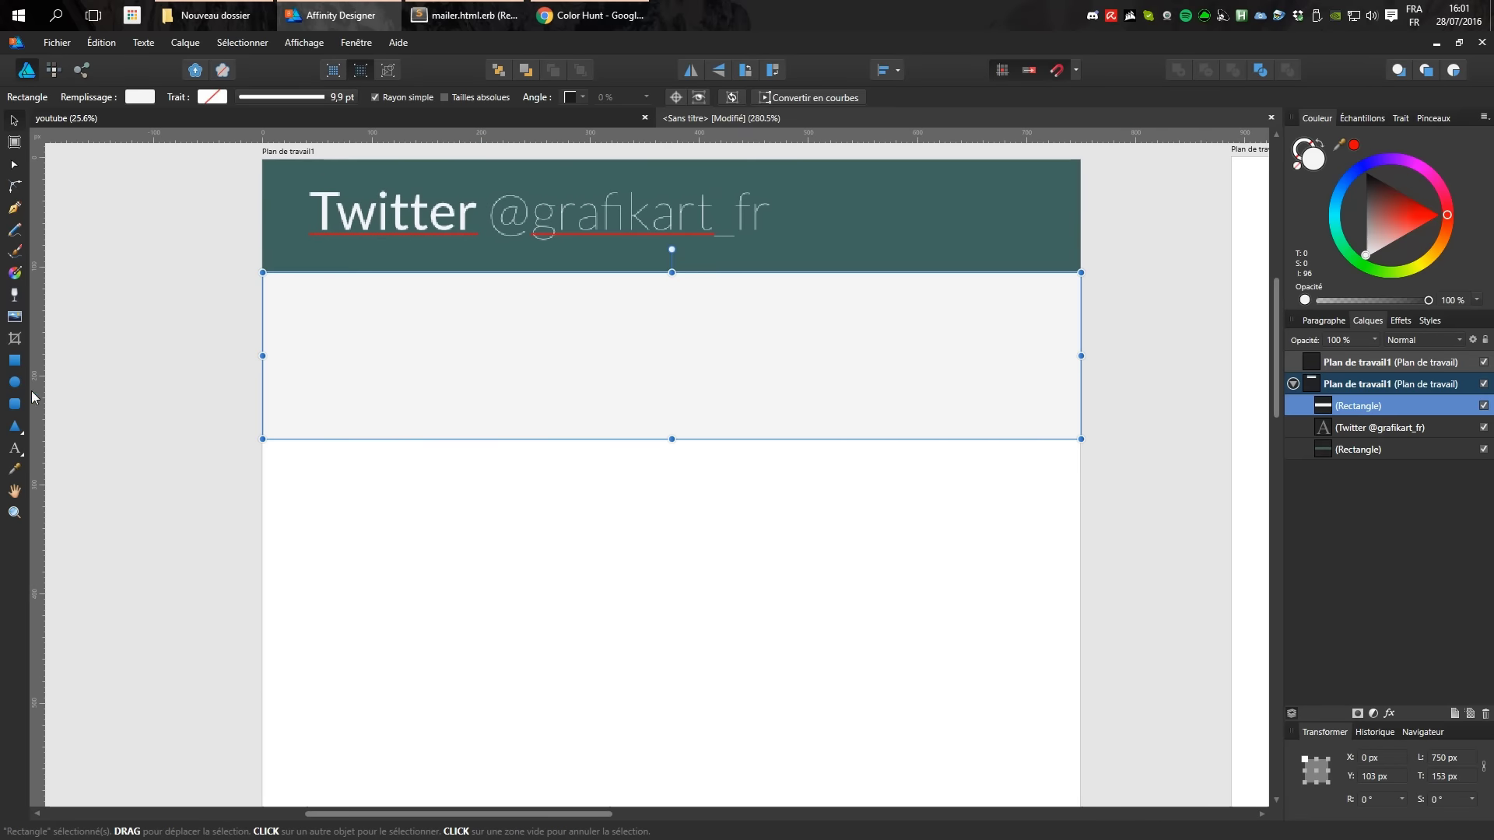
Draw a yellow circle at the left of the grey band.
click(14, 382)
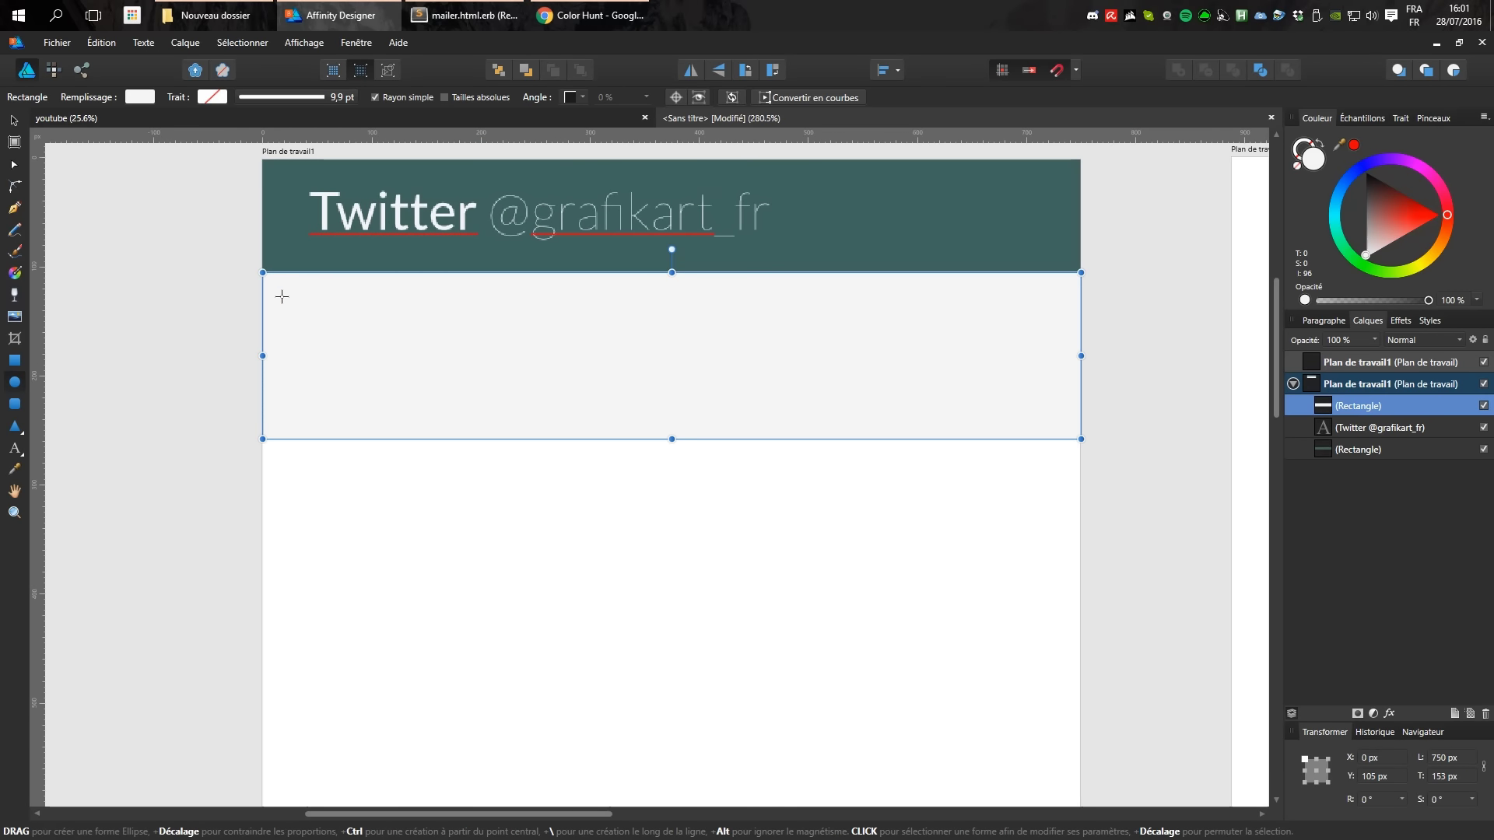
drag(286, 293, 406, 410)
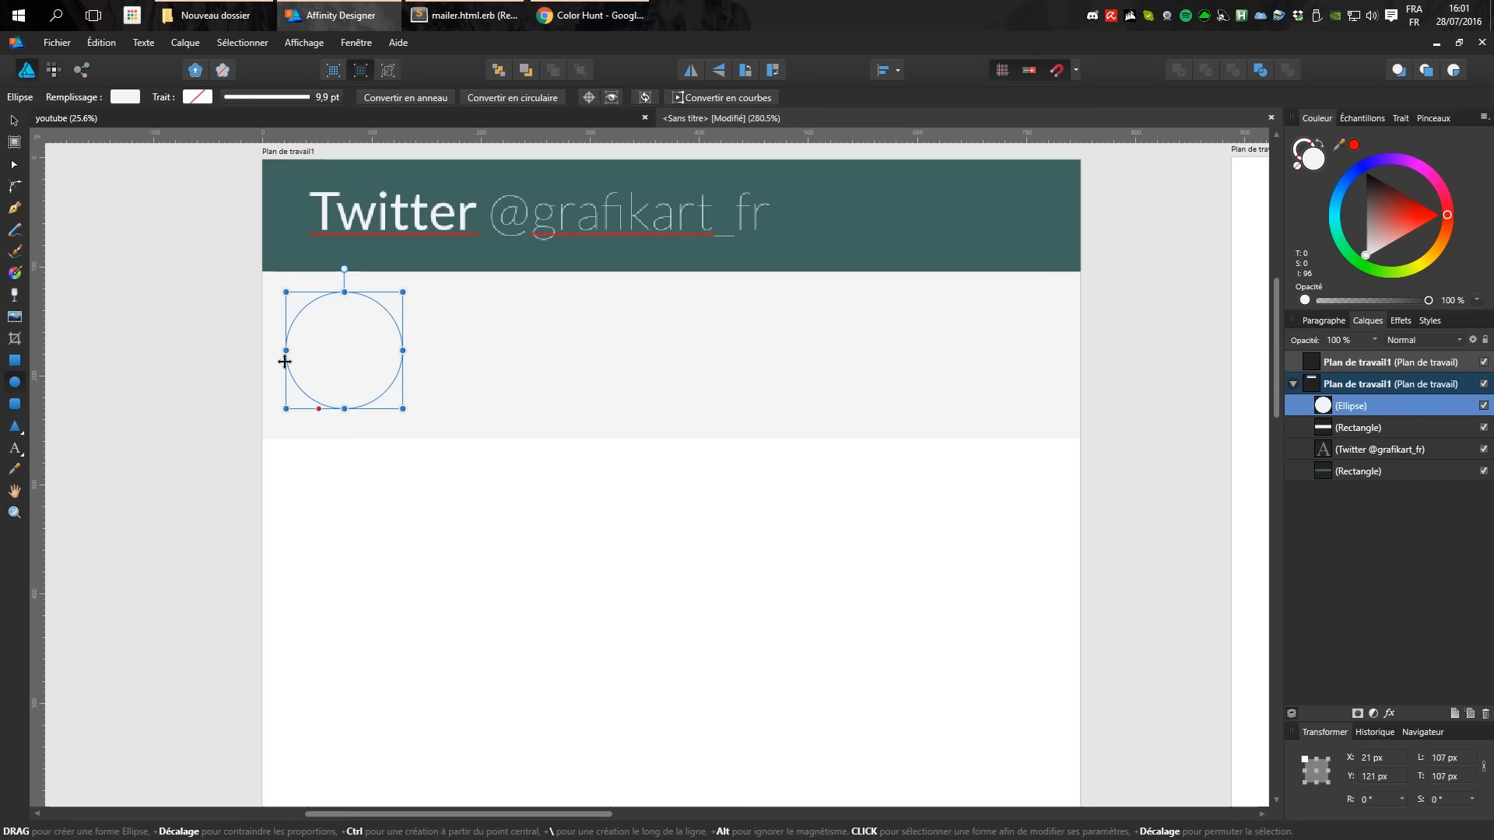
click(125, 97)
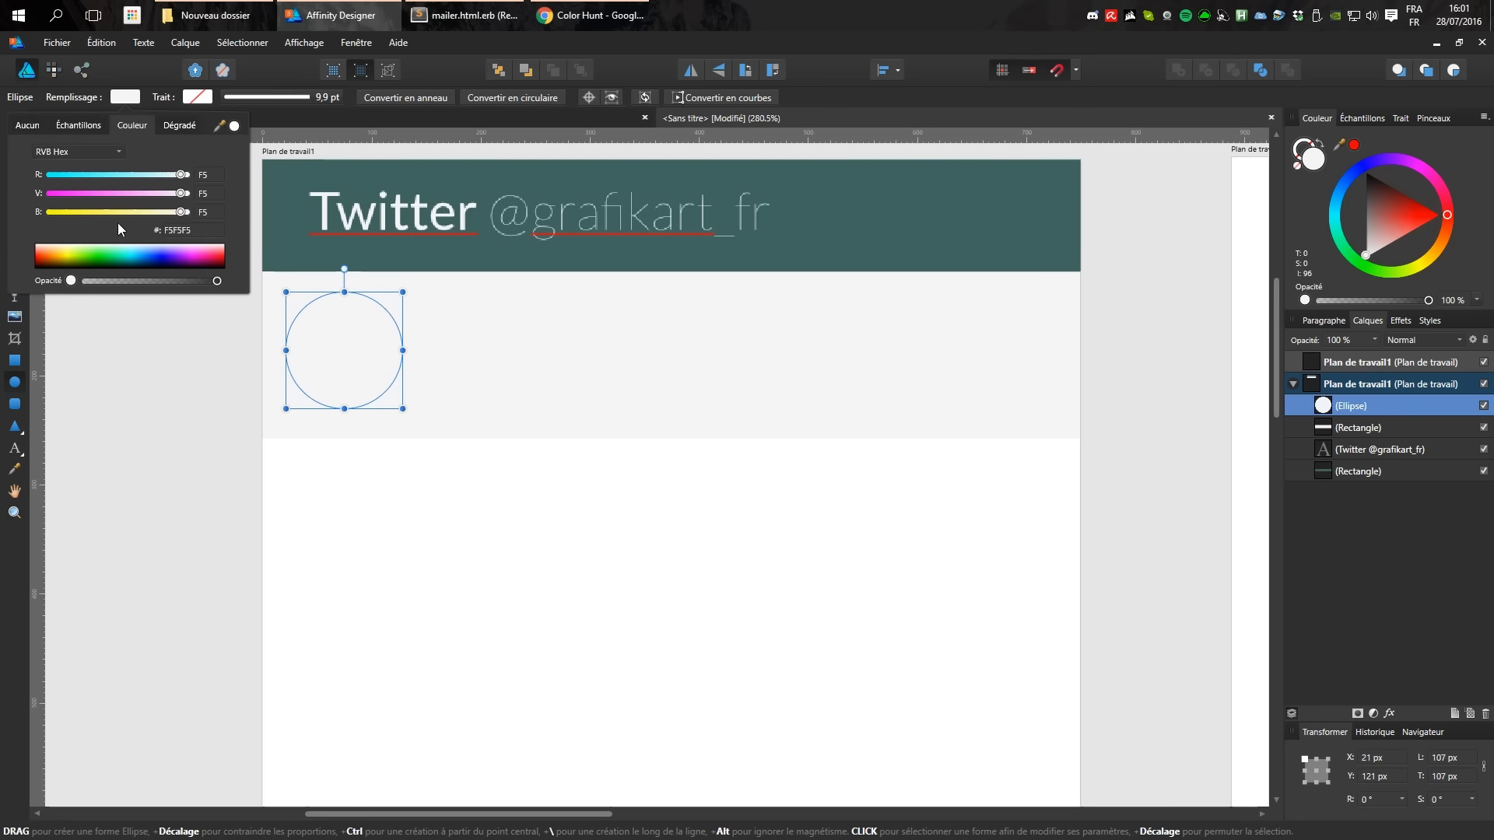
click(67, 255)
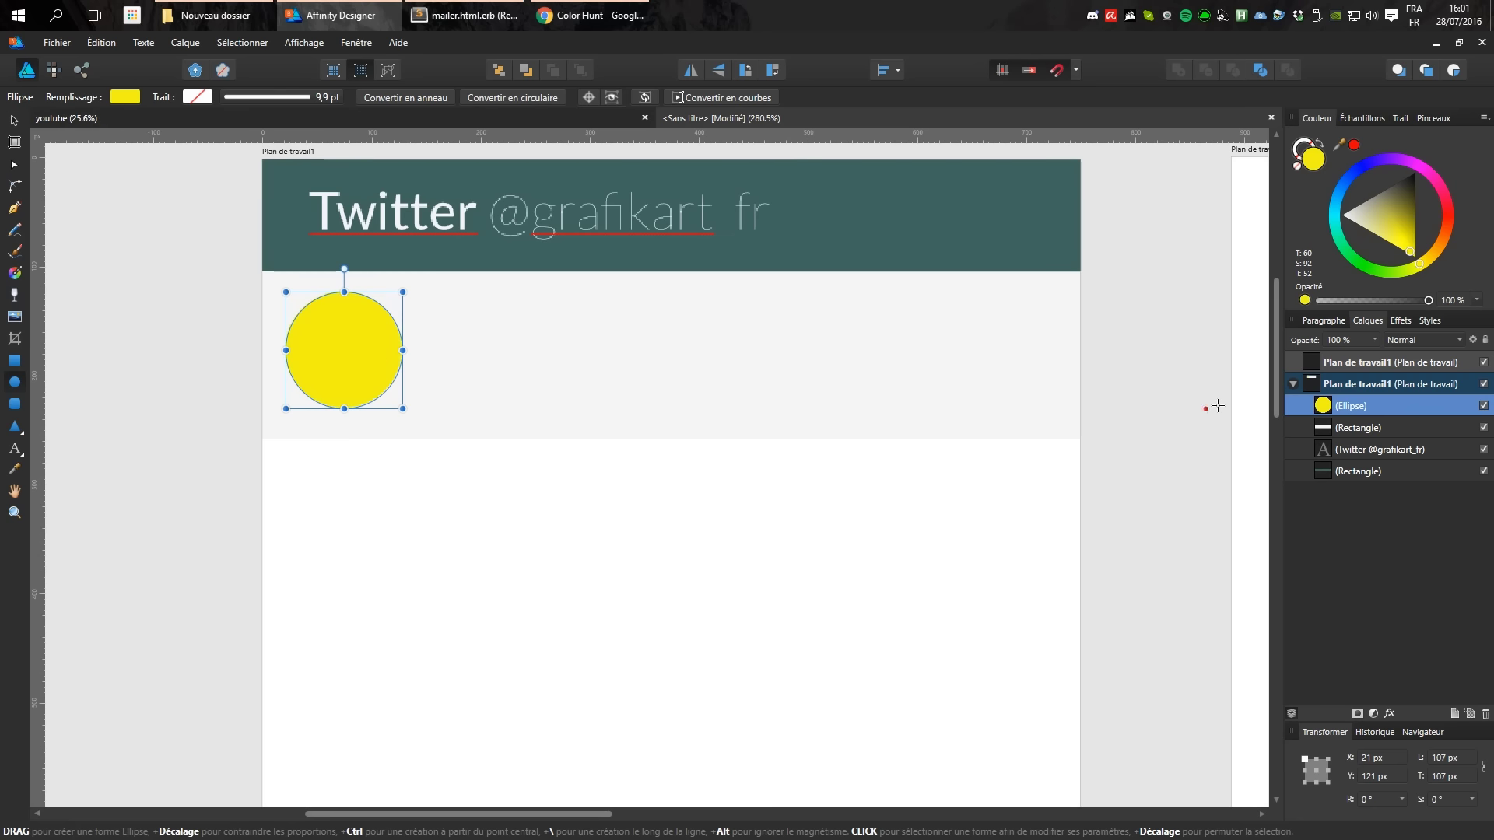
Drag kristy.png from its folder onto the artboard and scale it near the circle.
click(215, 14)
drag(311, 45, 575, 246)
mouse_move(498, 428)
mouse_down()
mouse_move(249, 319)
mouse_move(302, 337)
mouse_up()
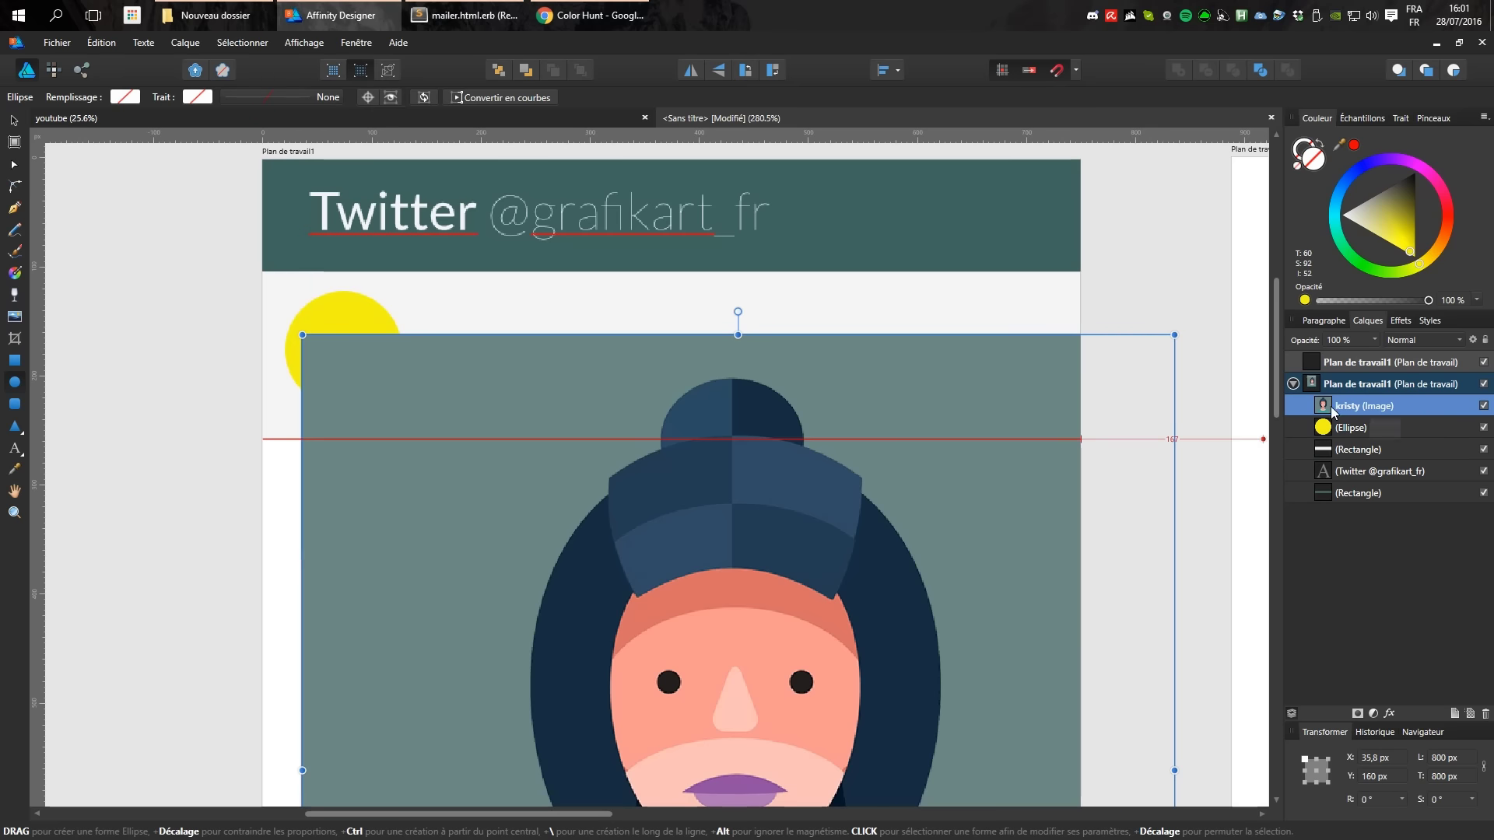
mouse_move(302, 335)
mouse_down()
mouse_move(479, 467)
mouse_move(627, 660)
mouse_up()
drag(874, 737, 540, 356)
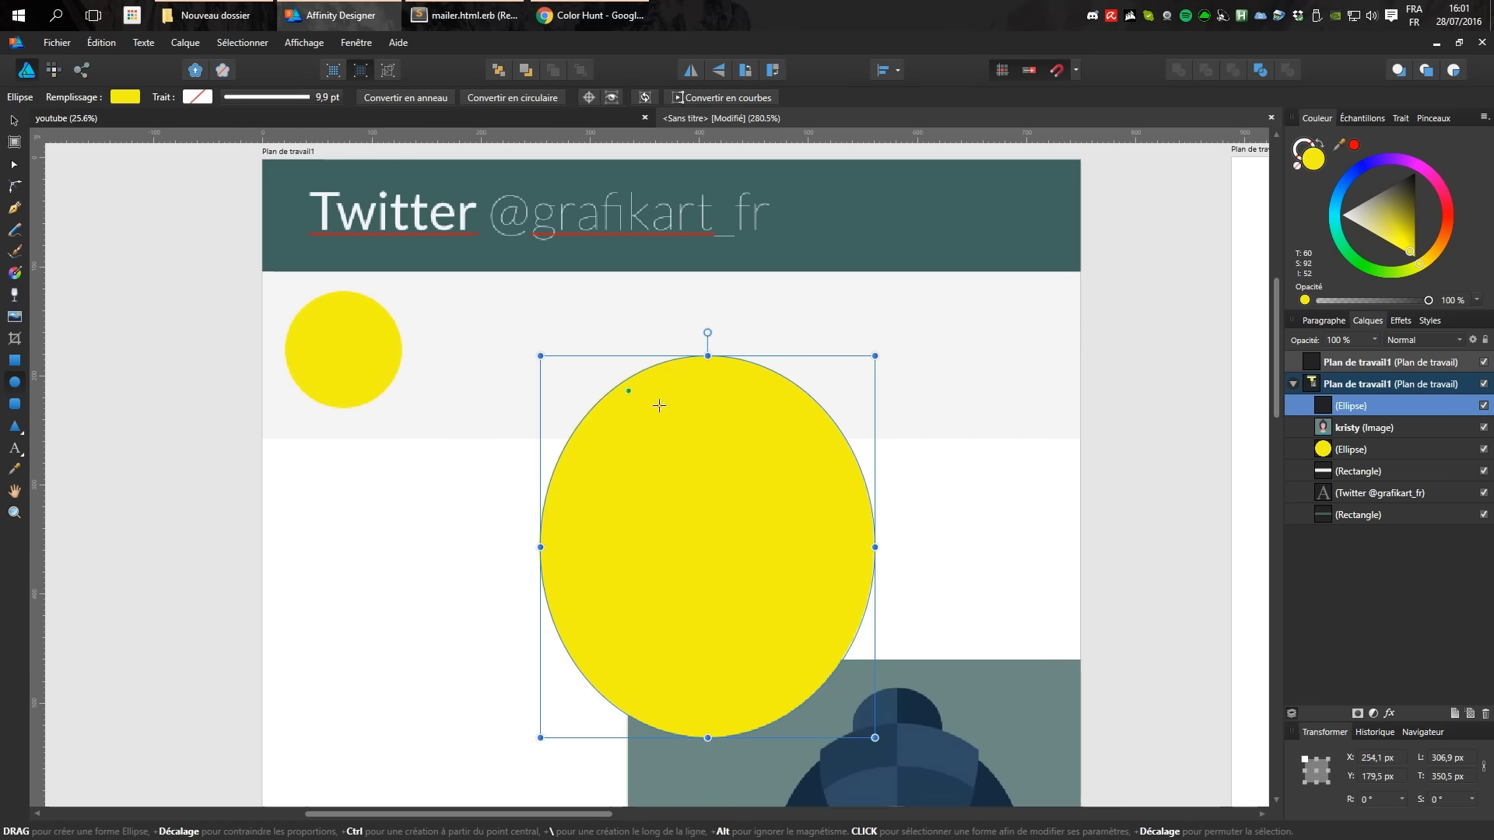
key(ctrl+z)
key(v)
drag(861, 679, 511, 259)
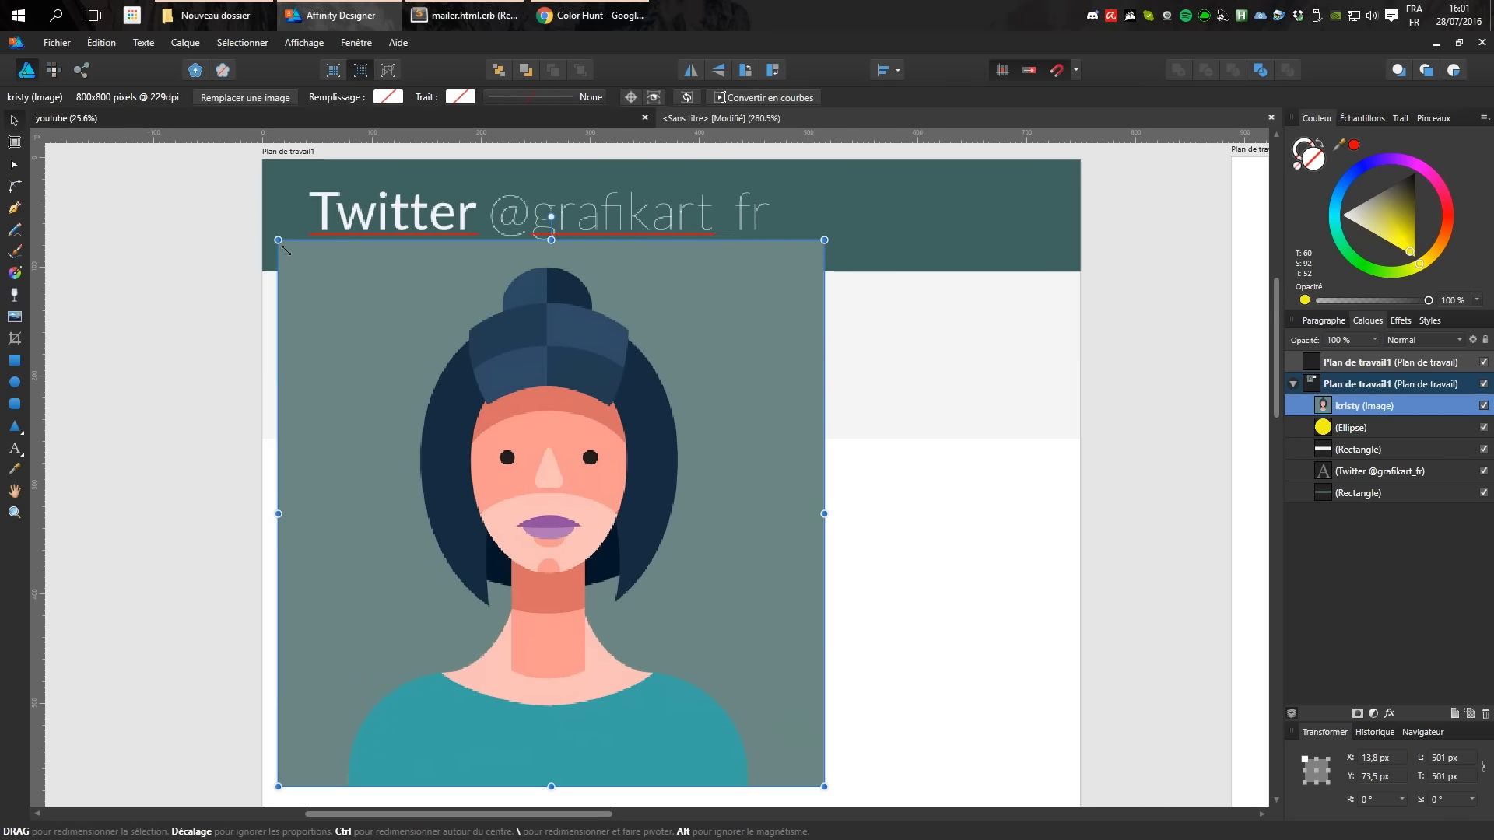
mouse_move(278, 240)
mouse_down()
mouse_move(585, 537)
mouse_move(734, 735)
mouse_move(645, 595)
mouse_up()
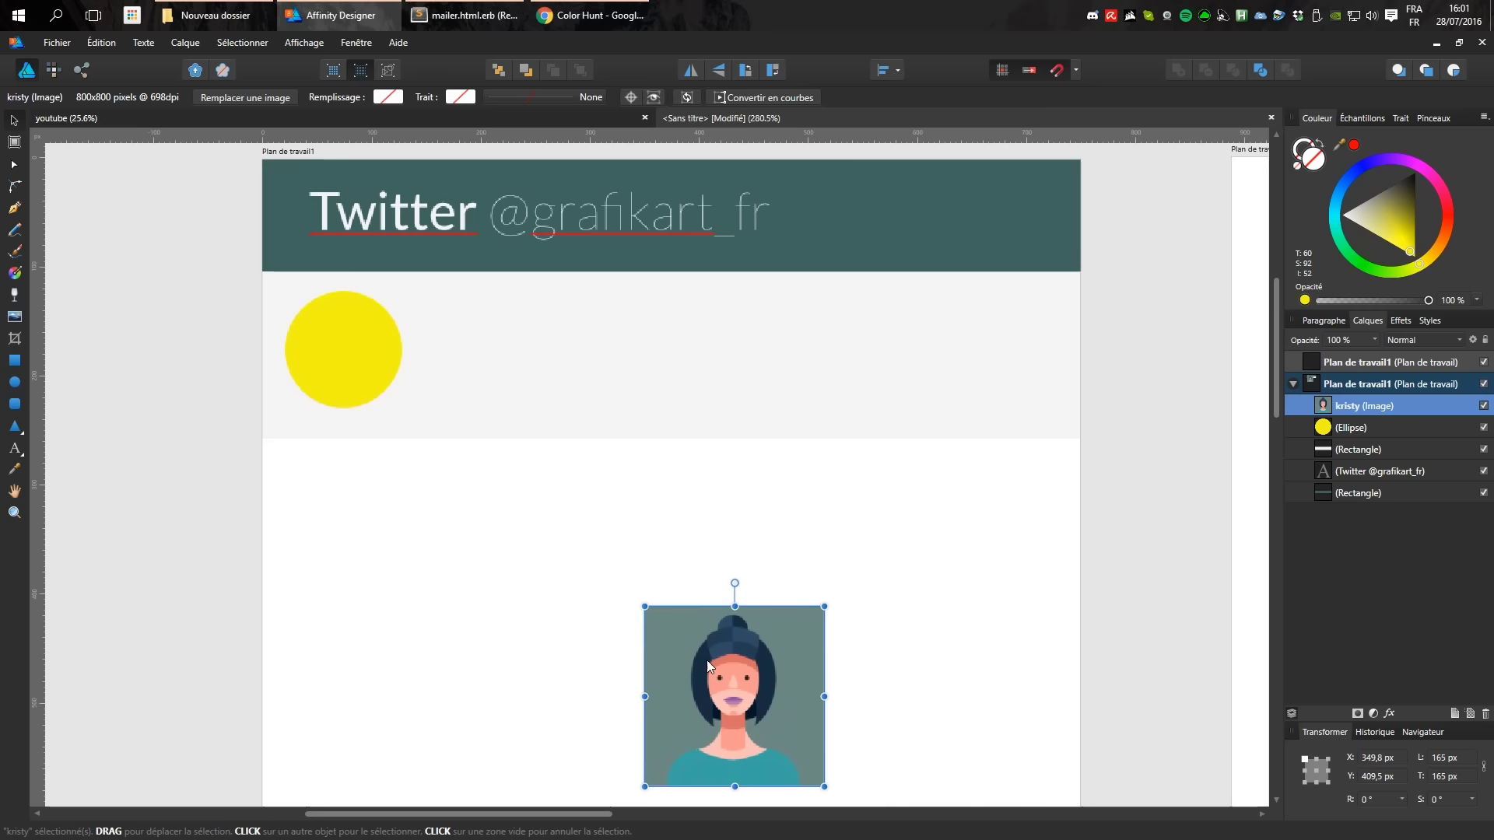
mouse_move(806, 700)
mouse_down()
mouse_move(426, 387)
mouse_move(466, 420)
mouse_move(470, 407)
mouse_up()
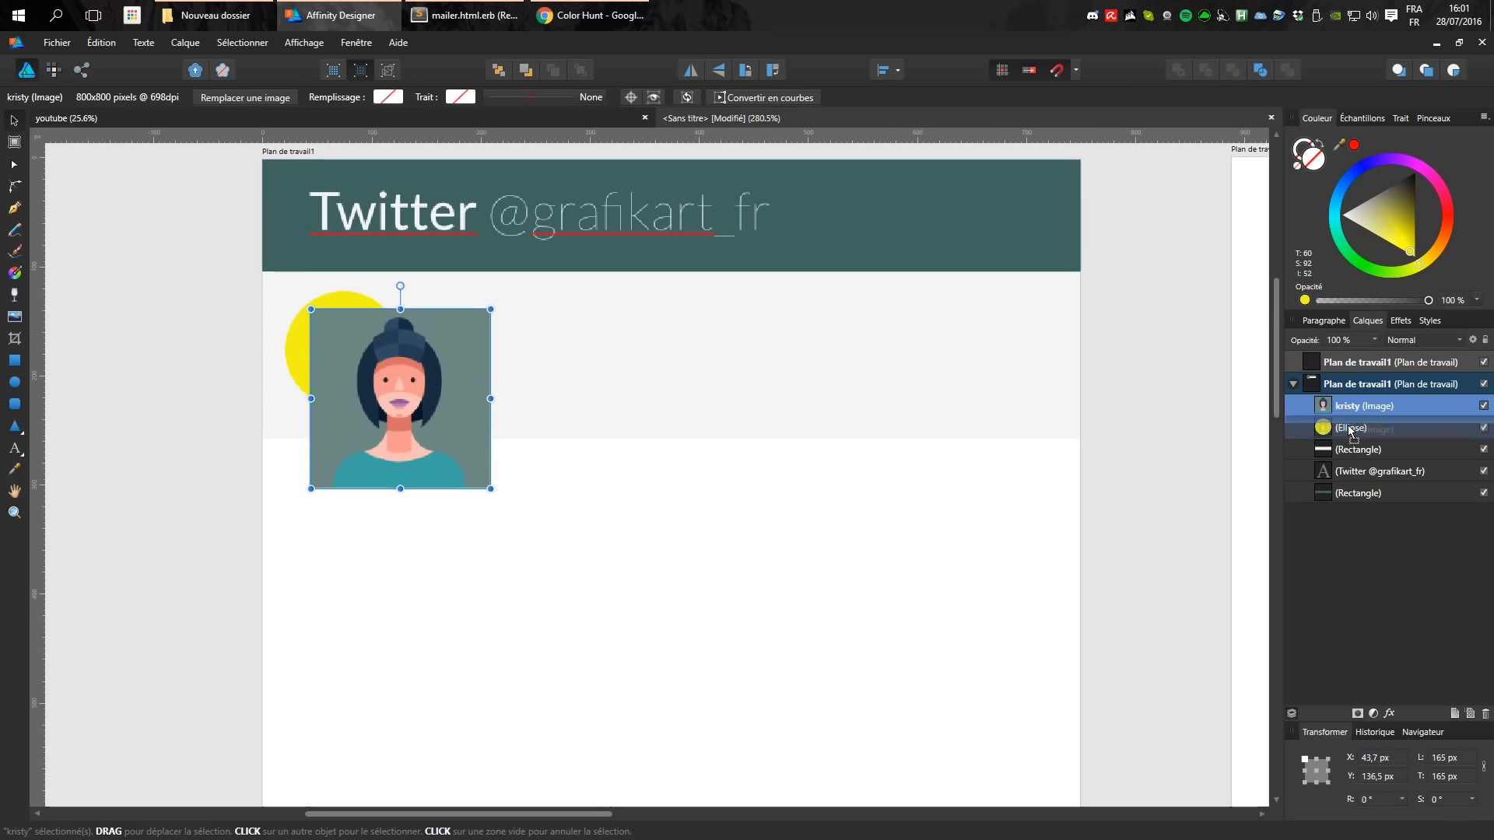
Clip the portrait inside the circle and nest the avatar in the grey band's layer.
drag(1338, 402, 1346, 433)
drag(340, 375, 283, 325)
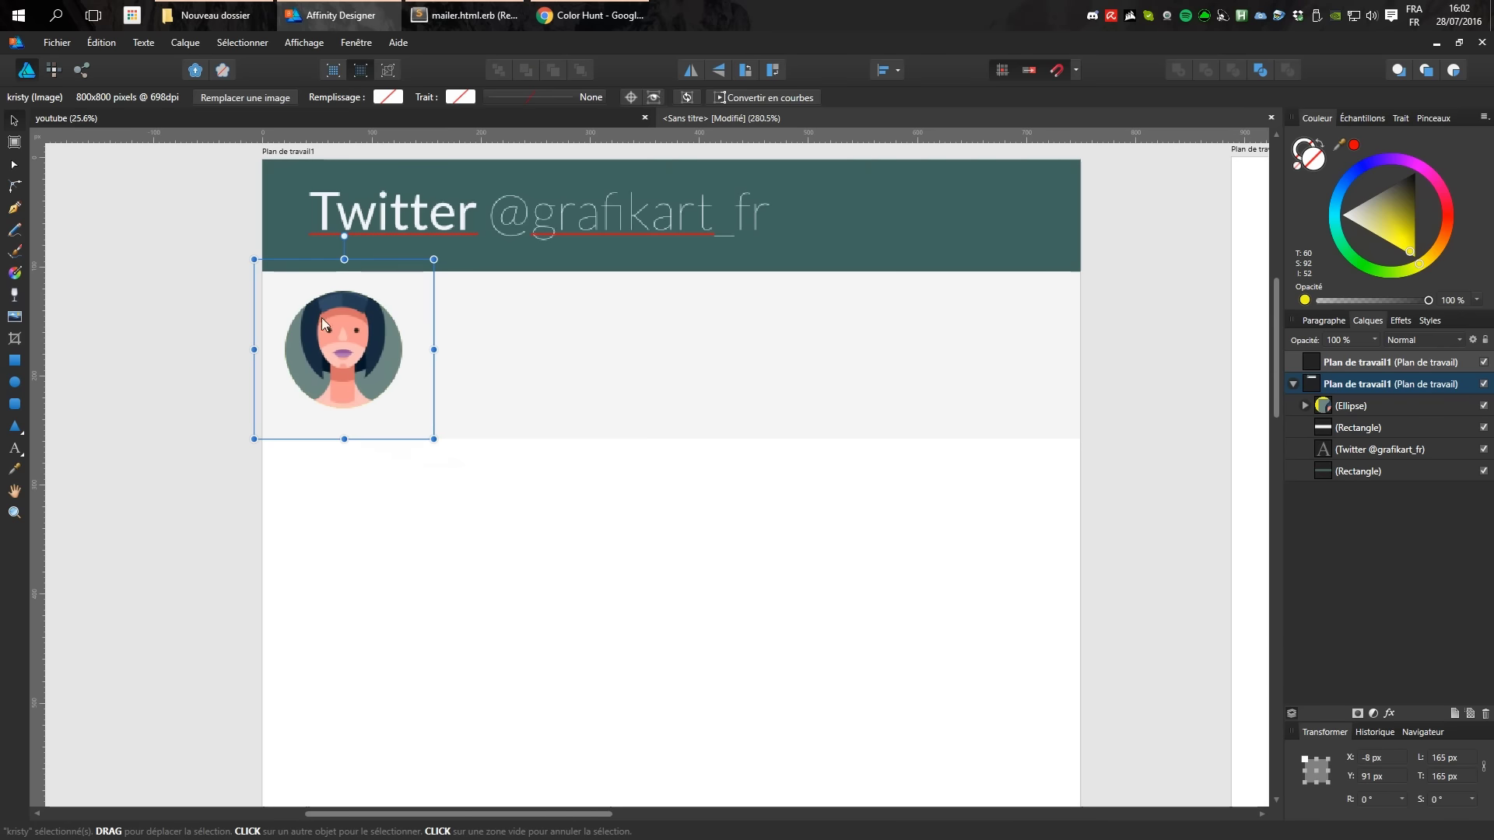
drag(433, 259, 397, 274)
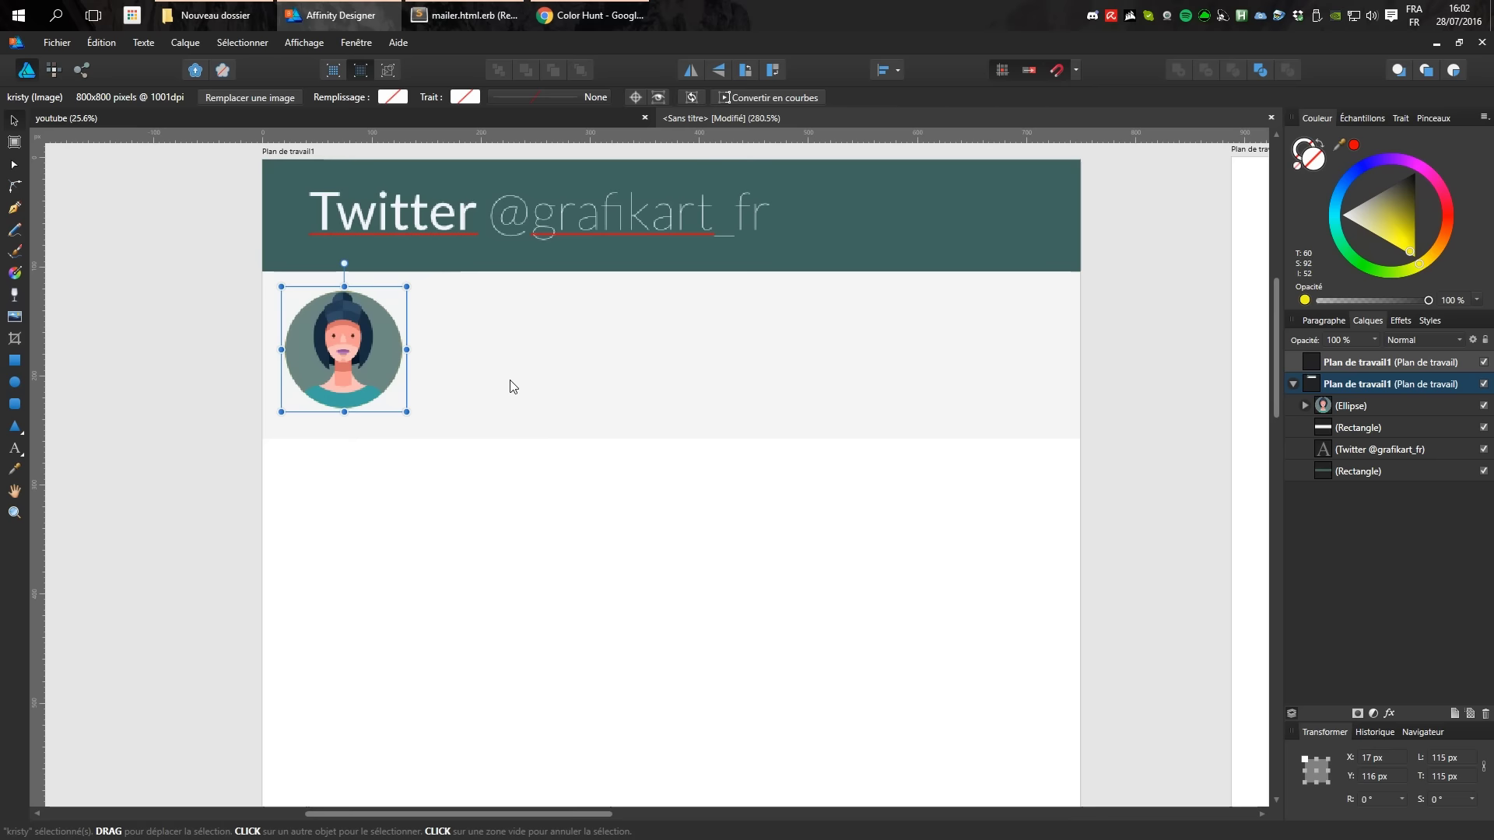
click(1405, 409)
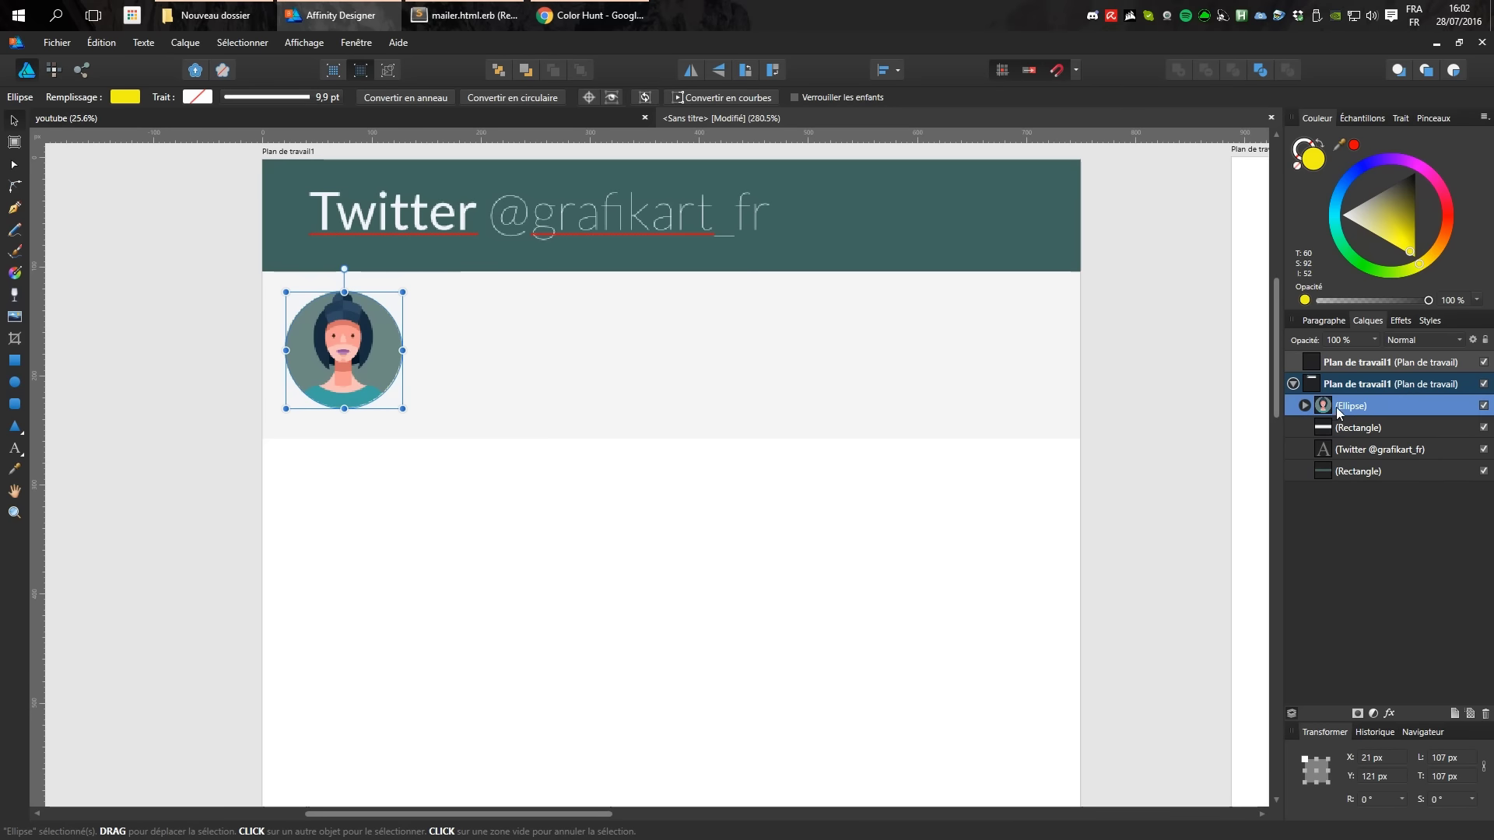
drag(1337, 407, 1346, 431)
Add a text frame beside the avatar with the author's name and handle.
click(1357, 405)
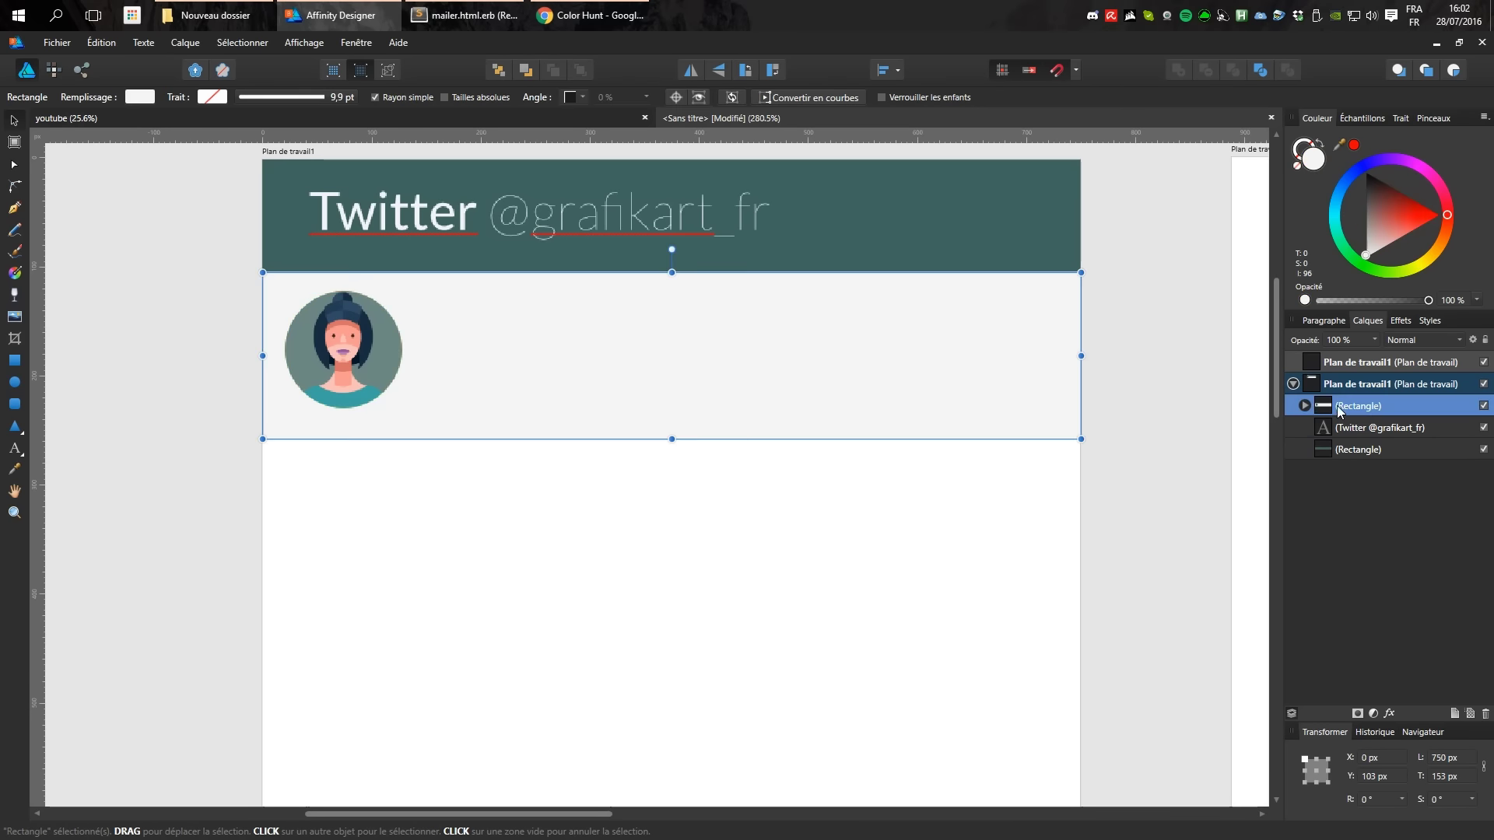
drag(864, 338, 830, 376)
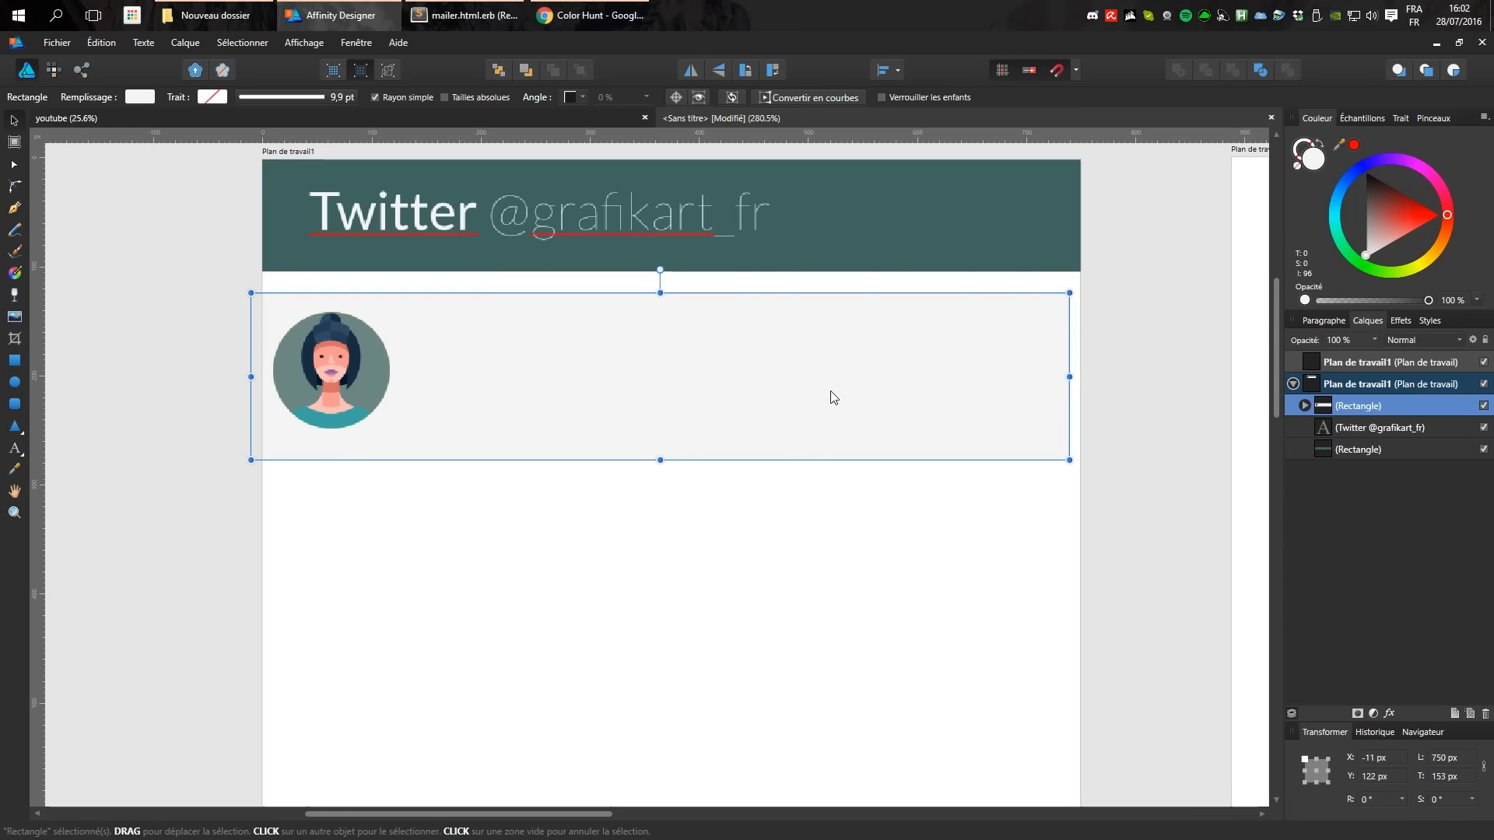
key(ctrl+z)
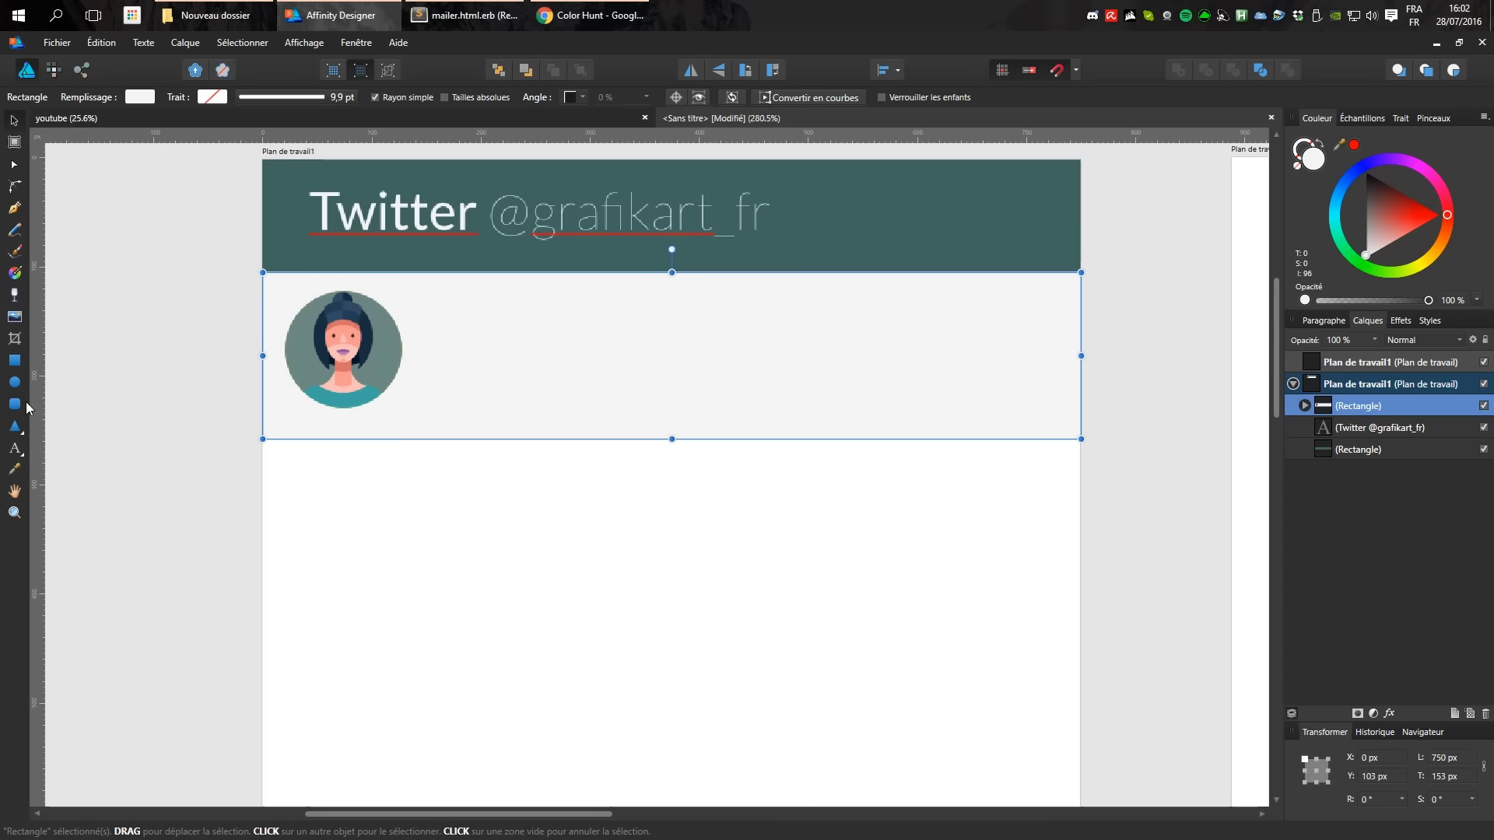
click(12, 451)
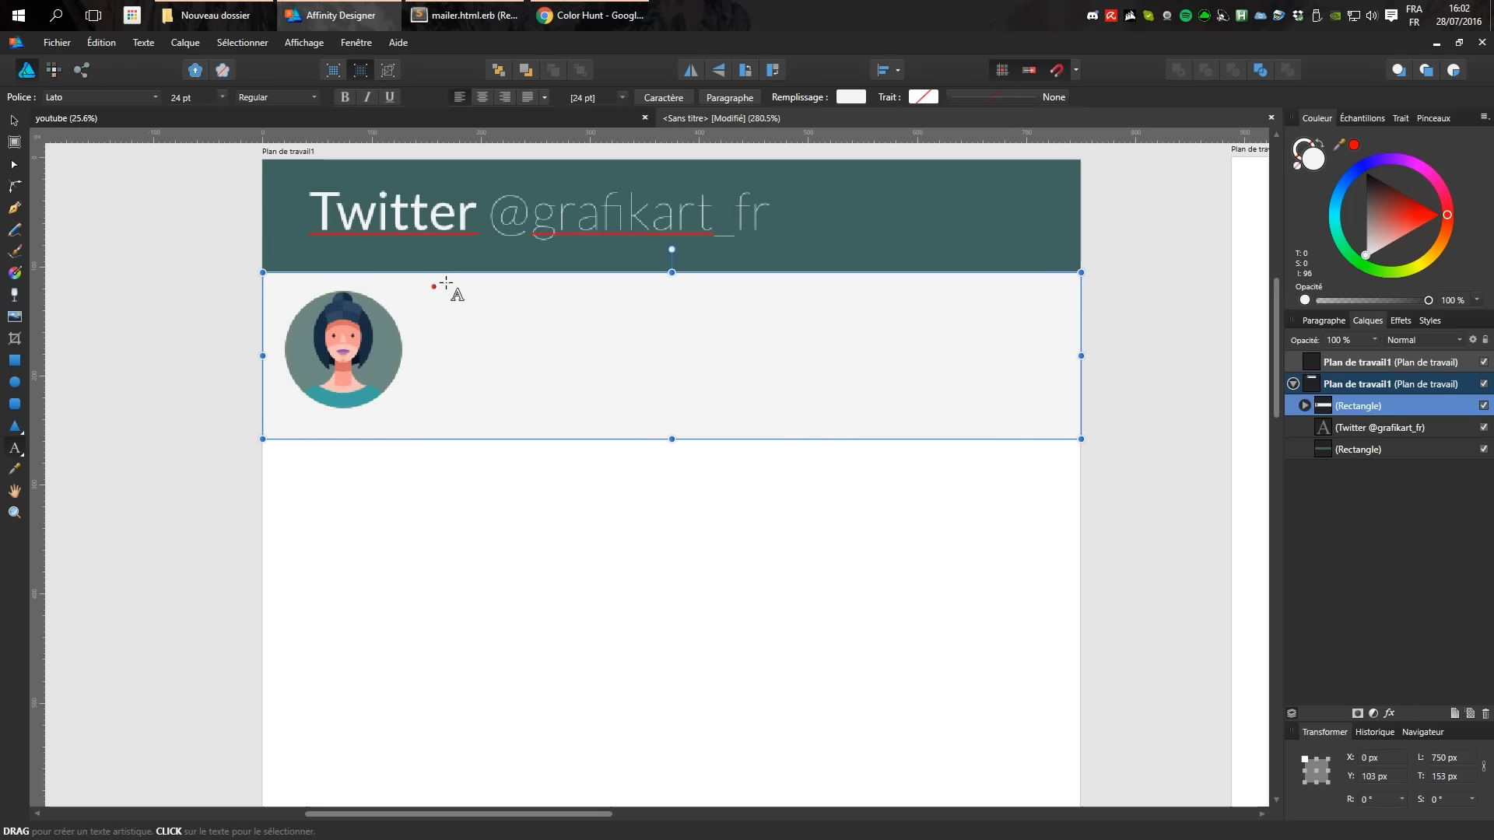
click(14, 449)
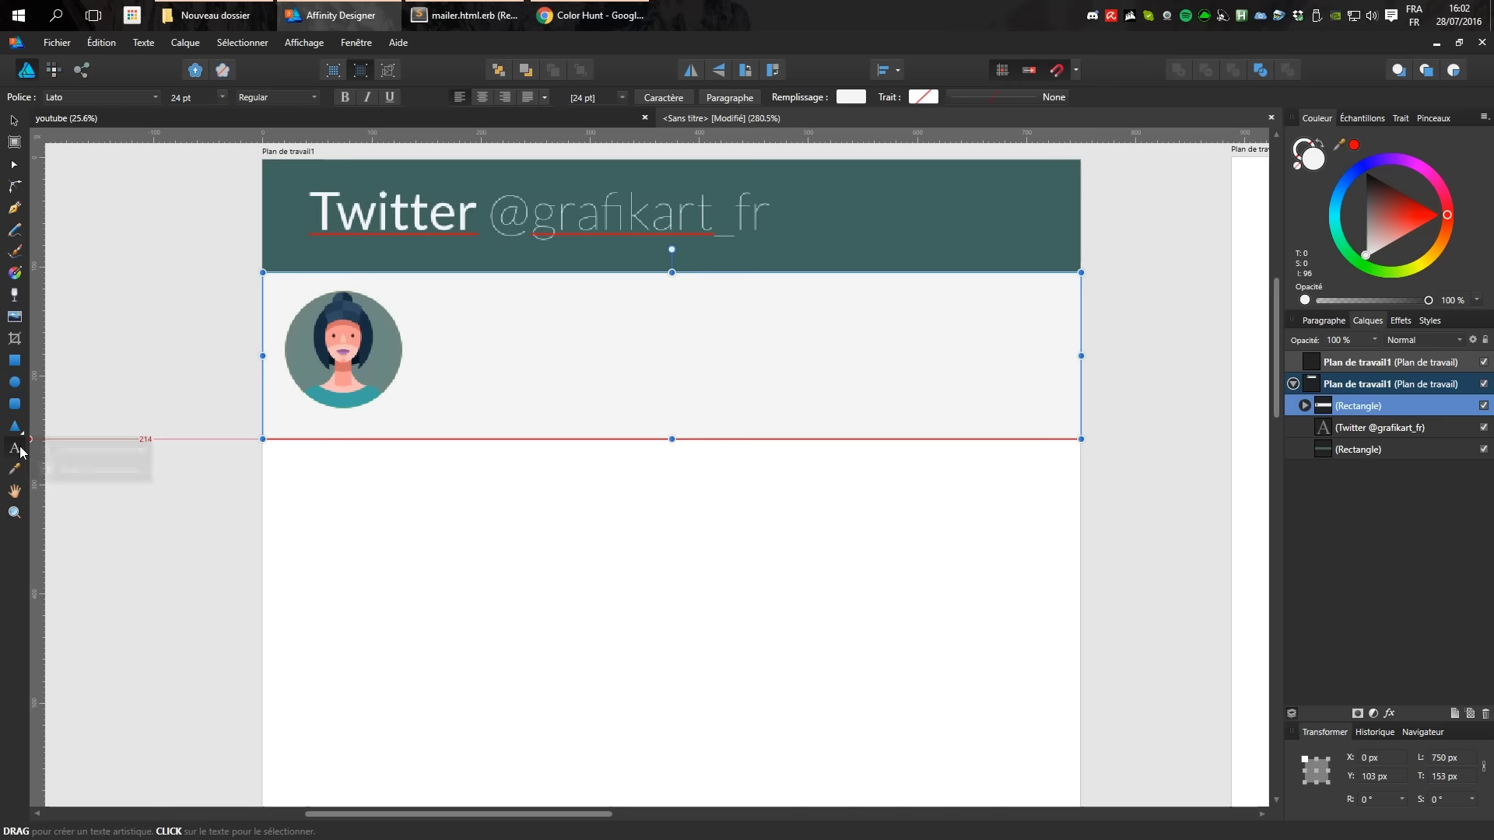
click(78, 470)
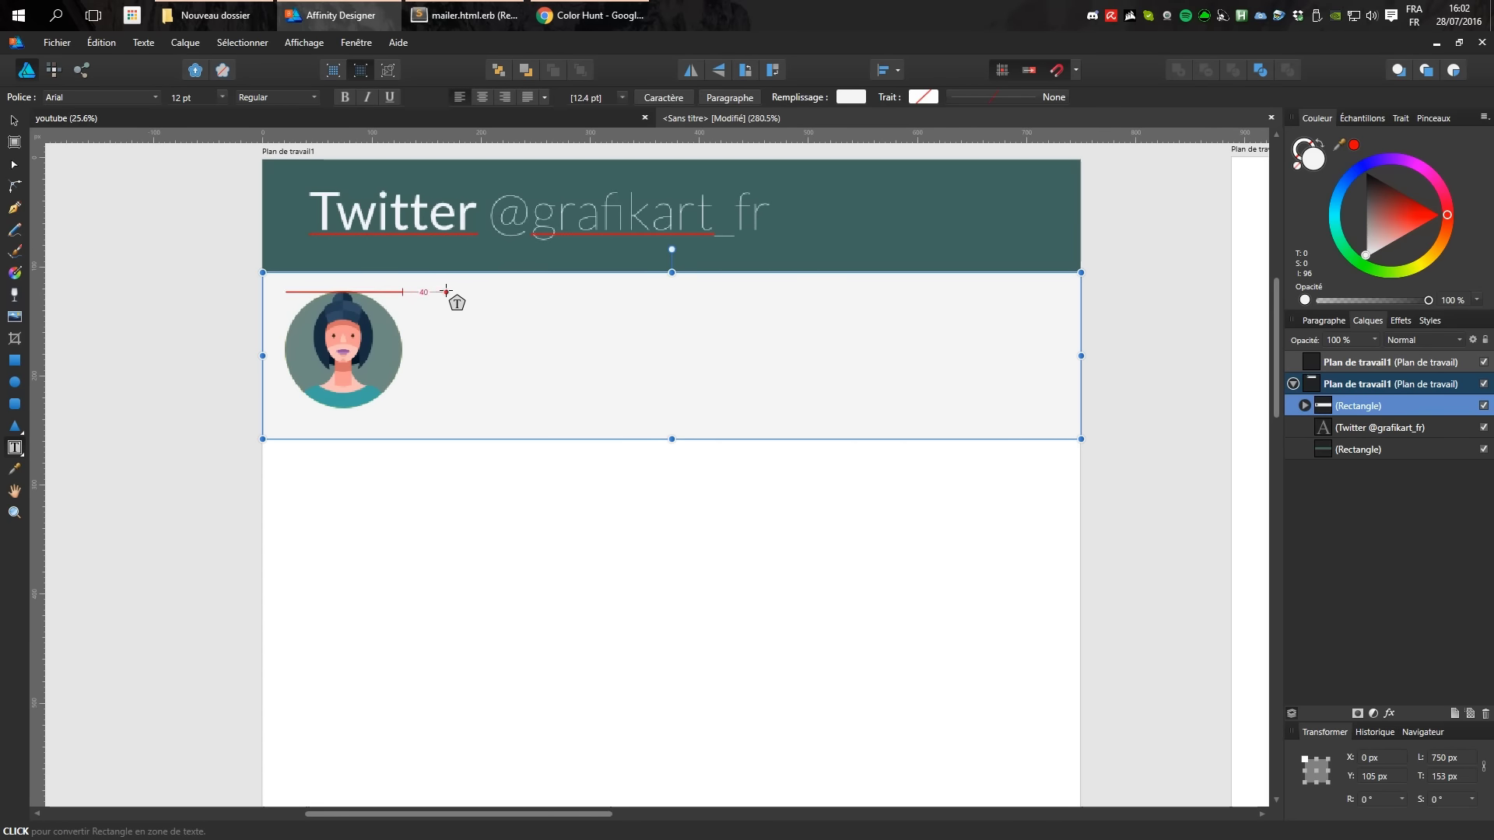
drag(446, 292, 1061, 420)
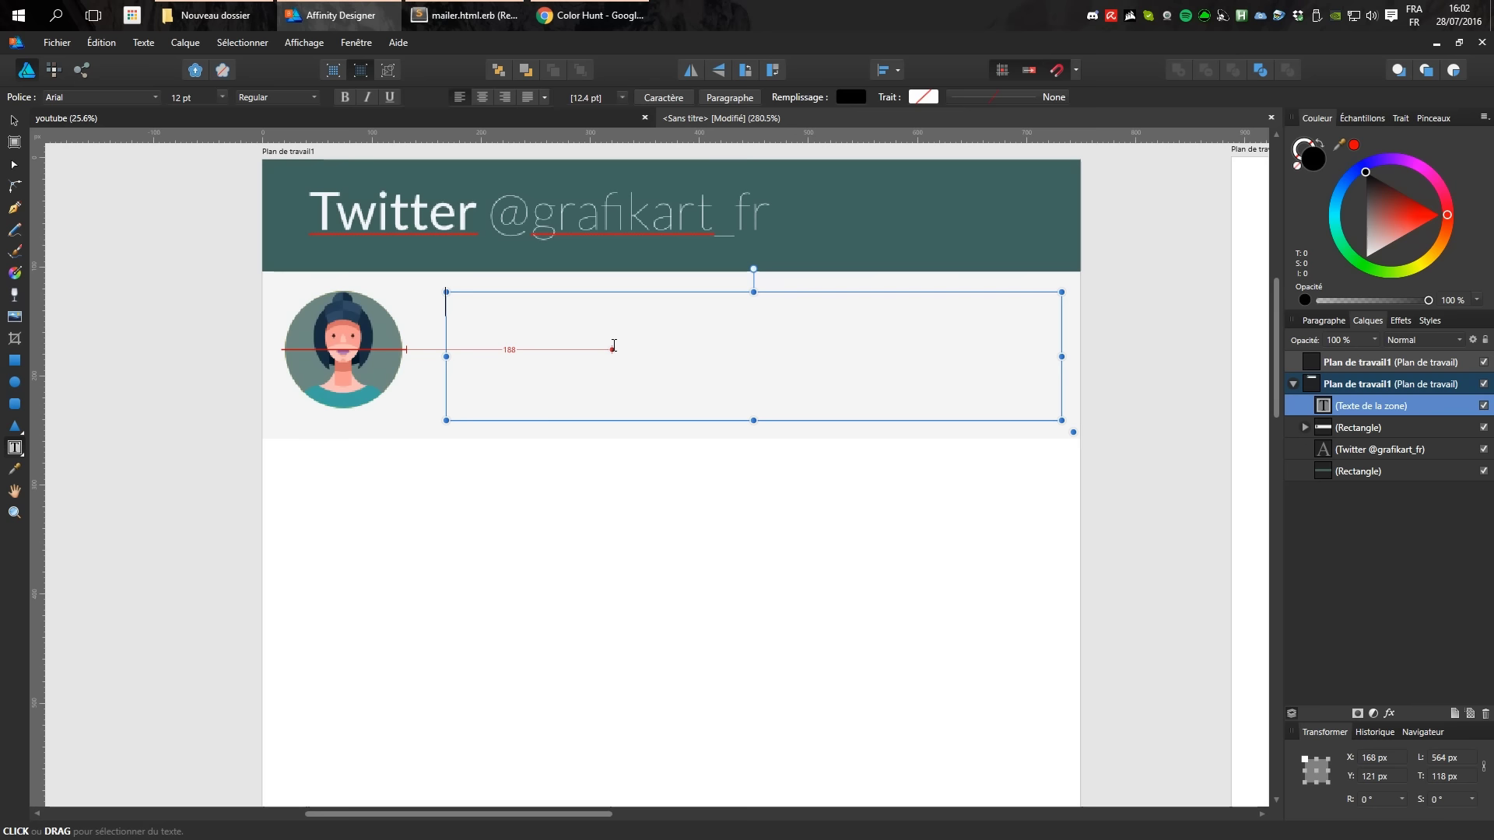
text(G)
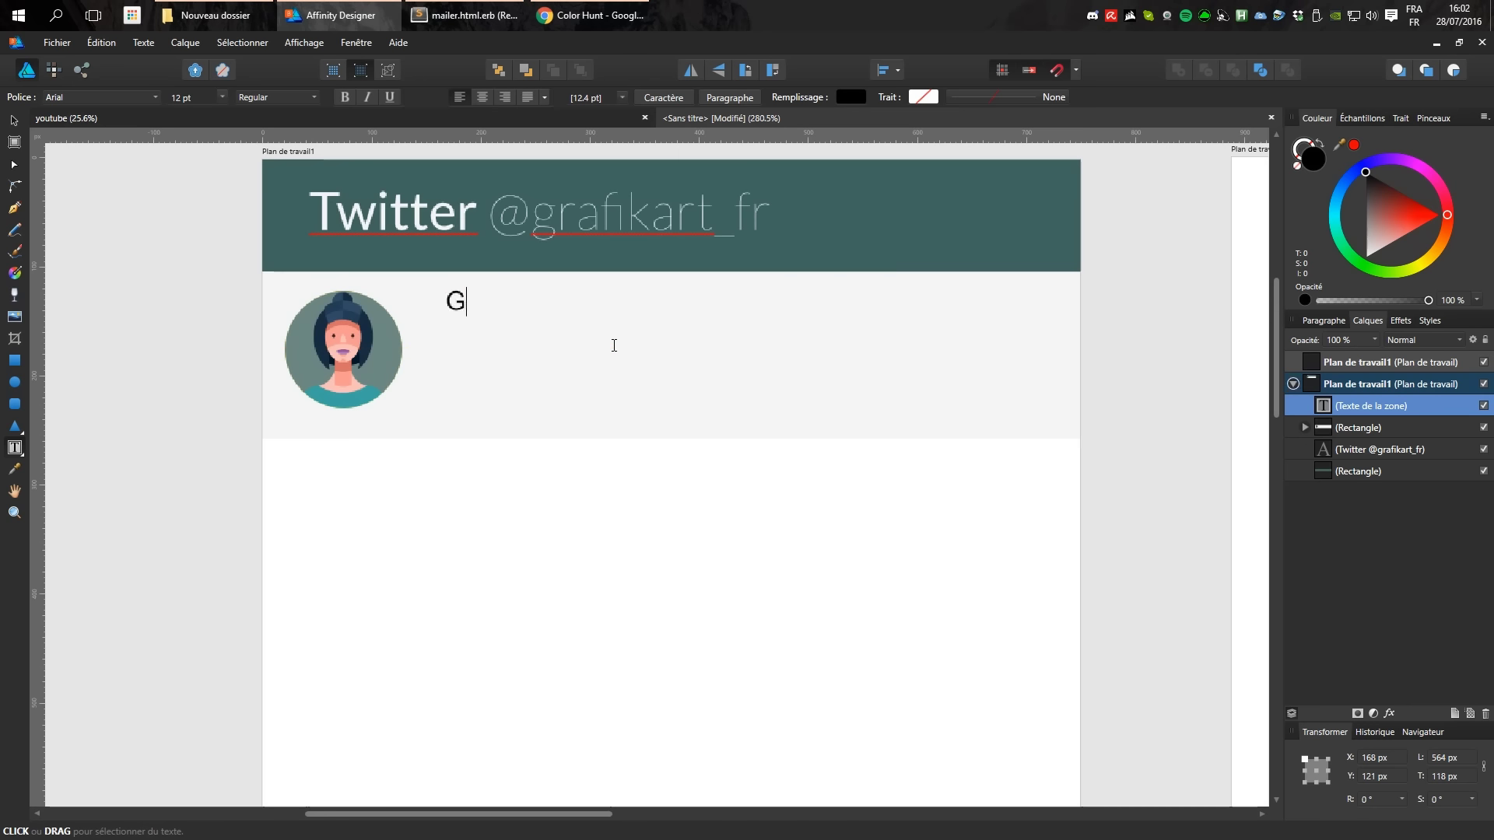
text(Jonathan @^)
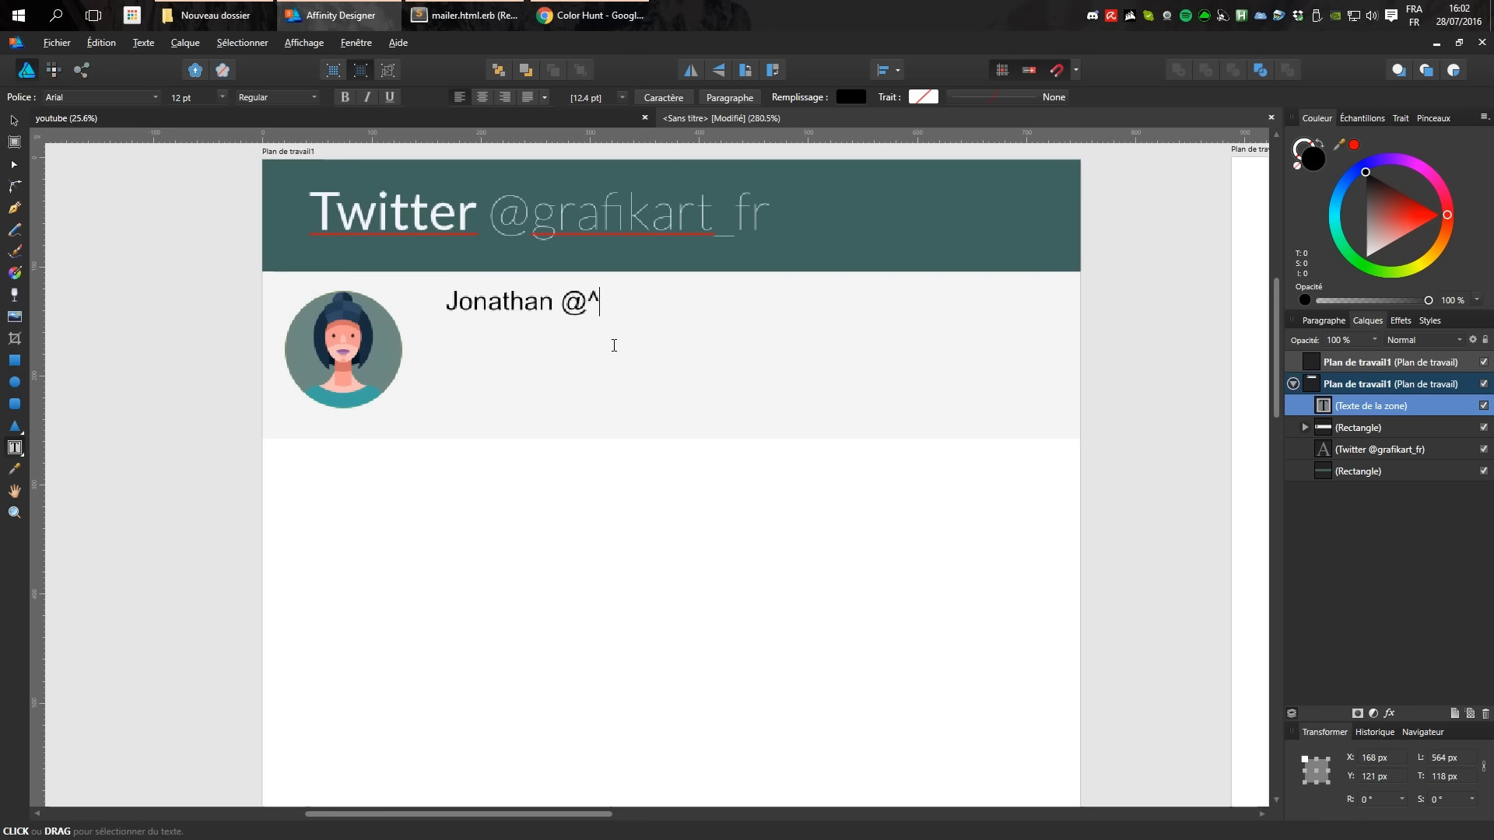
key(BackSpace)
text(grafikart)
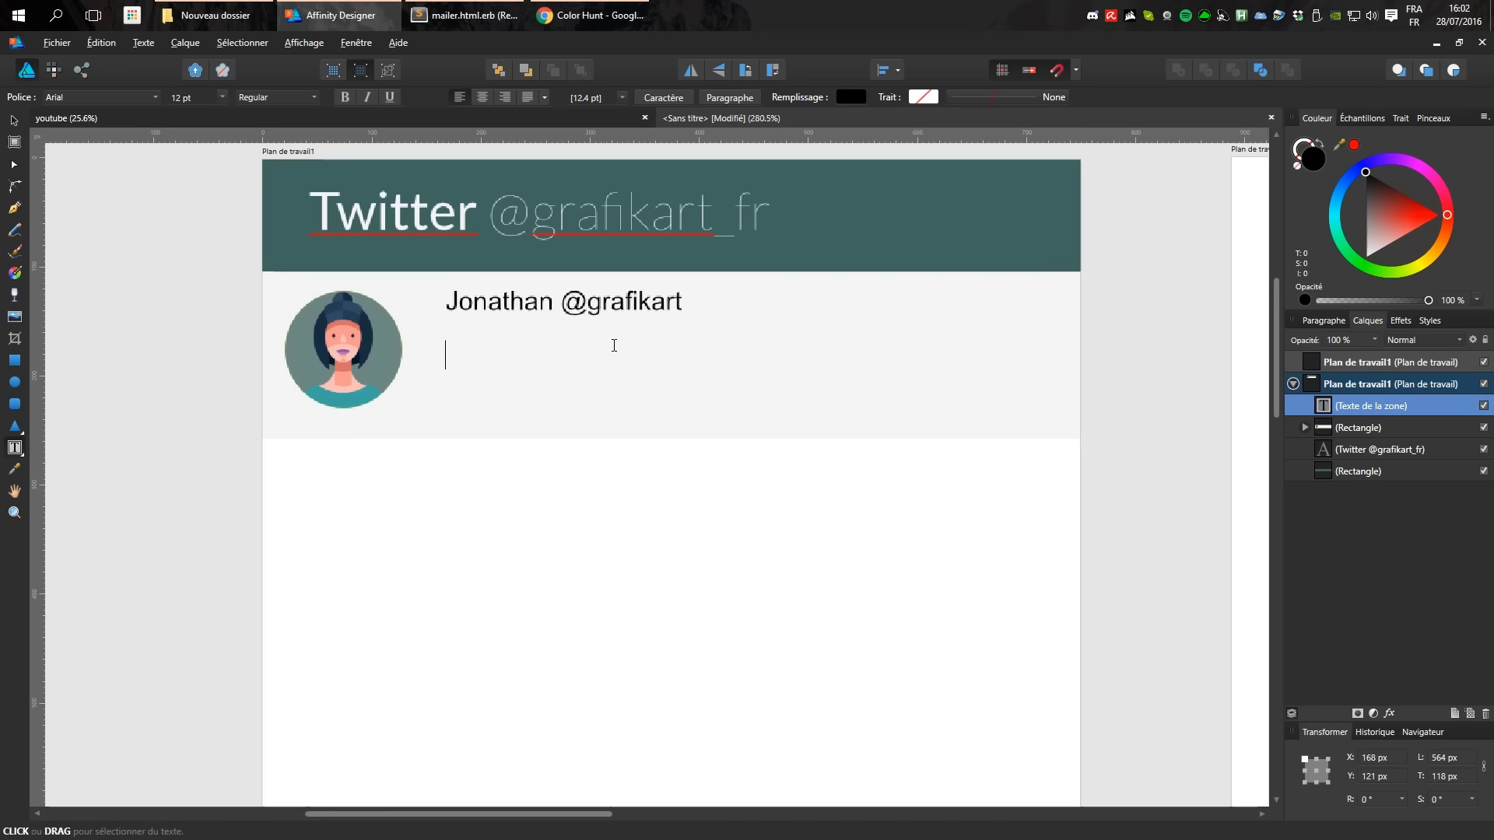
key(Escape)
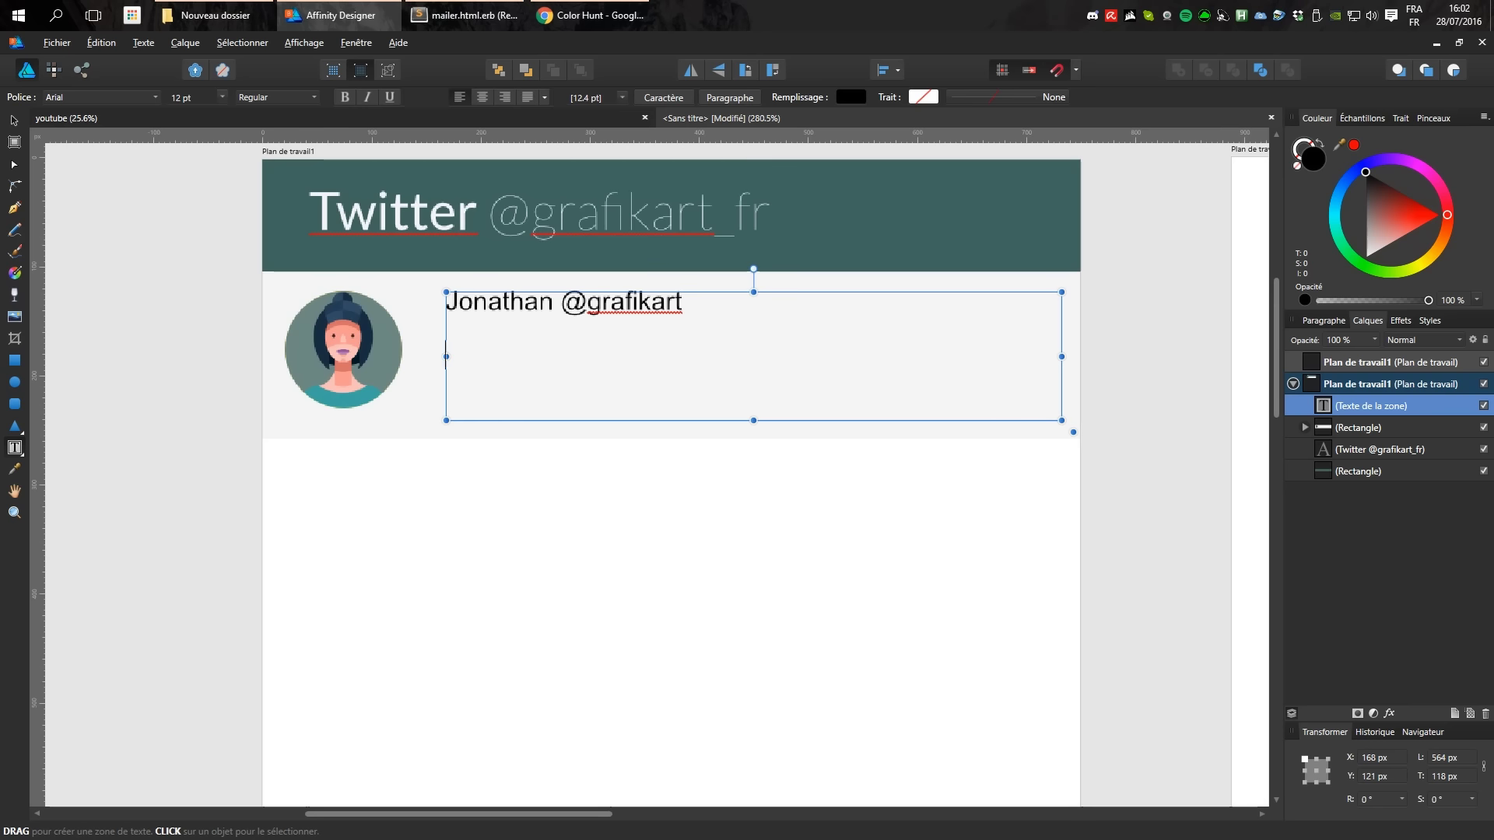
Paste the NodeJS tweet message below the author line, then zoom out to both artboards.
click(710, 310)
key(Return)
key(Return)
key(ctrl+v)
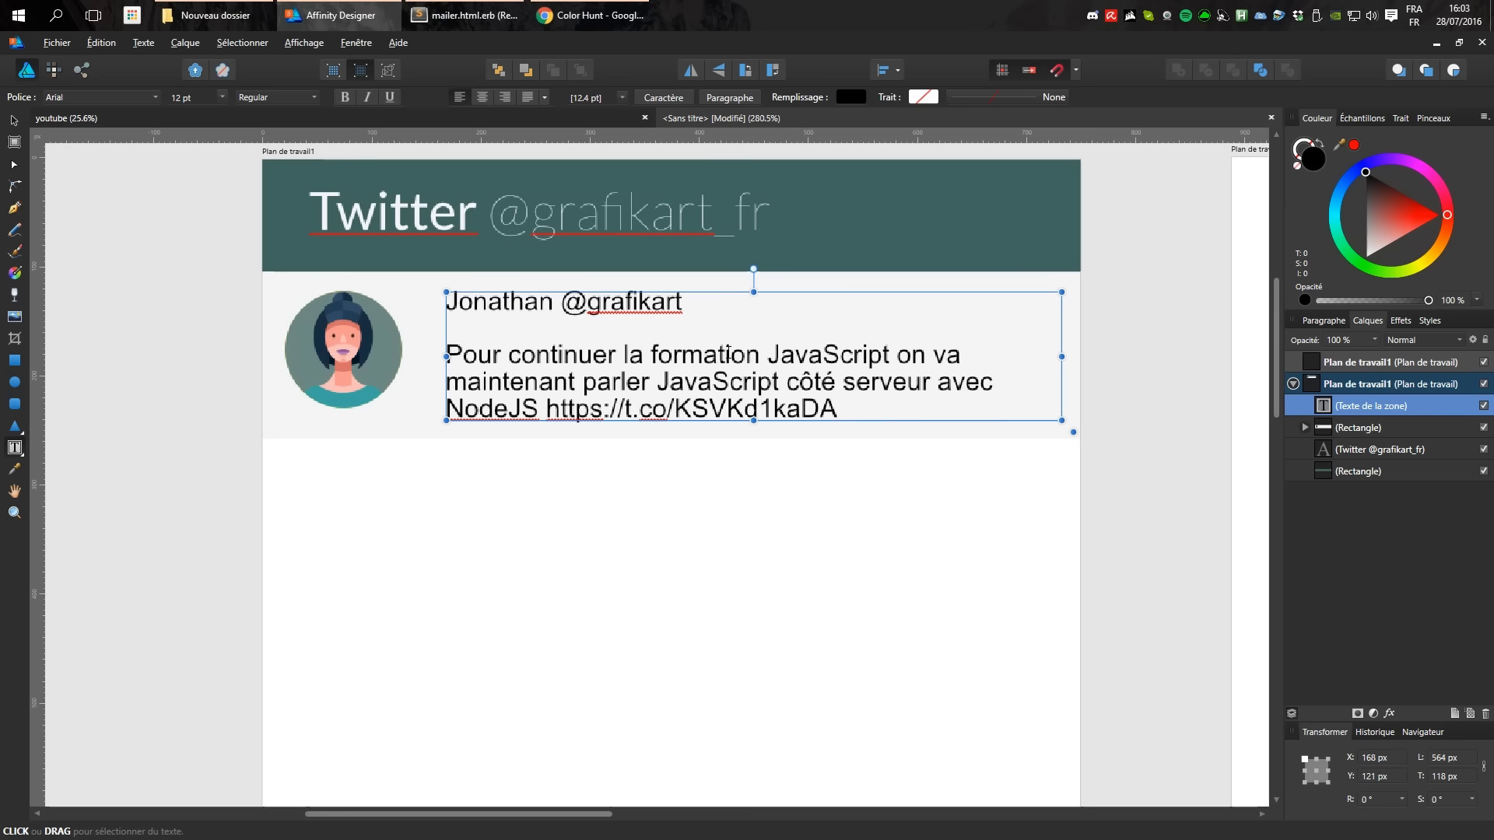
click(15, 123)
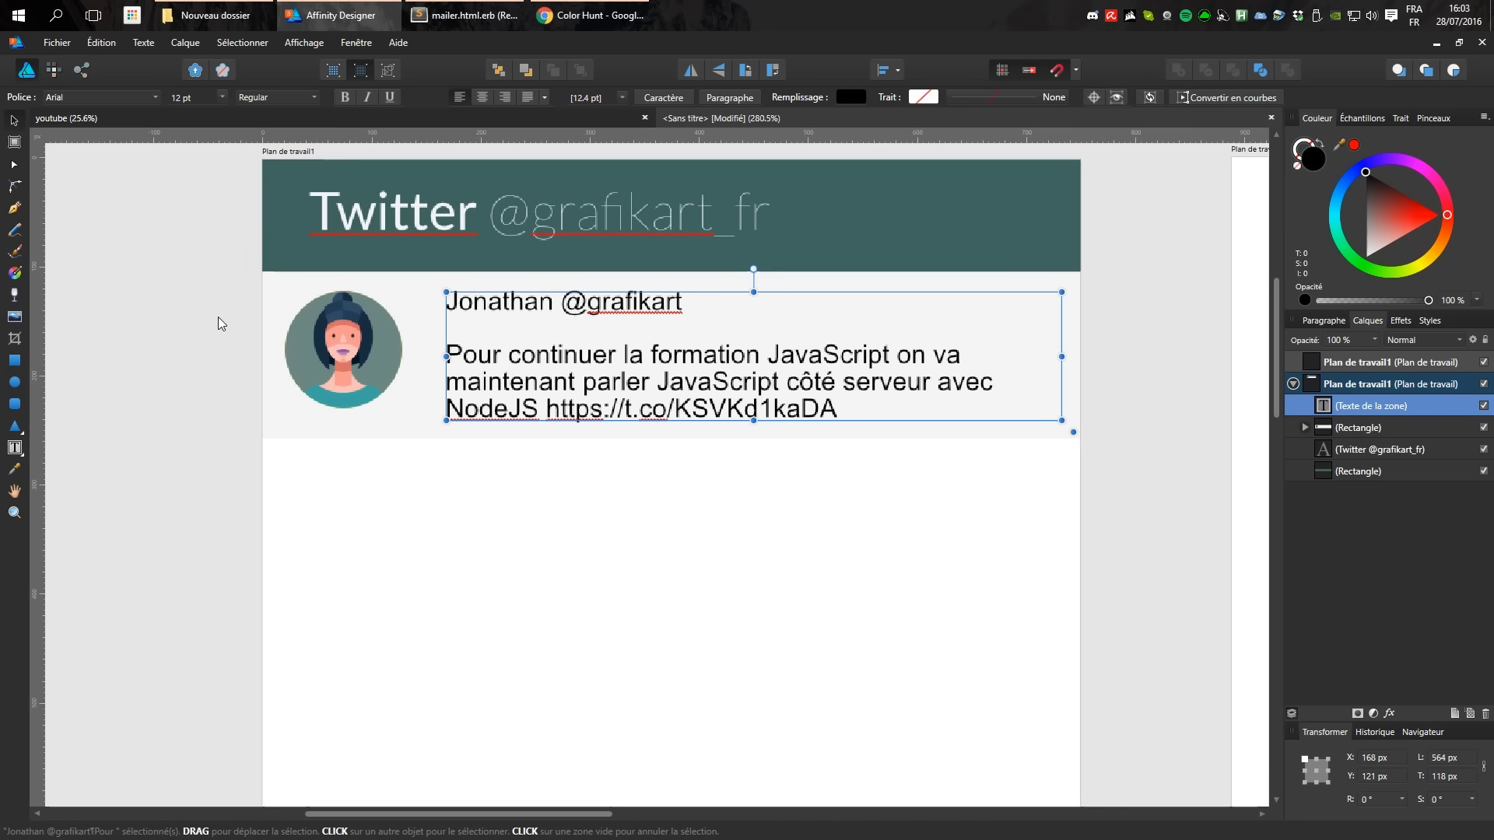
click(222, 323)
scroll(444, 304, down, 4)
key(z)
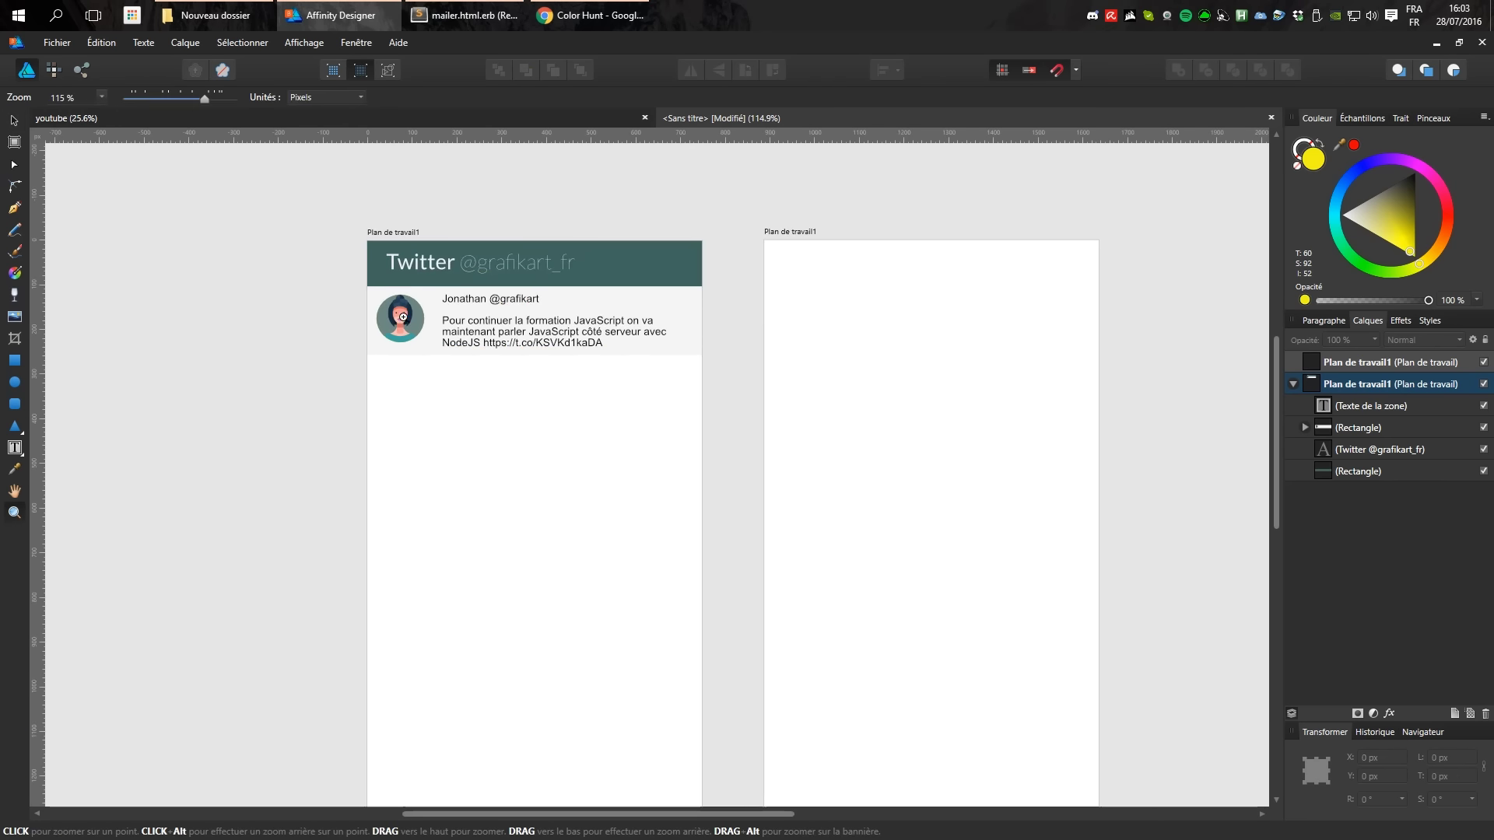
scroll(400, 321, down, 1)
scroll(401, 322, down, 1)
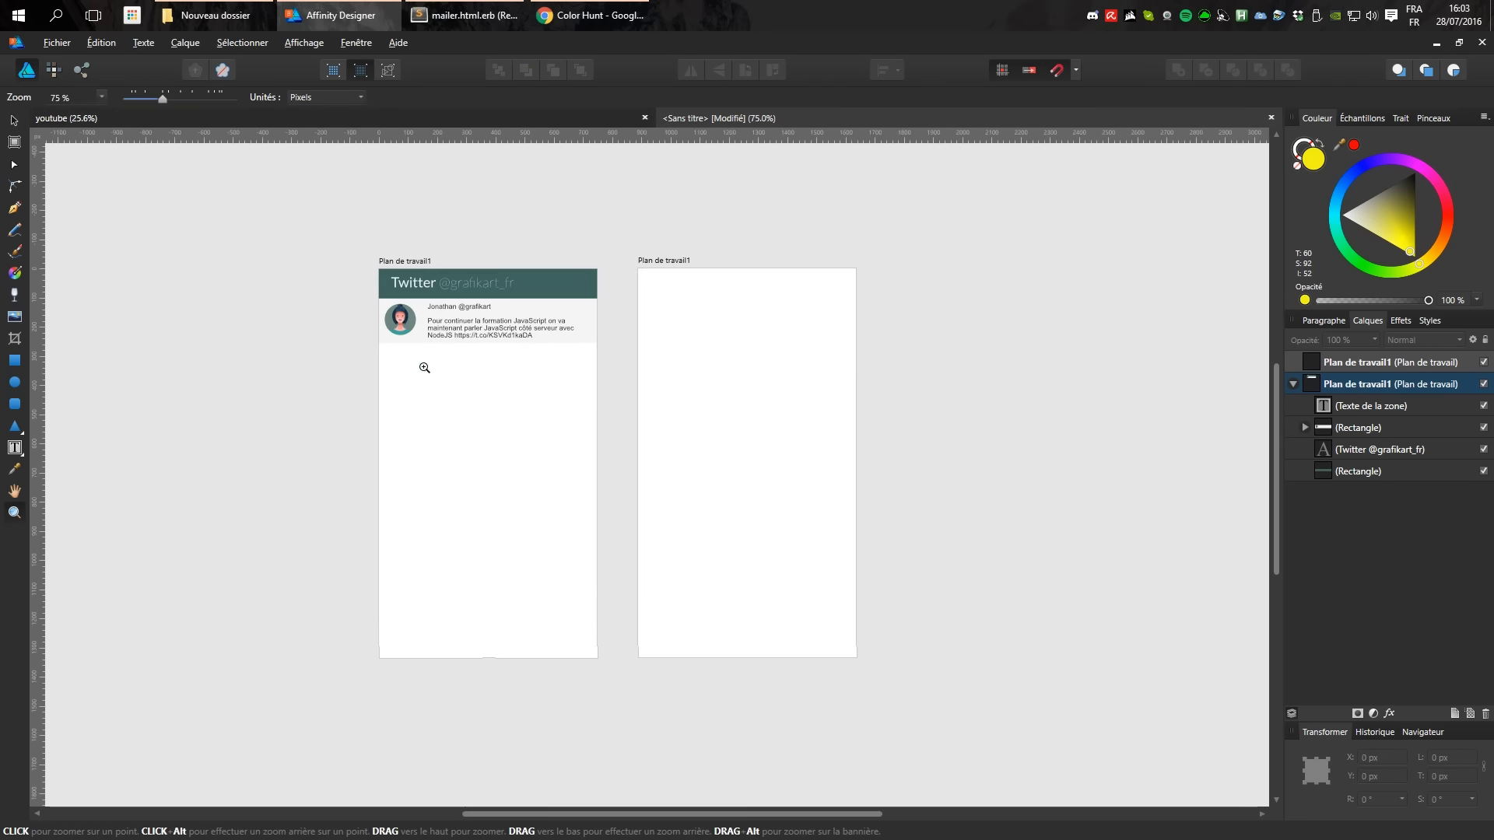
drag(424, 367, 520, 374)
Zoom to 100%, select all the tweet text and set it in Lato.
click(489, 321)
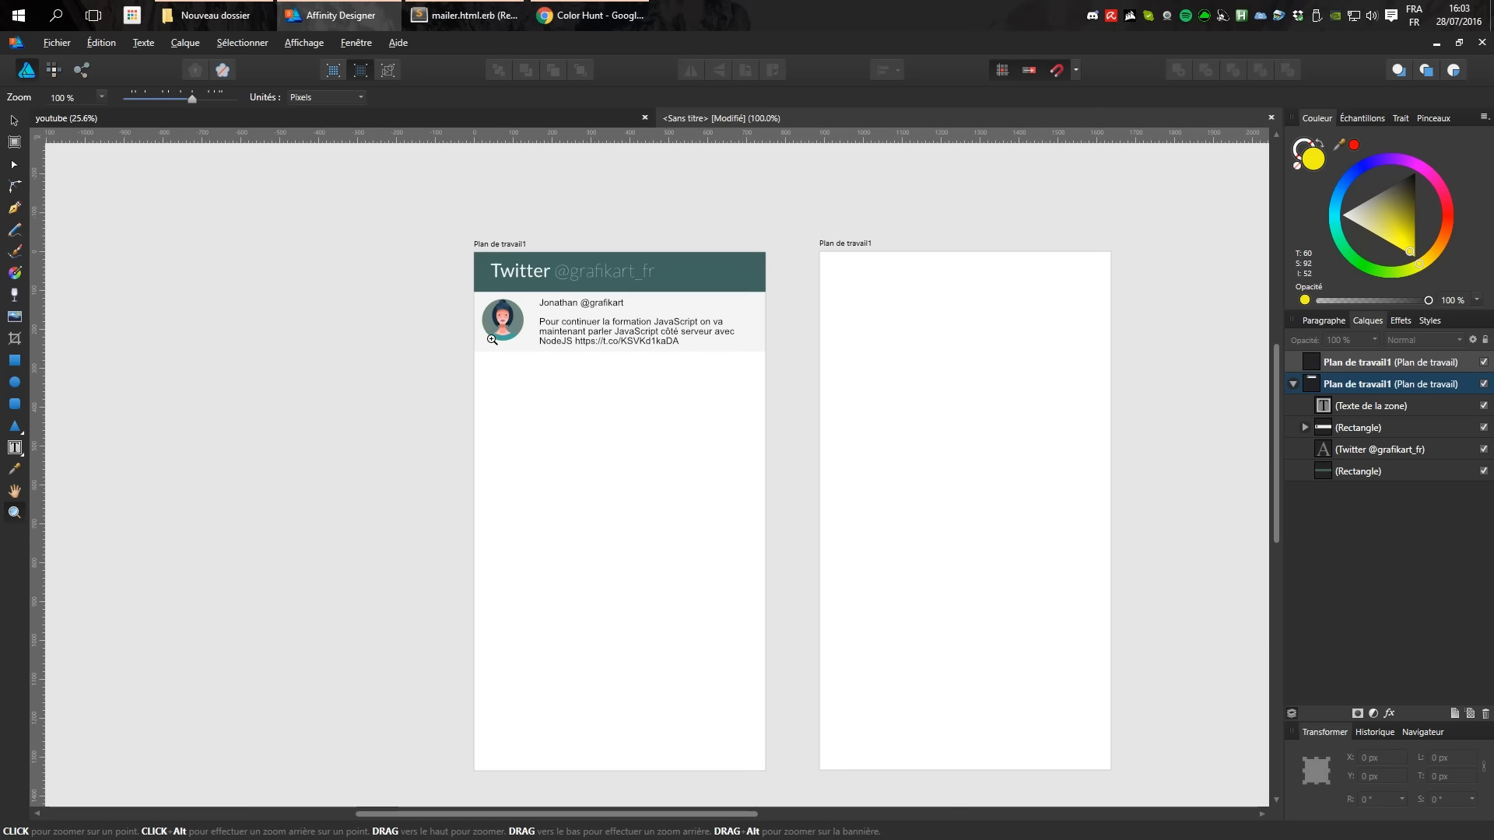
click(19, 127)
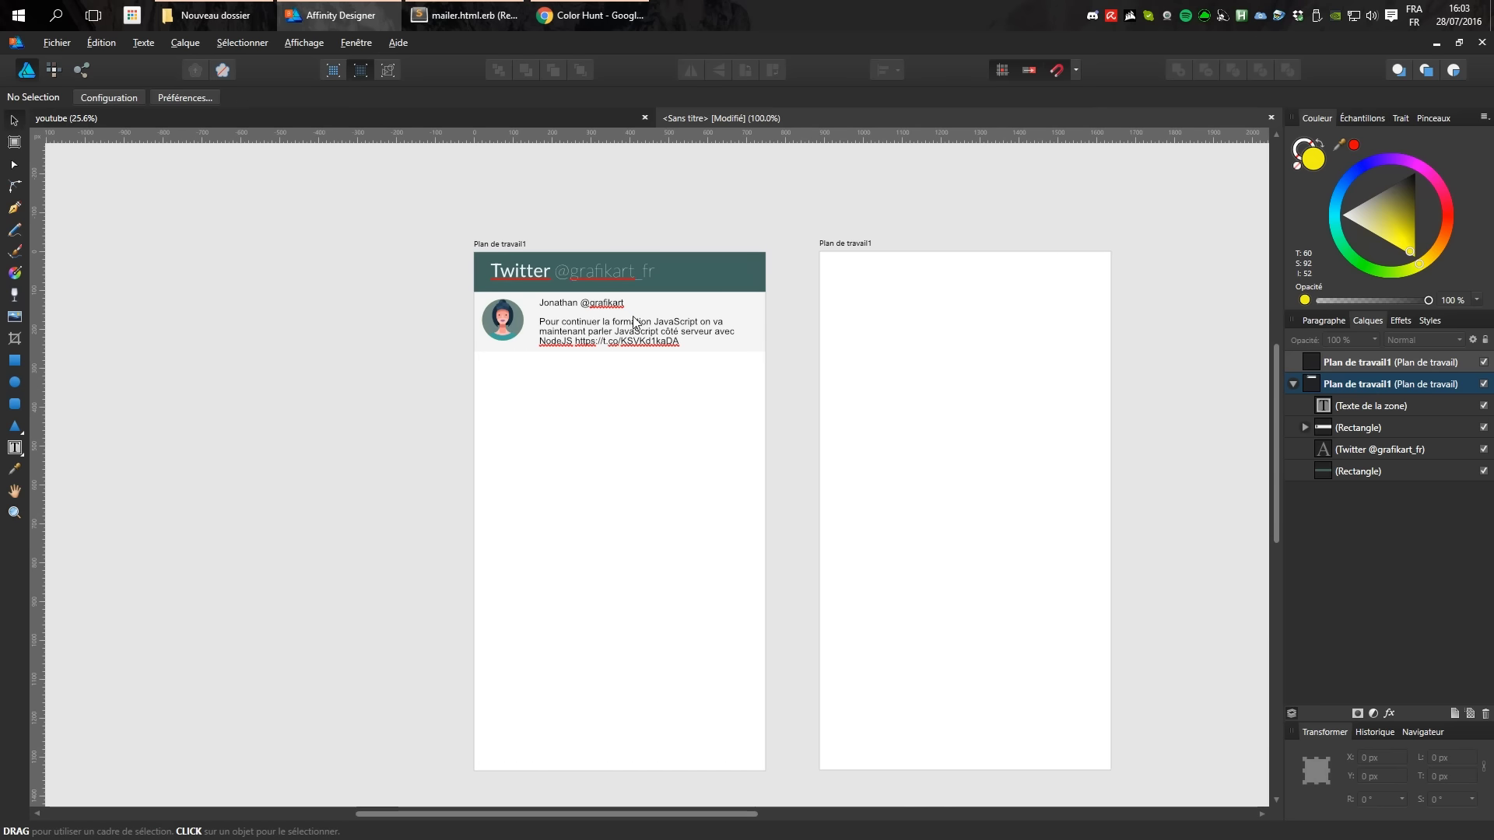
double_click(599, 333)
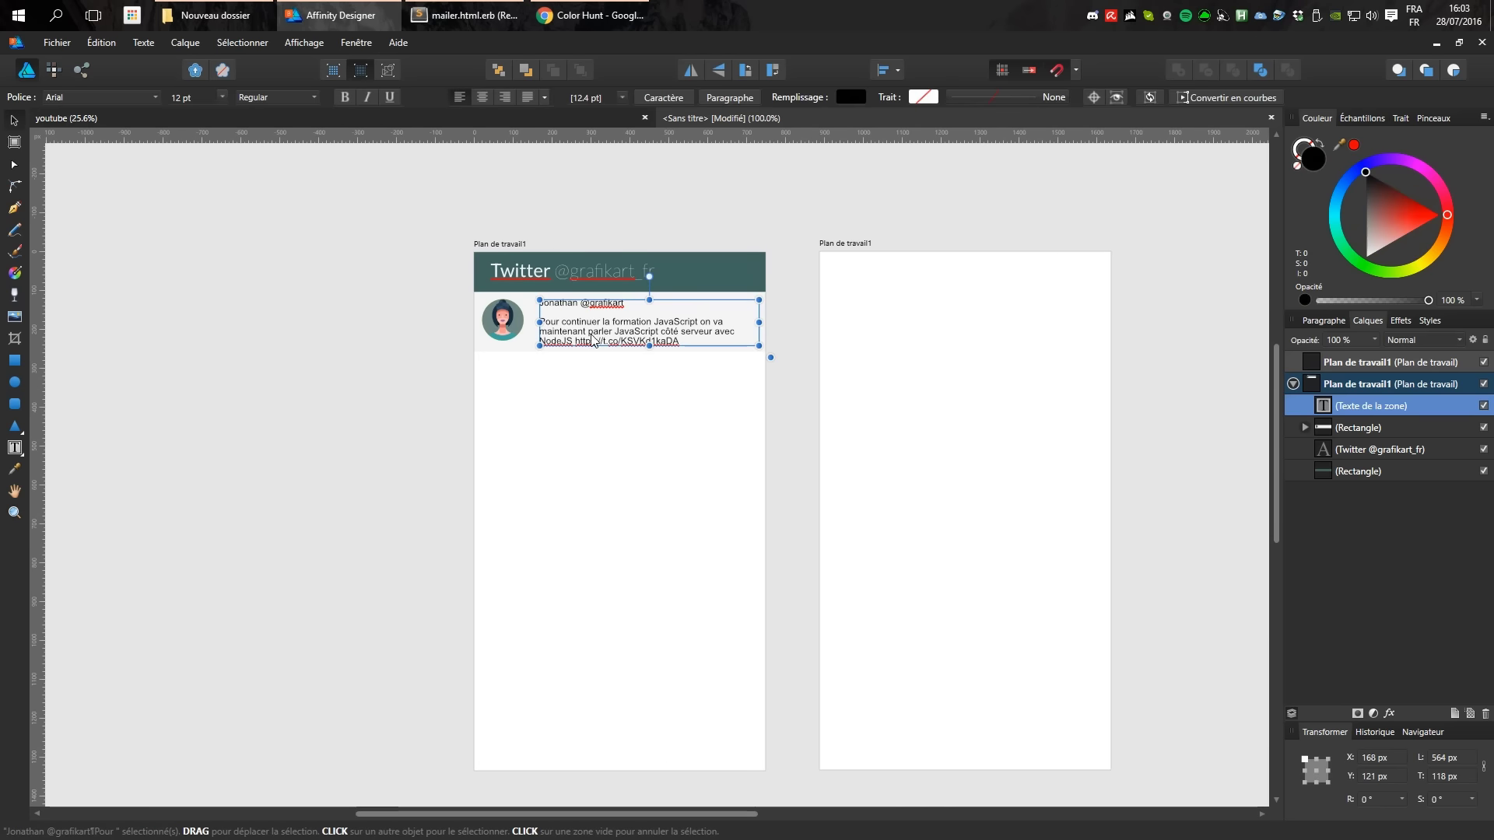
double_click(575, 306)
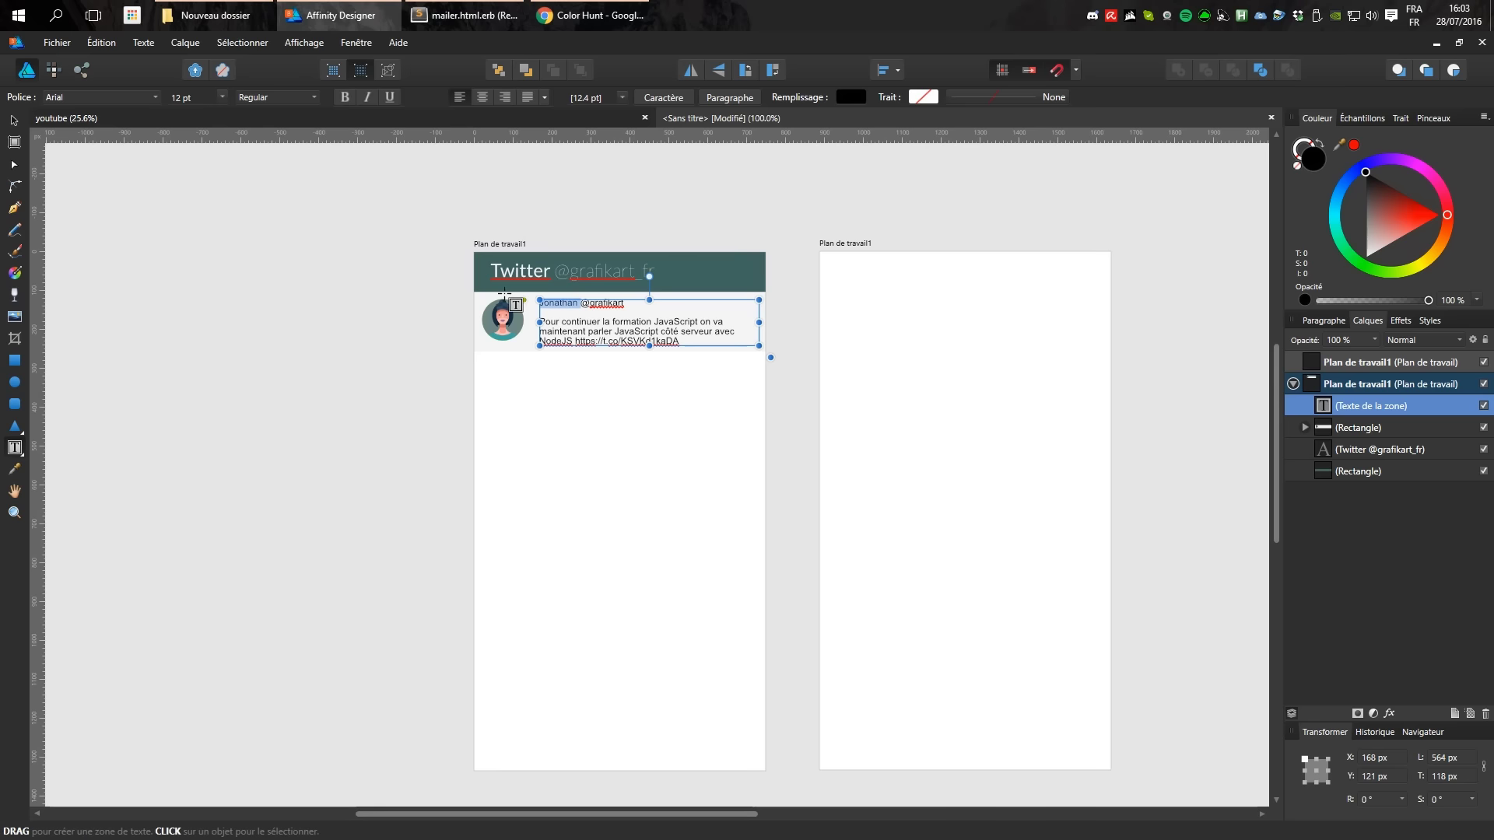
click(246, 97)
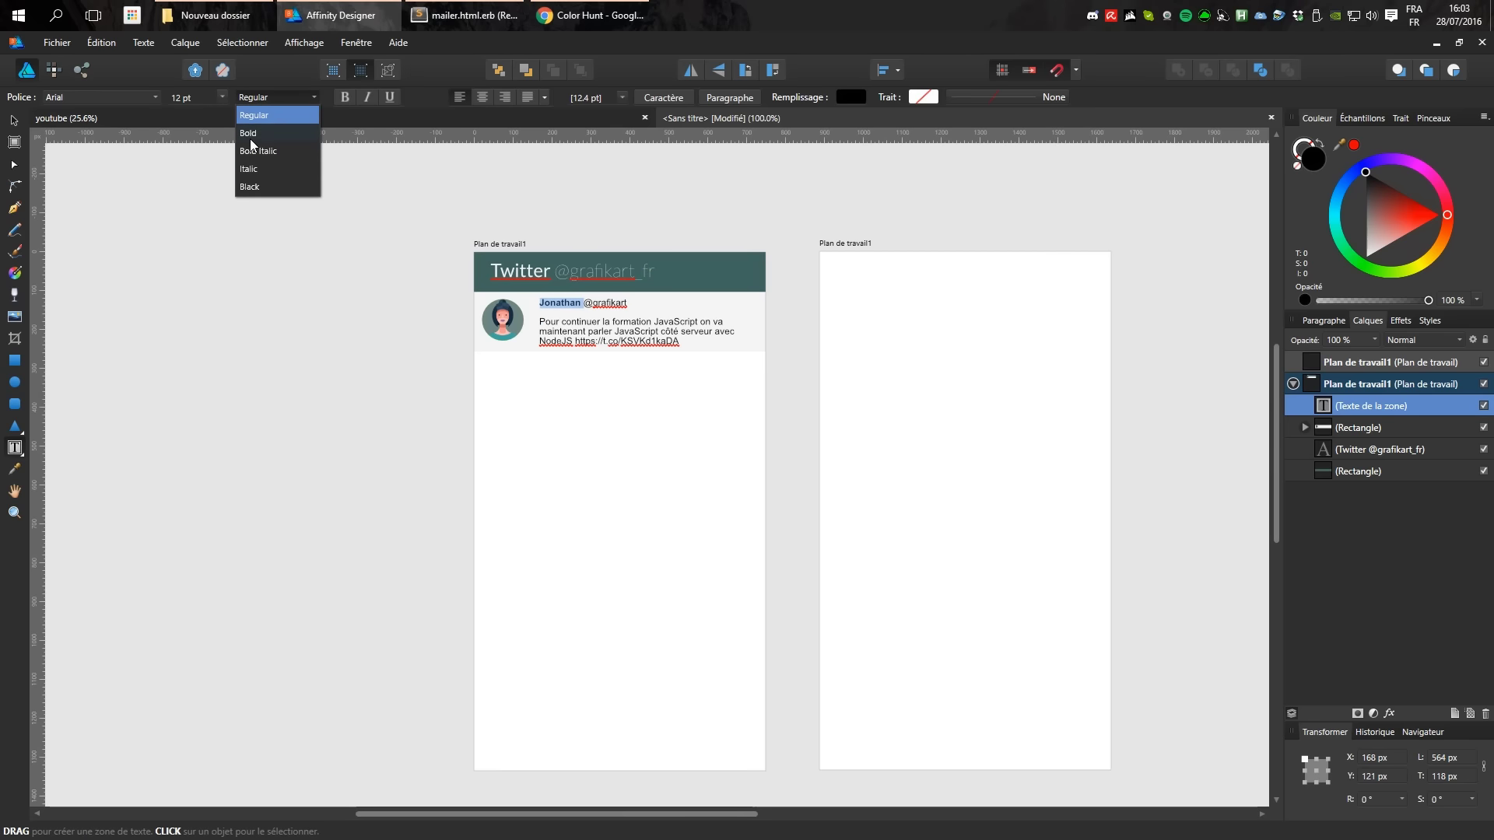
click(194, 117)
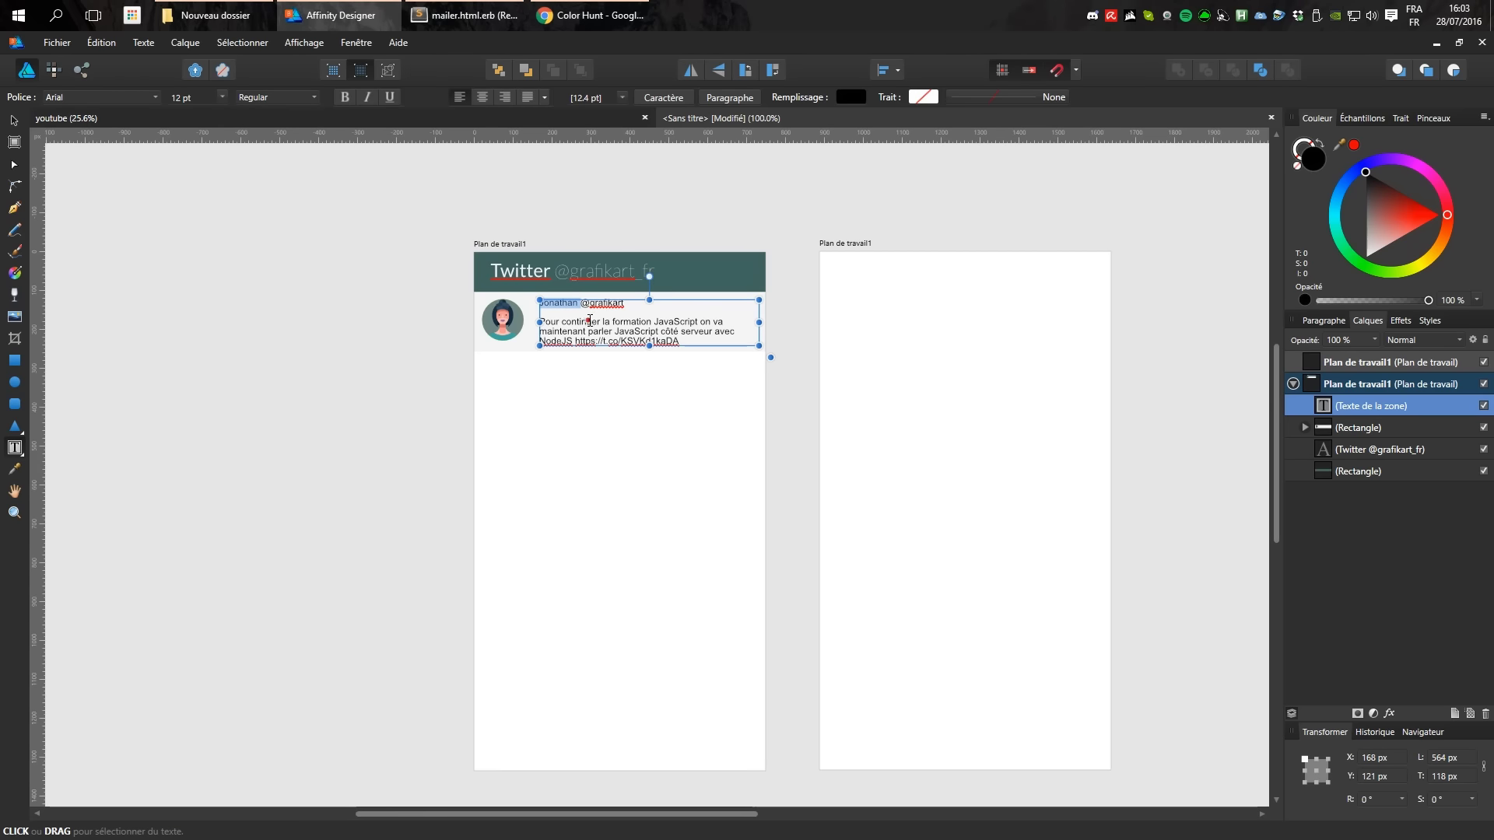
key(ctrl+a)
click(155, 96)
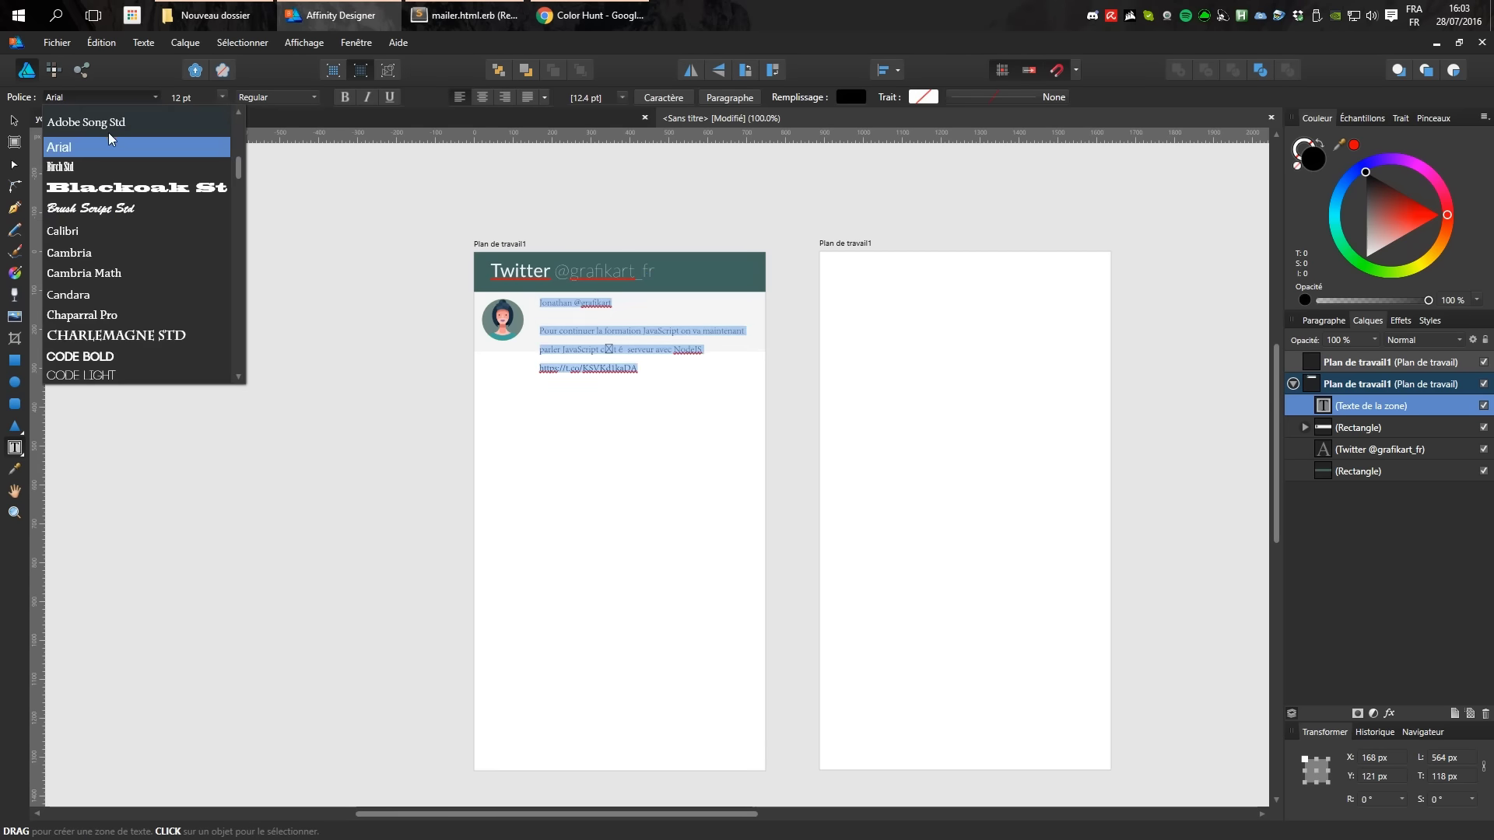
click(610, 308)
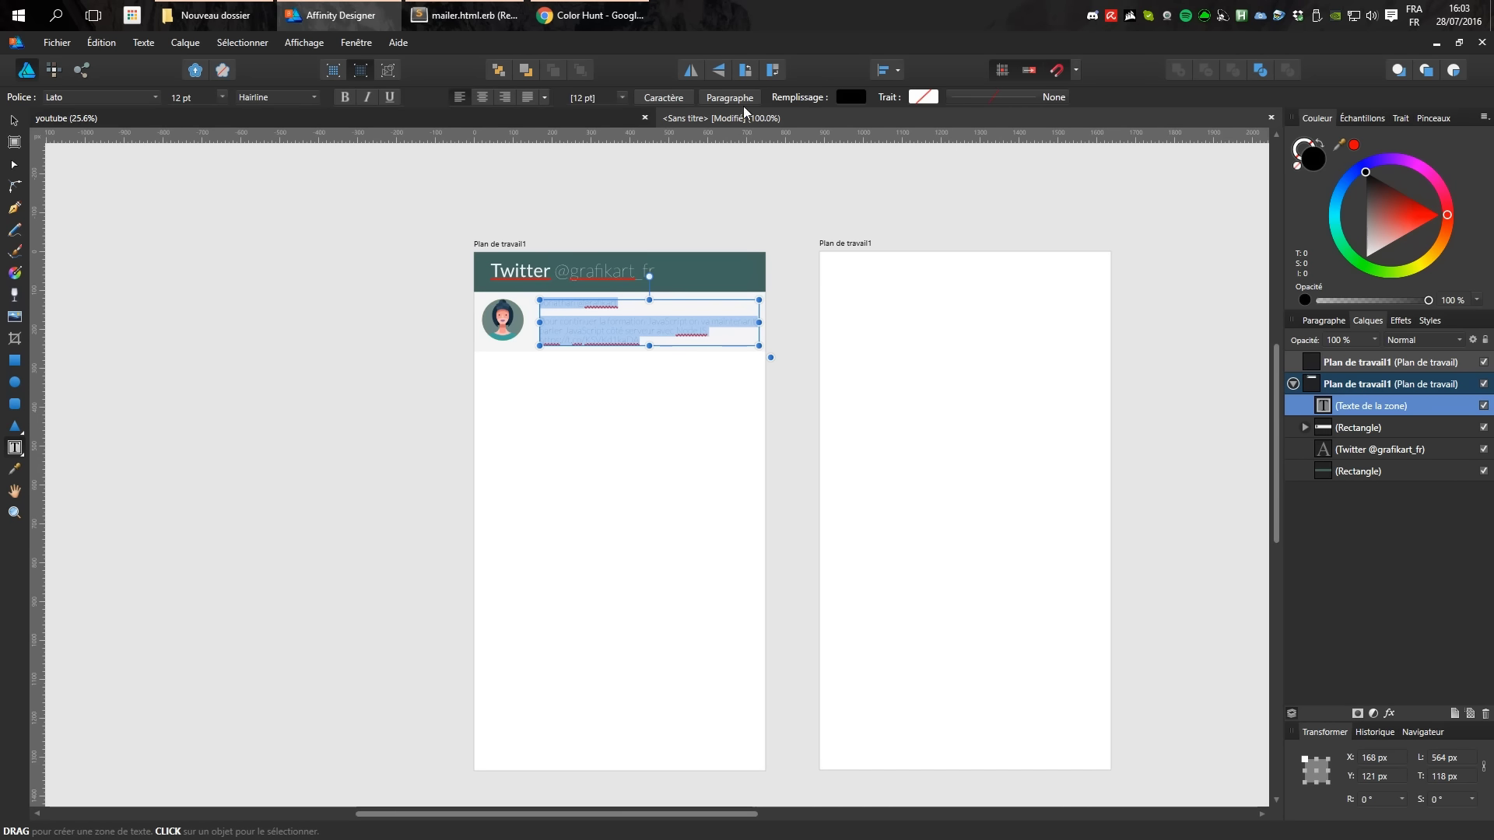
Colour the tweet text dark grey from Swatches in Regular weight.
click(1360, 119)
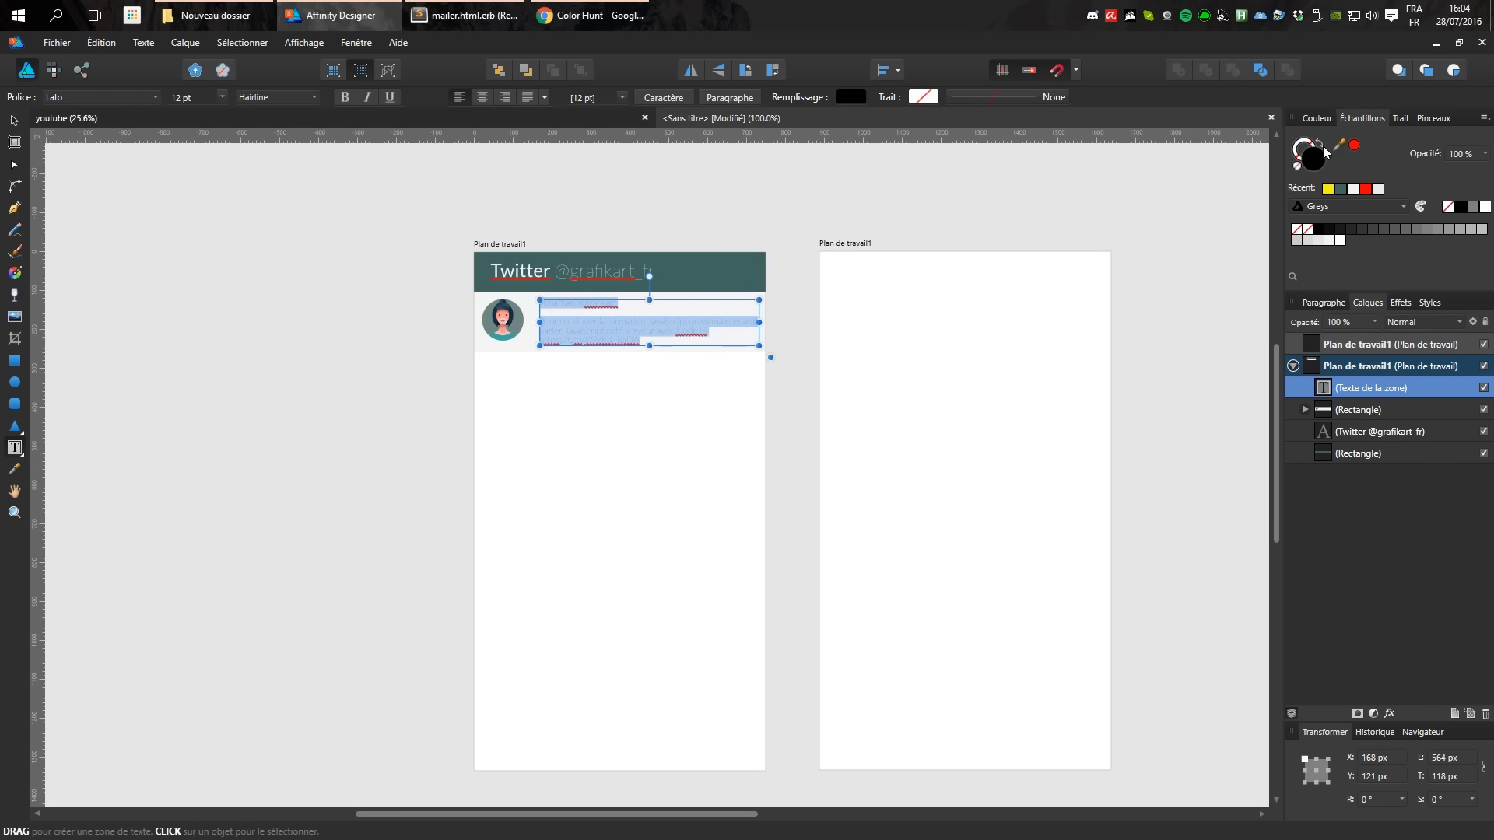
click(1338, 189)
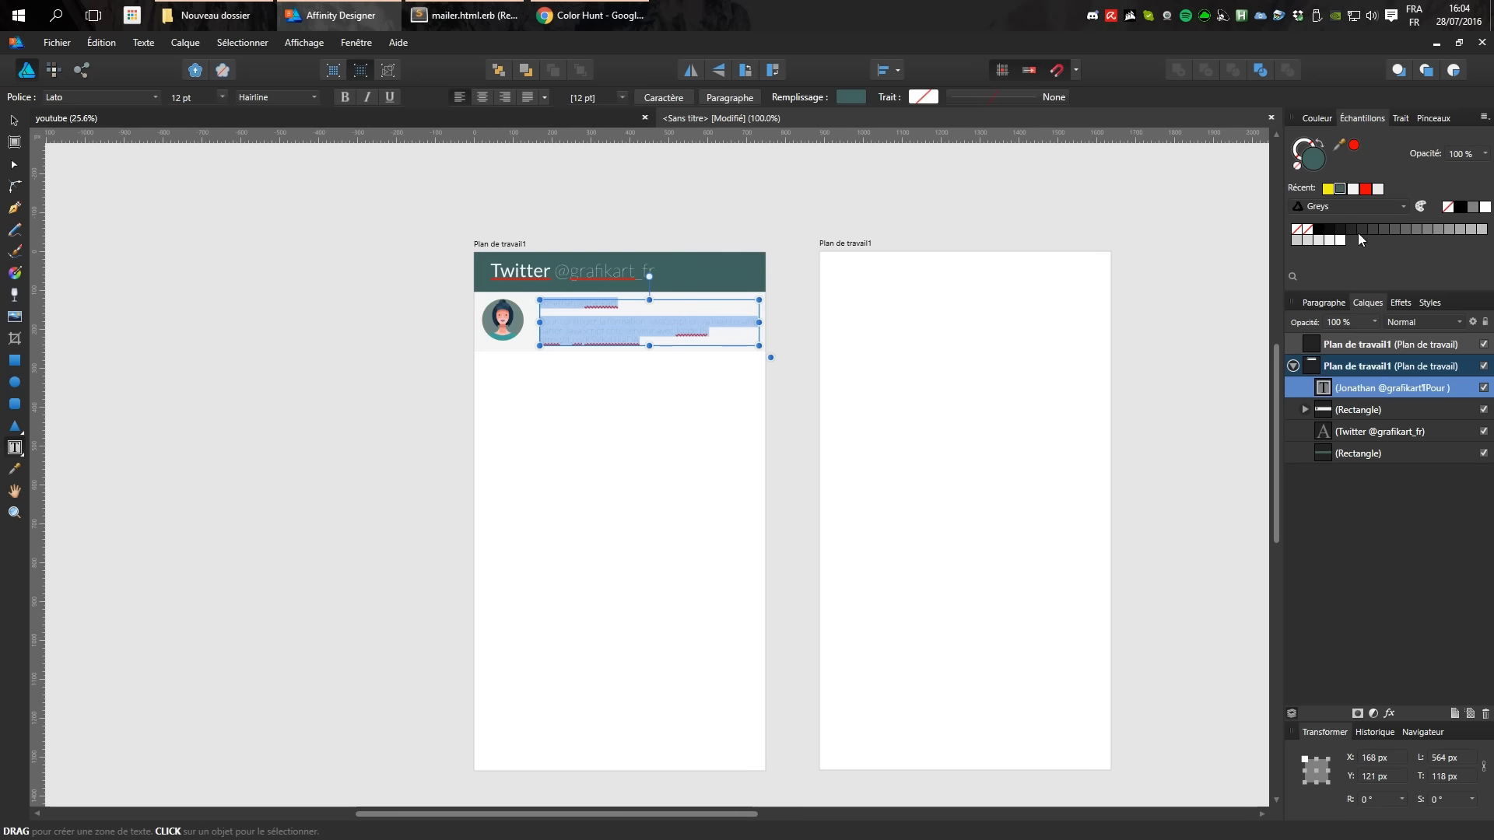
click(1382, 228)
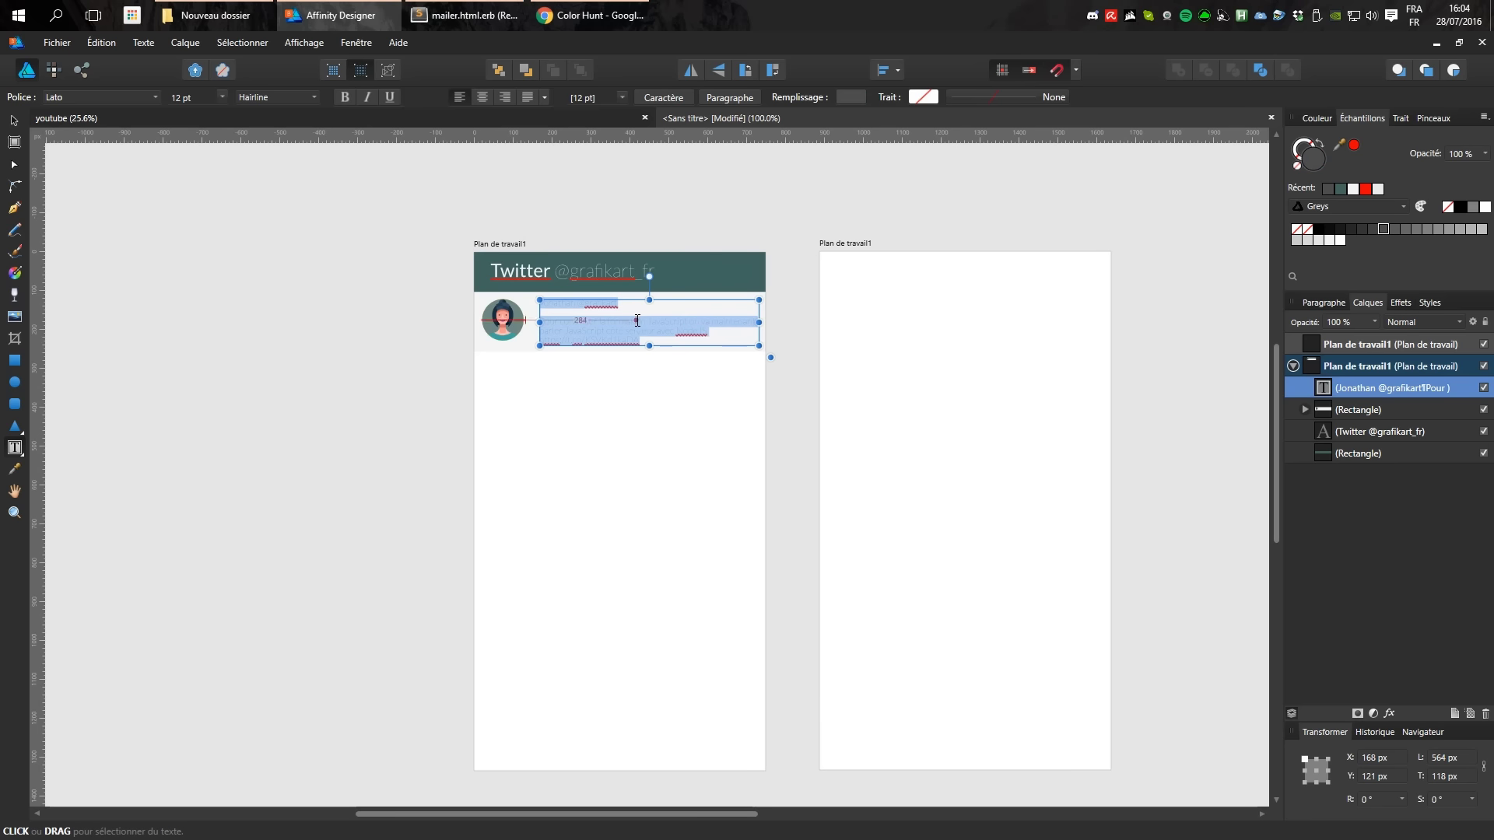
click(1366, 227)
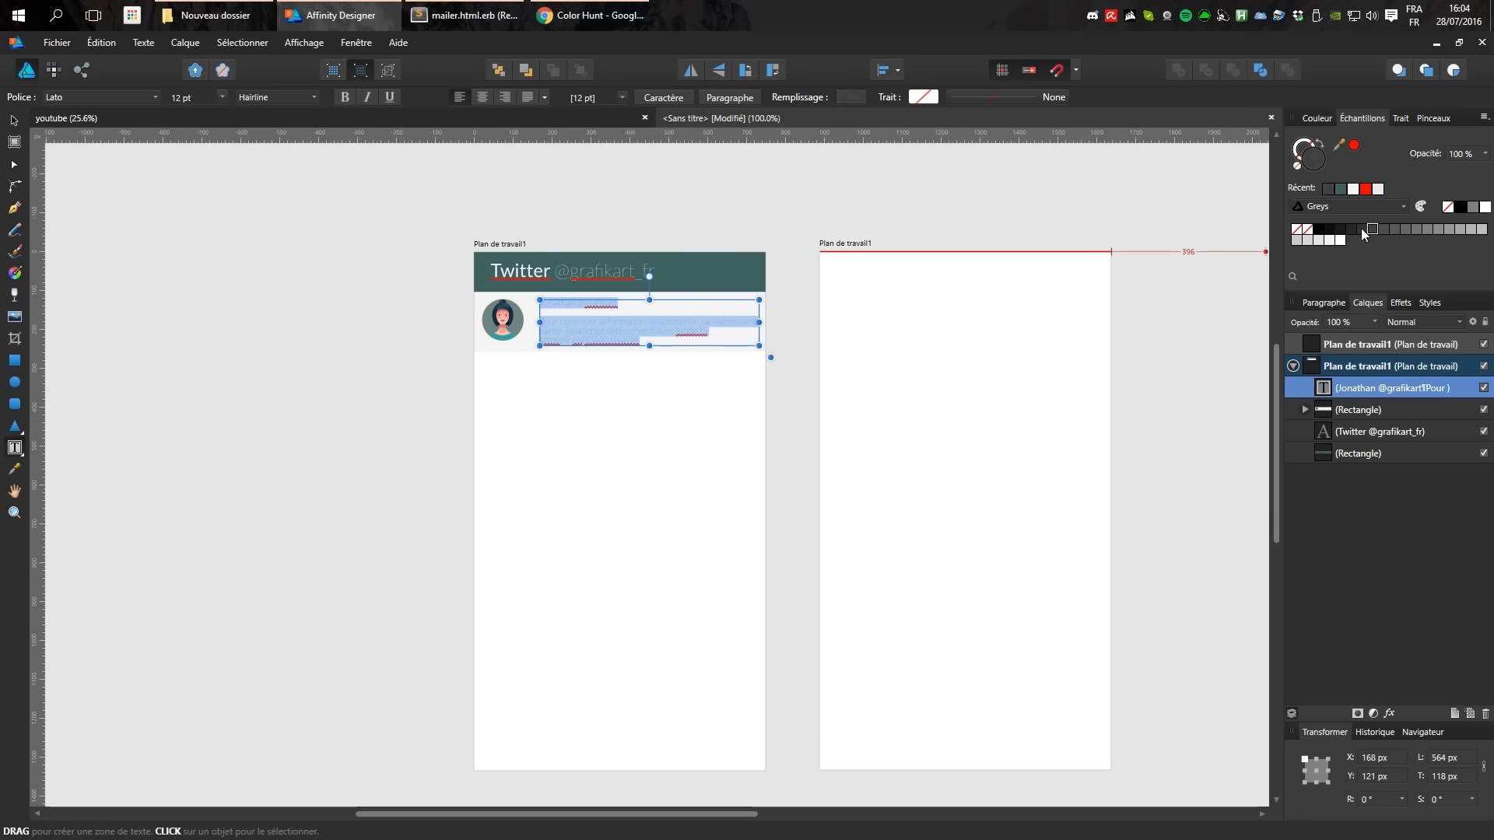
click(276, 98)
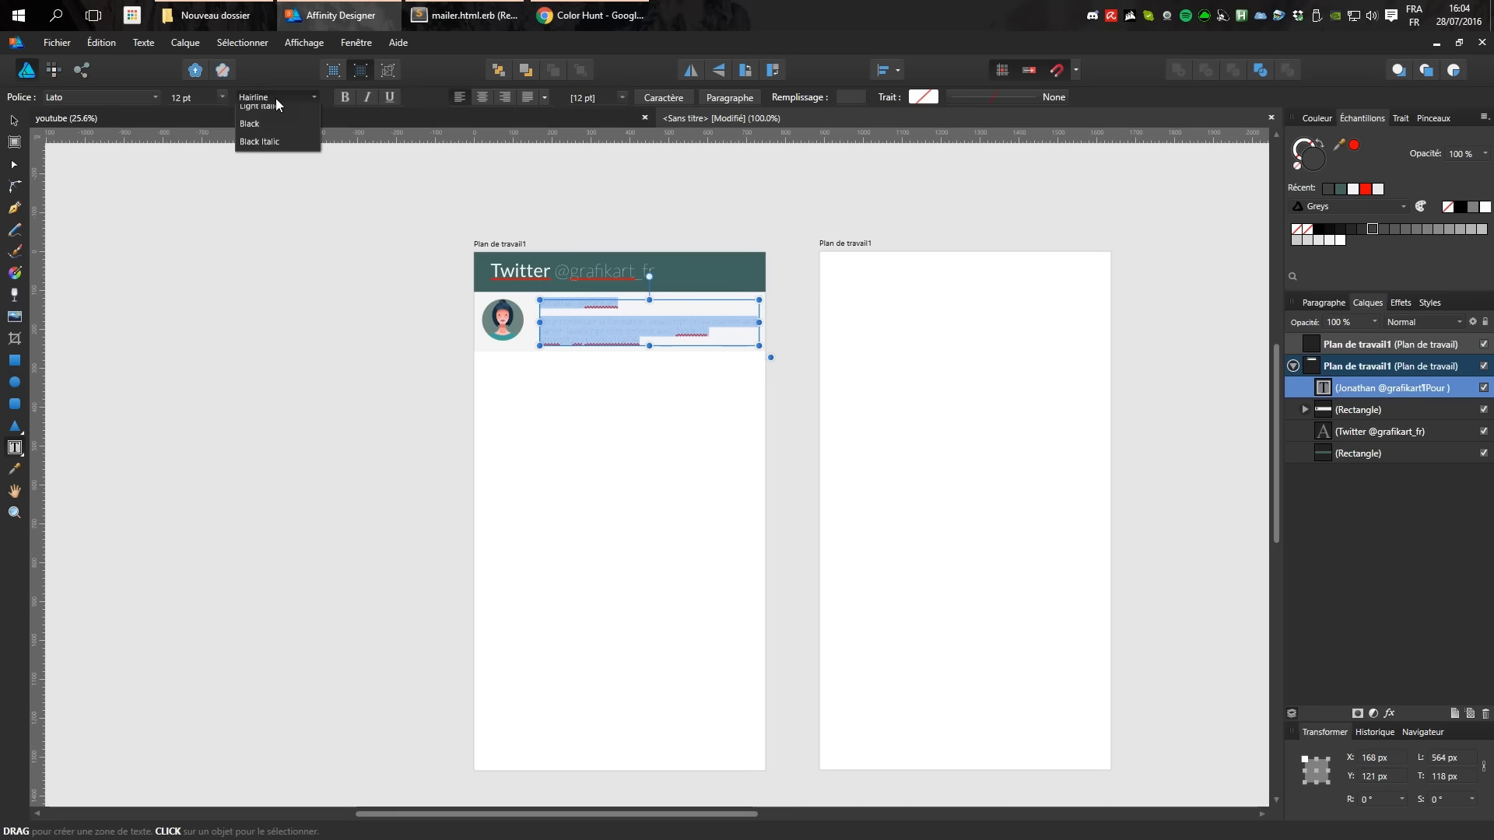
click(268, 152)
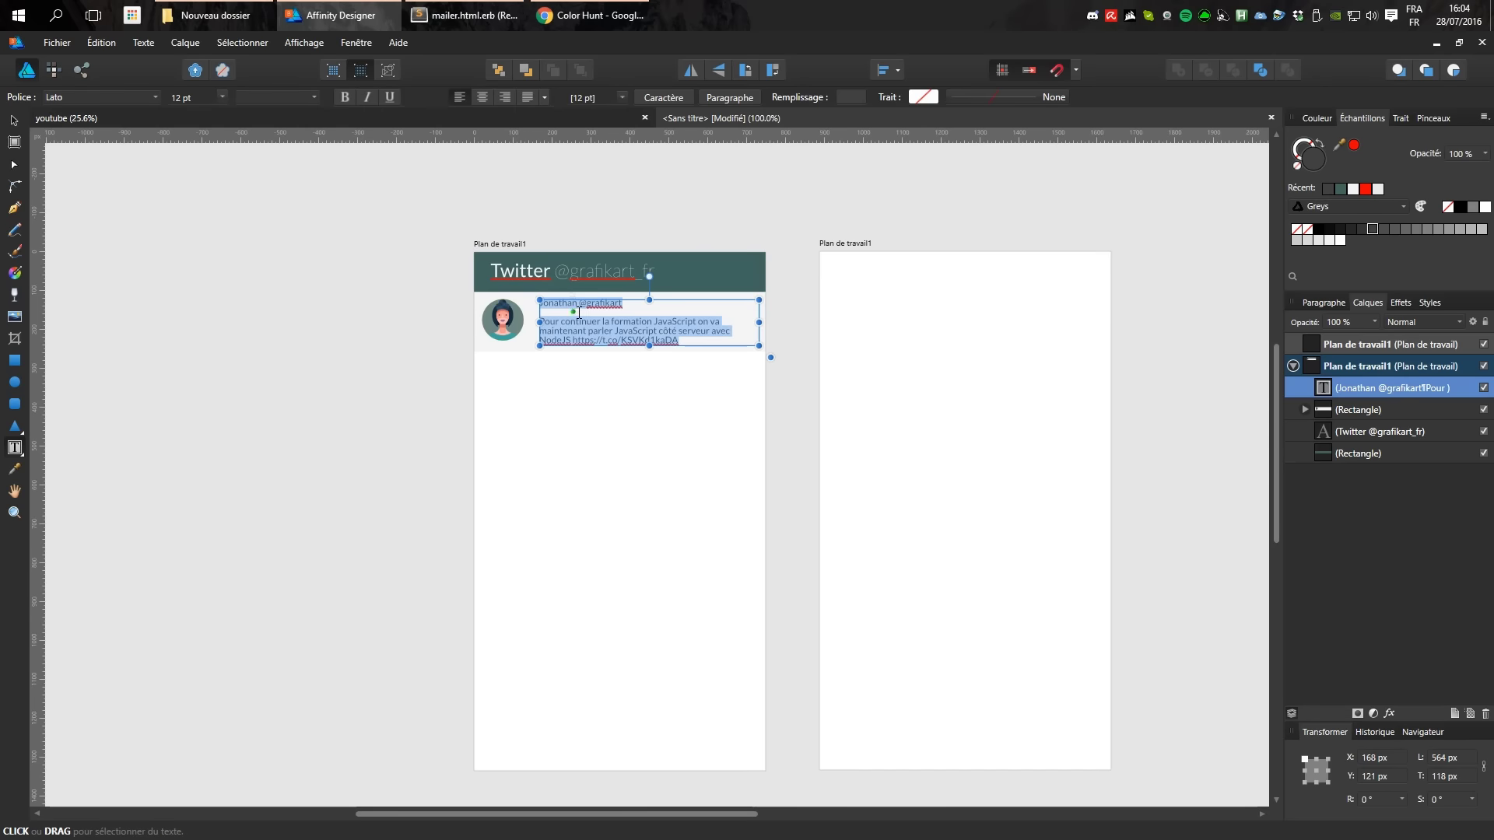
Make the author's first name Bold, then reselect all the tweet text.
drag(540, 303, 573, 296)
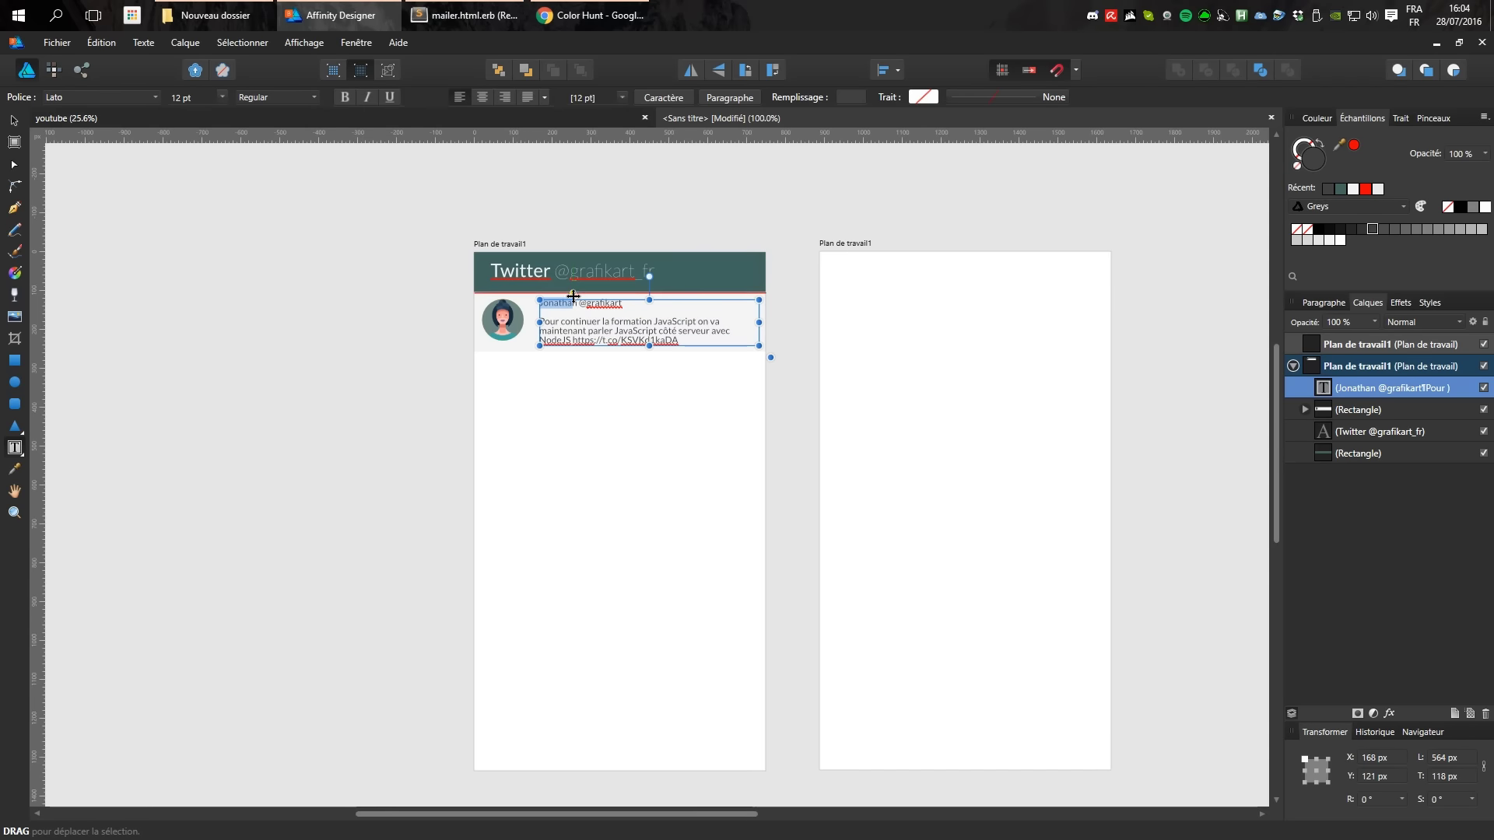
click(276, 97)
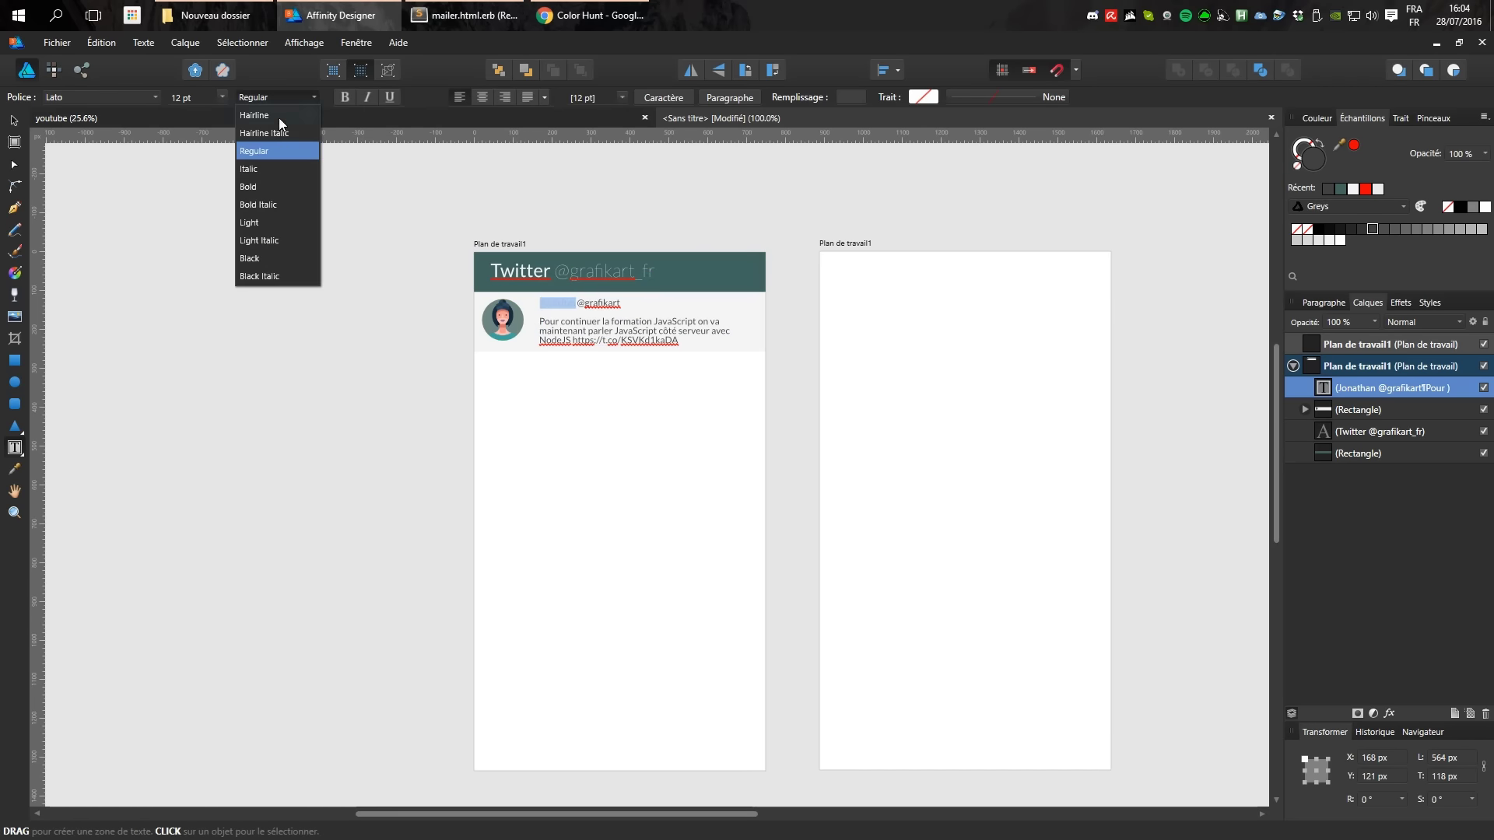
click(260, 180)
key(ctrl+a)
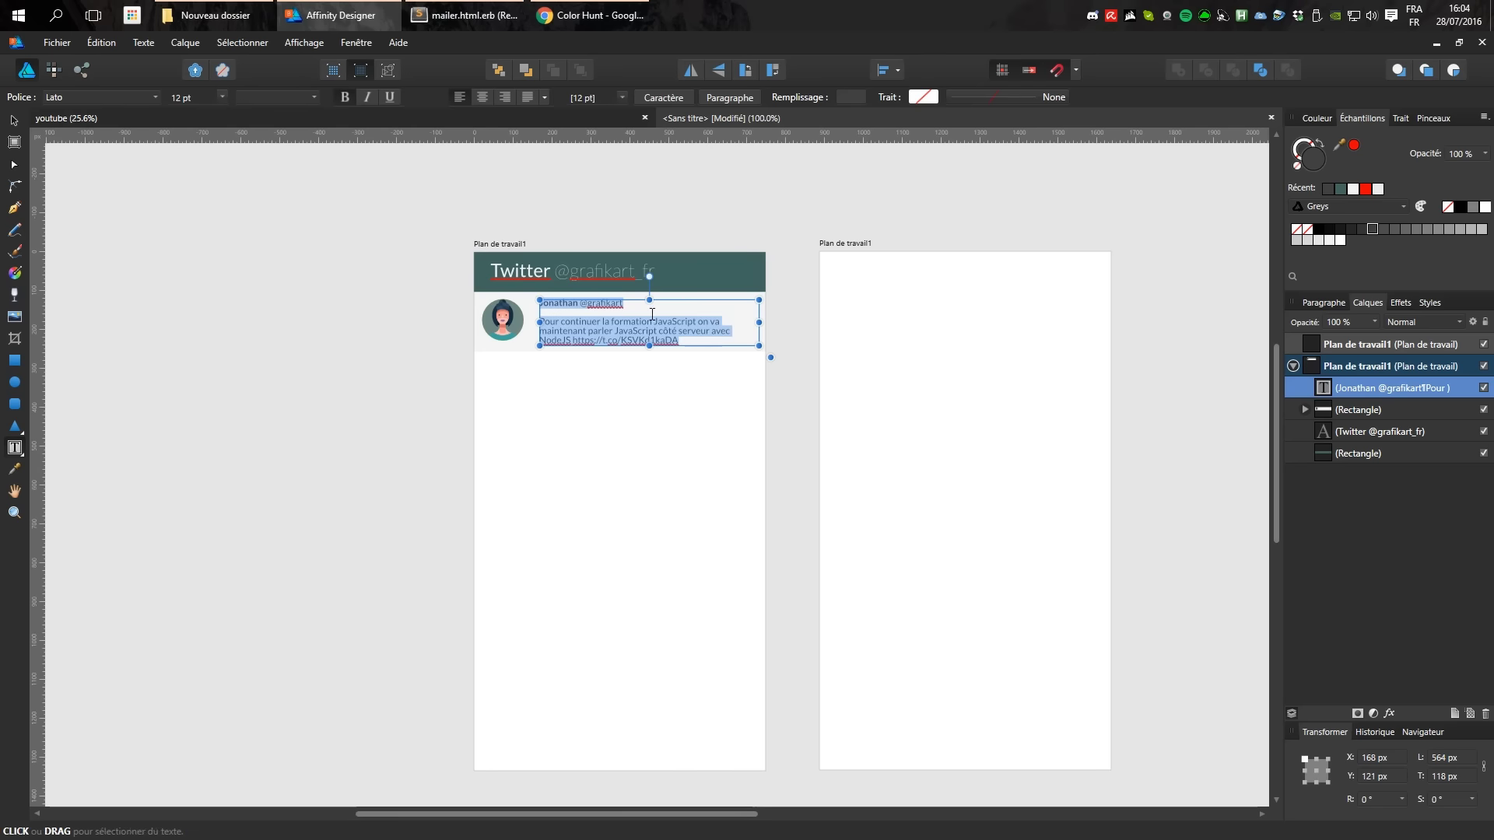
click(220, 97)
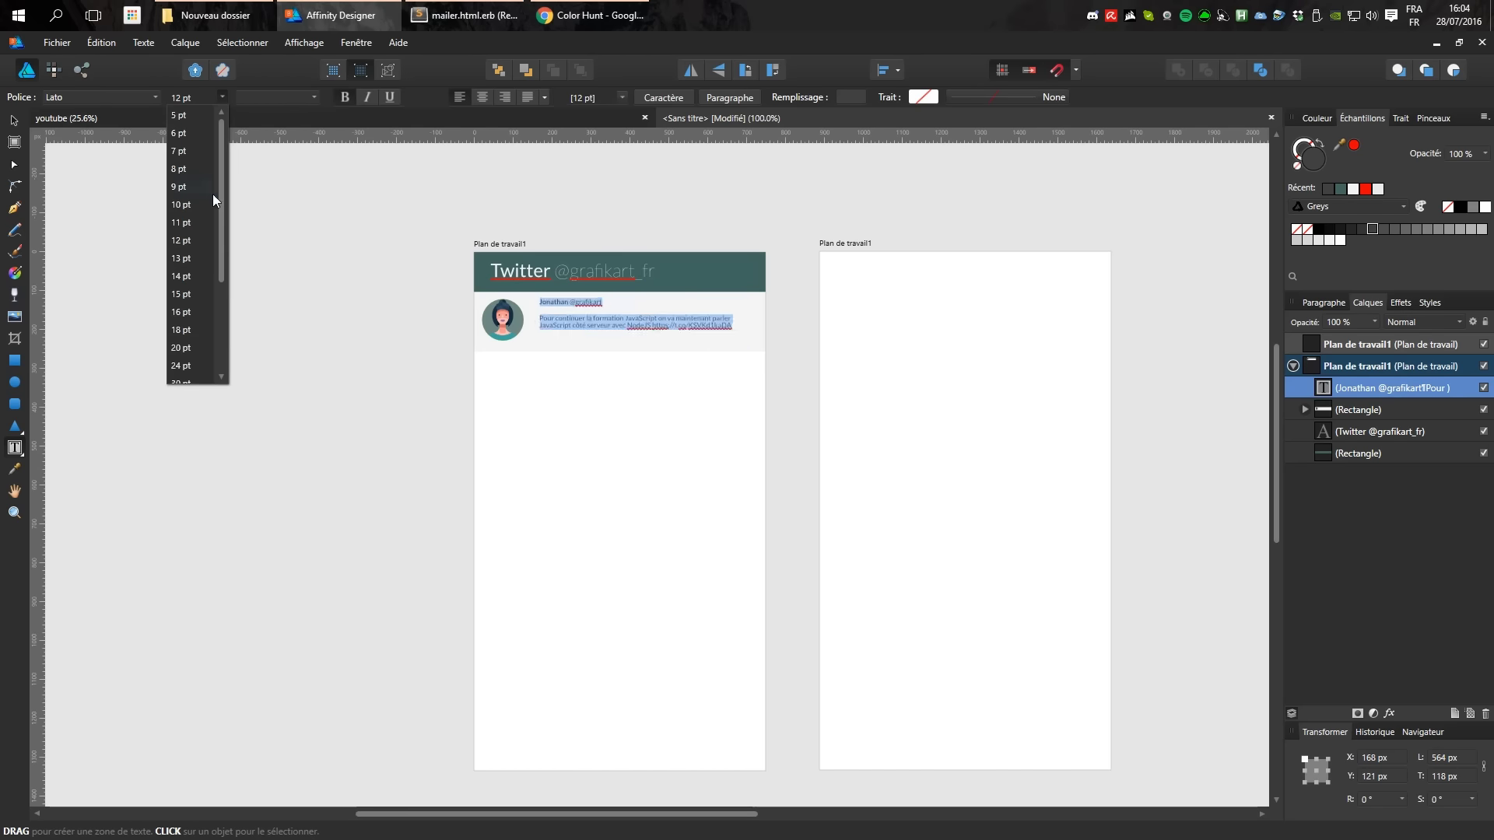
Set the tweet text to 14 pt and make its frame taller to fit.
click(188, 278)
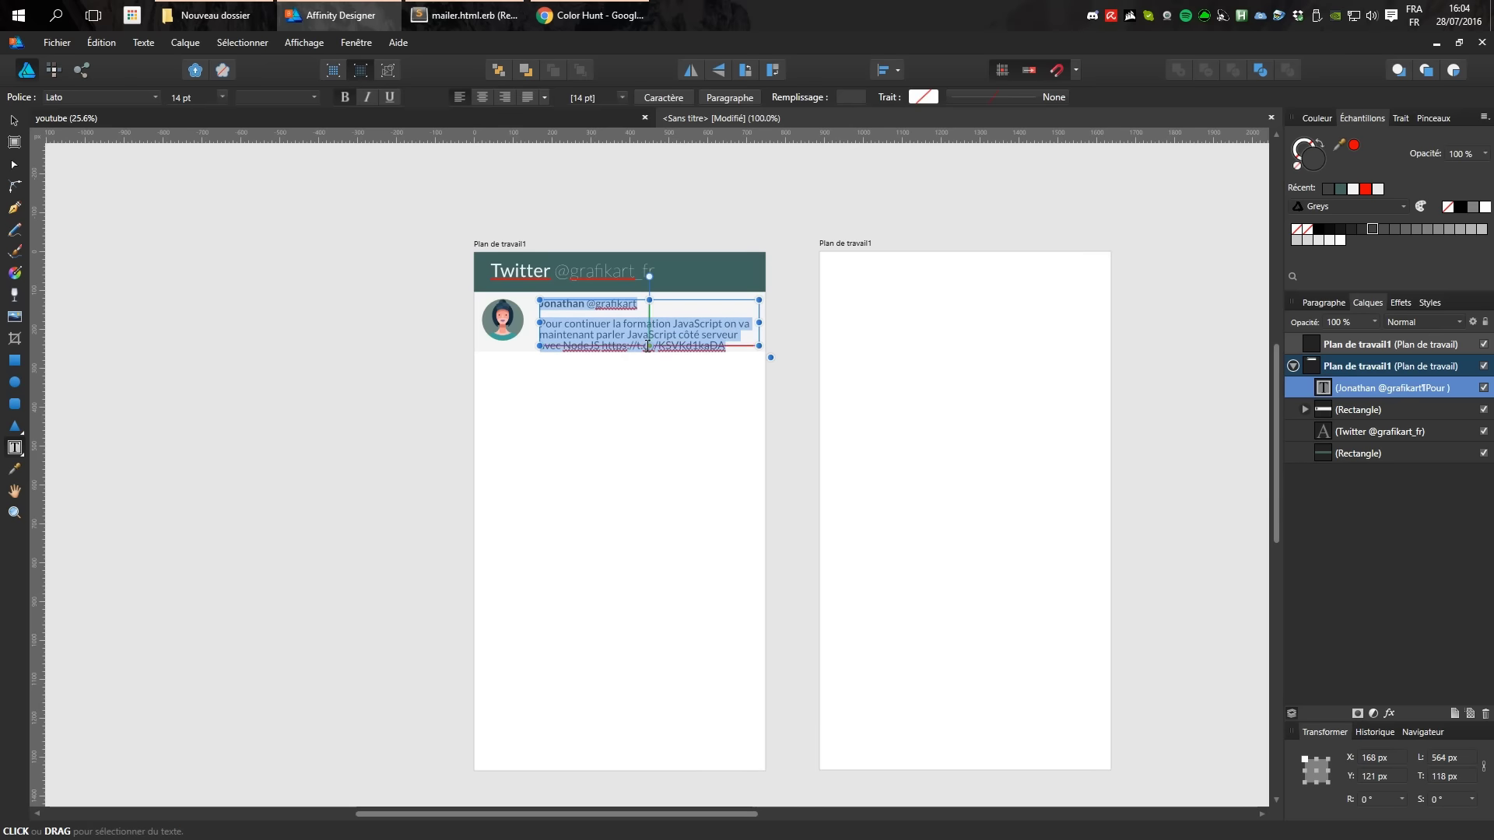
drag(649, 345, 649, 382)
click(614, 325)
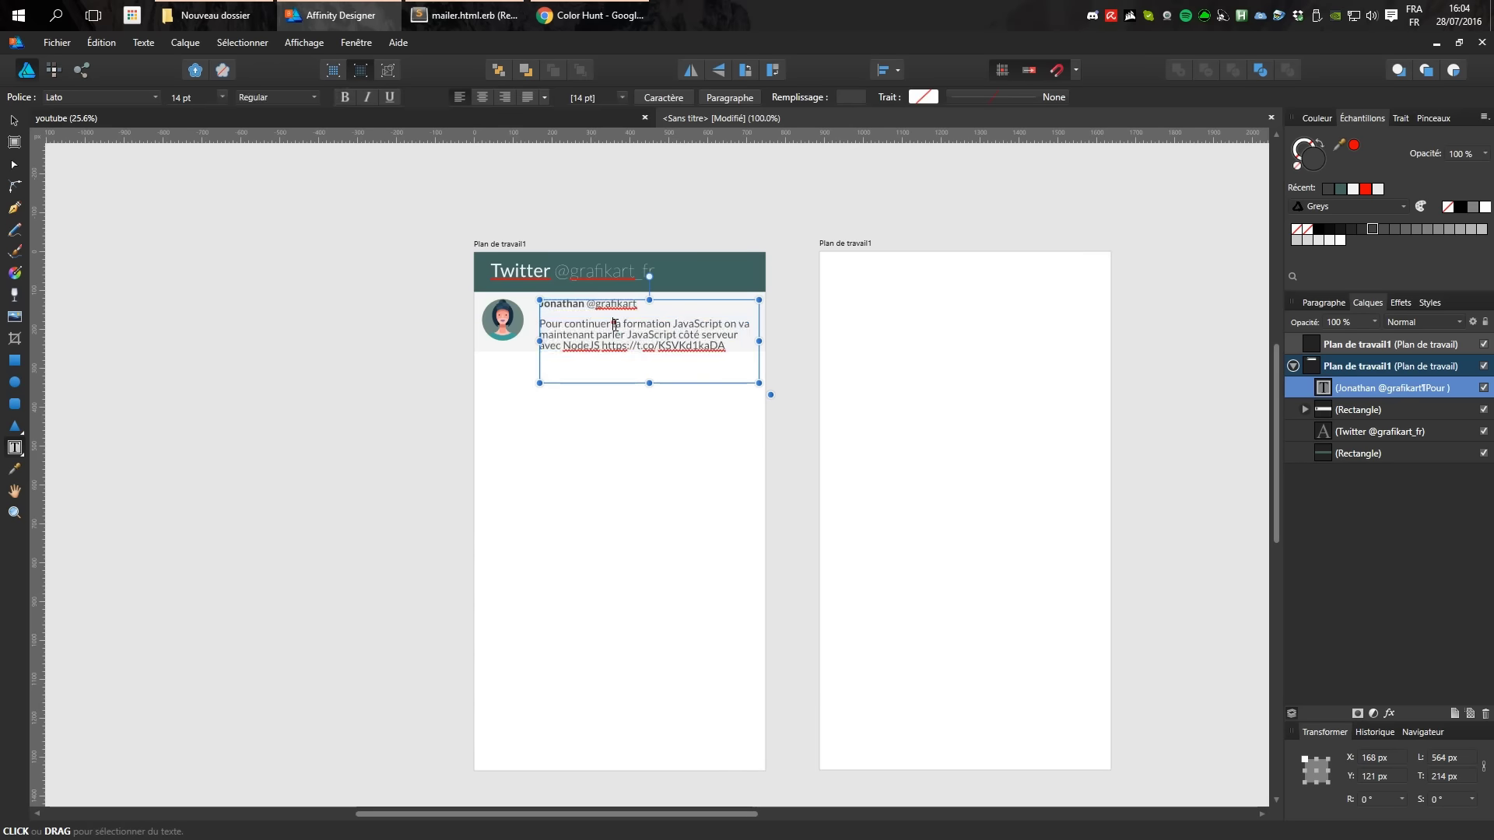
Set the account handle after the author's name in Light weight.
drag(587, 303, 638, 303)
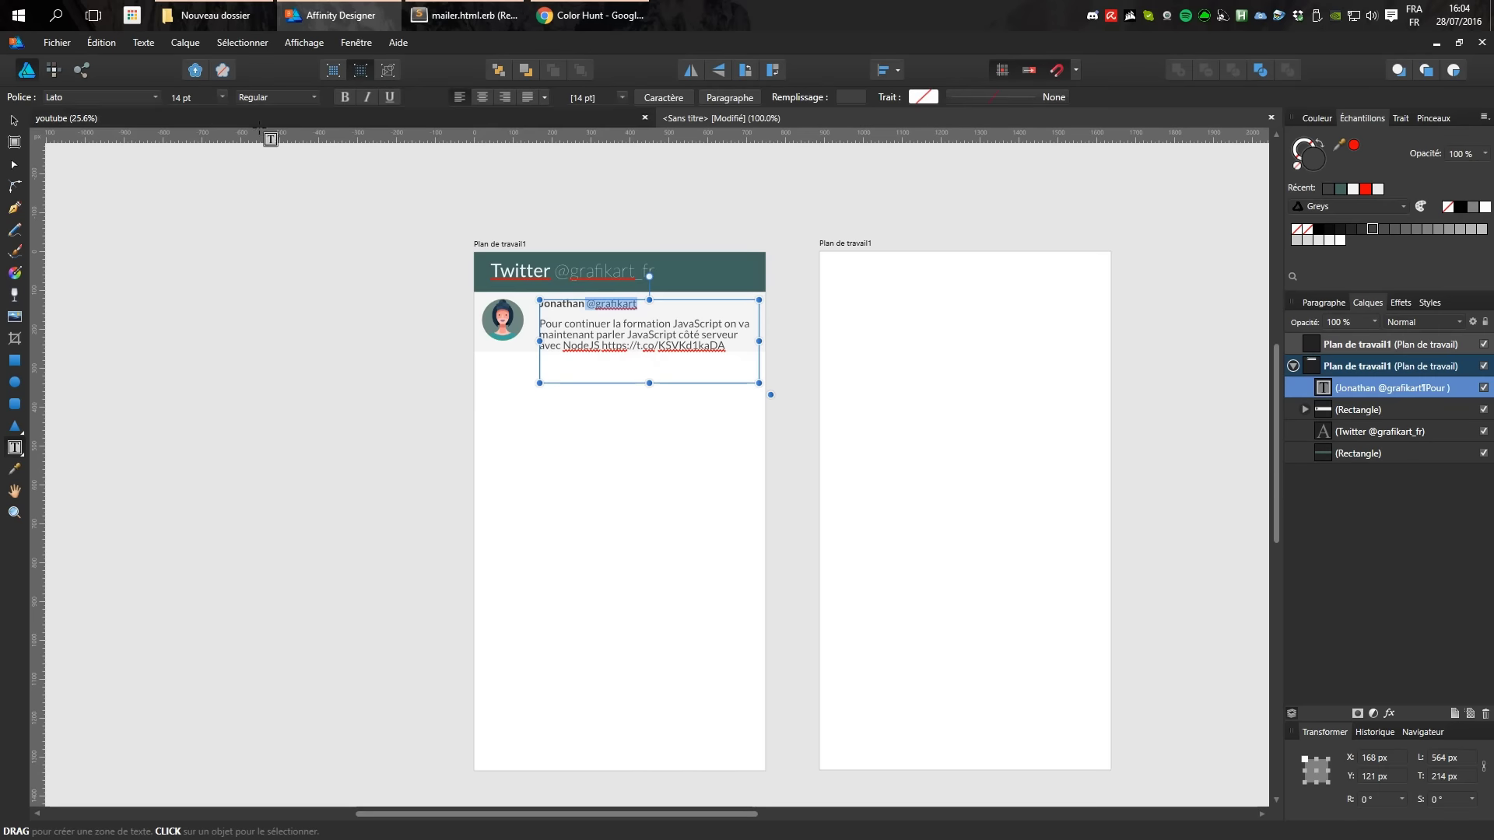
click(255, 98)
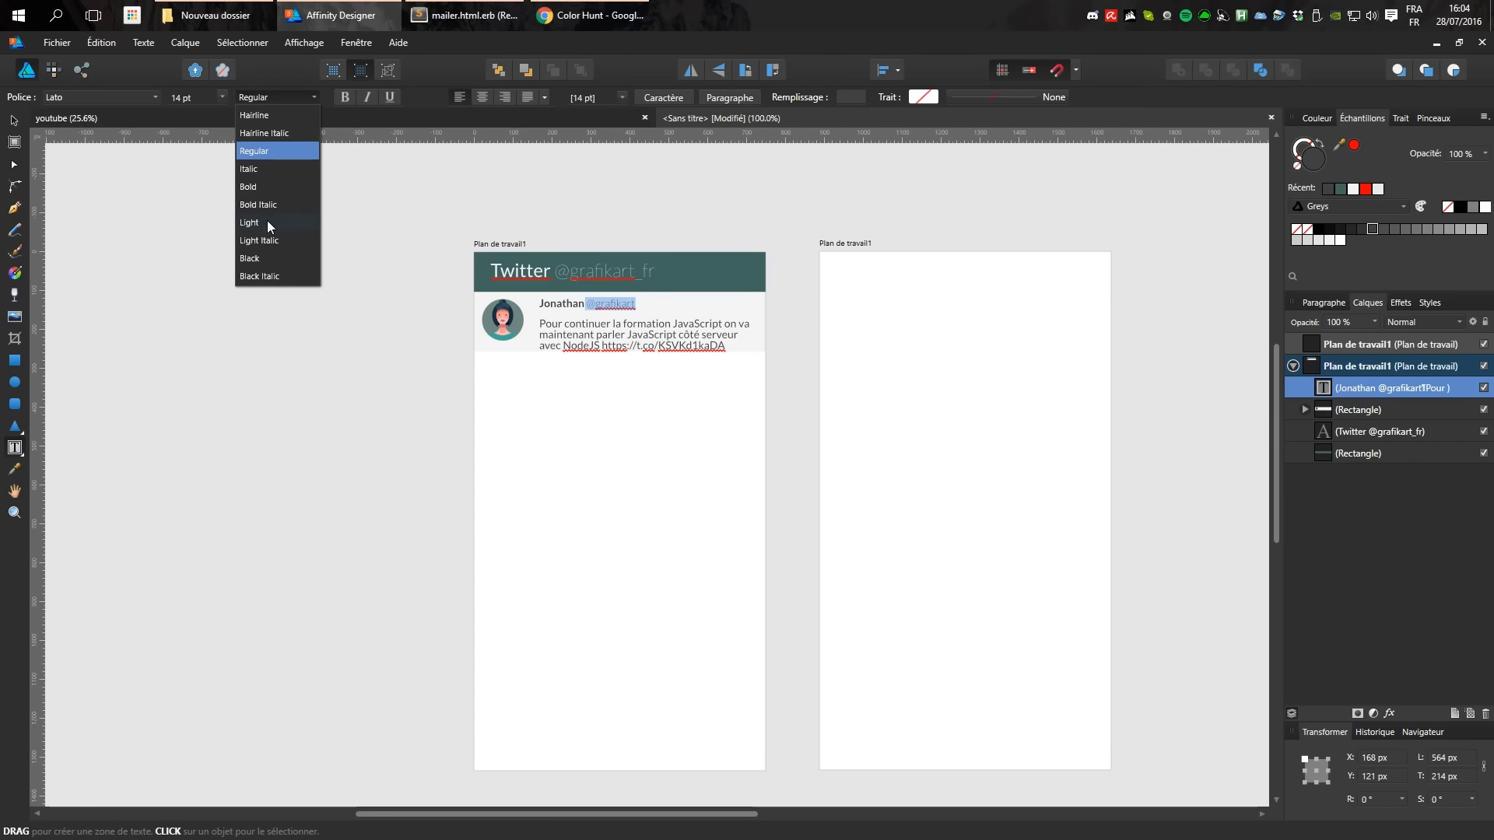
click(268, 221)
click(548, 317)
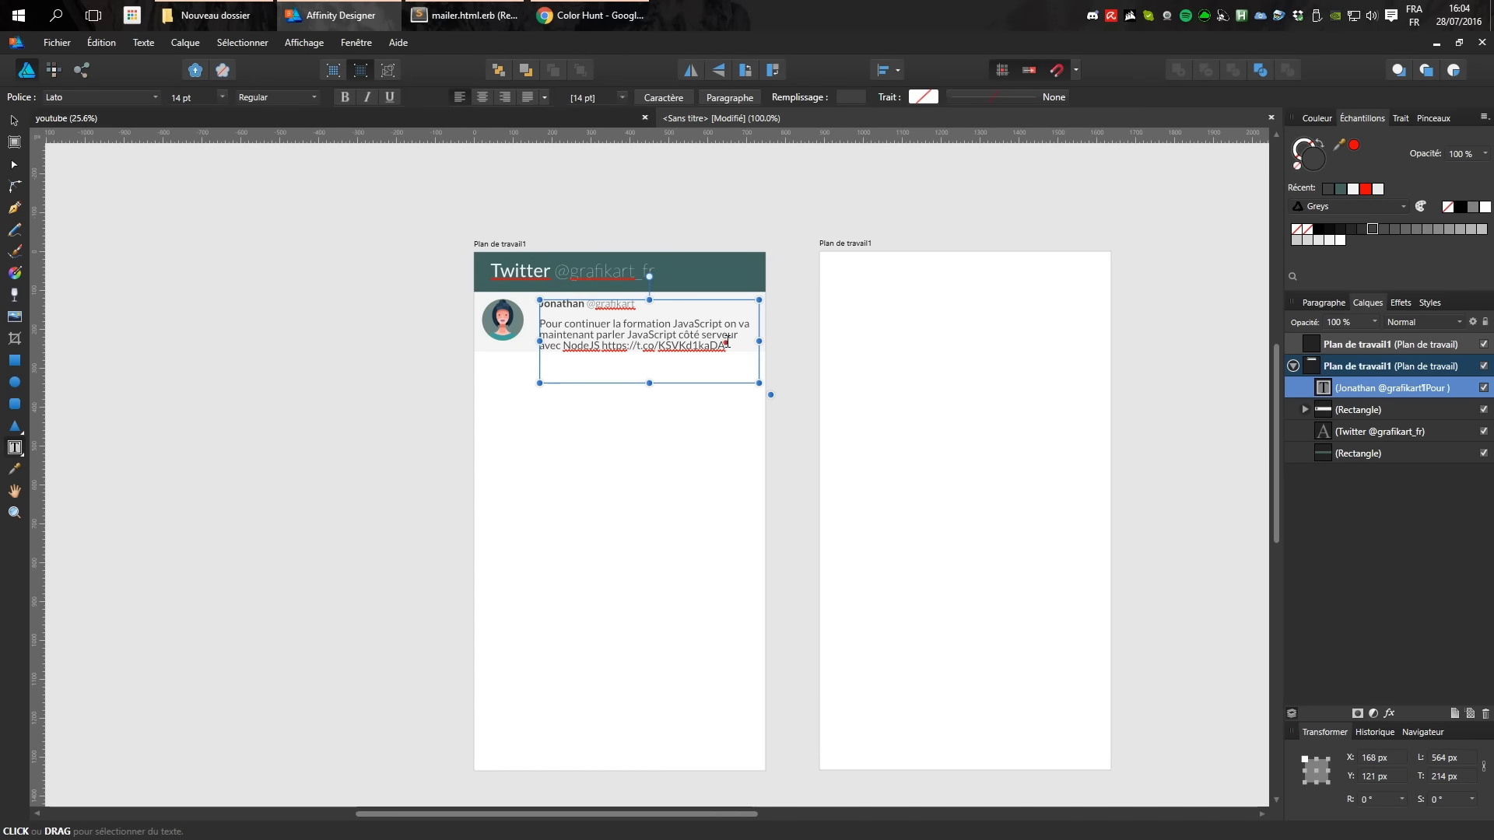
Shrink the tweet message body to 13 pt and select its closing link.
drag(729, 340, 539, 321)
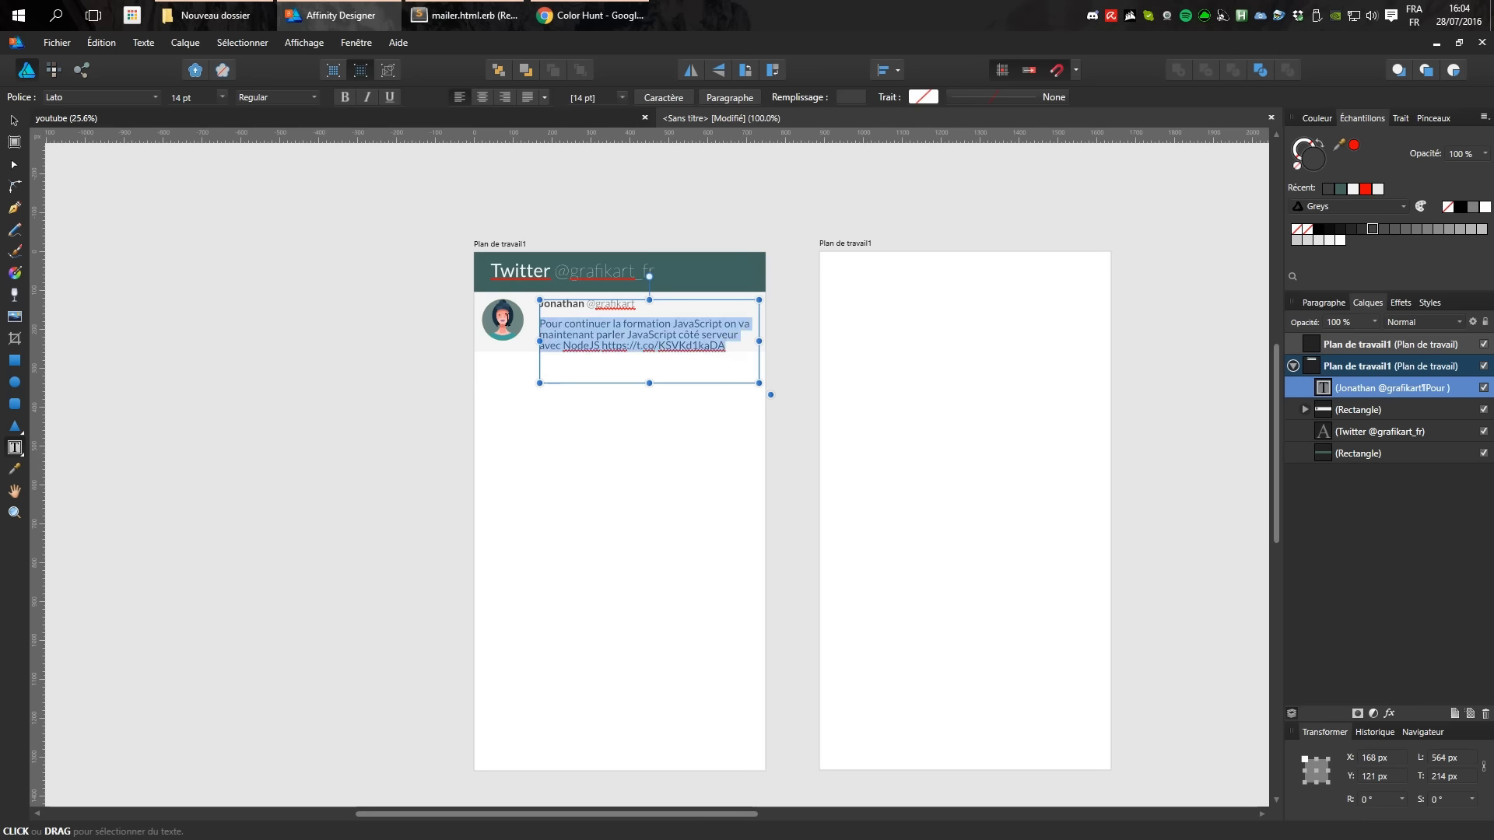
key(ctrl+less)
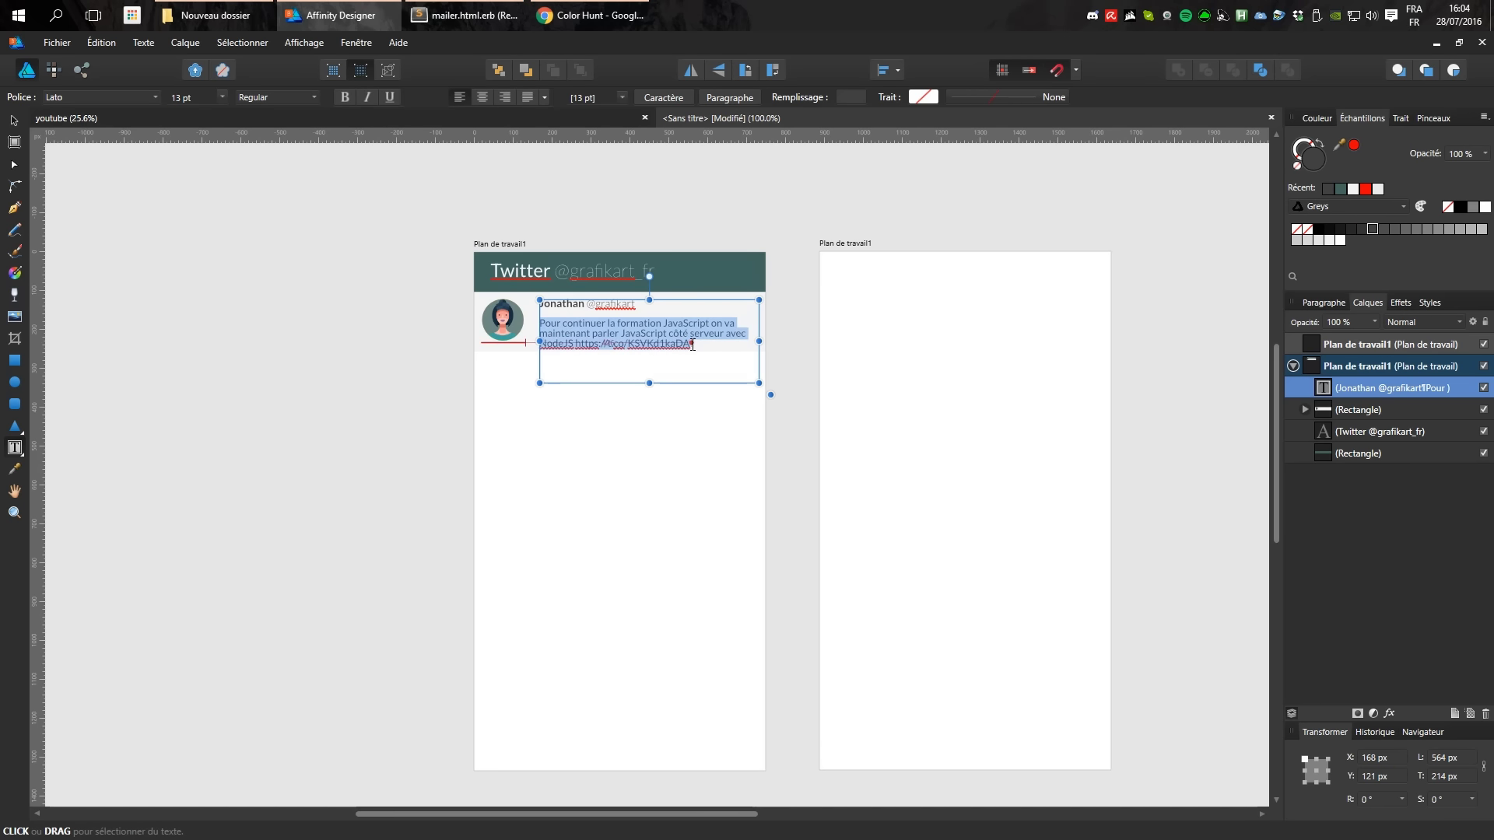
drag(691, 344, 576, 344)
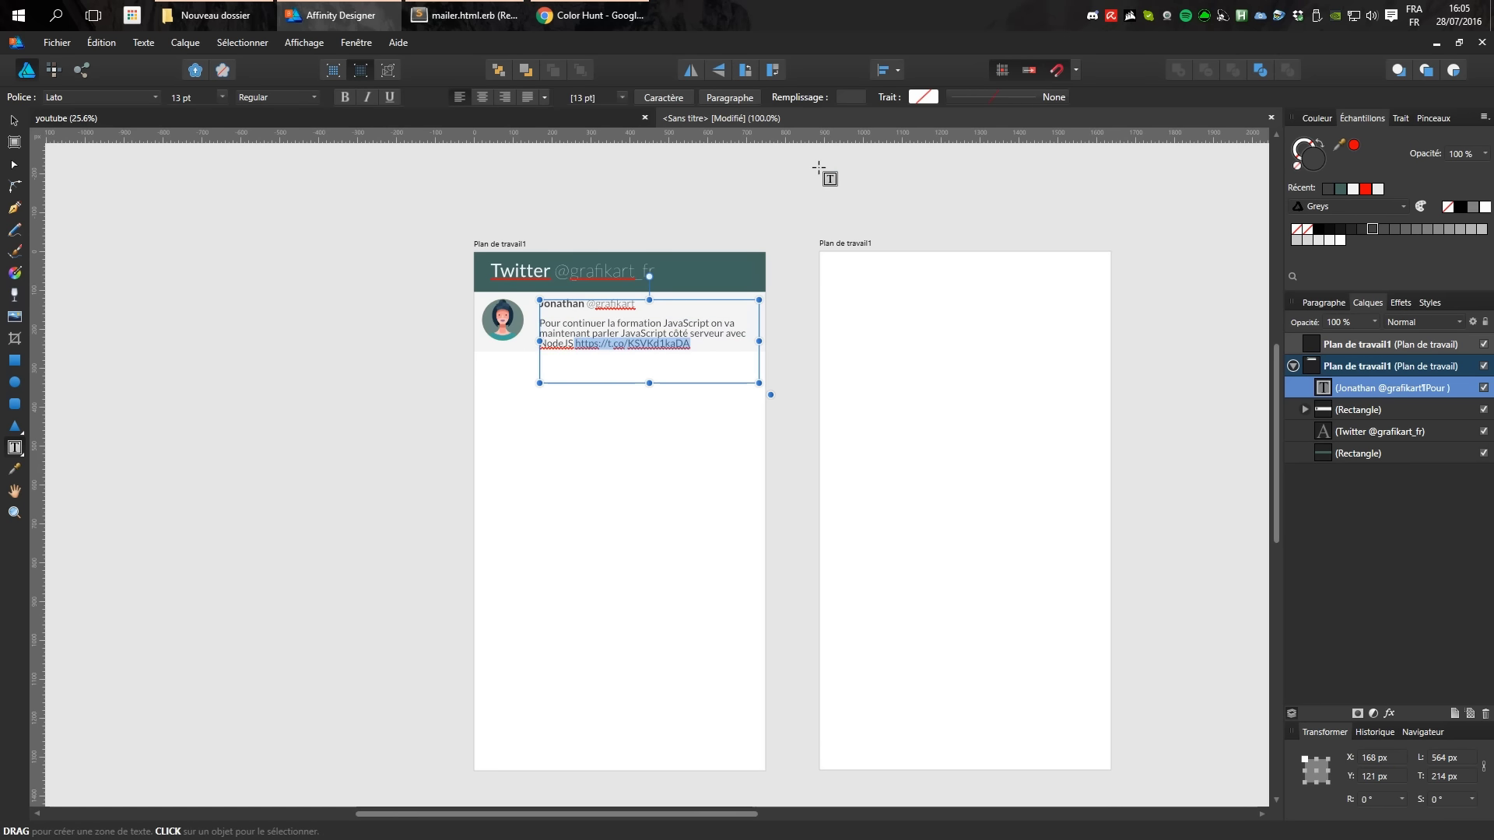
Apply lime #B9E937 from Color Hunt as the link's fill colour.
click(589, 15)
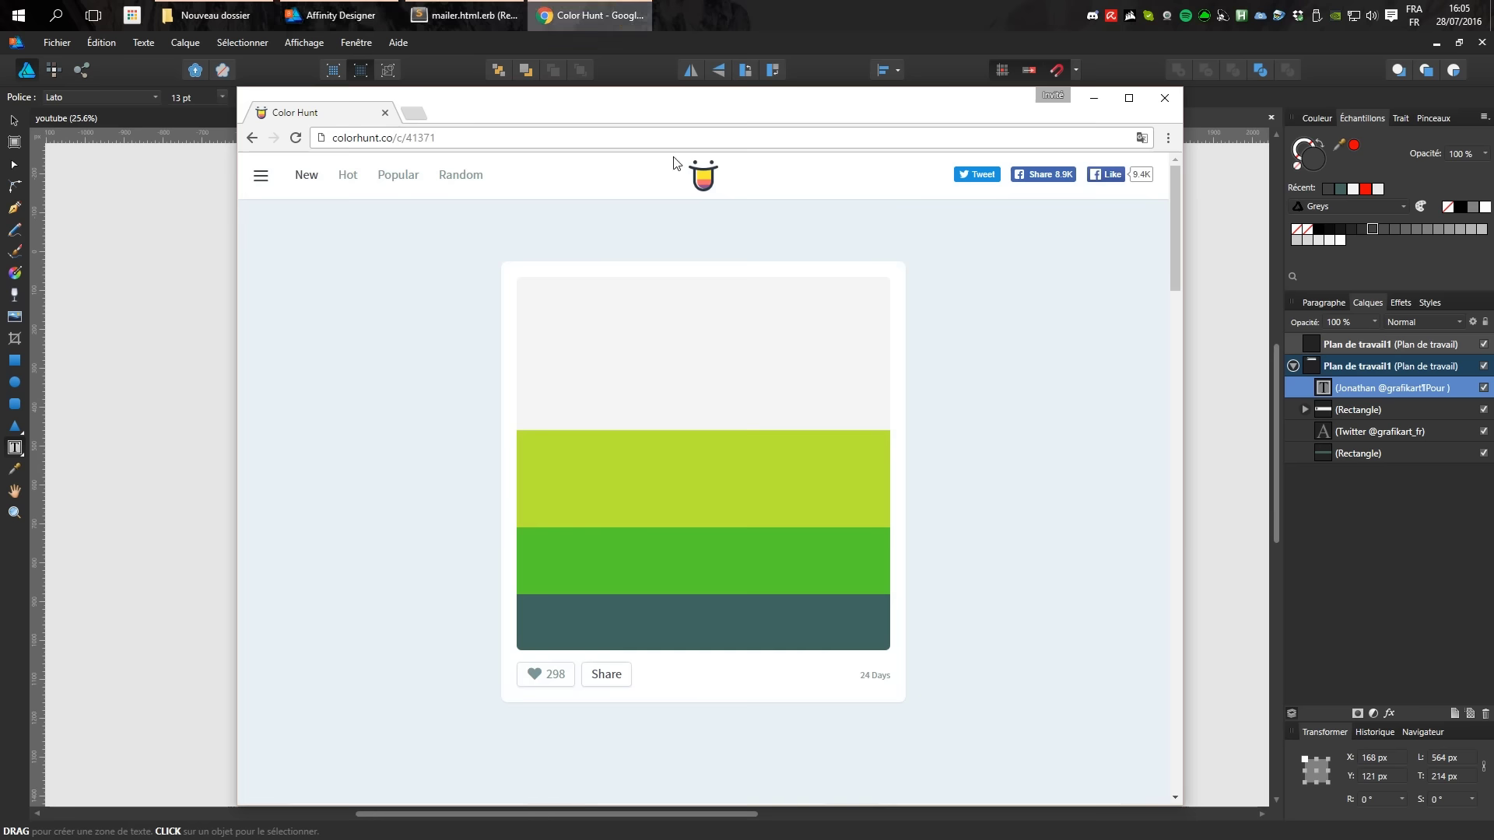
click(571, 511)
key(alt+Tab)
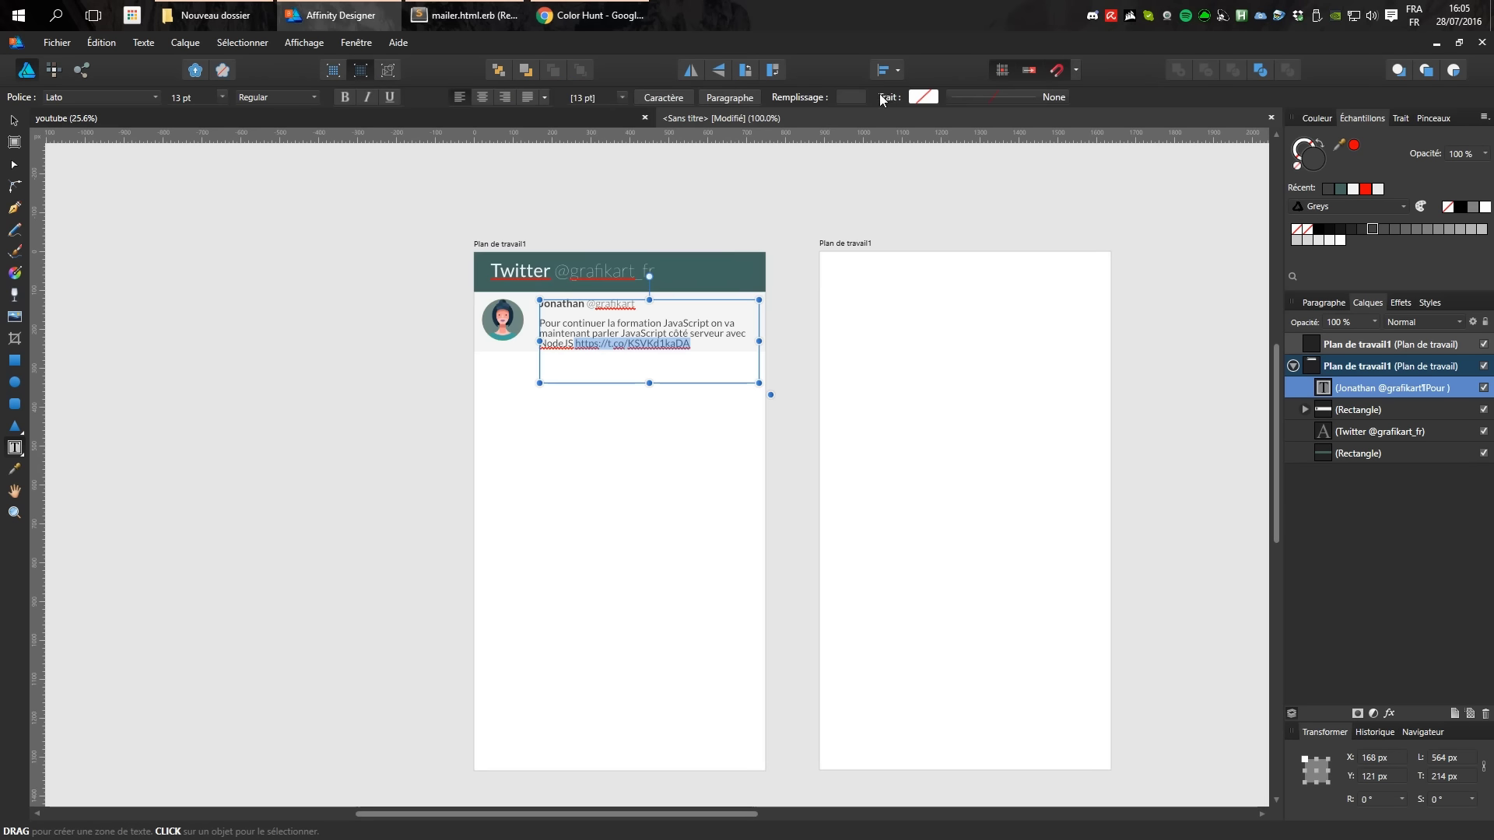
click(846, 97)
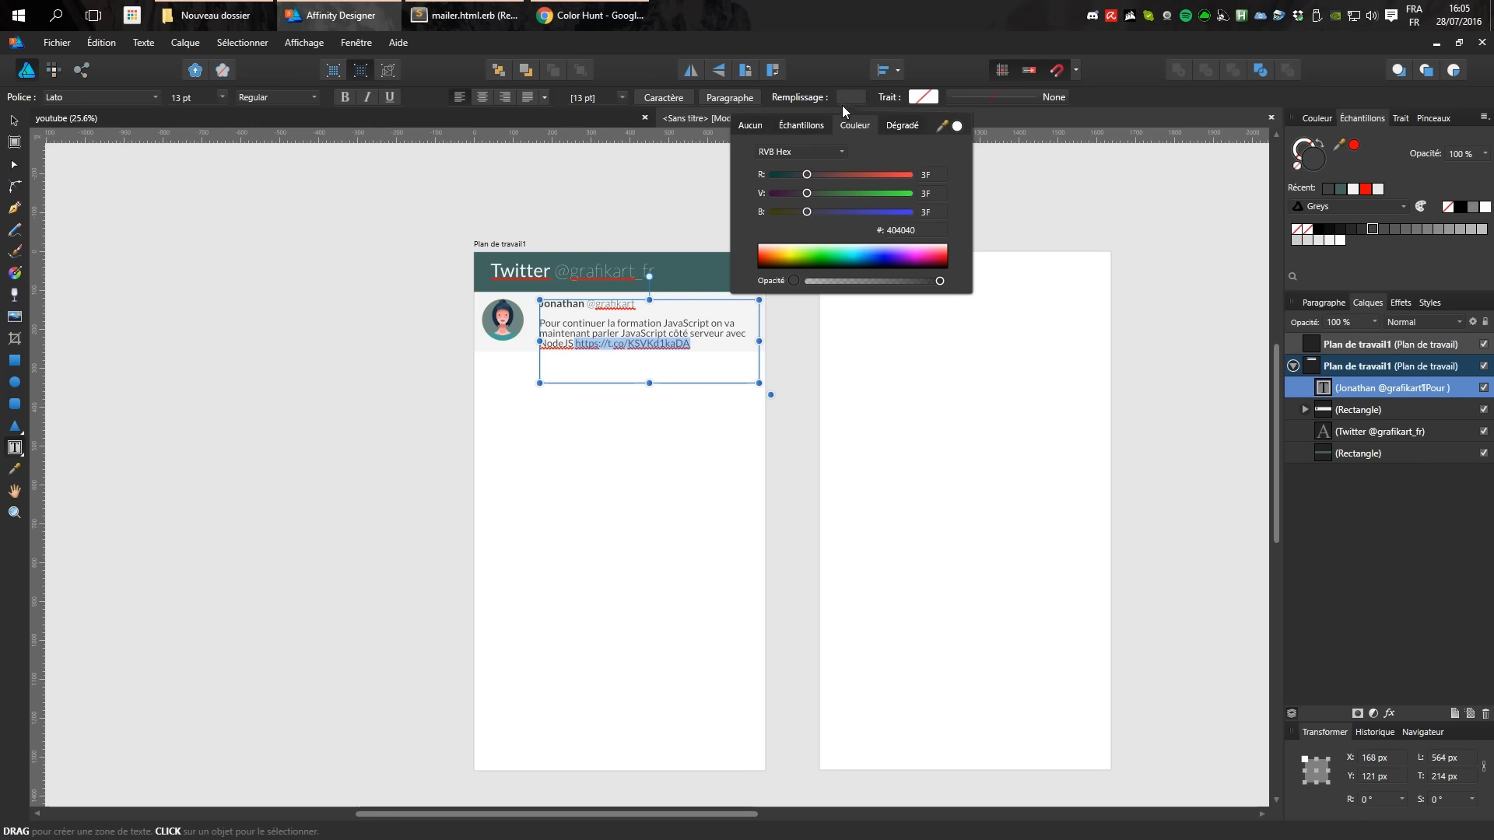
click(900, 230)
text(B9E937)
key(Return)
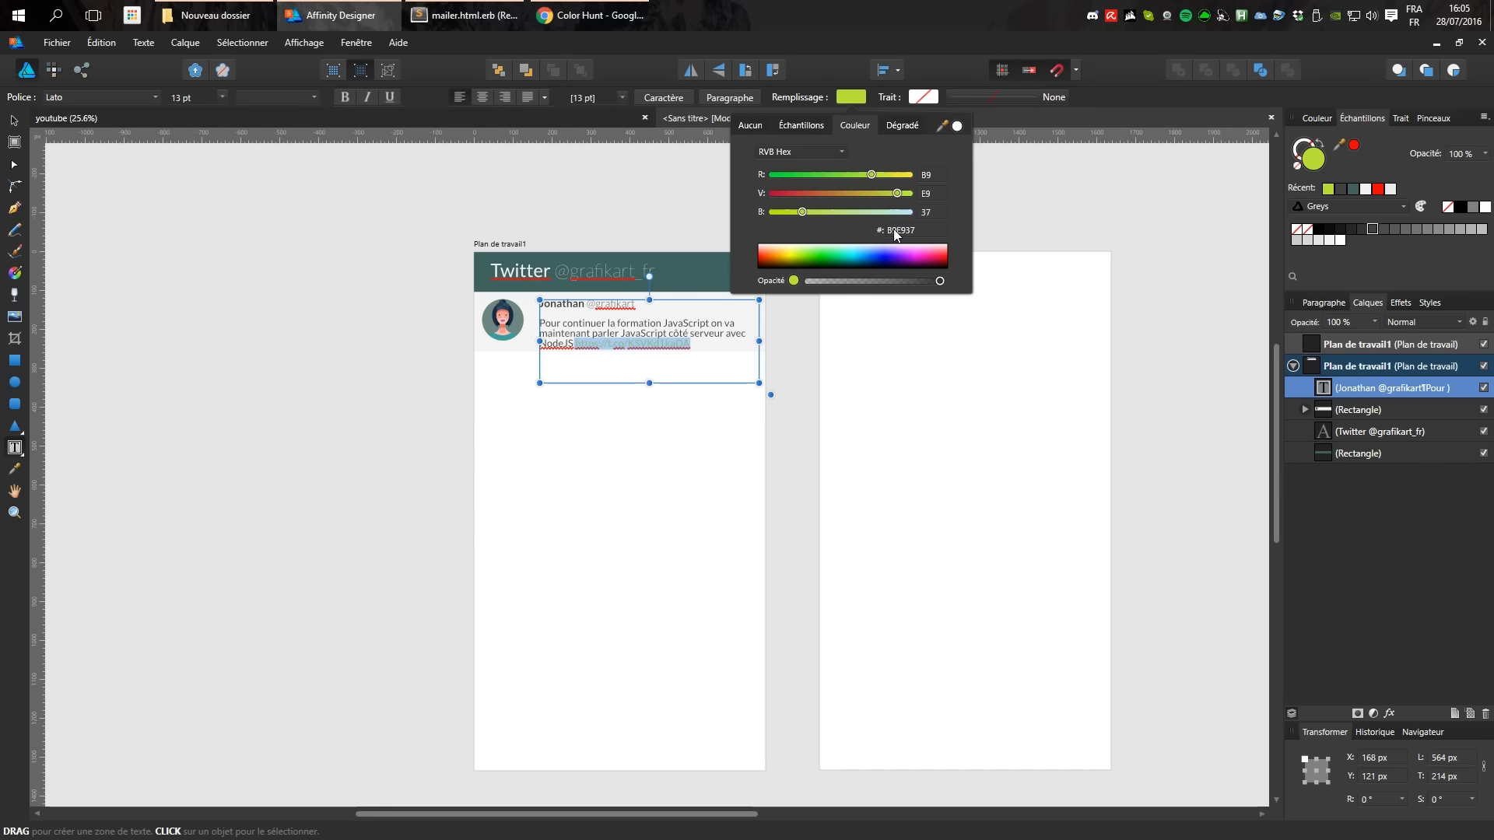
click(1157, 251)
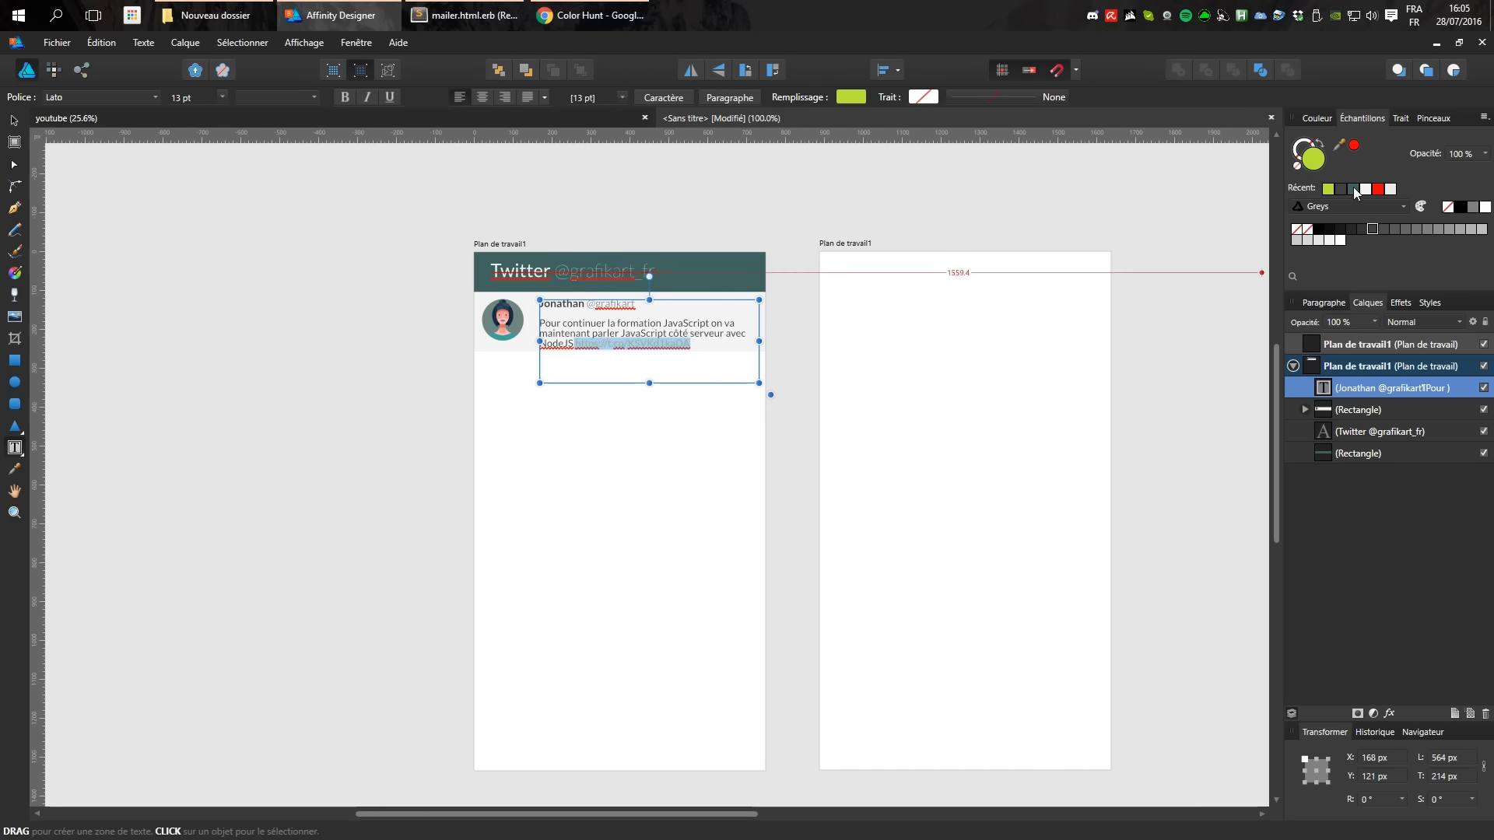
Recolour the link green #57D131, copied from the Color Hunt palette.
click(599, 15)
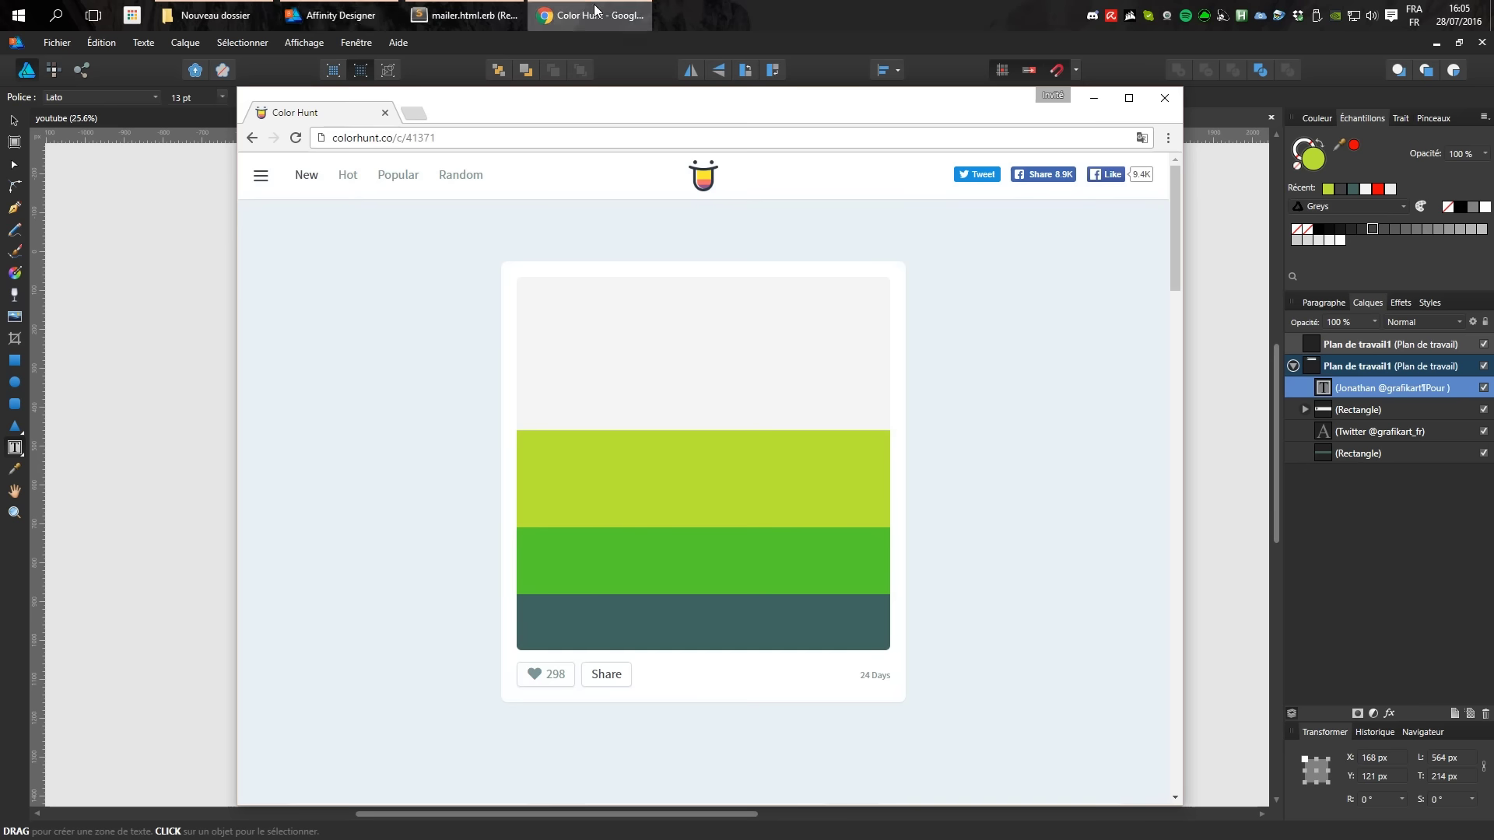
double_click(544, 581)
click(703, 47)
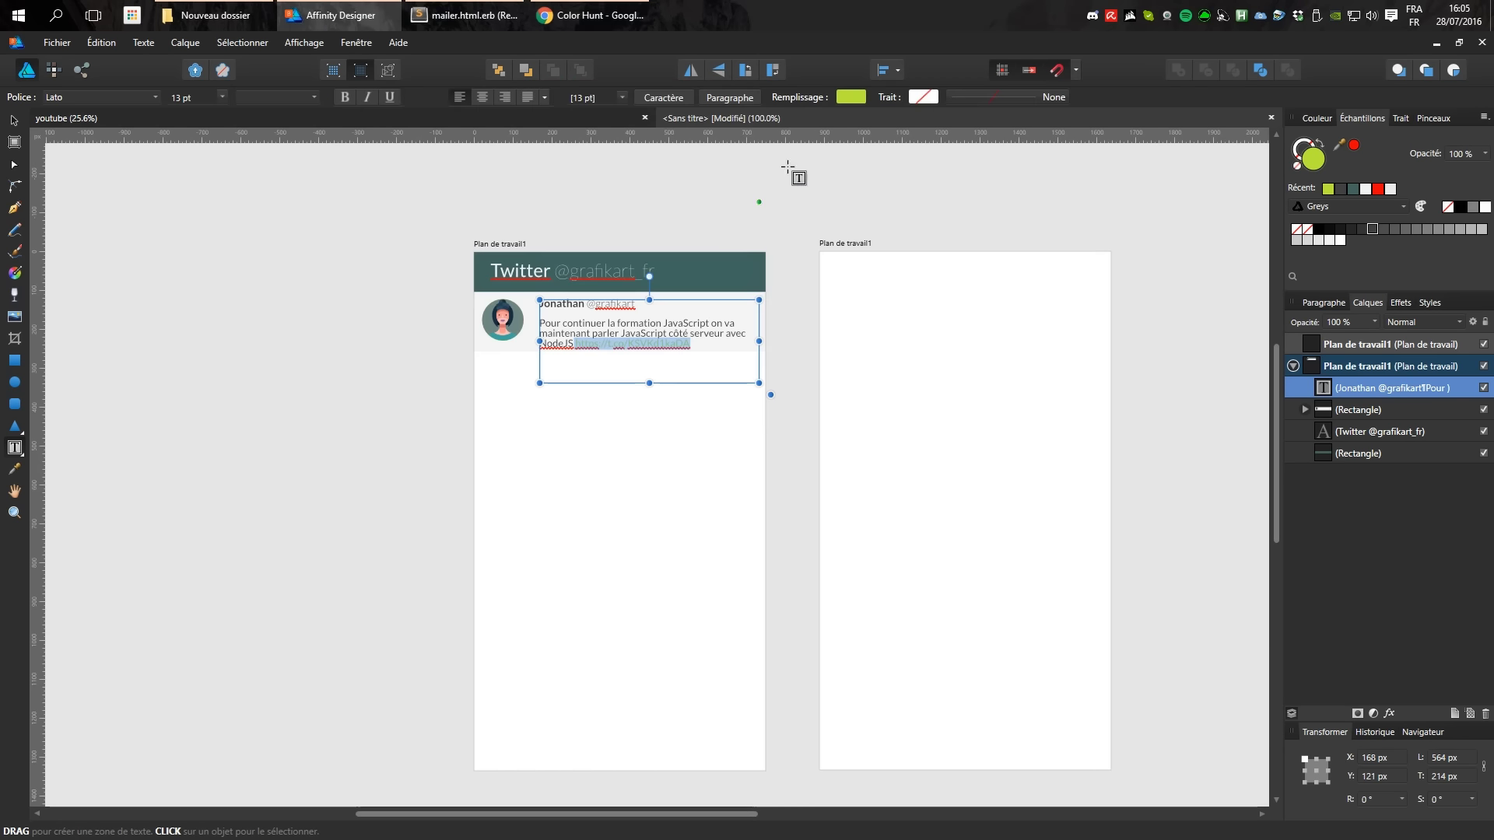
click(850, 96)
key(ctrl+v)
key(Return)
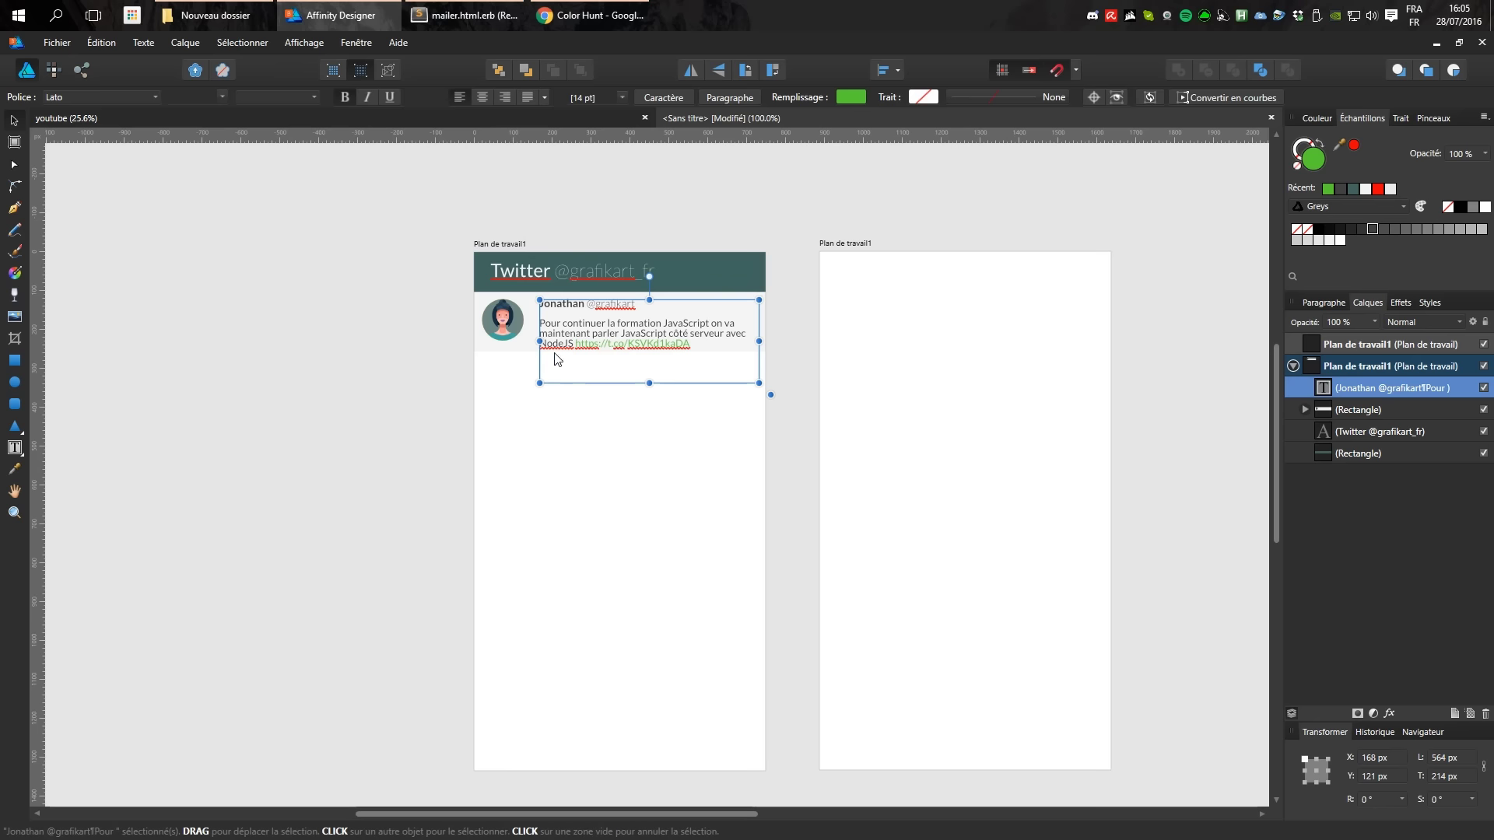
Shorten the tweet text frame to 156 px high to fit its text.
drag(649, 383, 649, 351)
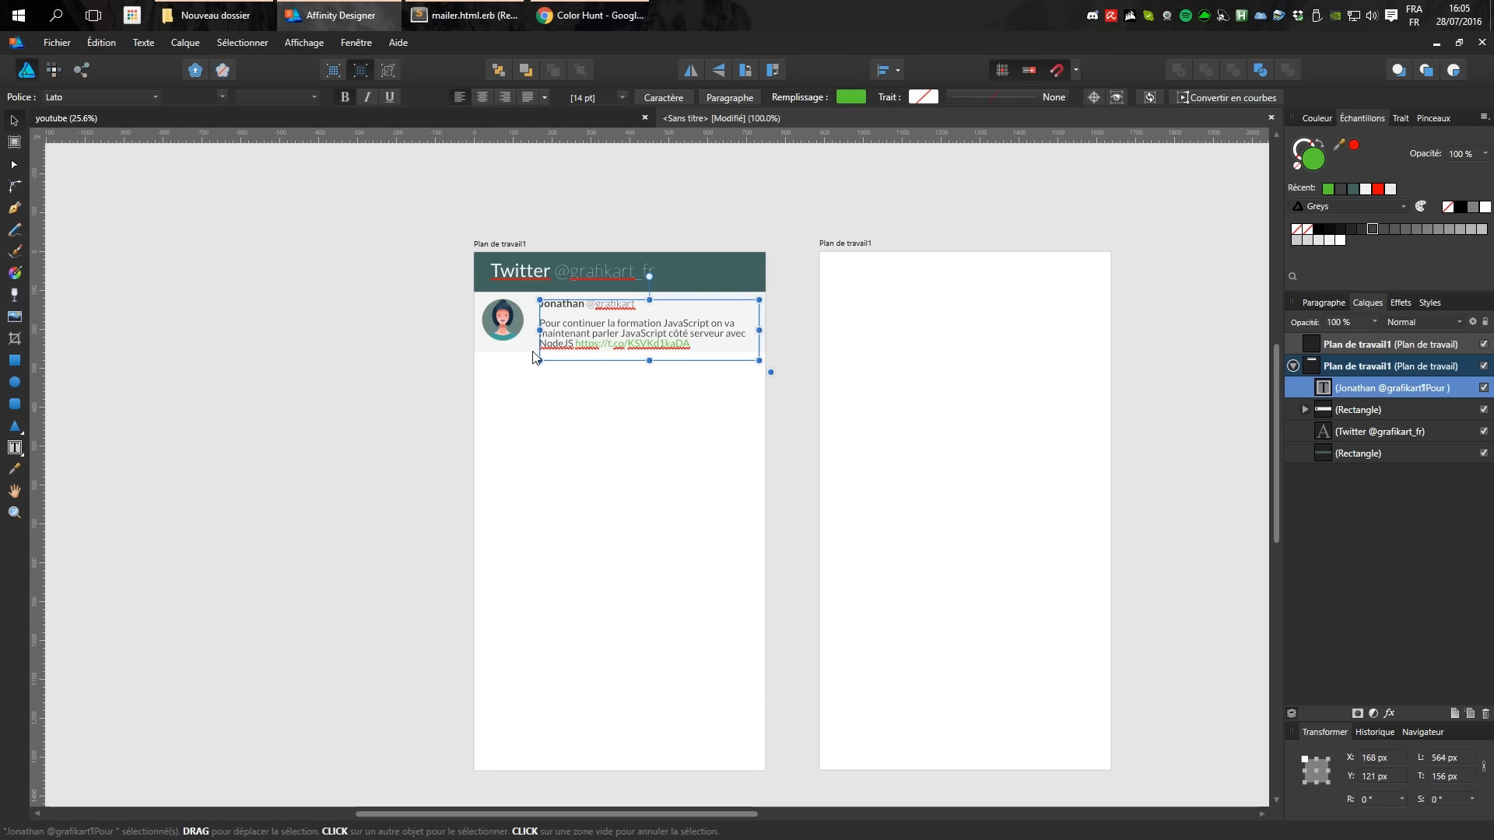
click(520, 351)
click(637, 322)
Reduce the tweet text's paragraph space after to 7 pt.
click(1323, 304)
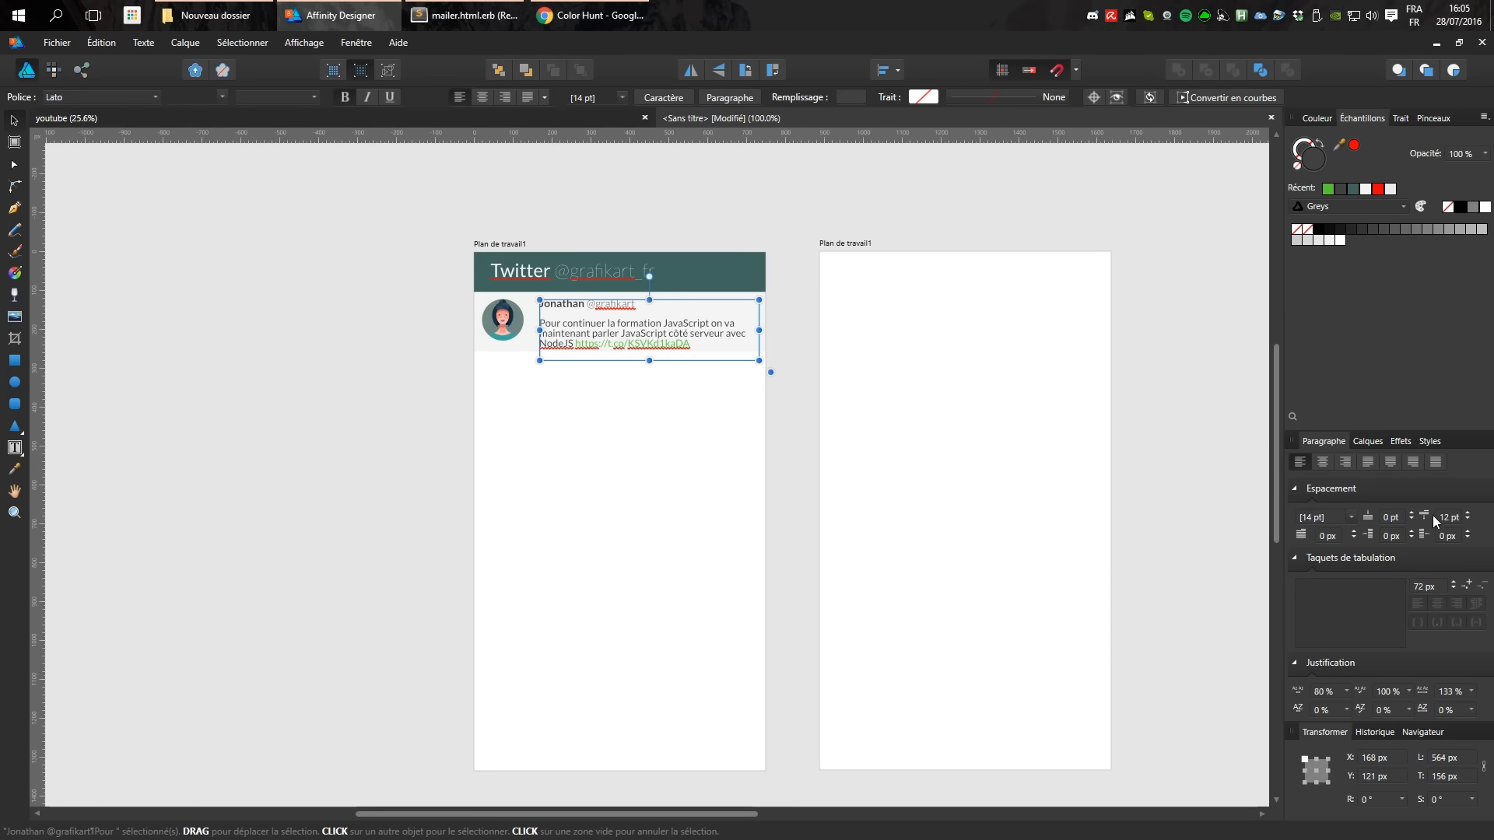
click(1468, 521)
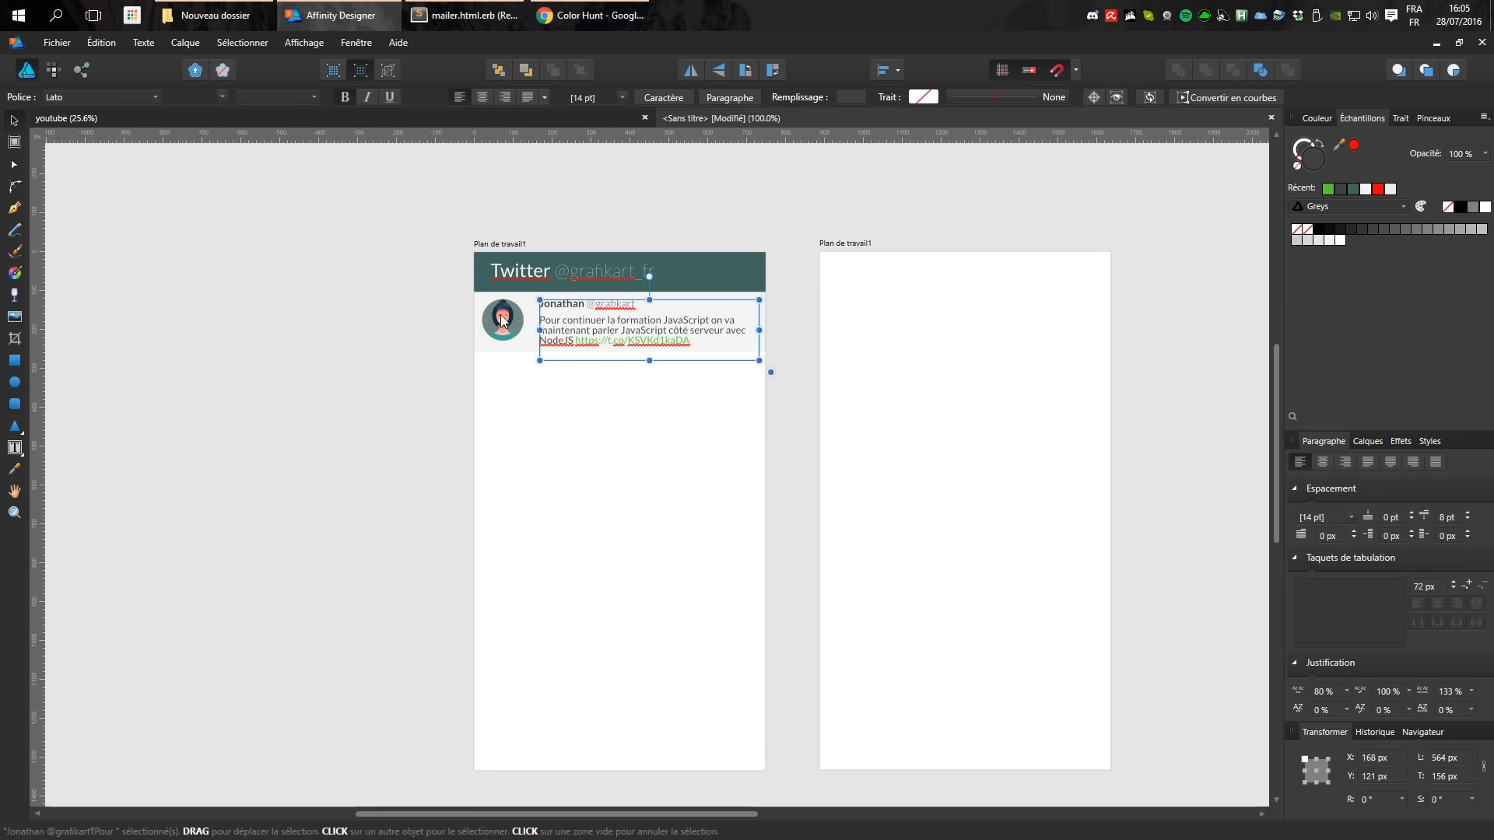
click(1467, 521)
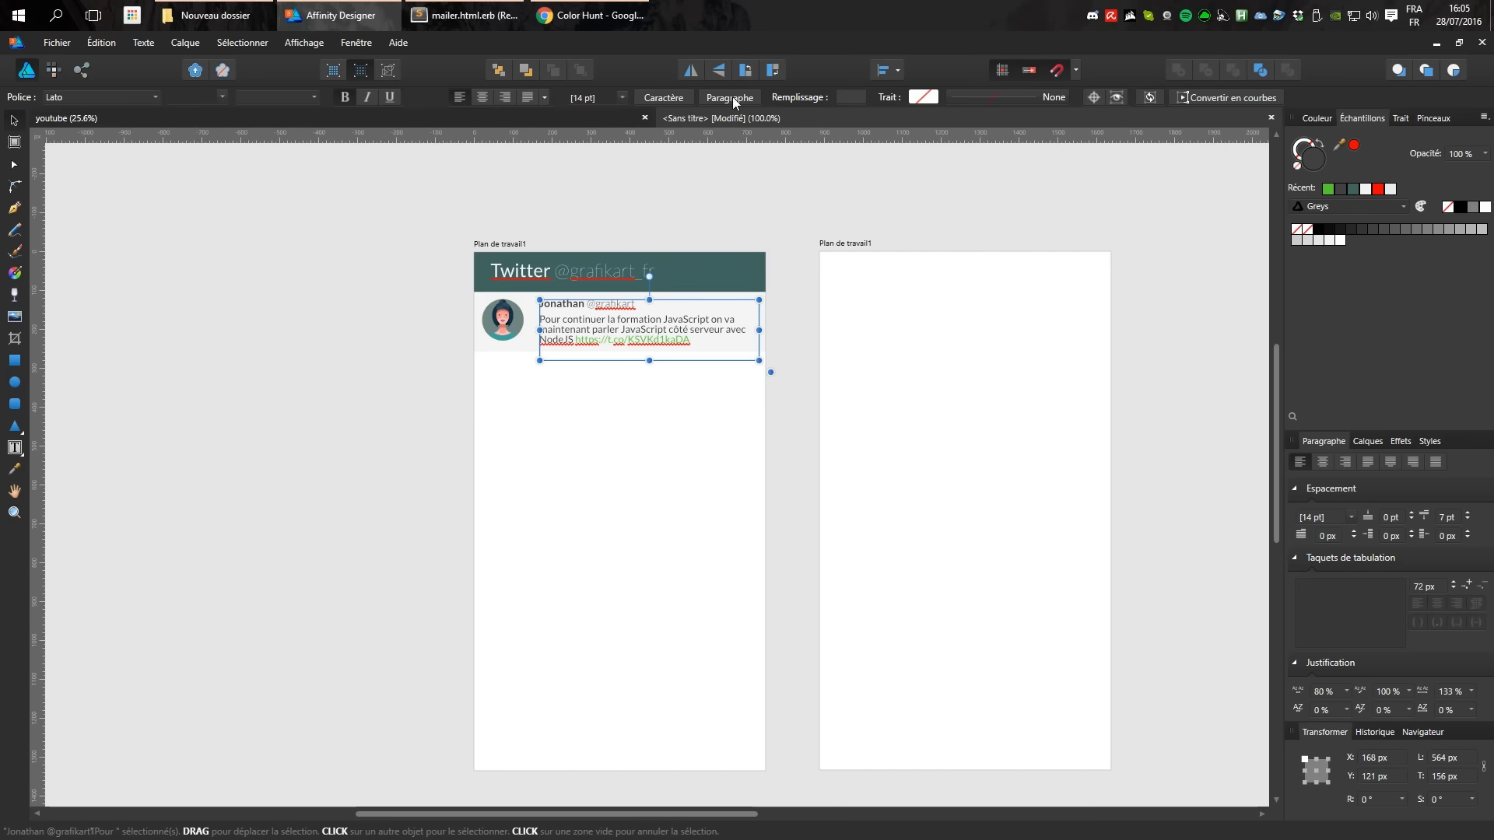
double_click(591, 321)
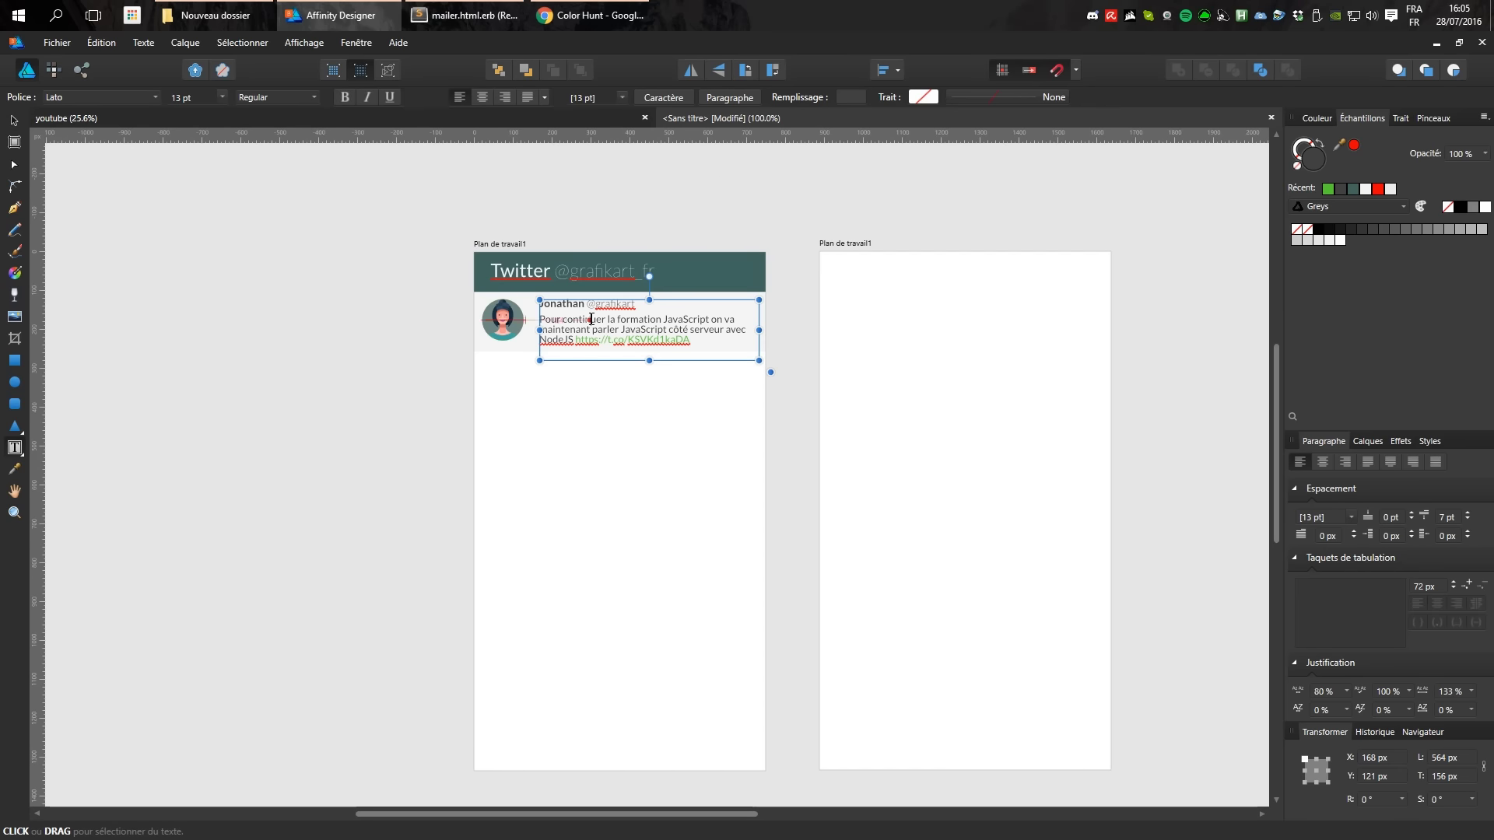
click(621, 96)
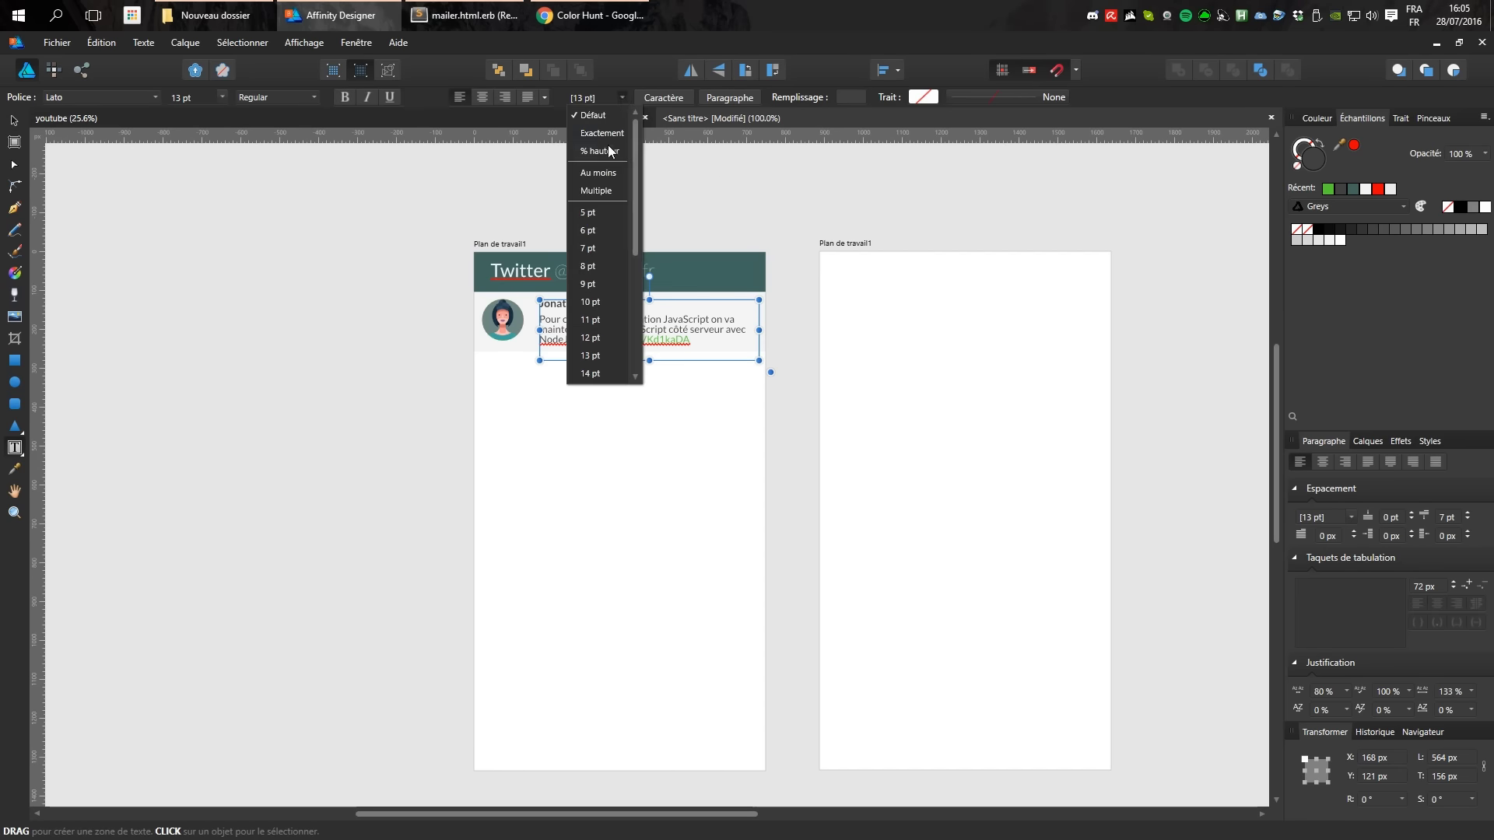
click(926, 220)
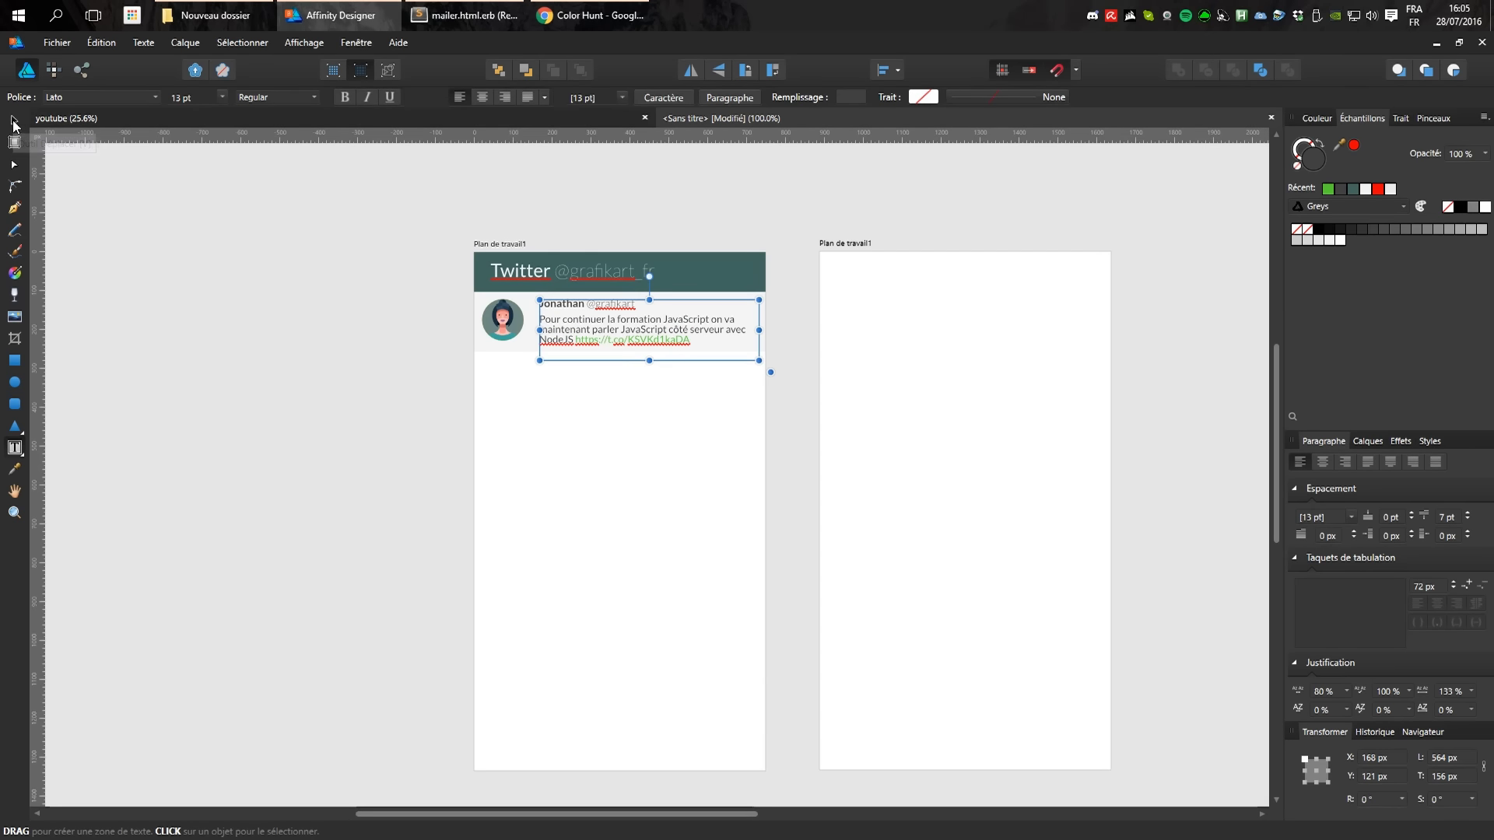
click(13, 122)
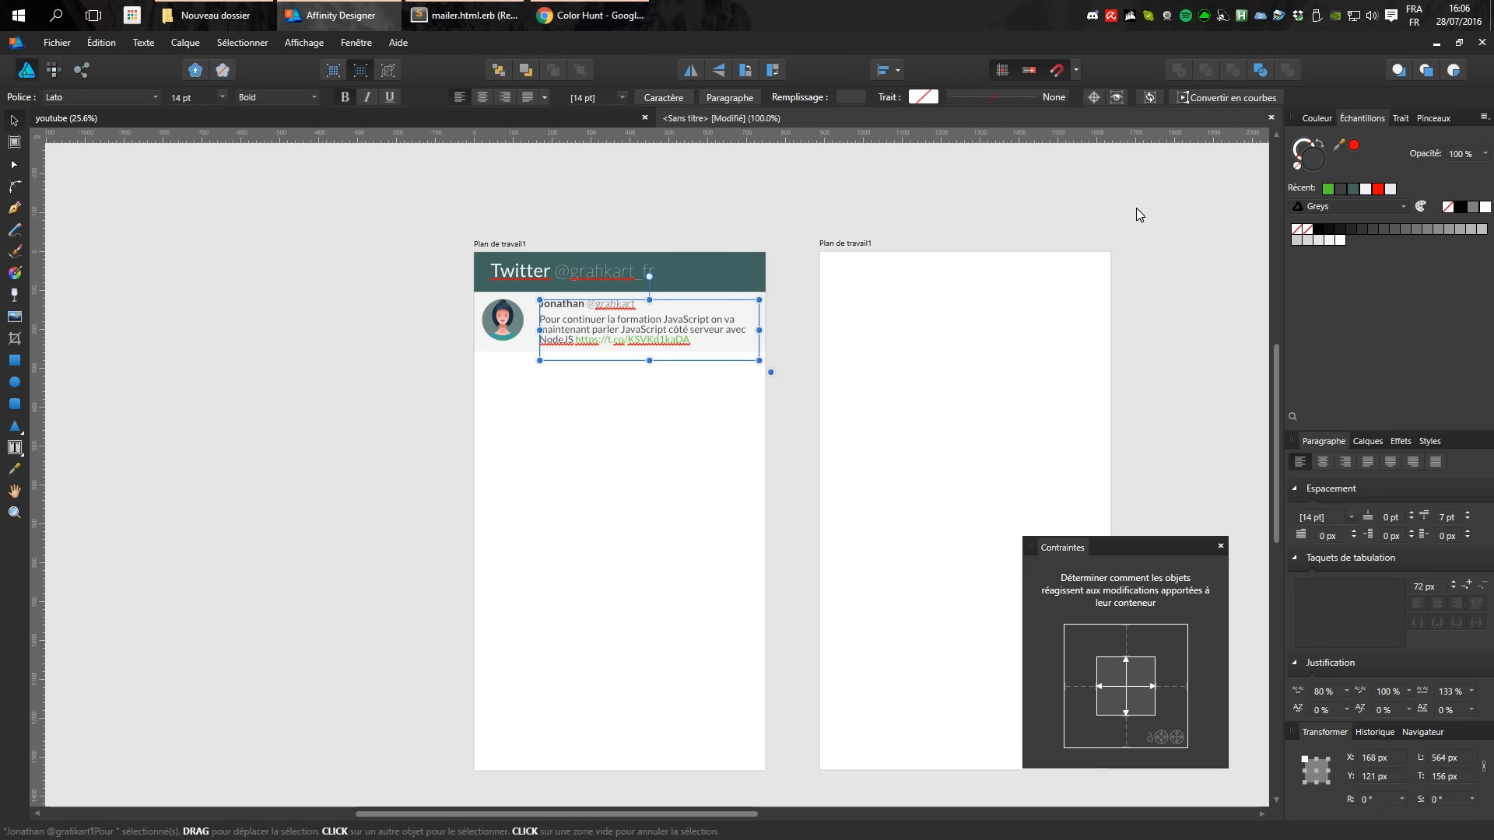
Zoom in on the tweet card, trial-shrink its height, then undo it.
click(528, 384)
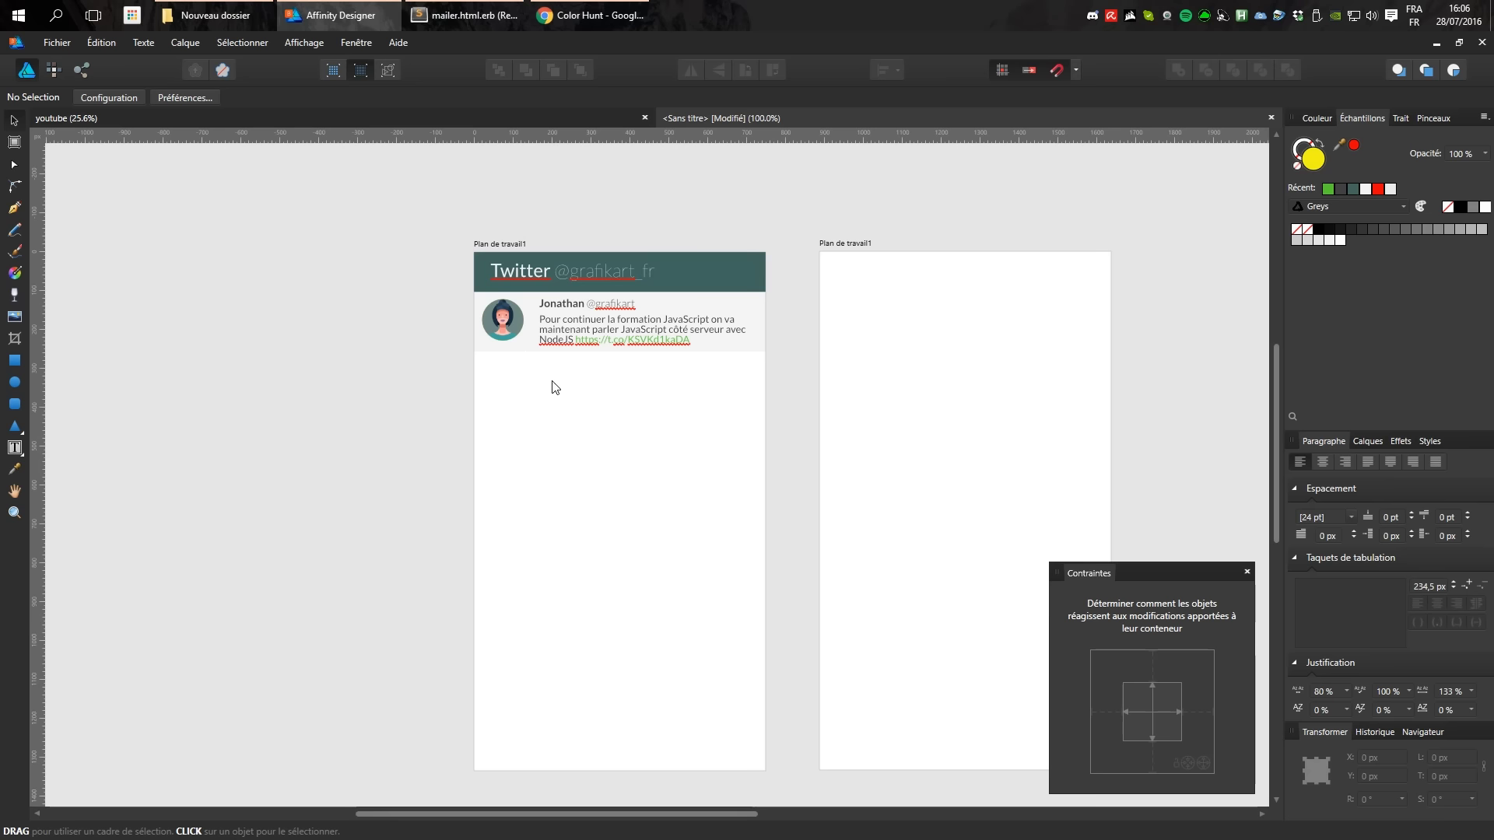
scroll(598, 387, up, 5)
scroll(554, 334, up, 2)
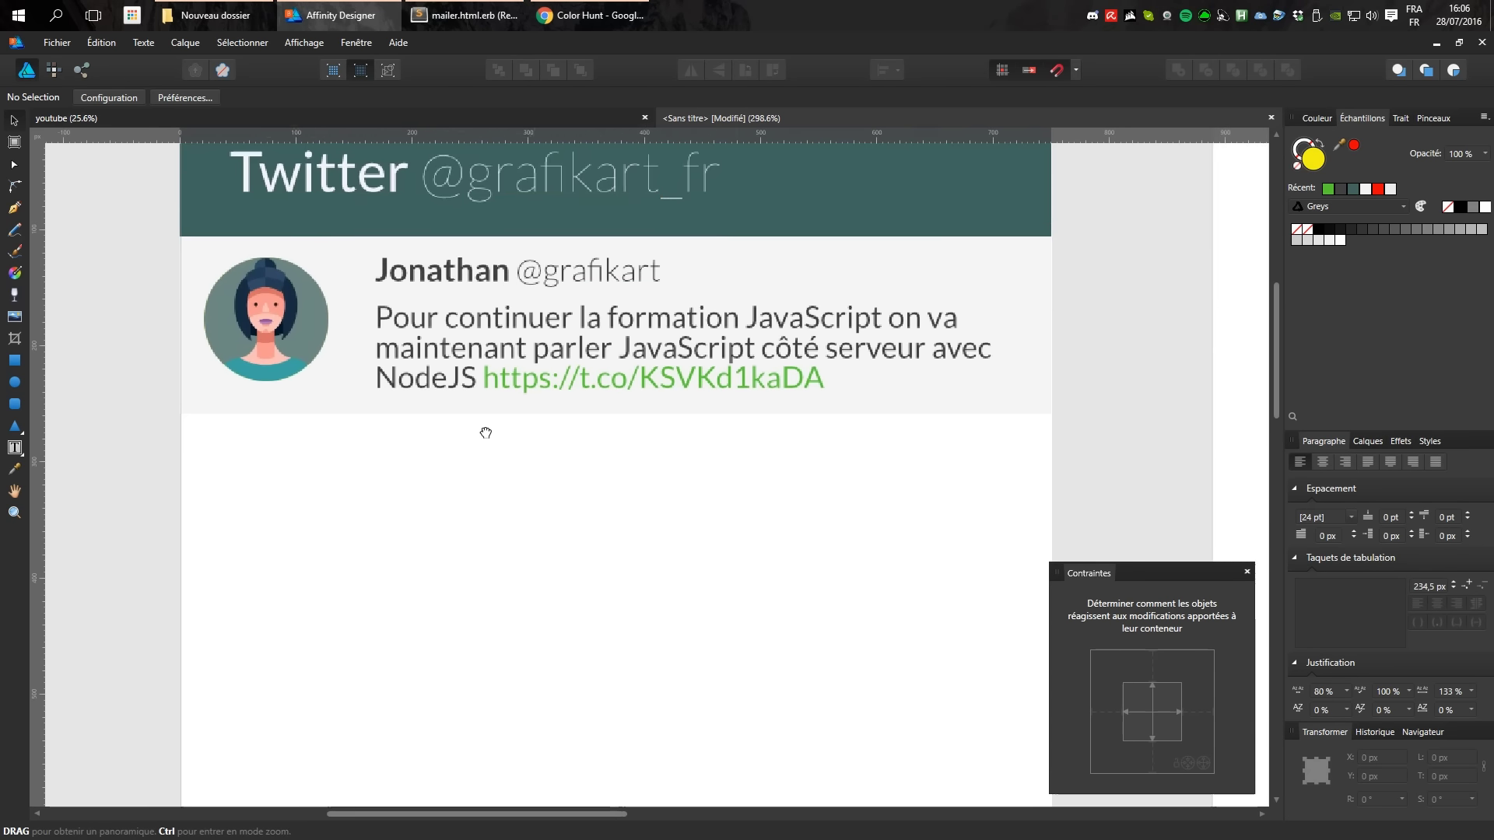
click(338, 393)
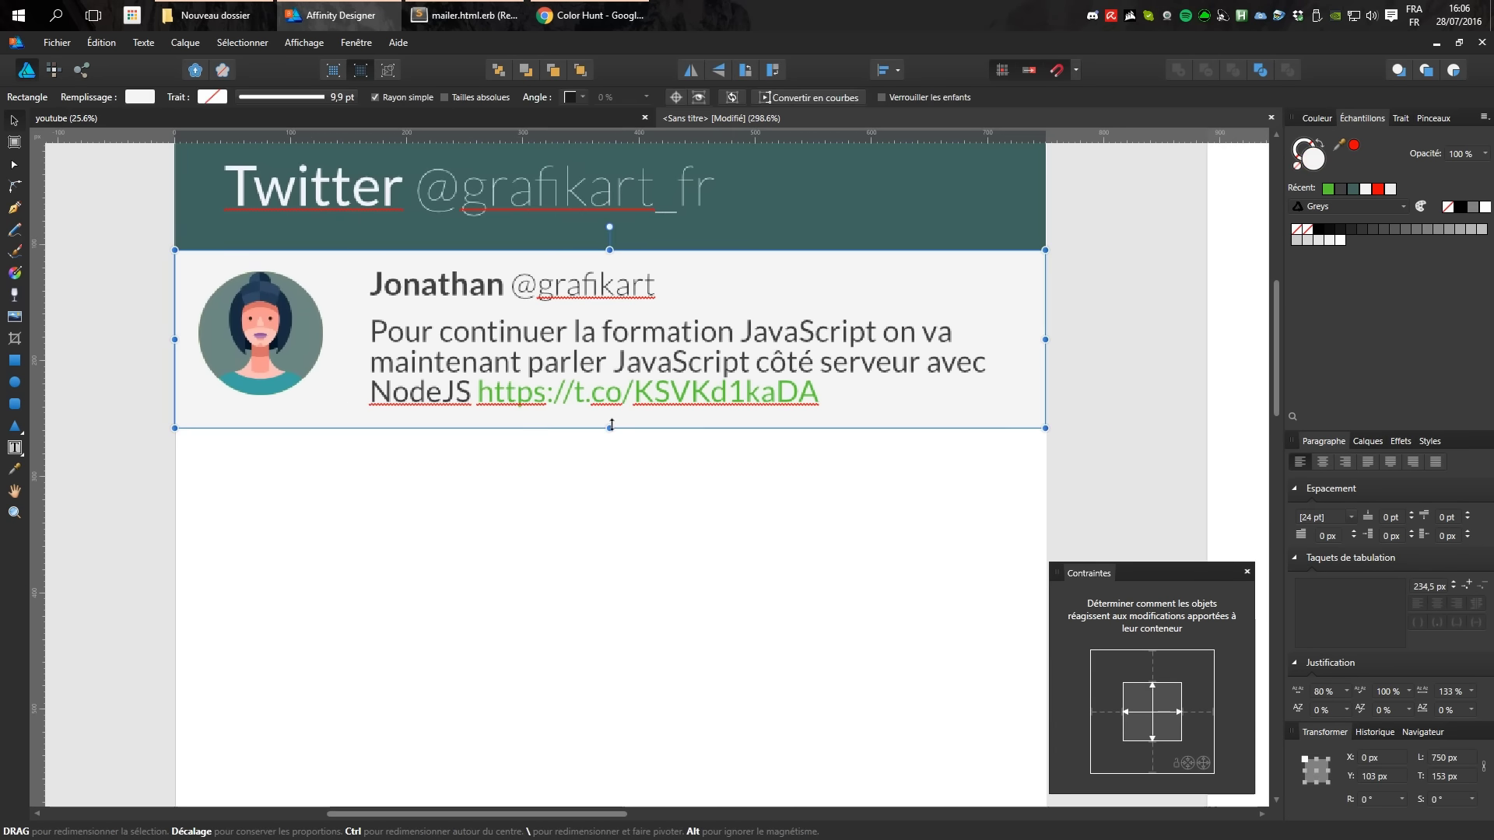
drag(609, 428, 612, 346)
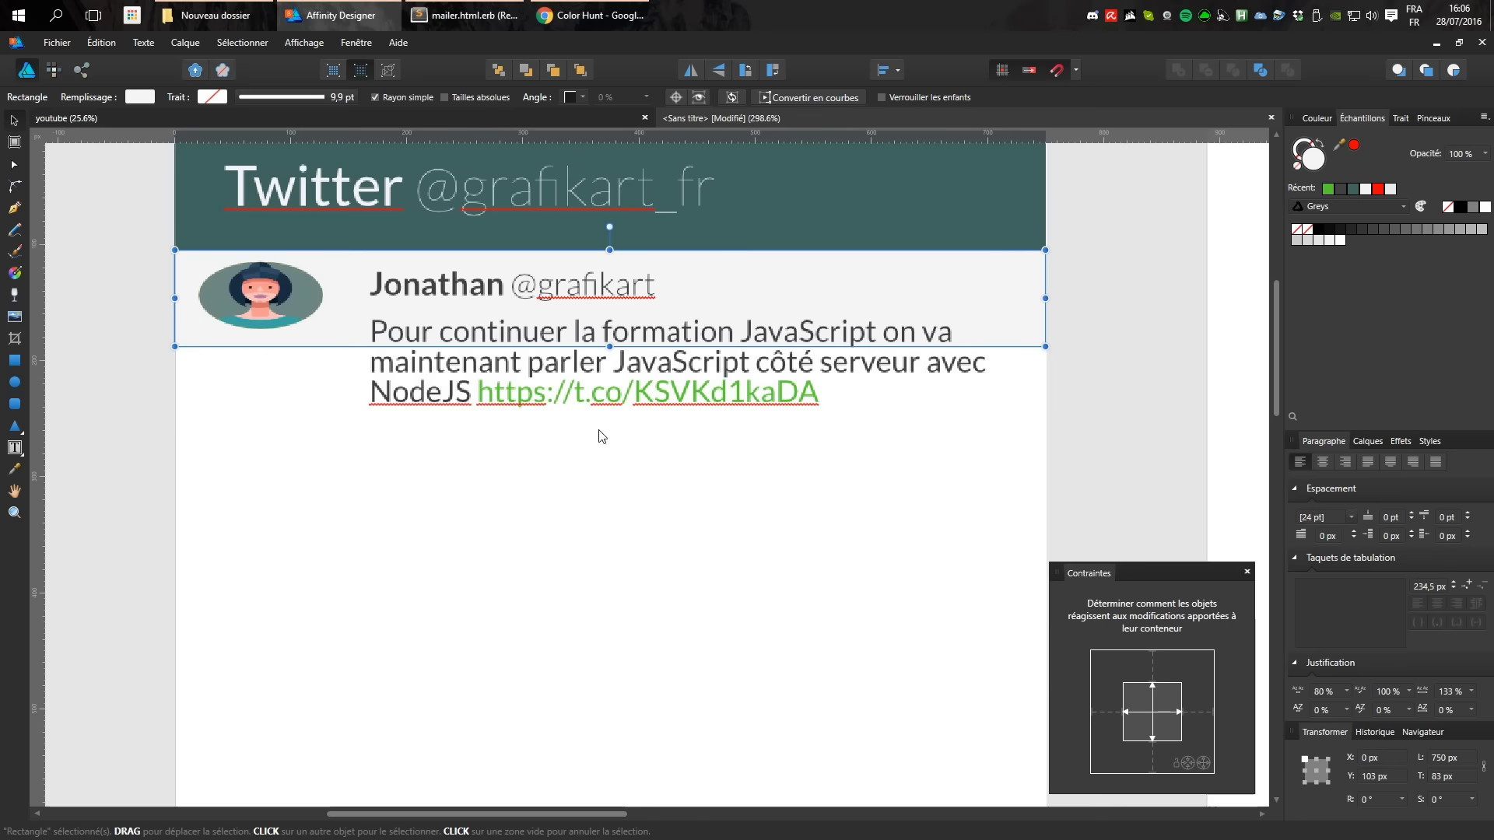
key(ctrl+z)
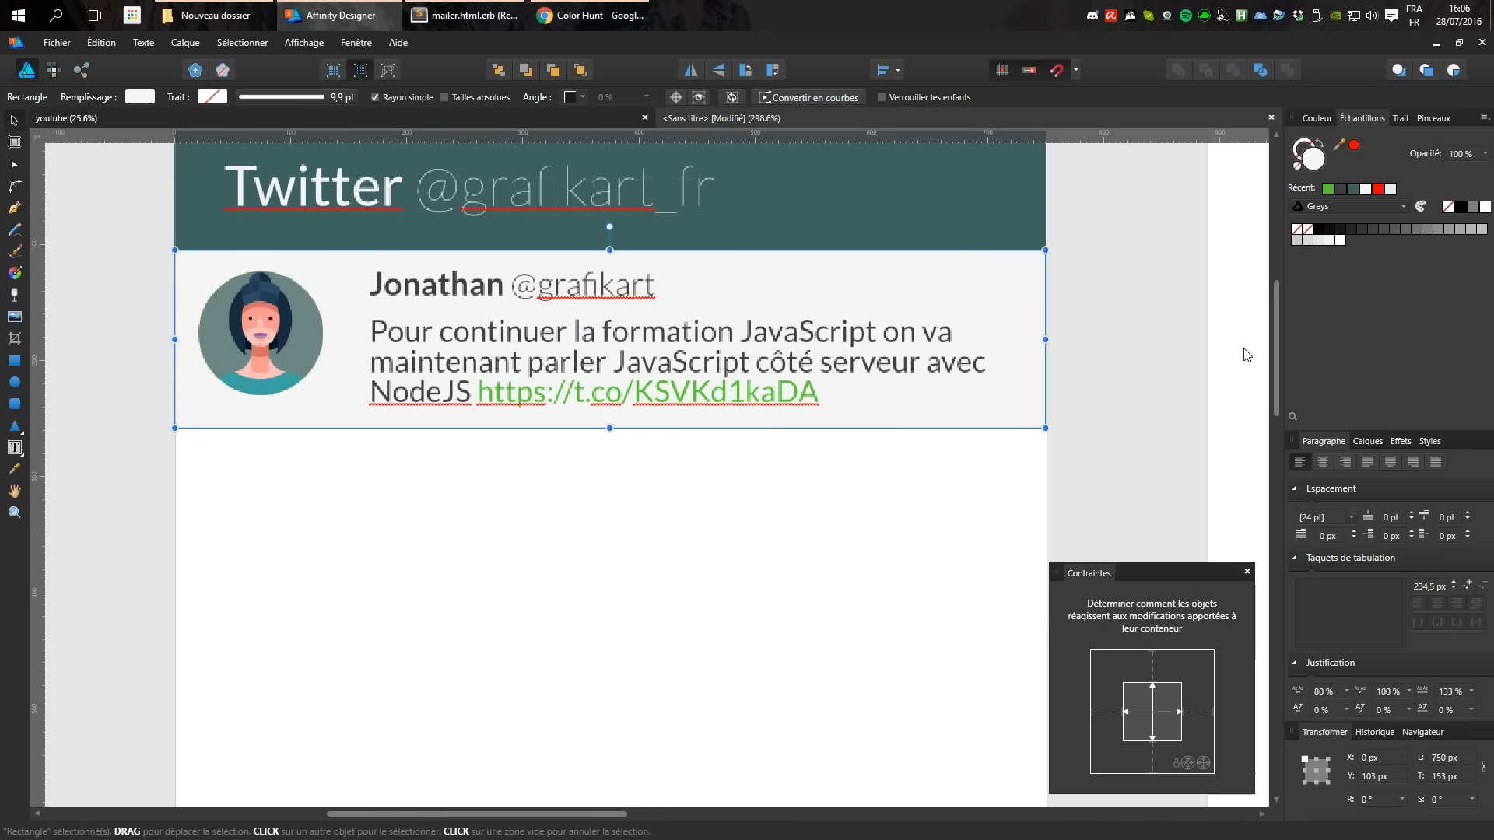
Nest the tweet text inside the card rectangle and pin it to both card sides.
click(1368, 441)
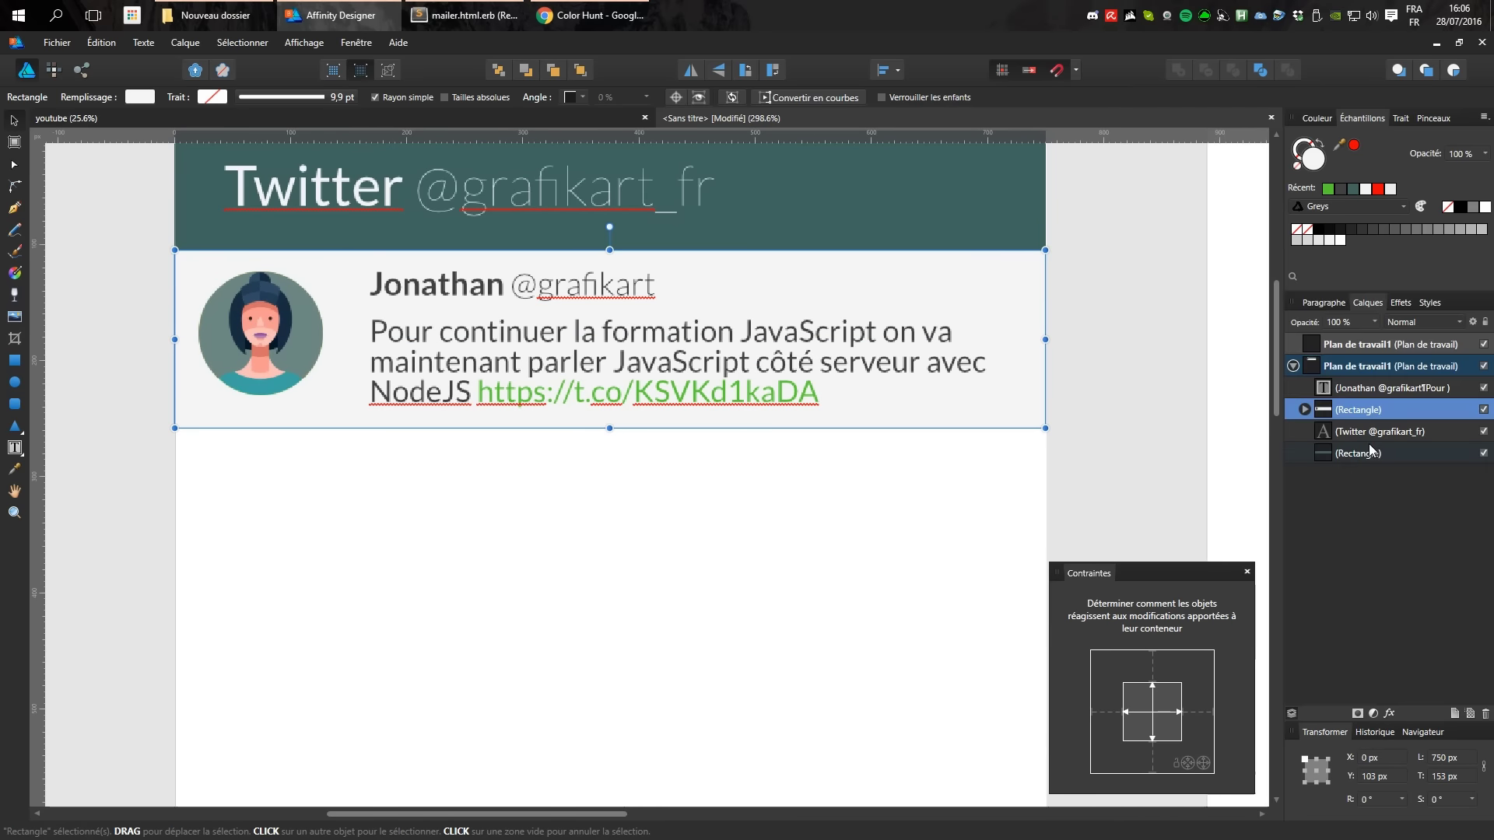
click(1305, 409)
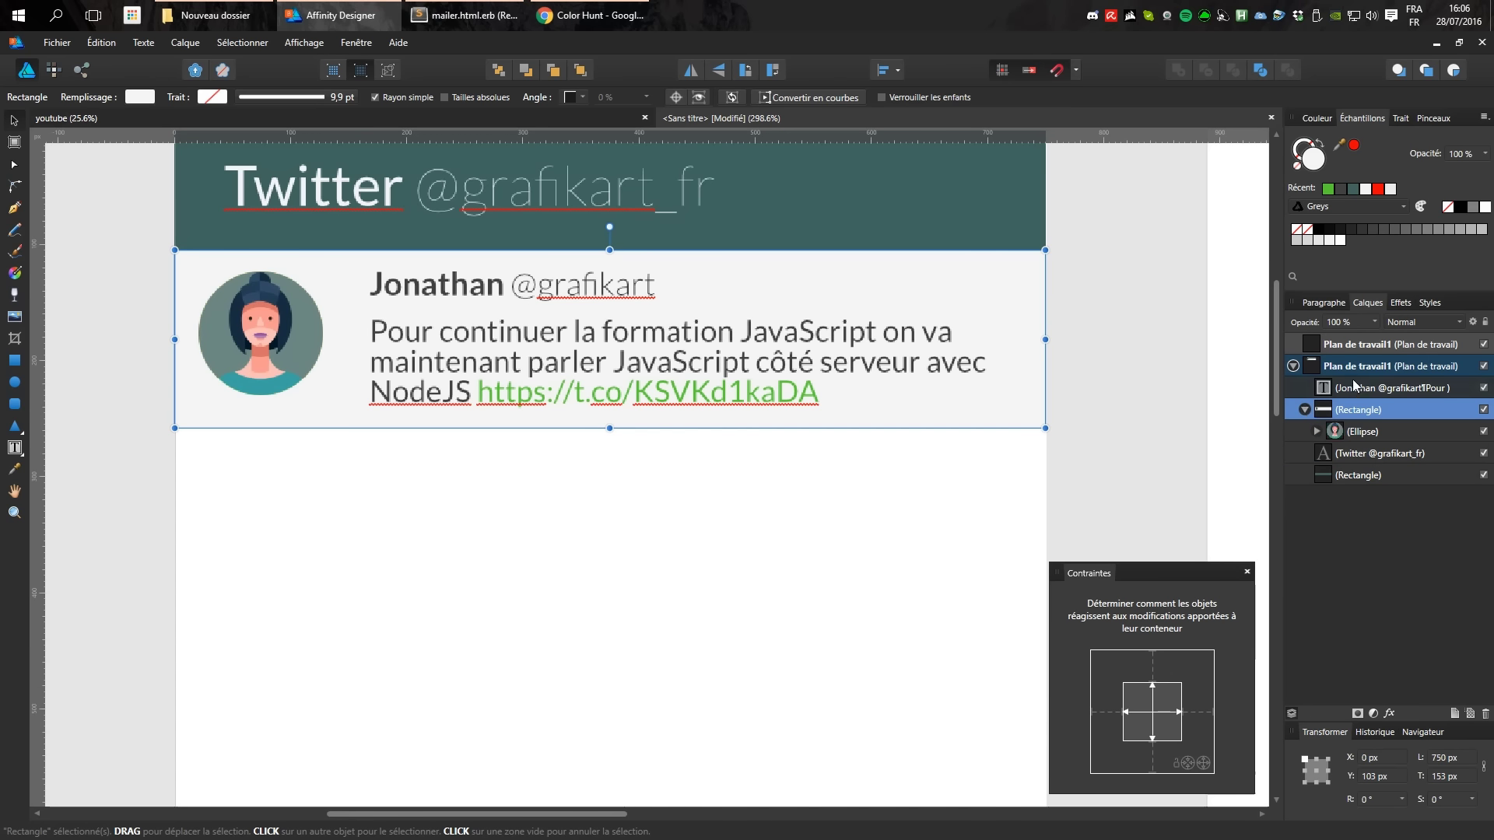
click(1357, 388)
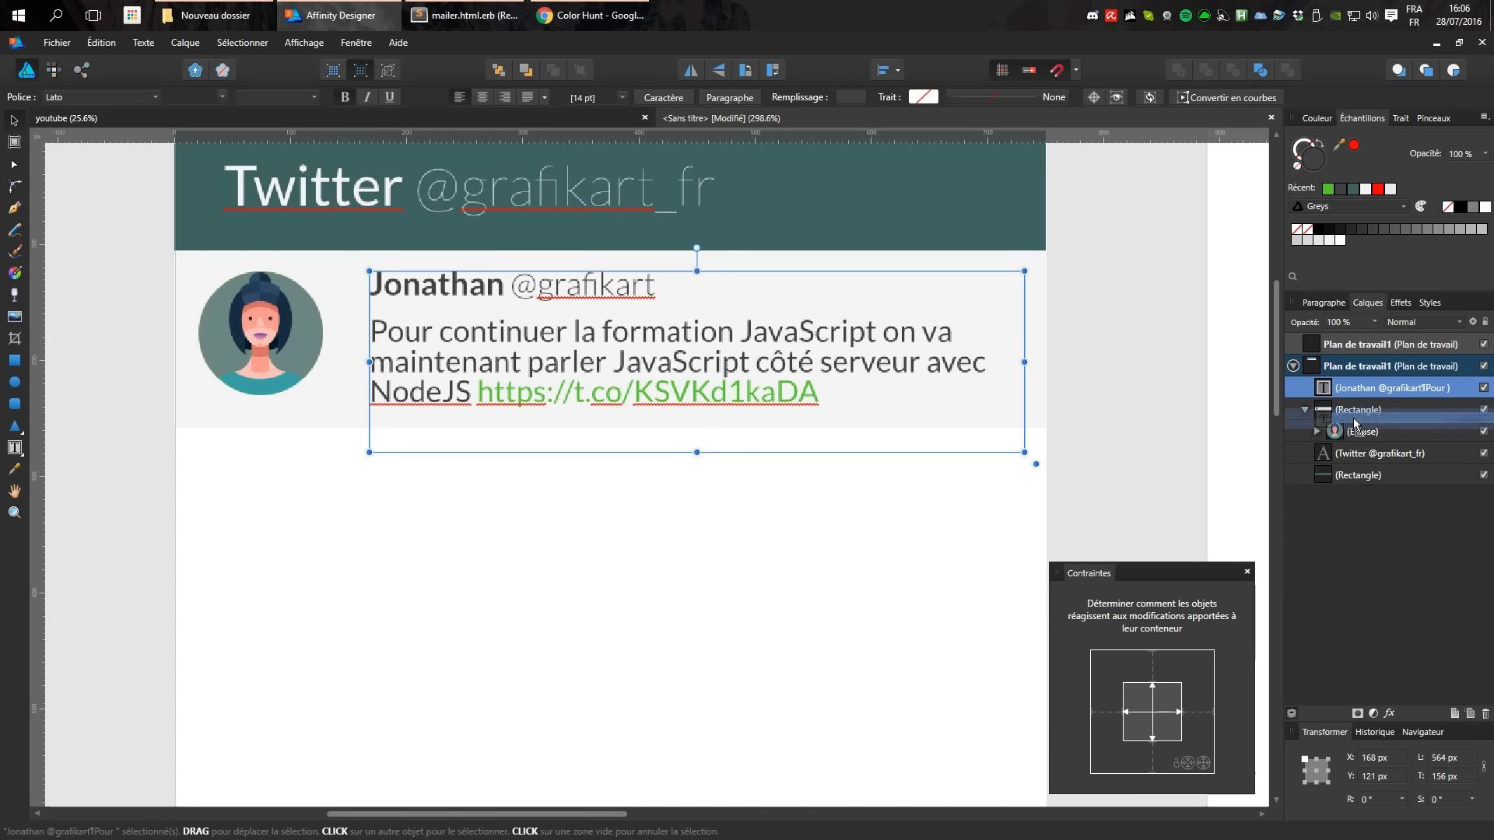
drag(1339, 389, 1373, 428)
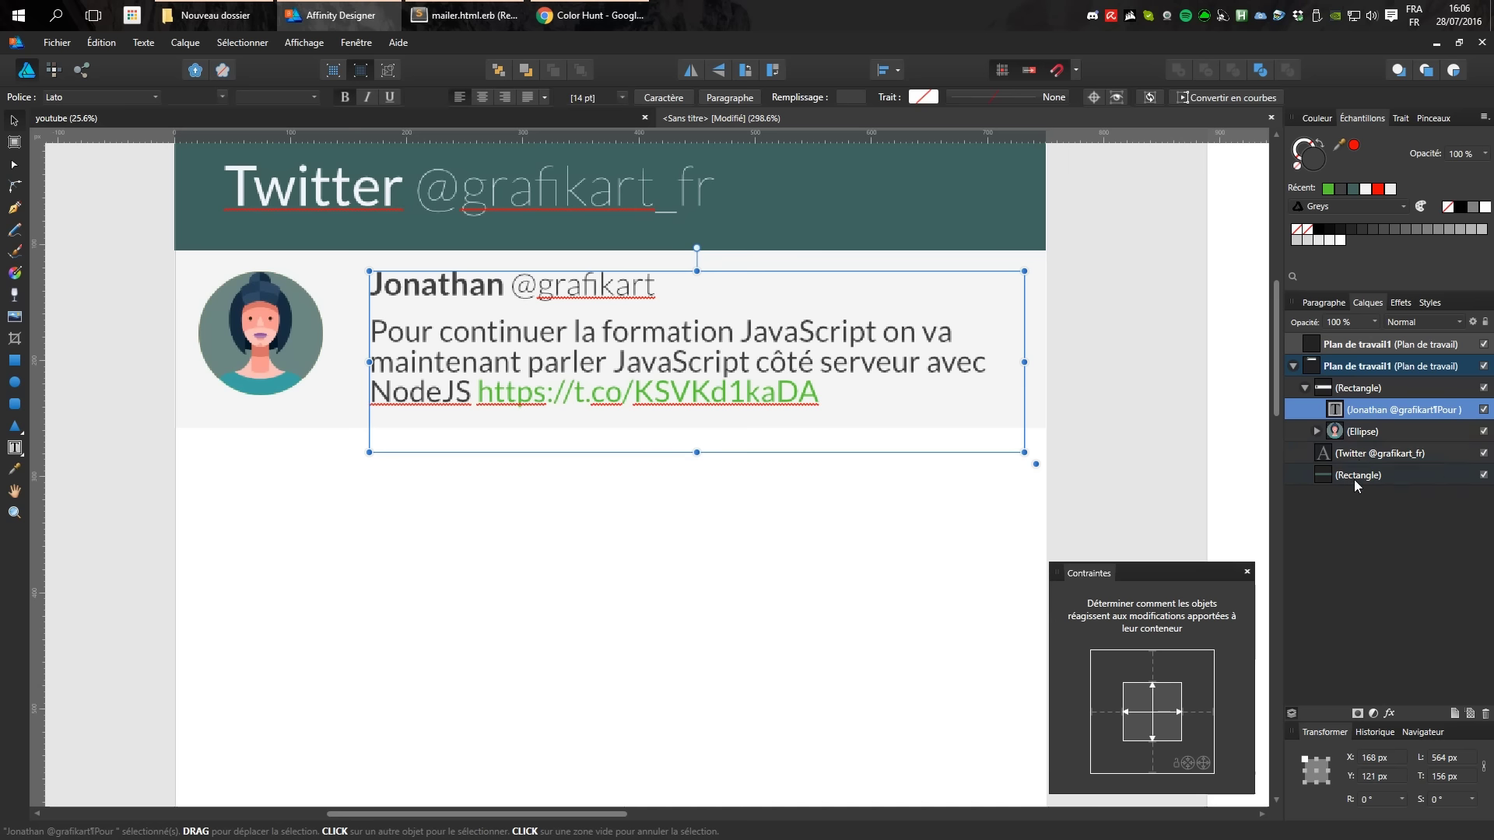
click(1360, 432)
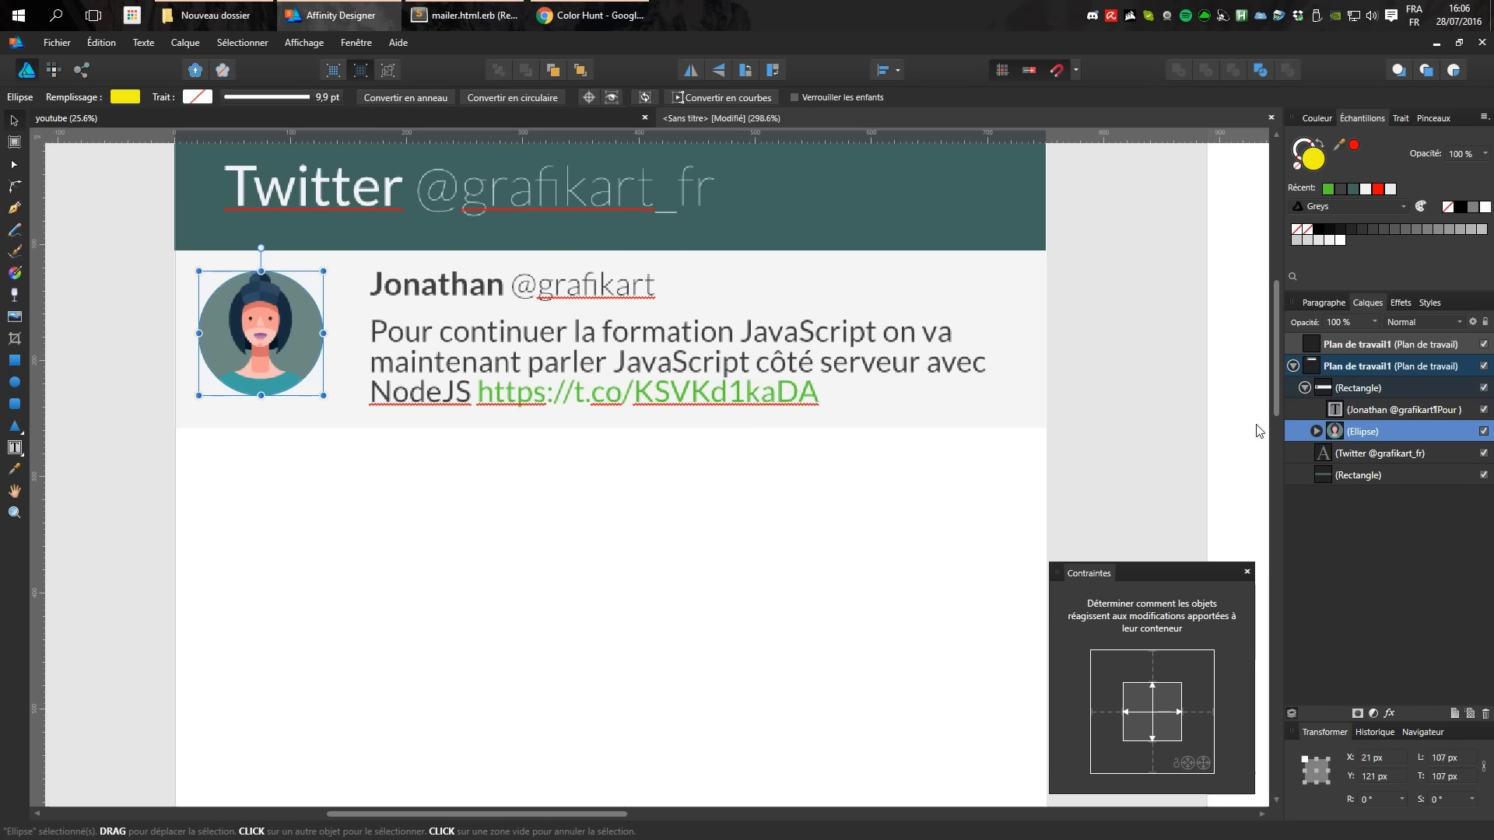
click(1350, 412)
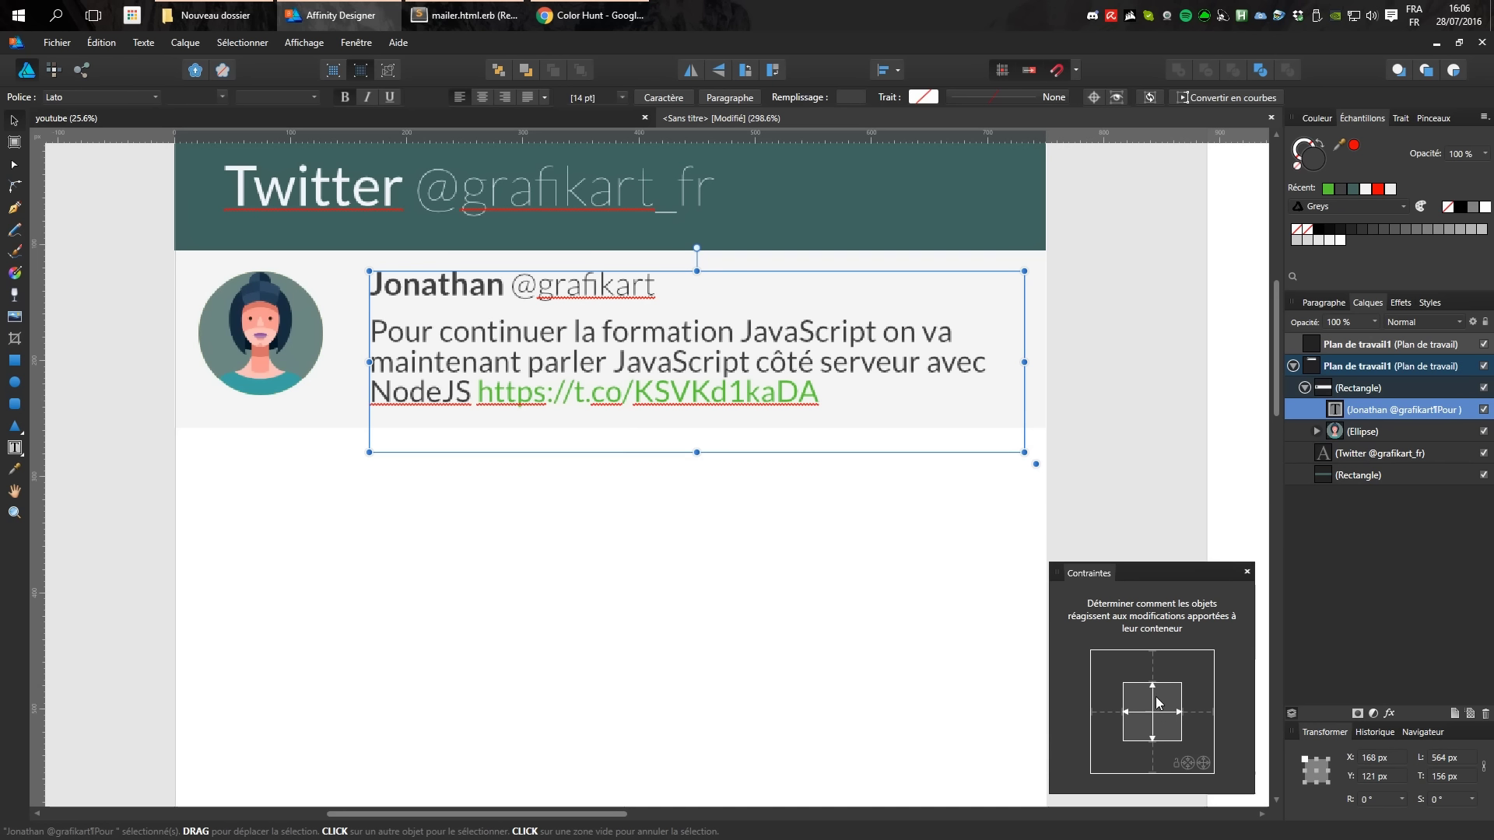
click(1201, 711)
click(1103, 711)
Anchor the avatar ellipse left and top, with horizontal stretch turned off.
click(1348, 433)
click(1154, 711)
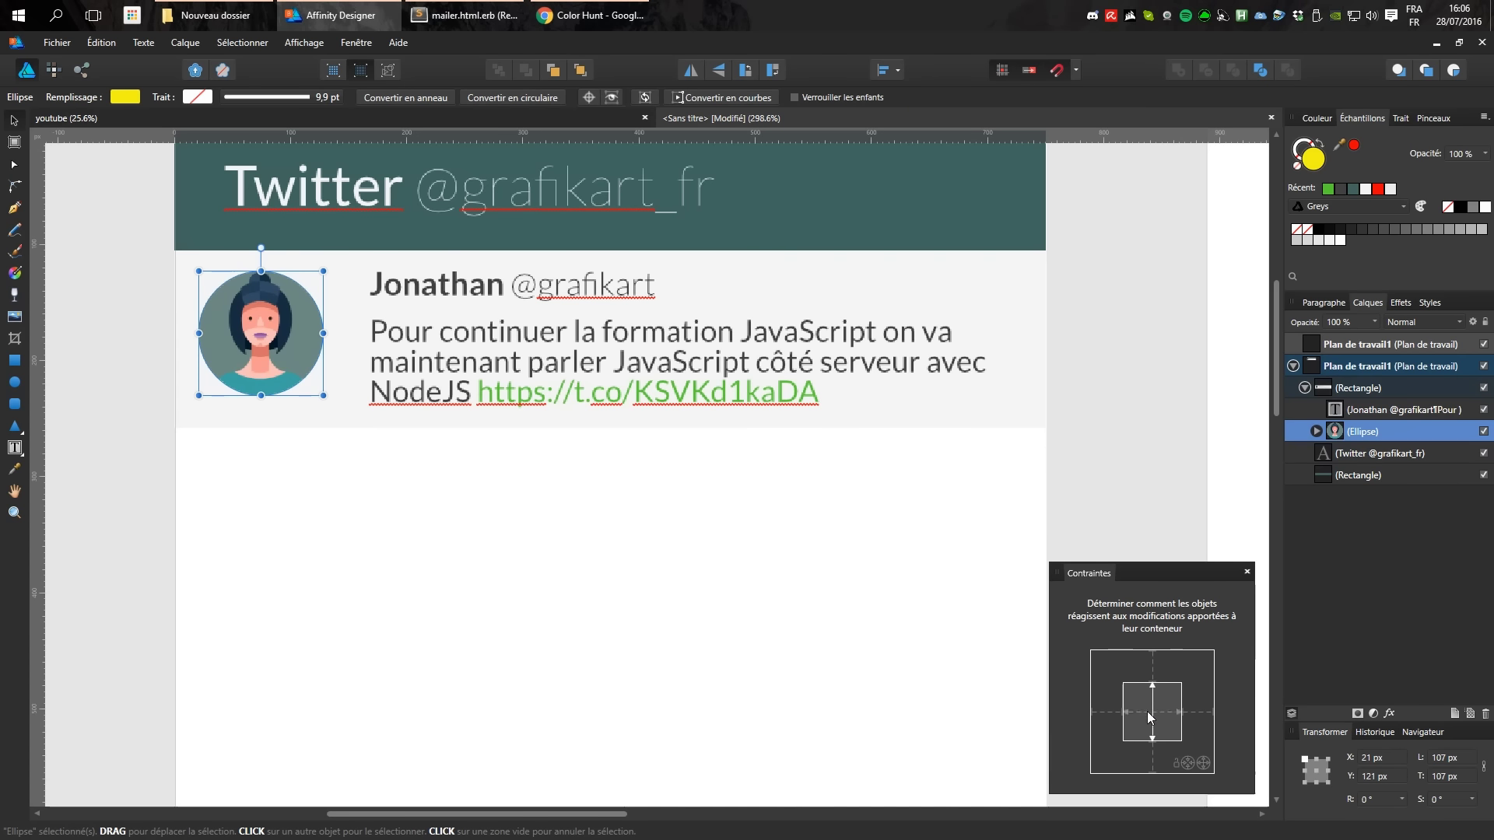
click(1107, 711)
click(1152, 666)
click(864, 497)
click(908, 398)
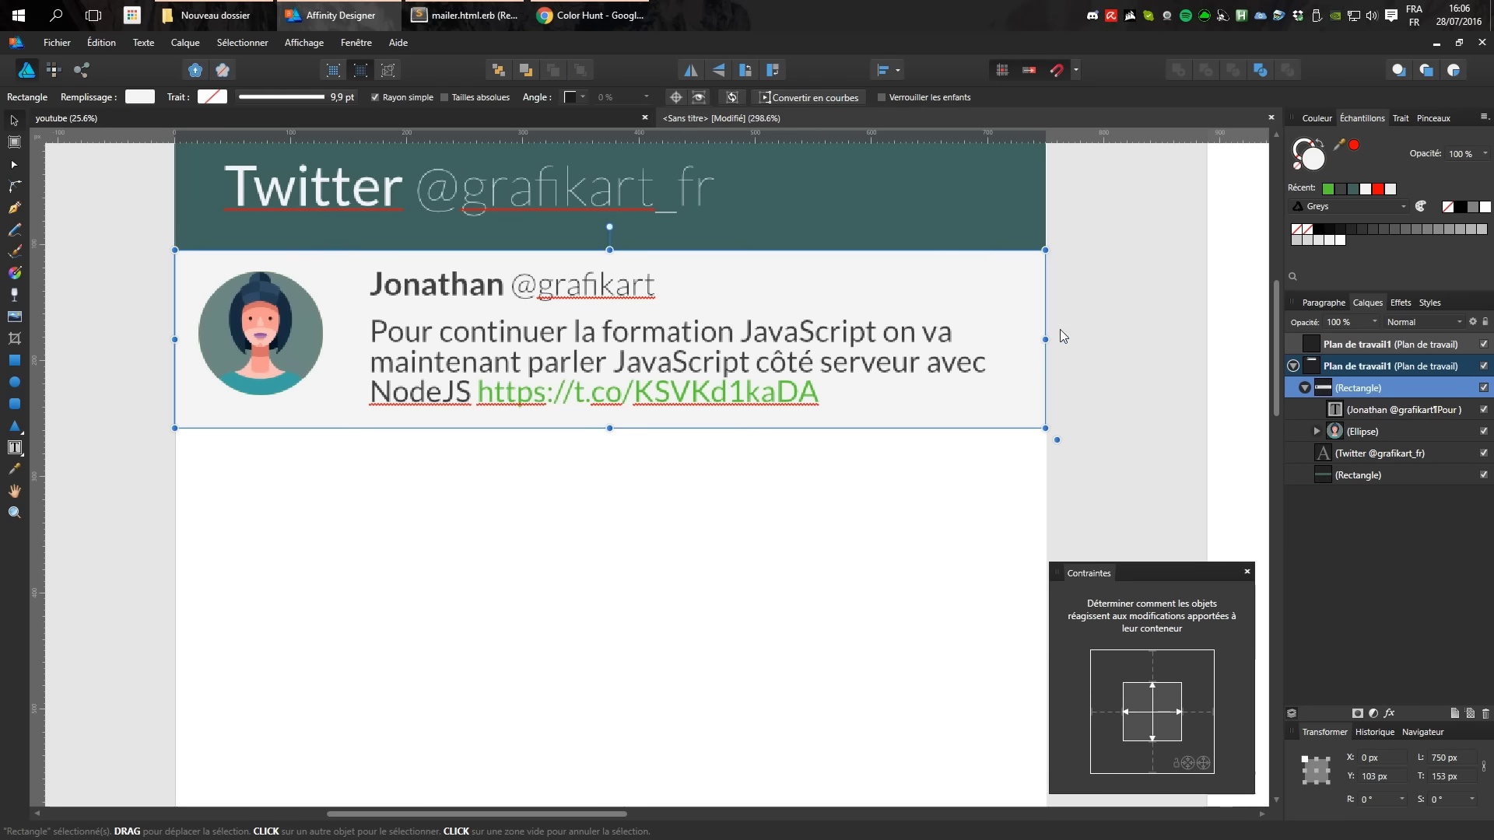
Test the card's constraints by resizing, leaving it 750 px wide and about 162 px tall.
mouse_move(1044, 339)
mouse_down()
mouse_move(697, 382)
mouse_move(1081, 393)
mouse_move(1045, 394)
mouse_up()
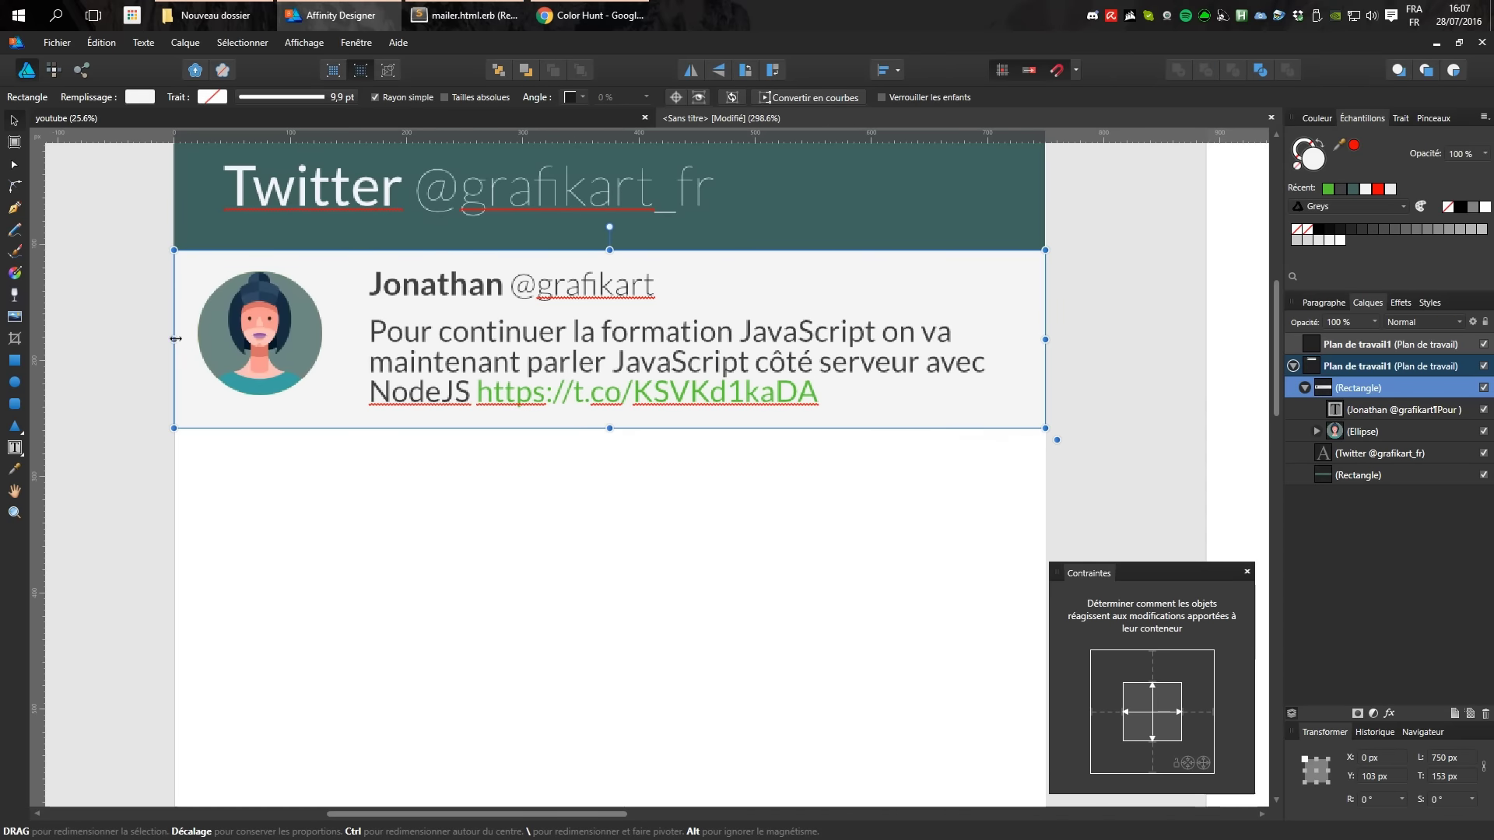
mouse_move(173, 339)
mouse_down()
mouse_move(360, 339)
mouse_move(168, 337)
mouse_up()
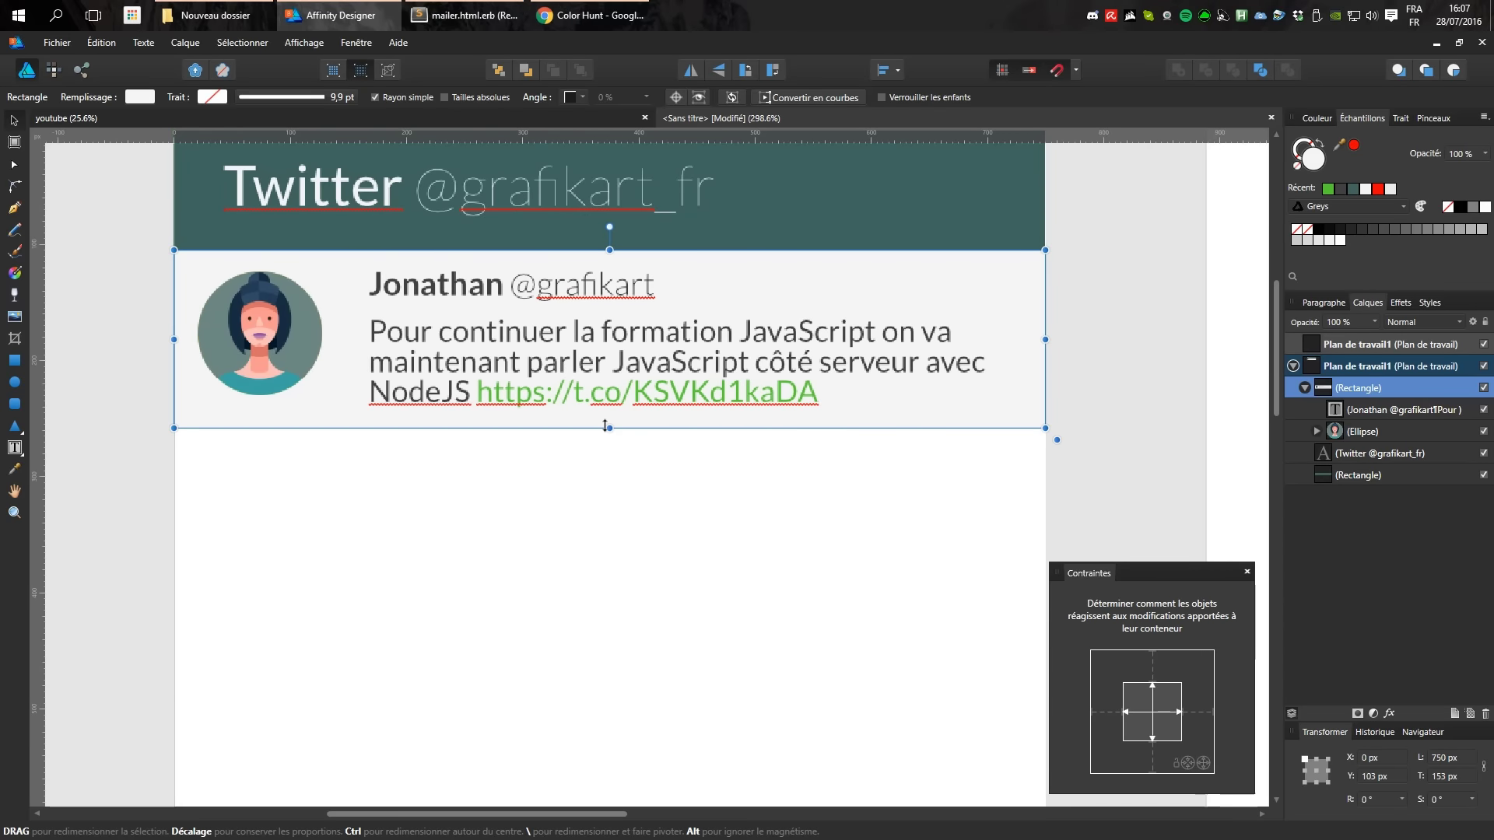
mouse_move(604, 428)
mouse_down()
mouse_move(601, 462)
mouse_move(604, 437)
mouse_up()
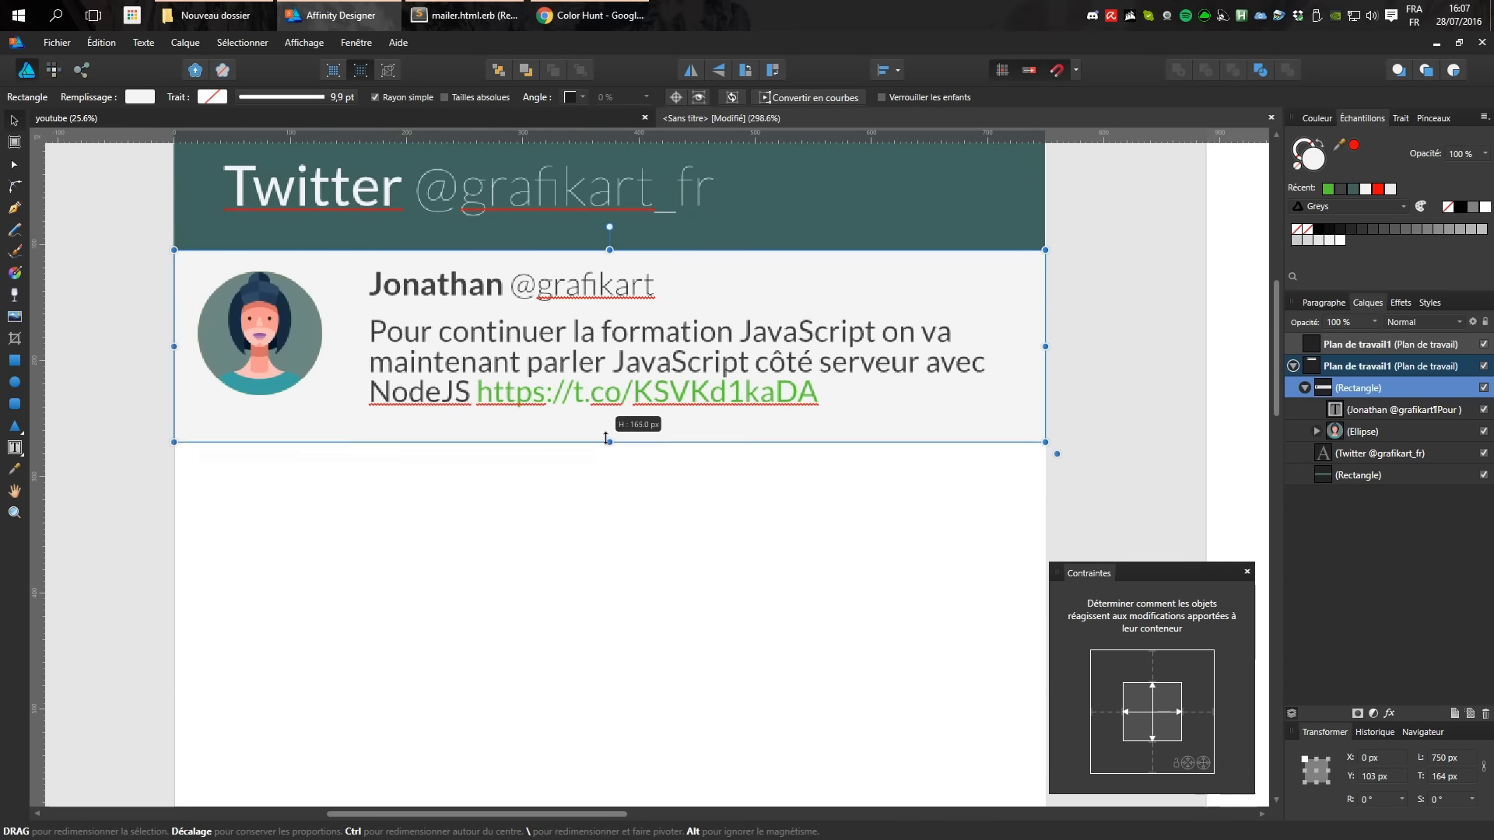
mouse_move(175, 343)
mouse_down()
mouse_move(224, 342)
mouse_move(174, 343)
mouse_up()
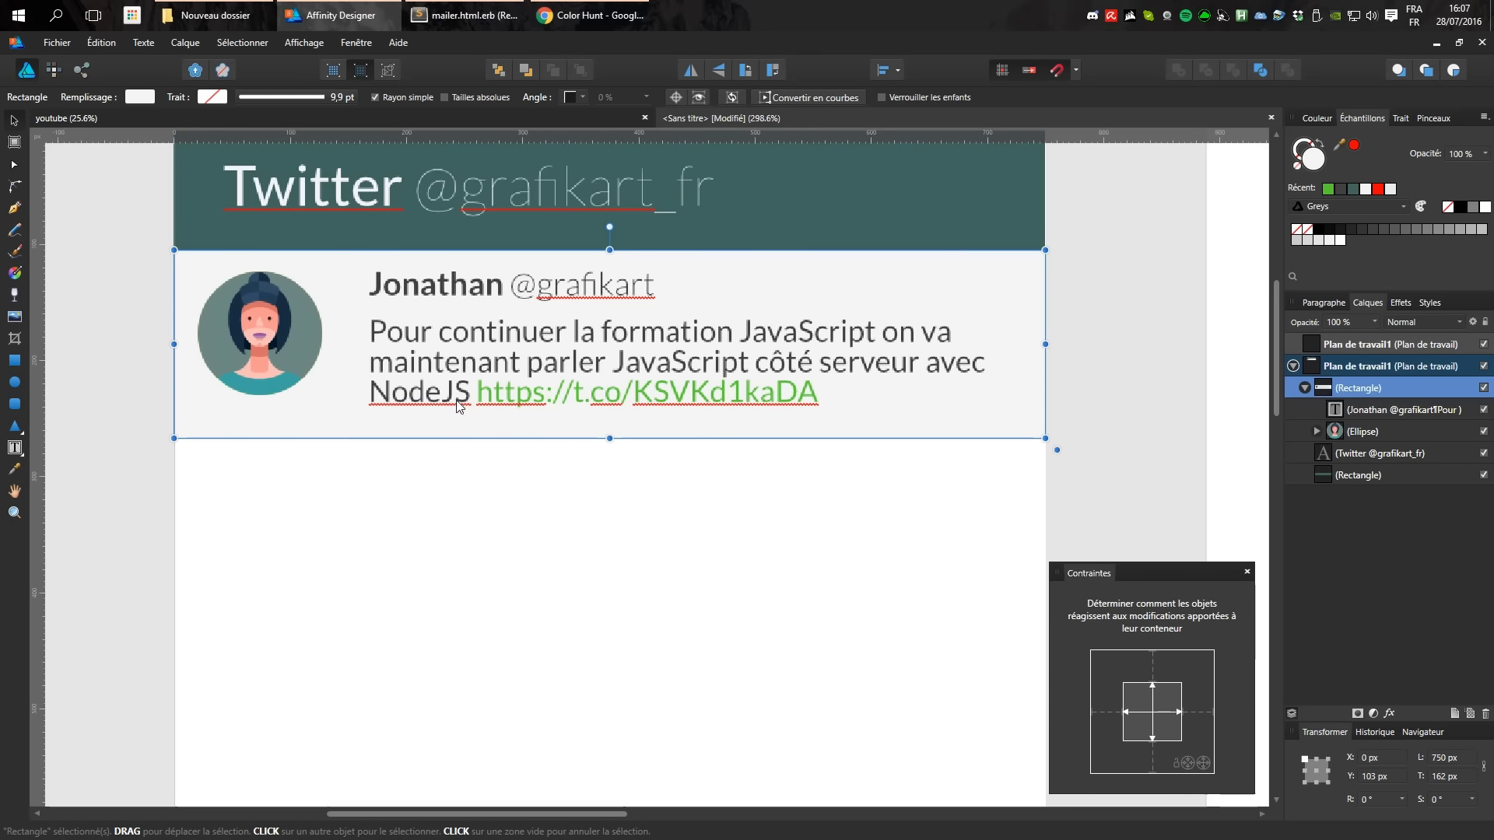
click(456, 514)
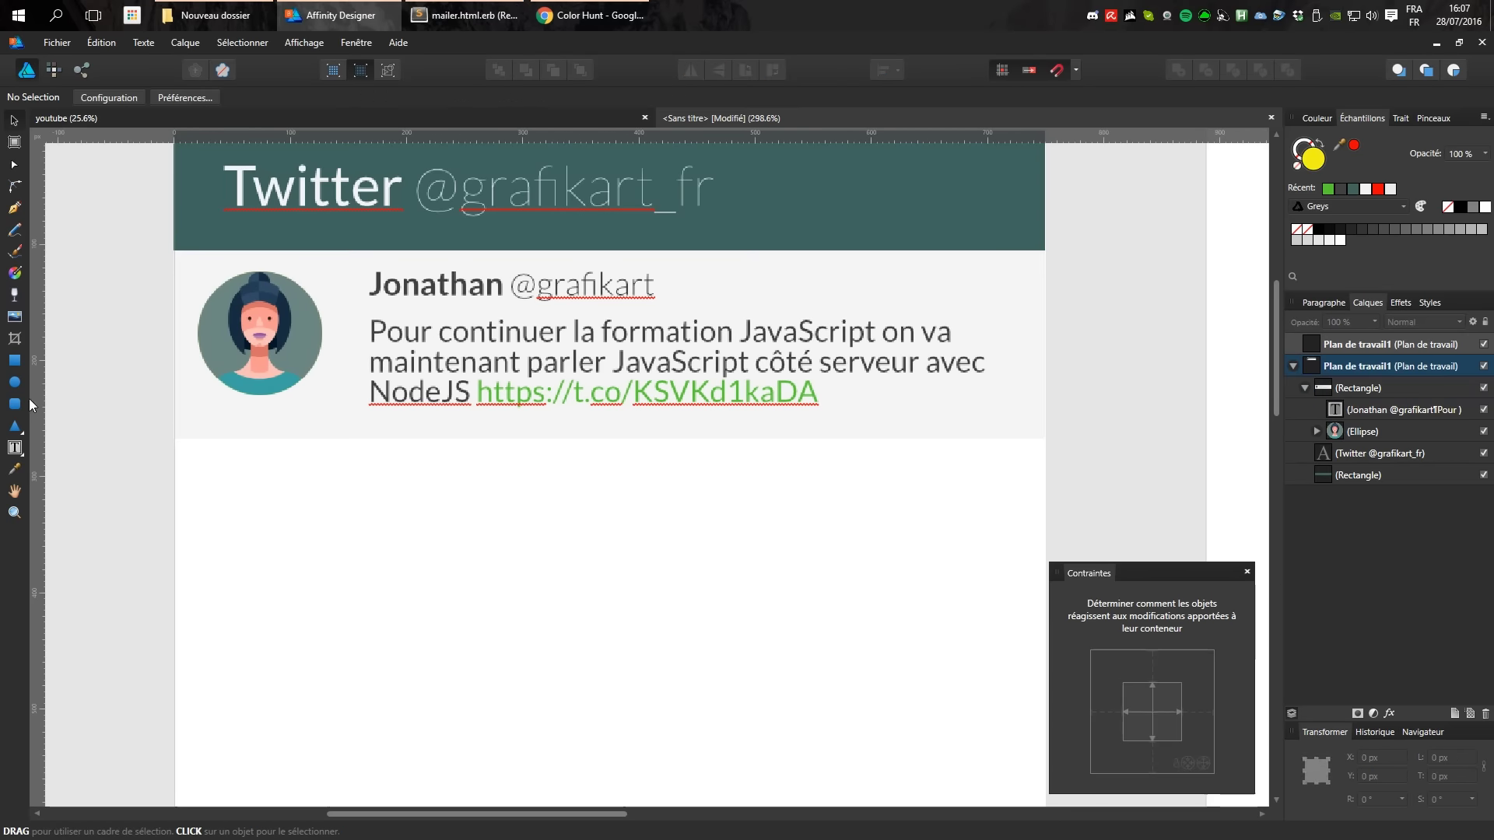
Draw a thin bar along the card's bottom and nest it inside the card group.
click(14, 361)
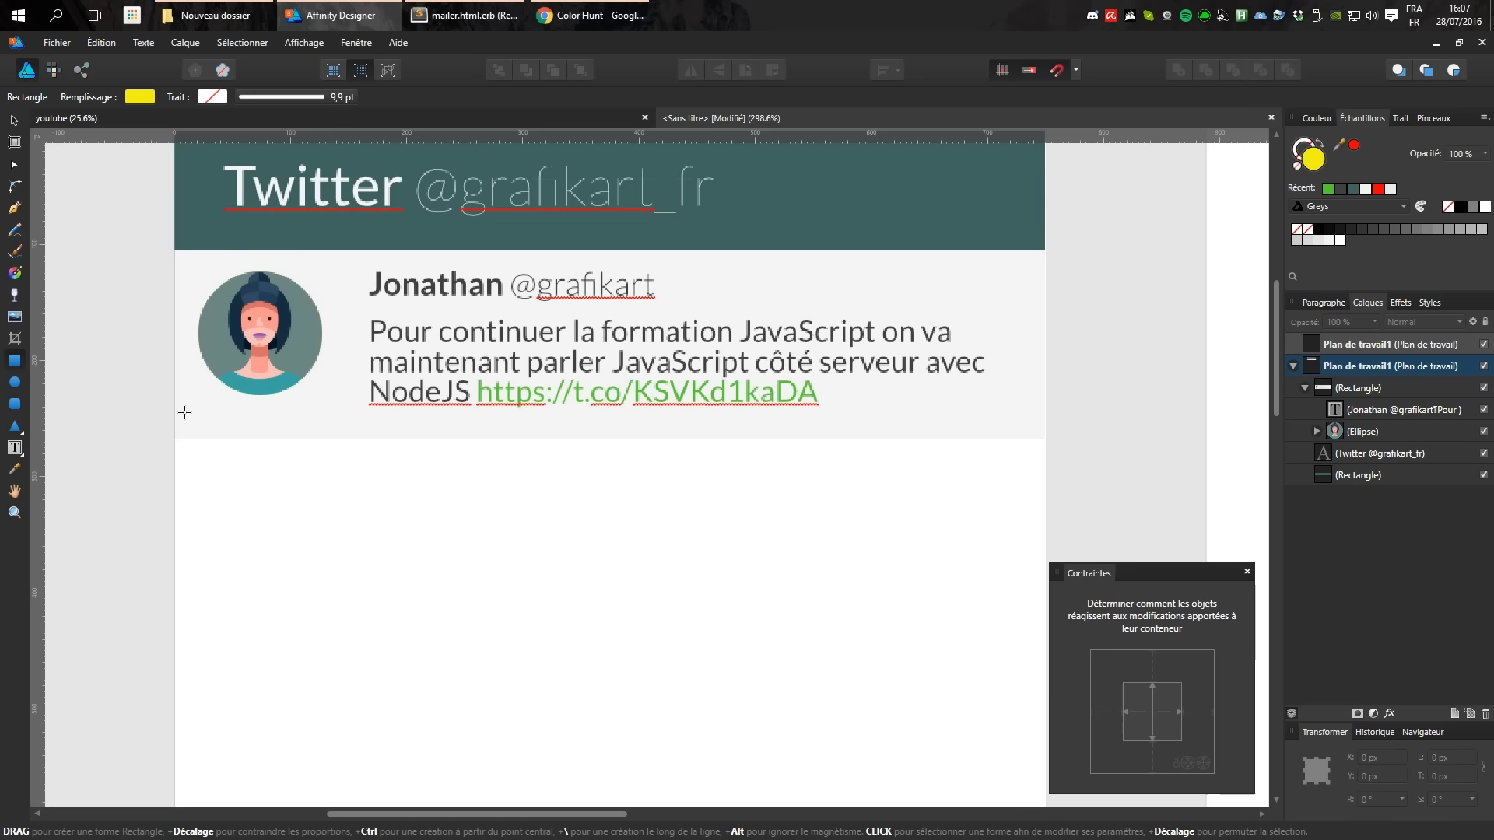
drag(172, 429, 1045, 437)
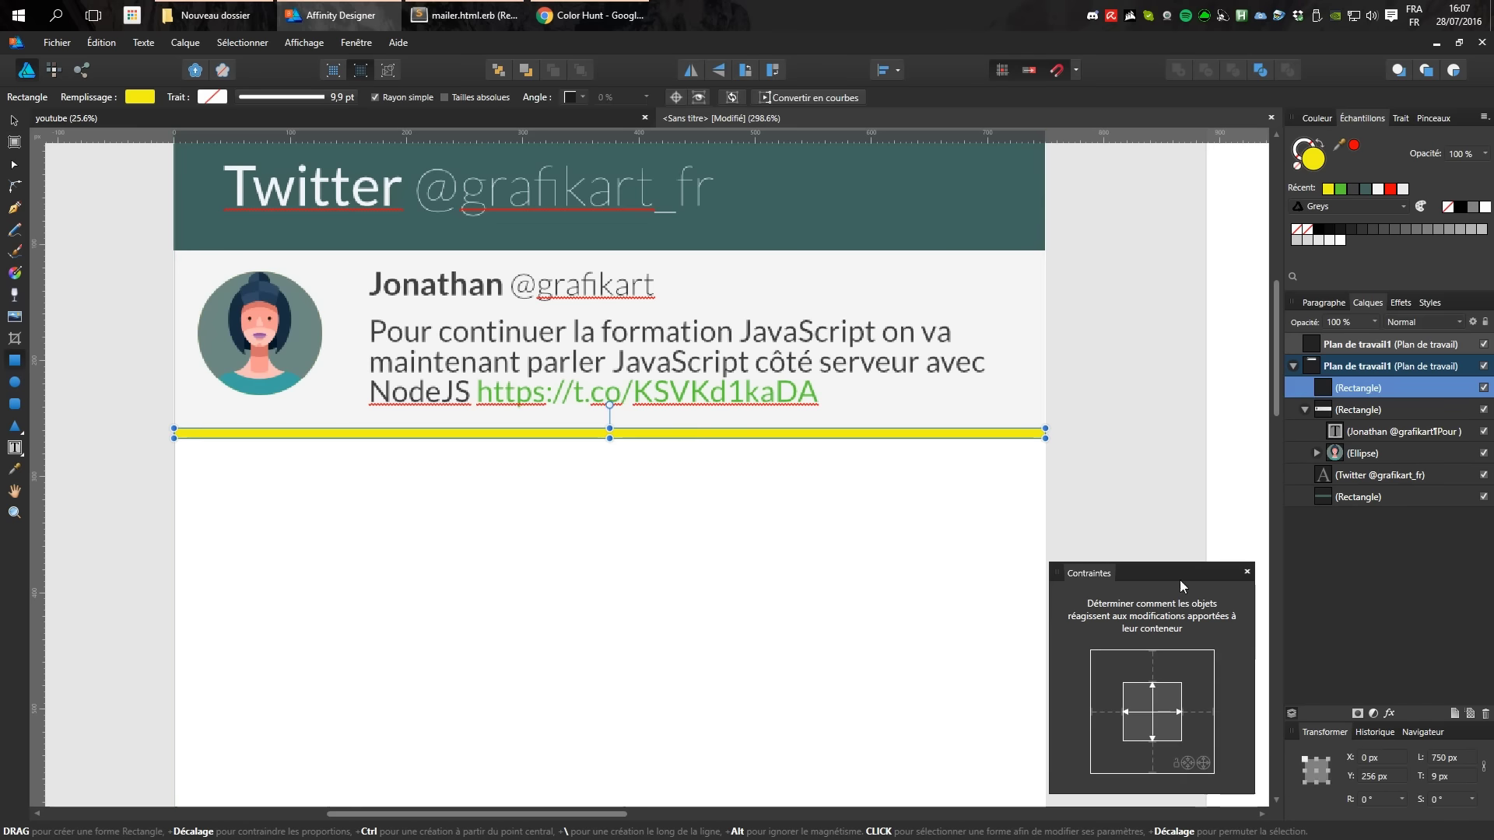
drag(1361, 389, 1352, 425)
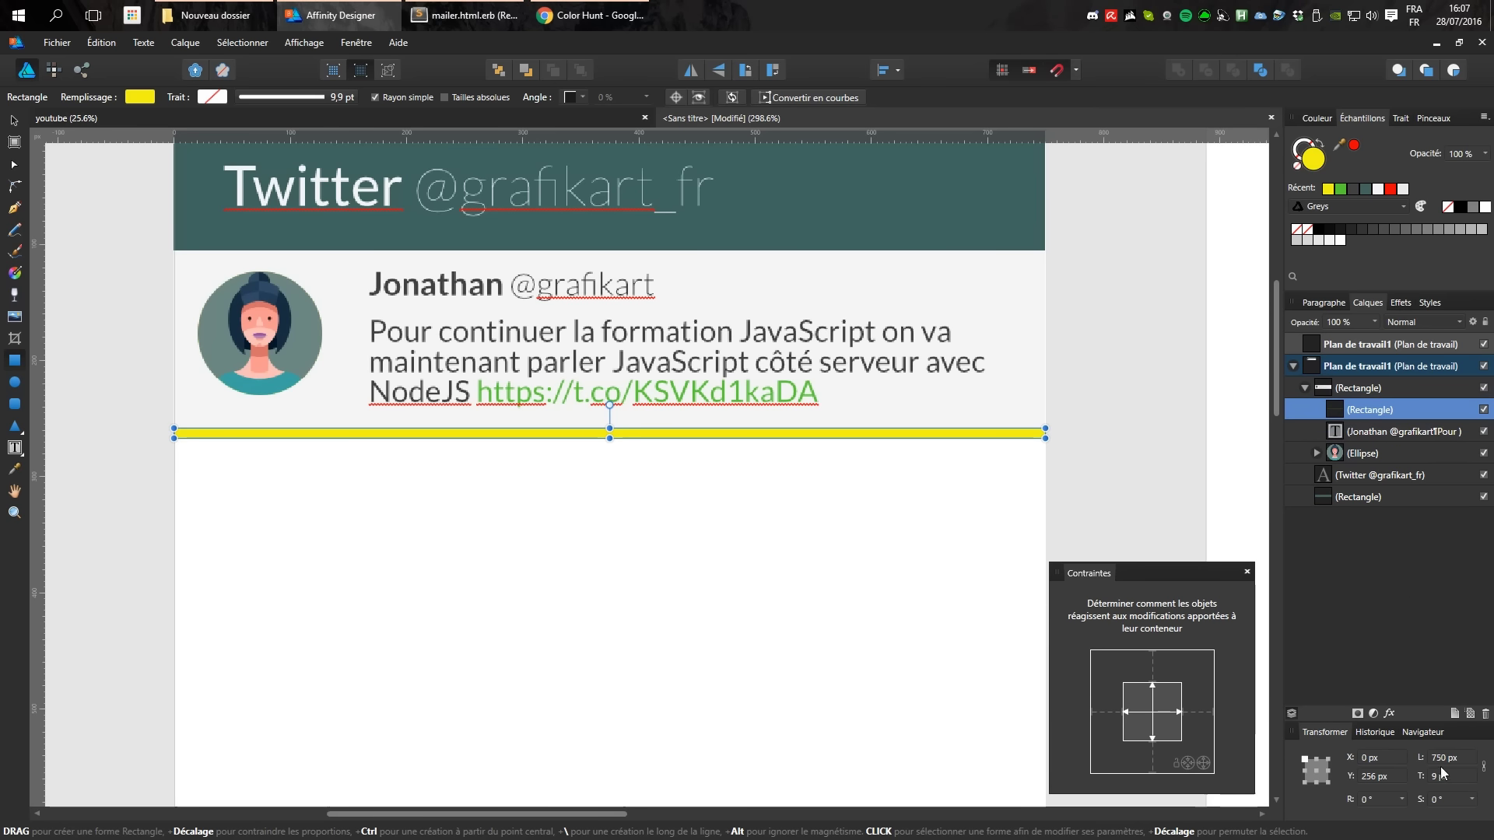
text(1)
key(Return)
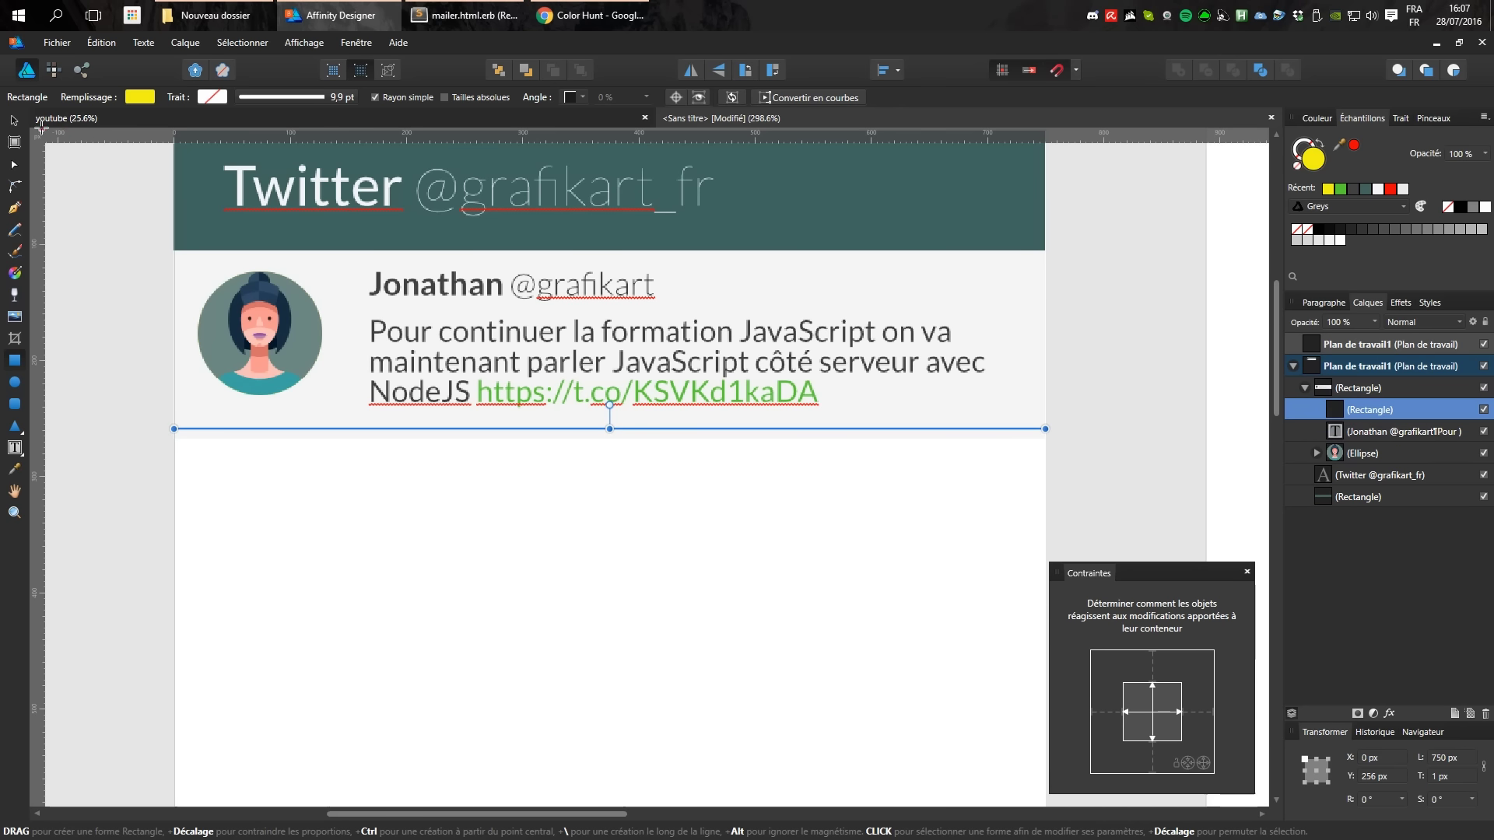
key(Down)
key(Down)
key(Down)
Make the divider 2 px high and green, then select the whole card group.
click(1446, 778)
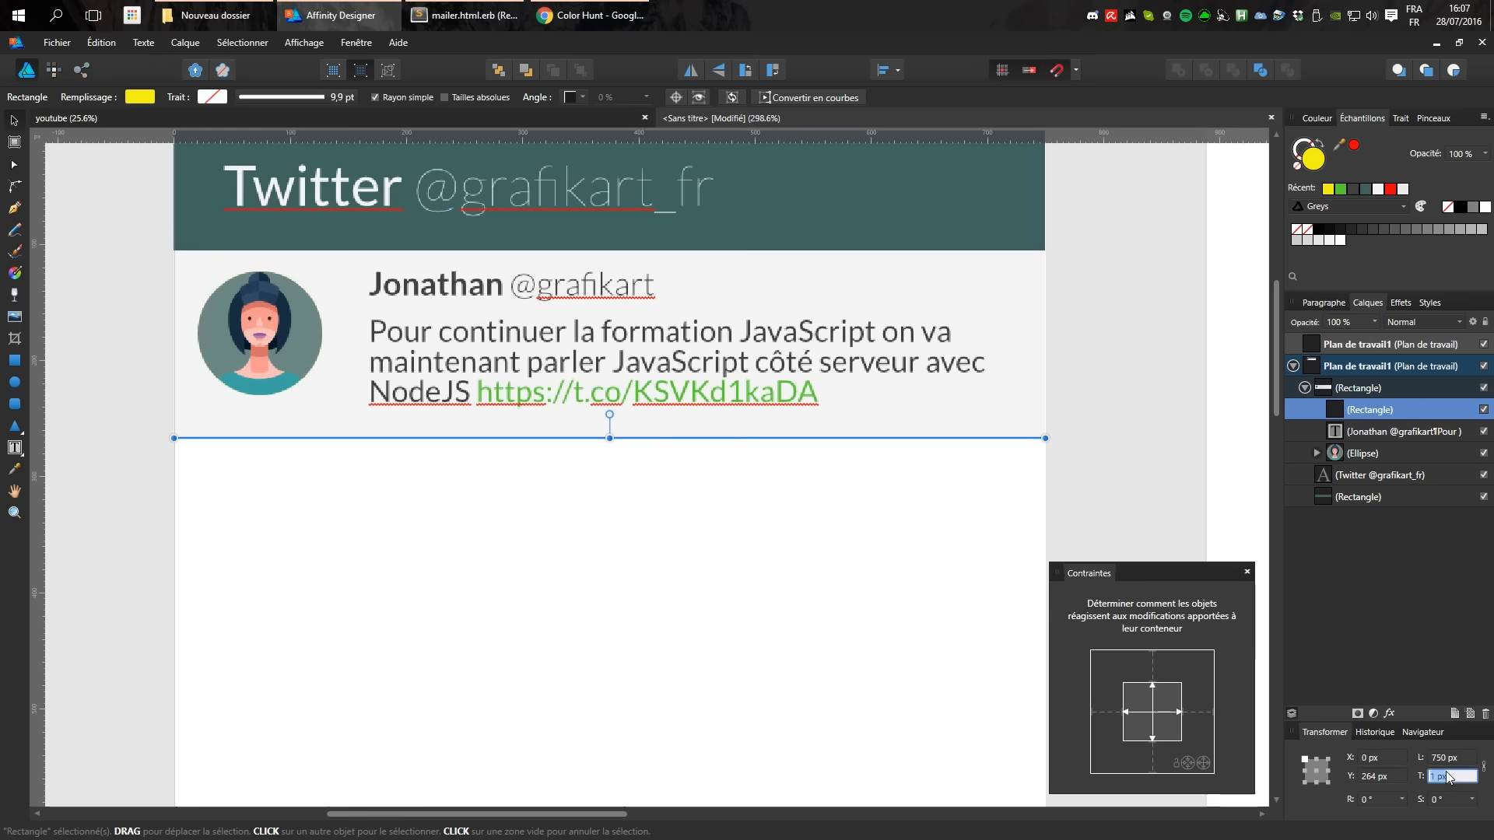
text(2)
key(Return)
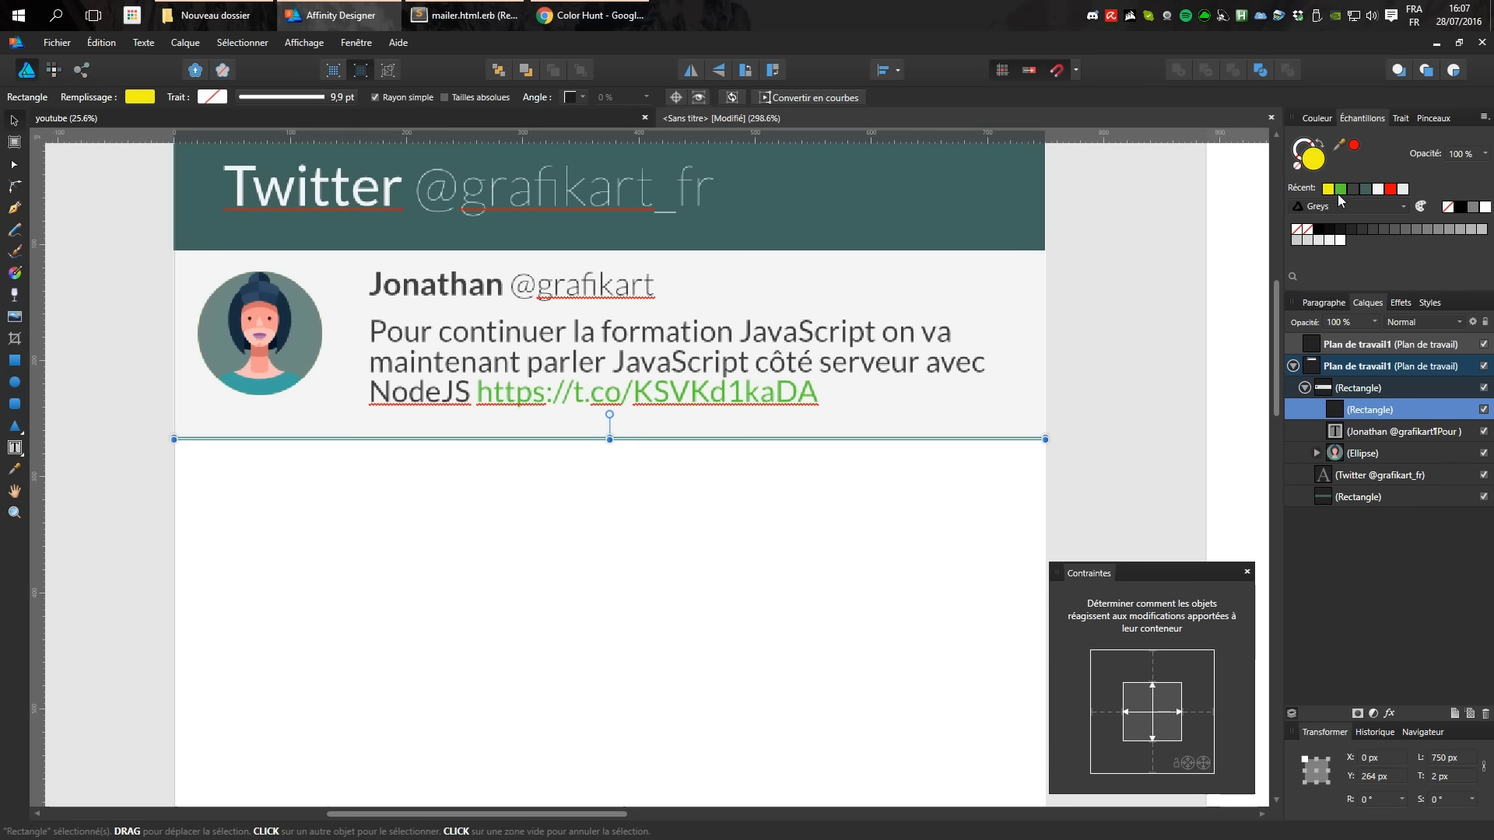
click(1340, 188)
key(ctrl+d)
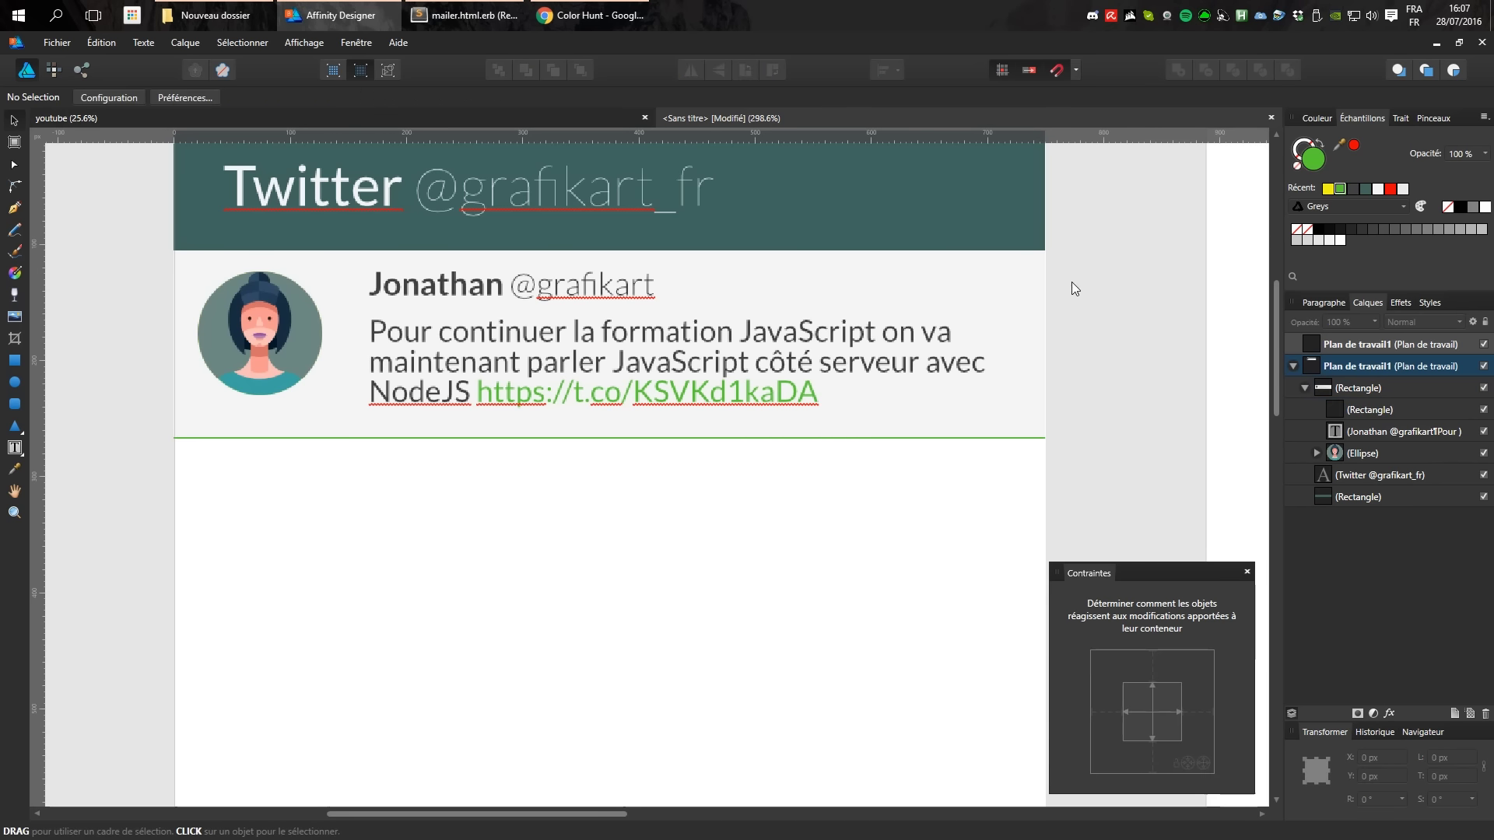
drag(1081, 282, 449, 434)
Duplicate the tweet card group and stack the copies below the original.
click(1394, 387)
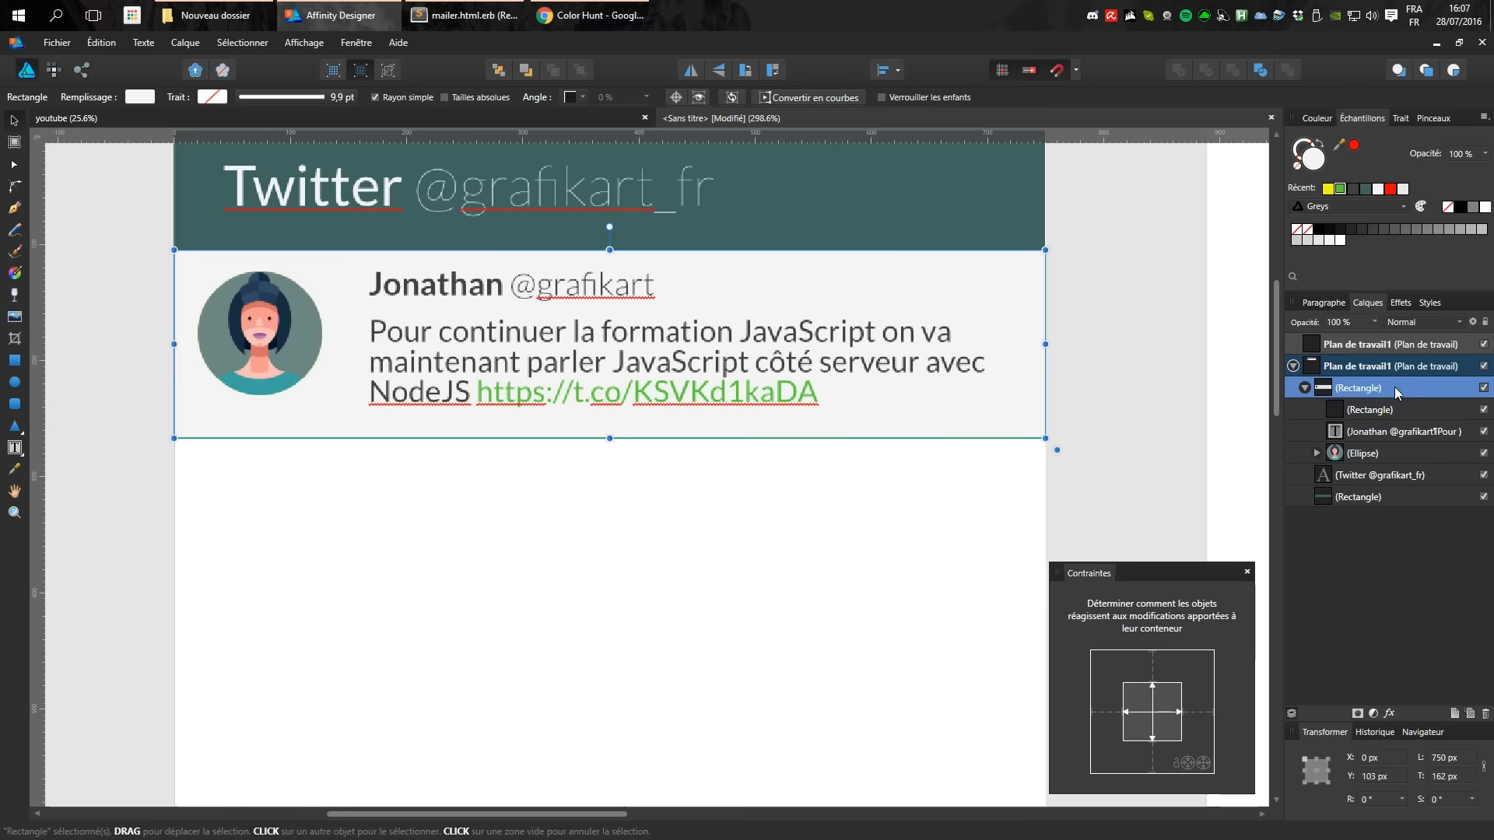
key(ctrl+j)
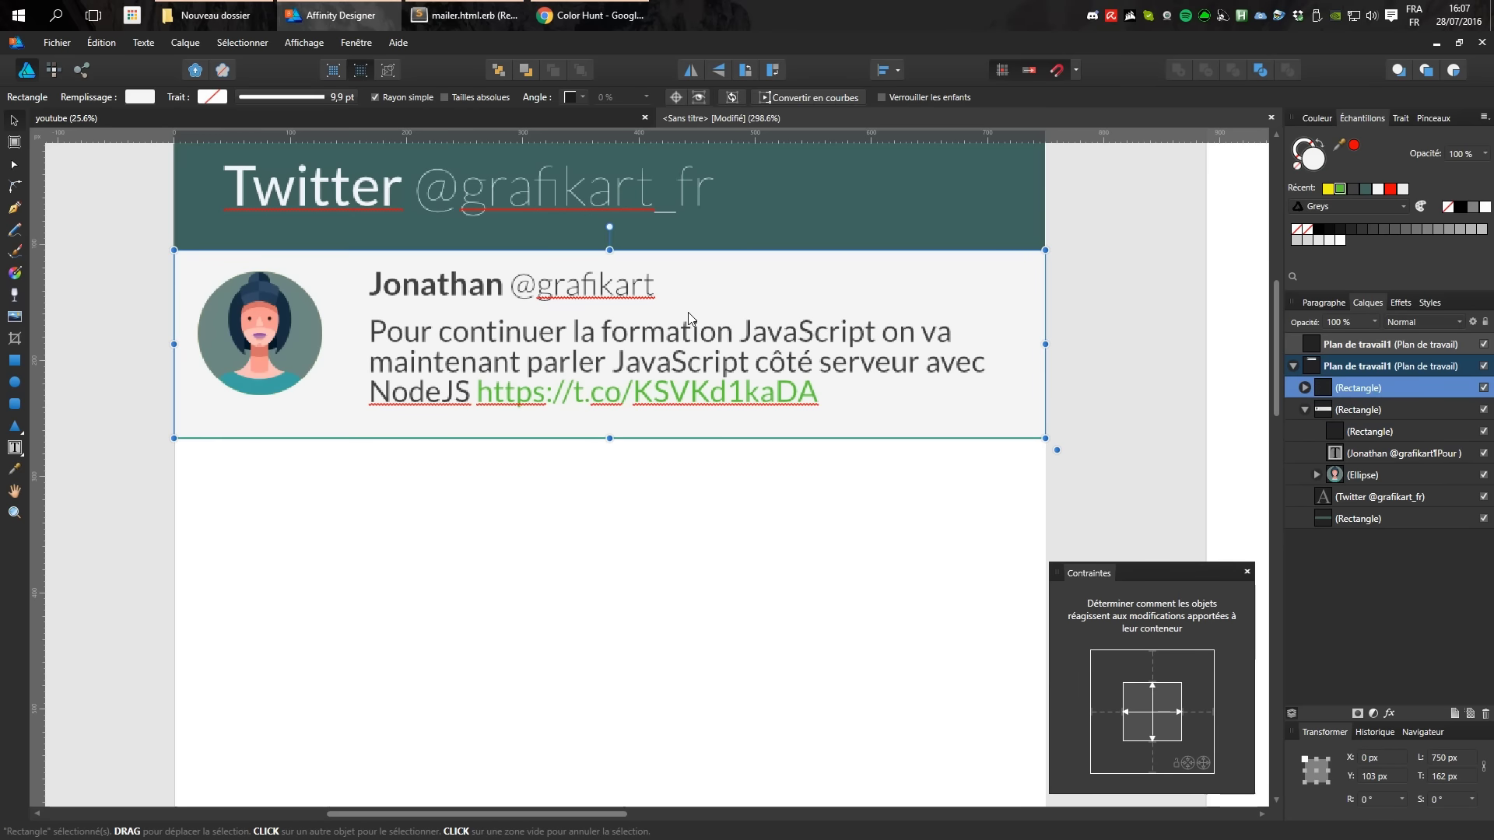
drag(741, 311, 686, 513)
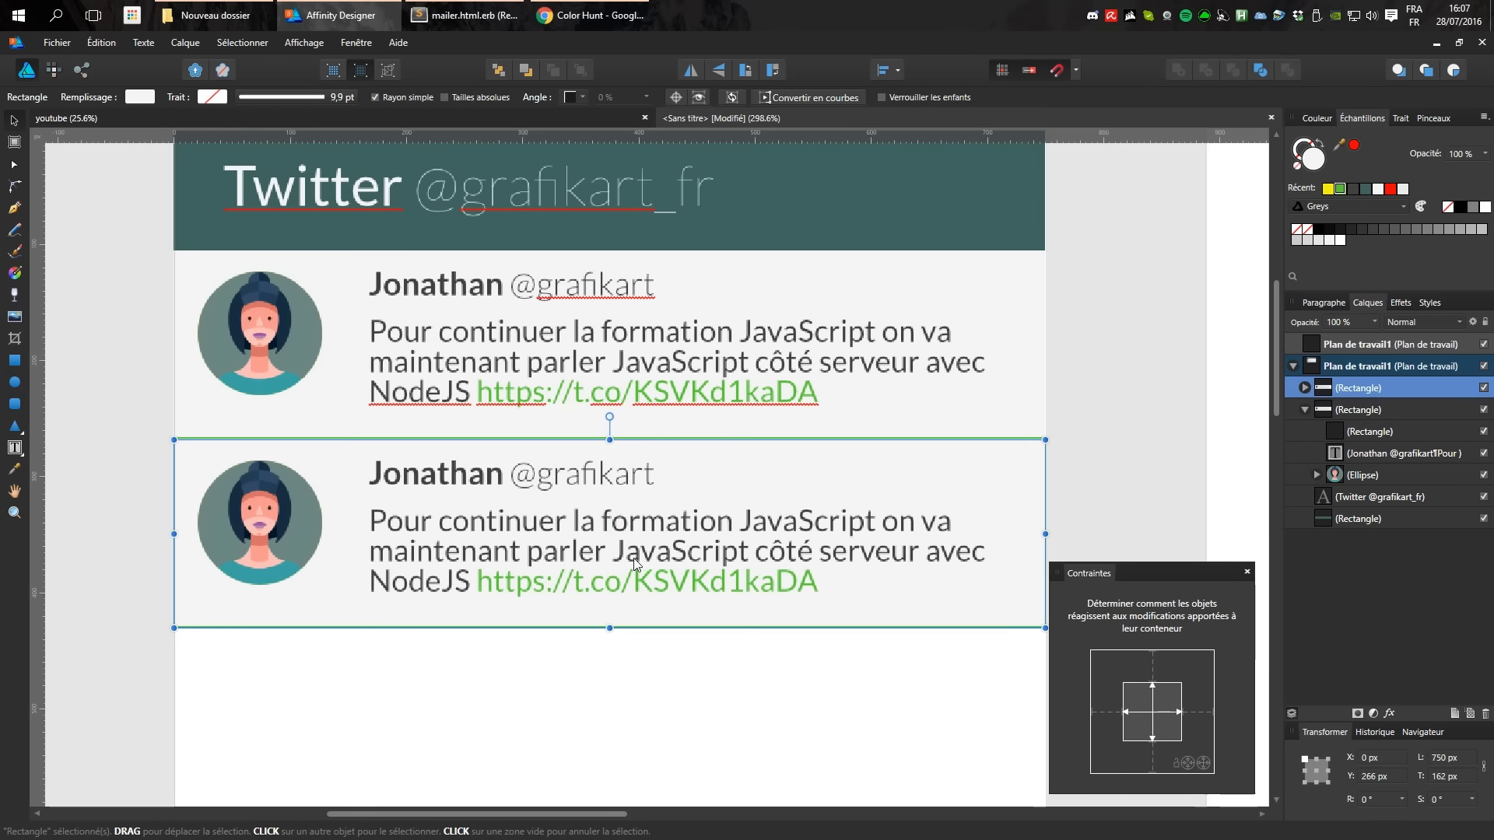
key(ctrl+j)
drag(632, 558, 662, 632)
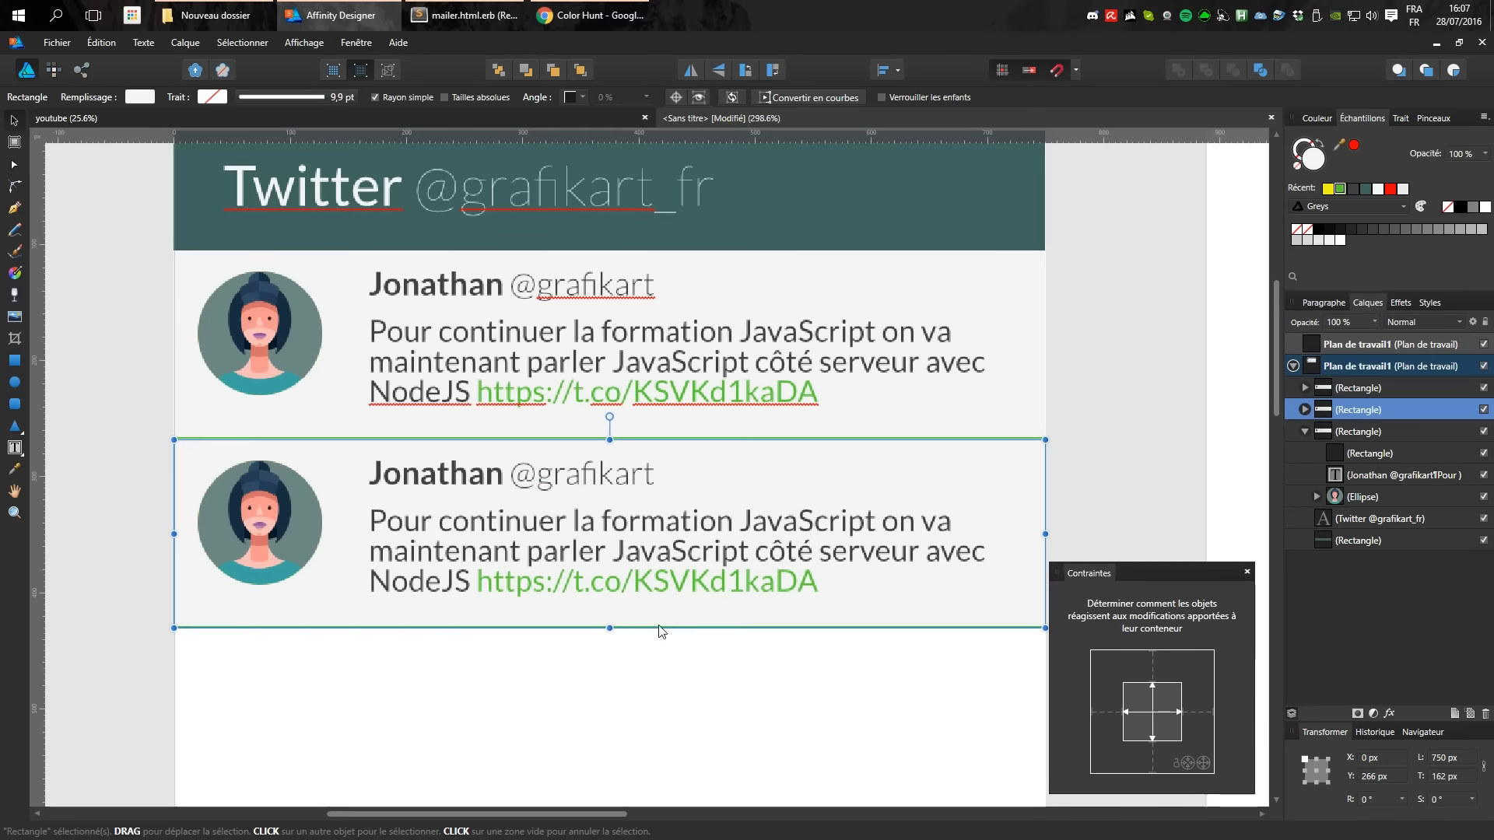
key(ctrl+j)
drag(727, 486, 724, 674)
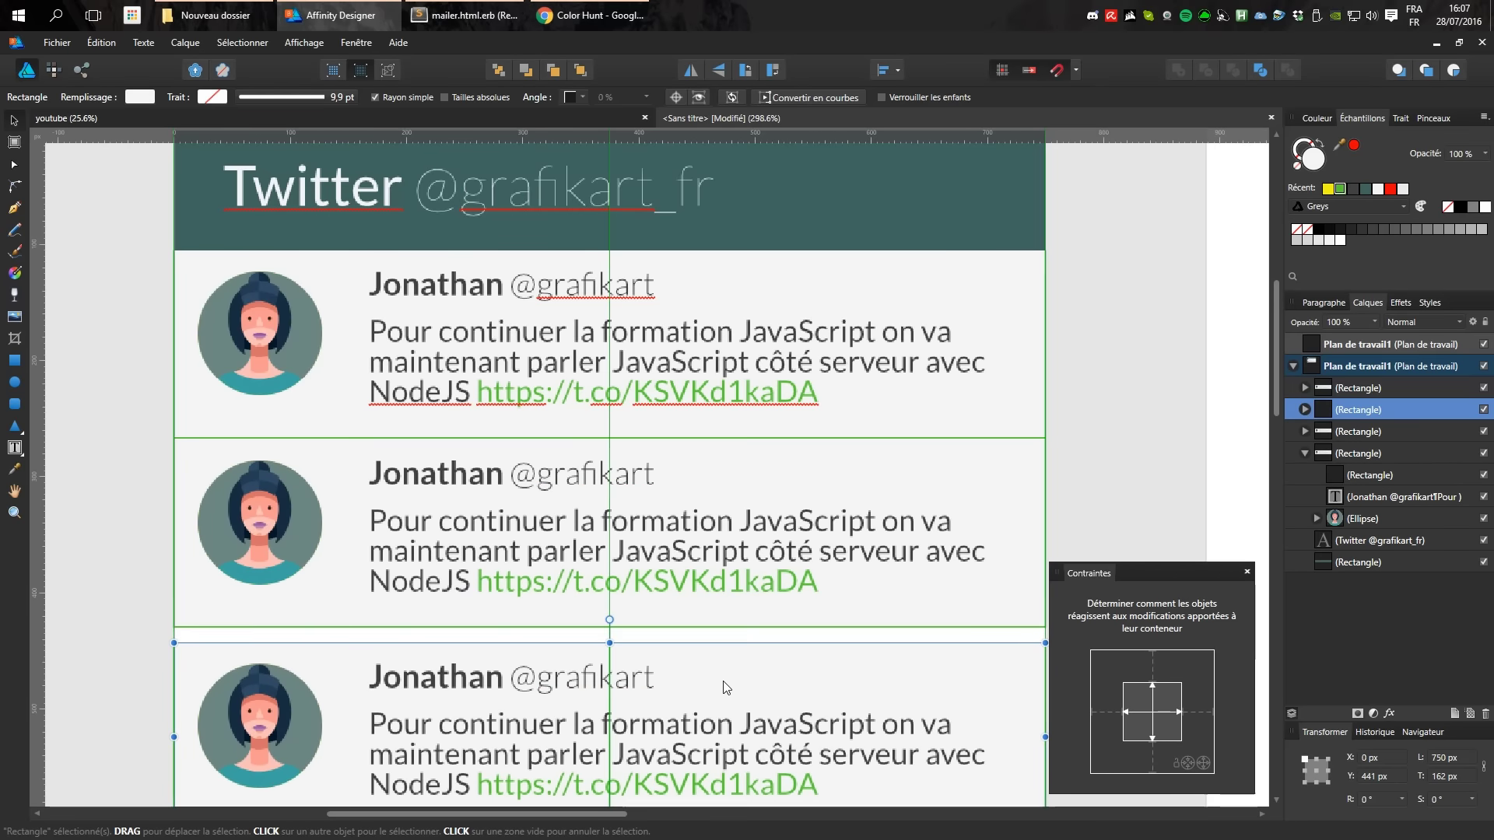
Narrow the three cards from the left and delete the leftover full-width copy.
click(236, 342)
scroll(257, 405, down, 3)
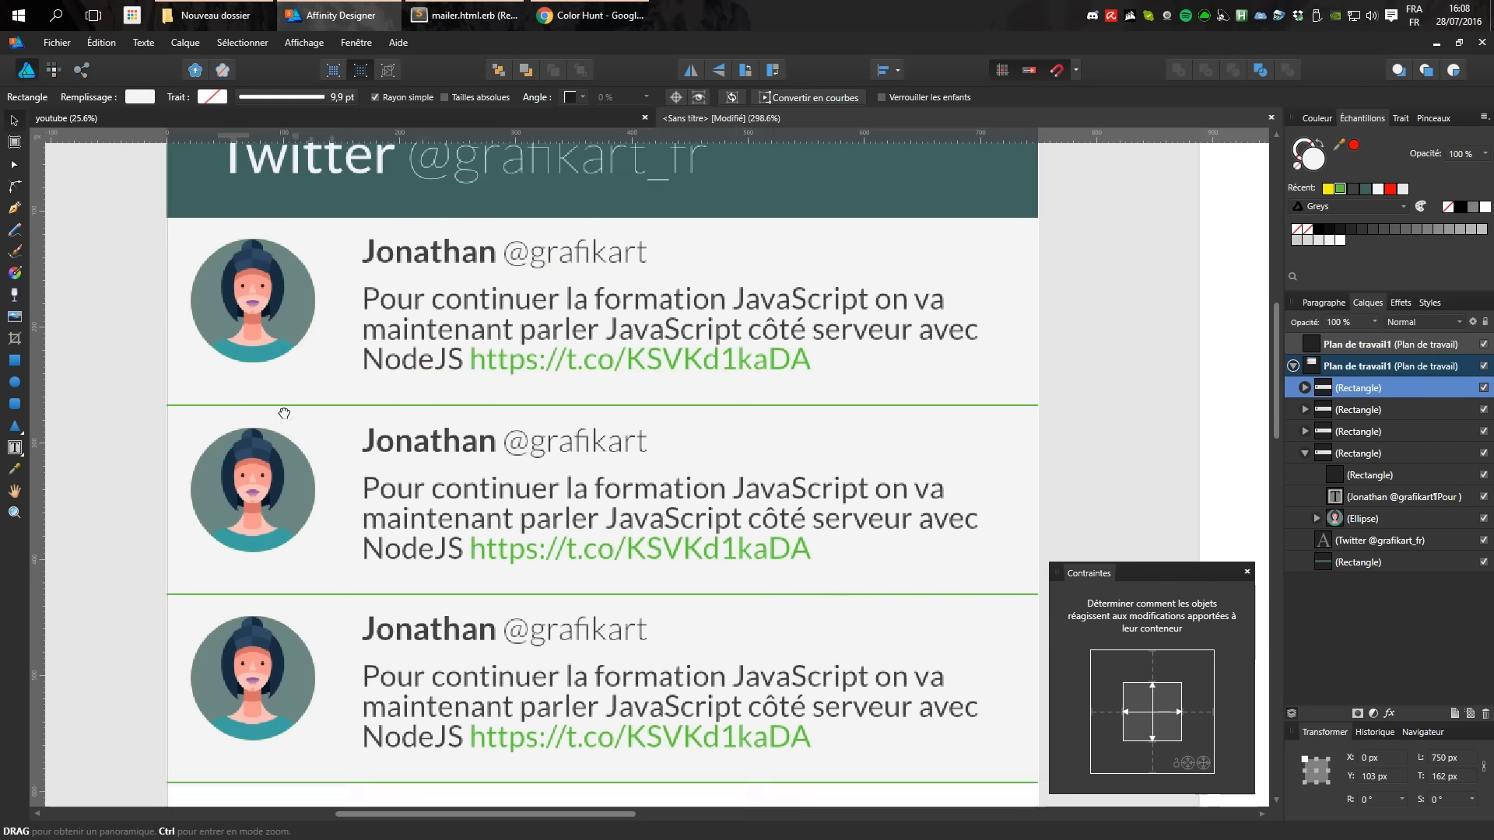
scroll(309, 481, down, 3)
shift+click(309, 481)
shift+click(316, 594)
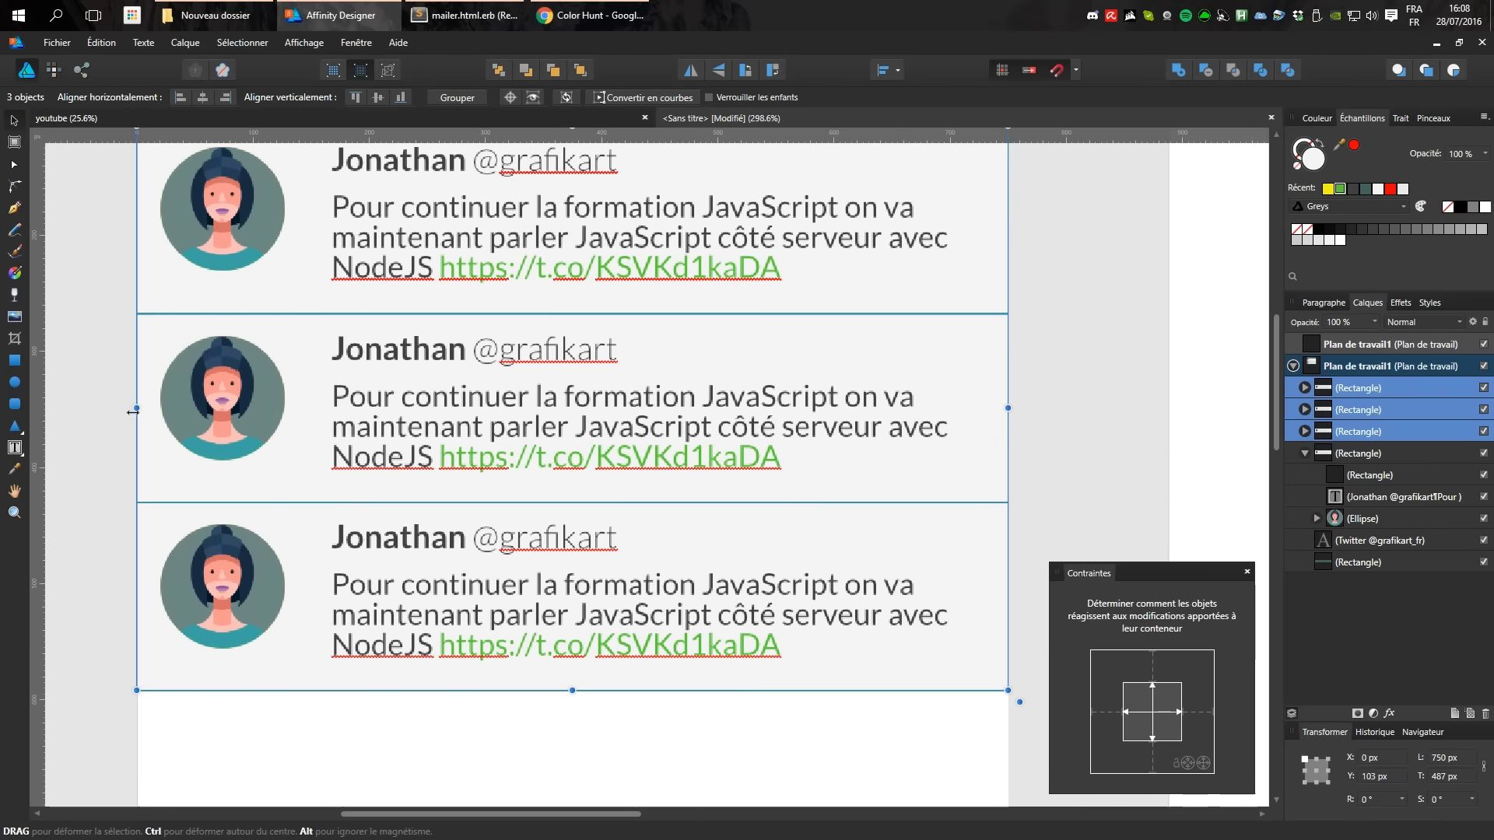
drag(137, 407, 308, 410)
click(281, 297)
key(Delete)
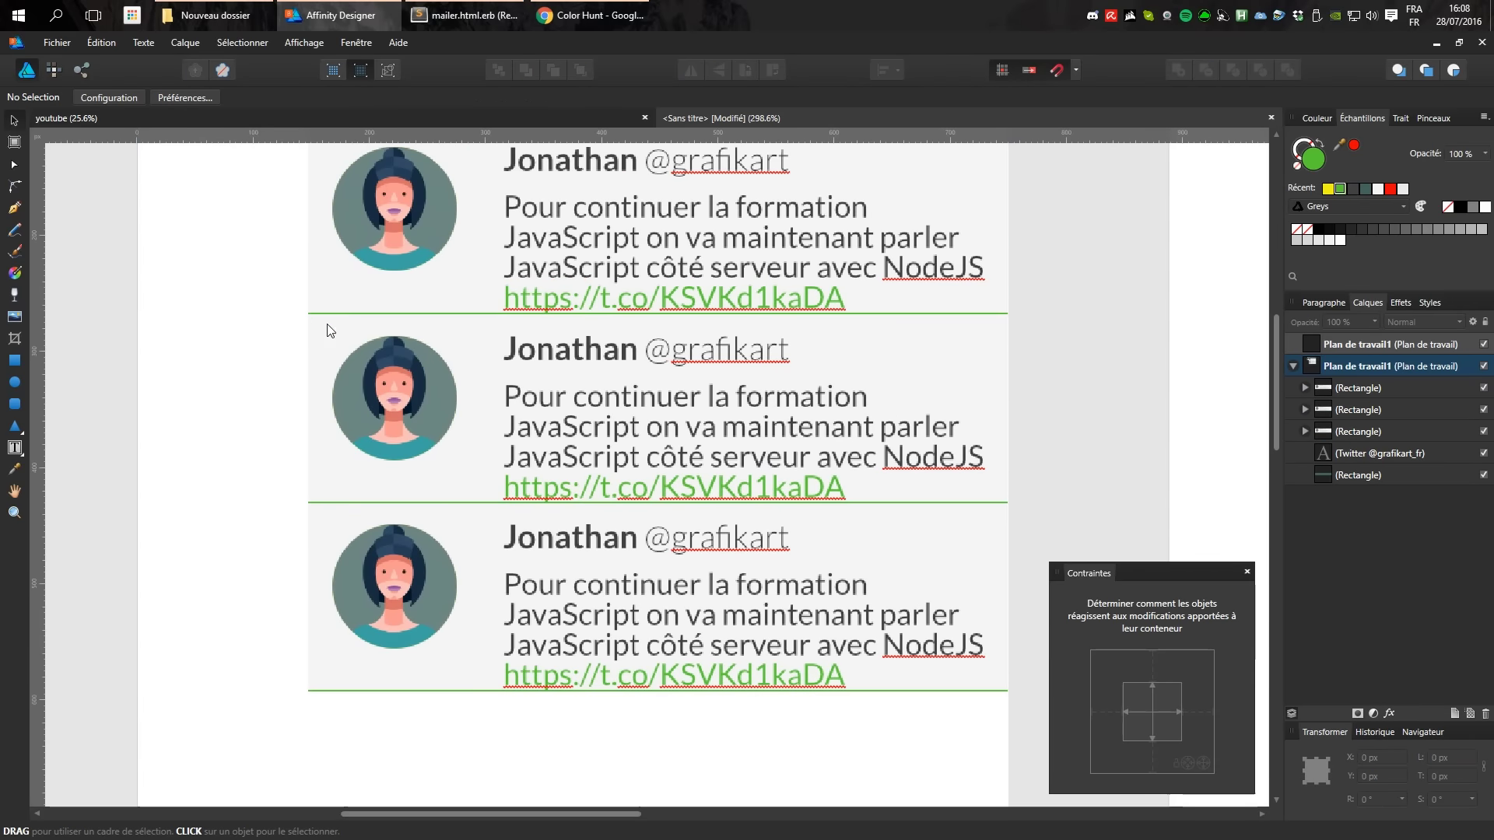
Make all three stacked cards taller so their text wraps onto more lines.
click(389, 251)
shift+click(439, 498)
shift+click(439, 576)
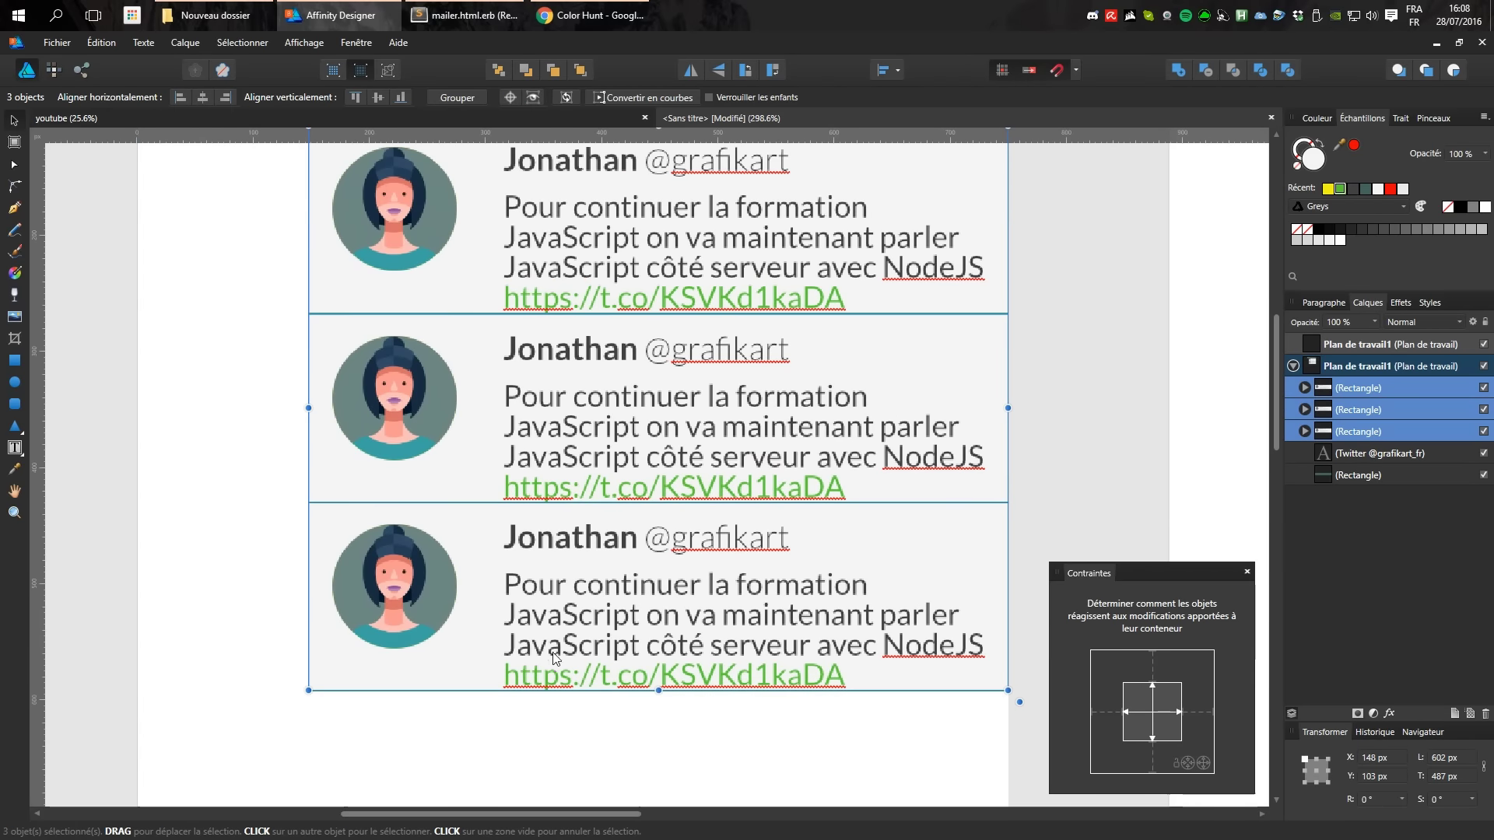
drag(658, 691, 656, 752)
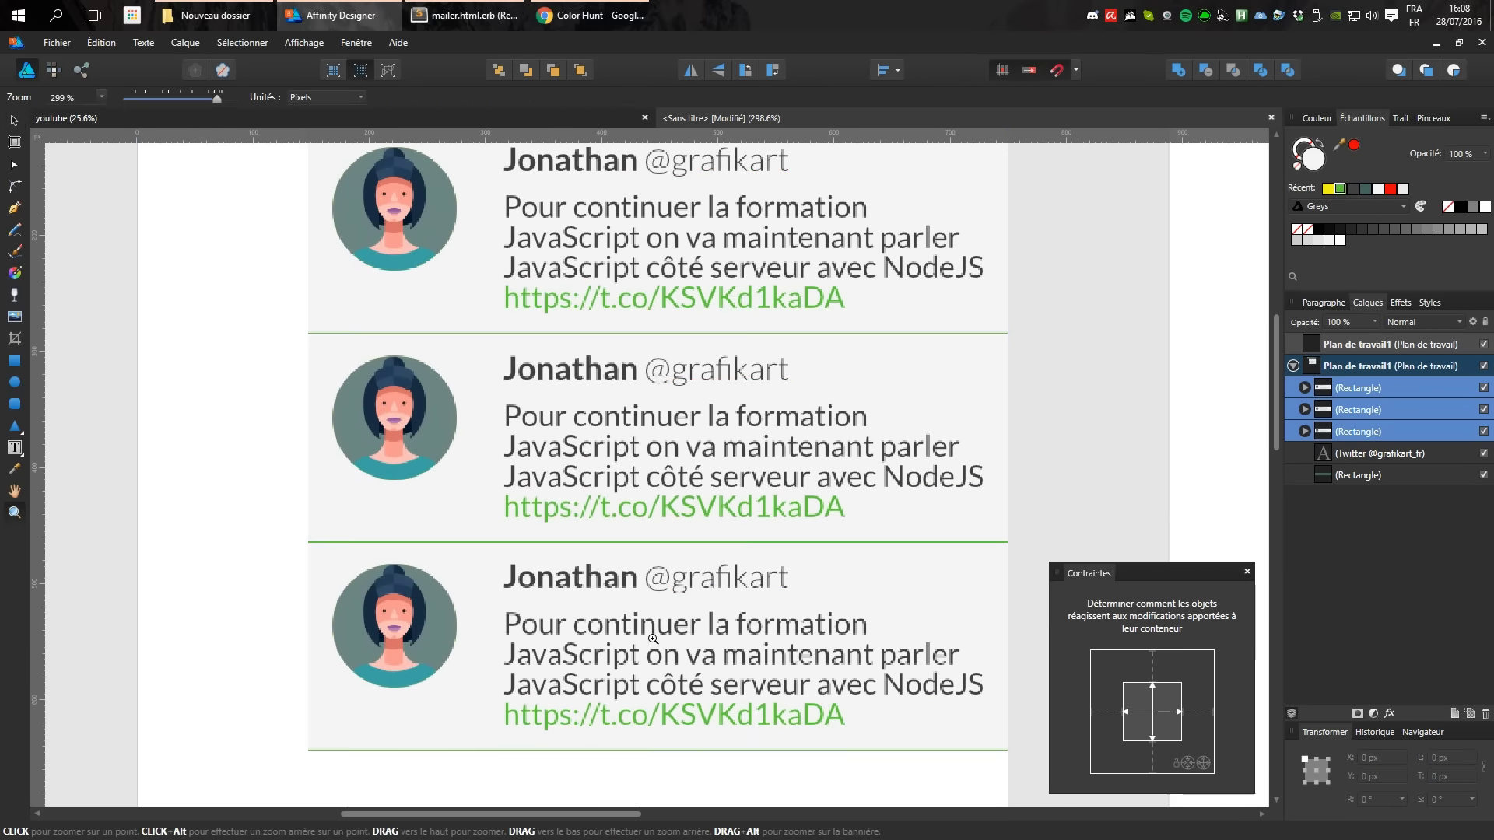
Zoom in on the middle card's link, then pan out to show both artboards.
key(z)
drag(572, 499, 662, 469)
scroll(662, 469, down, 5)
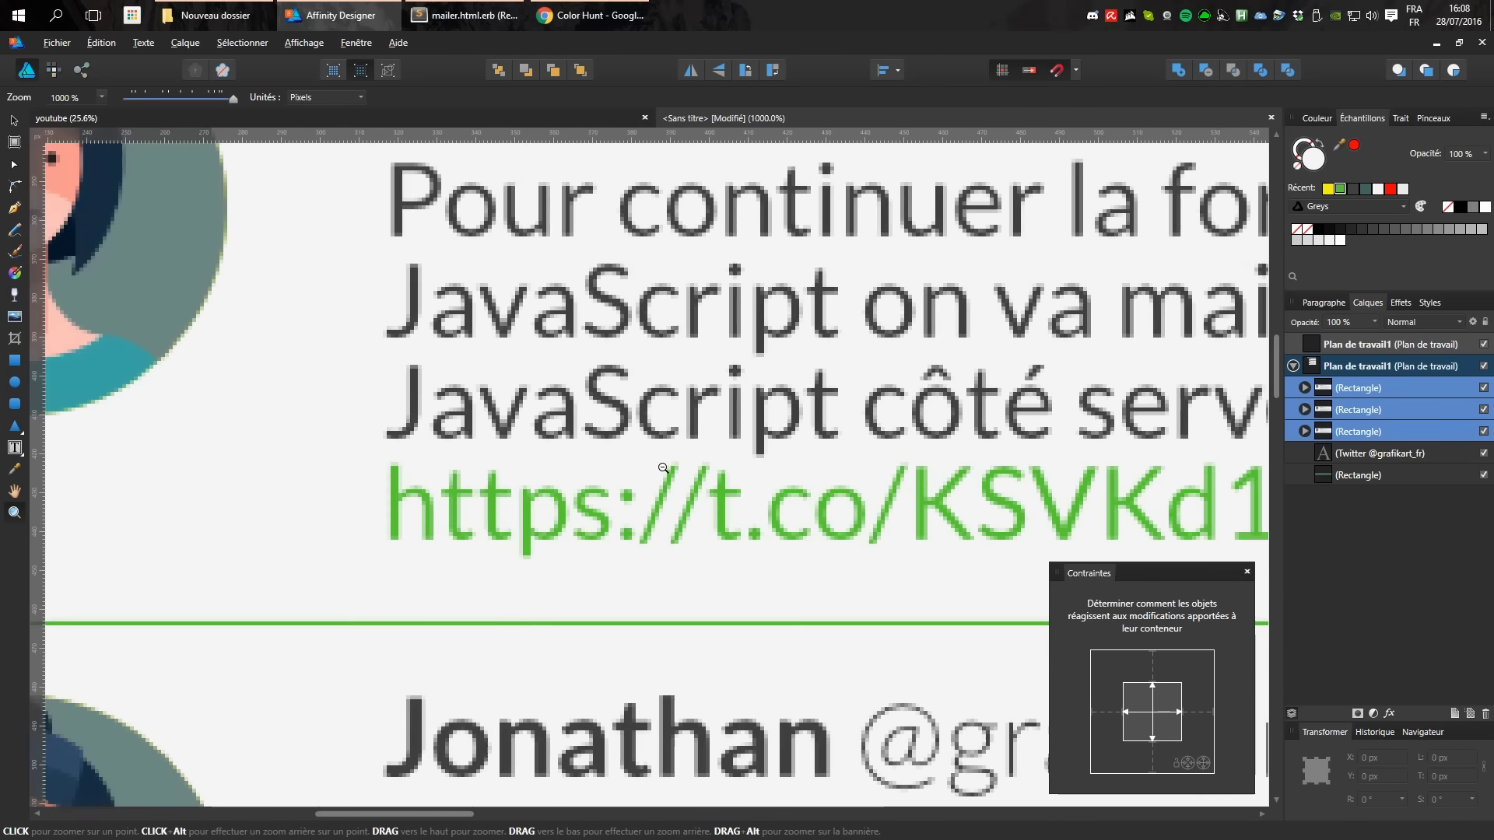
scroll(661, 470, down, 2)
scroll(659, 471, down, 2)
scroll(658, 472, down, 1)
scroll(657, 472, down, 2)
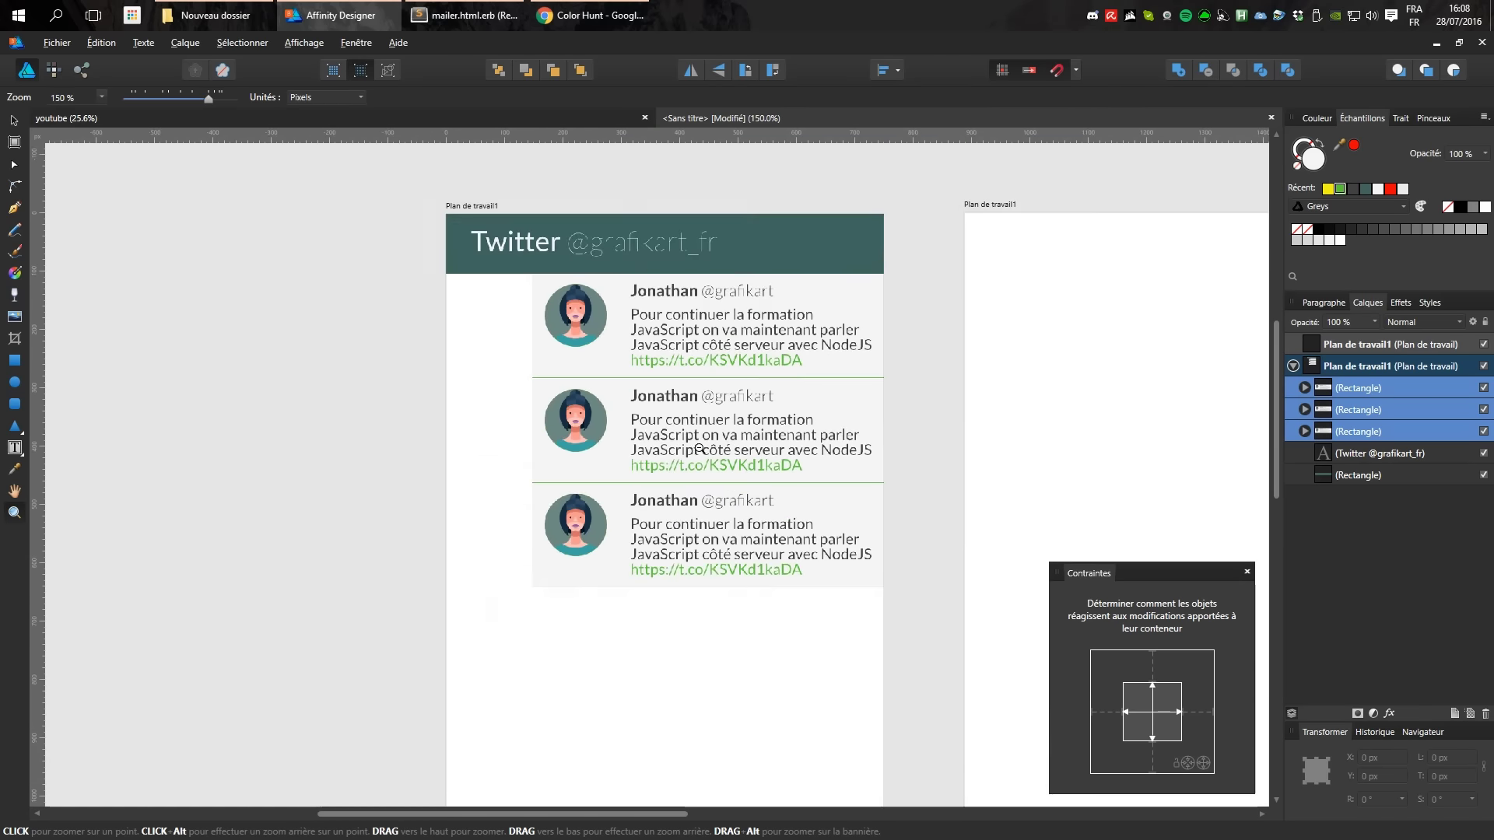
scroll(658, 472, down, 1)
drag(710, 432, 575, 414)
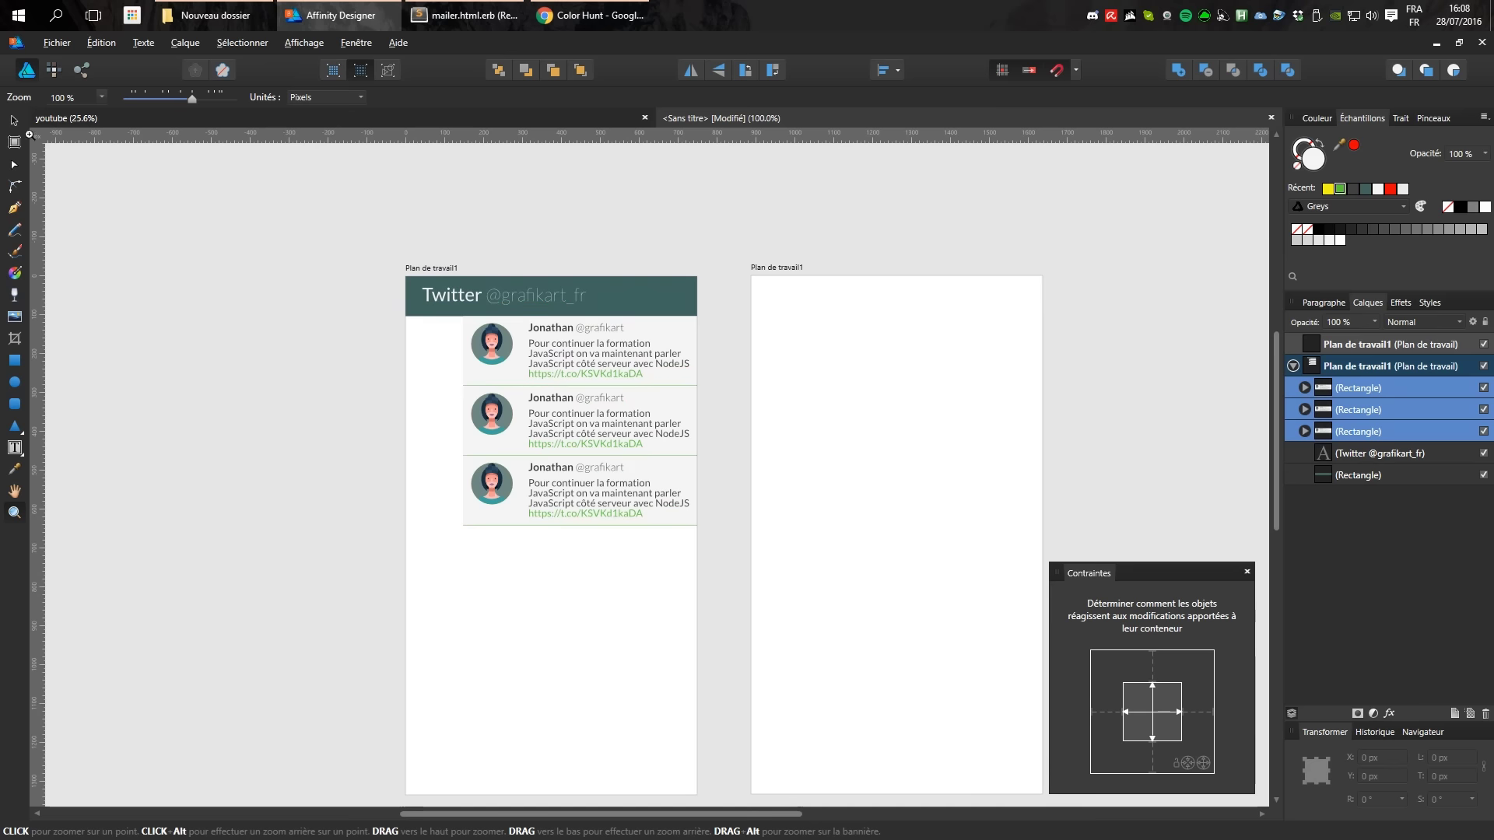
Trial-stretch the three cards to 540 px tall, undo it, and deselect.
key(v)
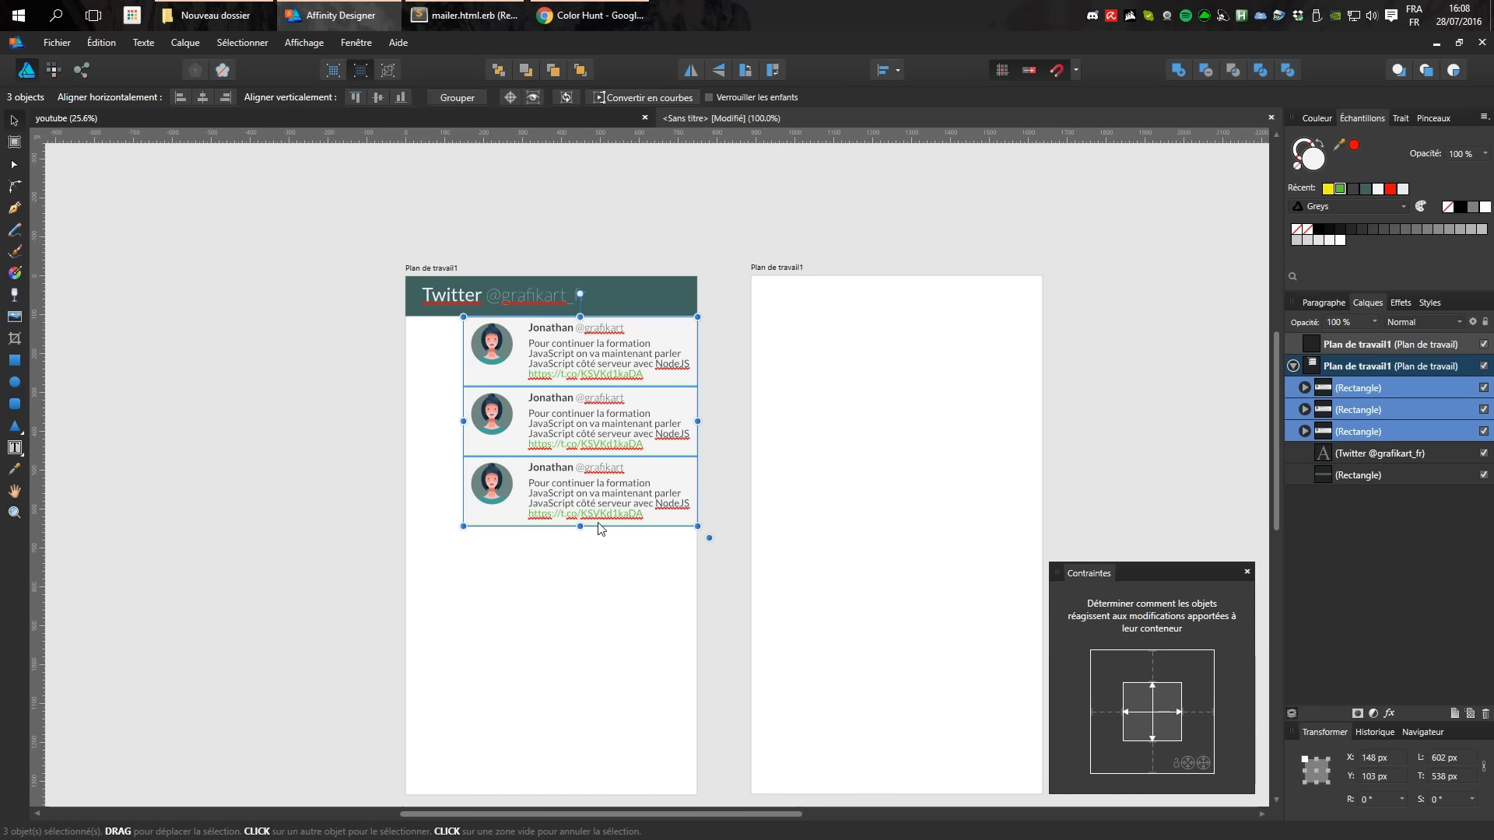
drag(580, 526, 646, 543)
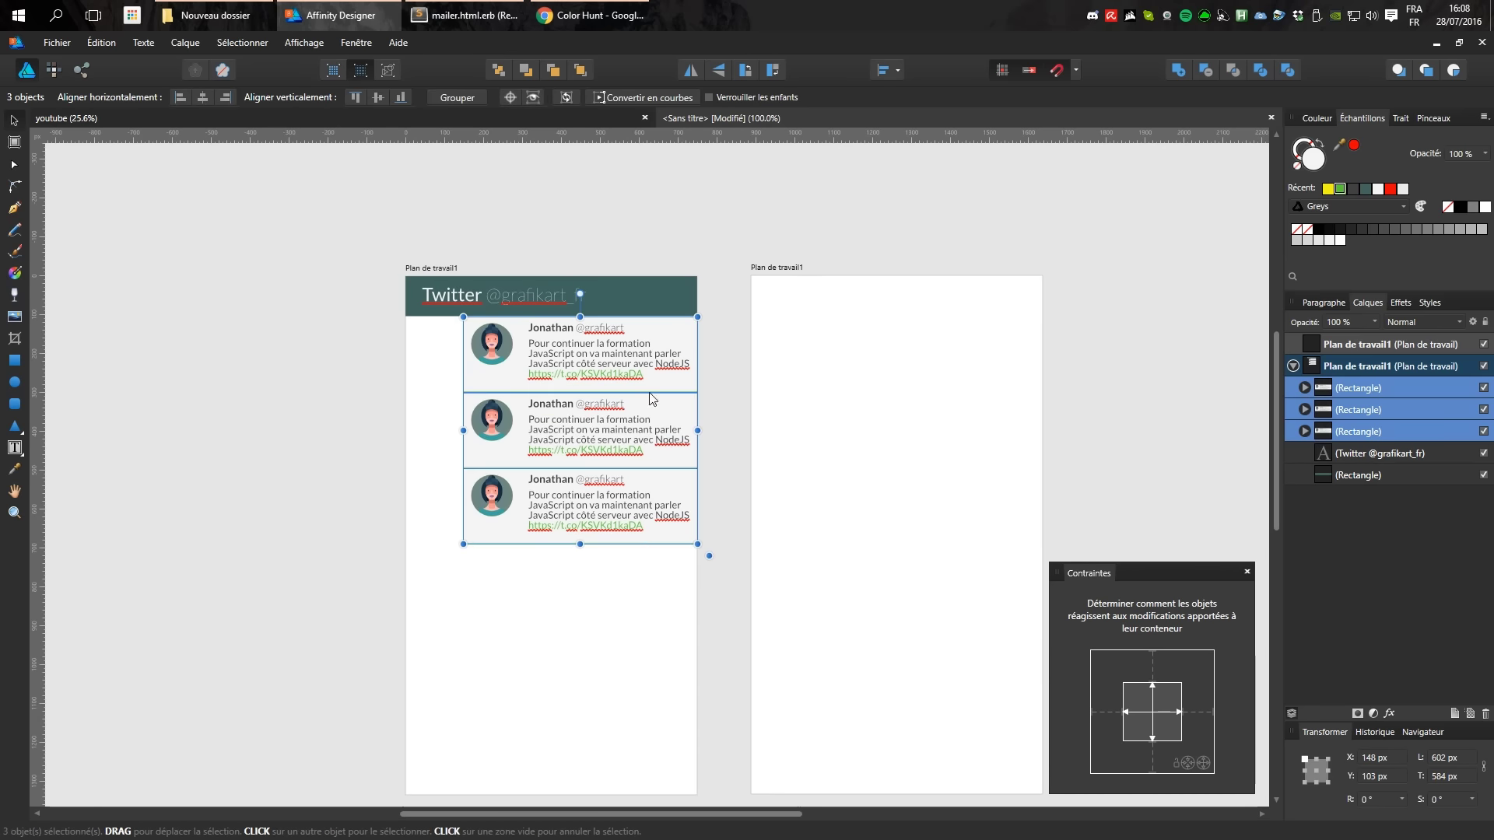
key(ctrl+z)
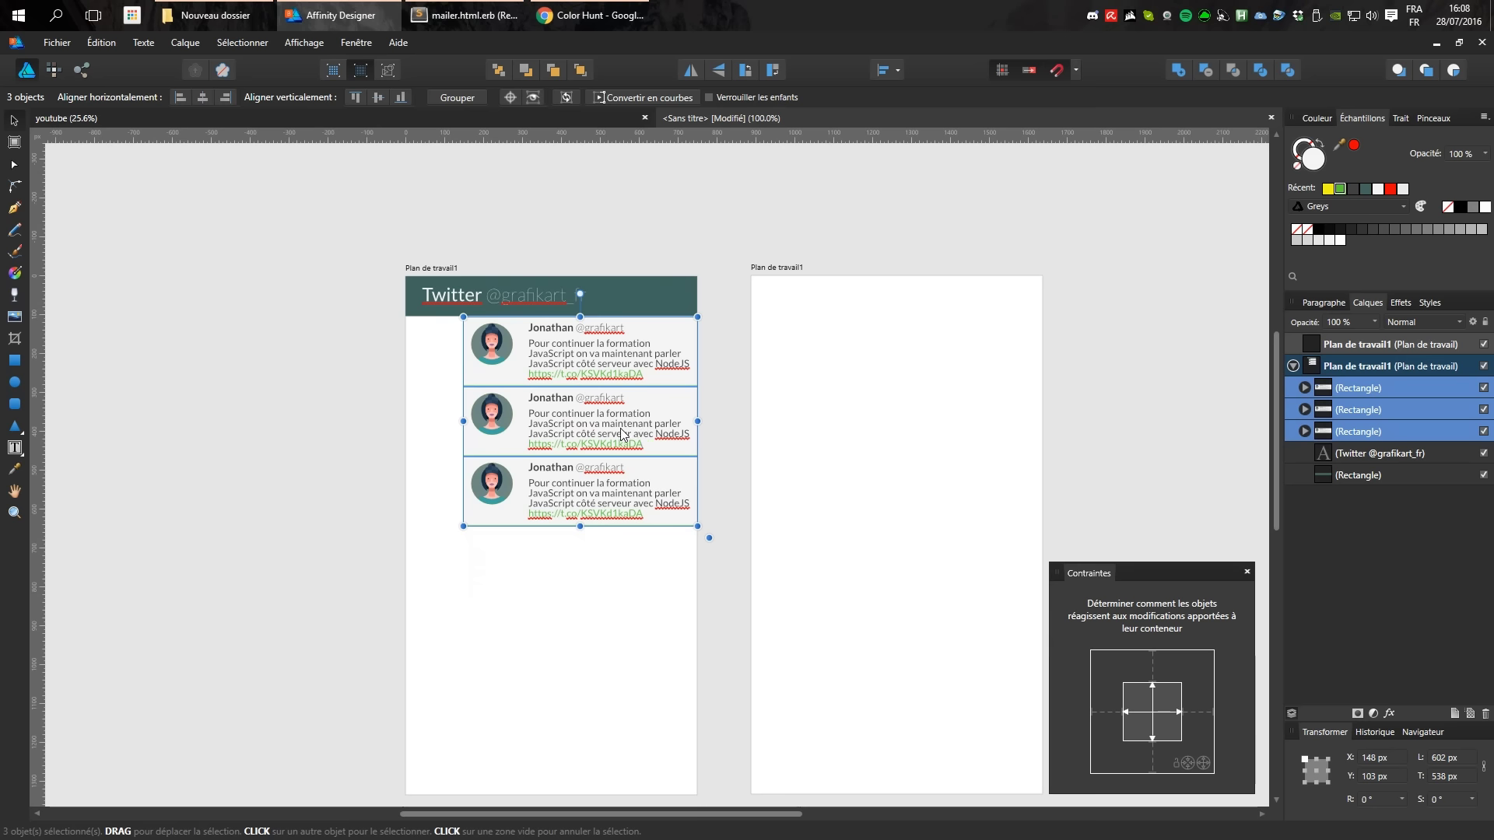
click(723, 373)
Adjust the line spacing of the first tweet card's text in the Character panel.
click(621, 381)
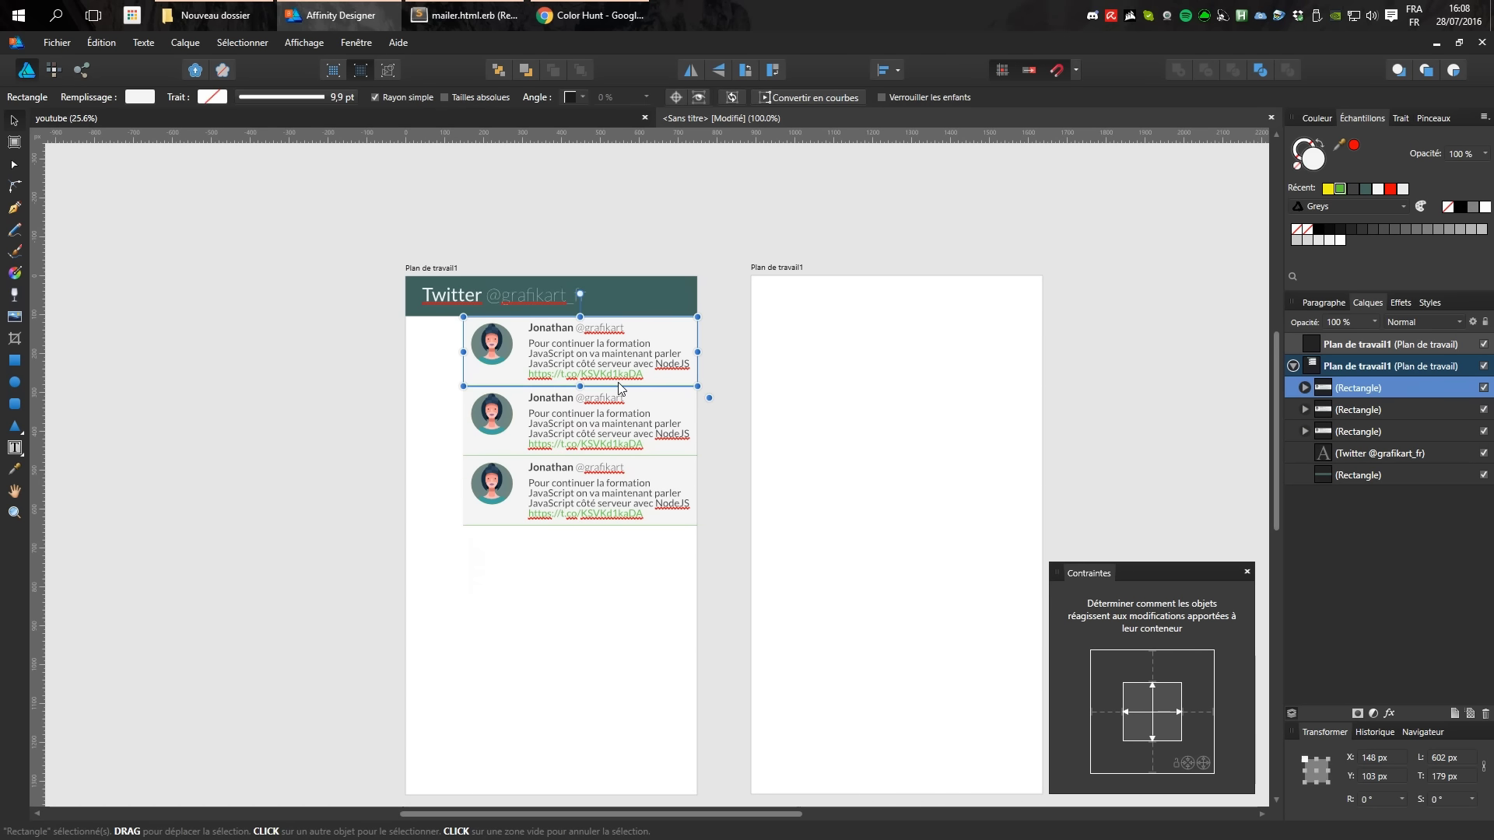
double_click(610, 365)
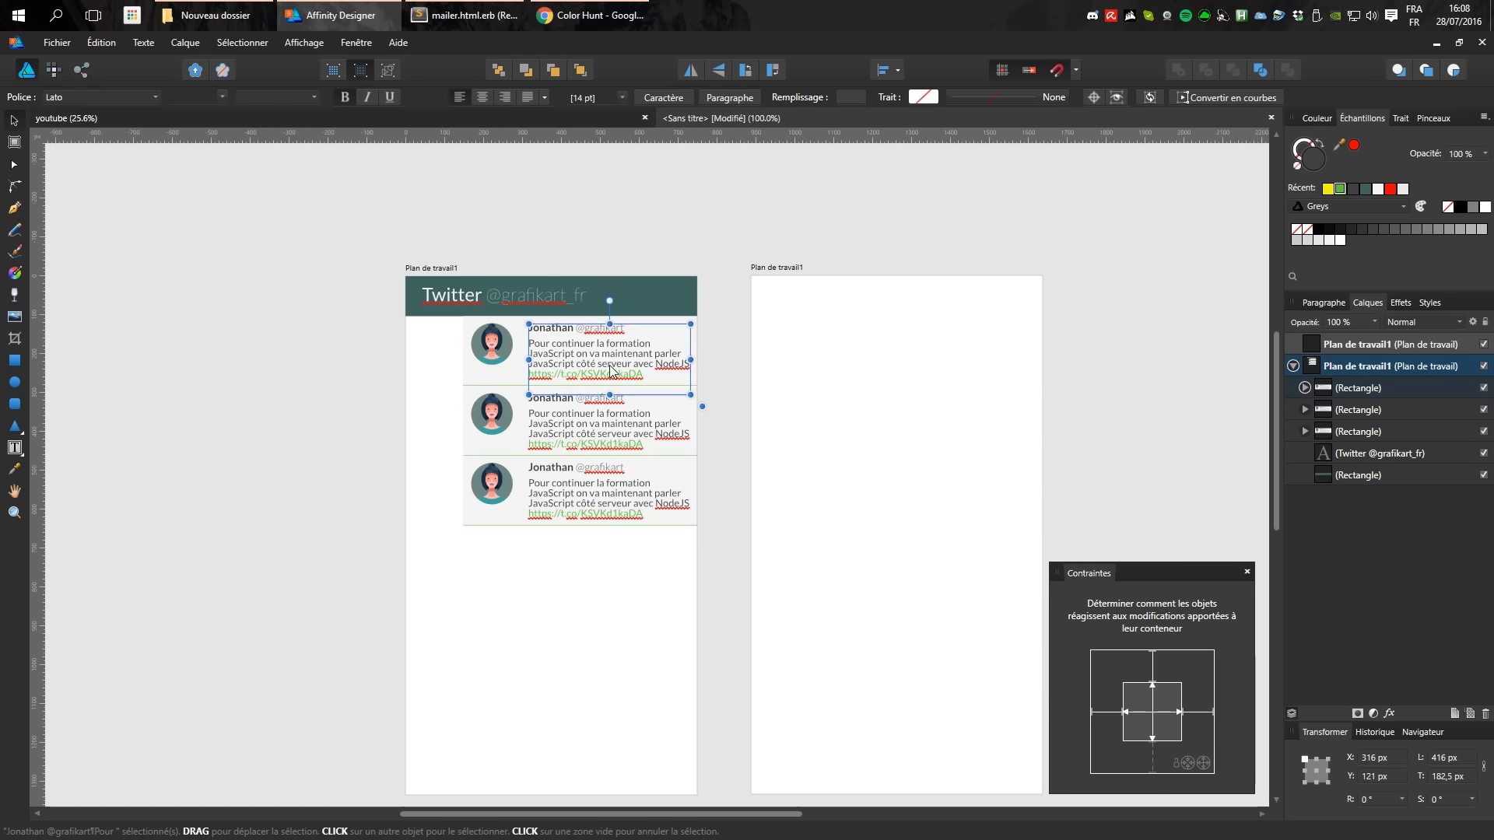
click(636, 98)
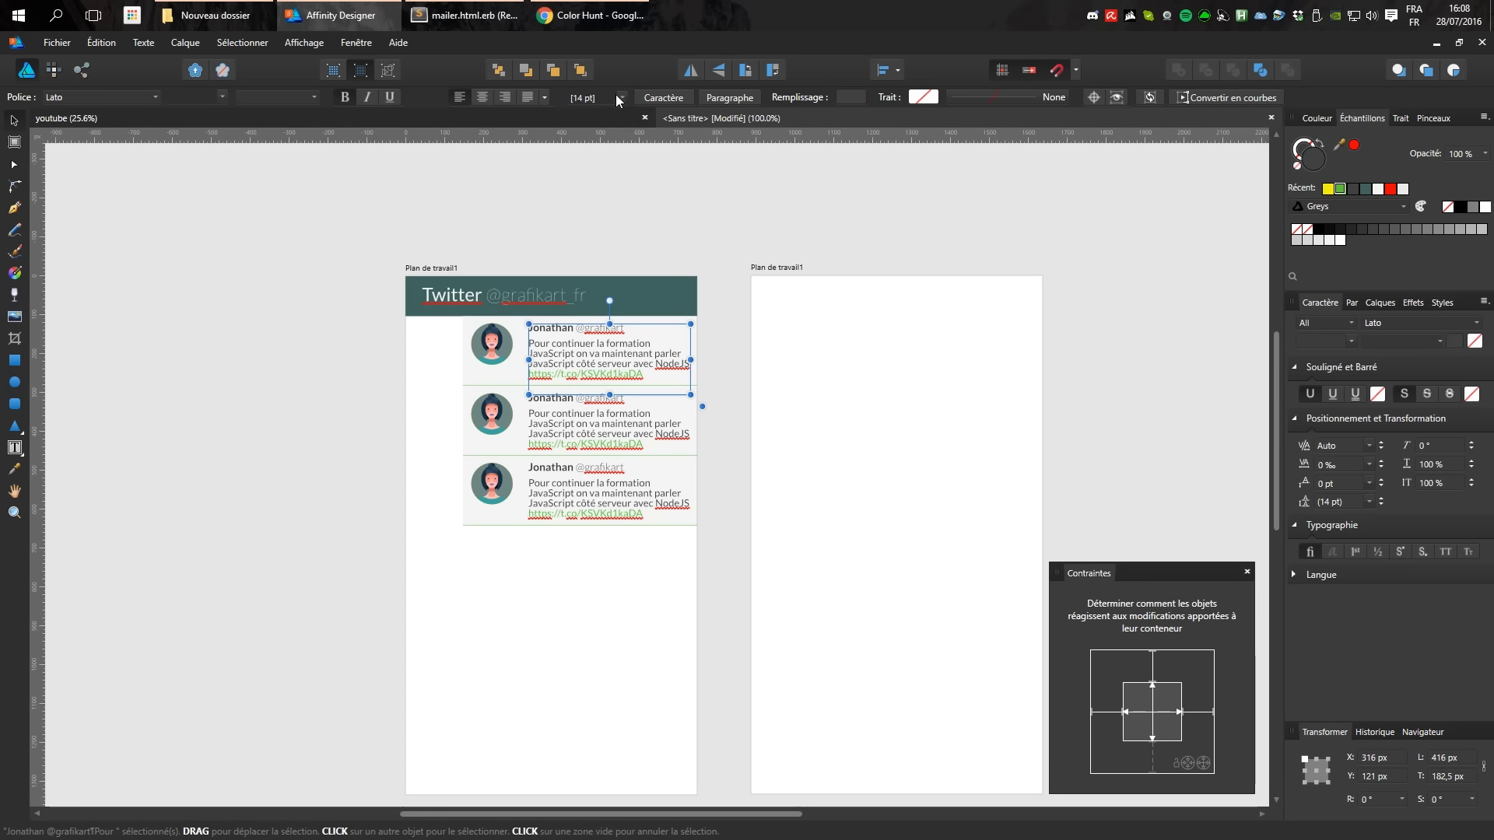
click(623, 101)
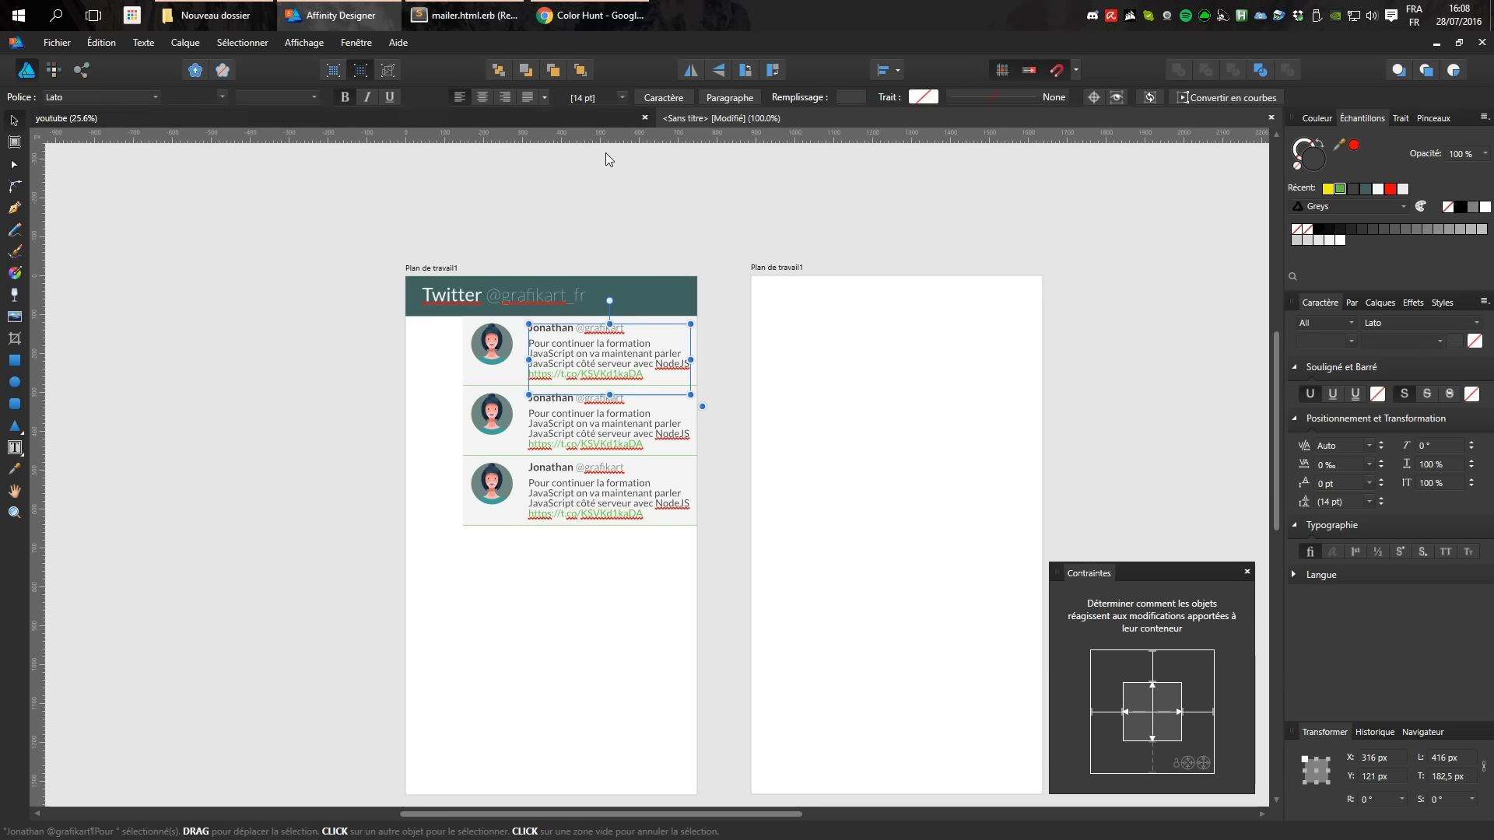
click(622, 99)
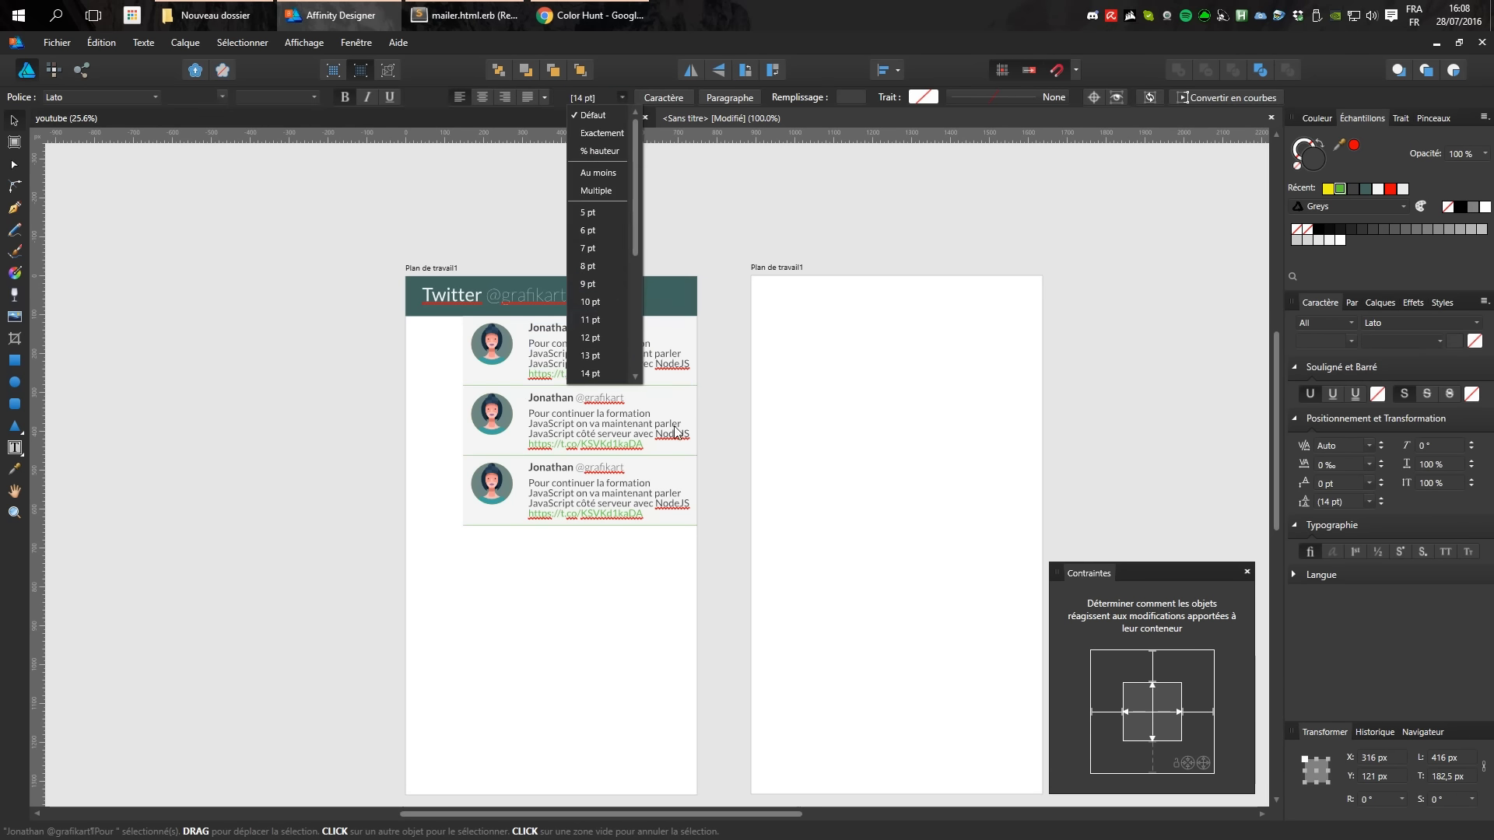
click(690, 498)
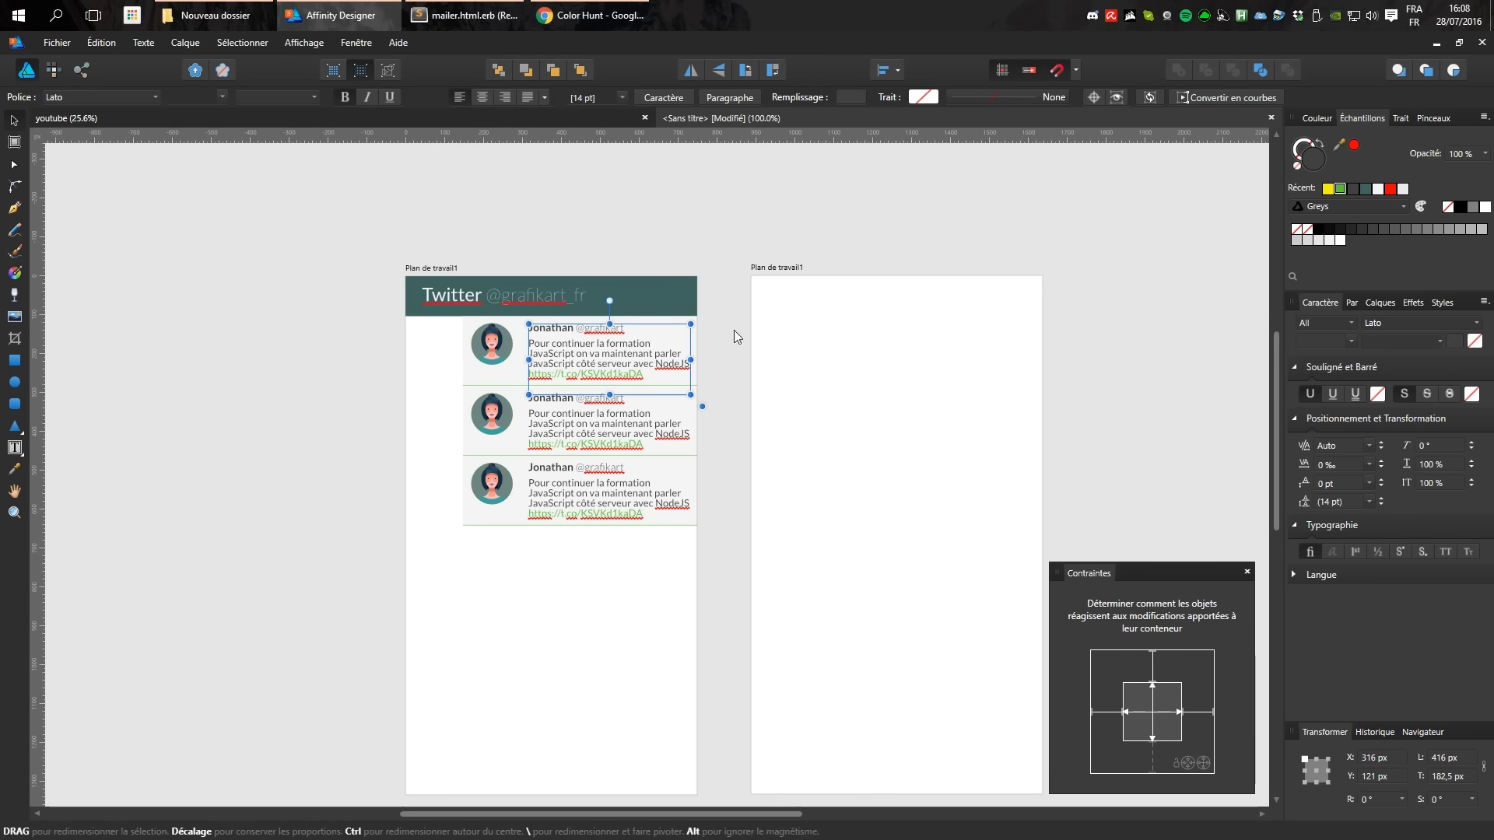
Stretch the three tweet cards back to the full 750 px artboard width.
click(760, 282)
key(ctrl+z)
key(ctrl+z)
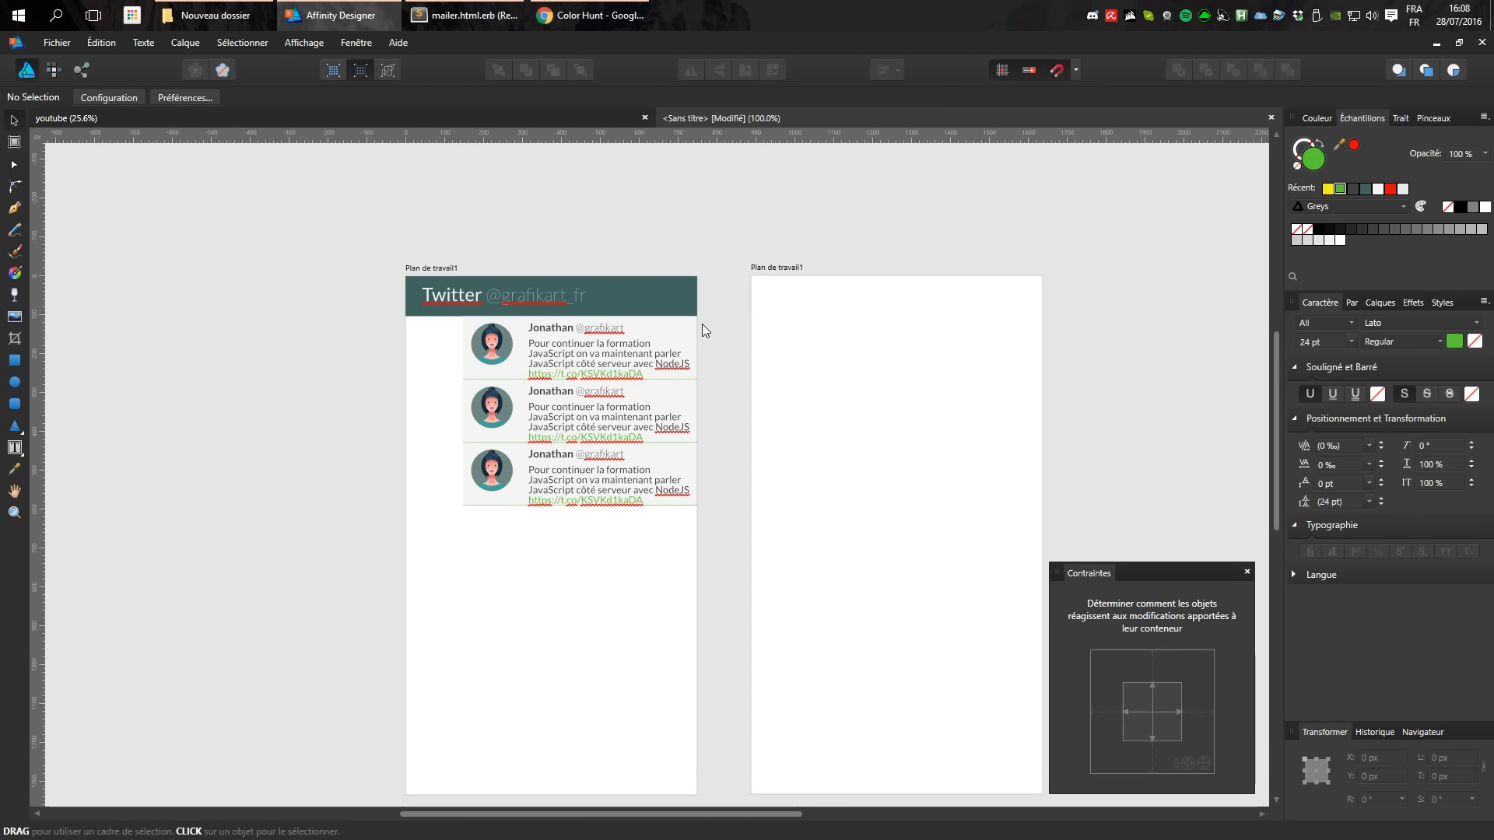
key(ctrl+z)
key(ctrl+z)
key(ctrl+z)
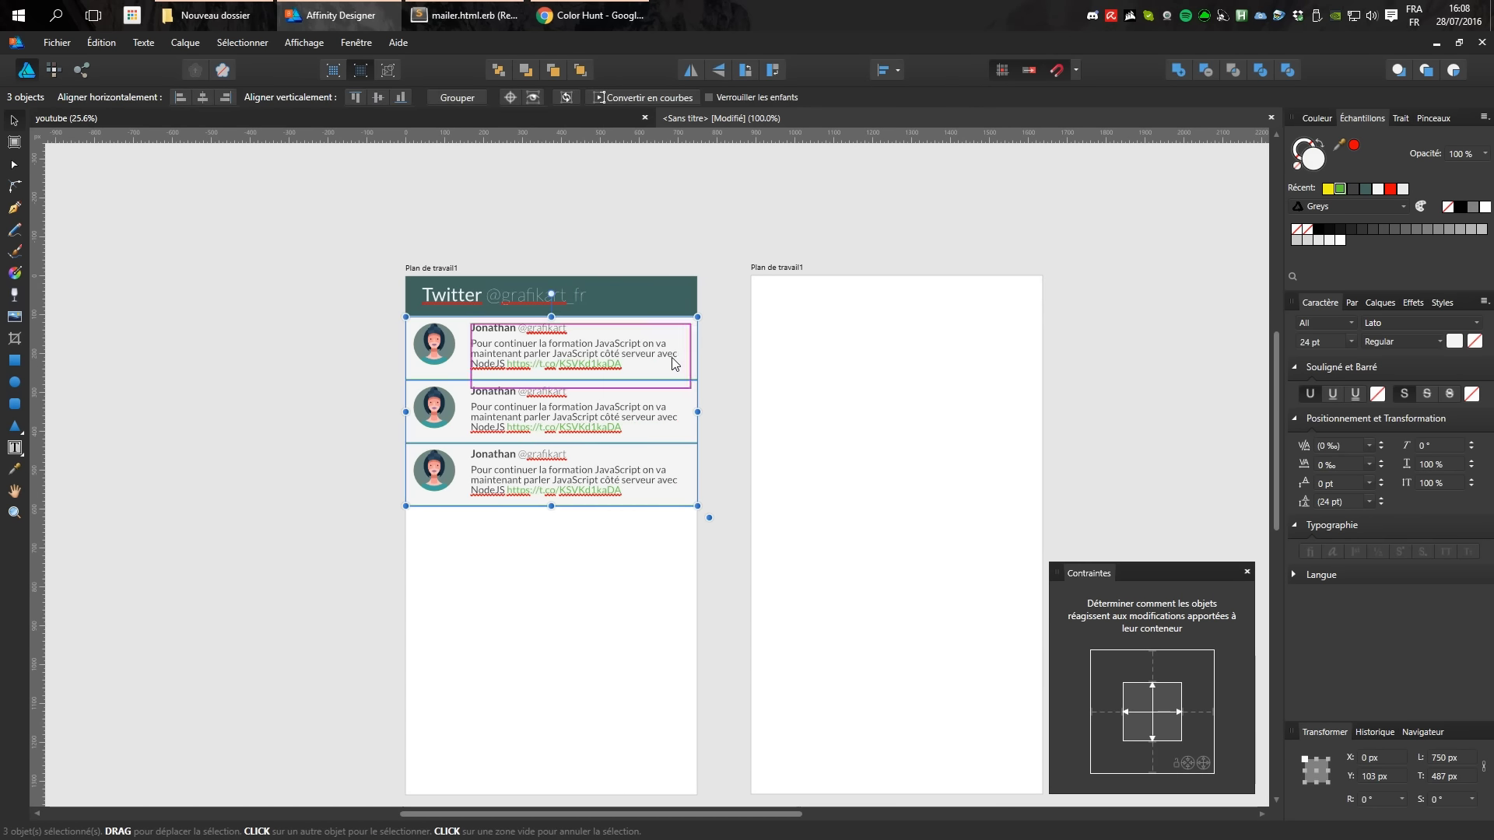
click(1265, 286)
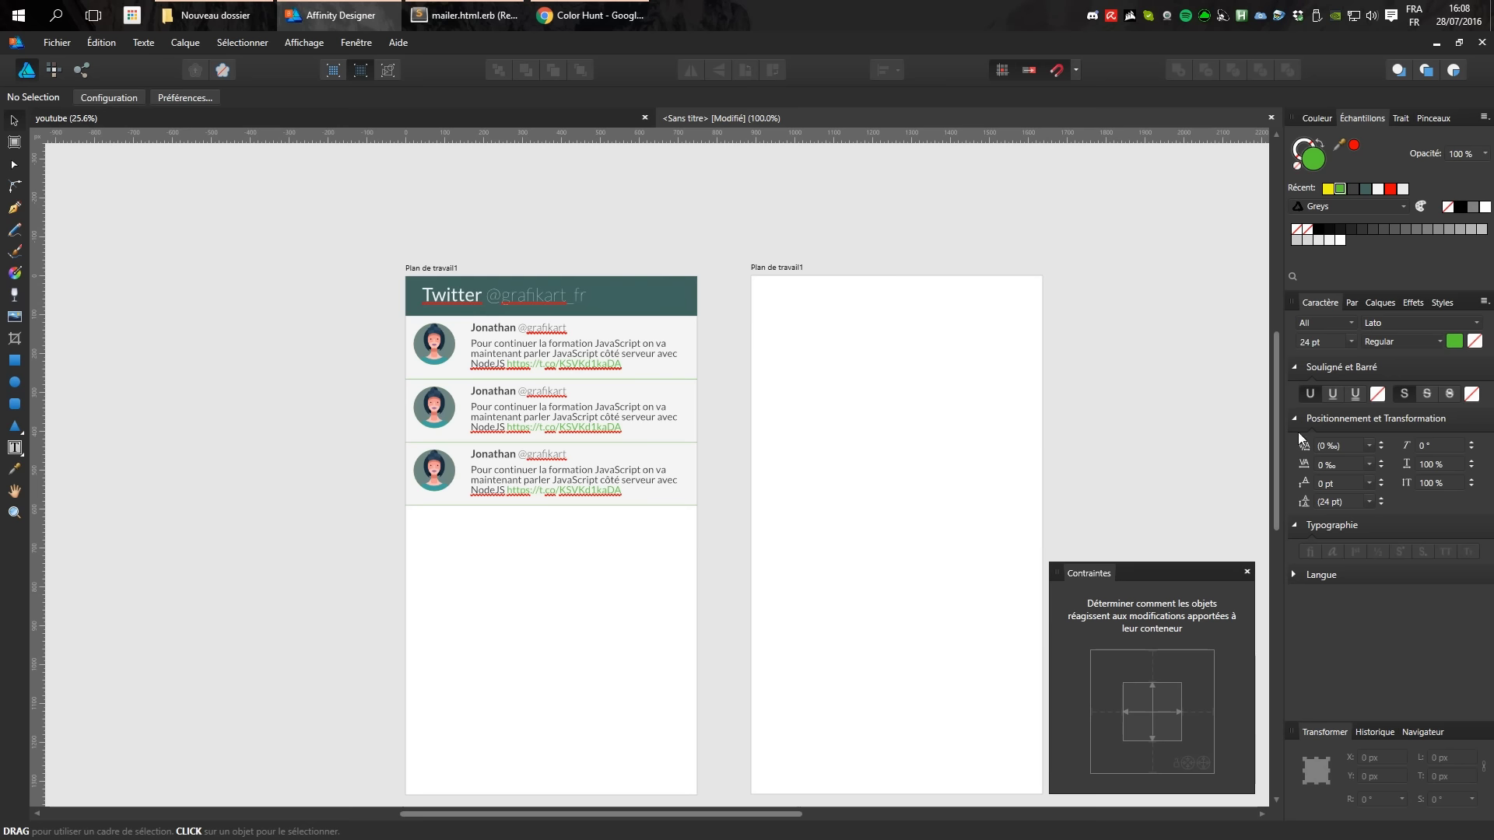
click(1379, 302)
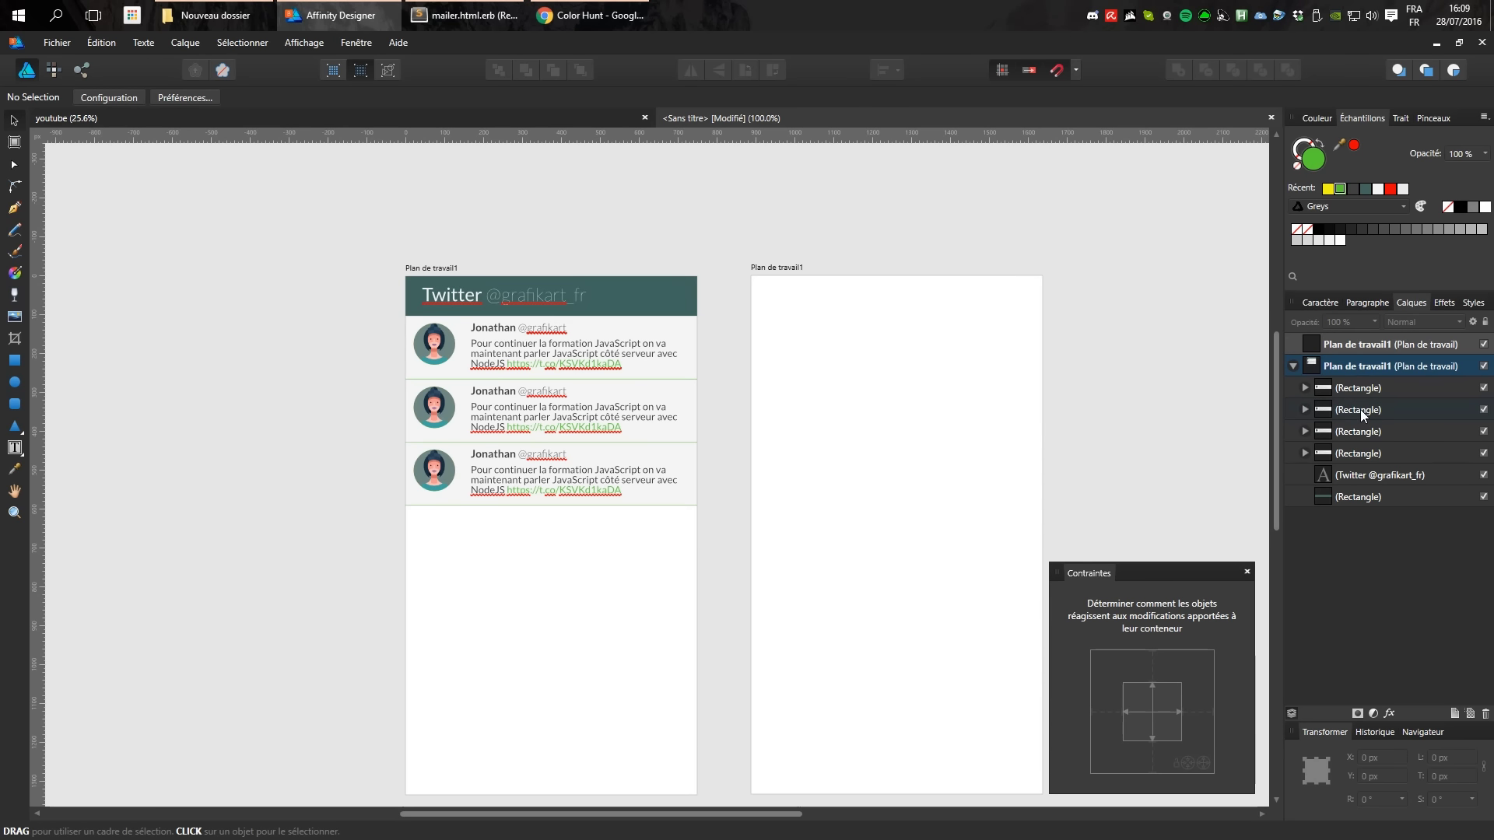
click(1365, 433)
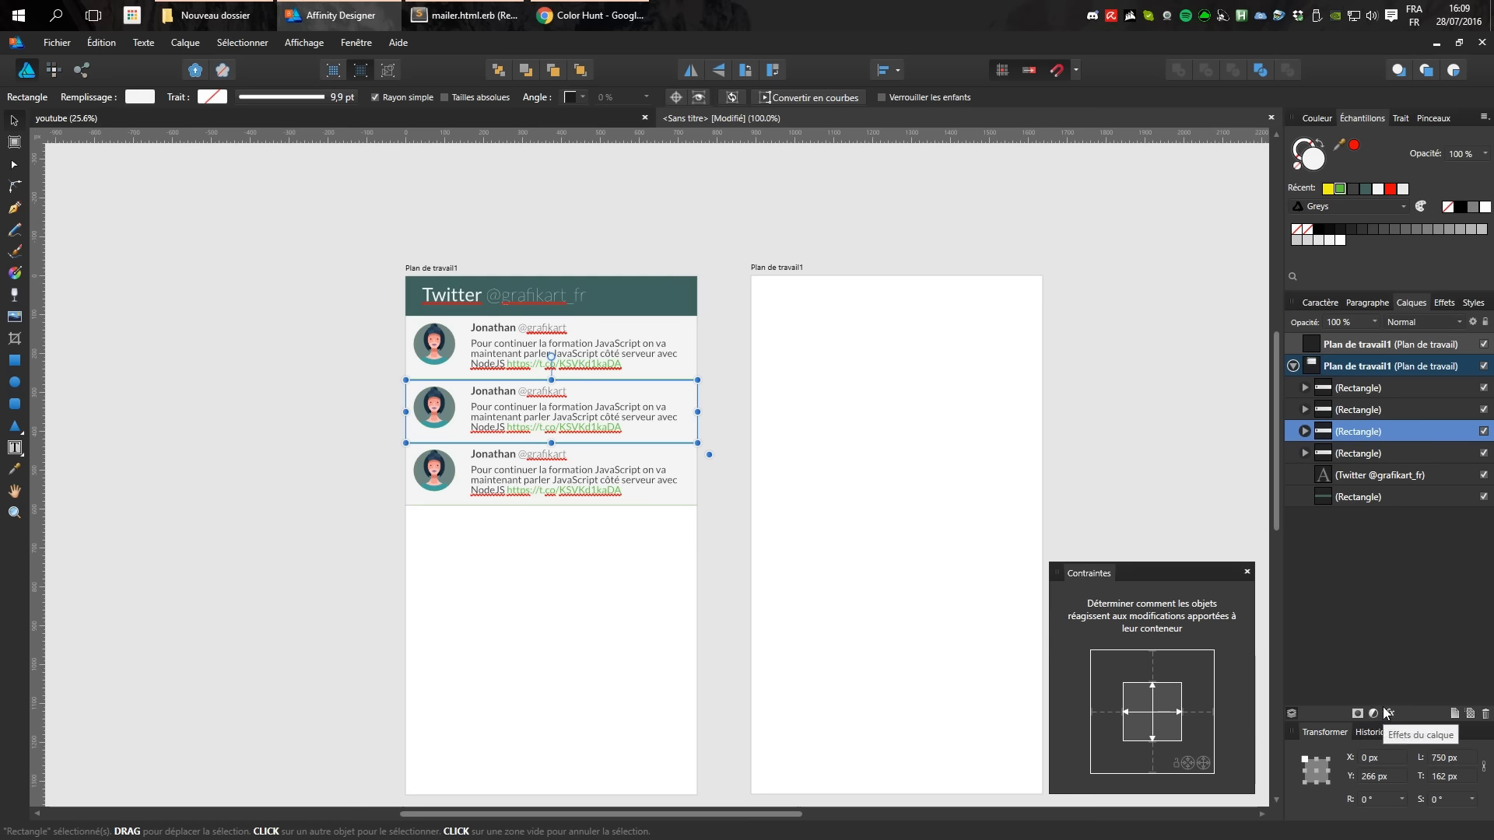
Enable an outer shadow on the teal header and move header and title to the top.
scroll(640, 335, up, 3)
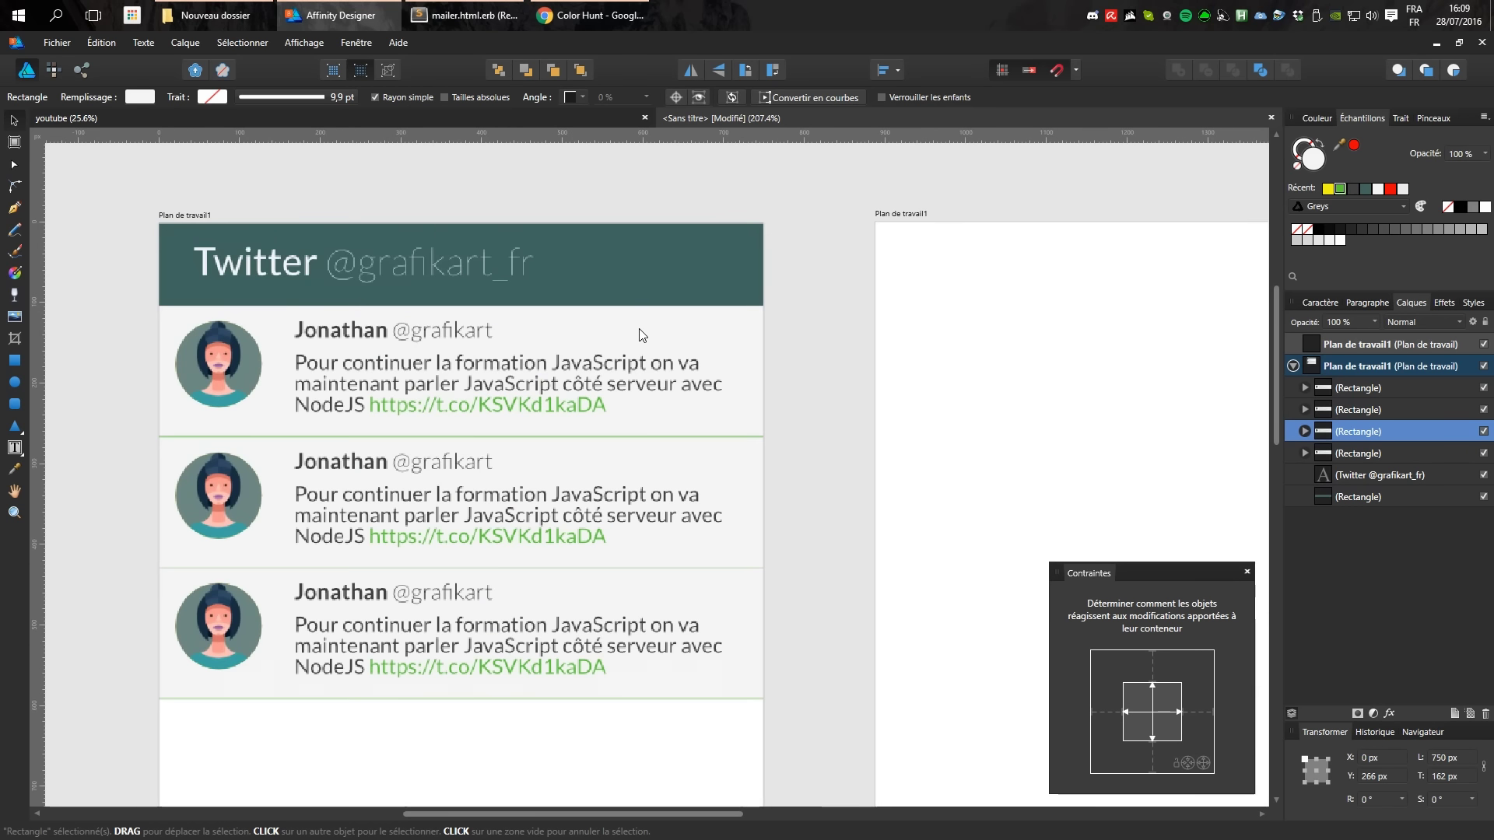
click(643, 278)
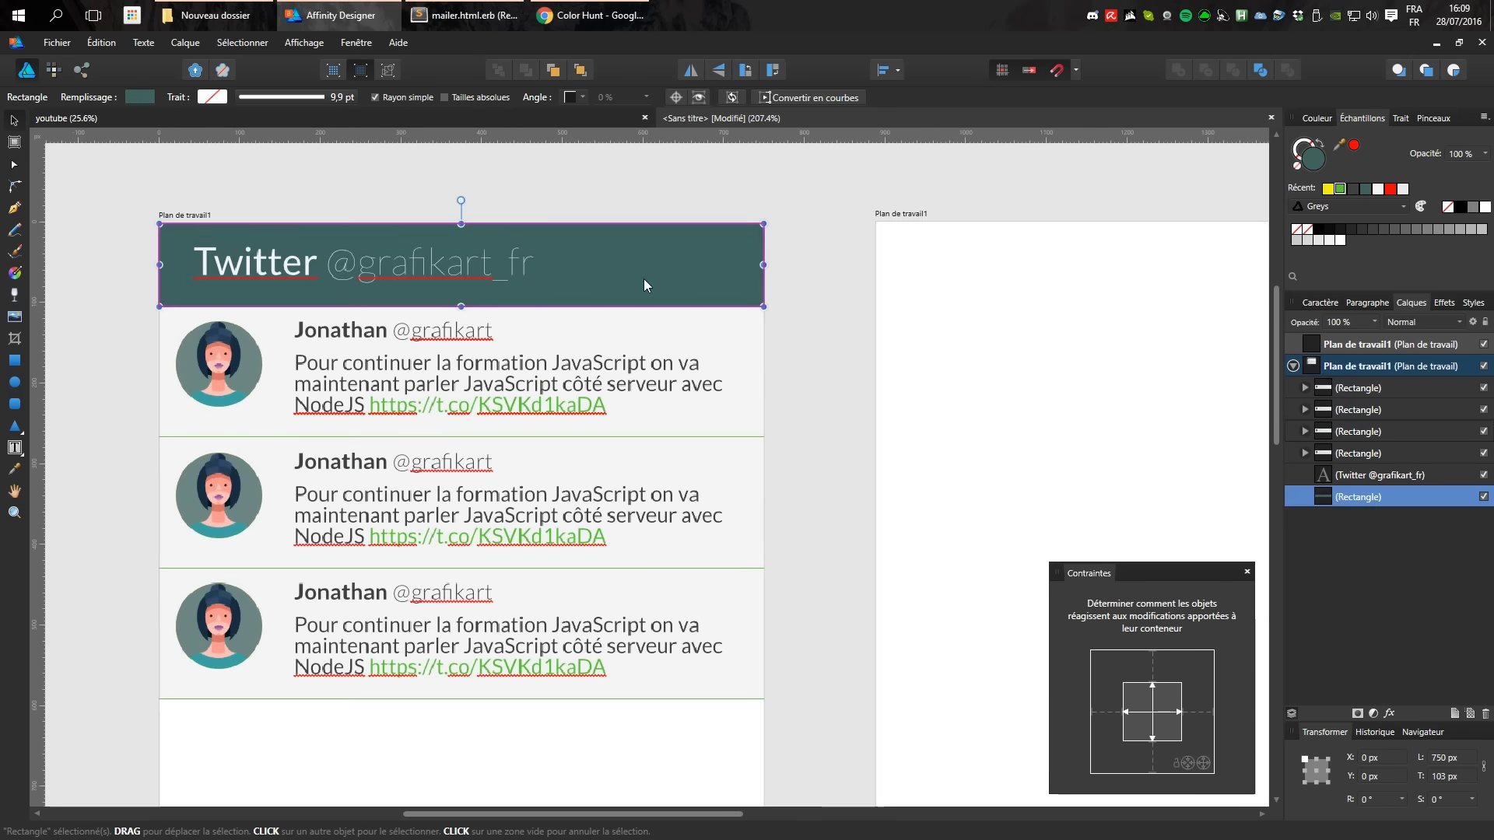
click(1387, 715)
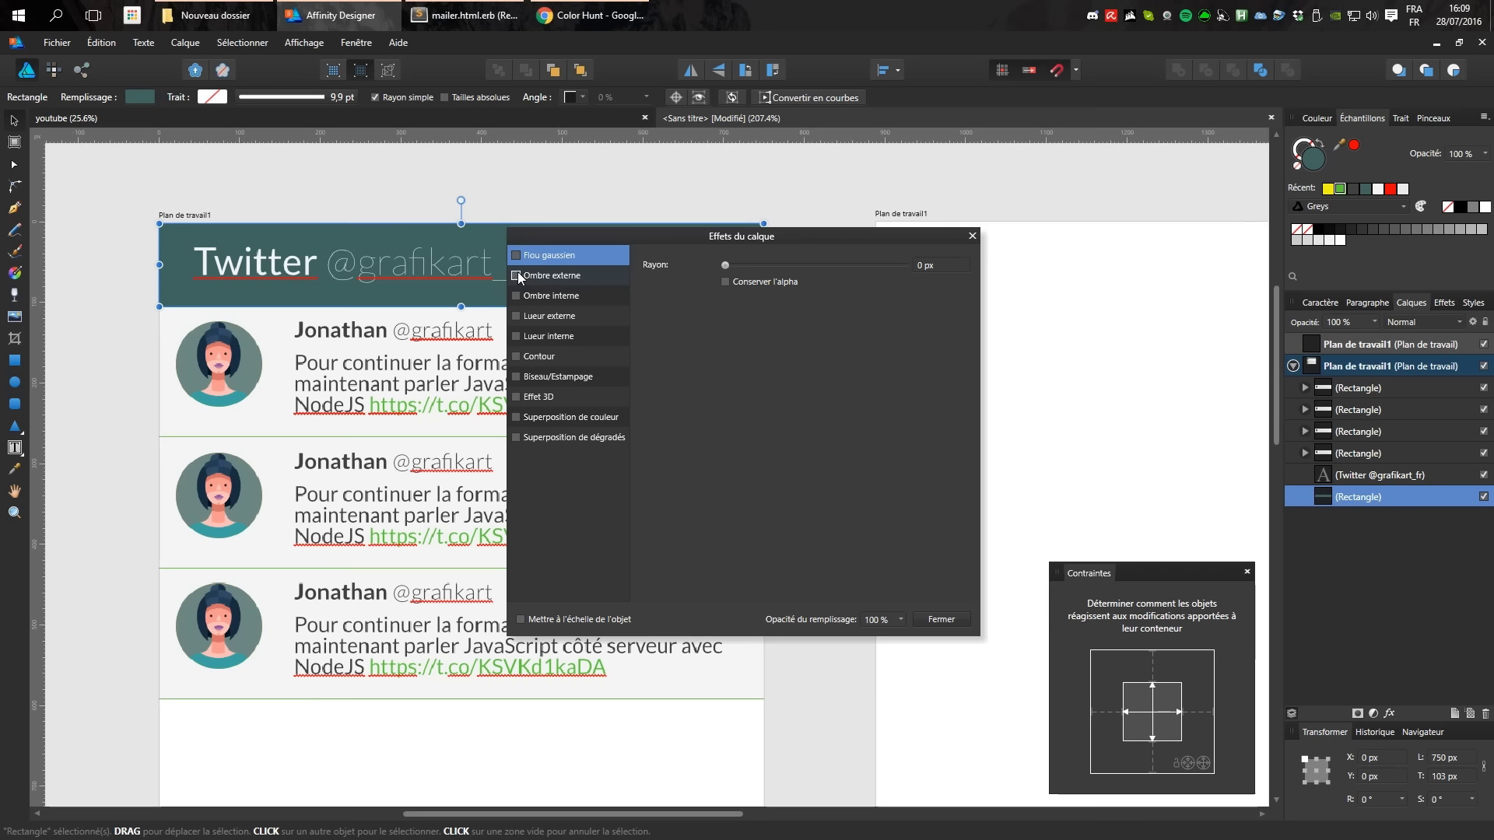
click(541, 275)
drag(810, 283, 826, 288)
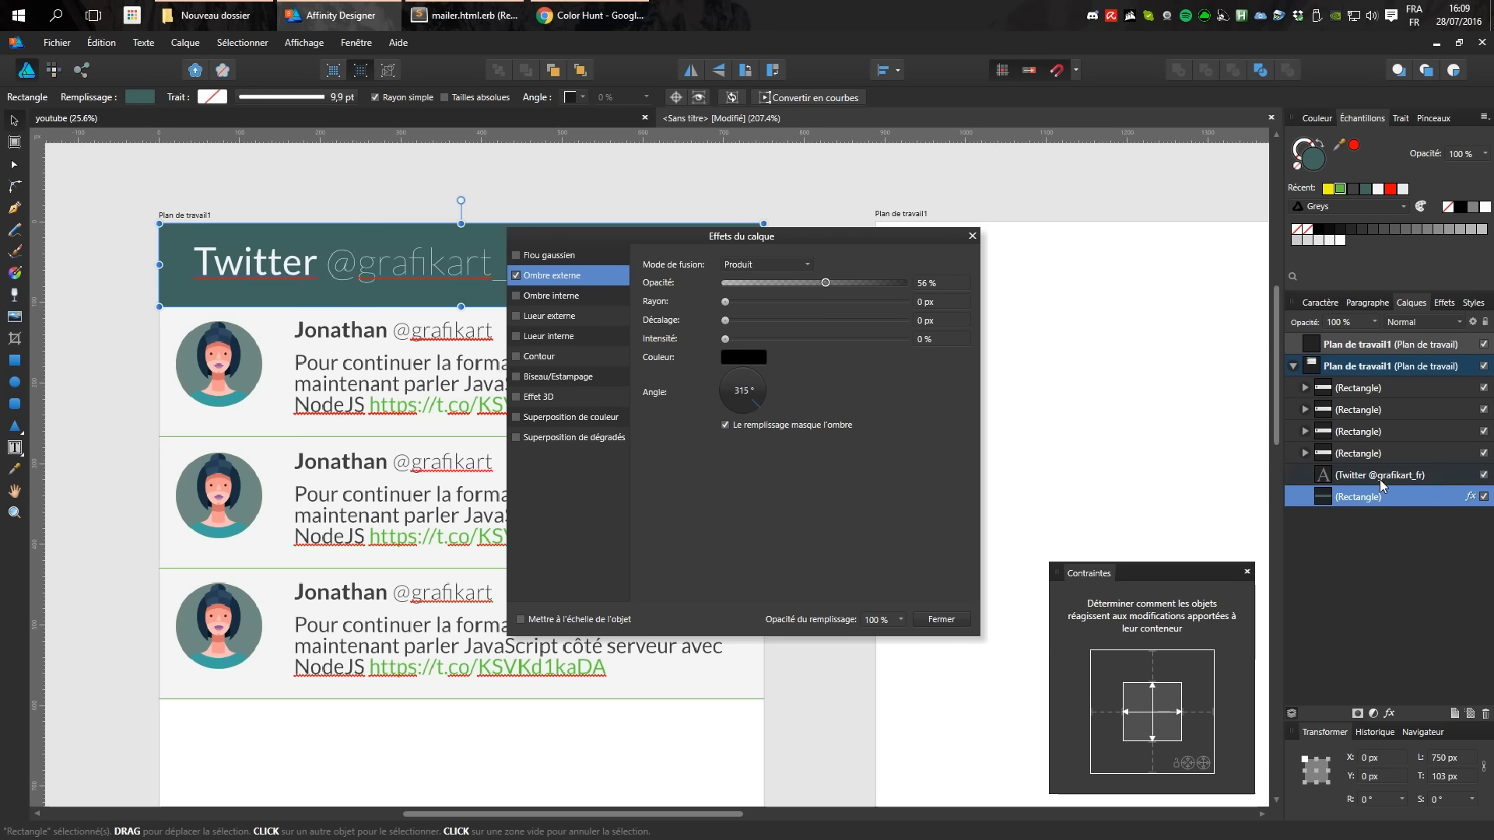
shift+click(1382, 484)
drag(1381, 483, 1346, 389)
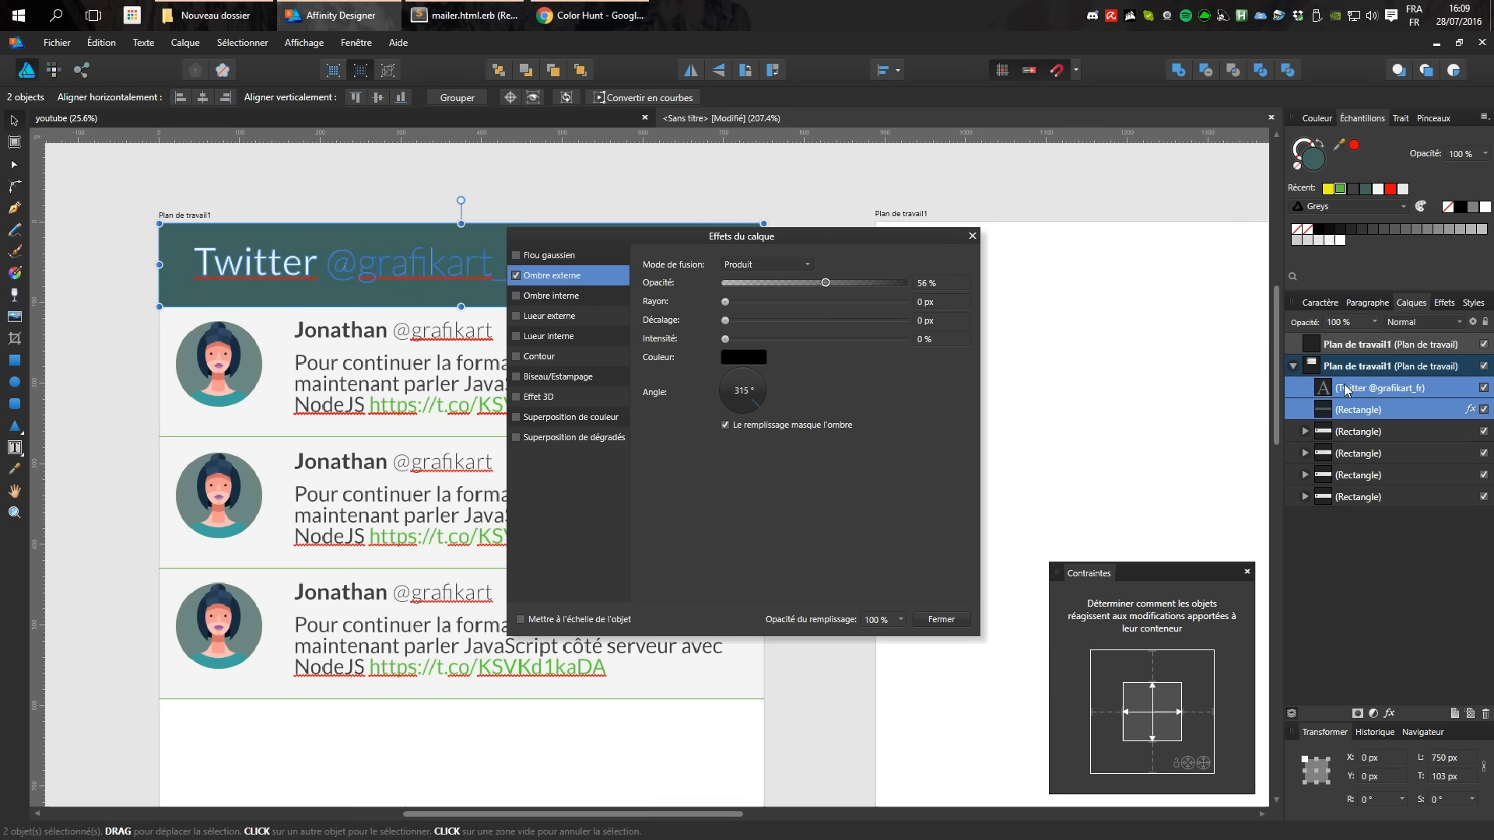
Set the header's outer shadow to 49% opacity with a 19.6 px radius.
drag(826, 283, 813, 283)
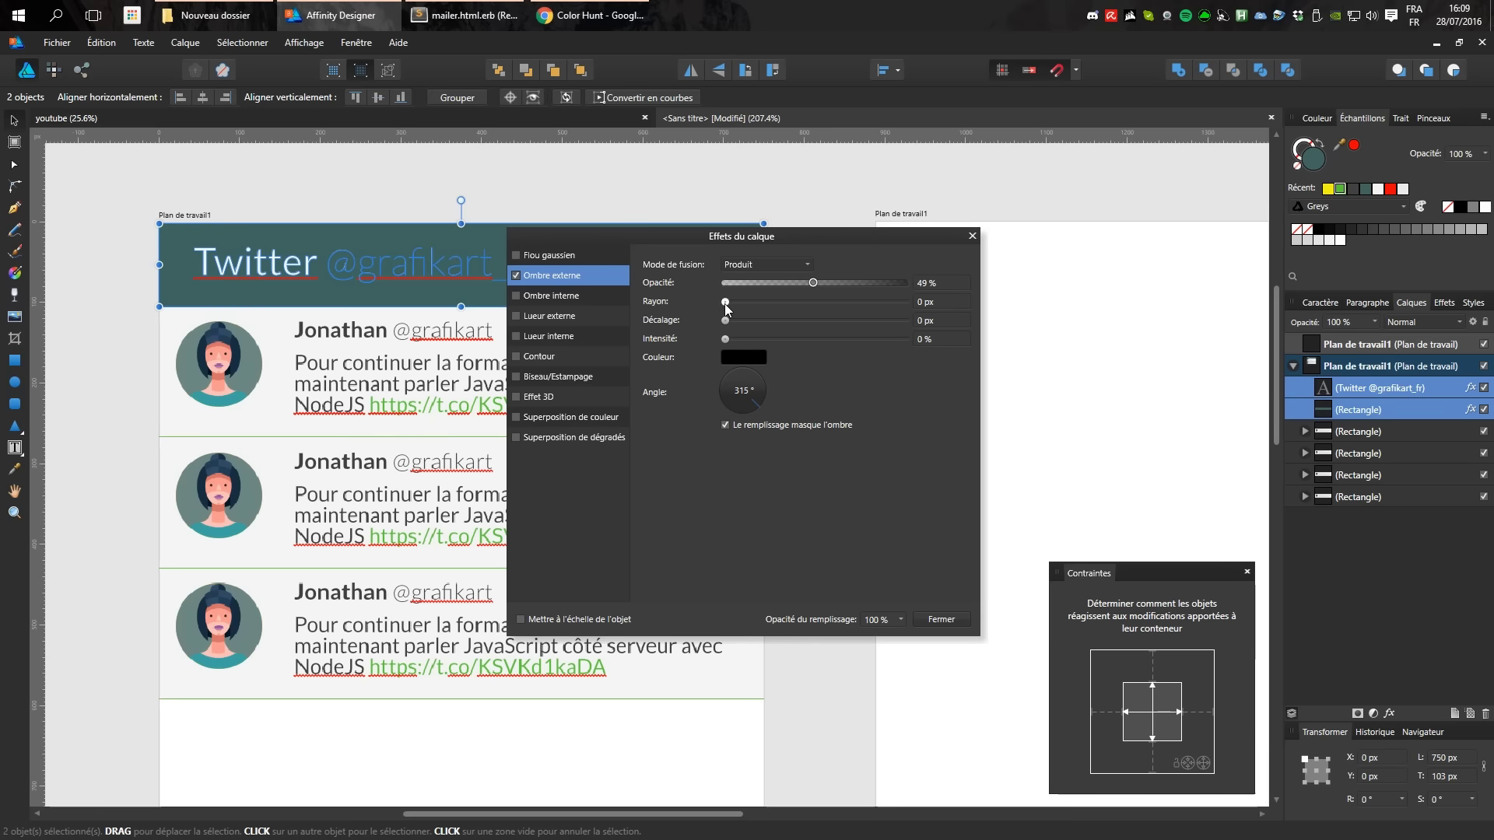
mouse_move(725, 304)
mouse_down()
mouse_move(847, 306)
mouse_move(805, 307)
mouse_move(823, 308)
mouse_up()
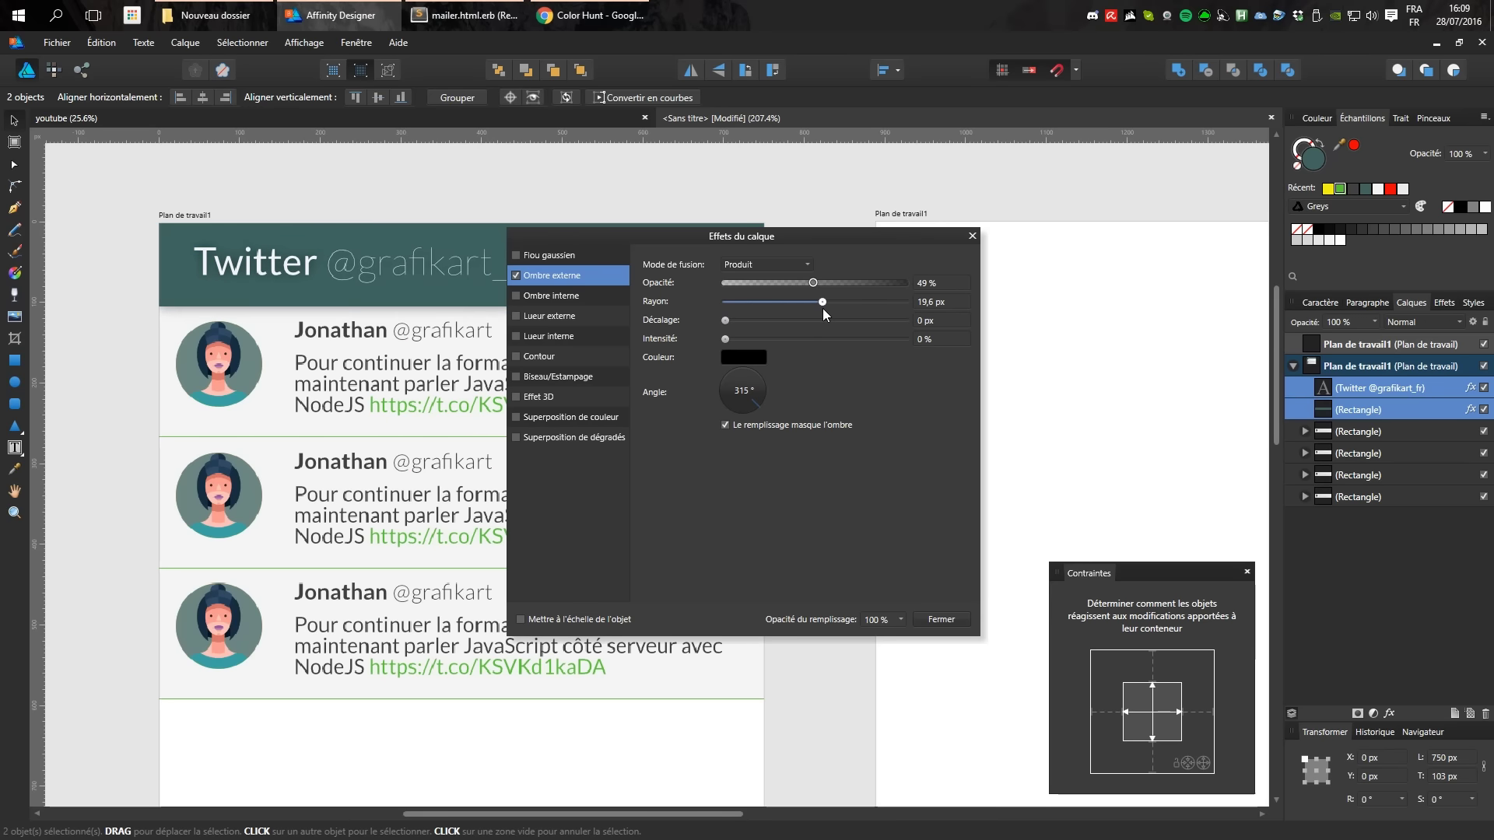
click(939, 620)
click(870, 375)
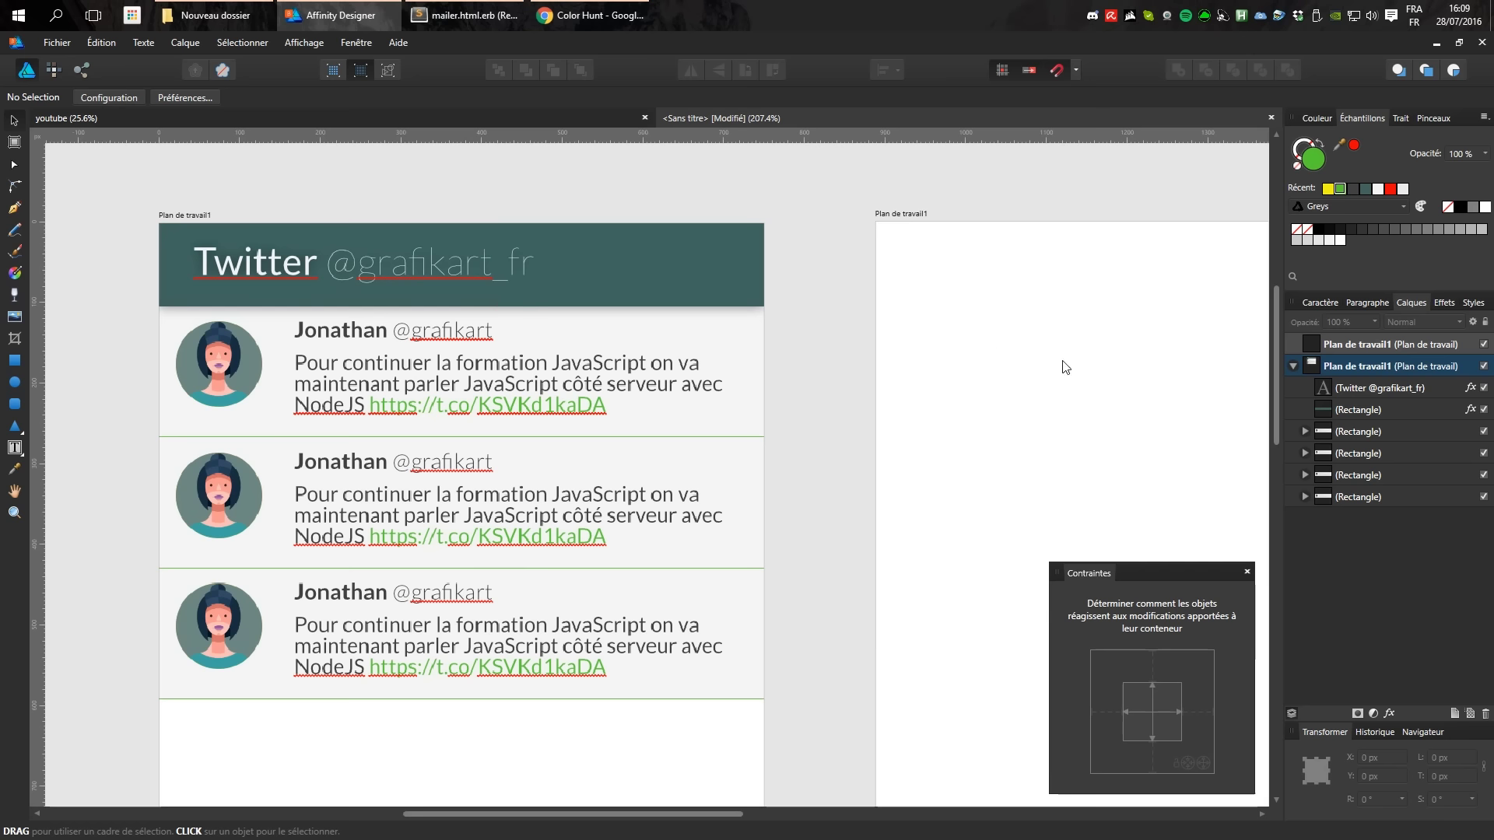
click(1417, 387)
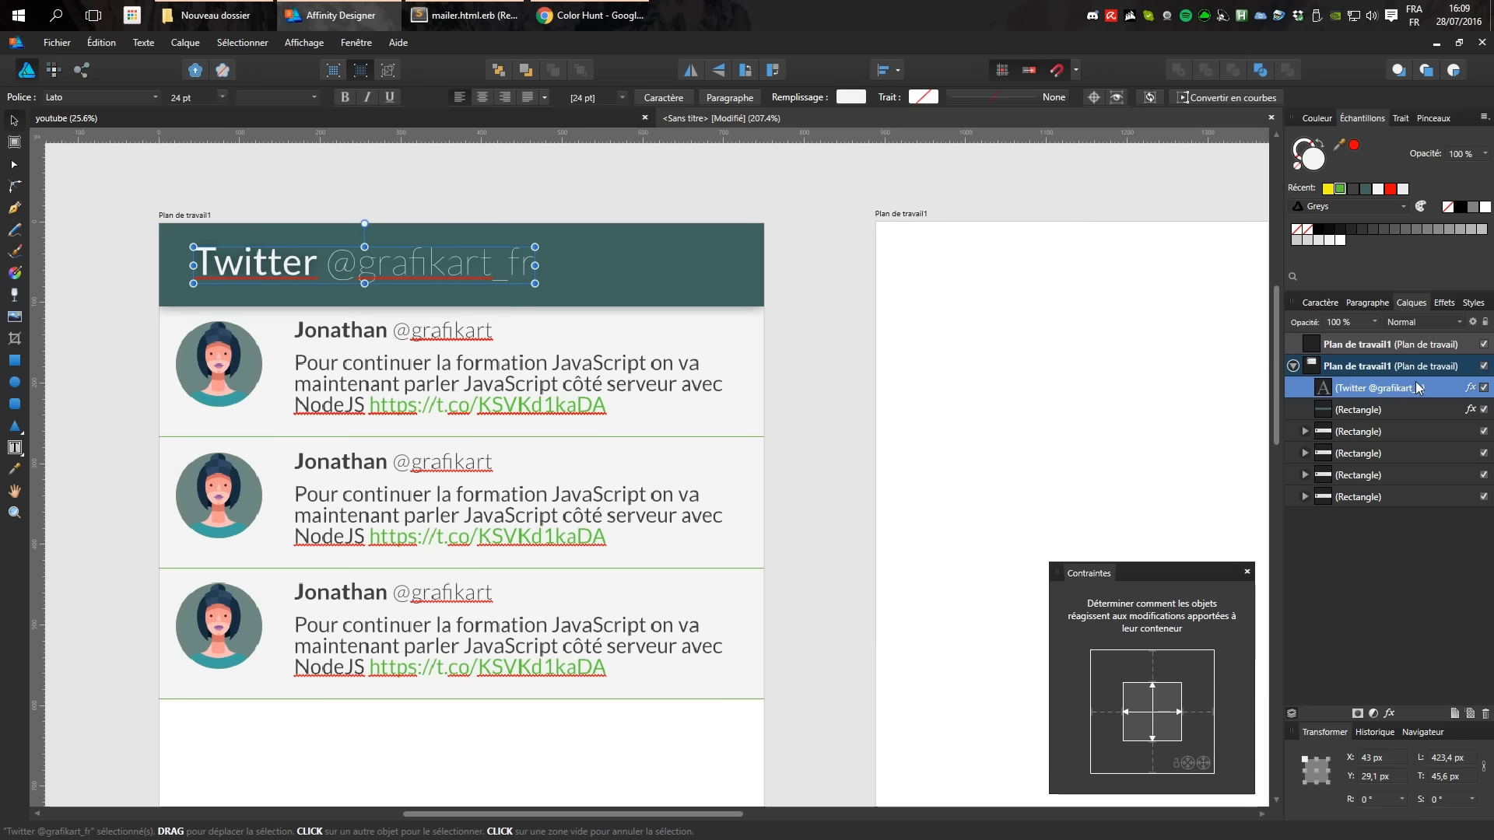
Remove the outer shadow from the Twitter title text.
click(1470, 388)
click(516, 276)
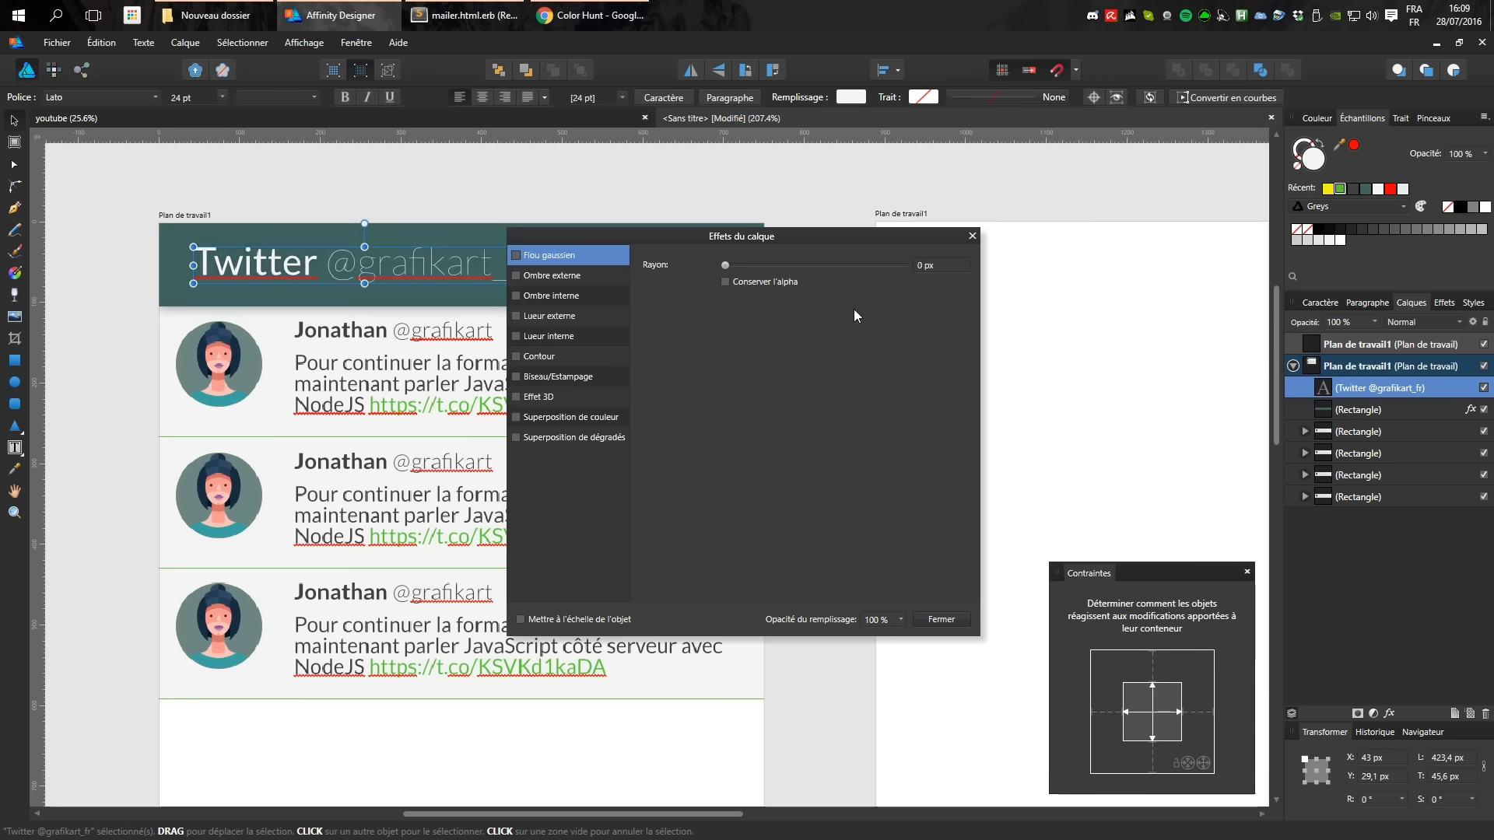
click(972, 237)
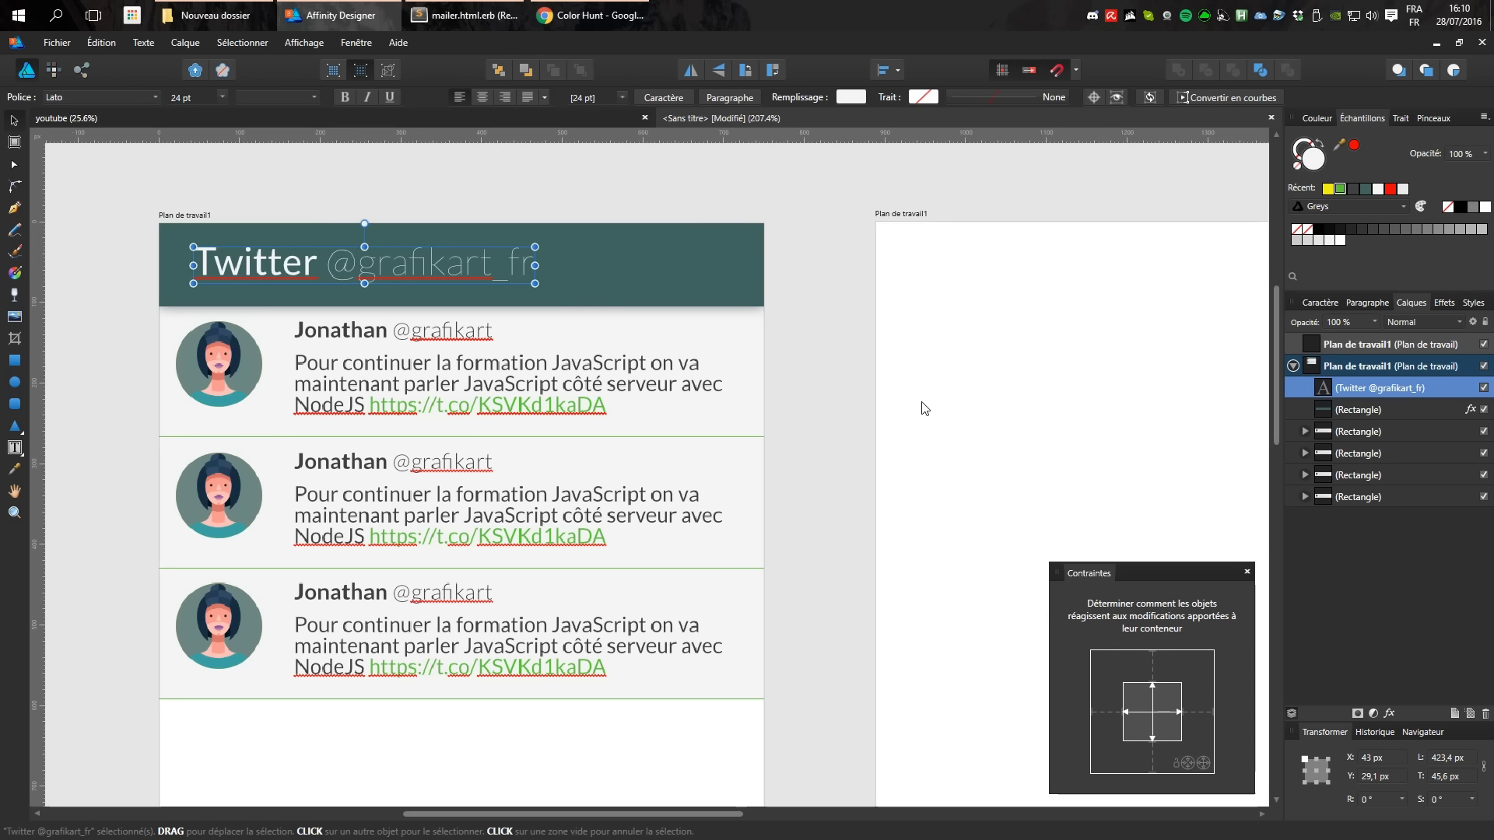
Drag kristy.png from File Explorer onto the artboard below the tweet cards.
click(704, 362)
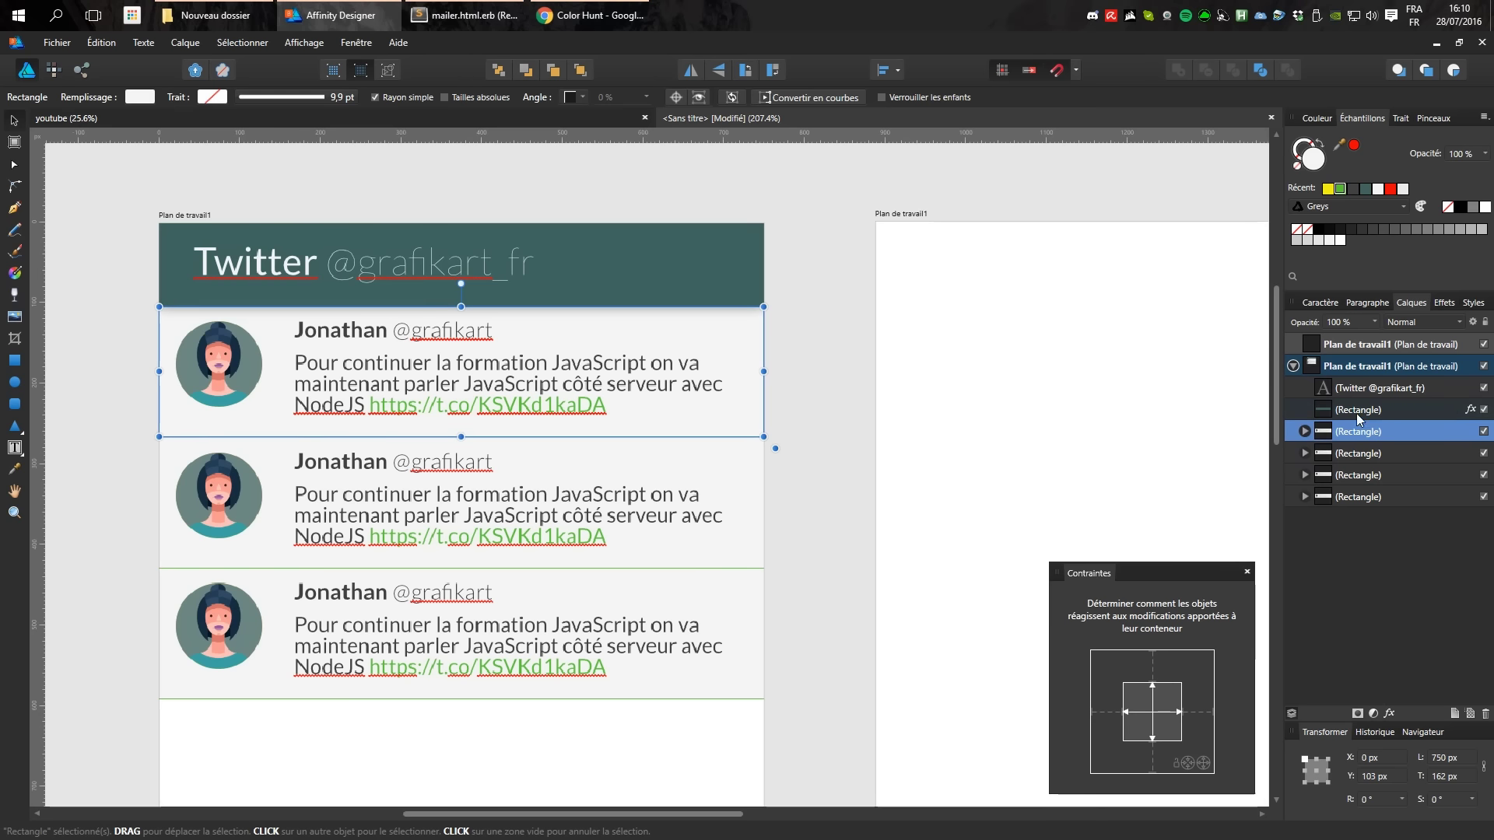
drag(797, 566, 900, 429)
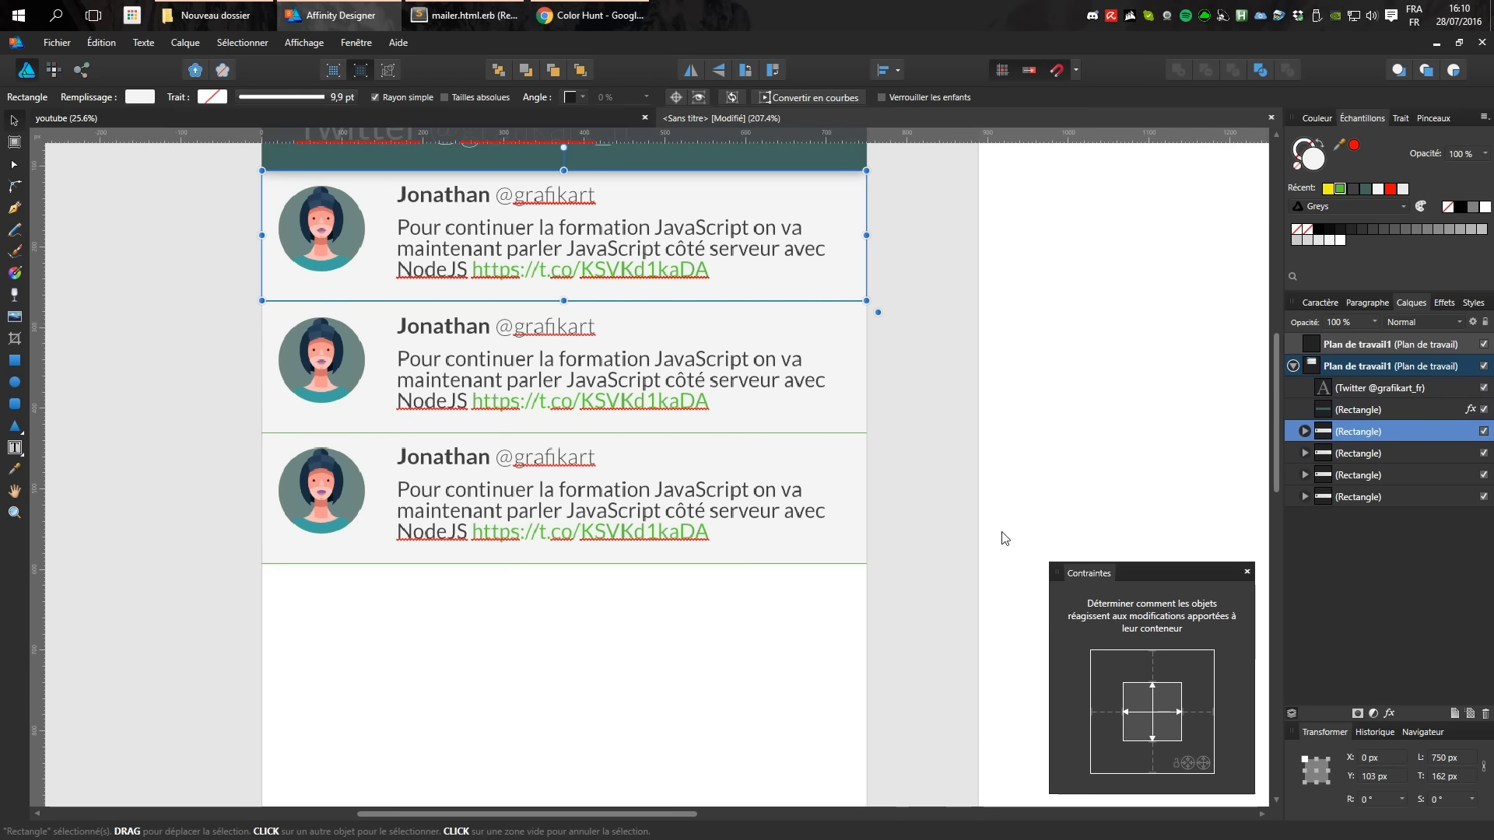
drag(677, 545, 614, 381)
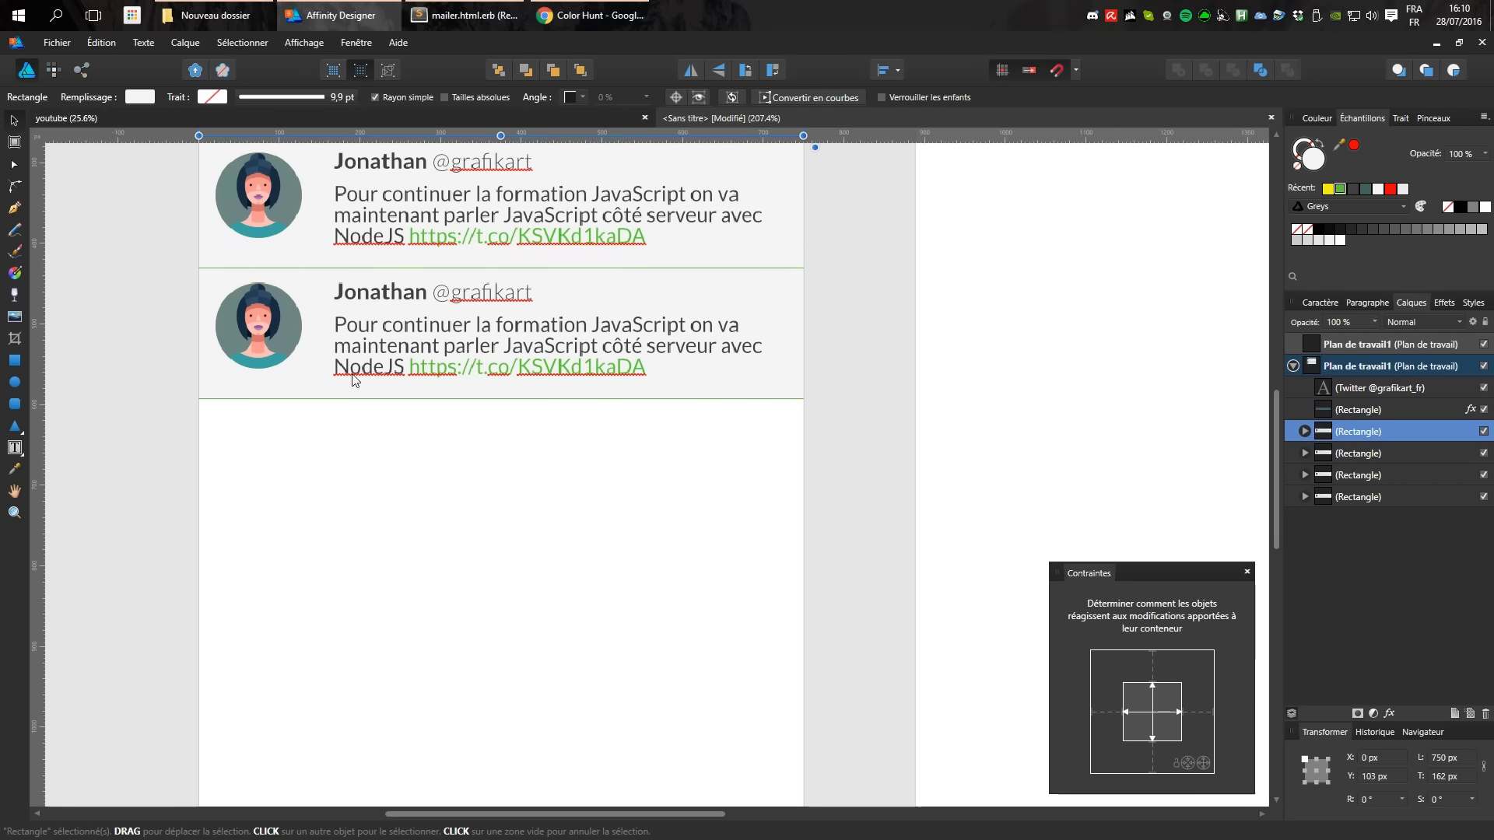
click(206, 15)
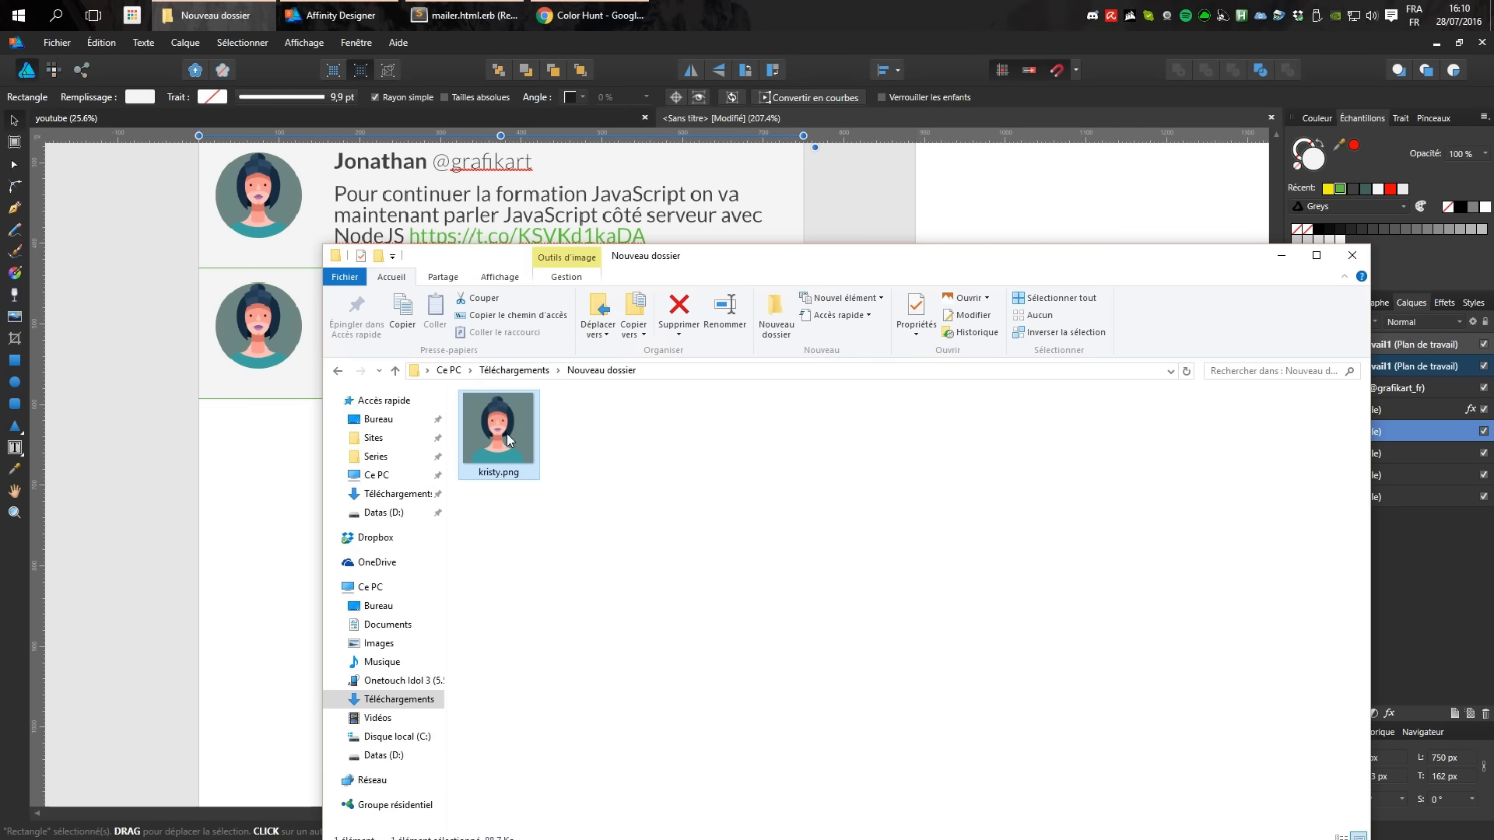
mouse_move(506, 433)
mouse_down()
mouse_move(246, 433)
mouse_move(266, 420)
mouse_up()
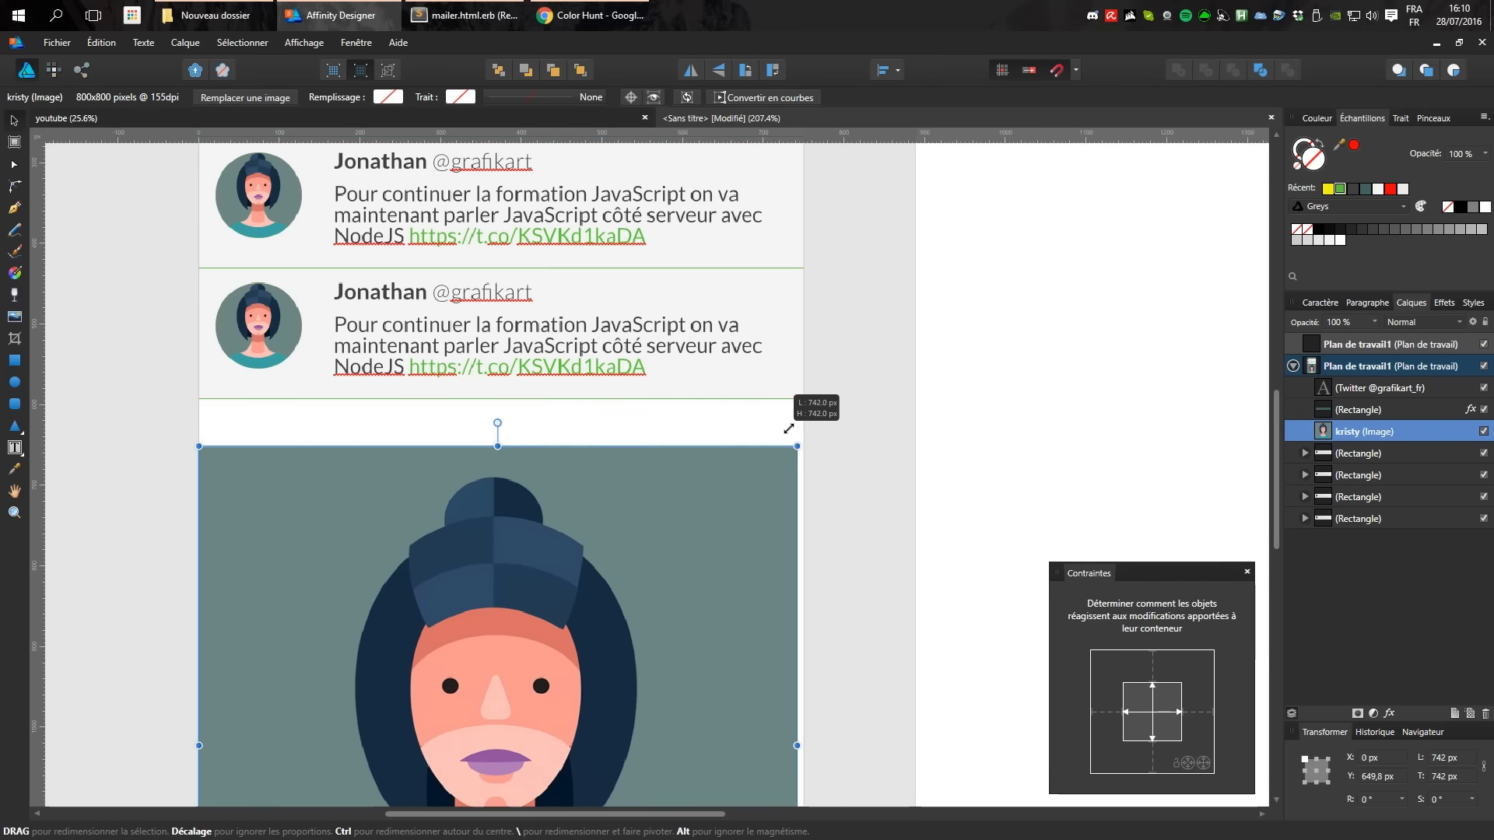
Resize the portrait to 750 px wide and draw a circle over its face.
drag(795, 421, 654, 478)
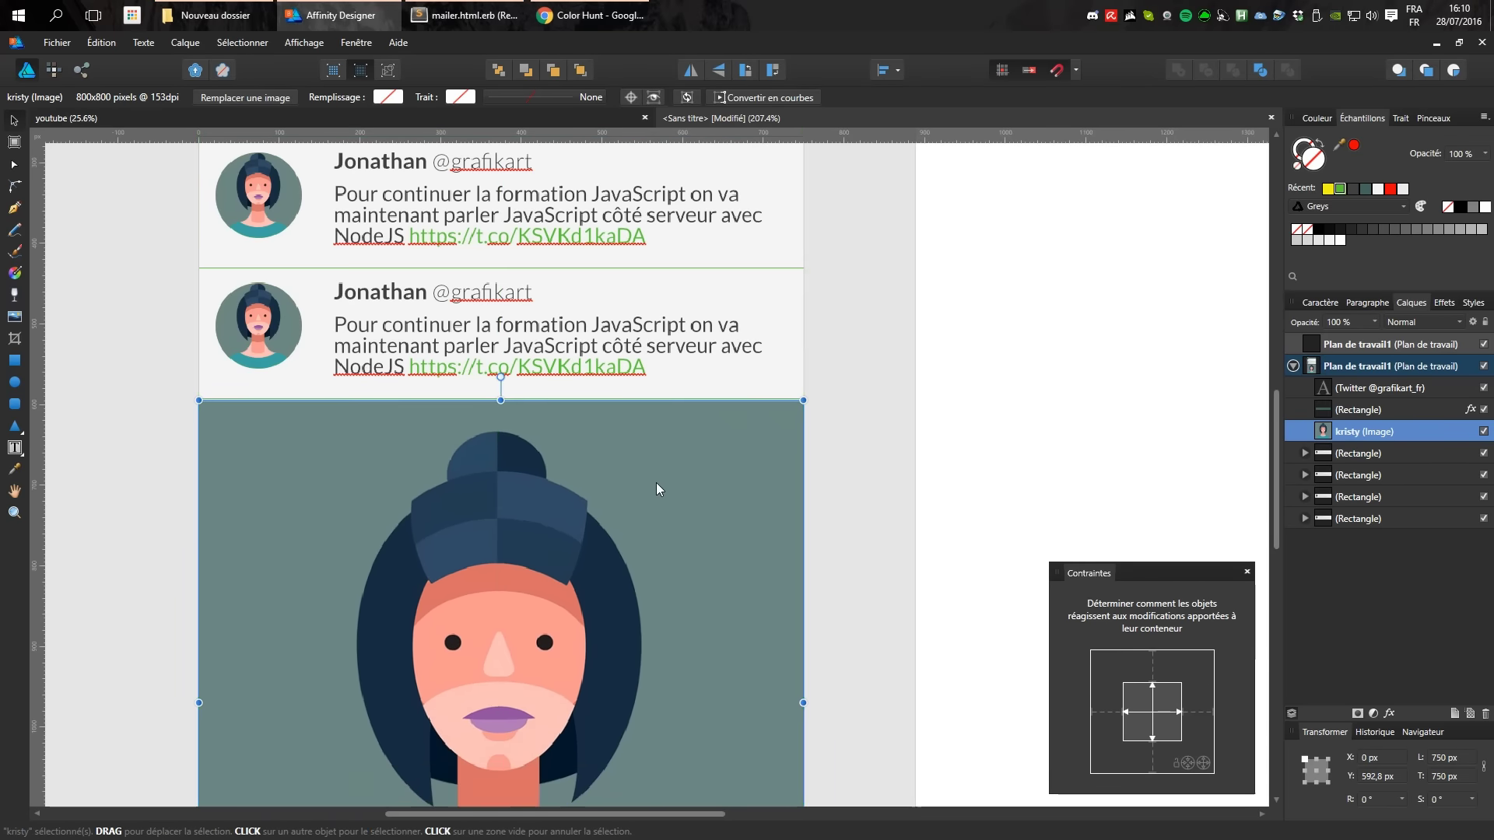
scroll(655, 488, down, 3)
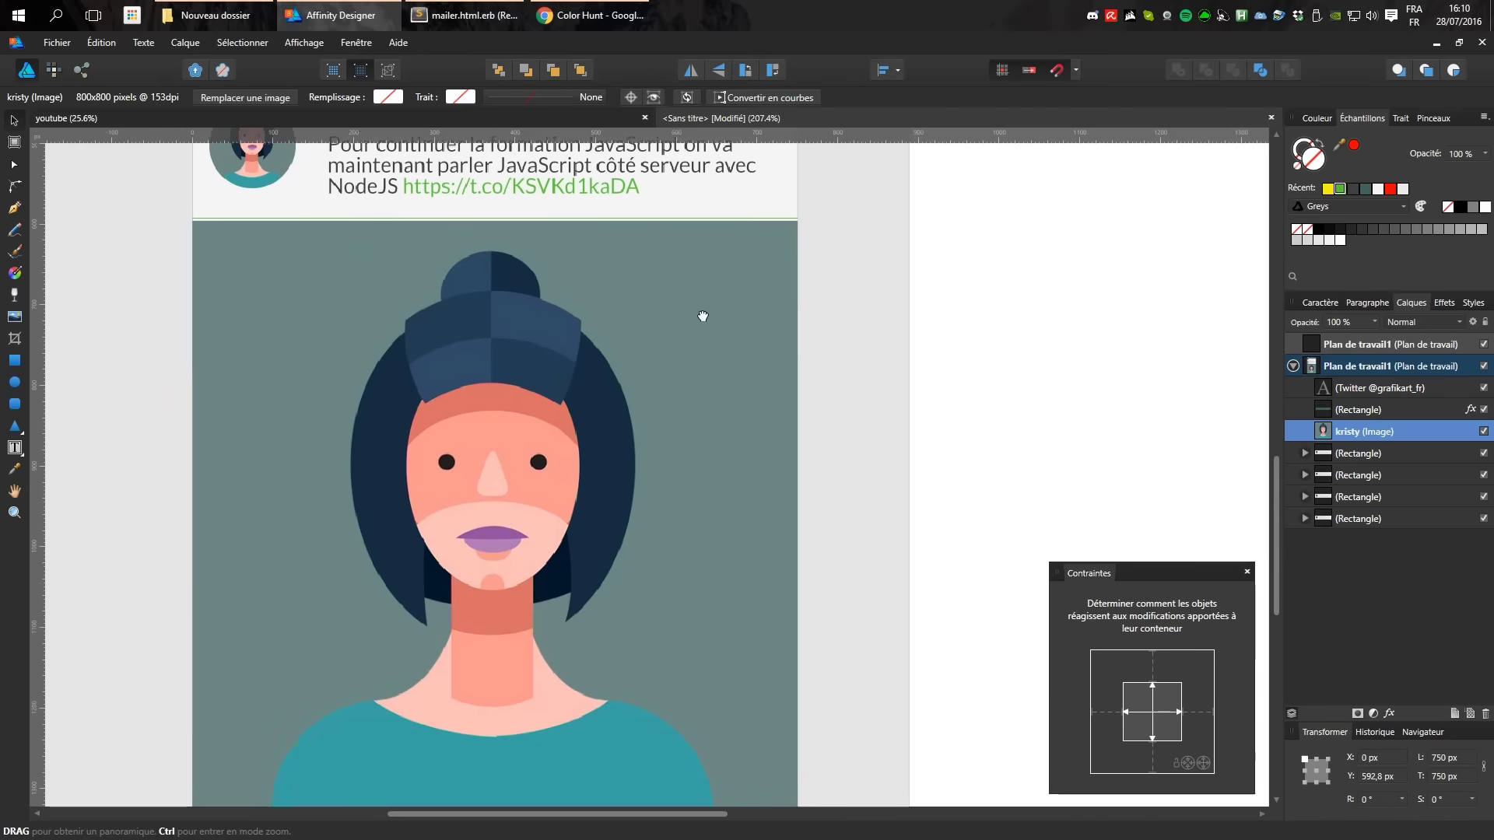
click(15, 383)
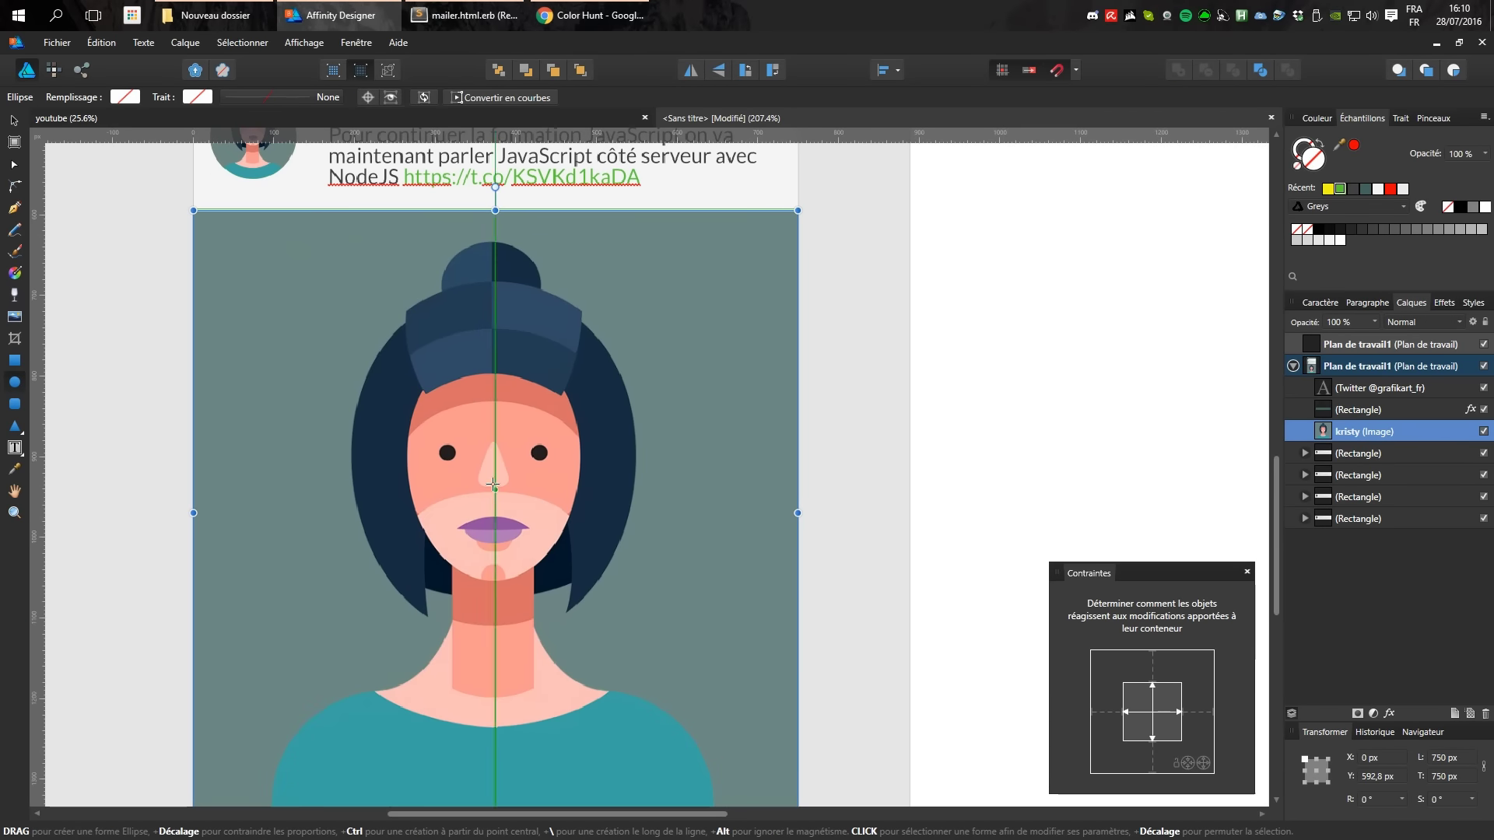
mouse_move(494, 489)
mouse_down()
mouse_move(393, 372)
mouse_move(408, 400)
mouse_up()
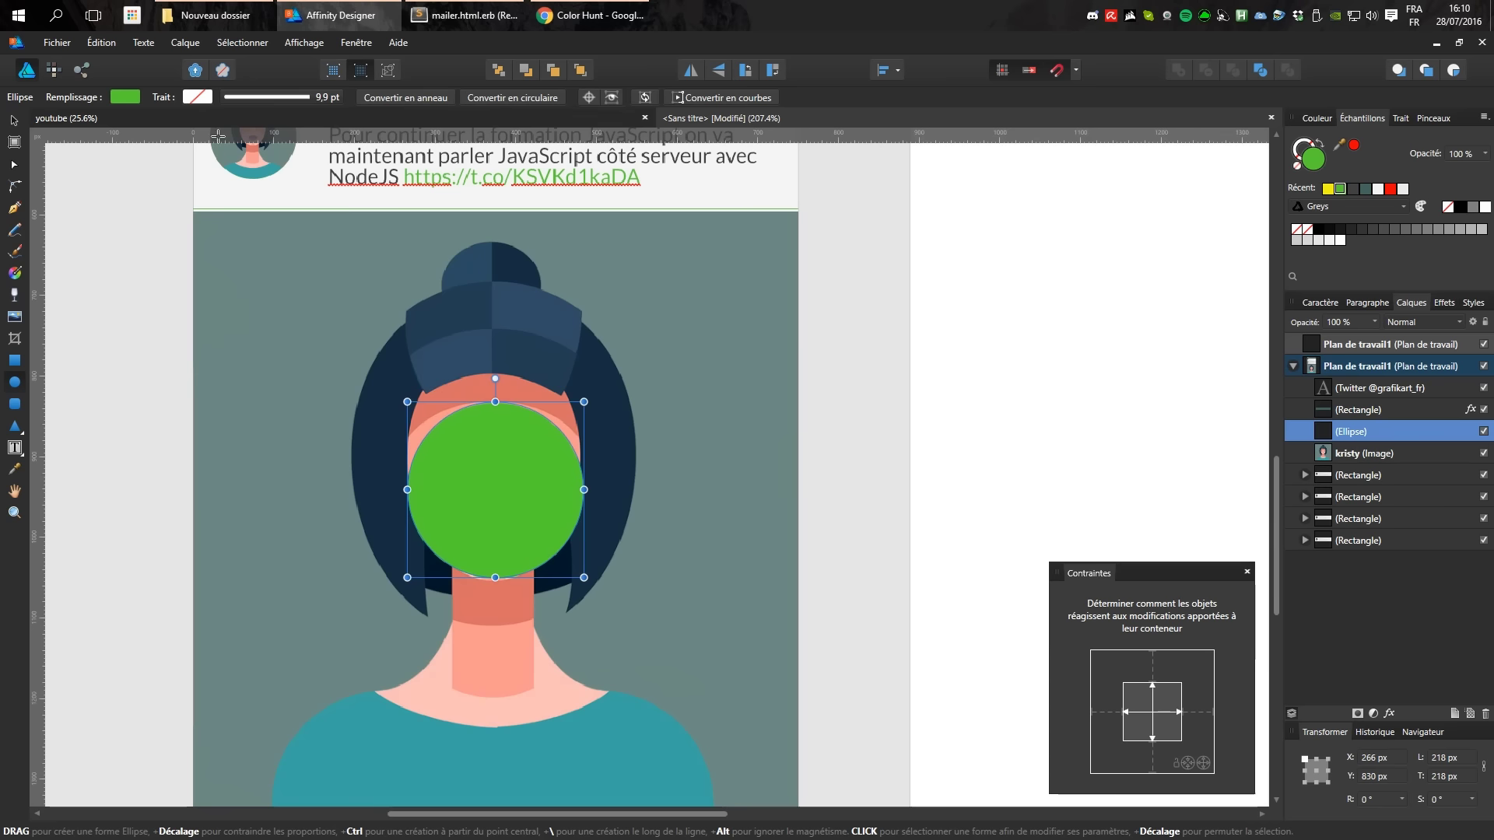
Give the circle no fill and a white outline.
click(128, 96)
click(27, 125)
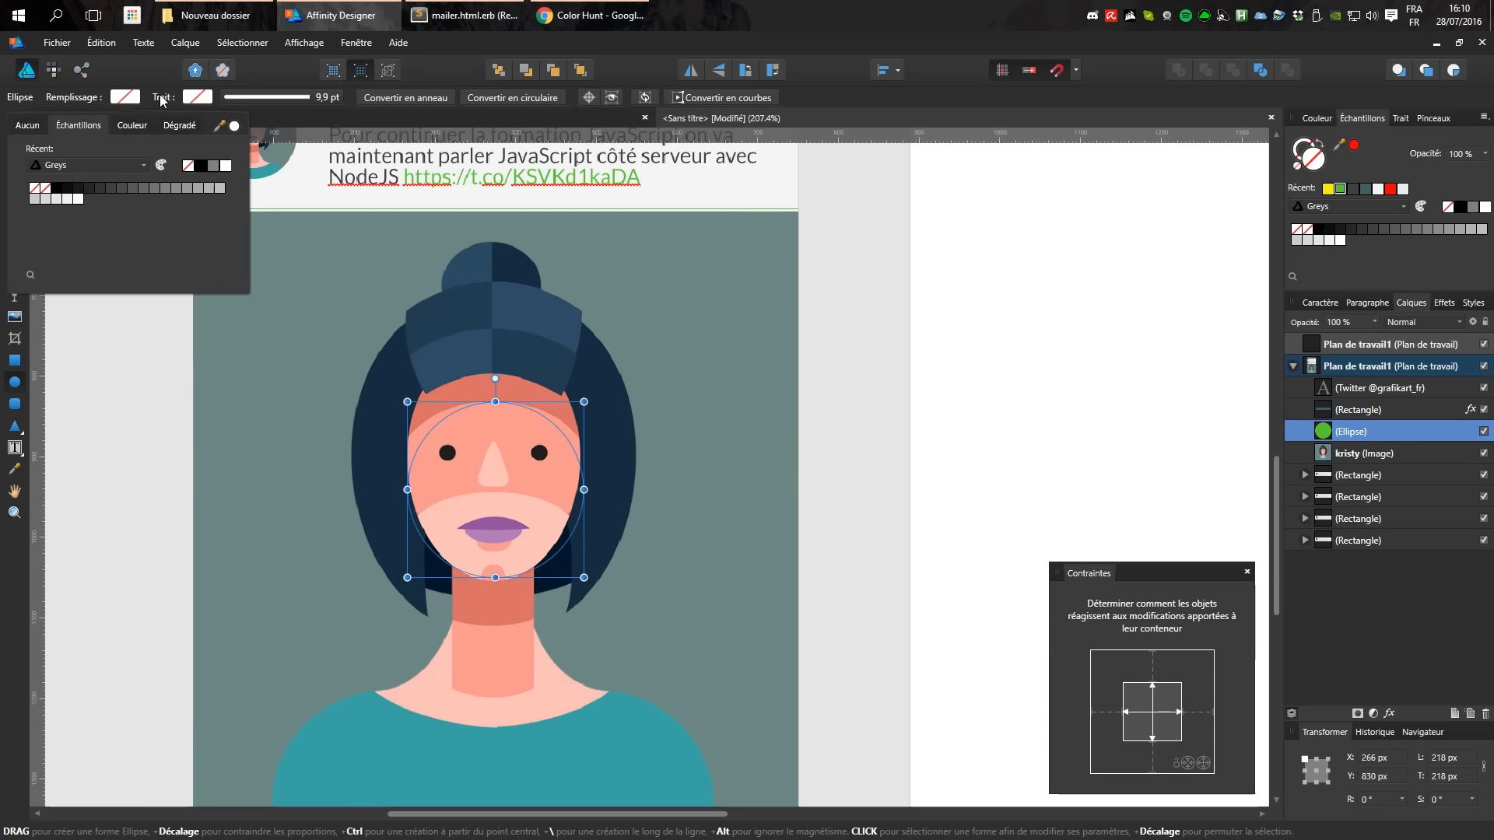
click(148, 199)
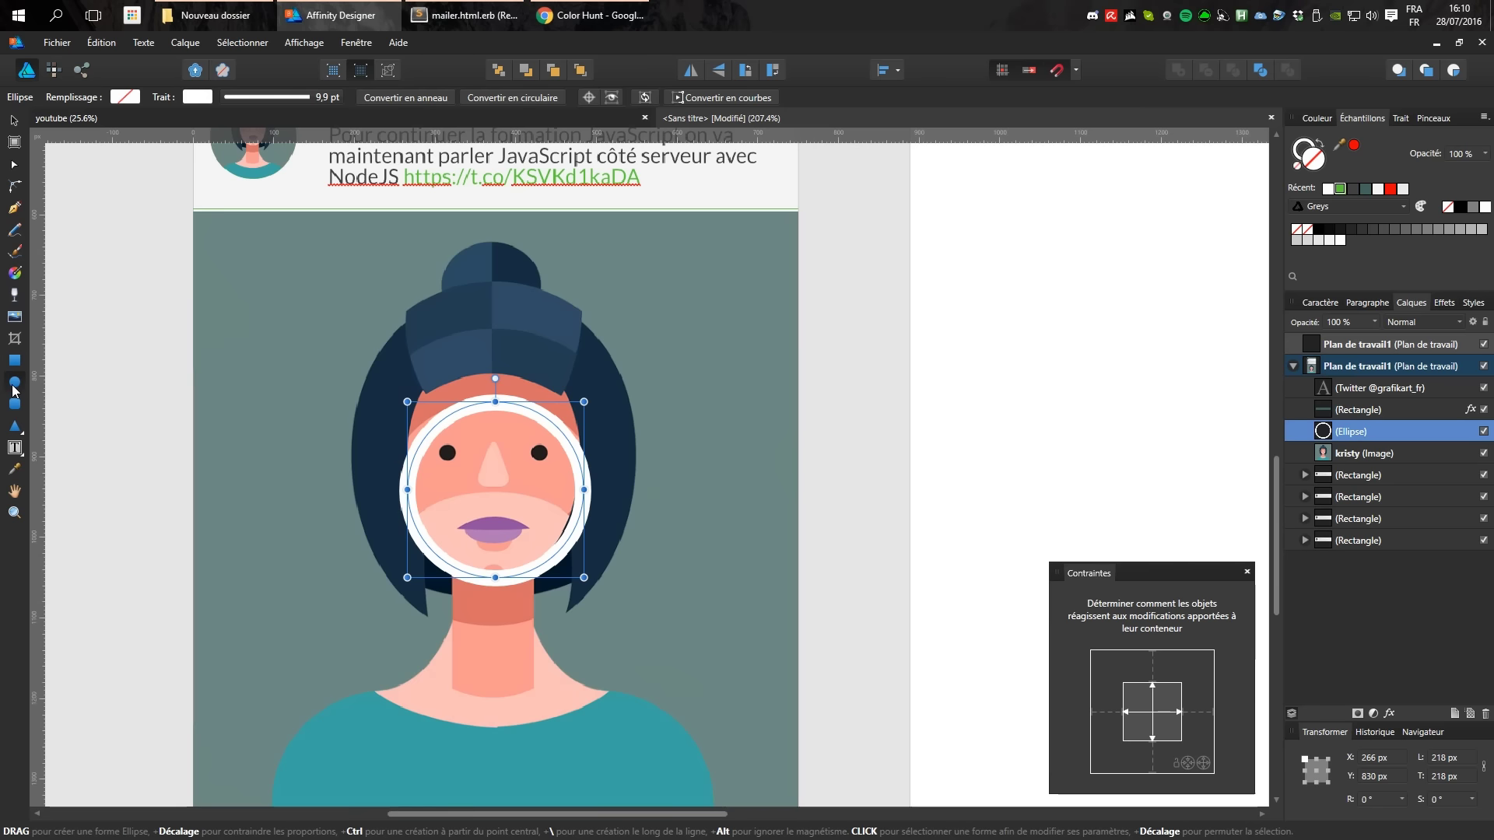
click(22, 430)
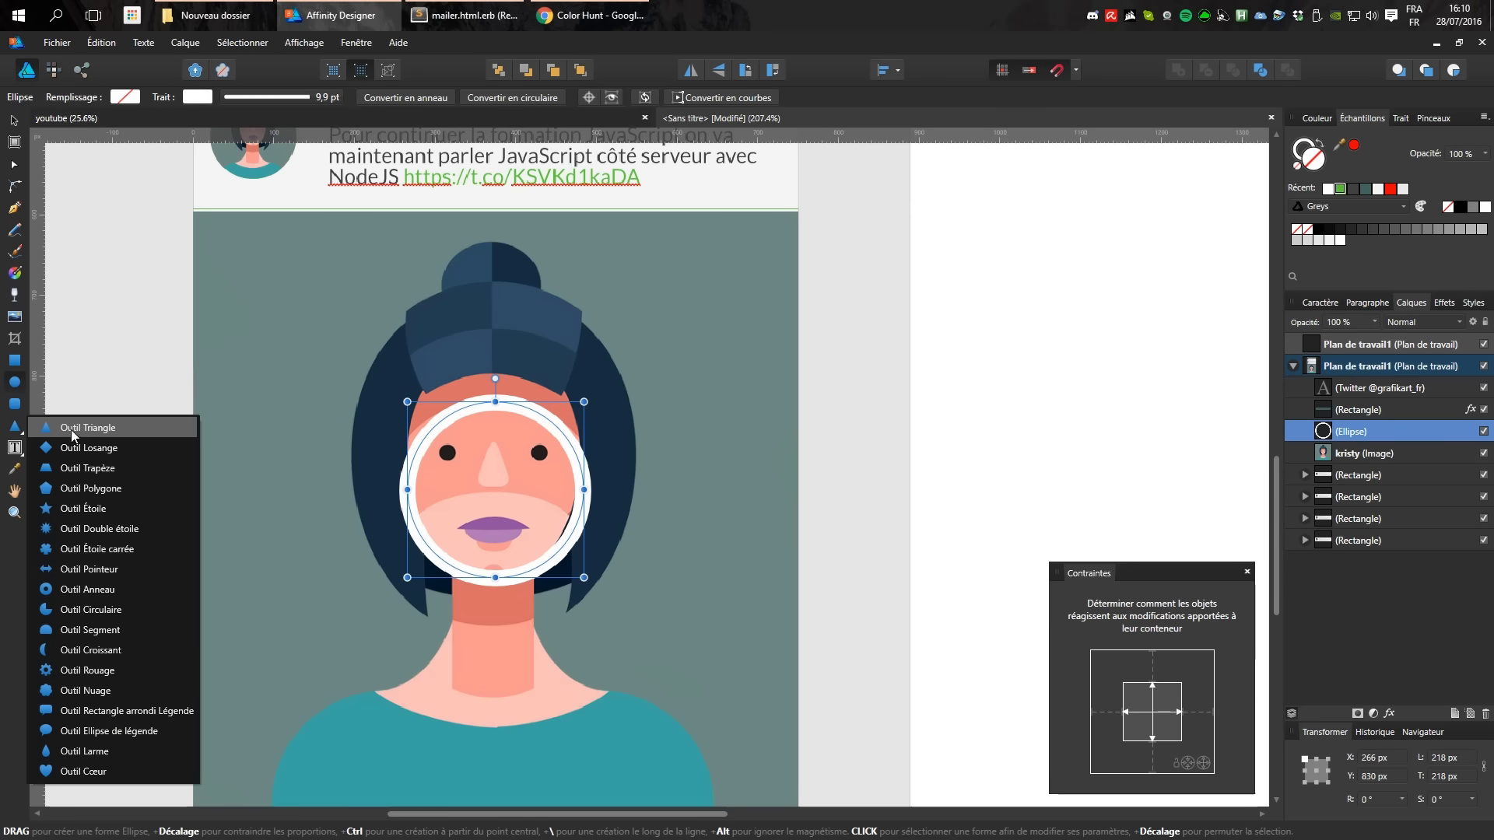
Draw a white triangle in the ring, rotate it −90° and enlarge it to about 97×70 px.
click(63, 426)
drag(477, 458, 532, 509)
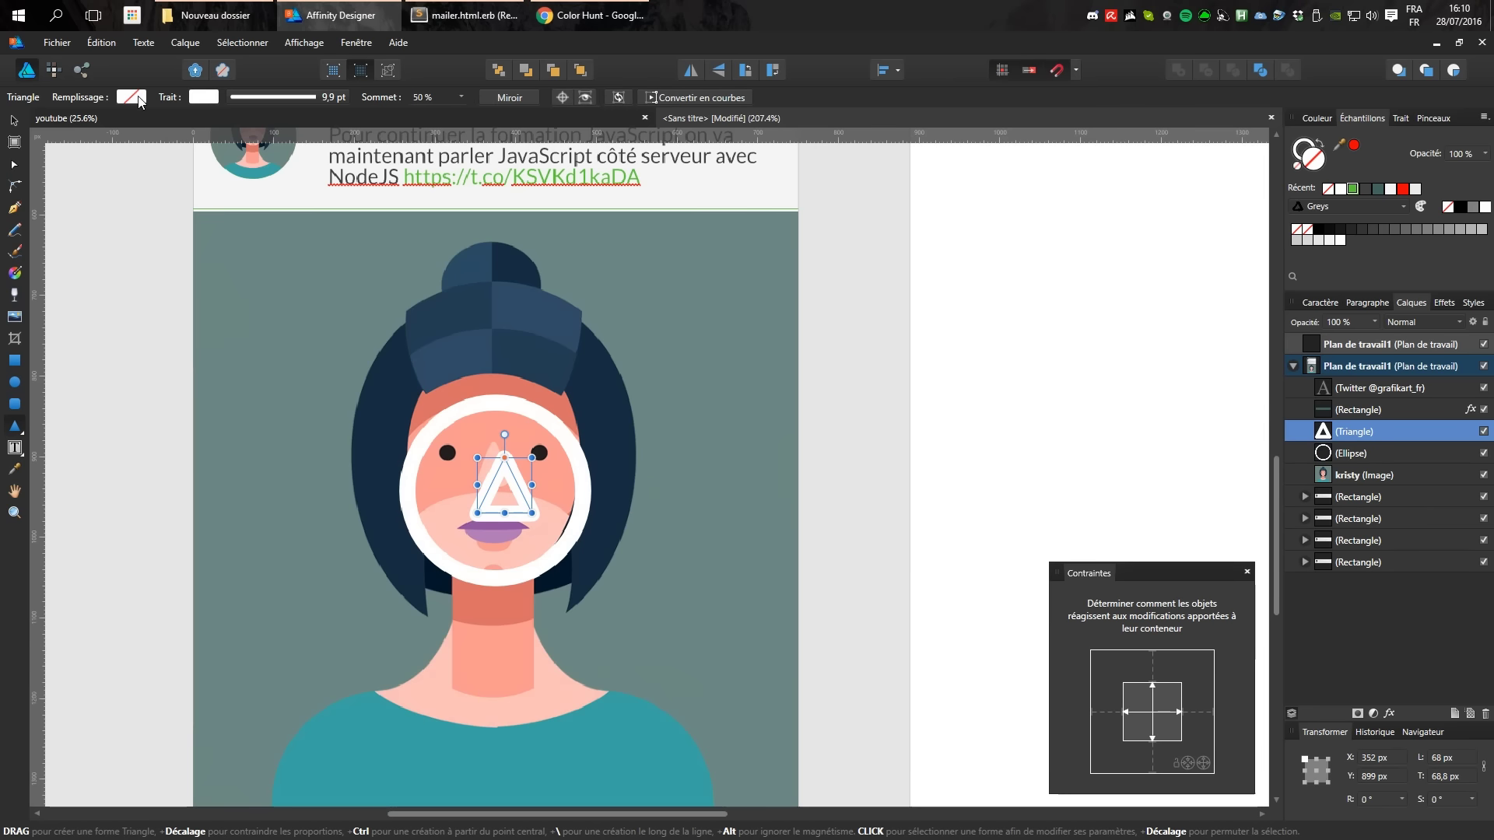
click(140, 102)
click(82, 199)
mouse_move(505, 434)
mouse_down()
mouse_move(598, 514)
mouse_move(577, 490)
mouse_up()
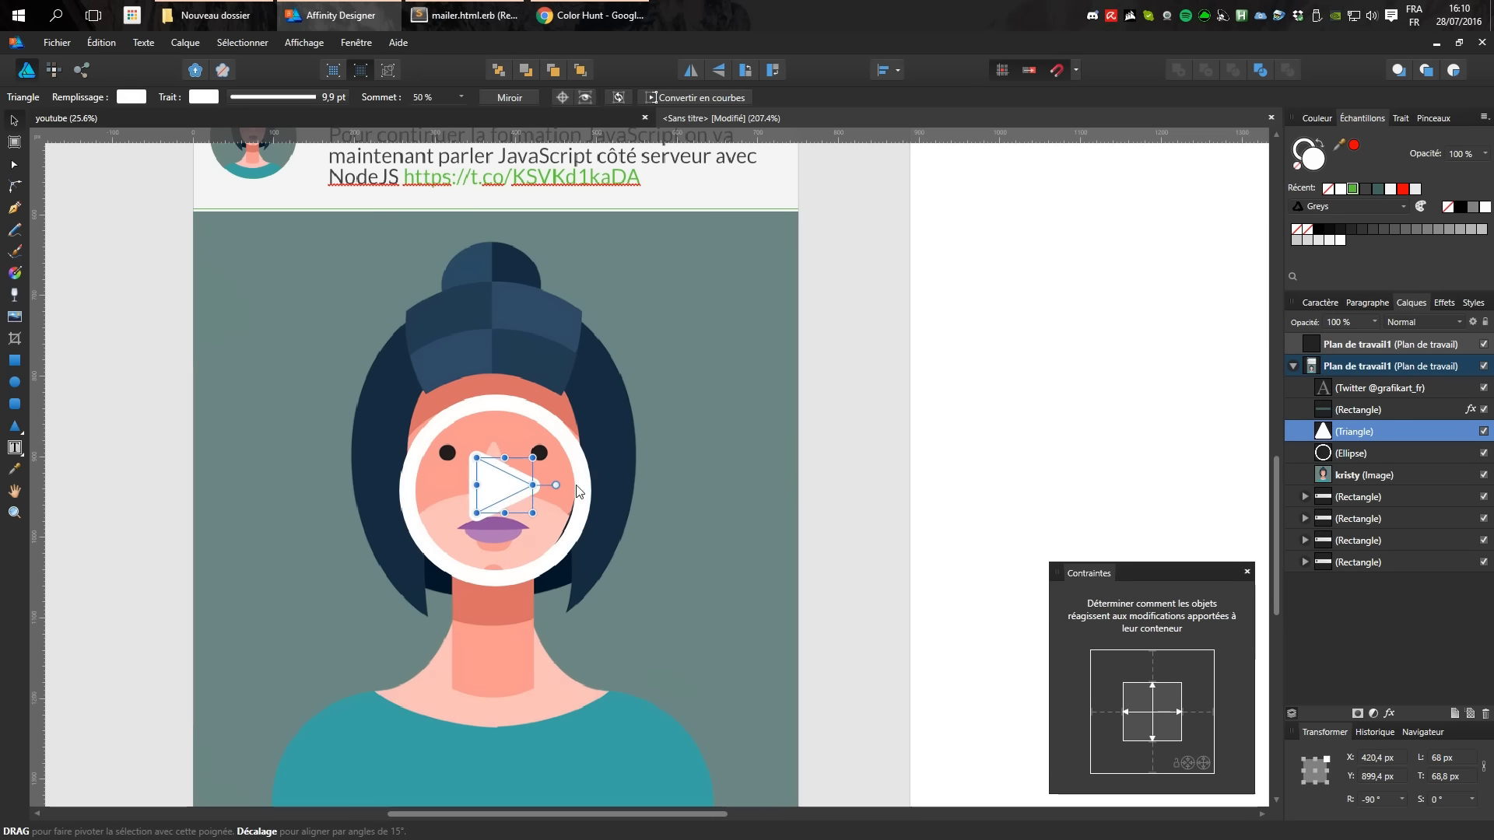
mouse_move(505, 457)
mouse_down()
mouse_move(502, 434)
mouse_move(499, 494)
mouse_up()
click(580, 485)
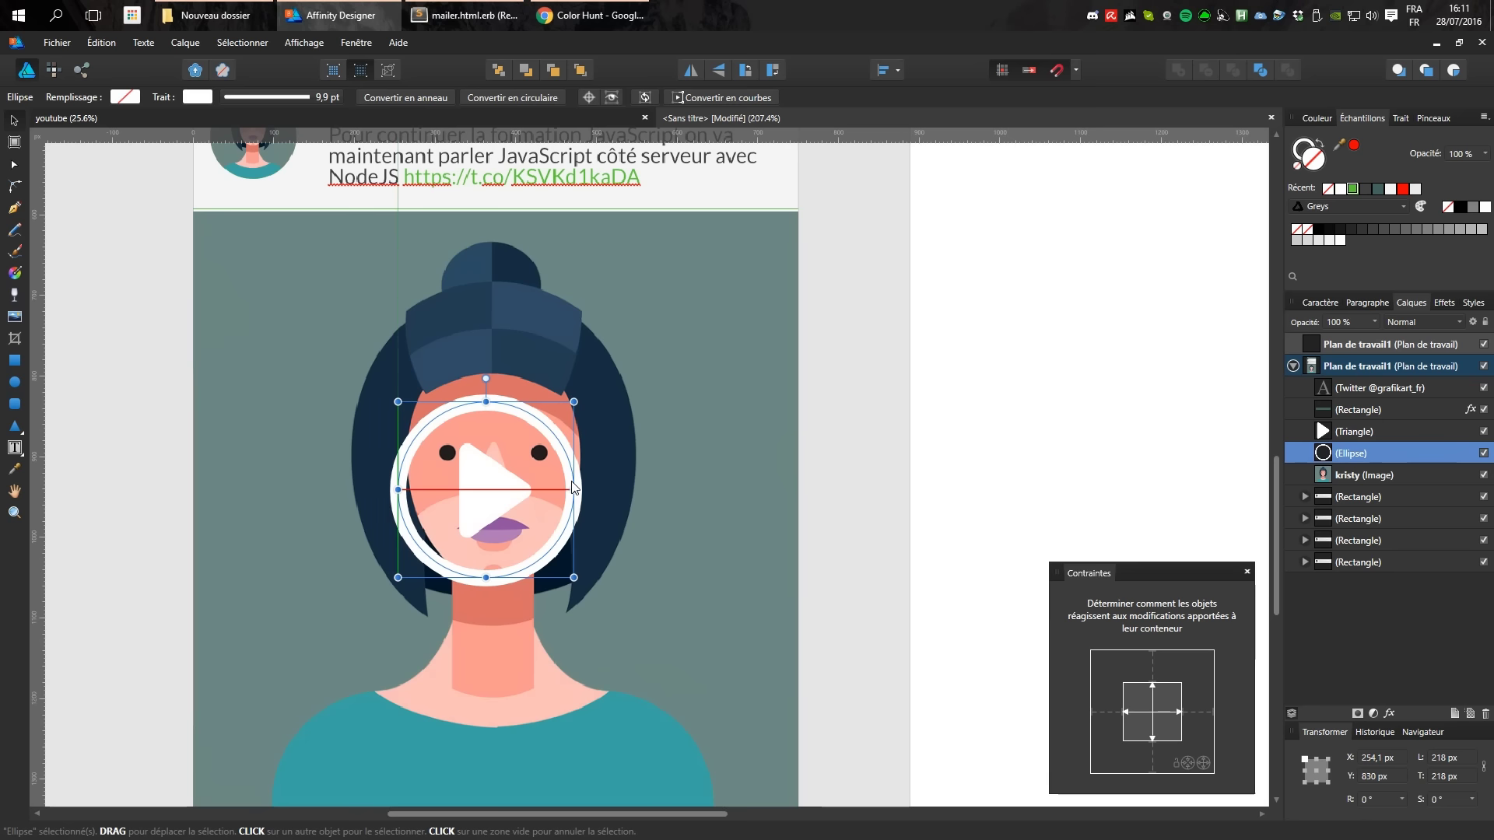
Group the triangle, circle and kristy portrait together.
click(846, 417)
key(z)
click(1327, 431)
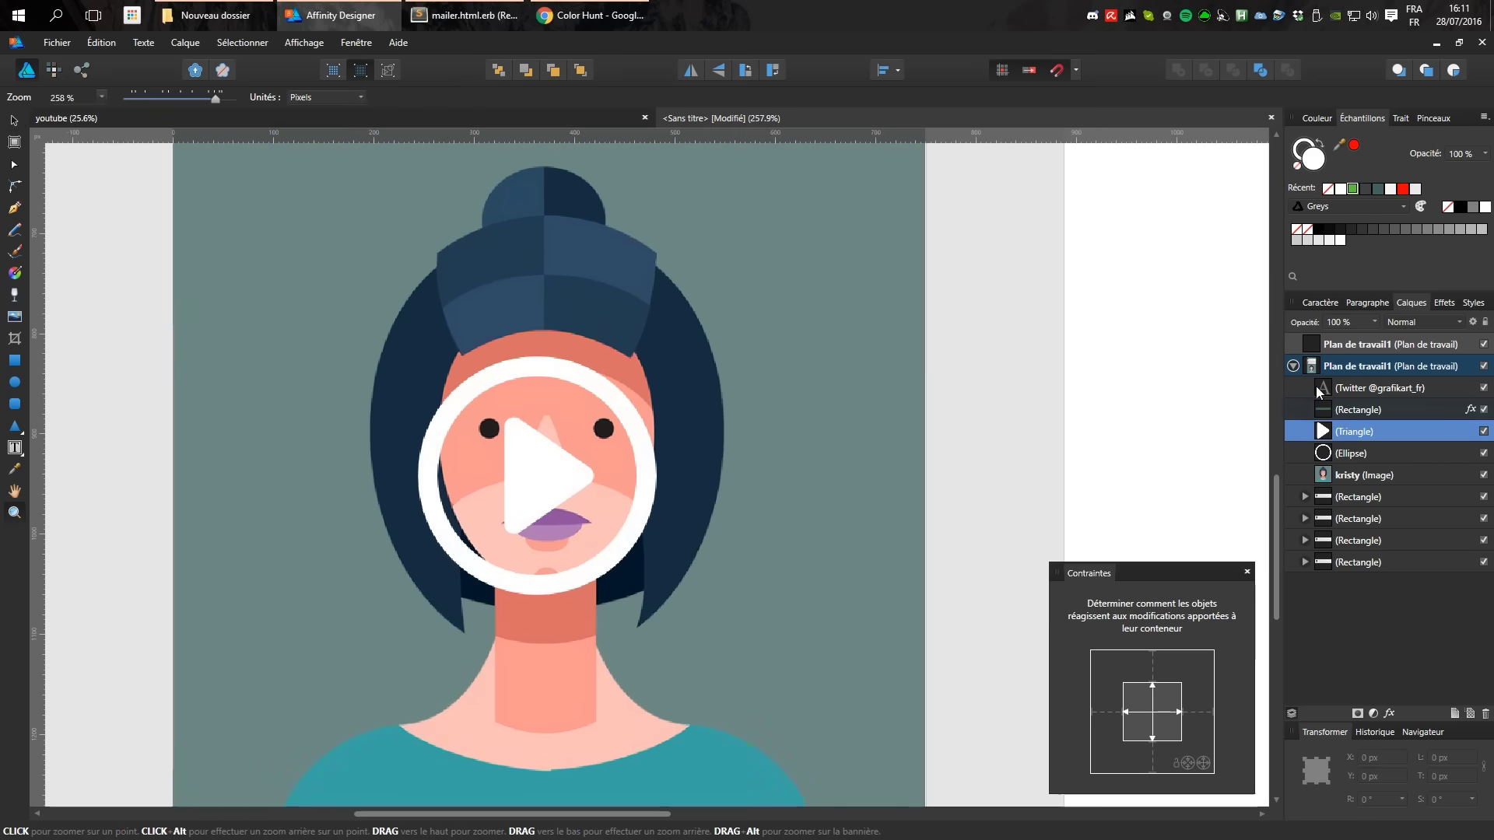
click(1346, 473)
shift+click(1352, 435)
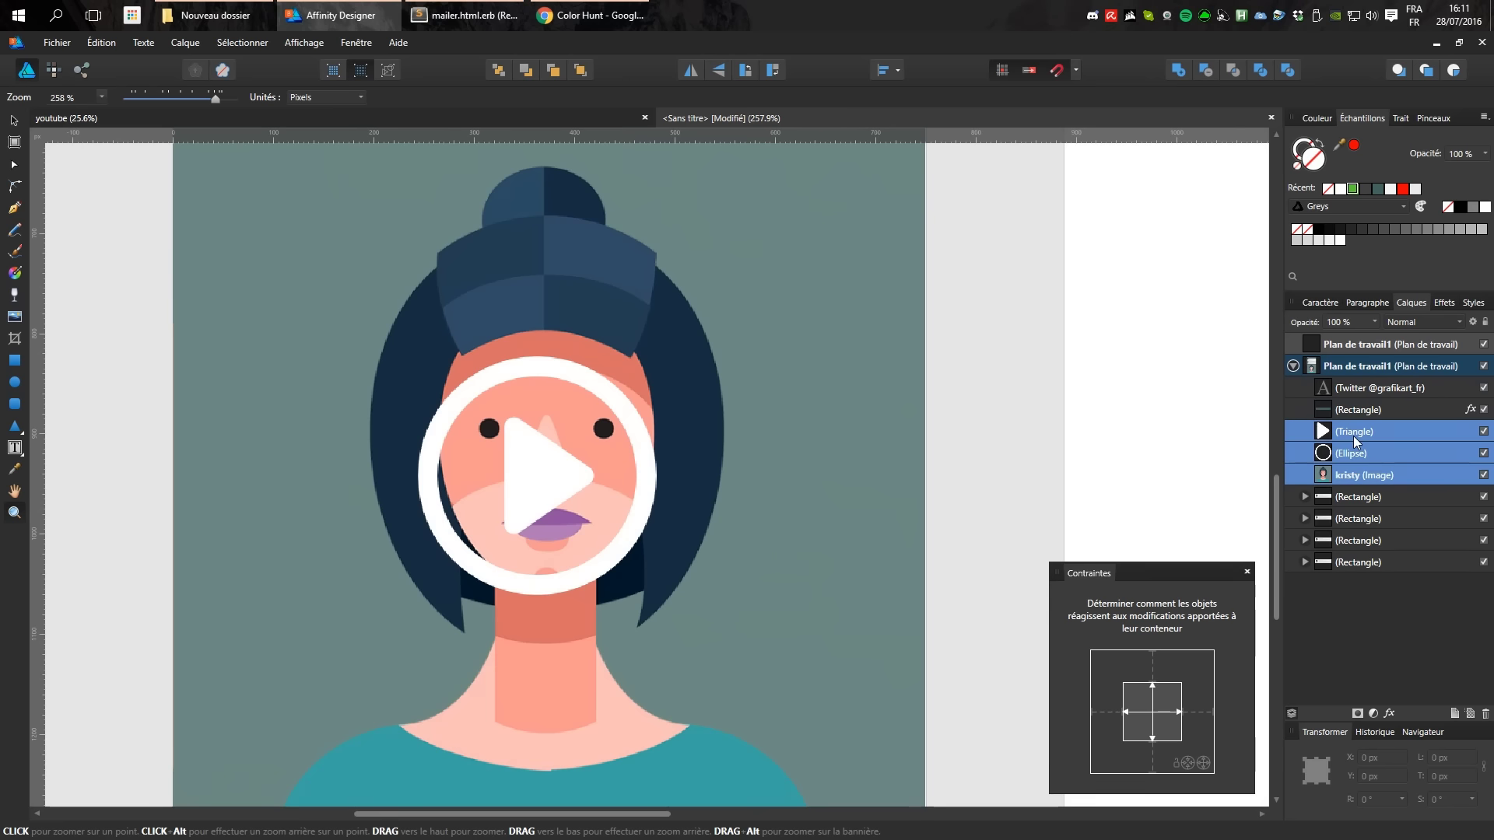
key(ctrl+g)
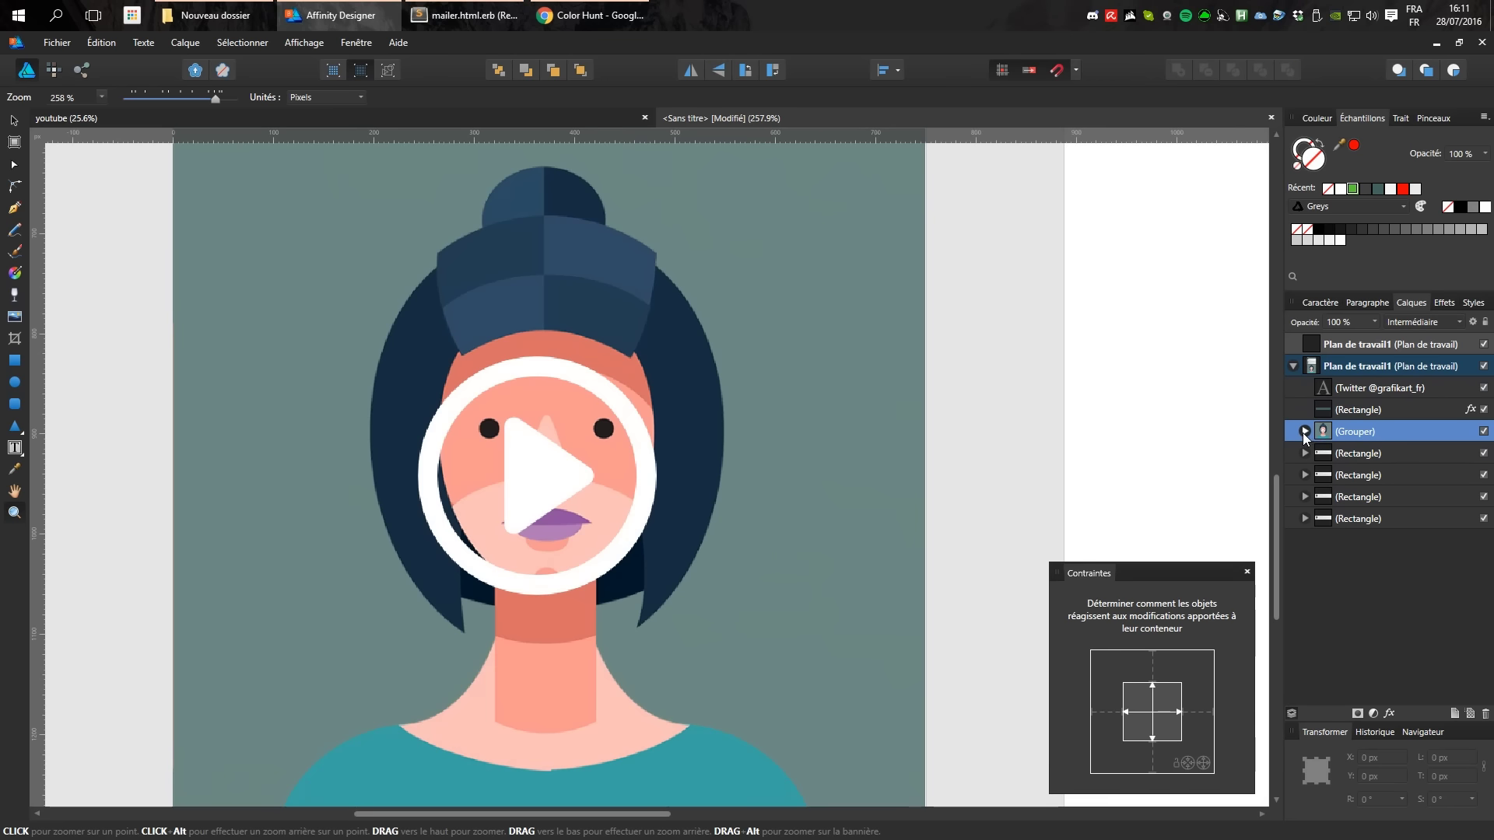
Nest the triangle and circle in their own play-button group.
click(1304, 431)
click(1361, 455)
shift+click(1357, 473)
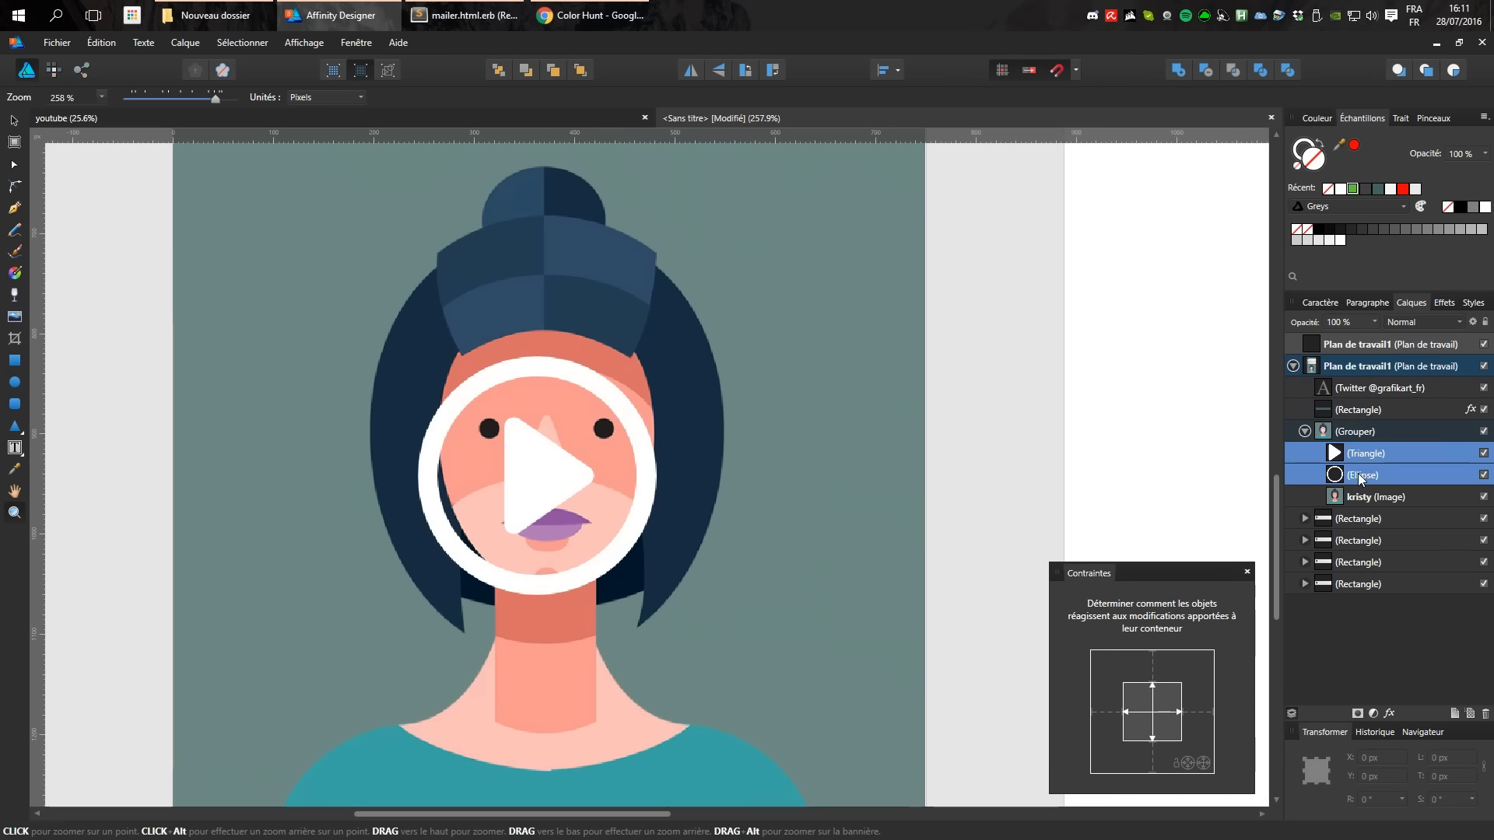
key(ctrl+g)
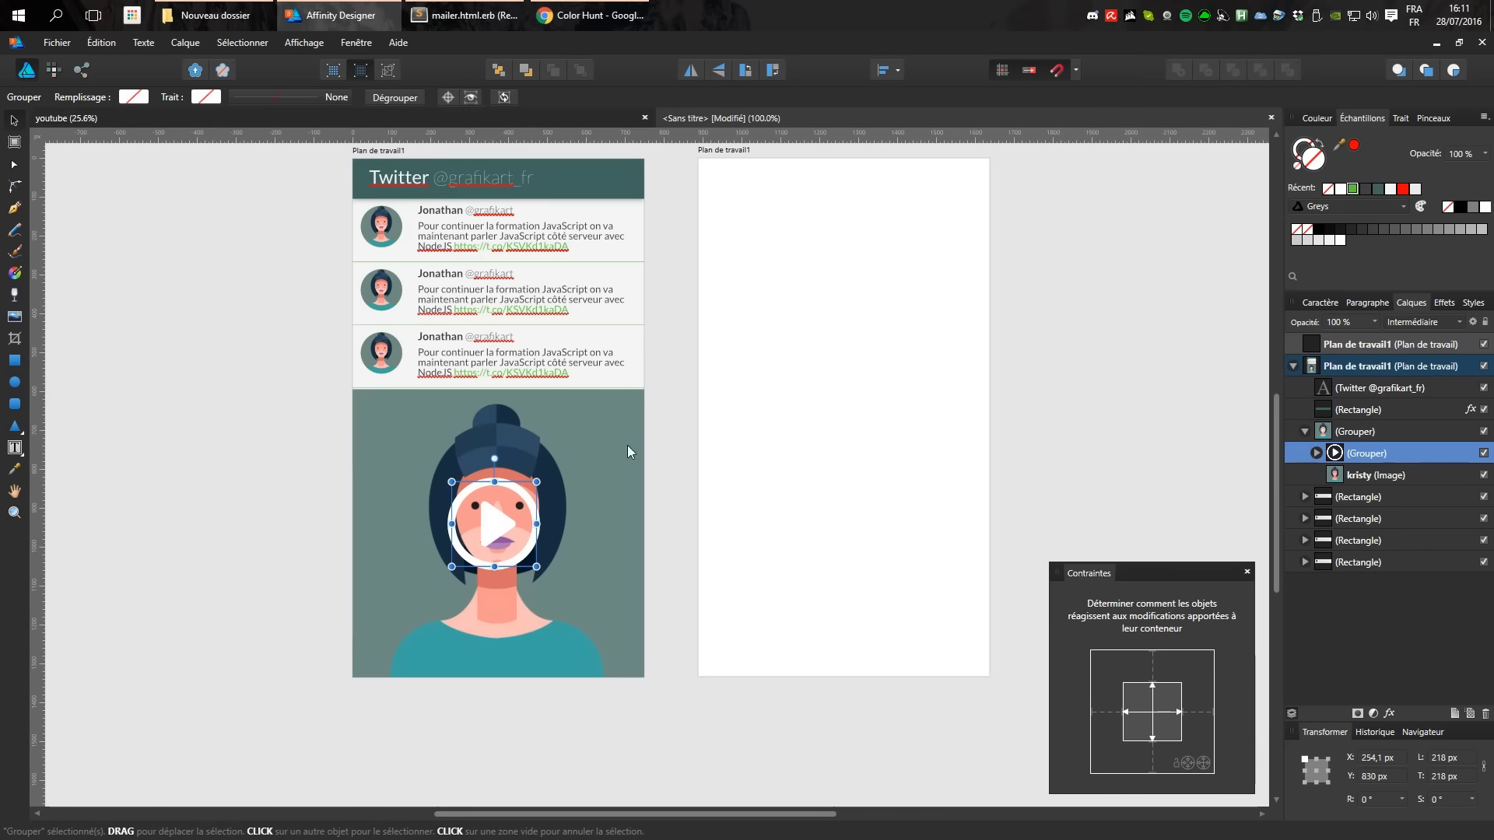
Switch to Pixel Persona with the kristy portrait selected and zoomed in.
click(54, 70)
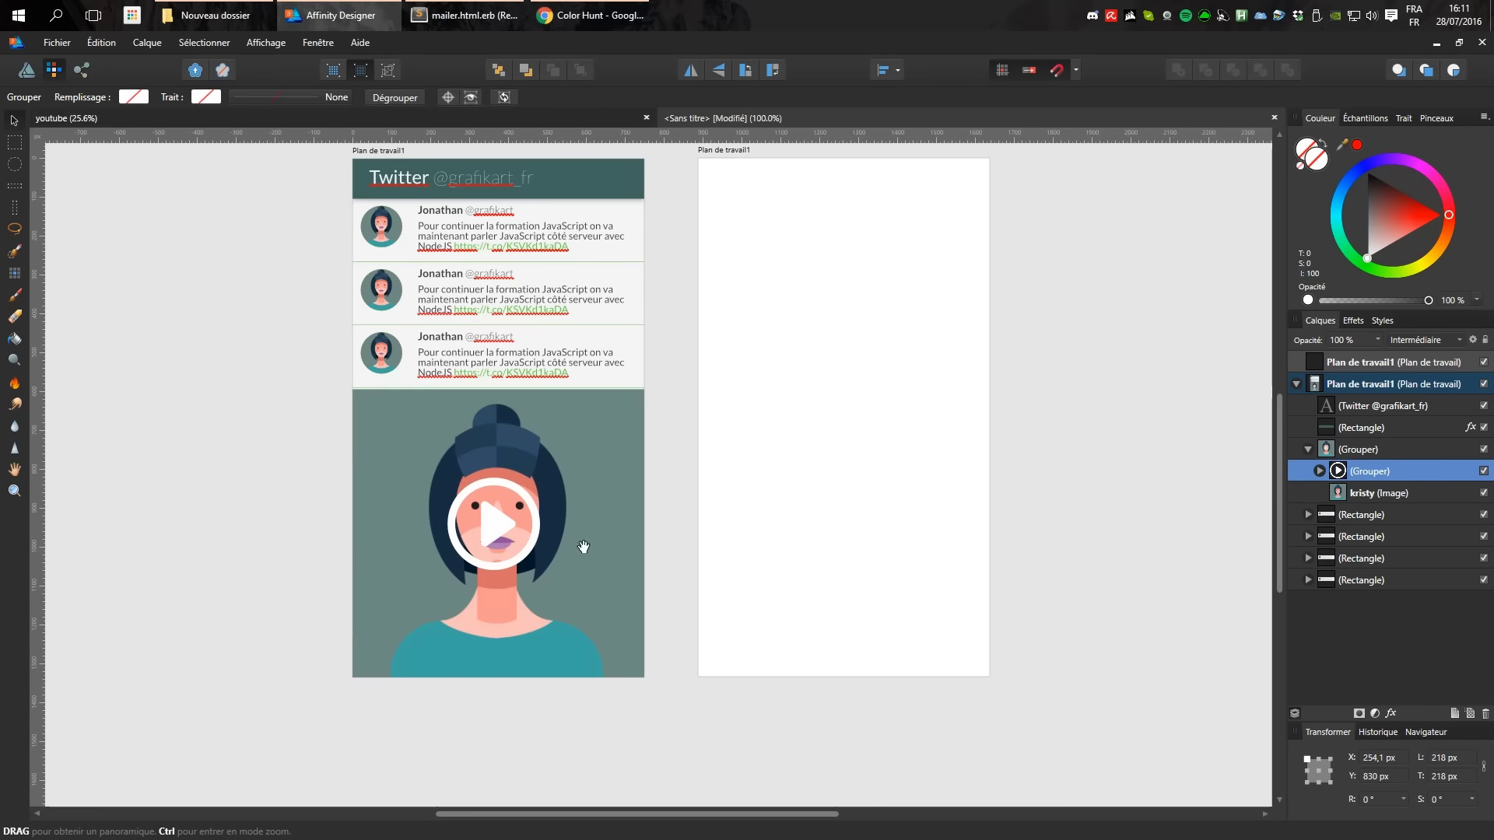
mouse_move(584, 544)
mouse_down()
mouse_move(621, 460)
mouse_move(575, 467)
mouse_up()
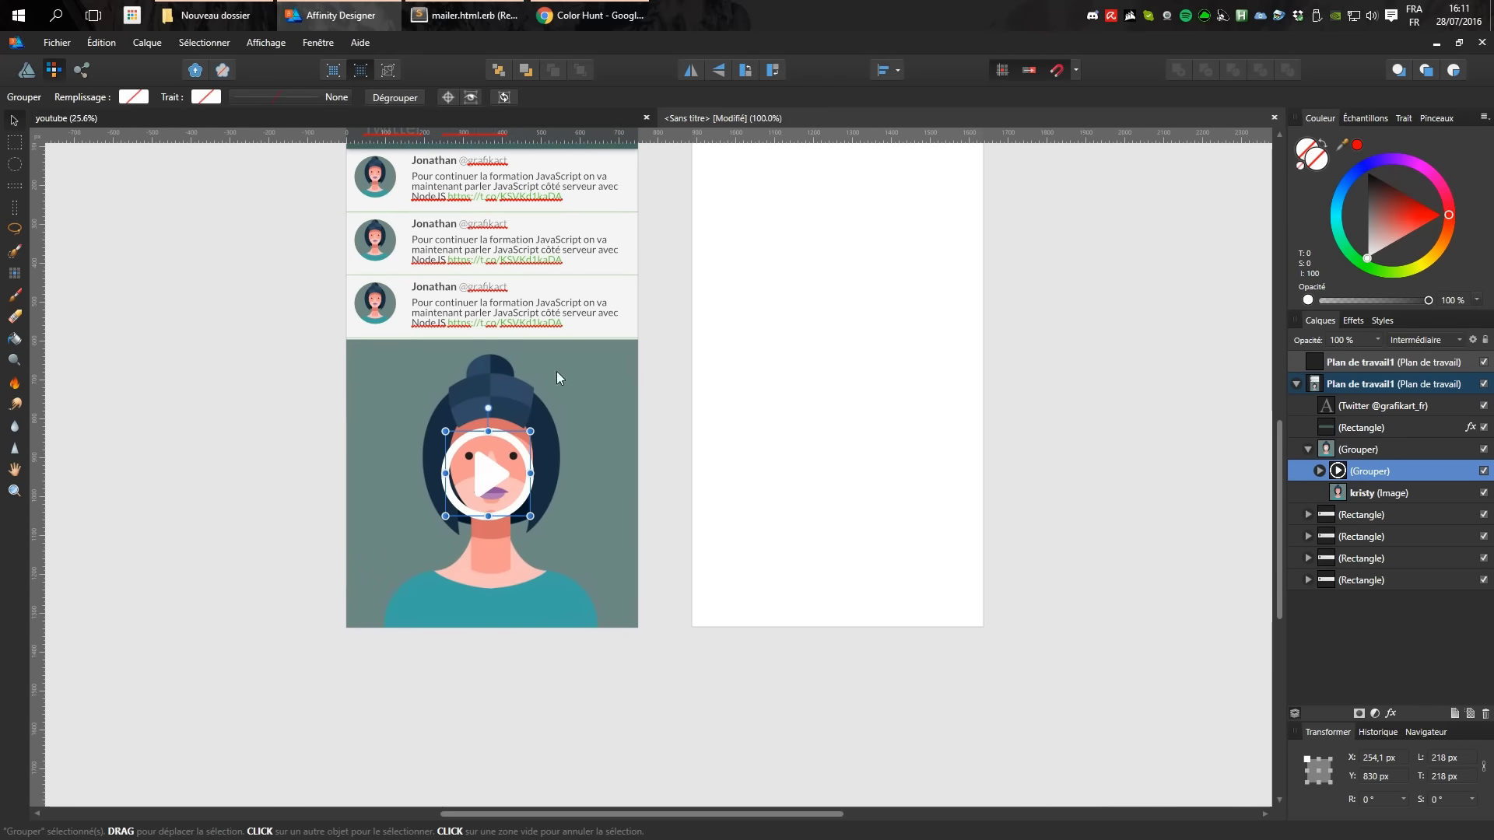
click(1344, 494)
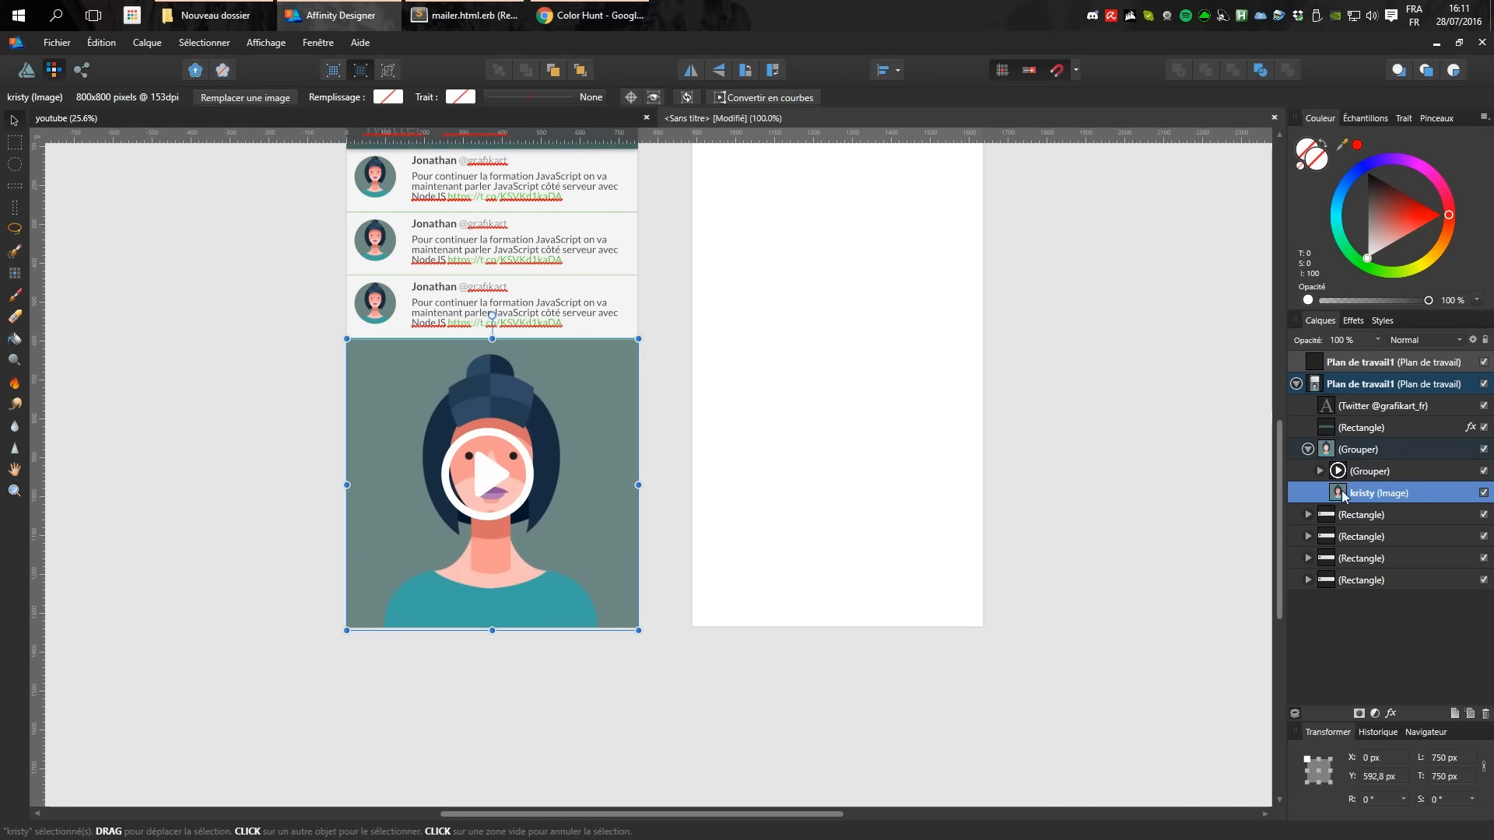
key(z)
drag(456, 467, 610, 433)
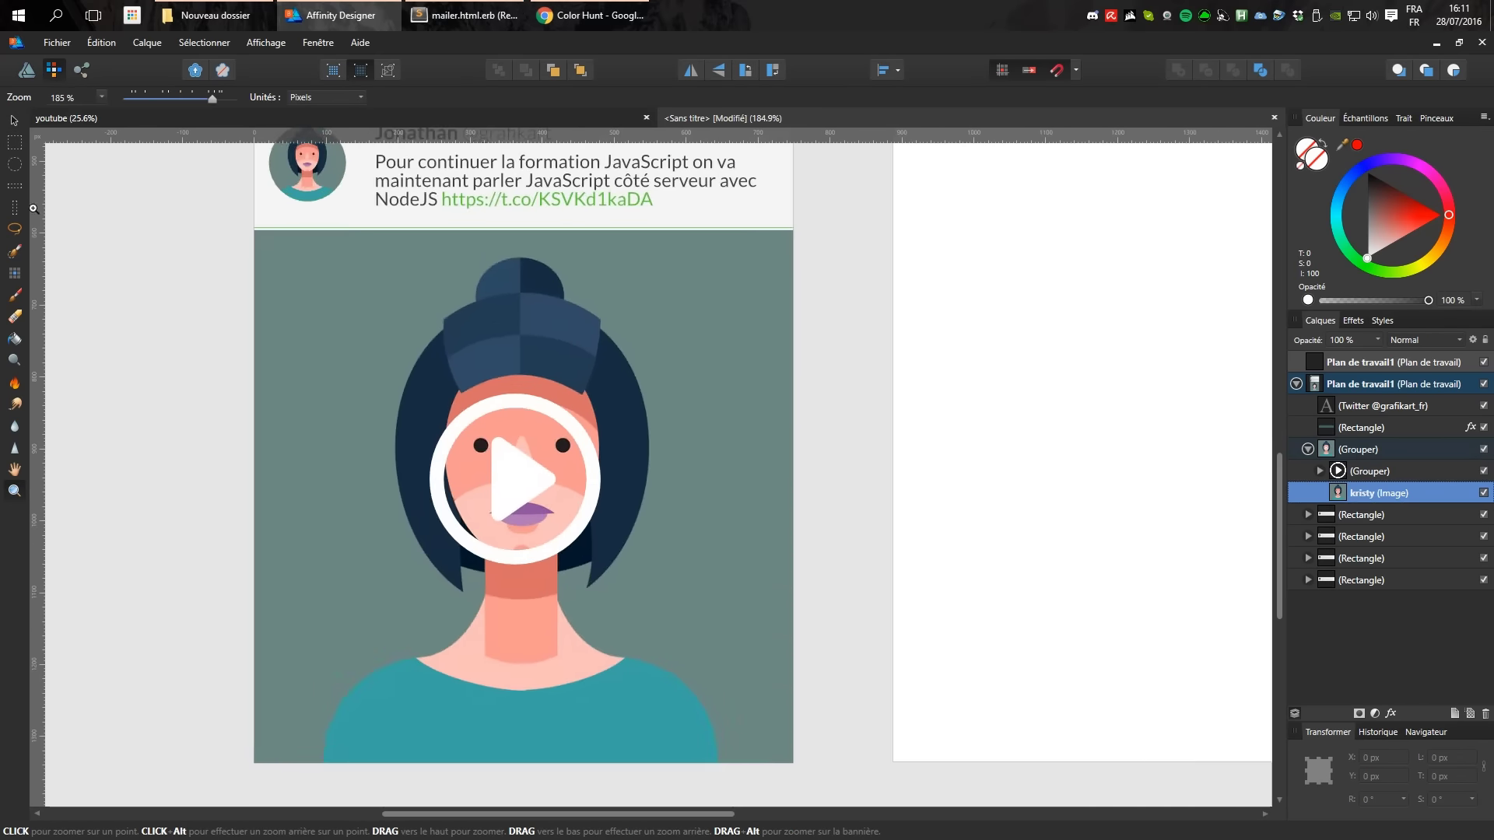
Try a Selection Brush selection over the hair and upper face, then clear it.
click(16, 142)
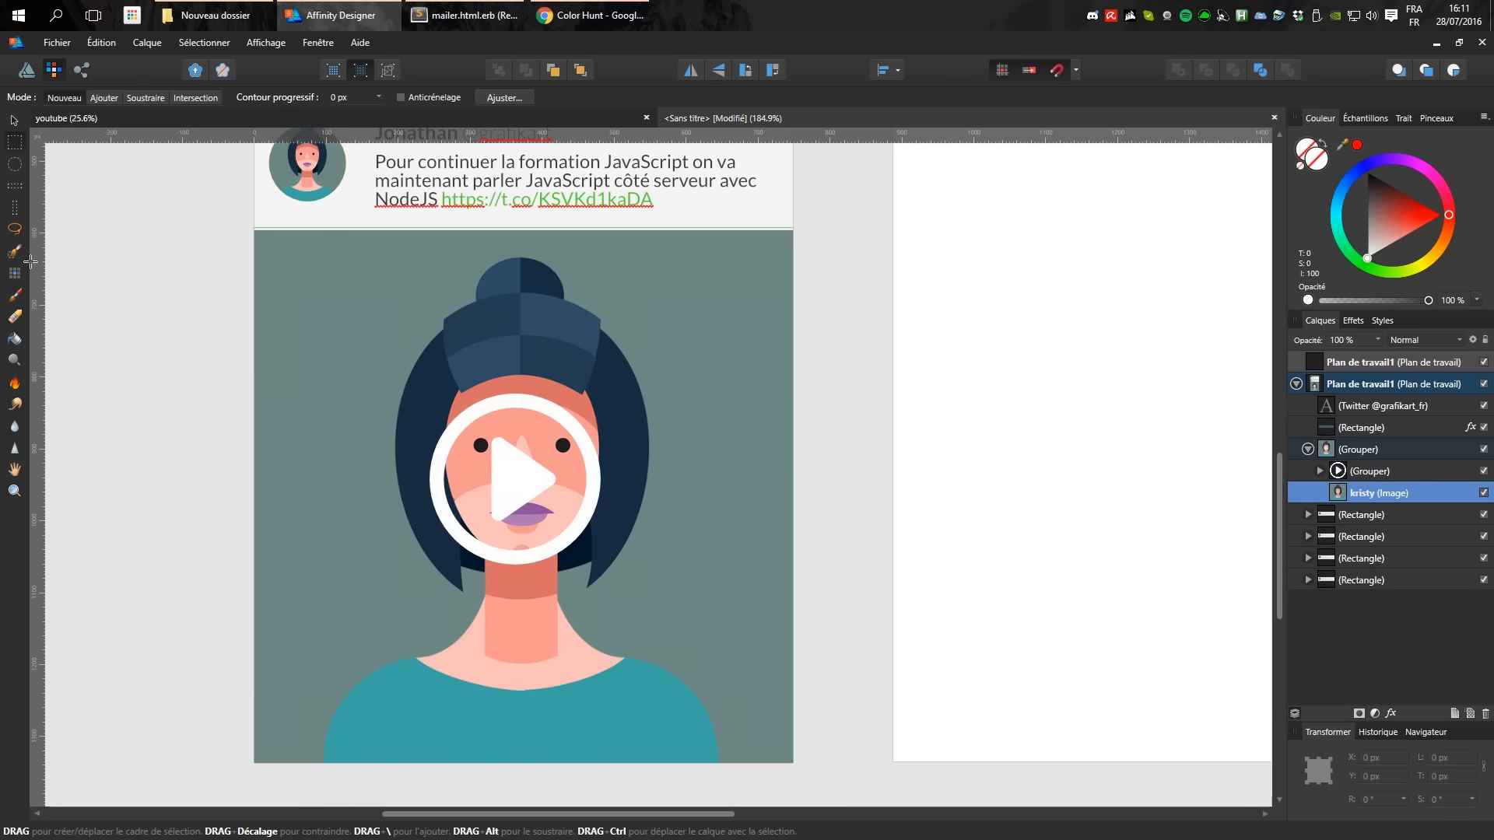
click(15, 255)
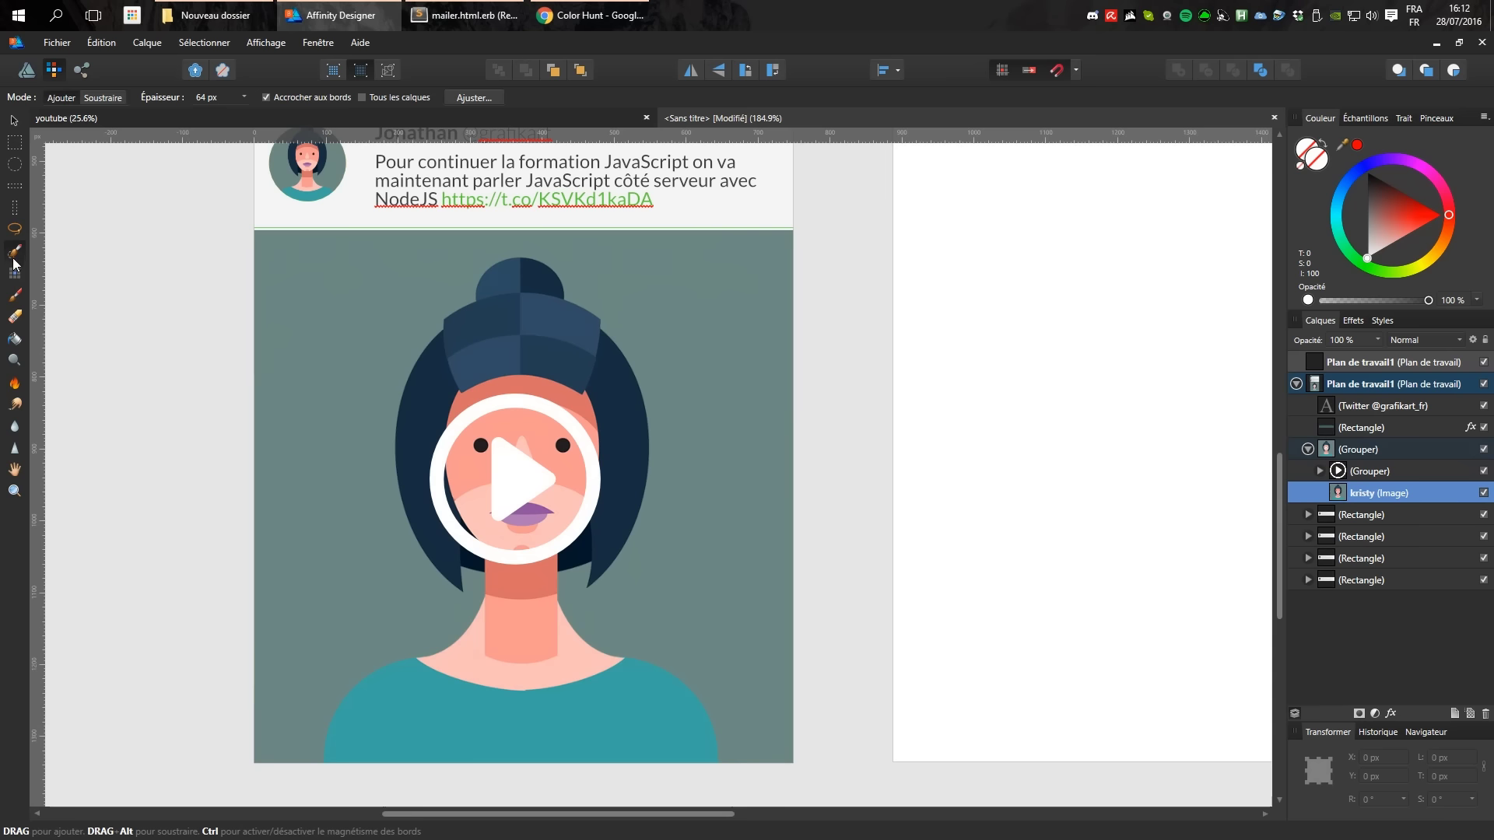
click(1436, 117)
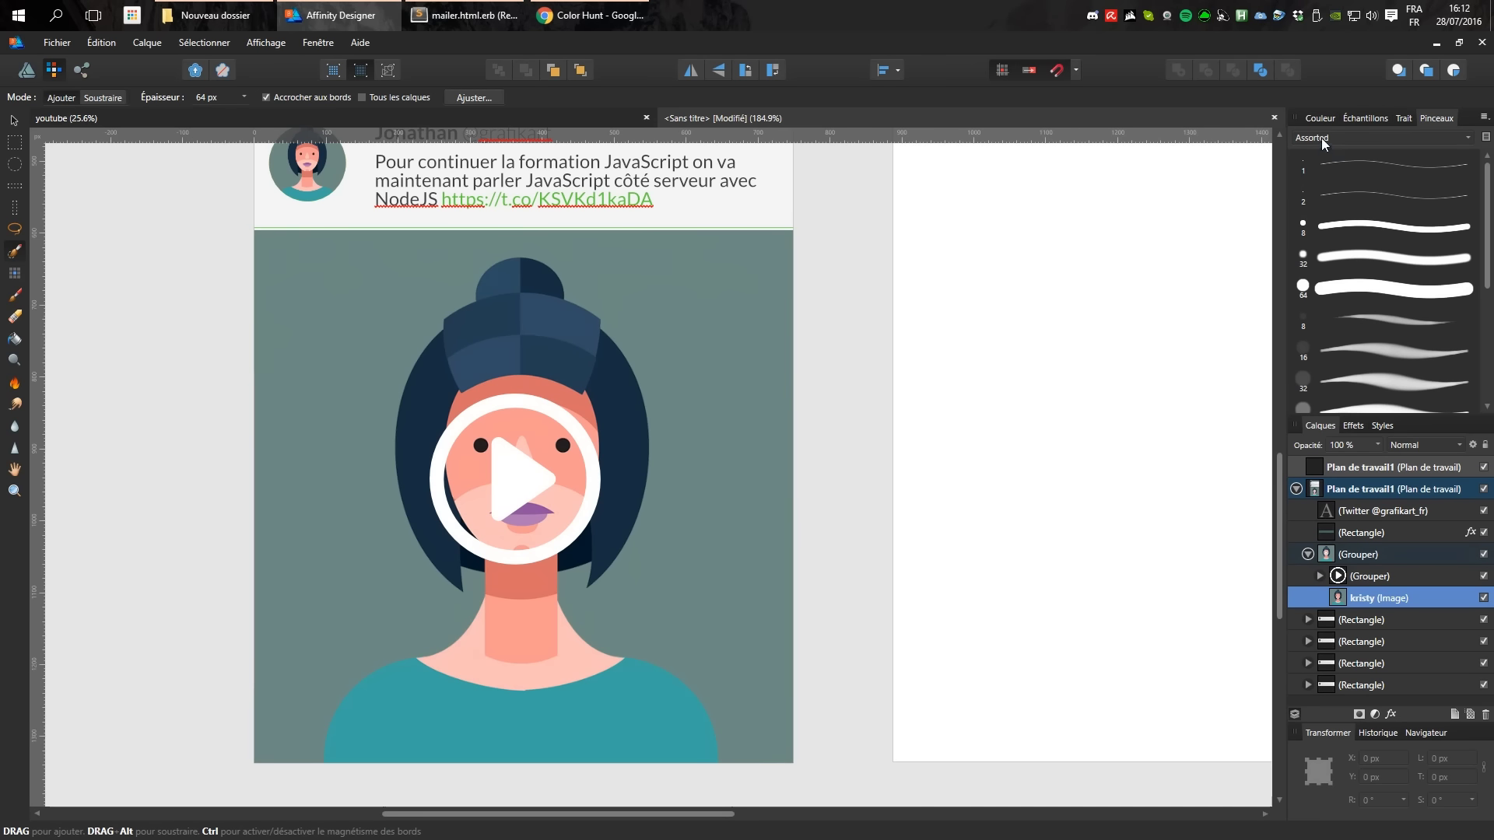
click(1325, 117)
drag(519, 339, 514, 491)
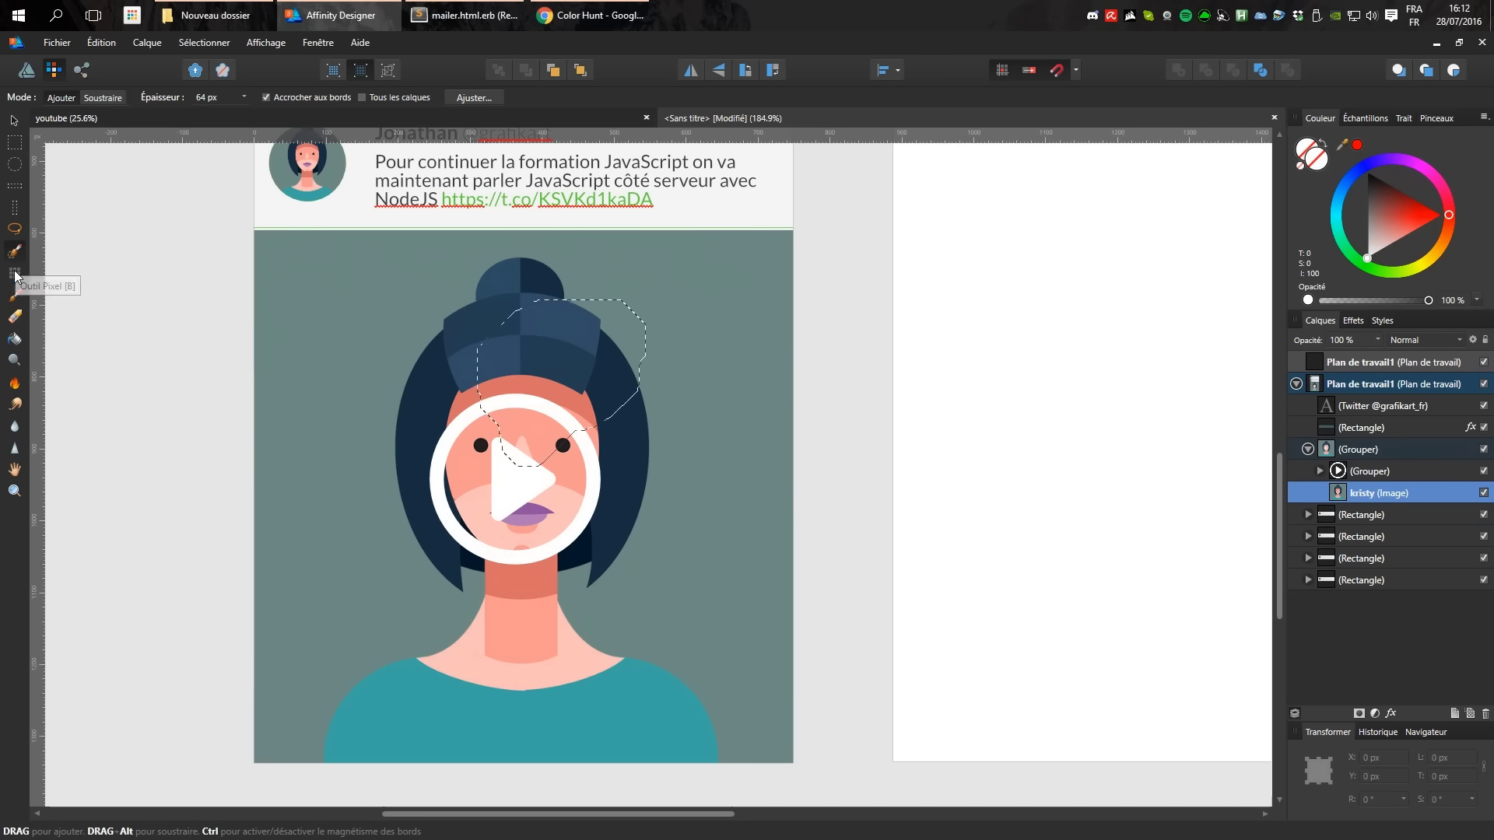
click(15, 295)
key(m)
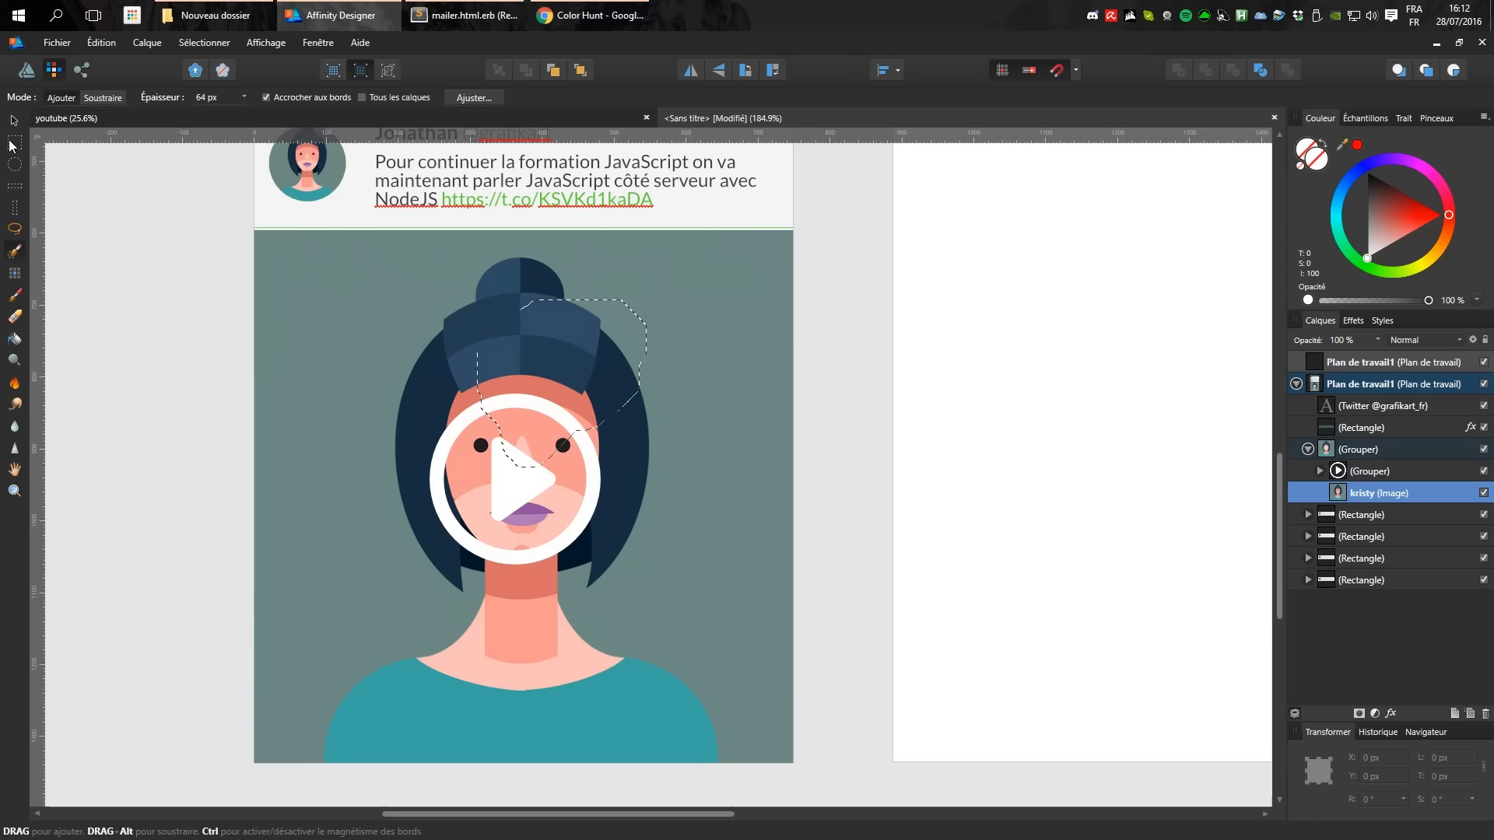
Paint a thick white 64 px brush stroke across the portrait's hair and face.
click(94, 208)
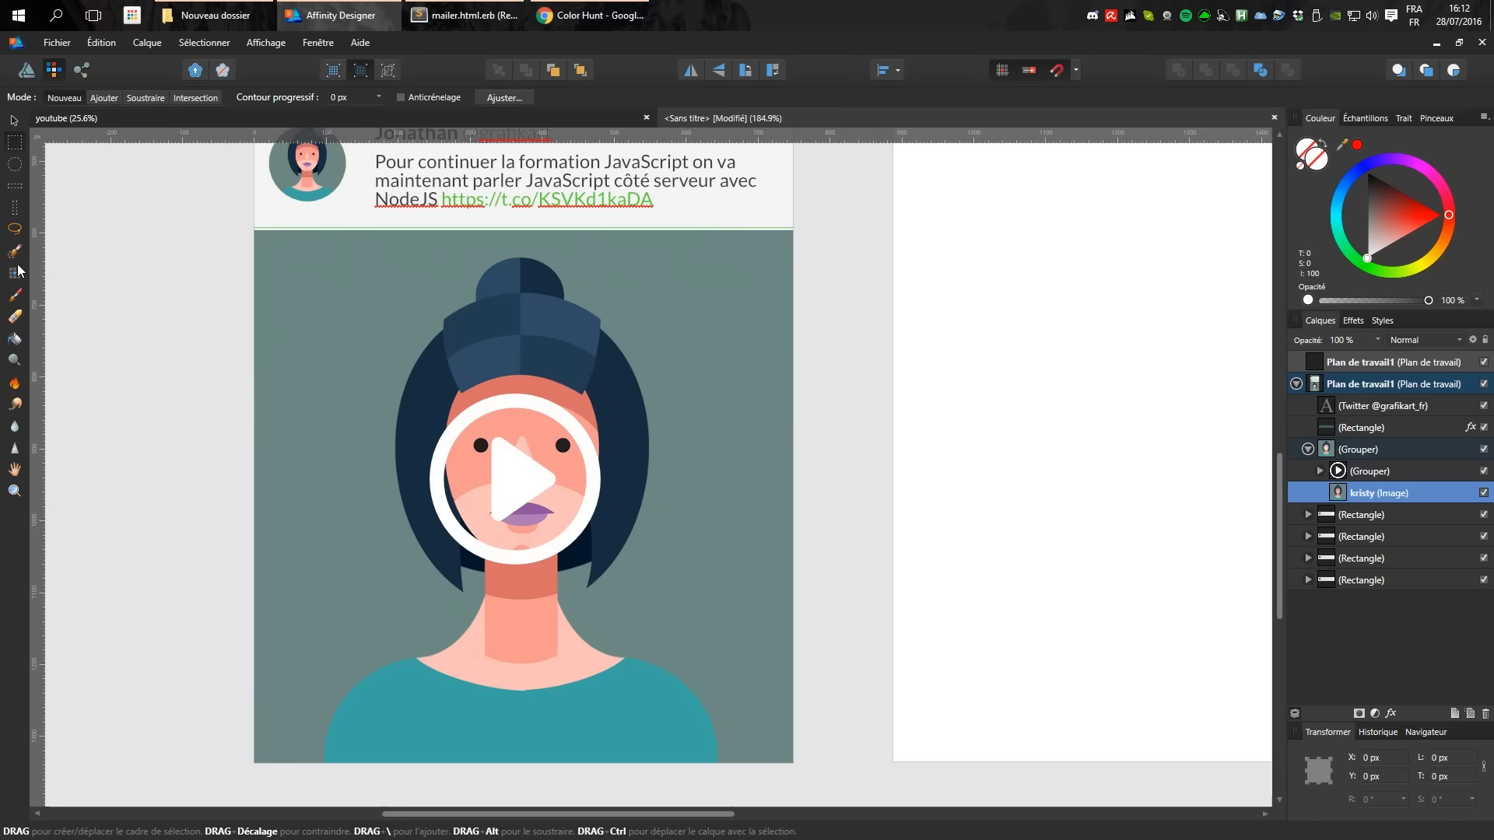
click(14, 295)
drag(674, 375, 473, 463)
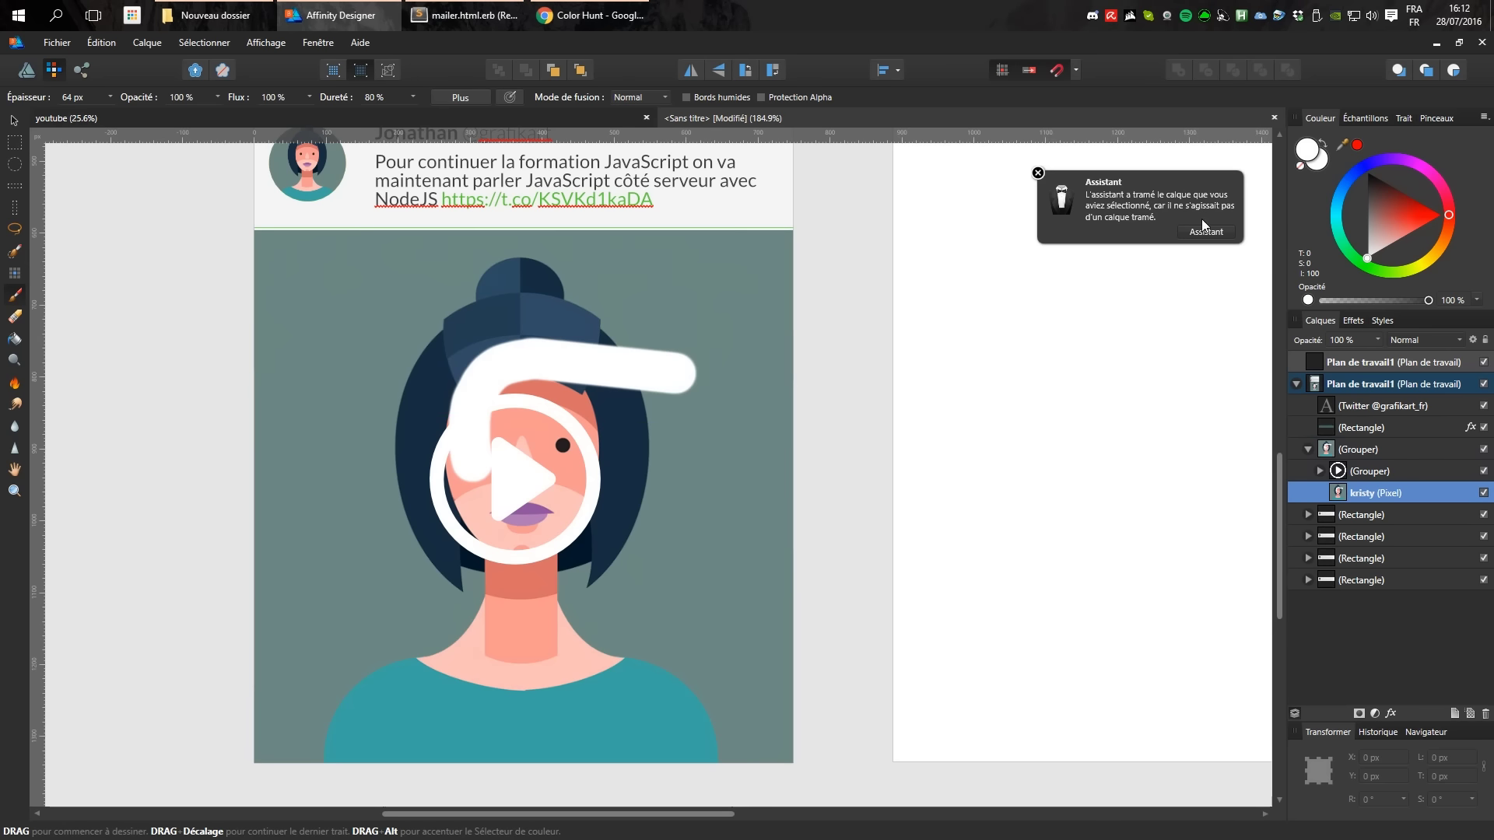
Undo the white stroke and add a new pixel layer just above the kristy image.
key(ctrl+z)
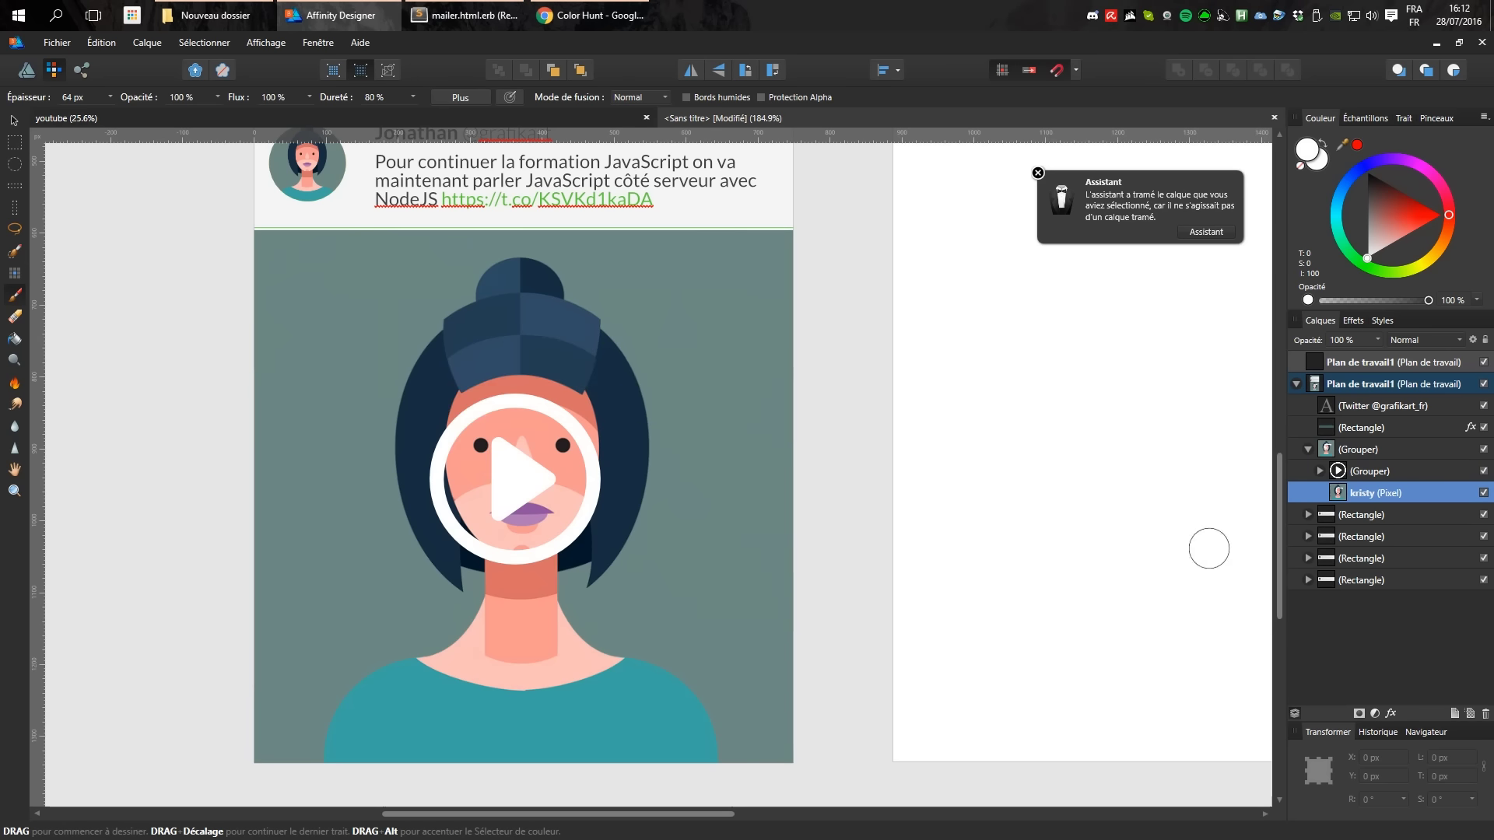
click(1454, 713)
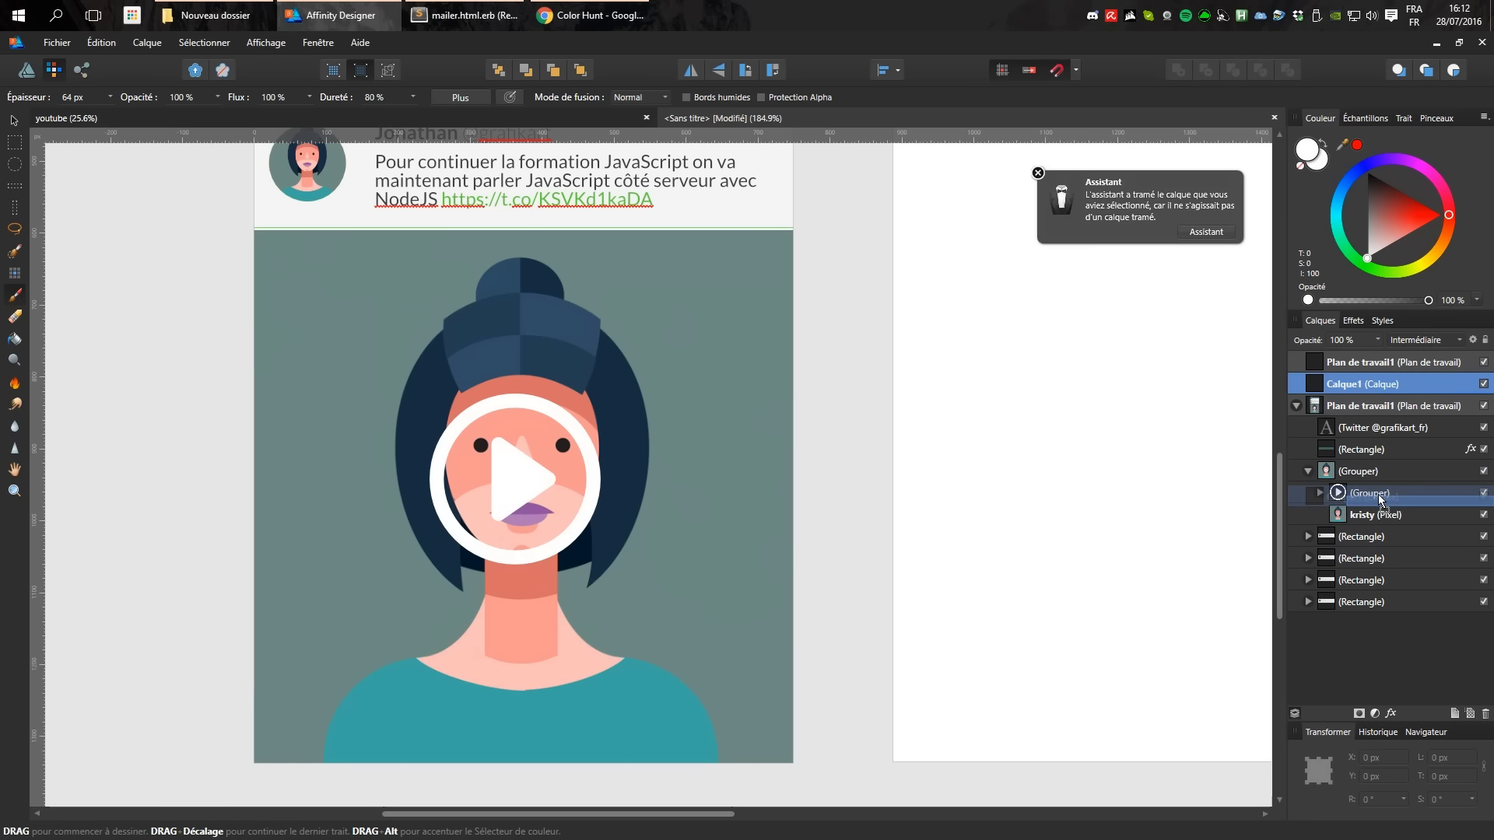
drag(1353, 387, 1382, 502)
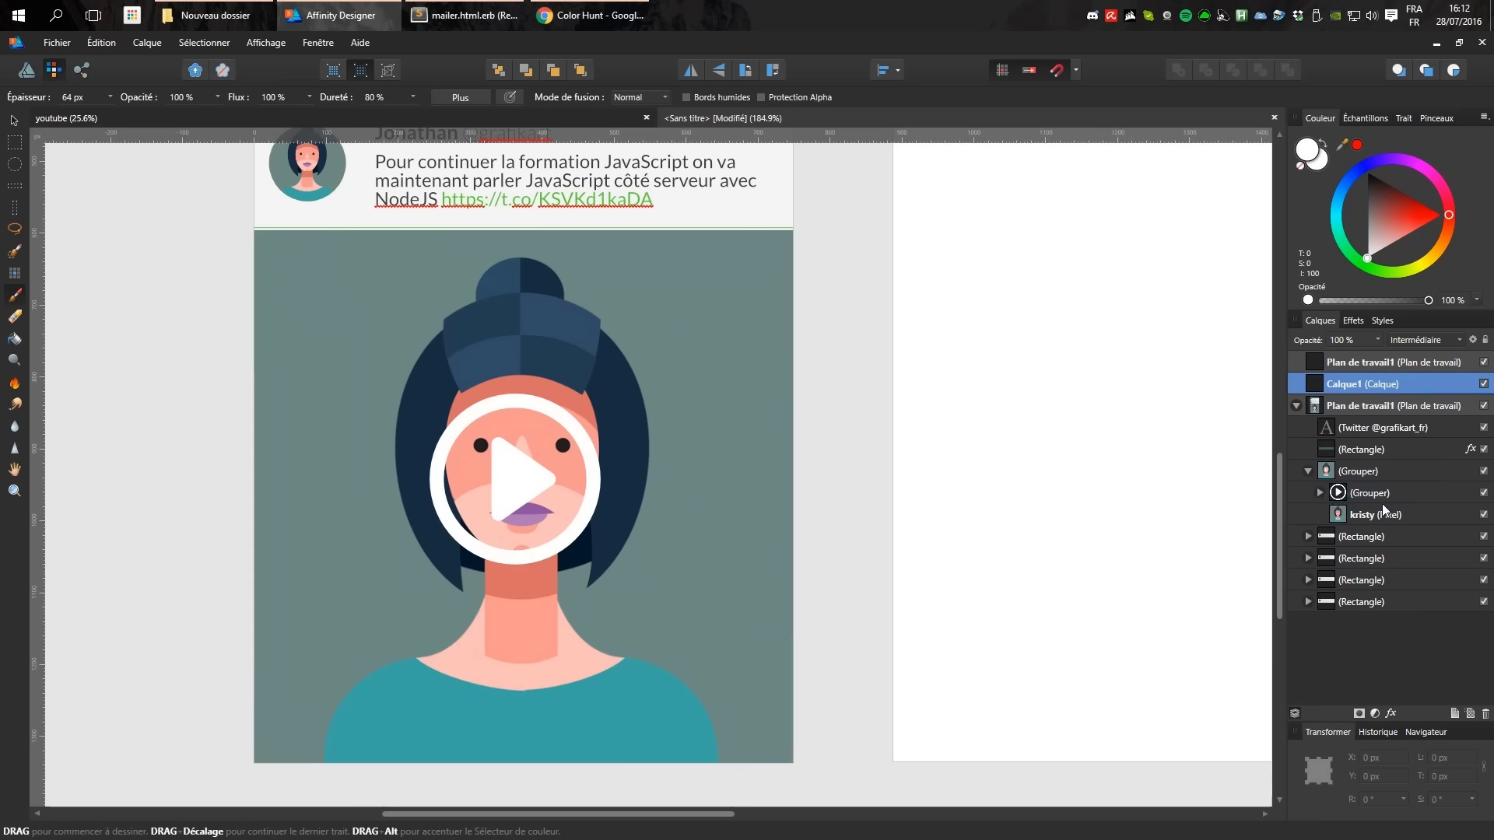
drag(1382, 502, 1384, 506)
Test white Paint Brush strokes, Smudge and Flood Fill on the new pixel layer.
mouse_move(667, 358)
mouse_down()
mouse_move(471, 673)
mouse_move(603, 501)
mouse_up()
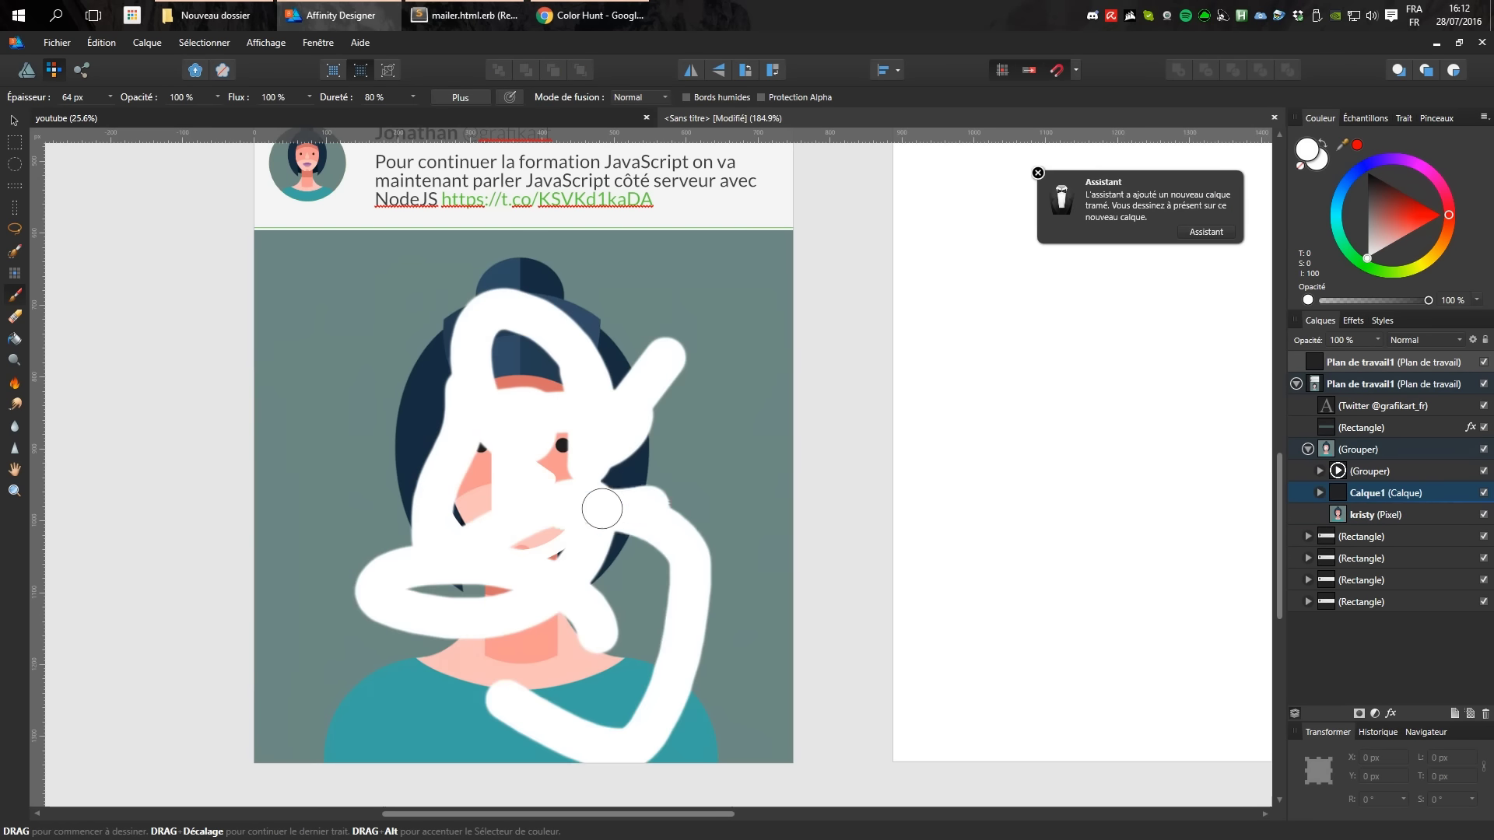
click(16, 407)
drag(497, 386, 442, 393)
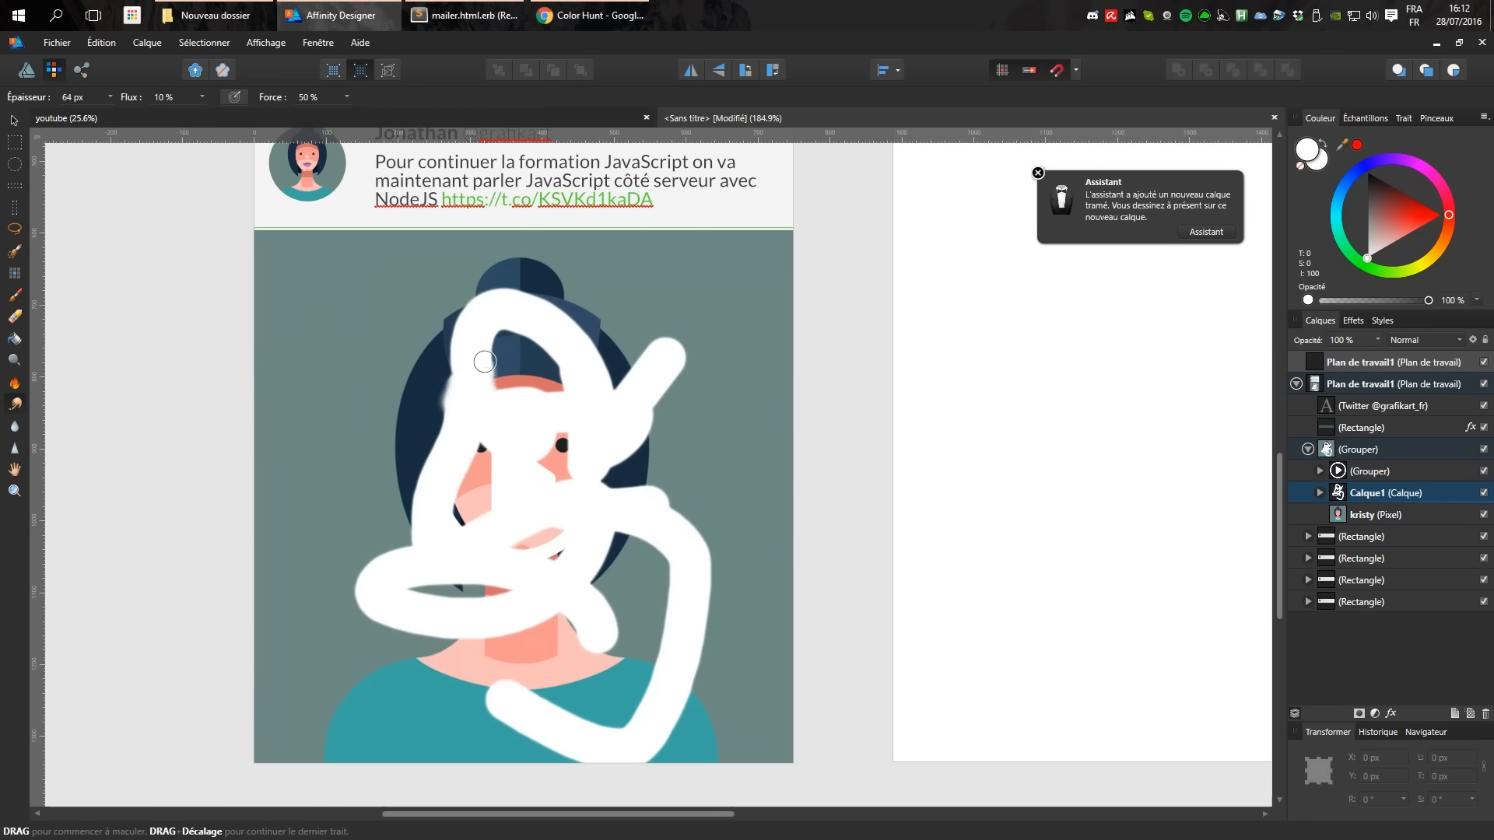
click(15, 339)
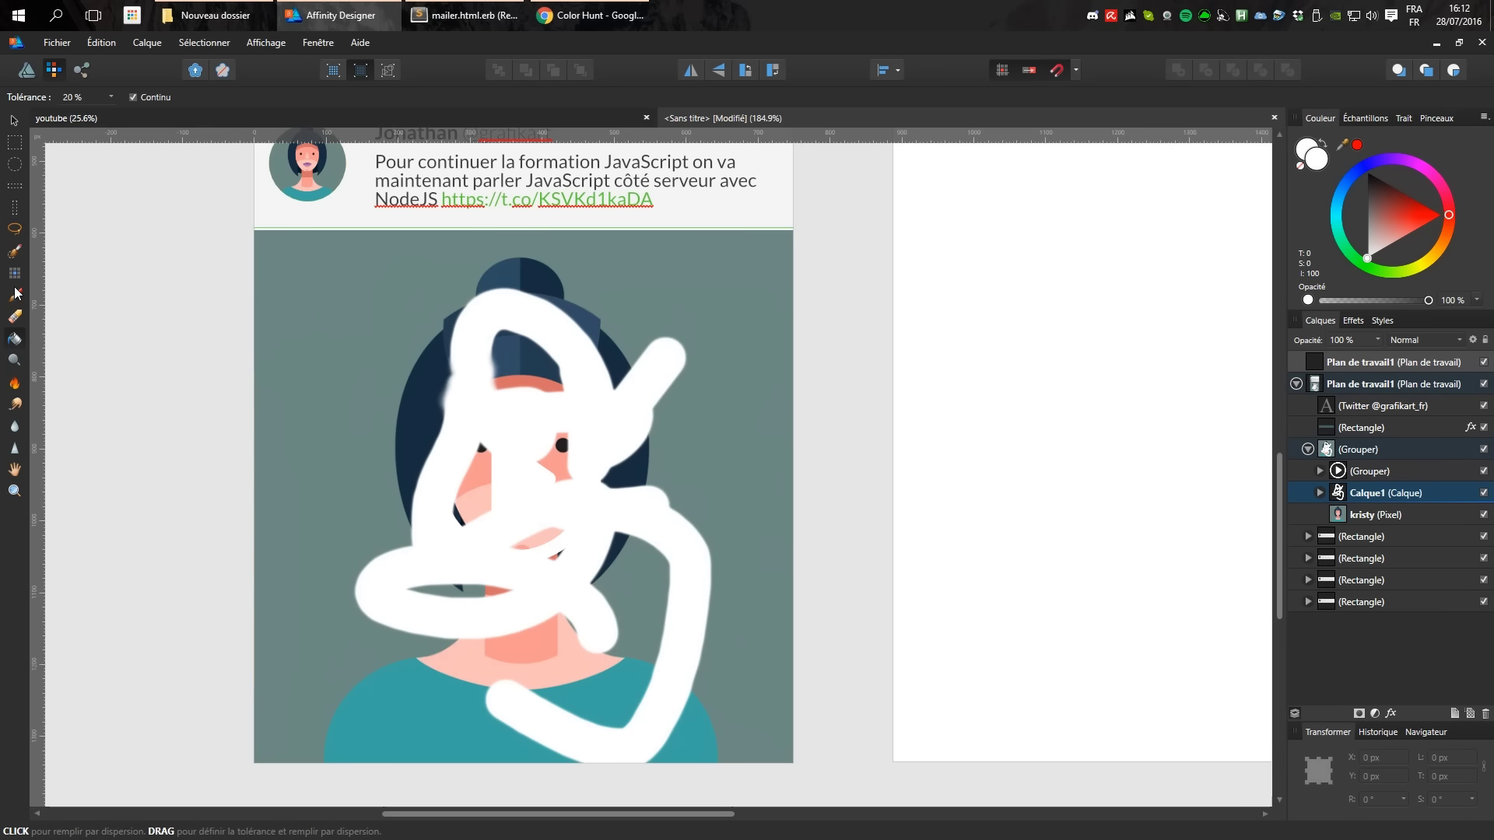
click(15, 294)
drag(429, 304, 427, 424)
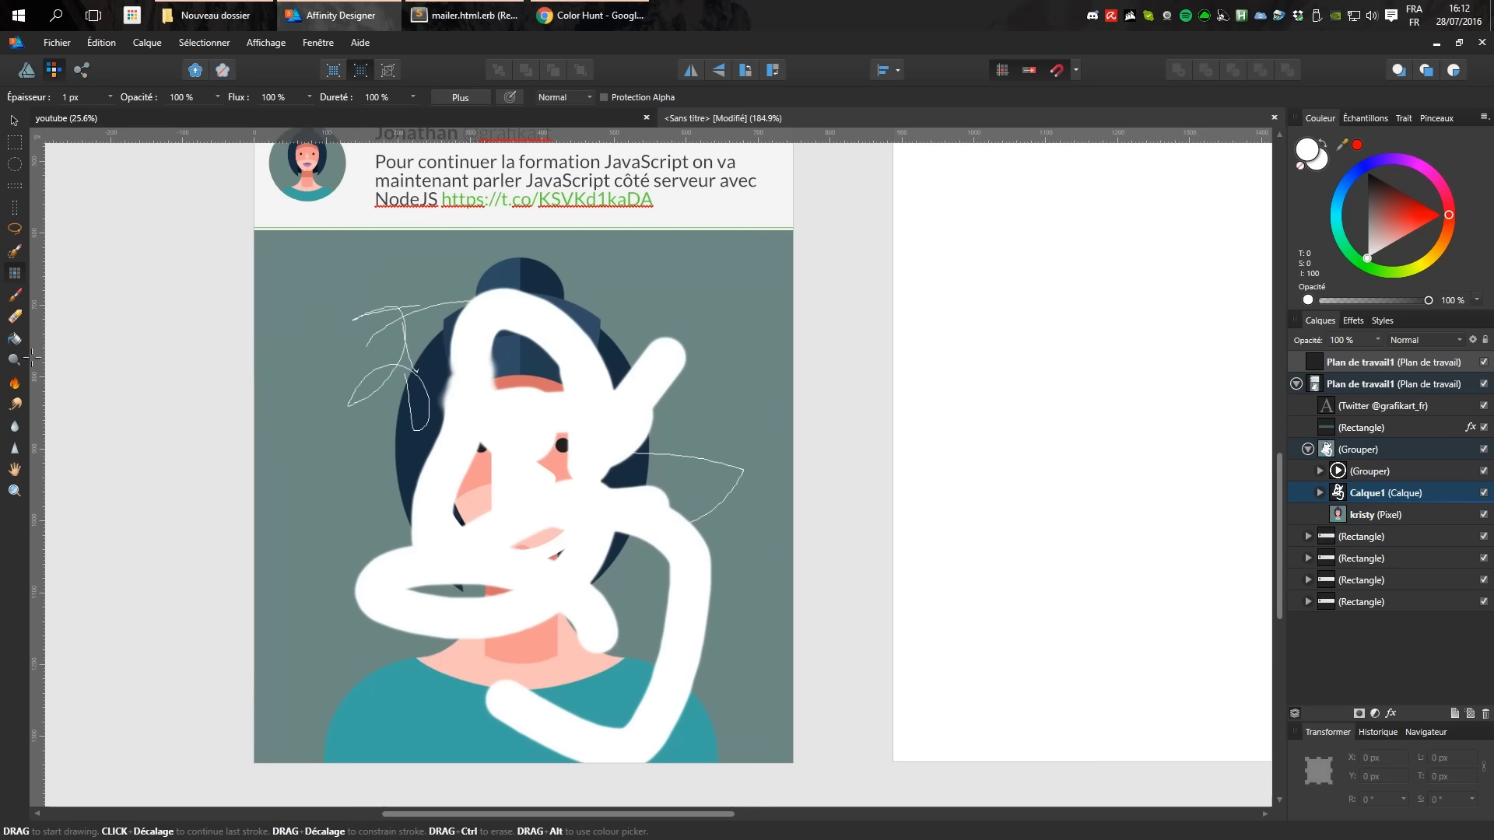
Select the painted layer with the Move tool and delete it.
click(14, 120)
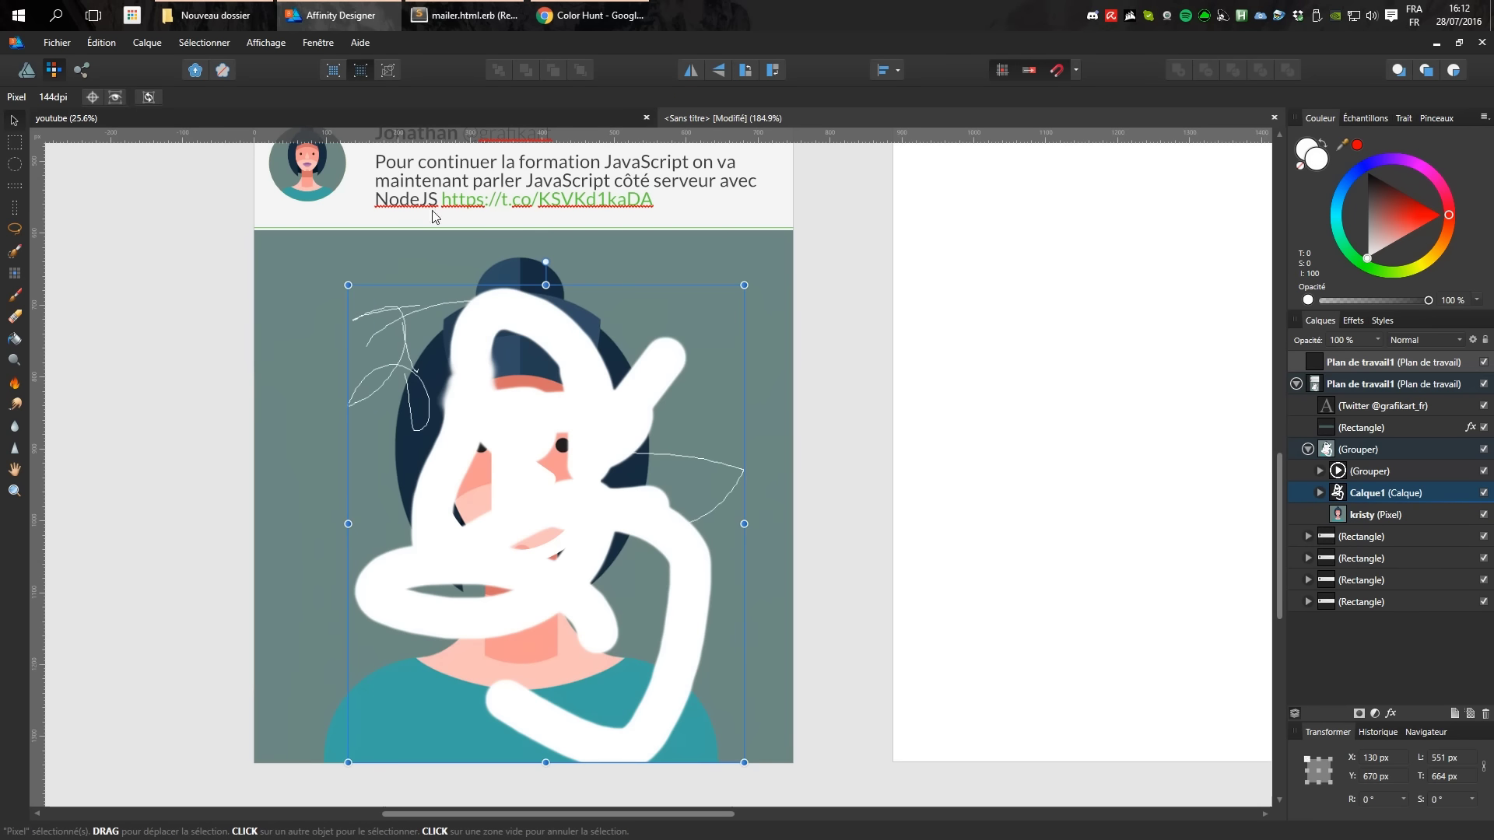
click(1367, 493)
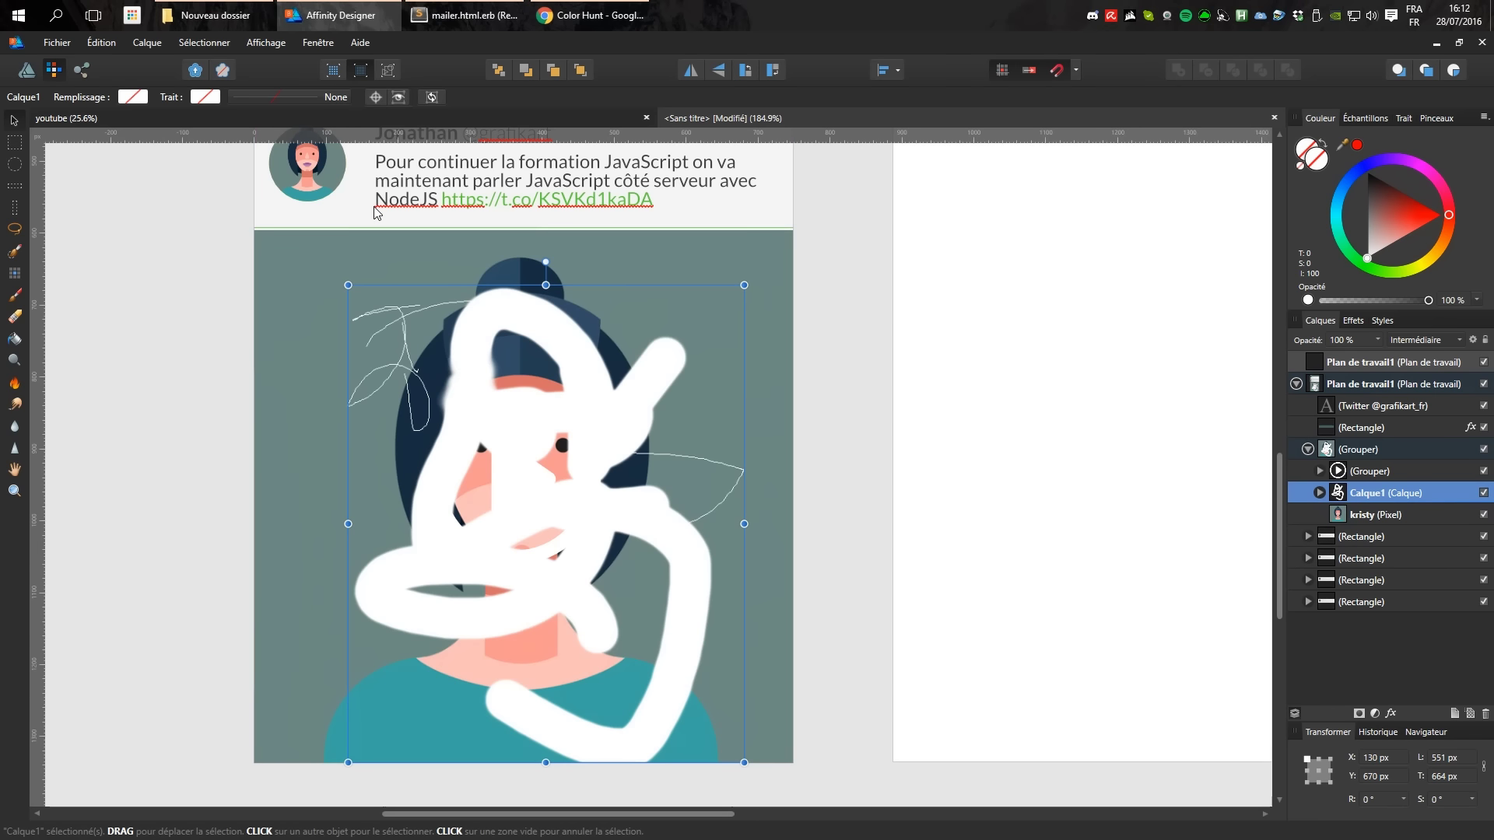
key(Delete)
Marquee the hair bun on the kristy layer, copy it to a new layer with Ctrl+J, and select it.
click(1368, 494)
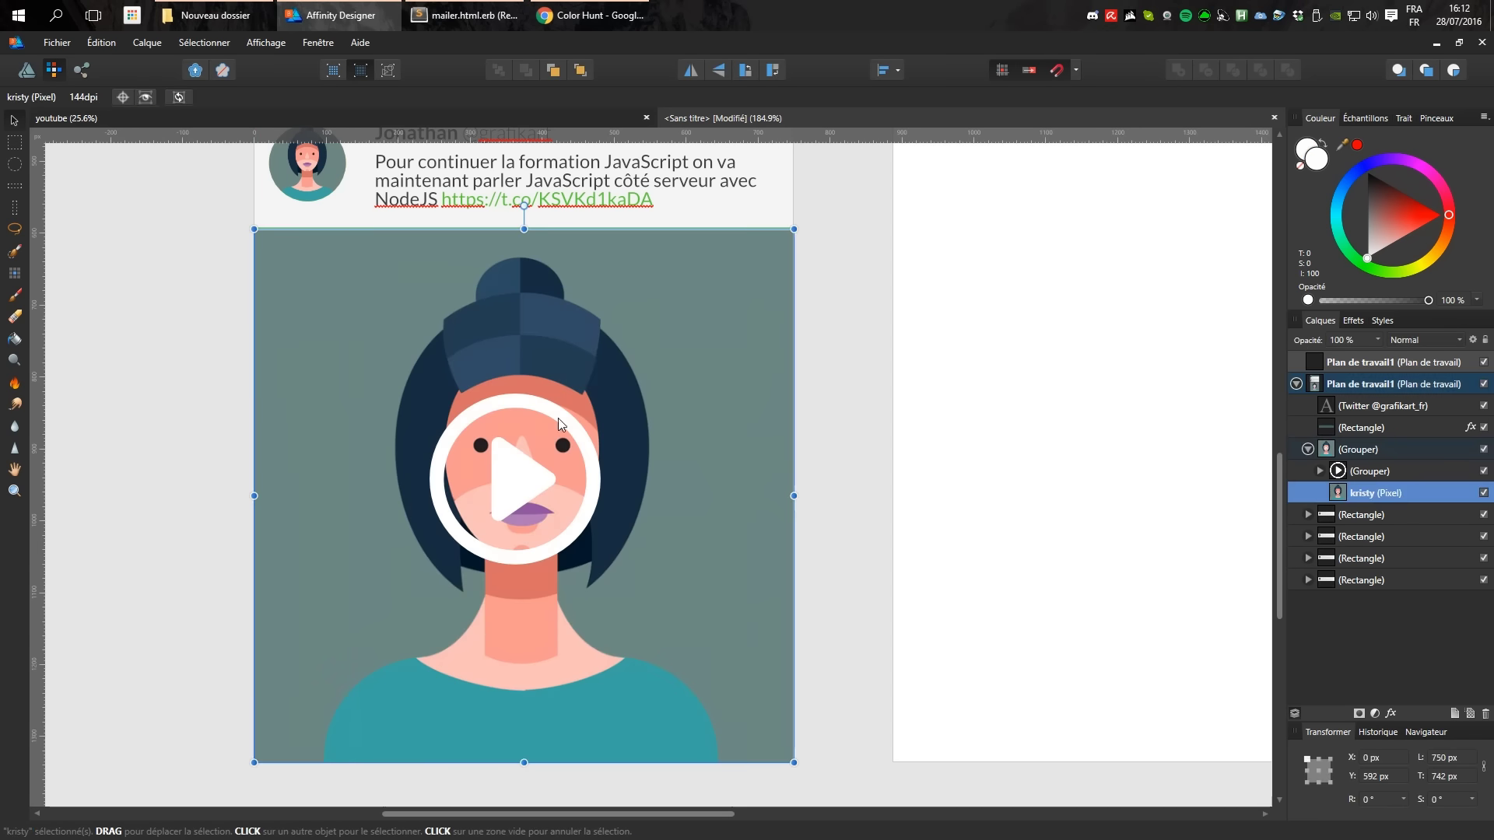
click(16, 141)
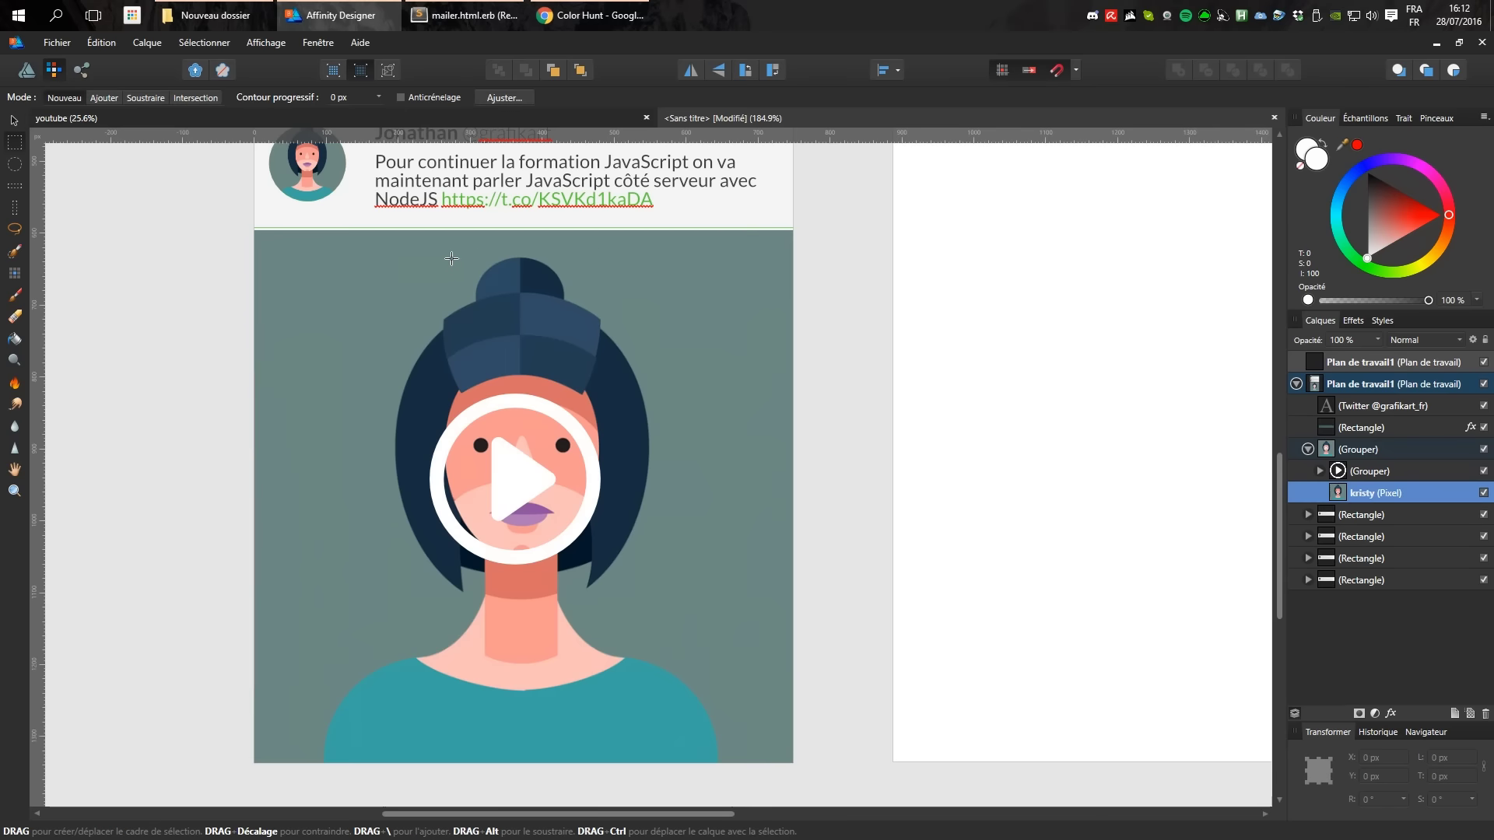
drag(451, 251, 661, 380)
drag(576, 323, 560, 314)
key(ctrl+j)
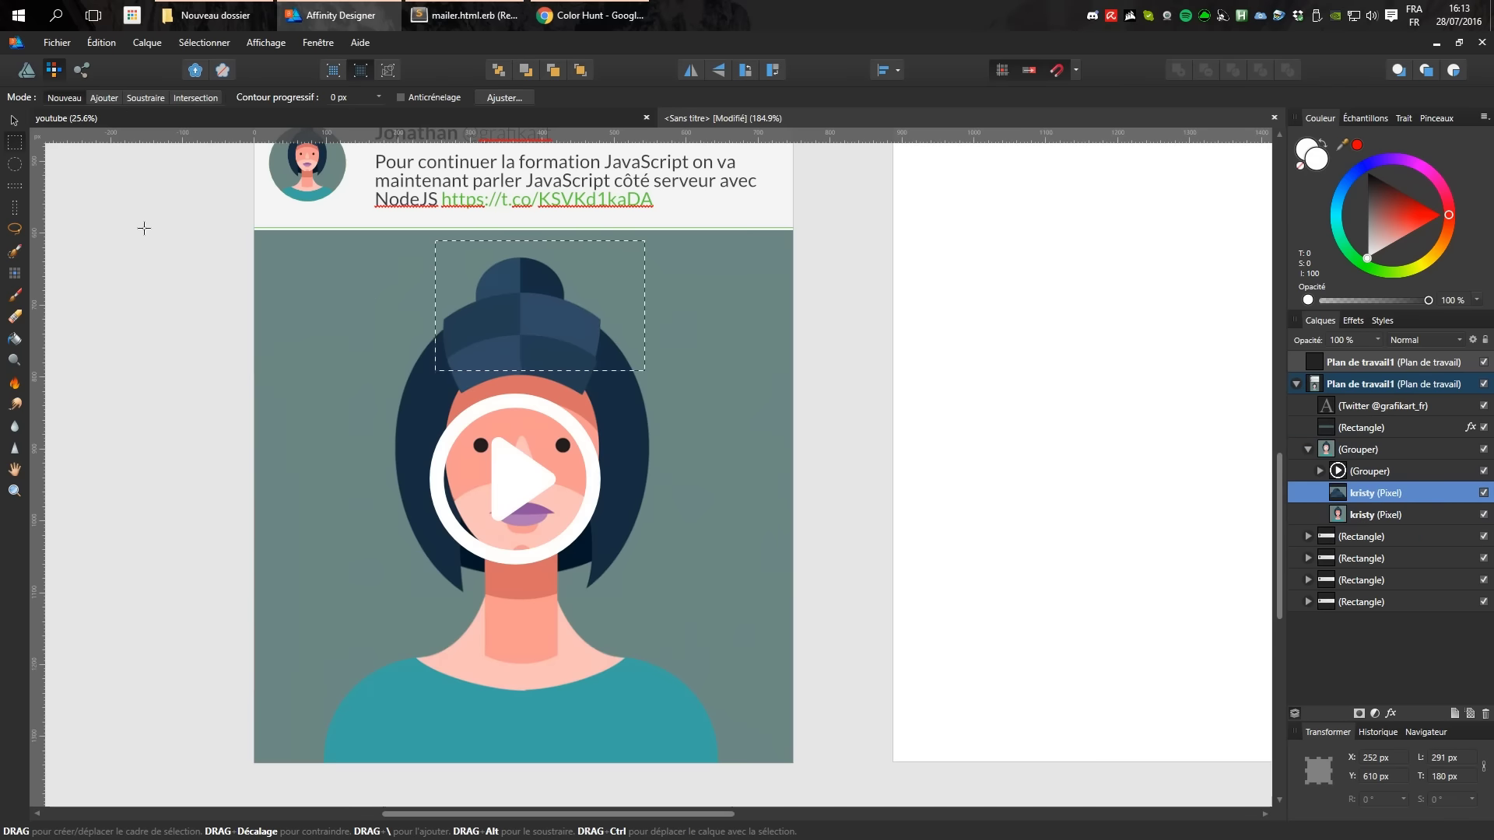
click(1363, 536)
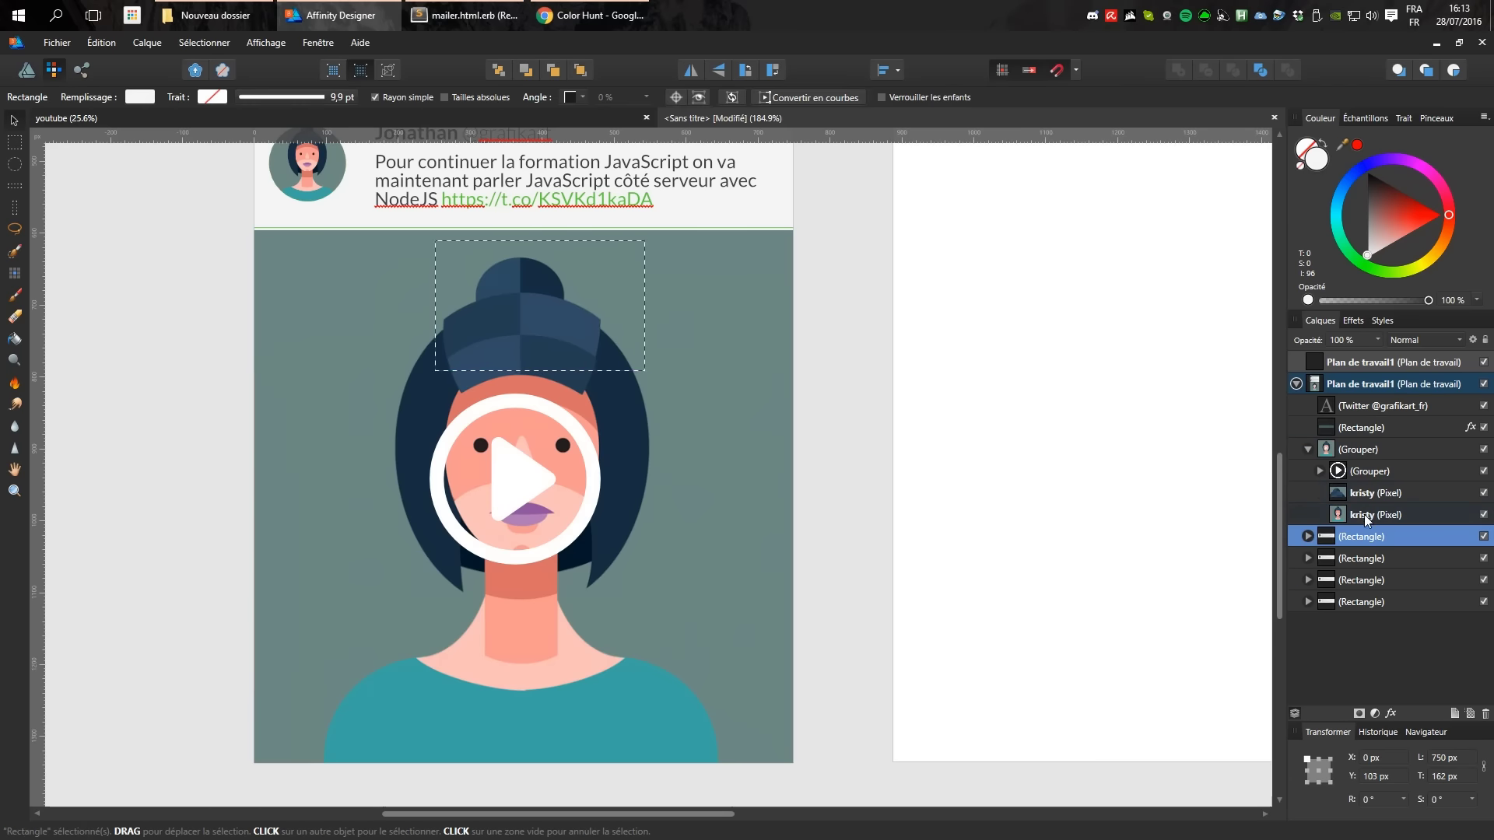
click(1339, 494)
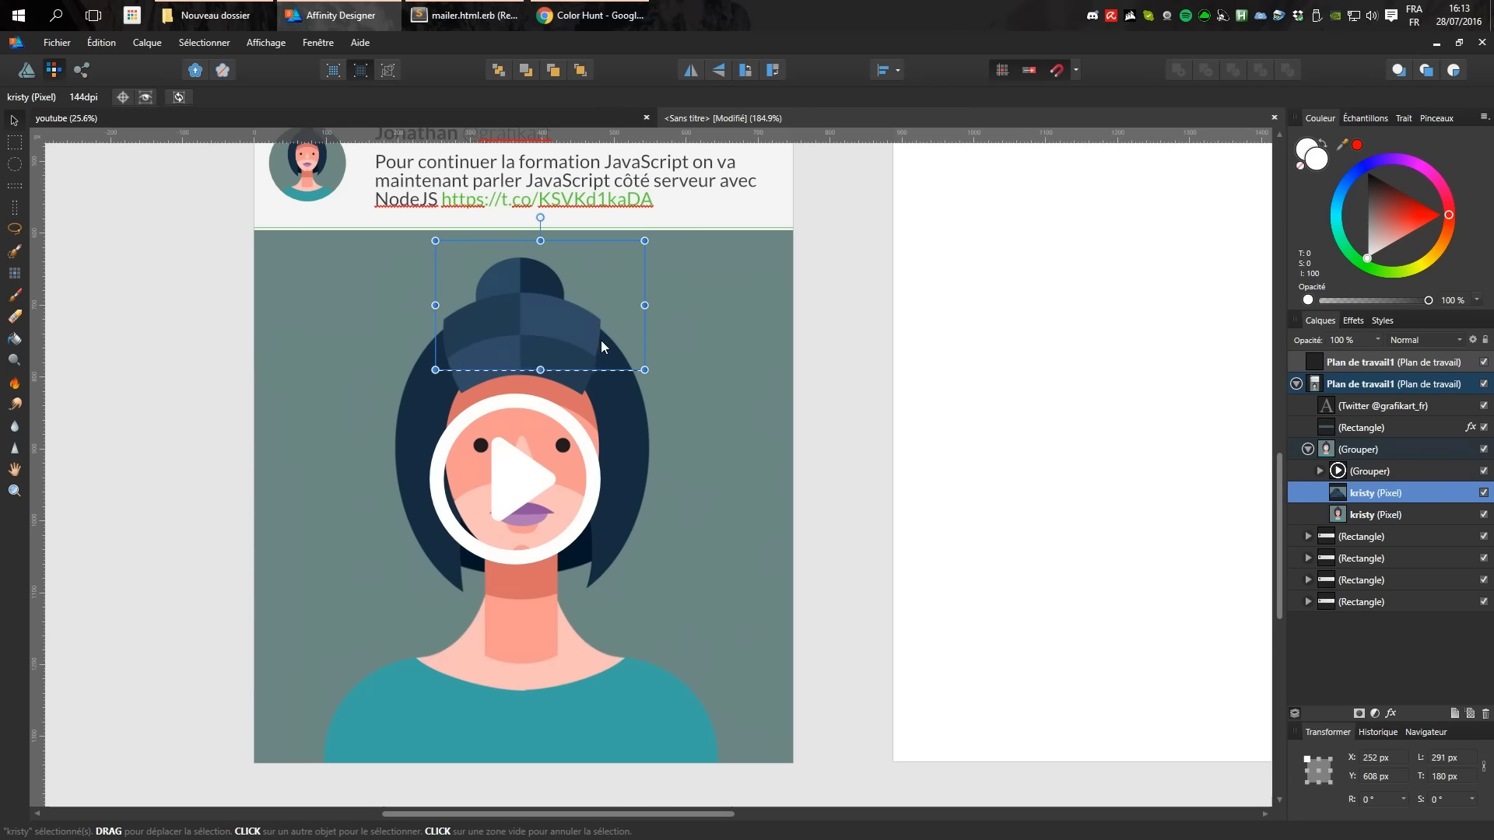
drag(601, 342, 568, 501)
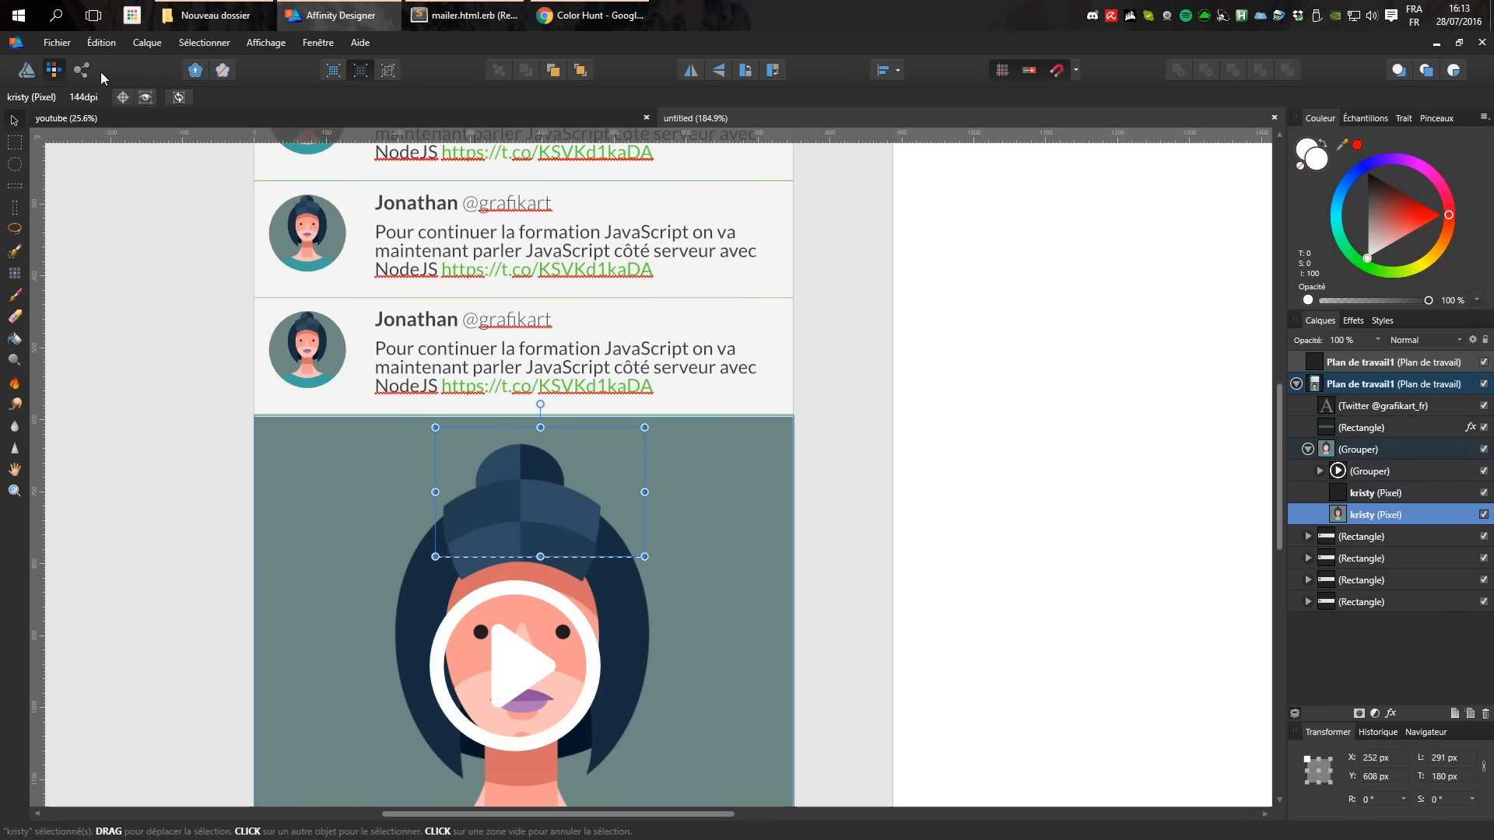
click(87, 68)
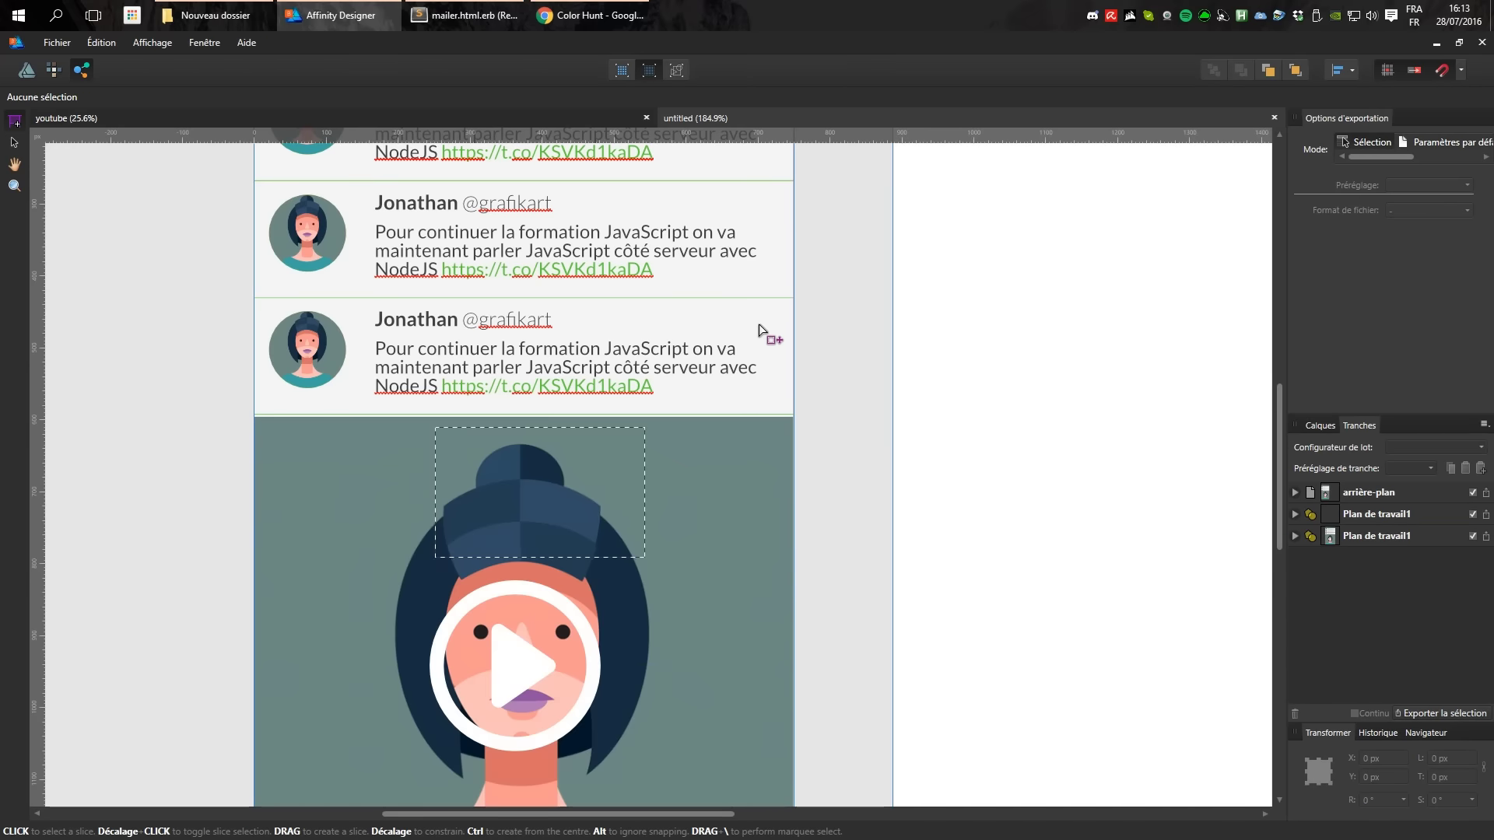
scroll(758, 324, up, 3)
key(z)
alt+click(797, 319)
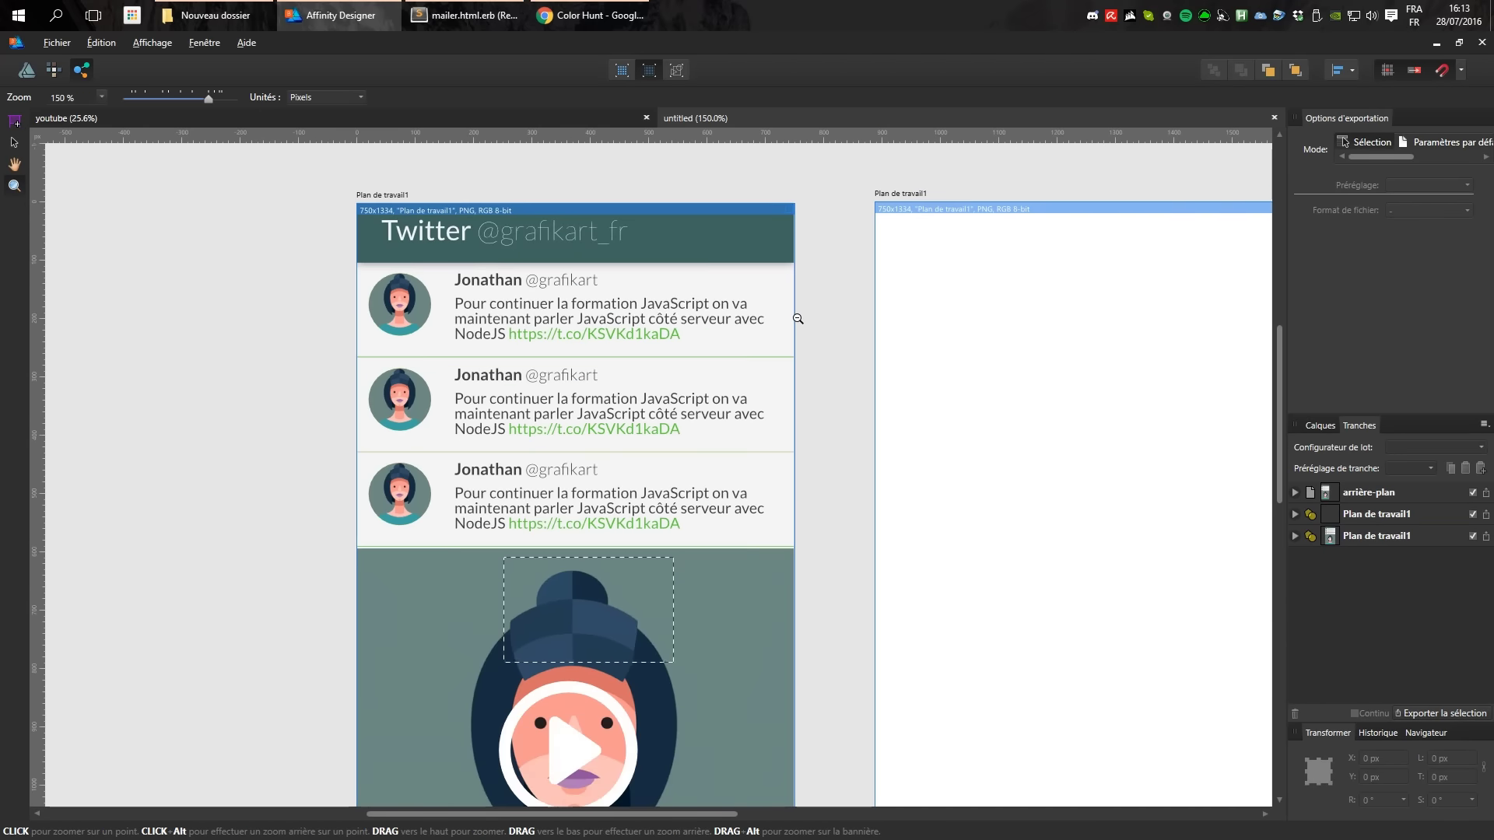
mouse_move(677, 294)
mouse_down()
mouse_move(623, 296)
mouse_move(658, 311)
mouse_up()
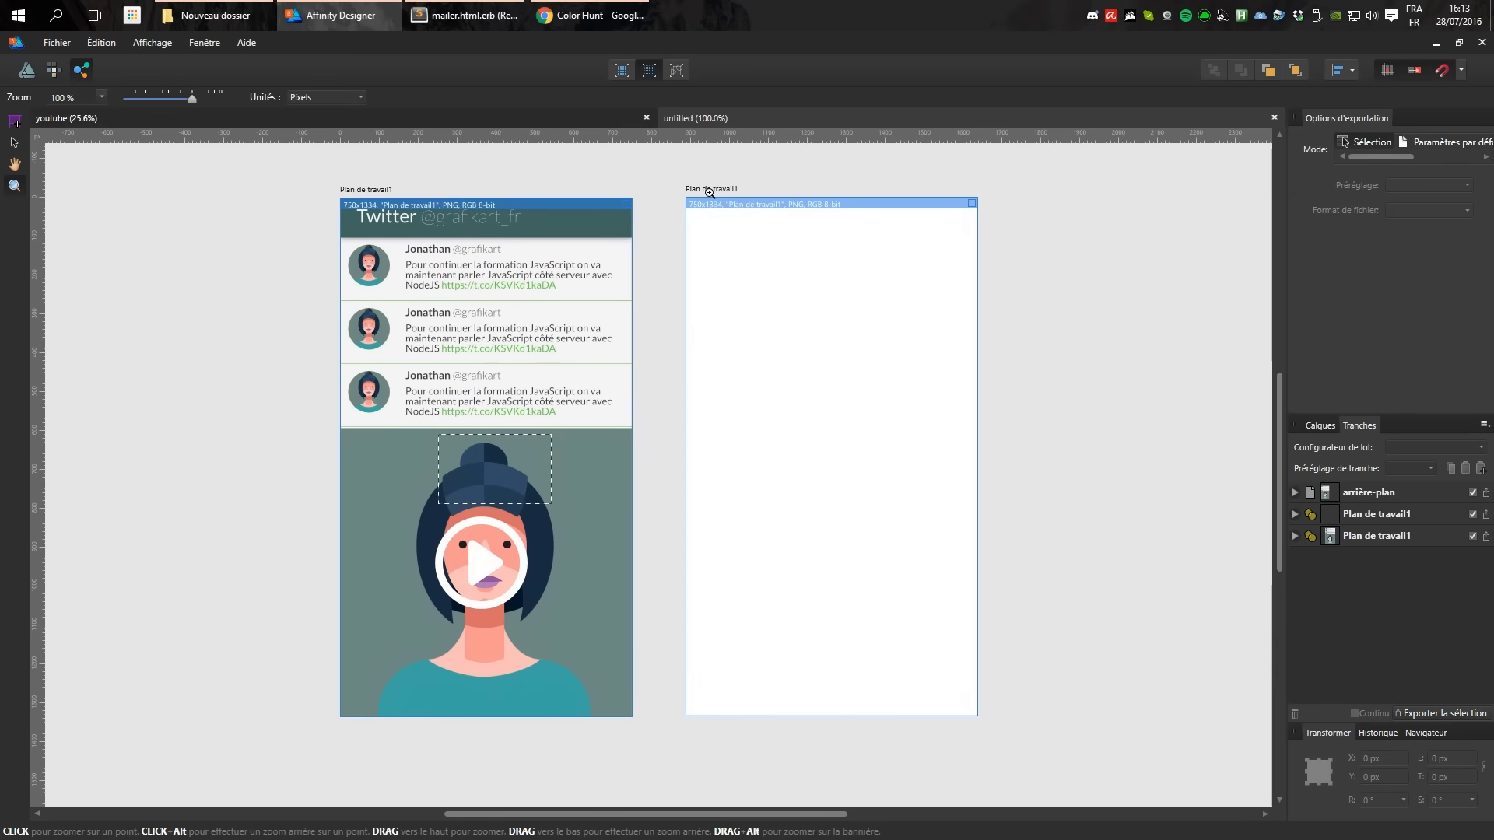
click(1367, 512)
click(1369, 513)
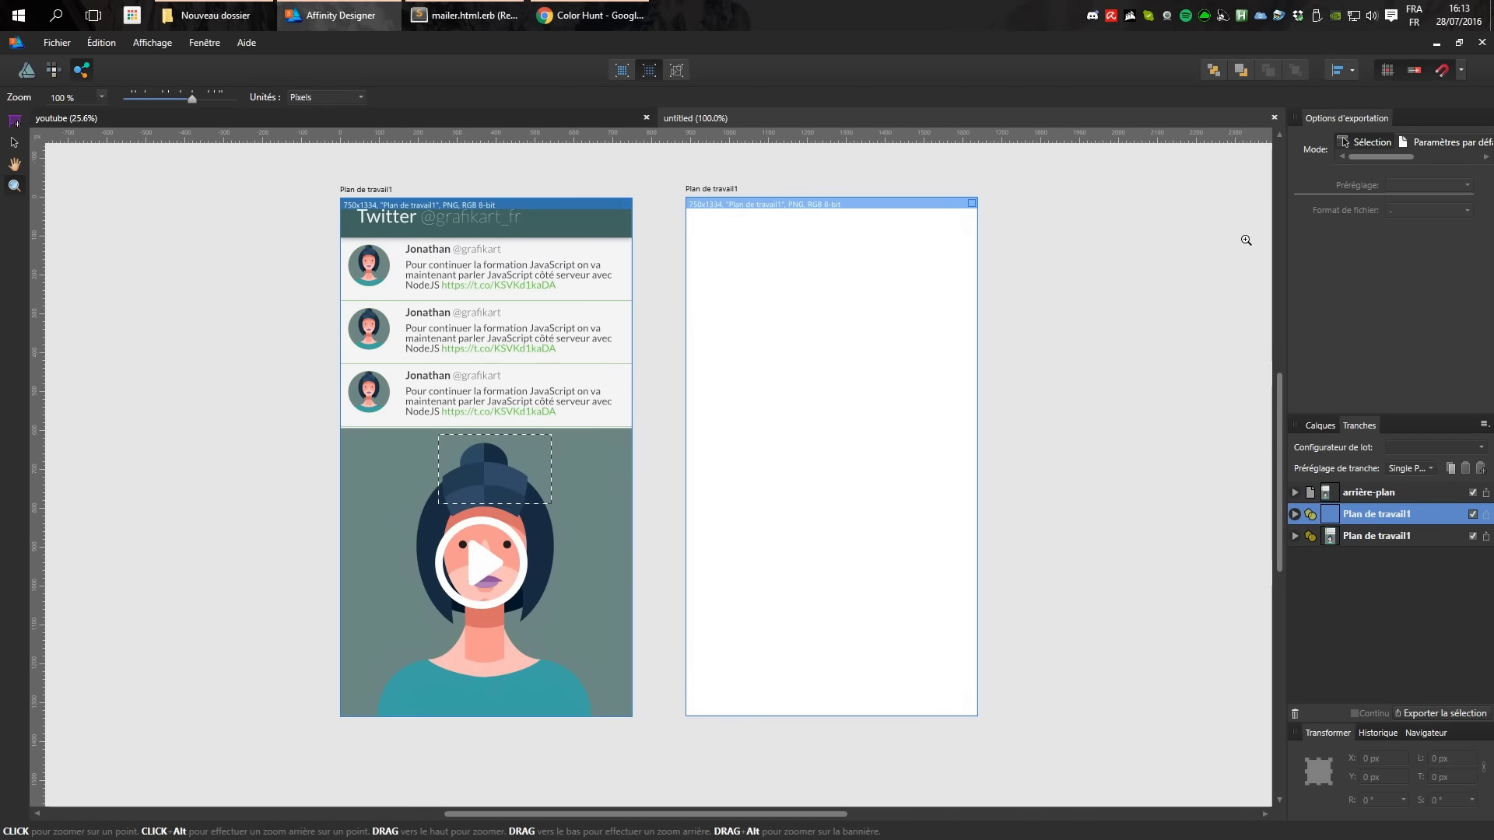
click(377, 196)
key(ctrl+1)
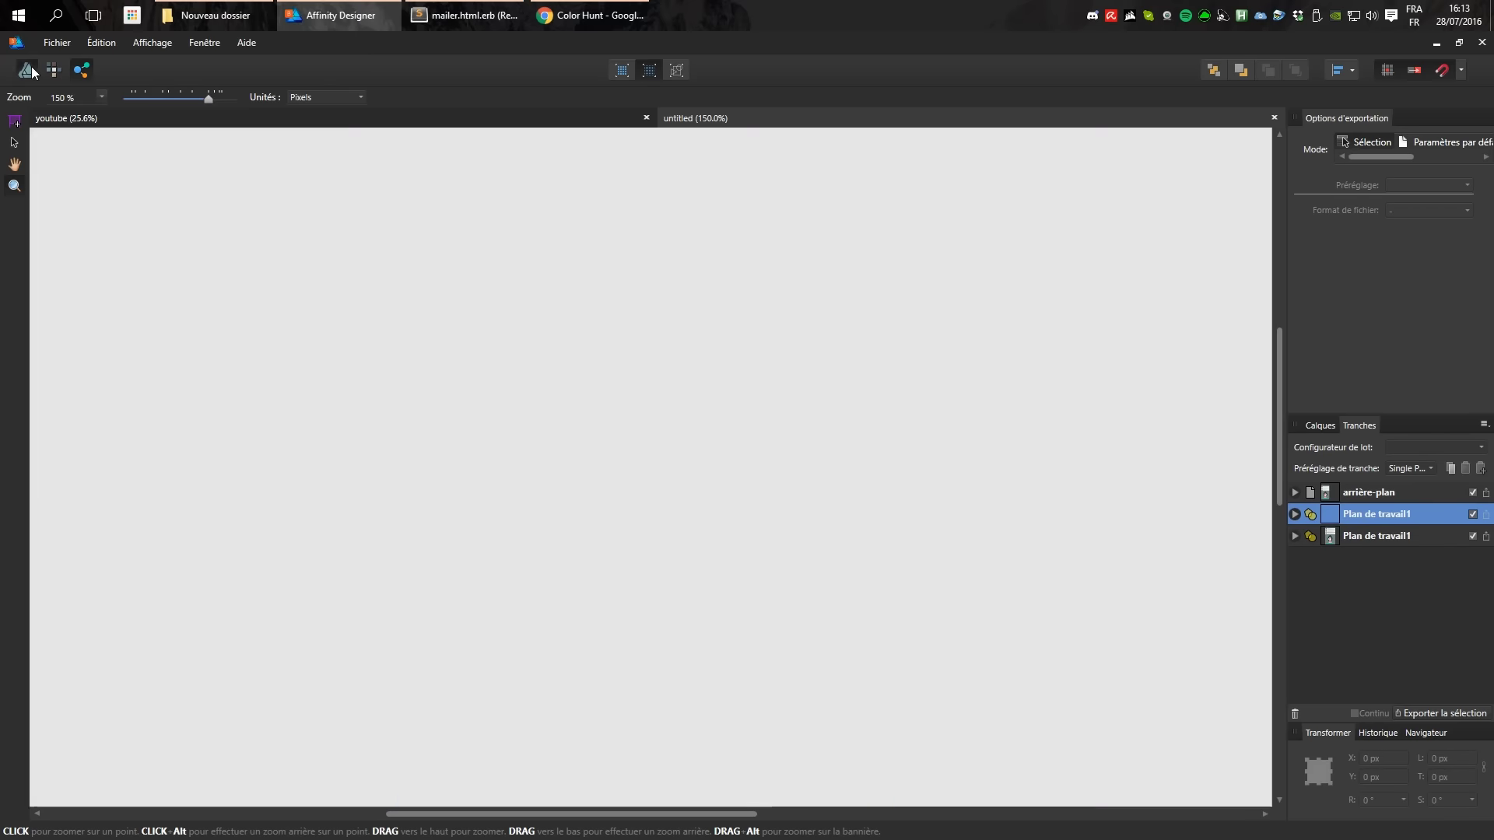
Rename the left artboard Liste and the right one Détail, then switch to the Export persona.
double_click(1338, 347)
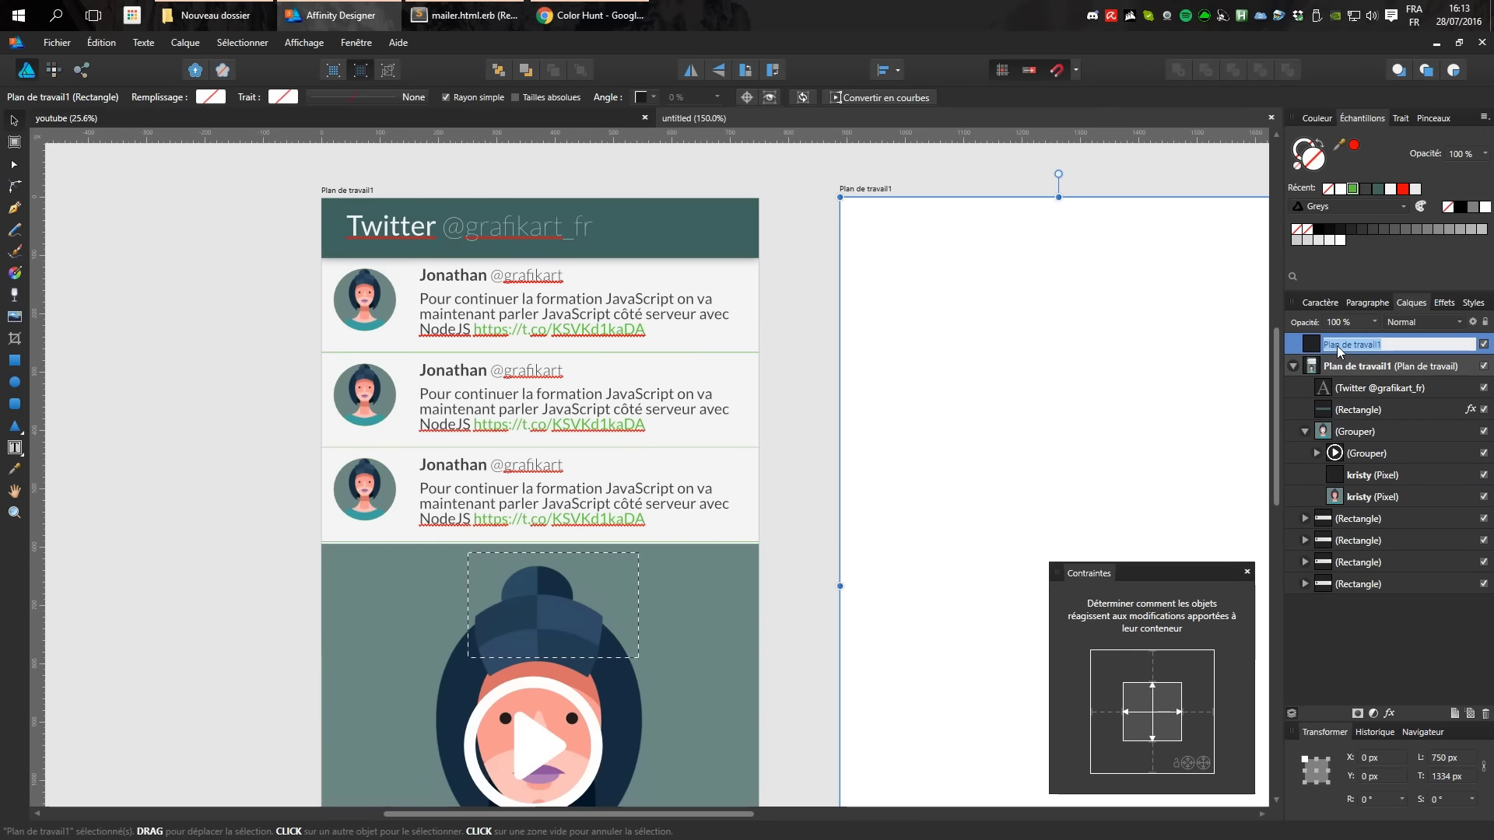
key(Return)
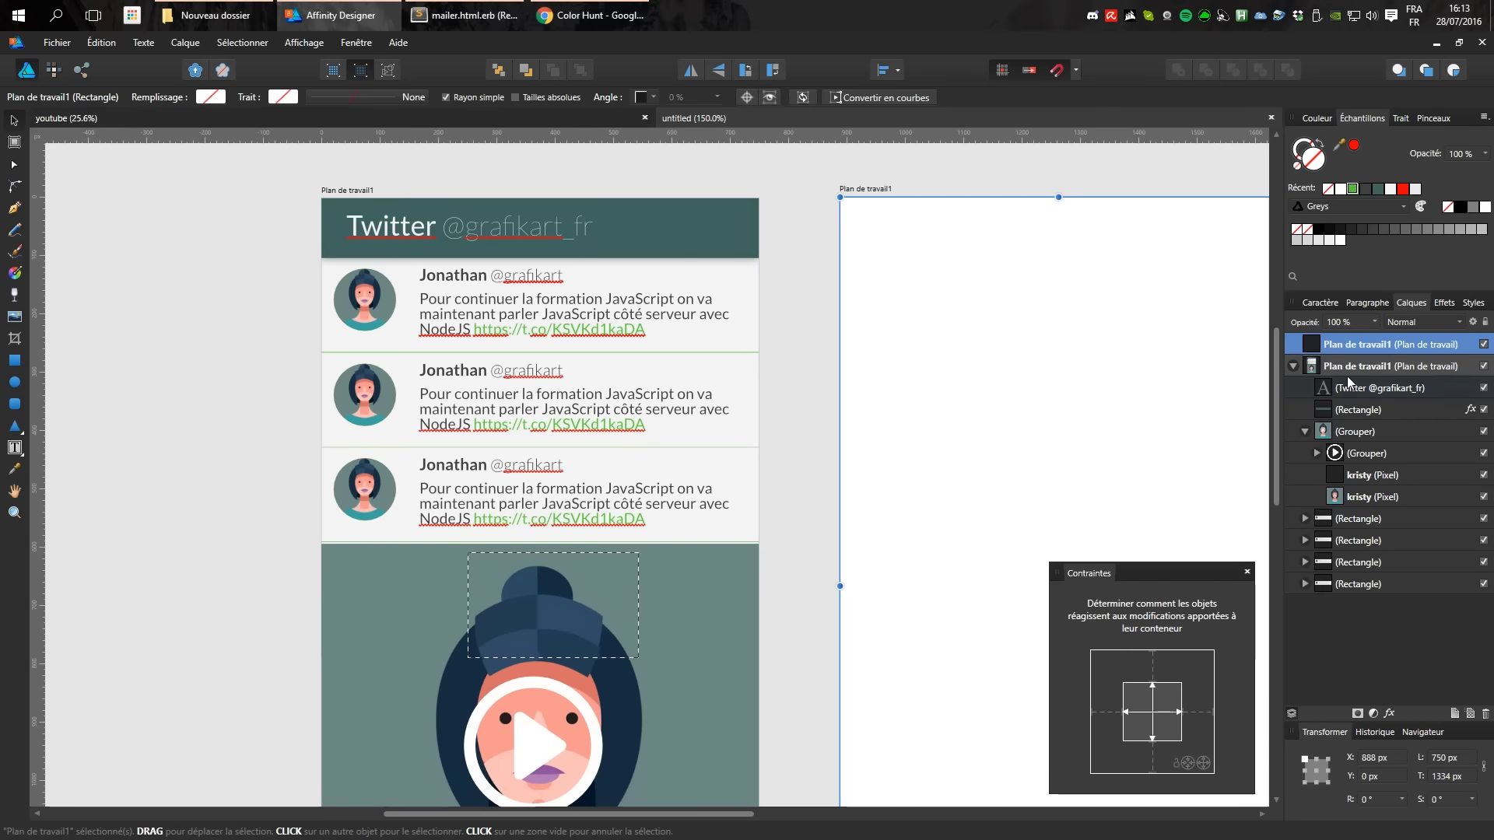
double_click(1349, 372)
key(BackSpace)
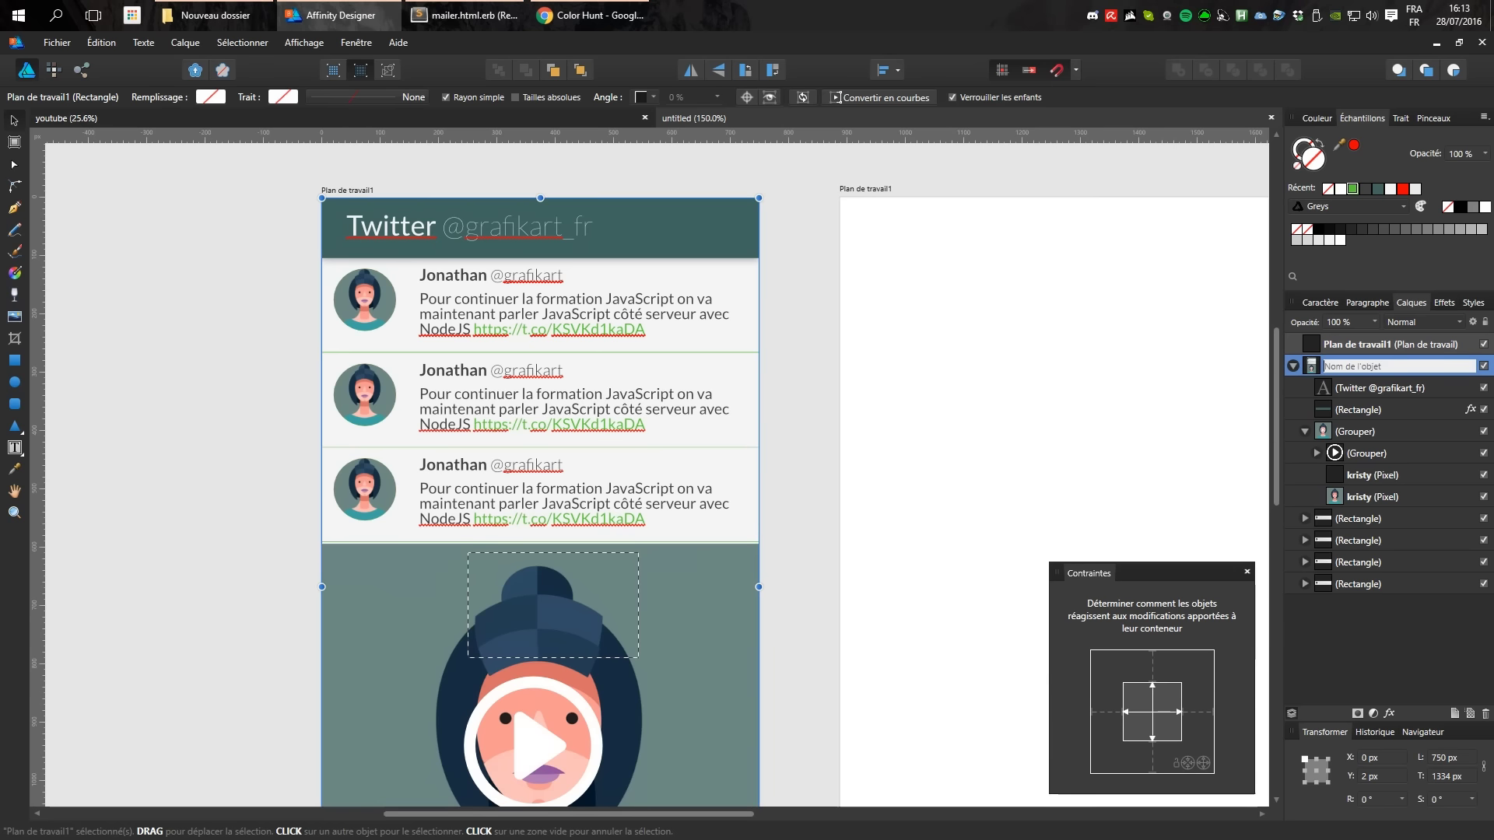
text(Liste)
key(Return)
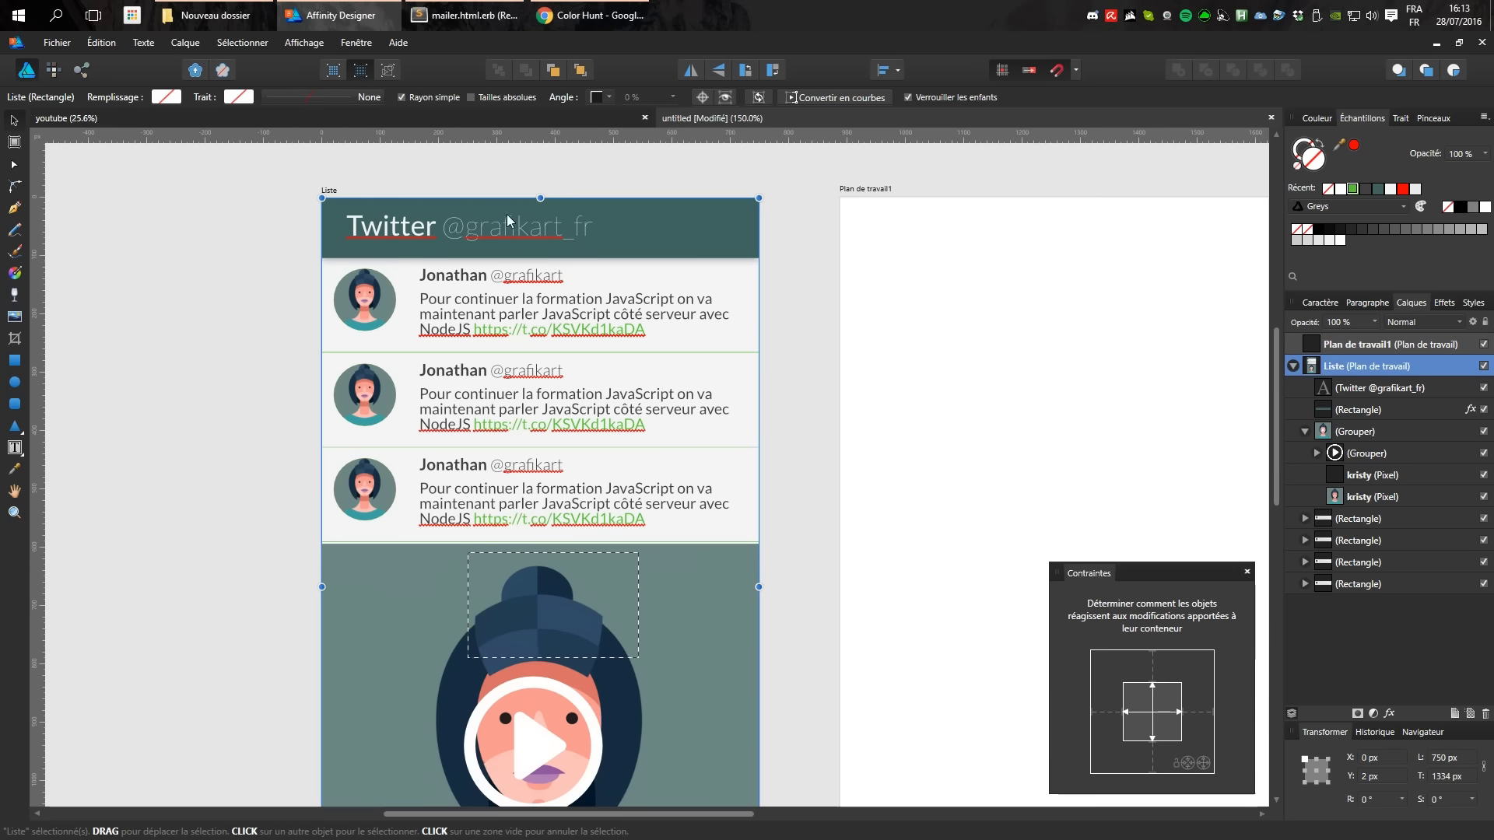
double_click(1388, 344)
text(D)
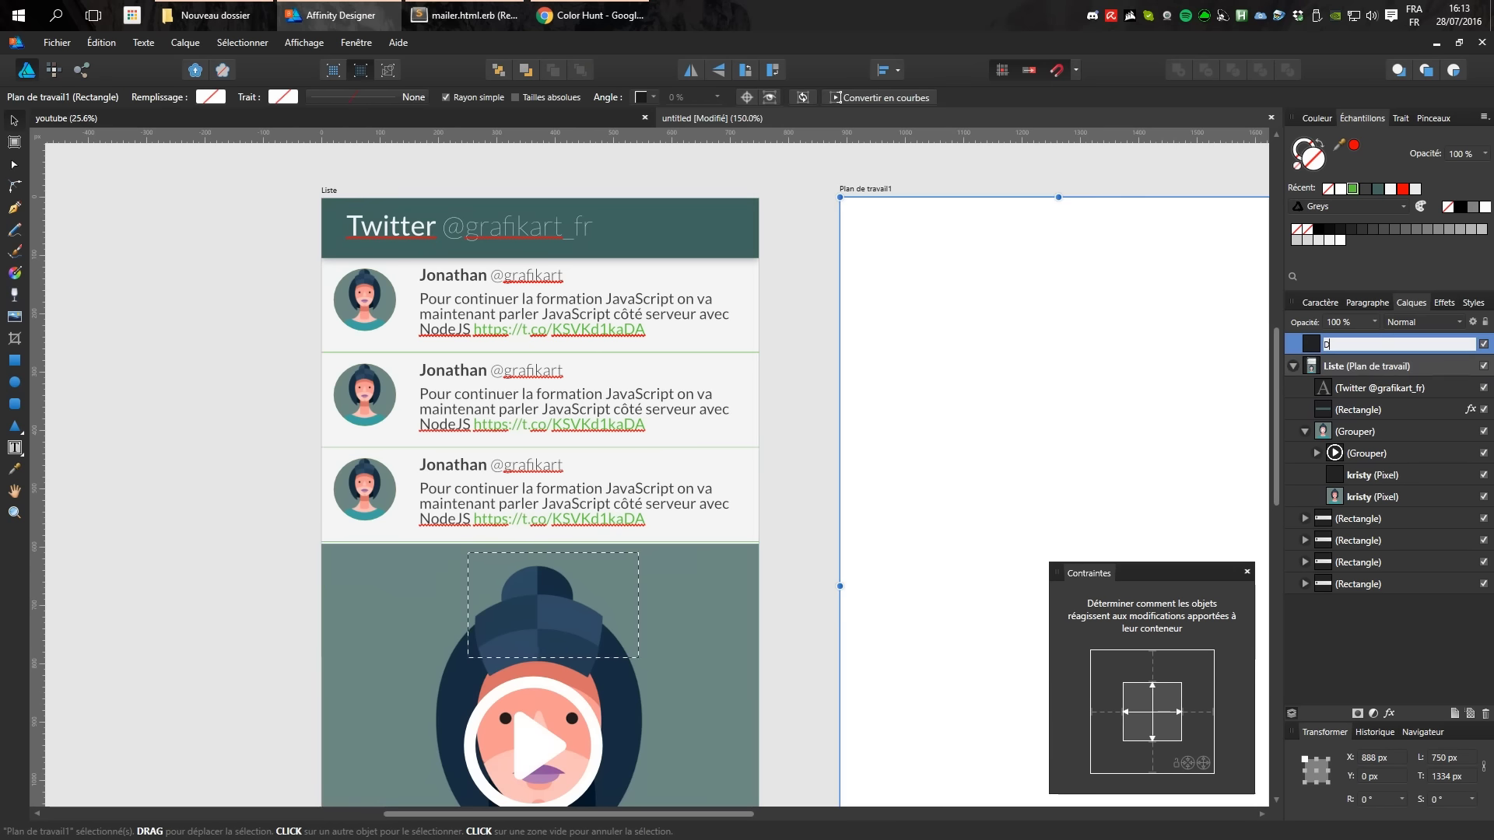
text(étail)
key(Return)
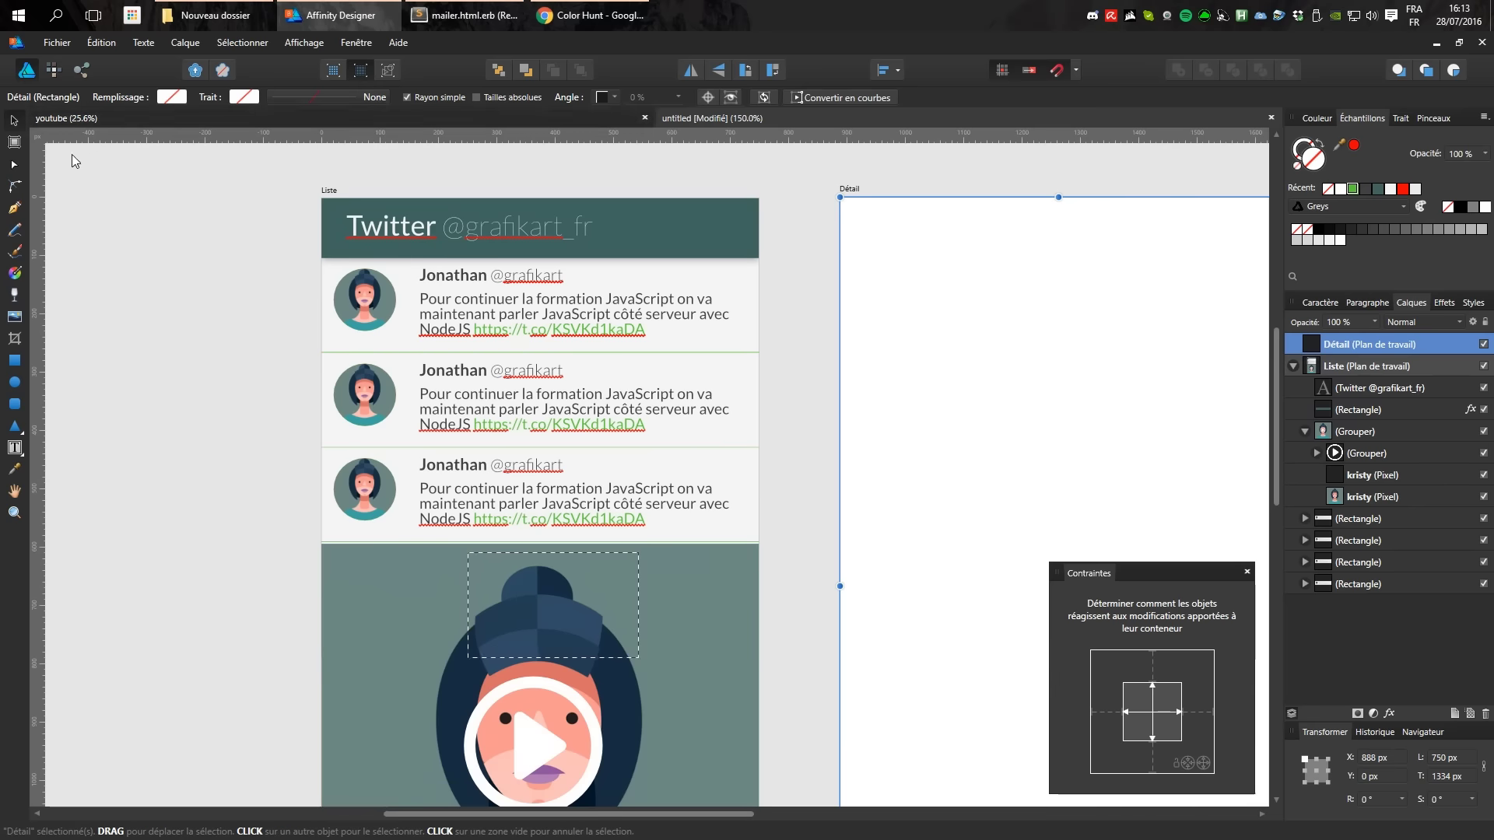
click(81, 69)
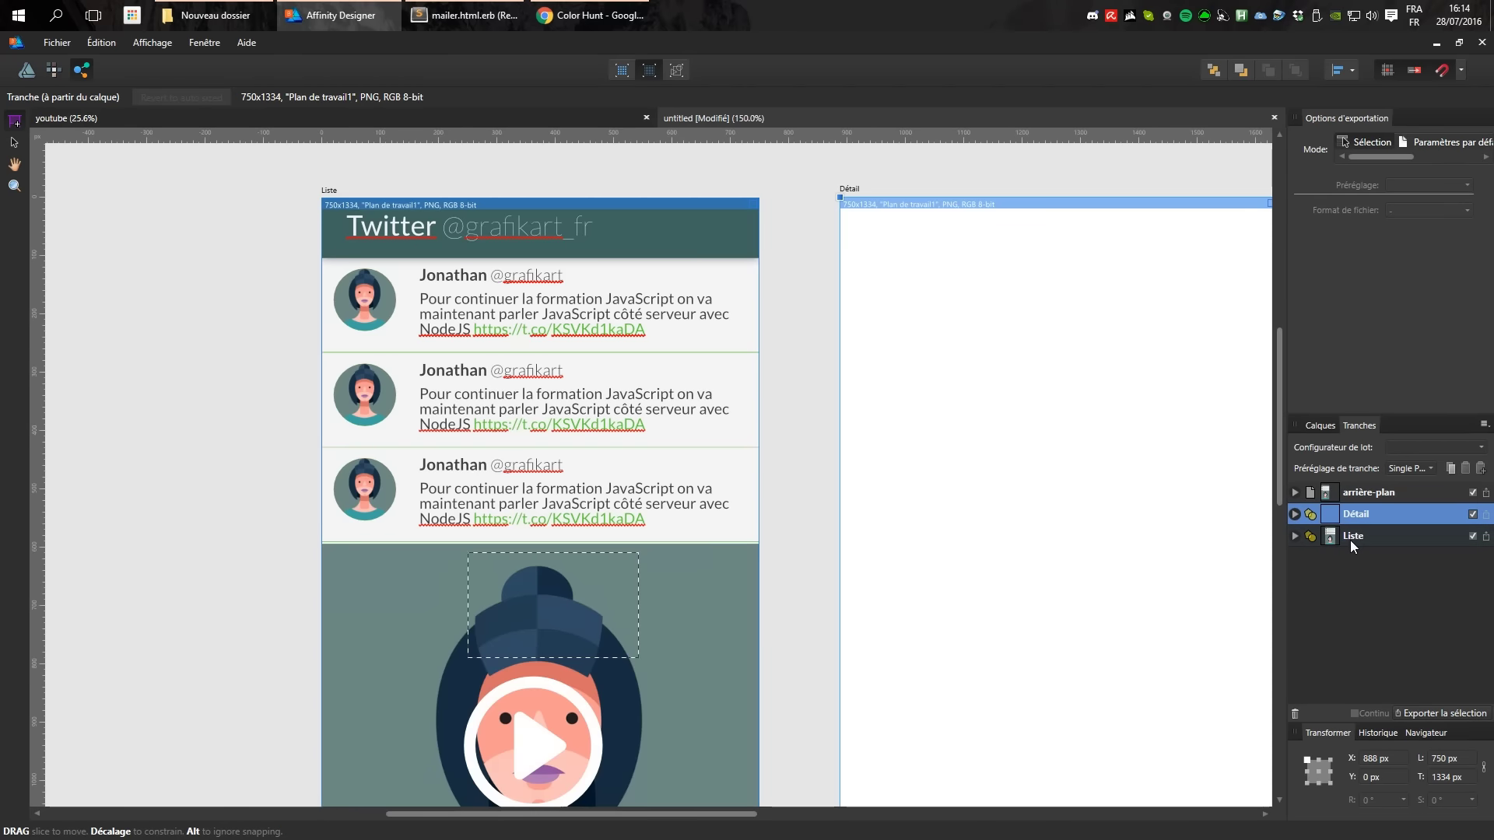
Add a 2x export size to the Liste slice.
click(1351, 538)
click(1294, 536)
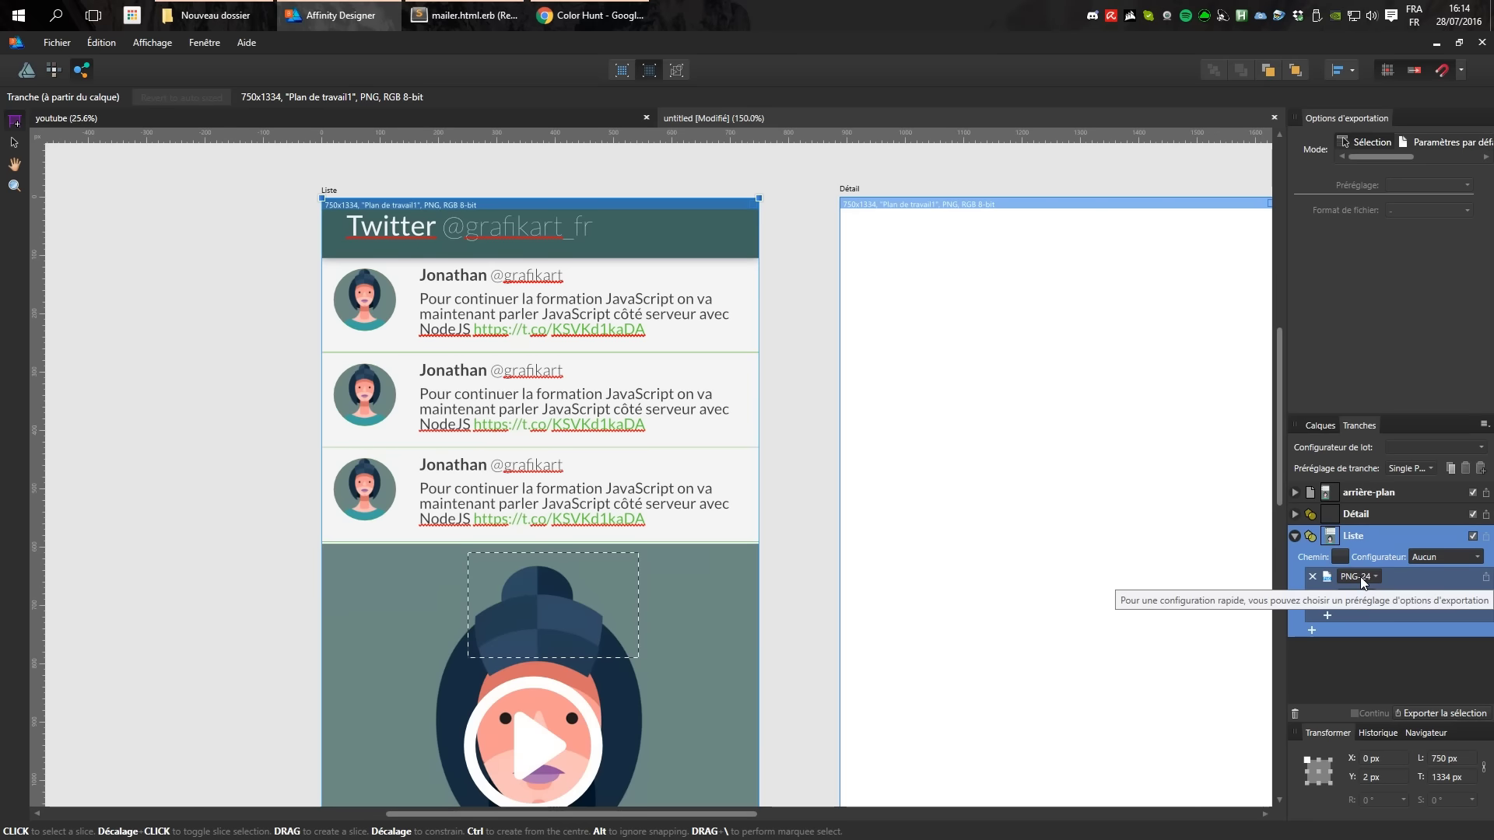
click(1328, 615)
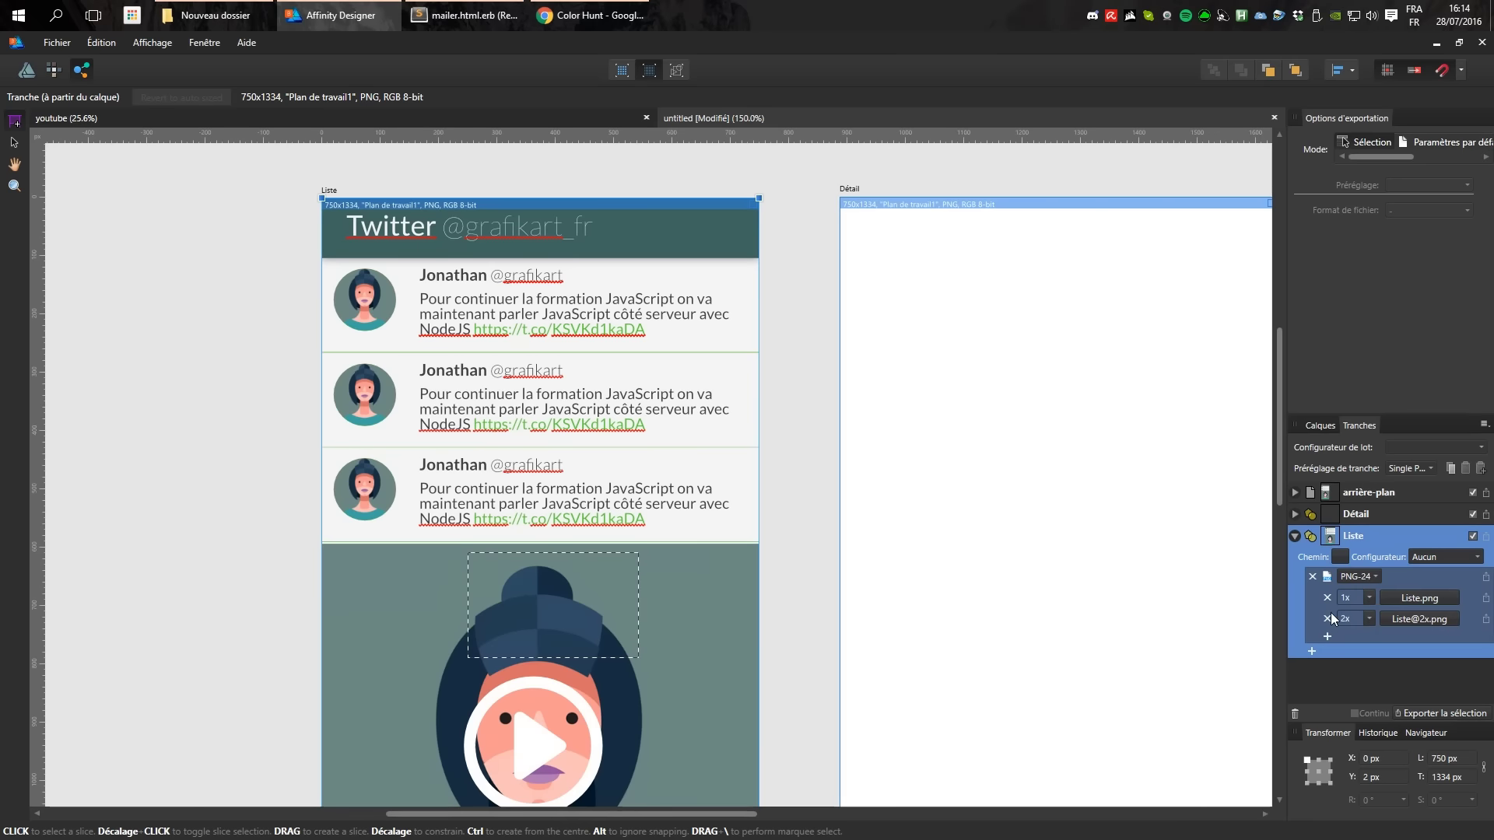
click(1360, 653)
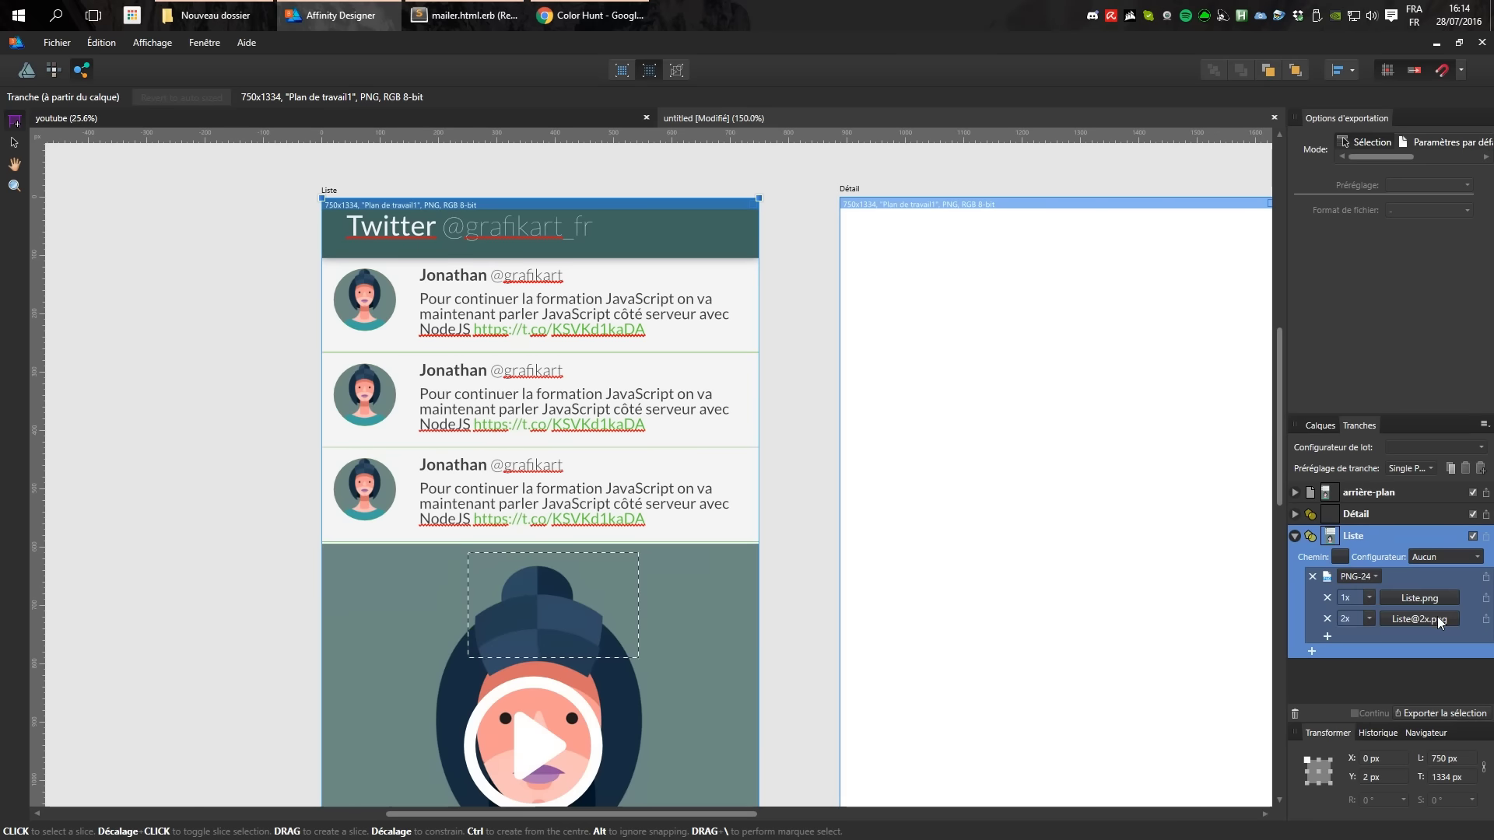
Export the checked slices into the Nouveau dossier folder.
click(1431, 715)
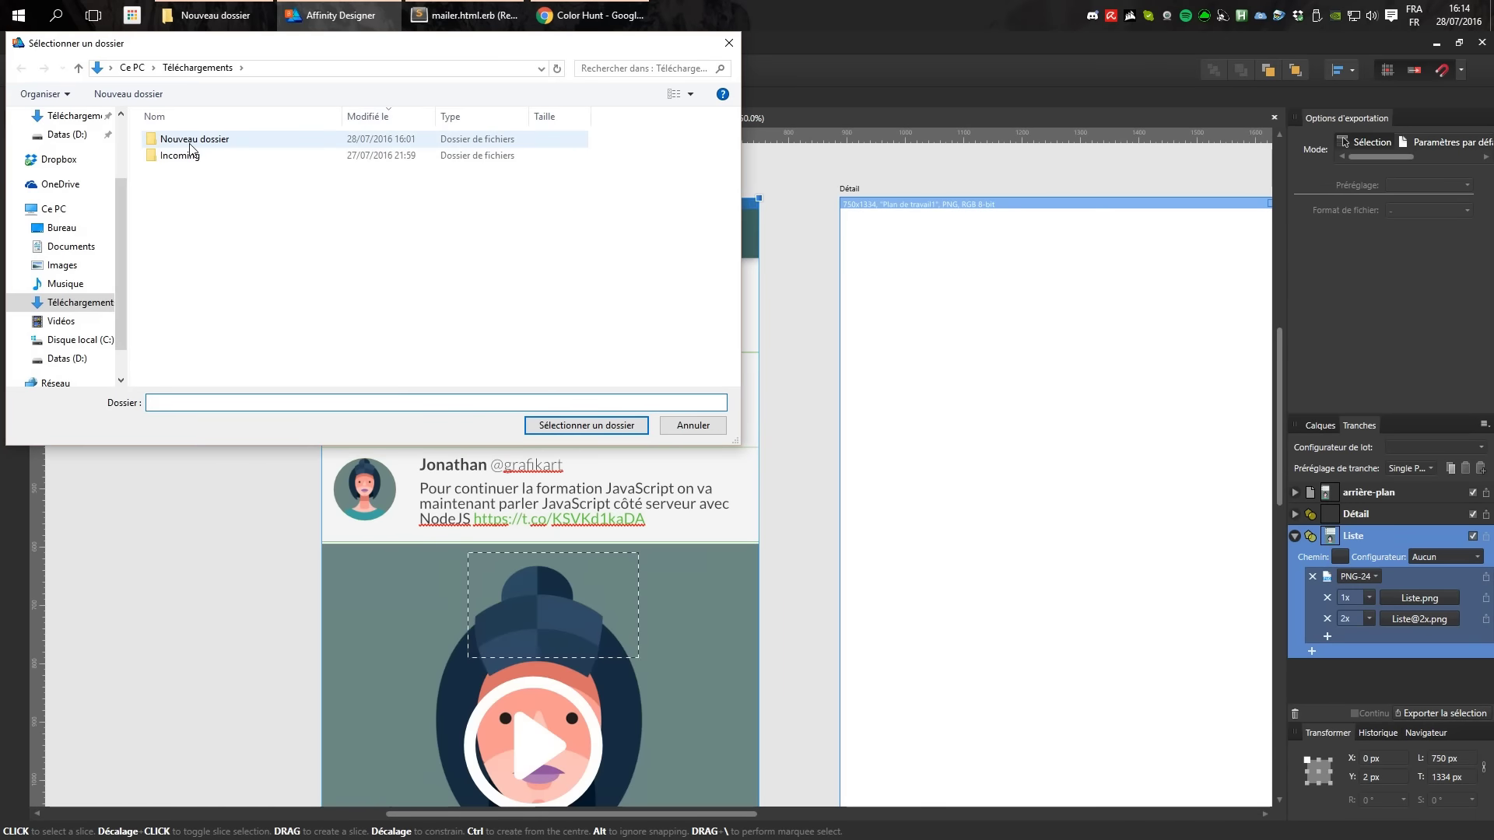
double_click(192, 141)
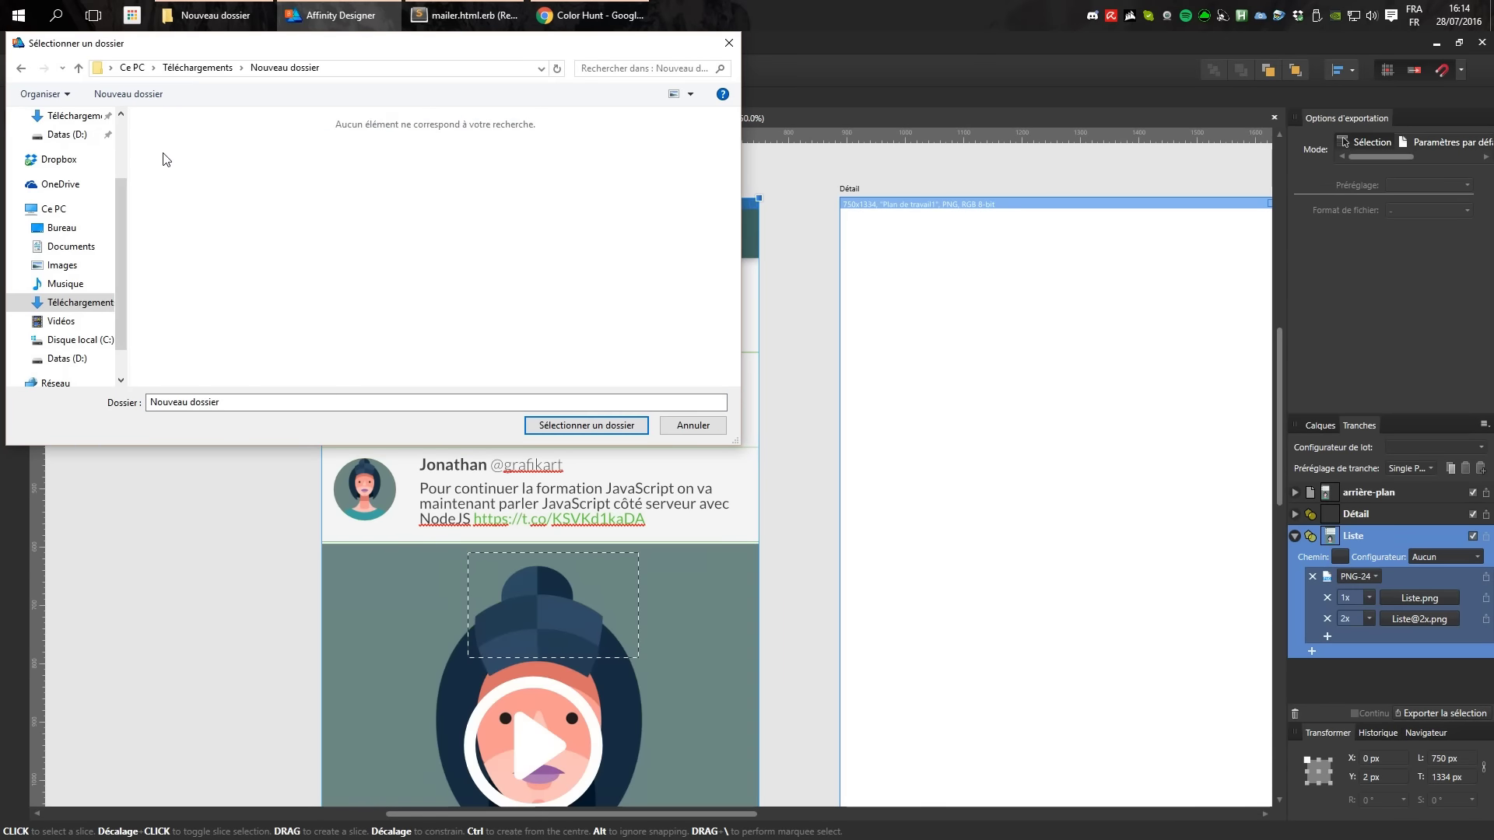
click(583, 426)
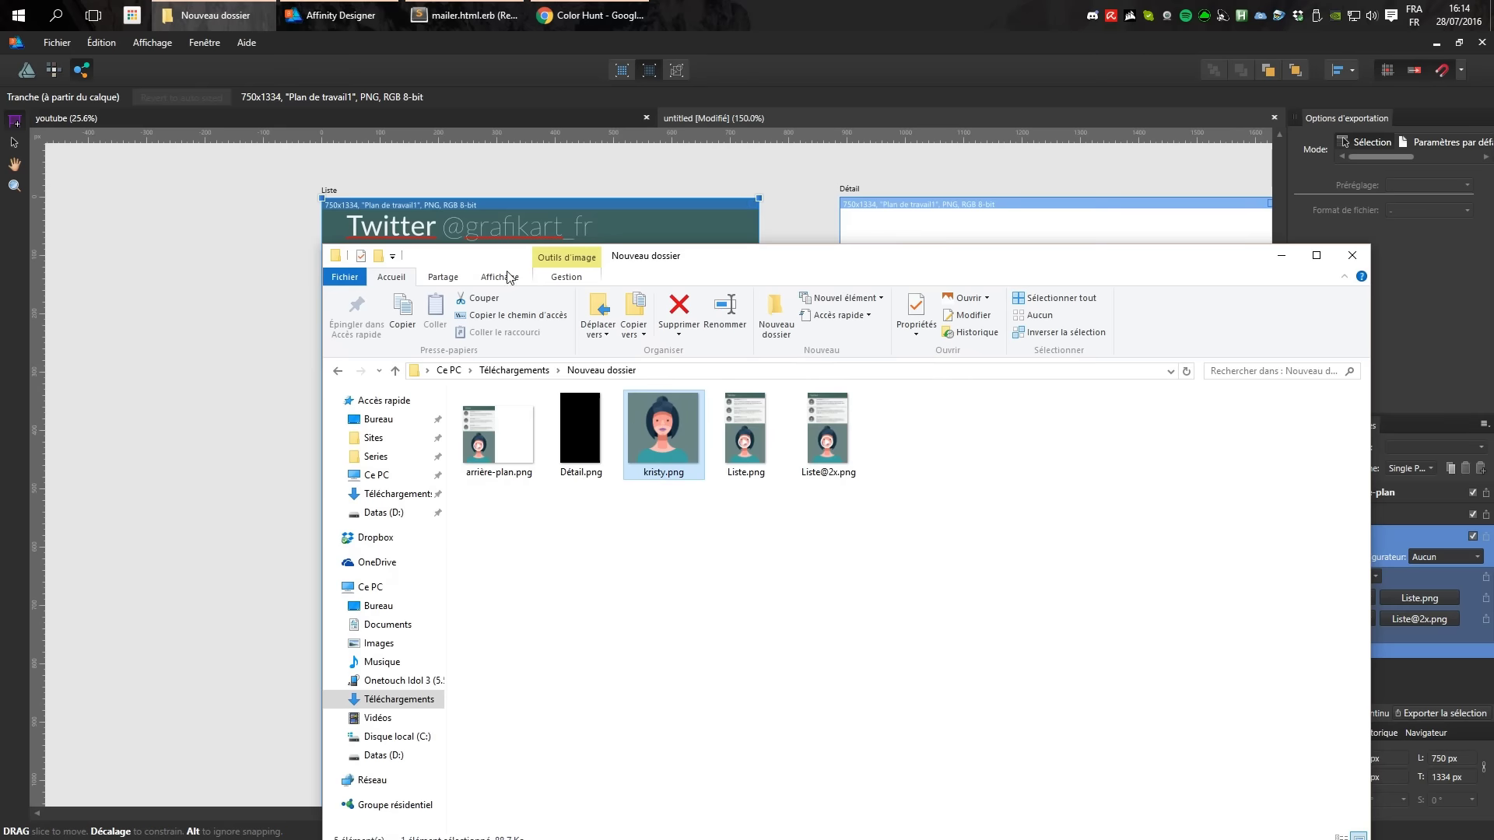
click(747, 455)
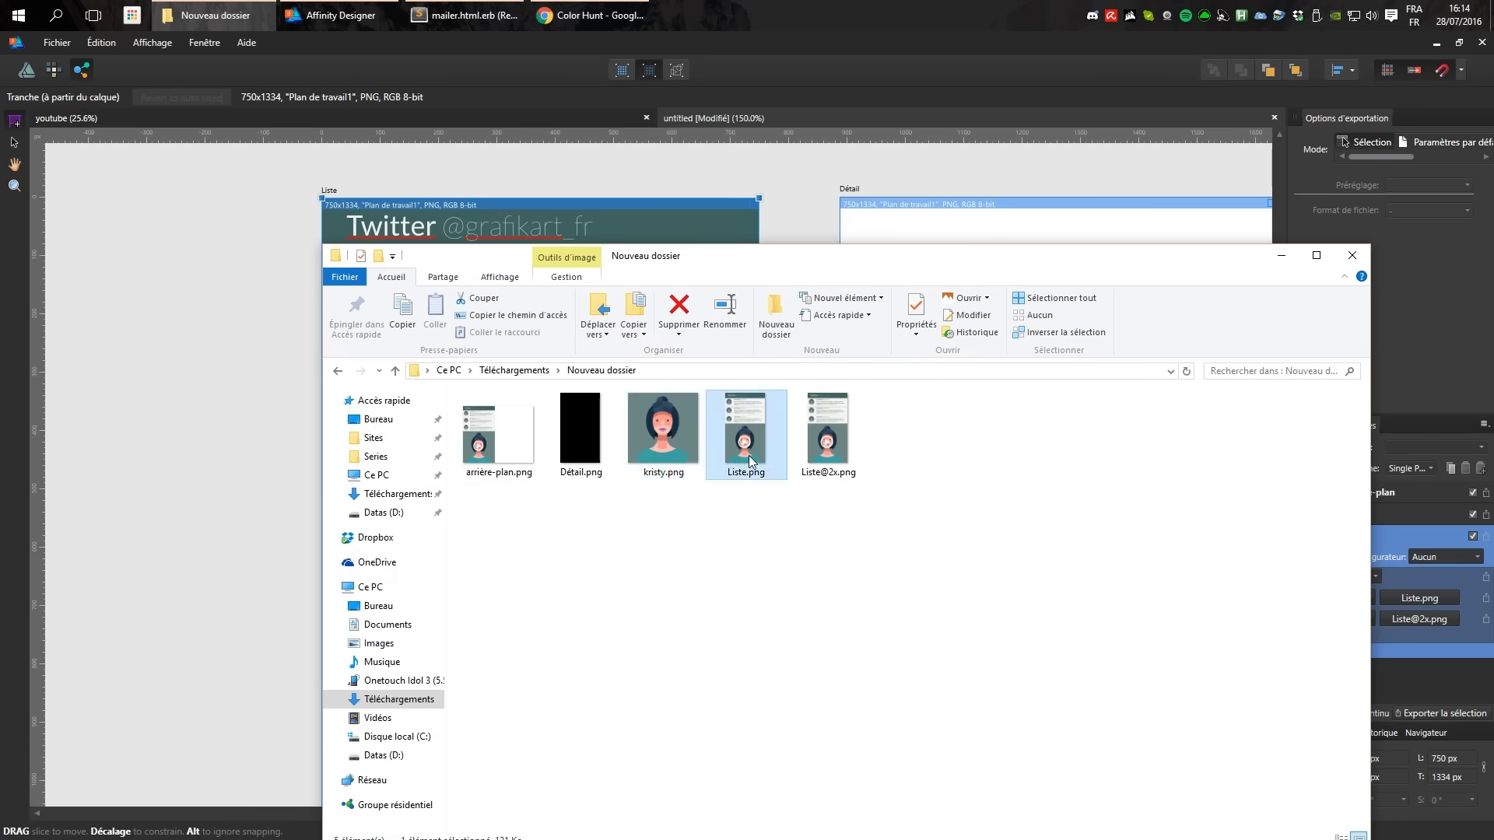
click(829, 459)
drag(871, 520, 717, 395)
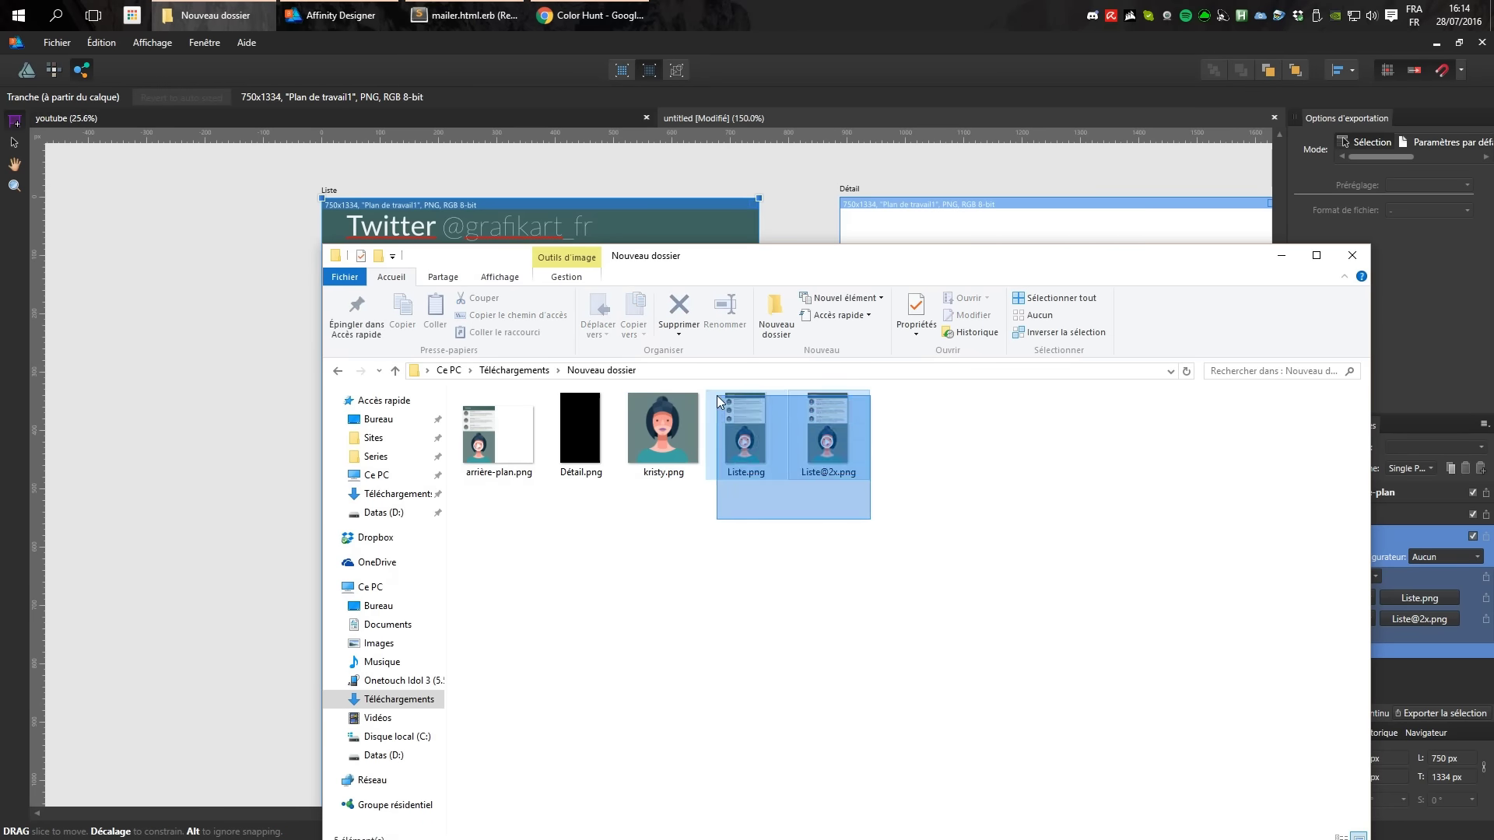
key(Home)
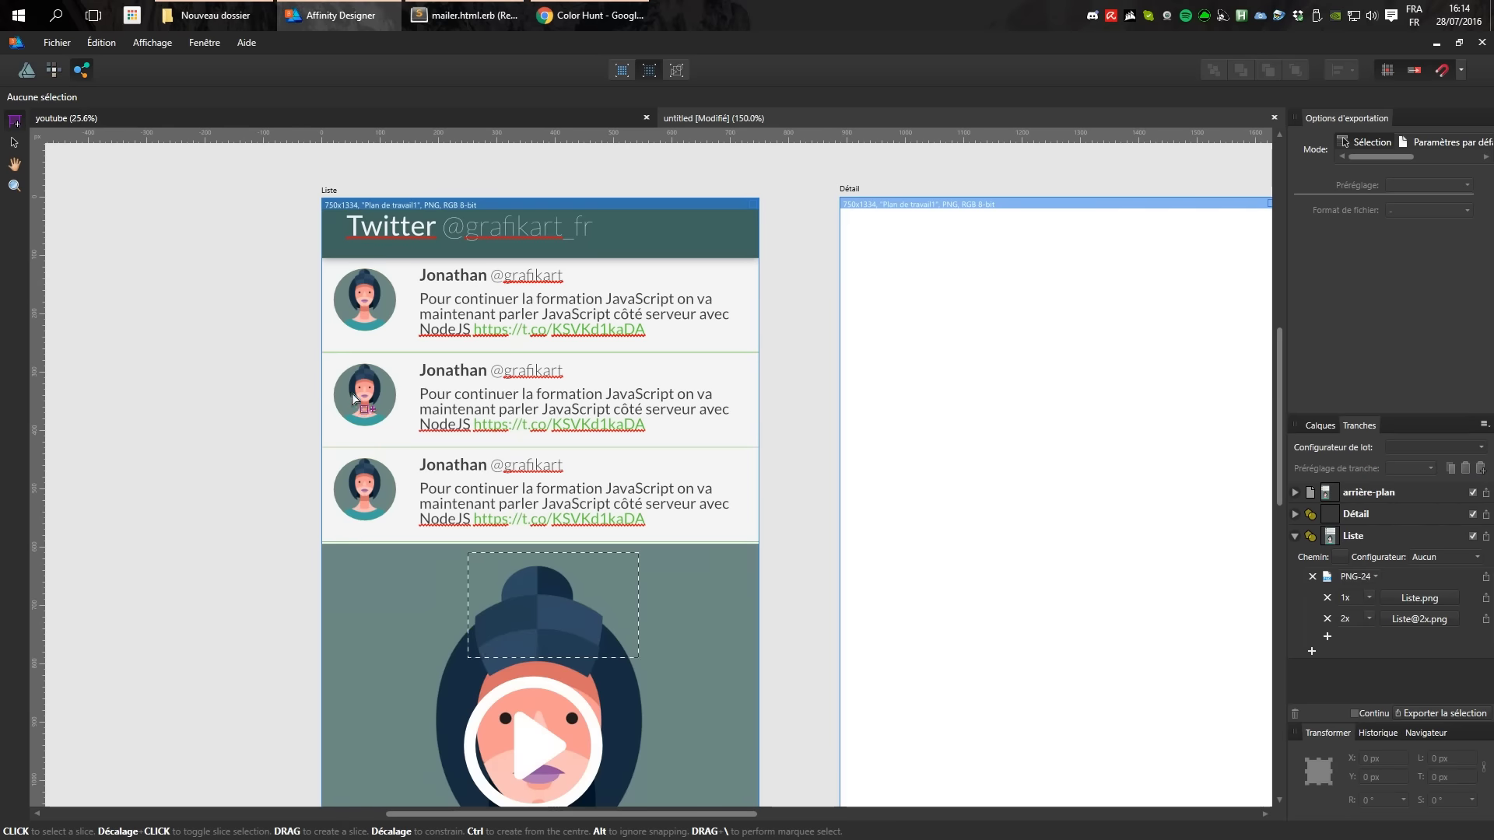
Clear the marquee selection in the Pixel persona and return to the Export persona.
click(14, 142)
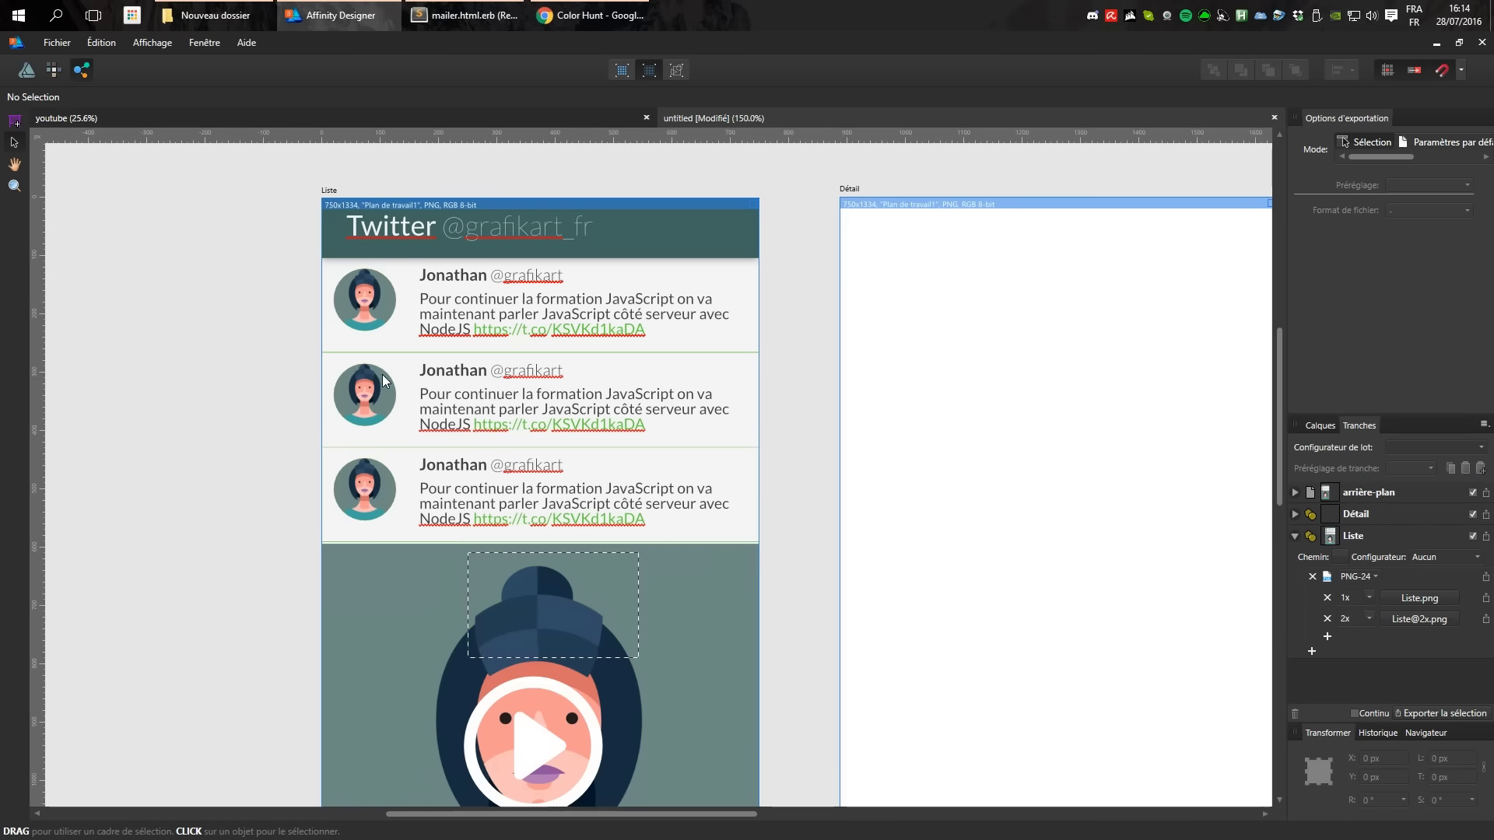
click(53, 70)
click(149, 196)
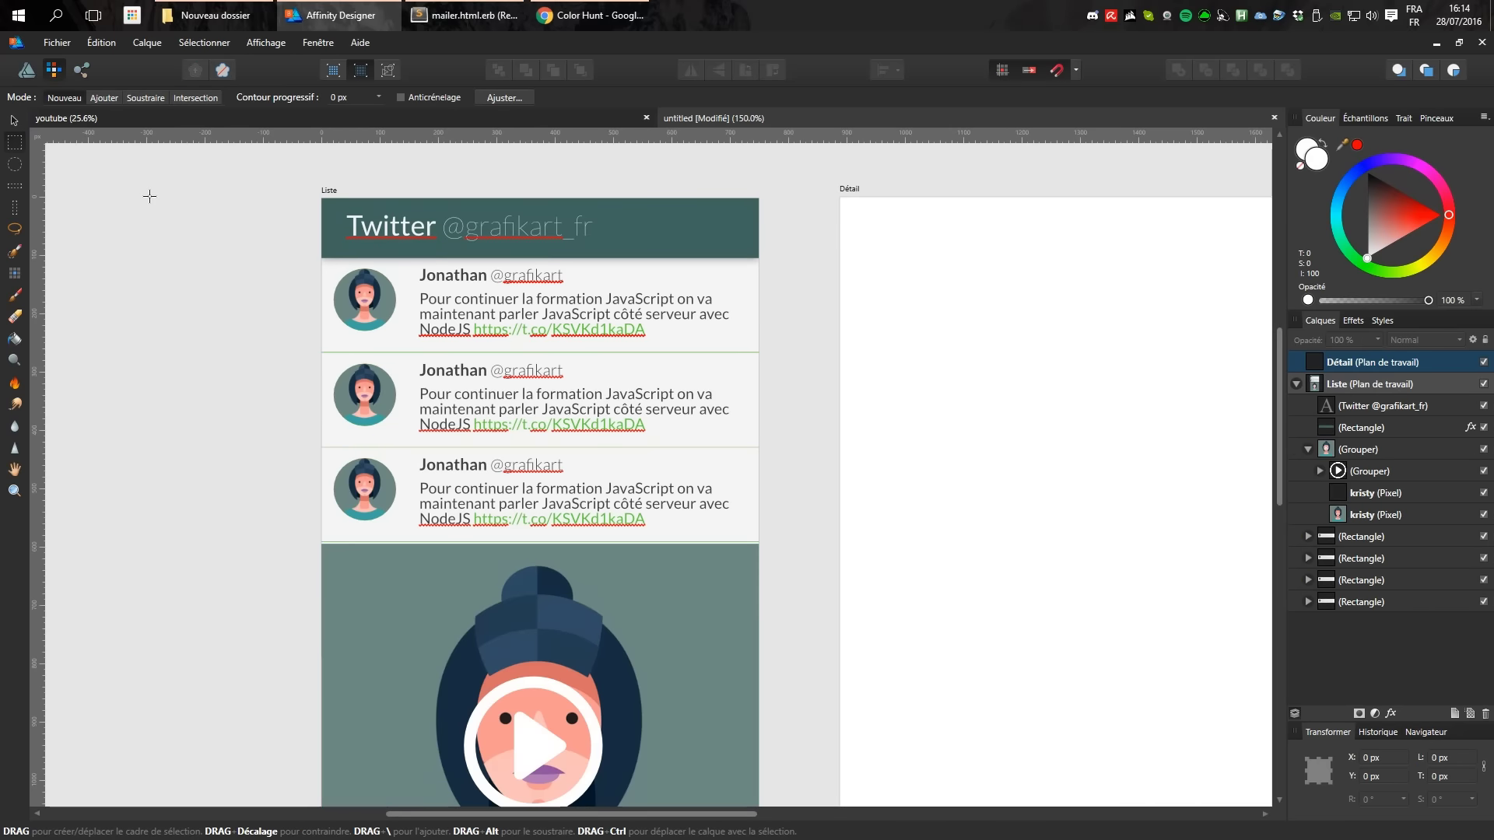
click(14, 120)
click(81, 69)
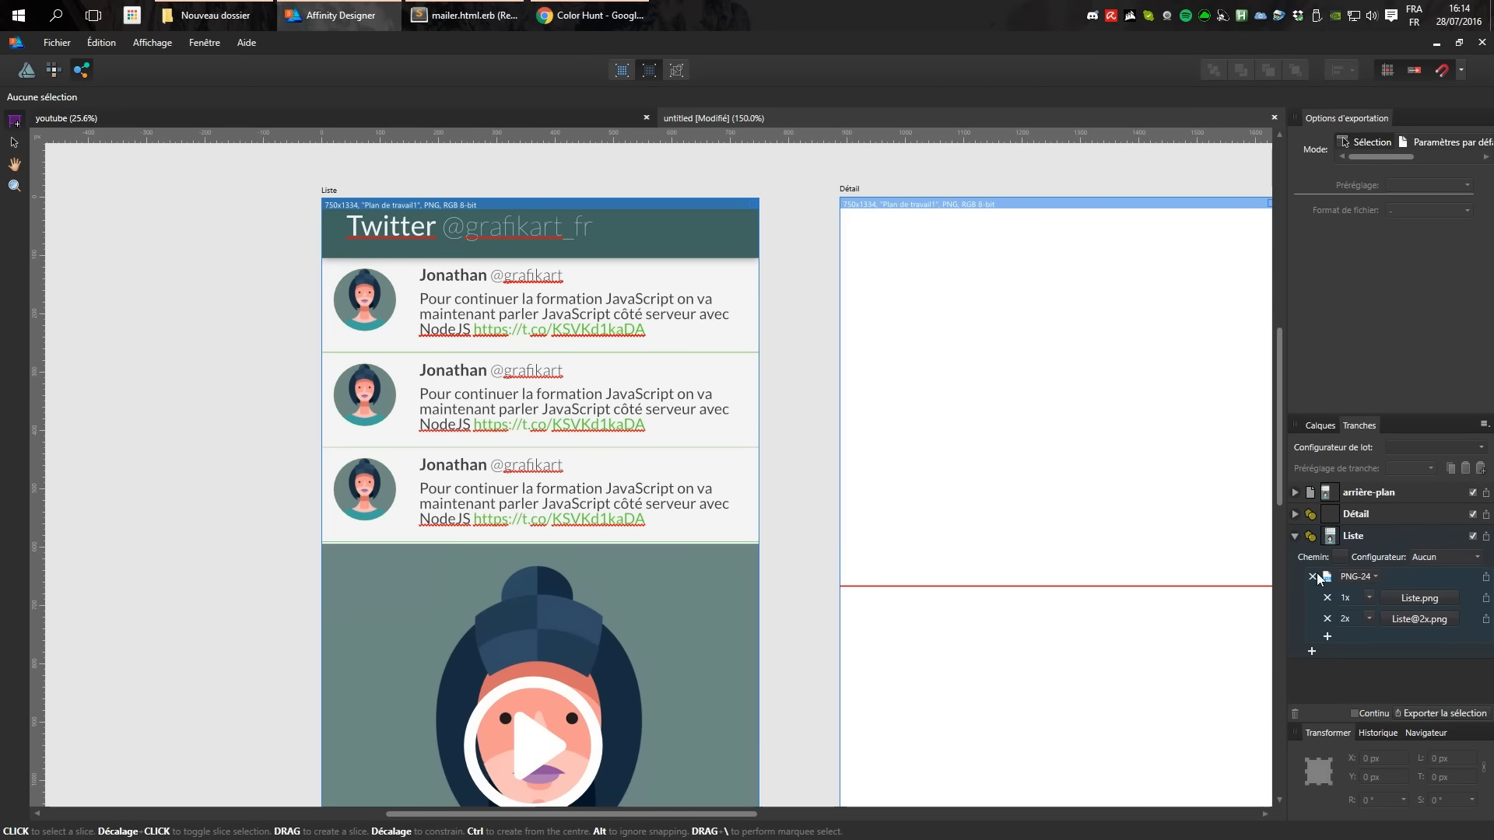
Set the Liste slice preset to JPEG (qualité optimale) and remove its 2x row.
click(1355, 575)
scroll(1342, 358, down, 3)
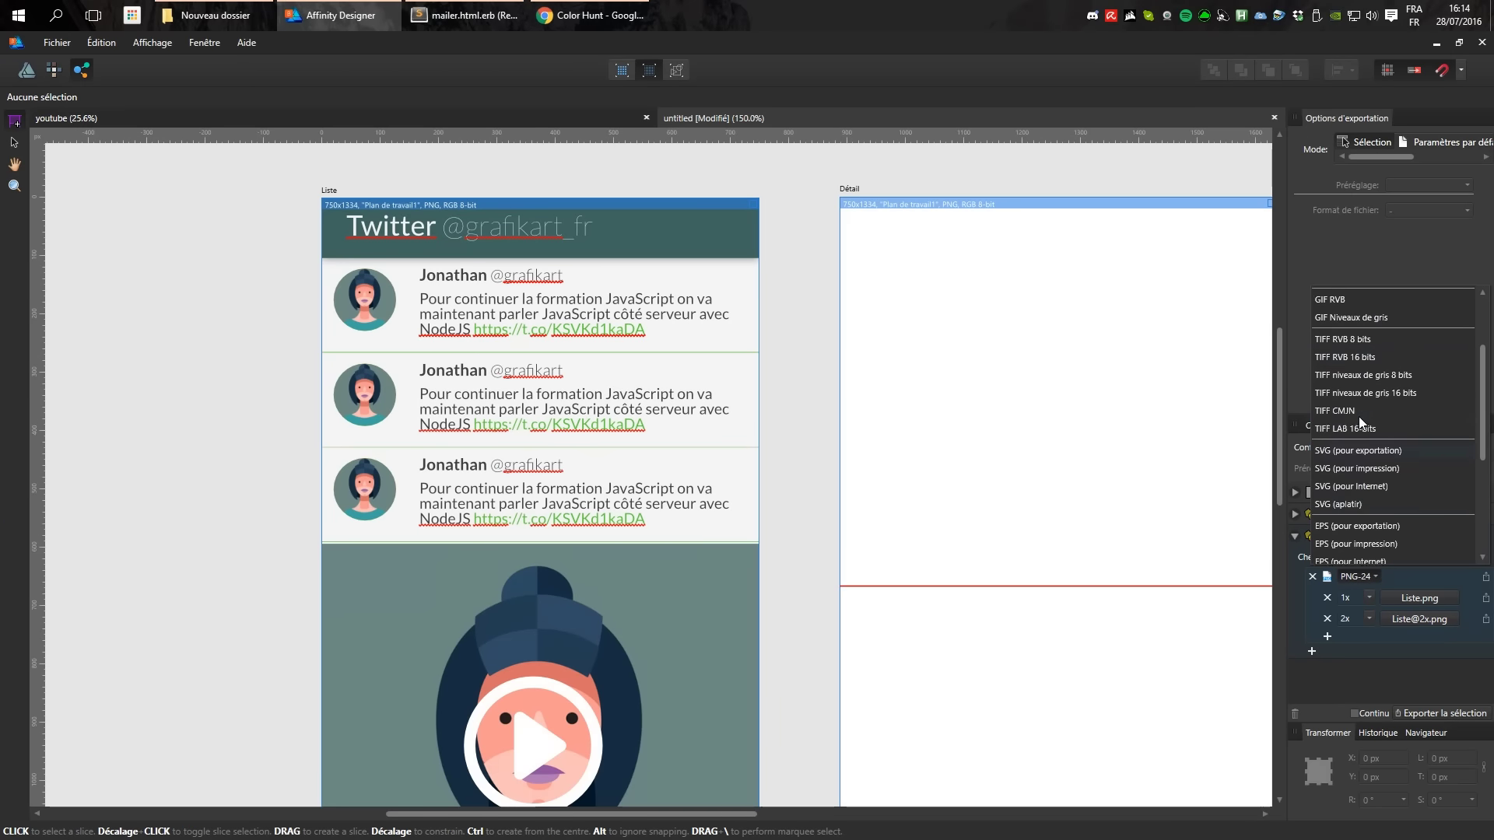
scroll(1345, 366, up, 2)
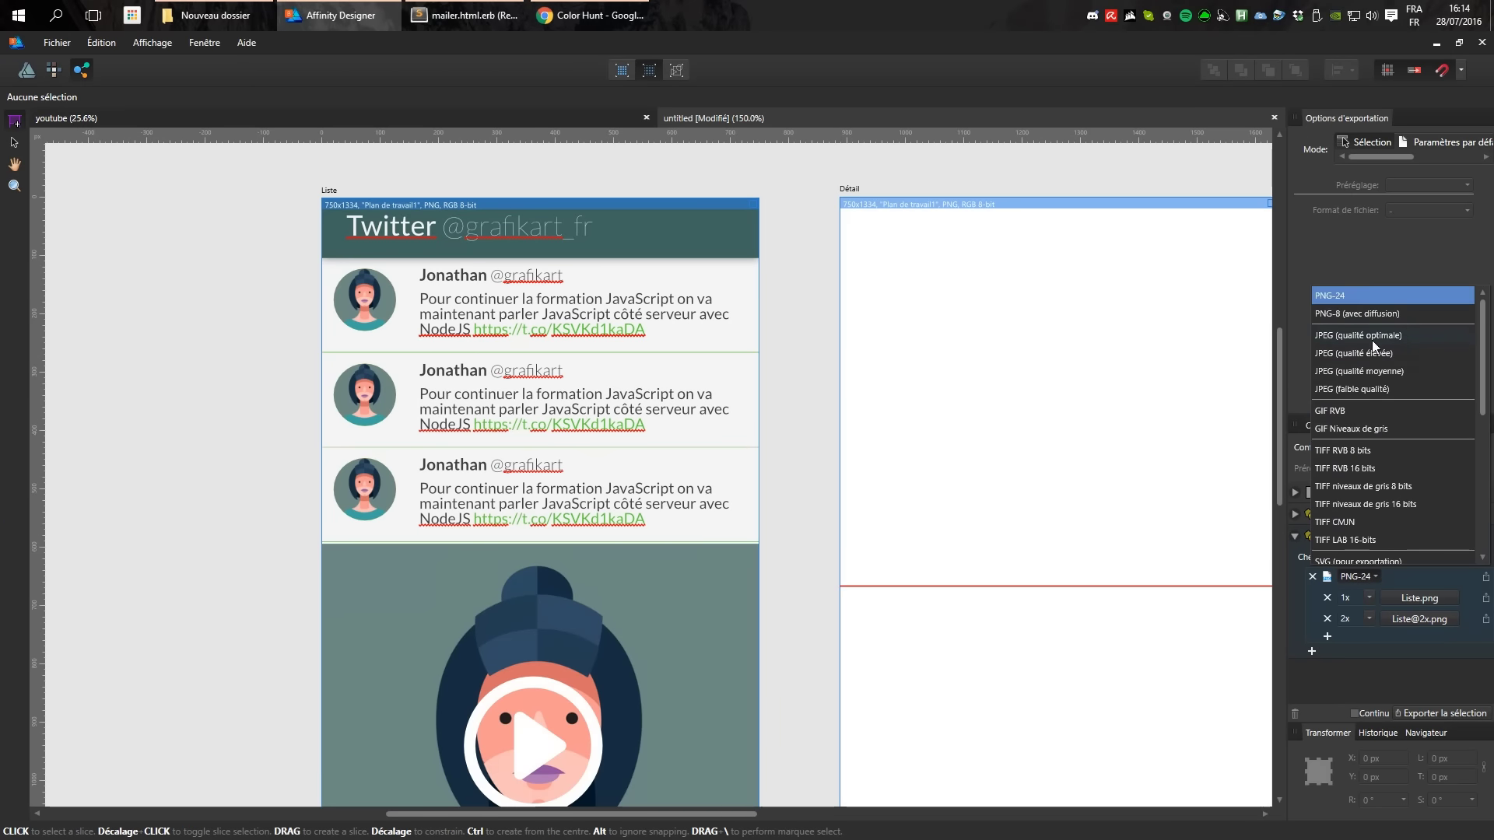
click(1370, 338)
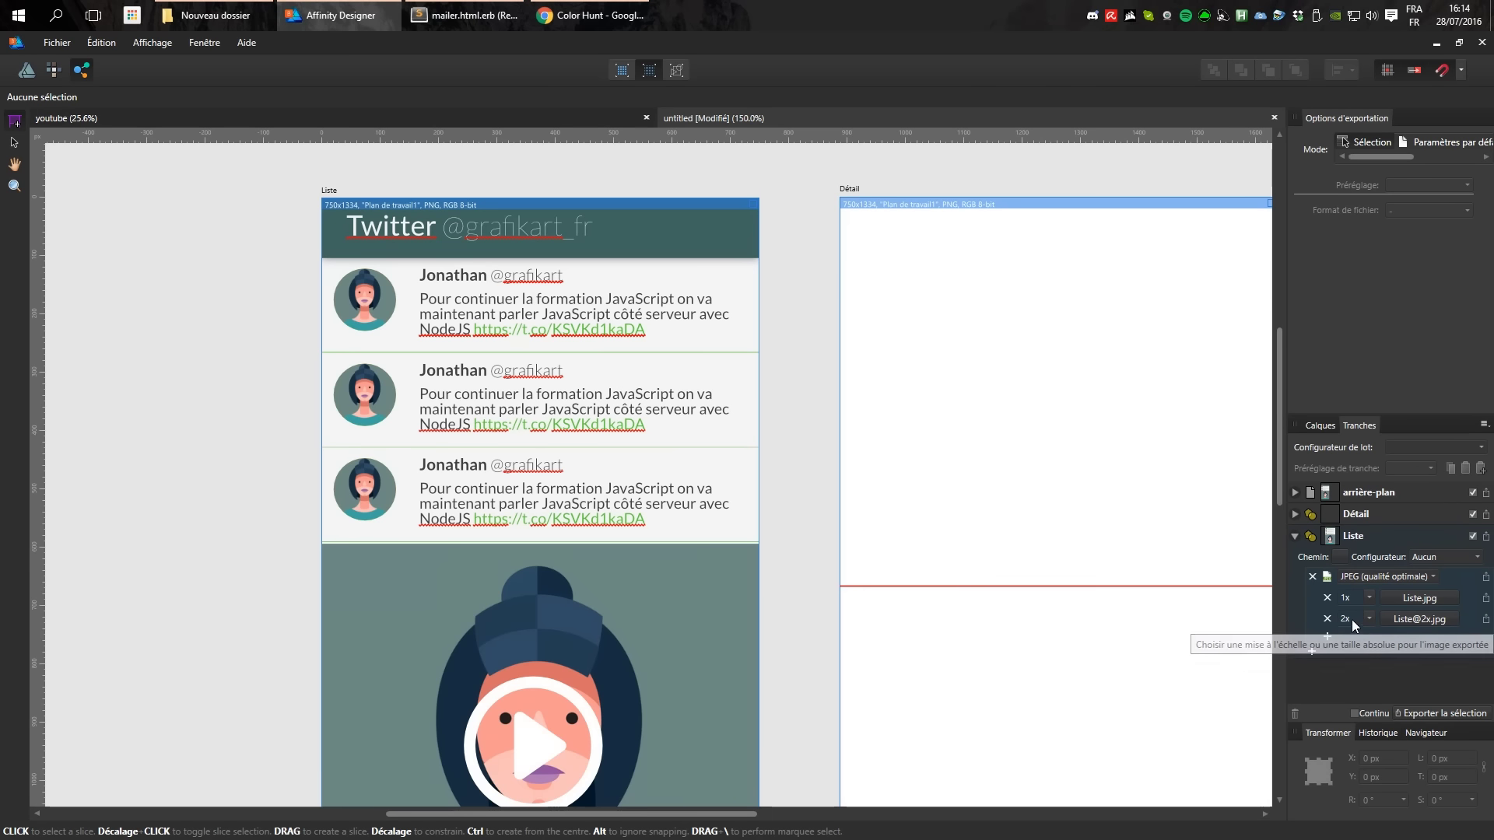
click(1327, 618)
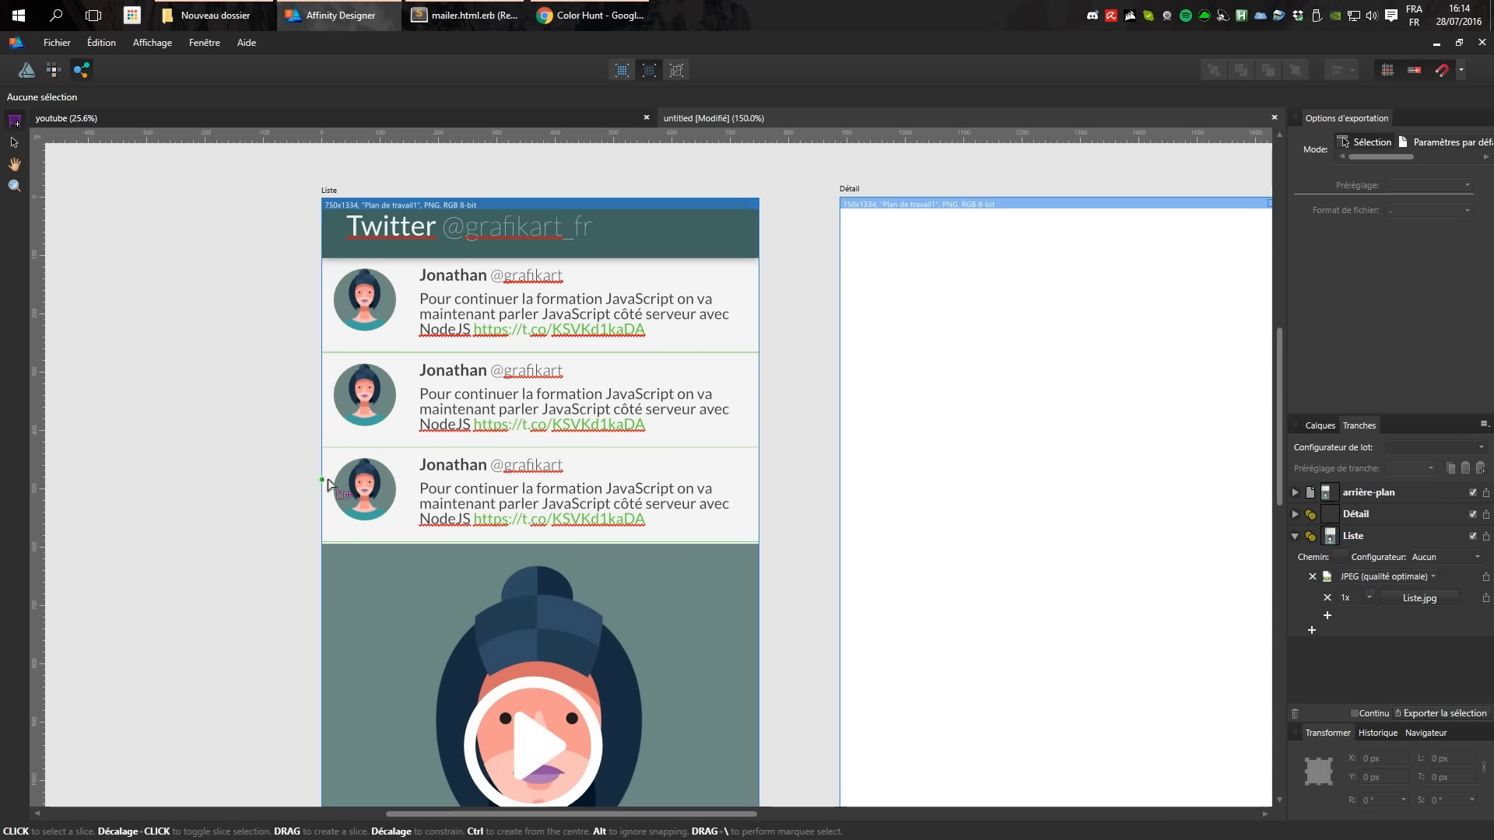
Select the first tweet's avatar ellipse on the canvas.
click(360, 470)
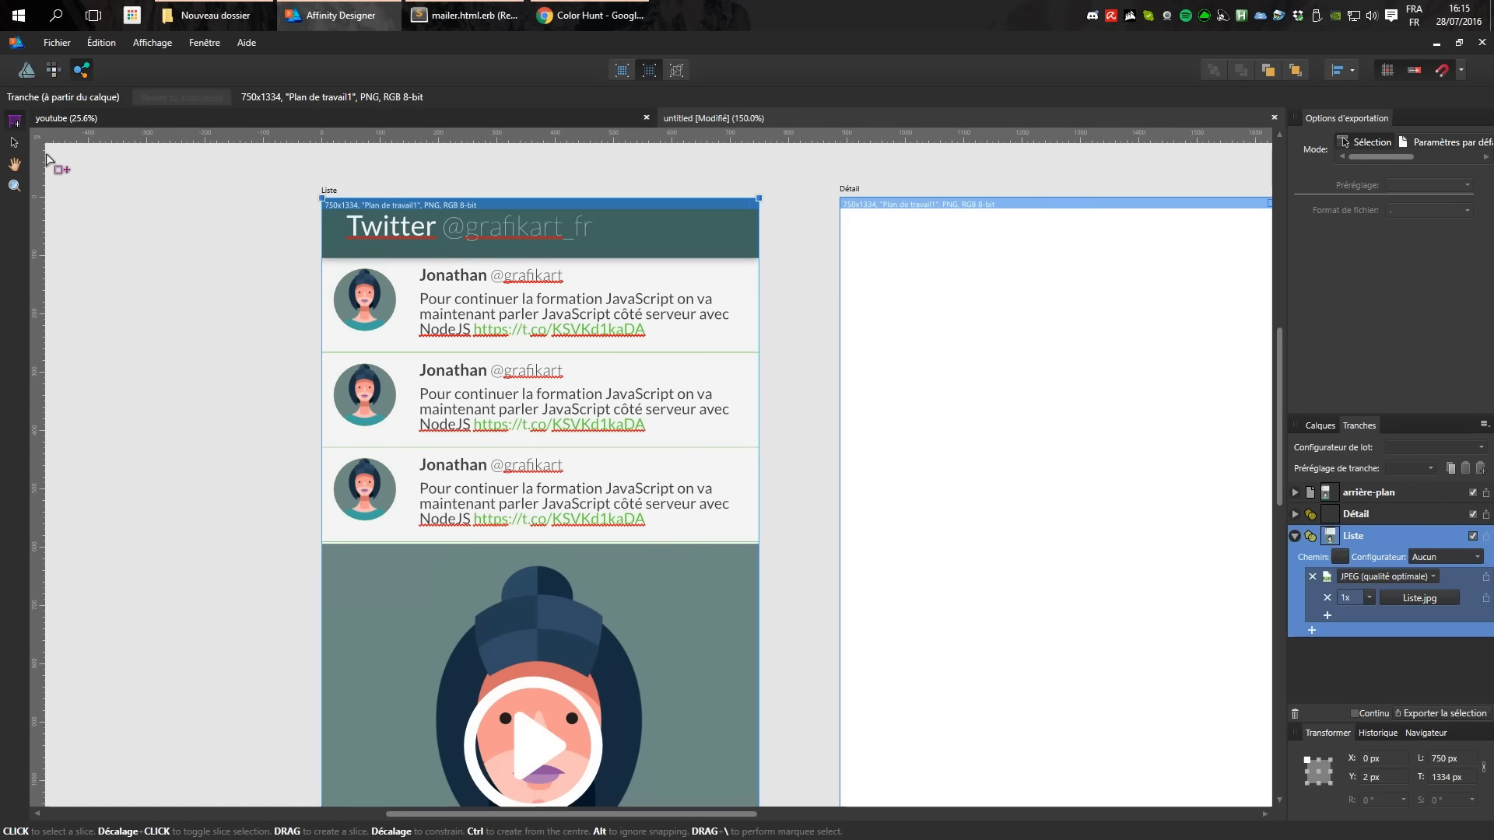
click(15, 143)
click(354, 284)
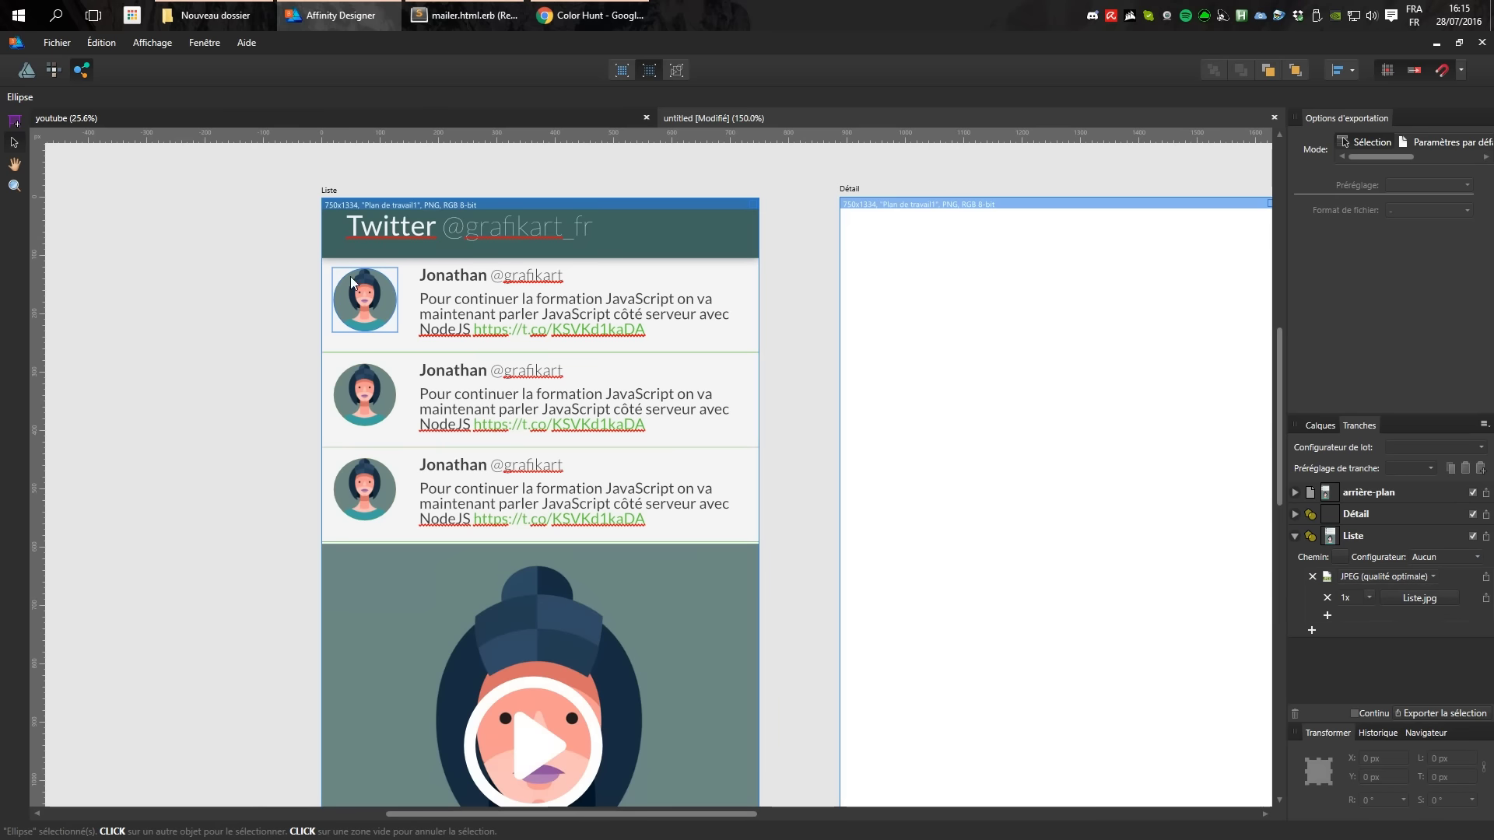
Create a slice from the first avatar ellipse and name it avatar.
right_click(347, 278)
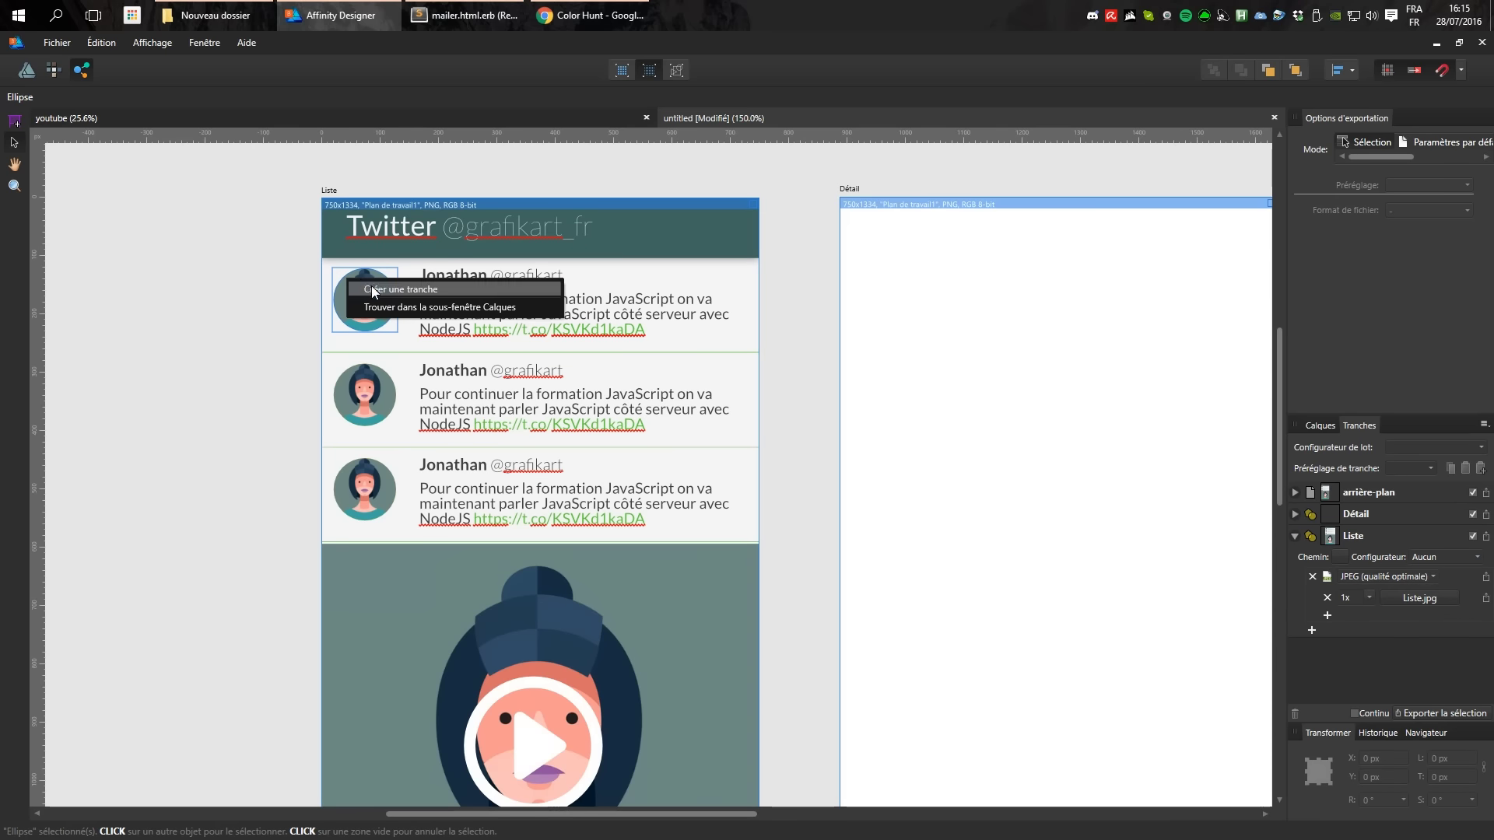
click(417, 288)
double_click(1364, 535)
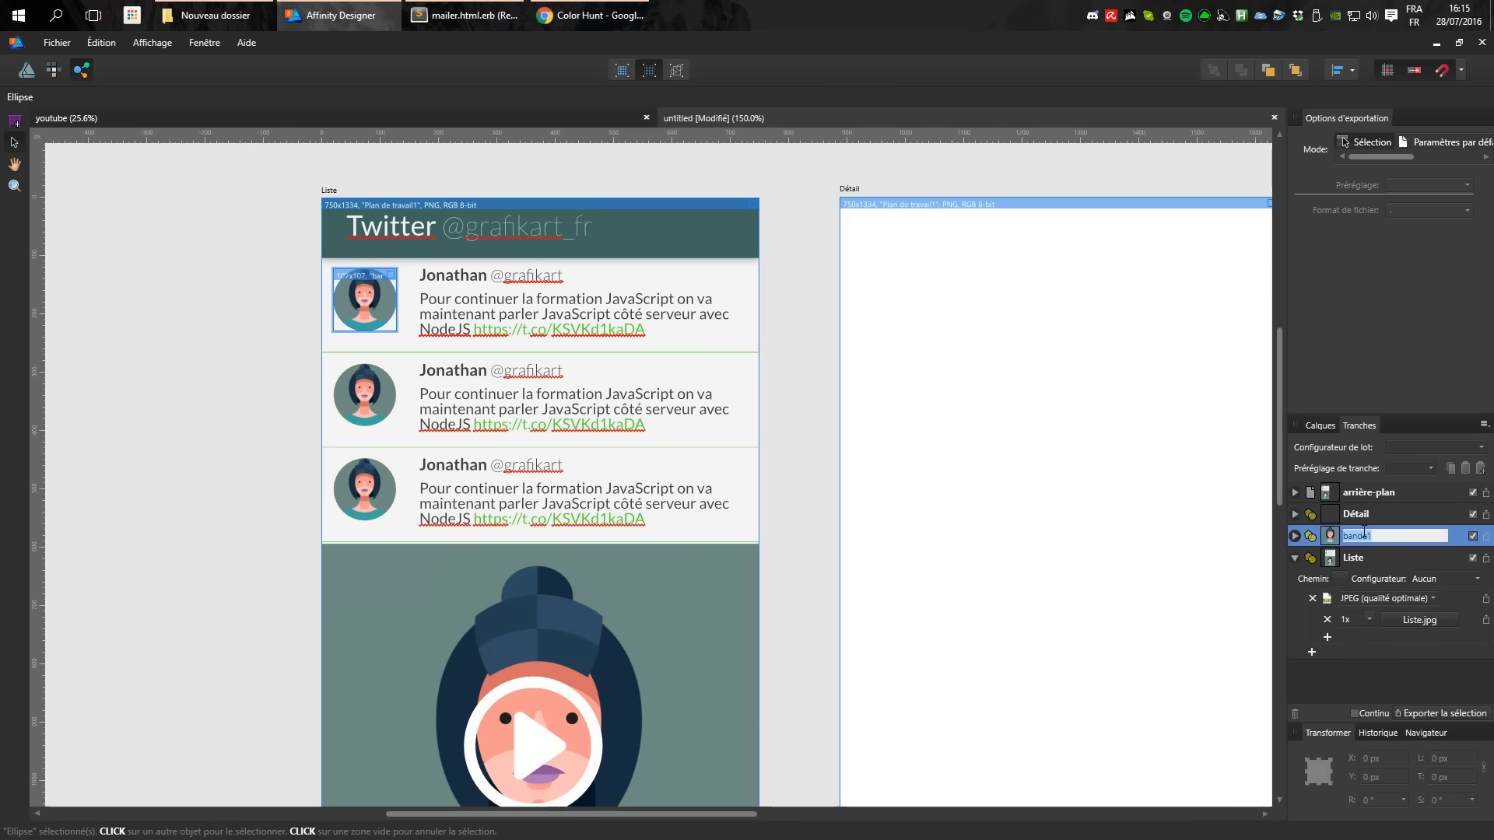
text(avatar)
key(Return)
Add a 2x export size to the avatar slice and enable continuous export.
click(1295, 537)
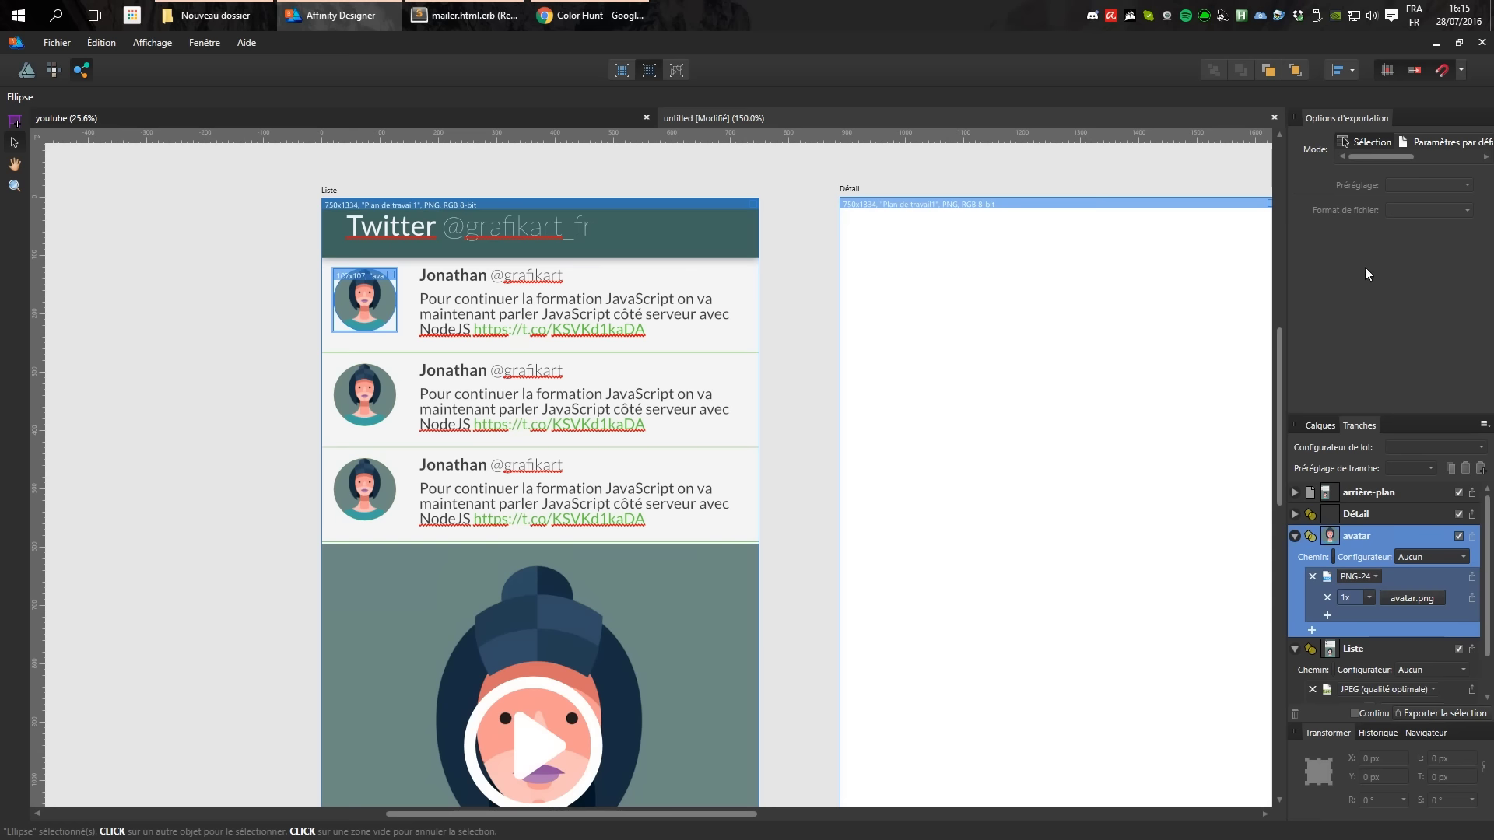
click(1414, 147)
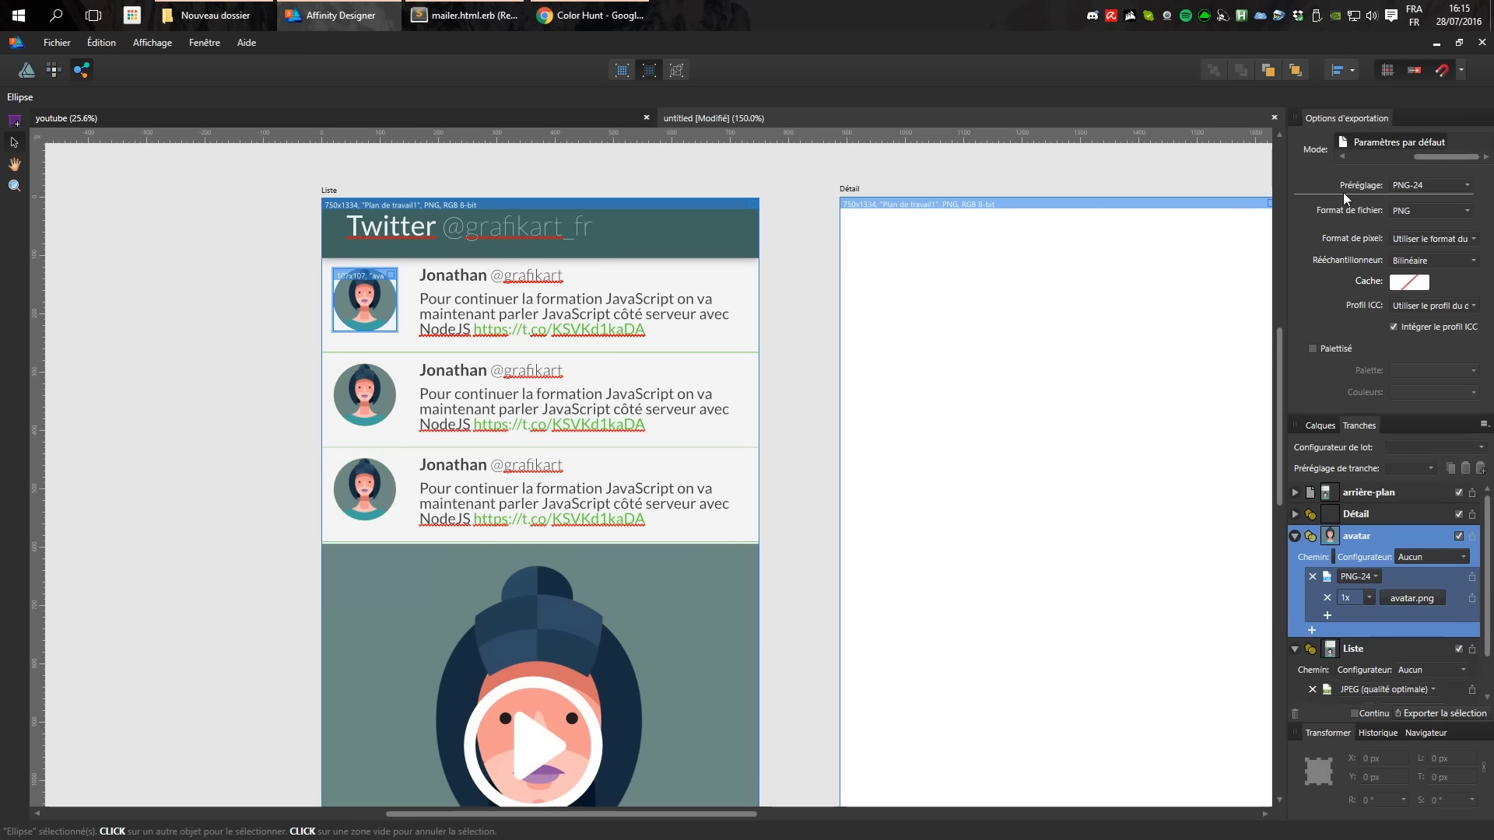
drag(1289, 194, 1234, 193)
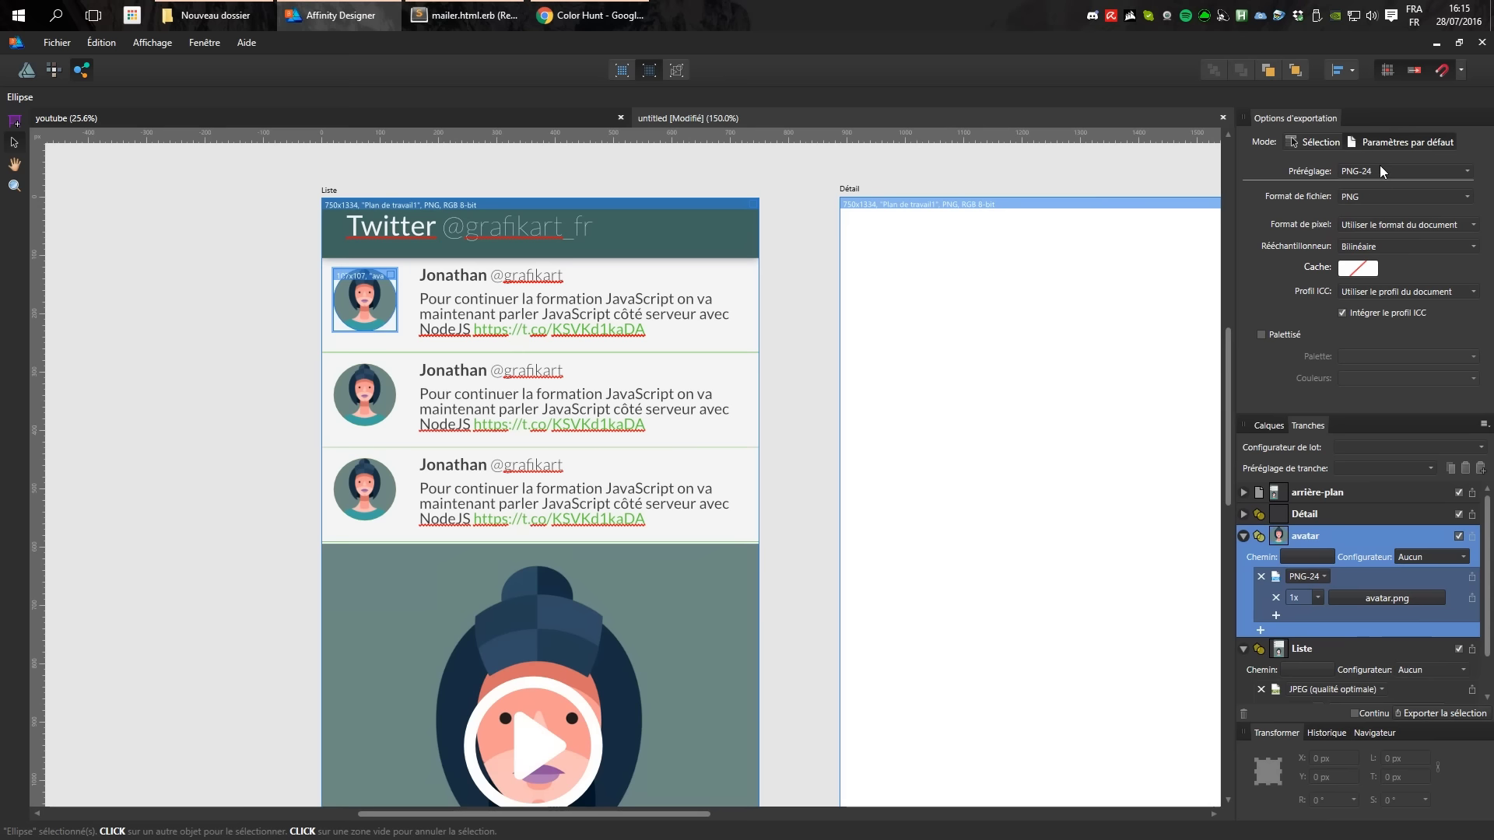
click(1276, 615)
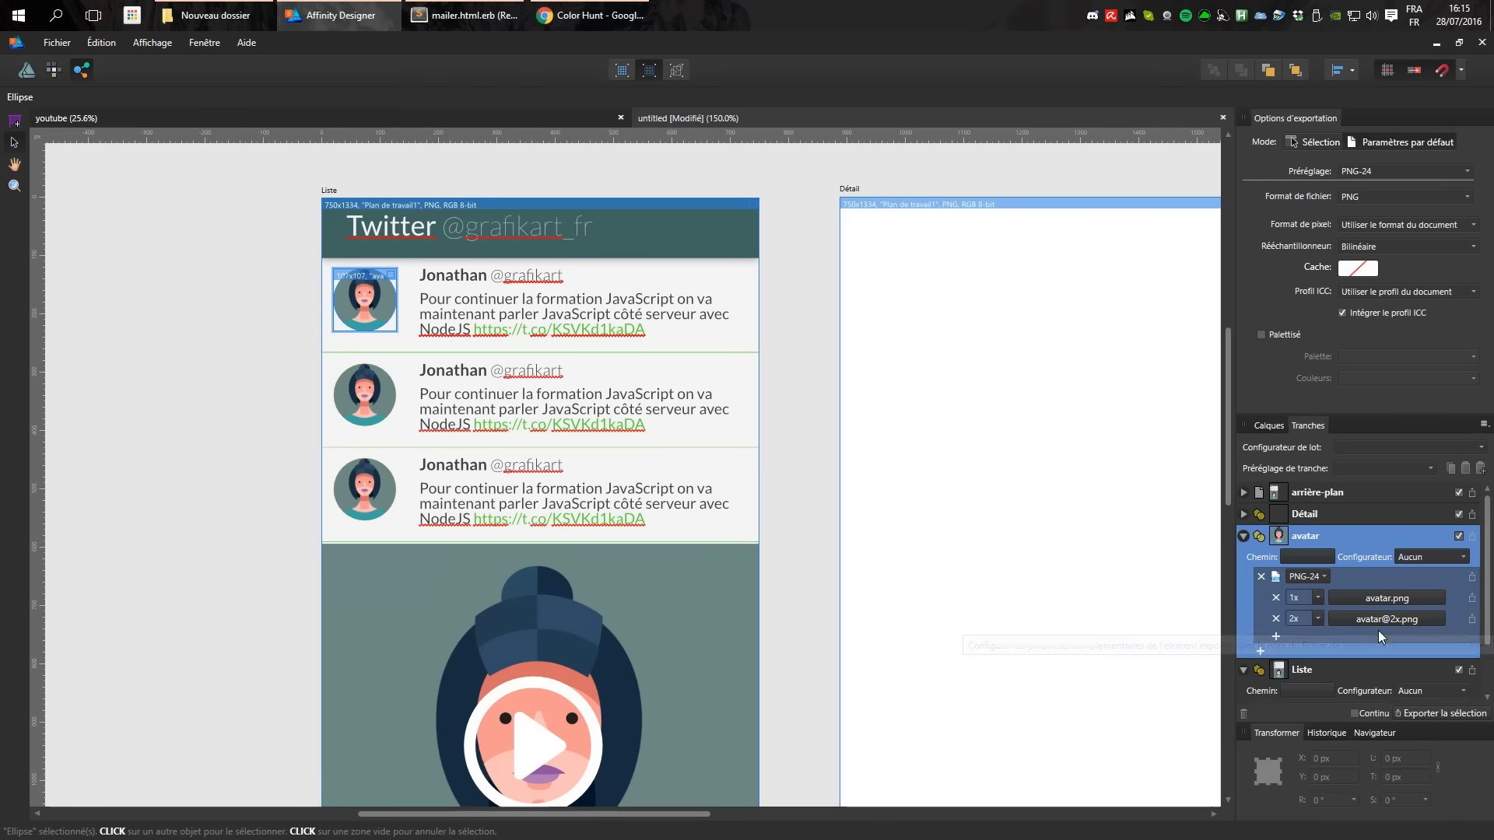
scroll(1379, 630, down, 2)
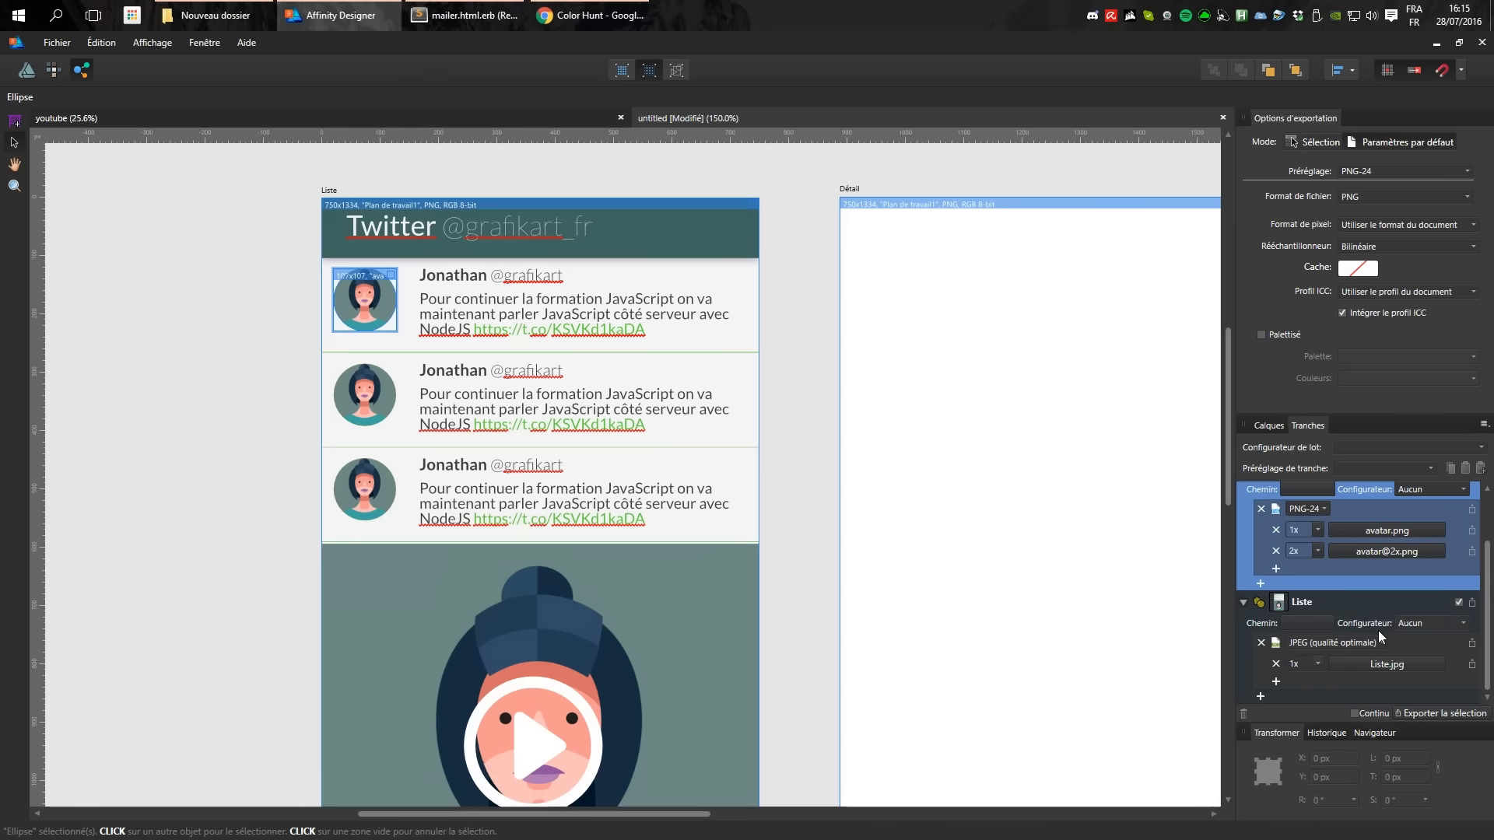
click(1354, 713)
Enlarge the avatar ellipse to 136×120 px in the Designer persona.
click(26, 70)
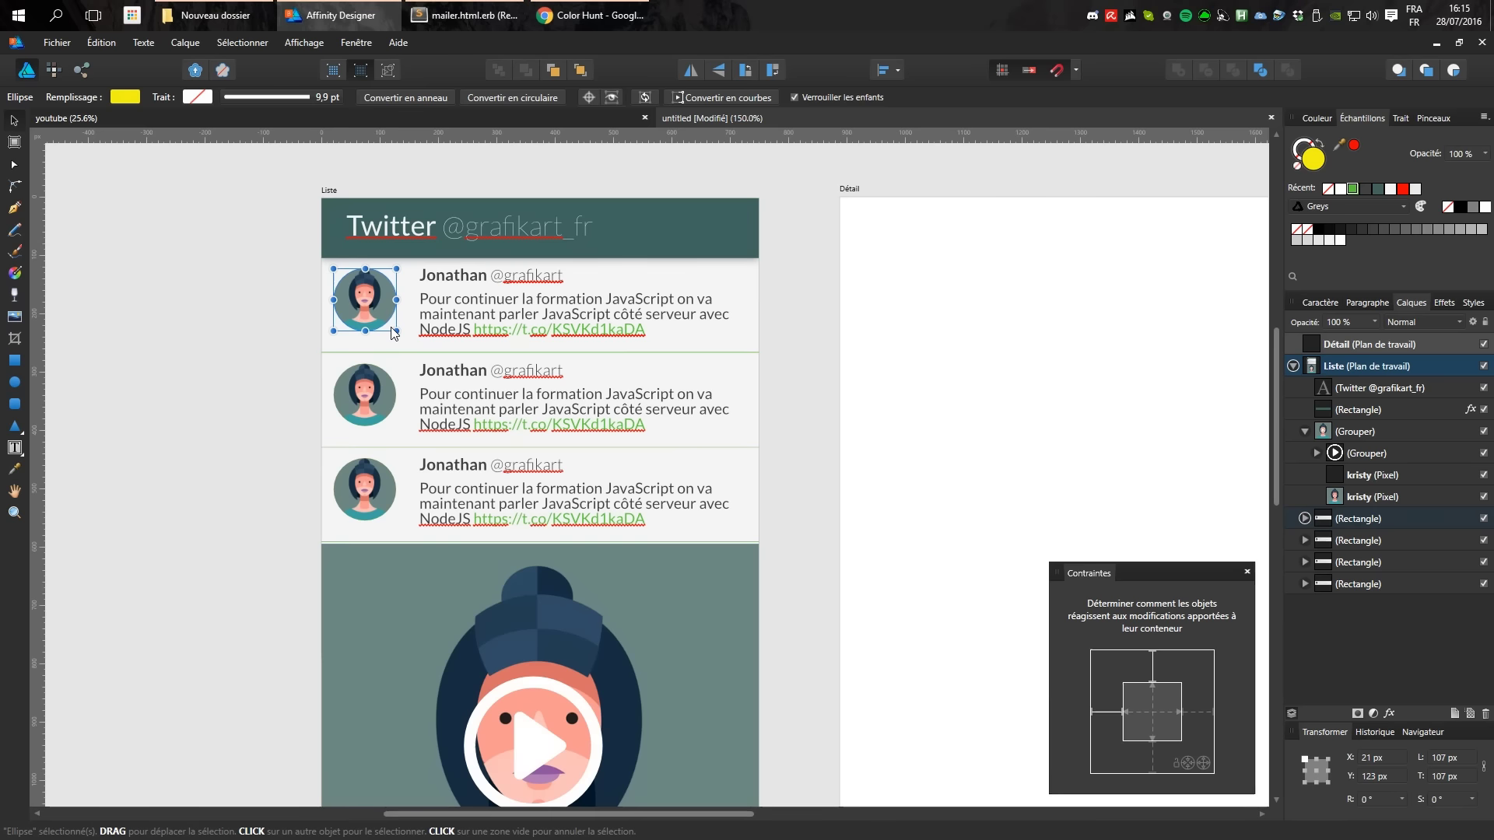
drag(397, 330, 412, 340)
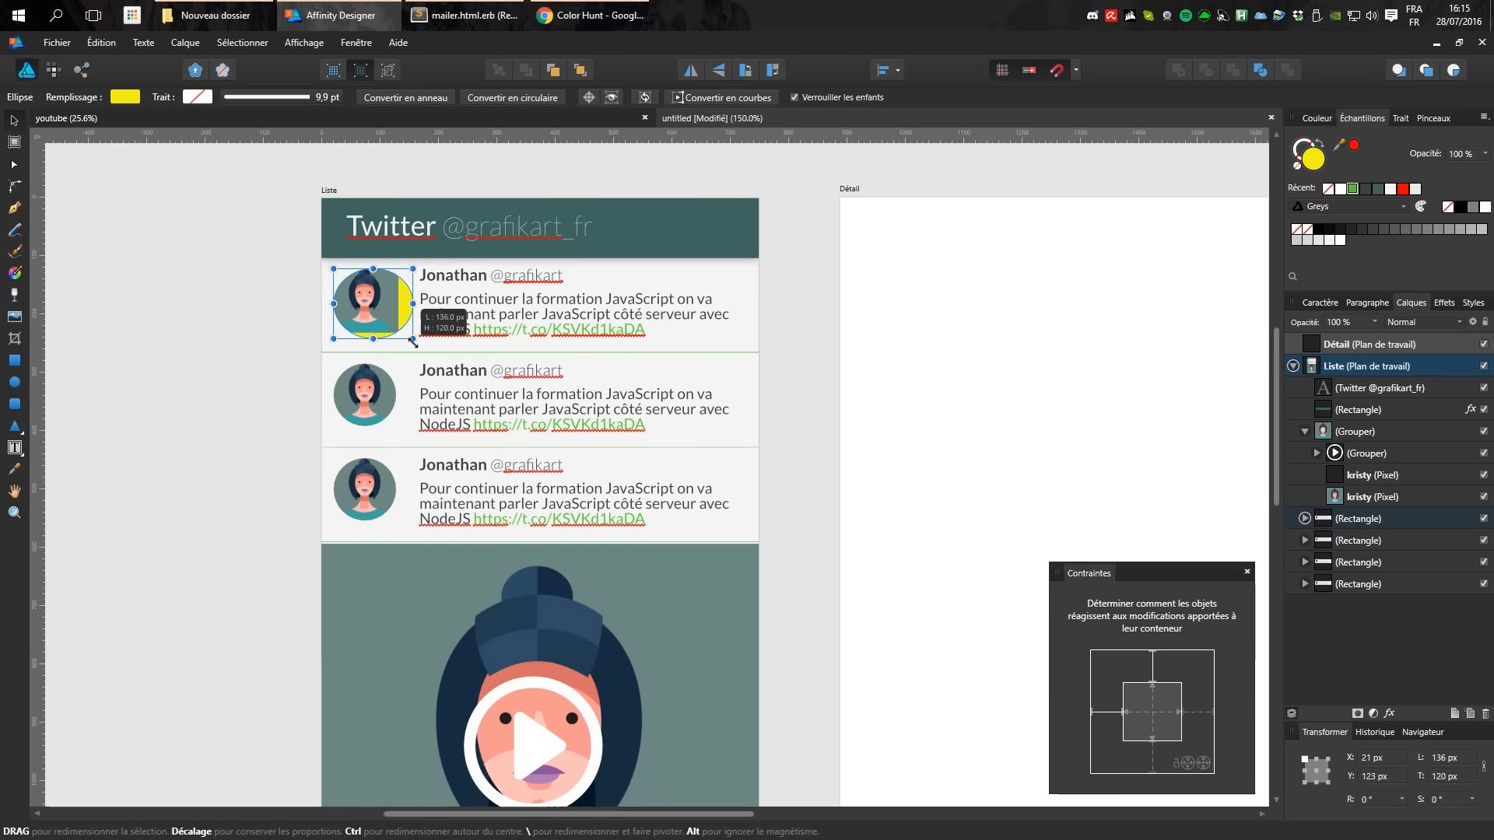
click(81, 70)
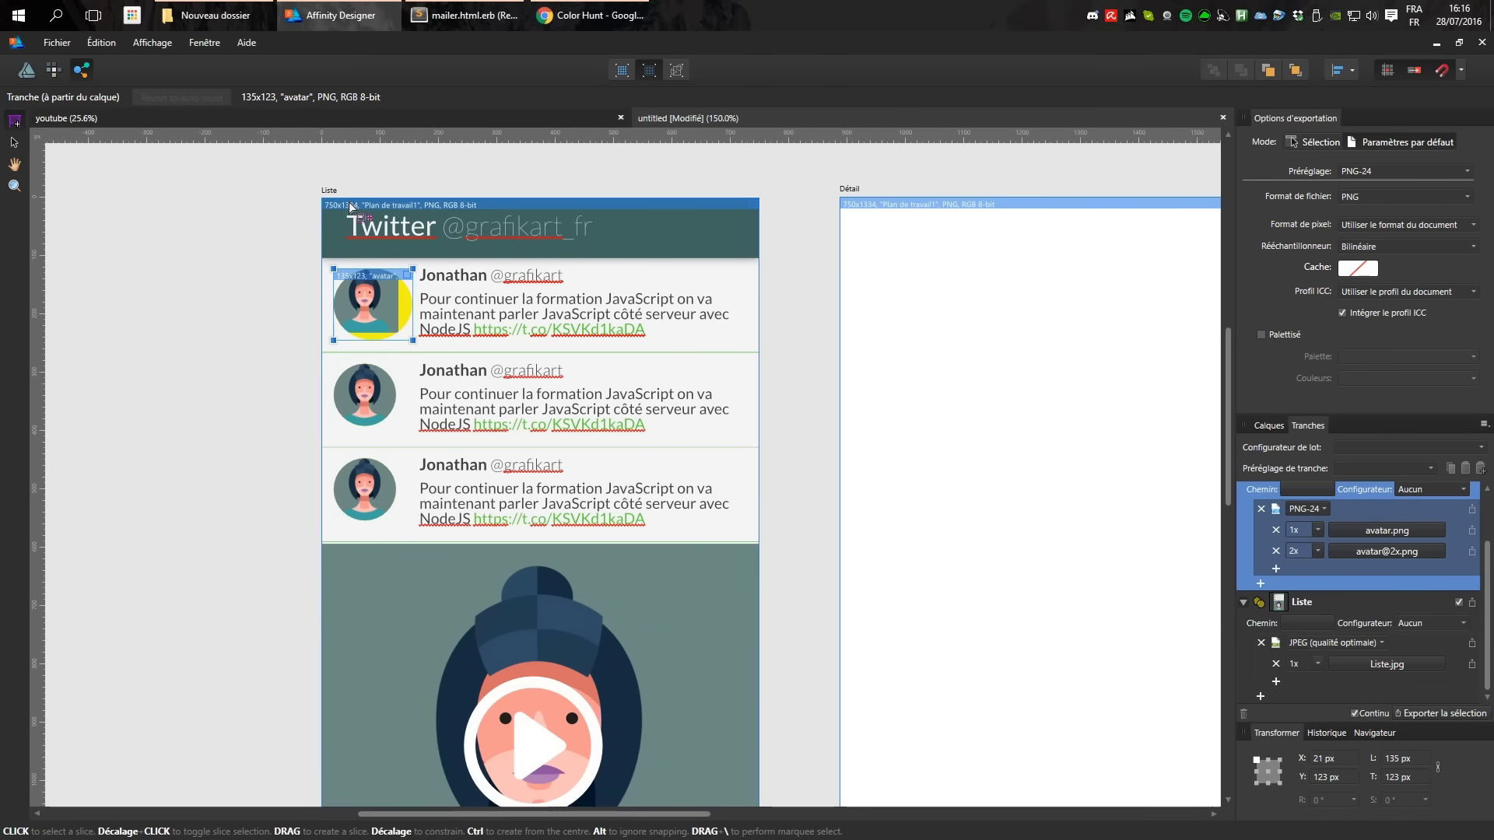
Re-export the slices to Nouveau dossier, overwriting existing files, and check the folder.
click(1440, 713)
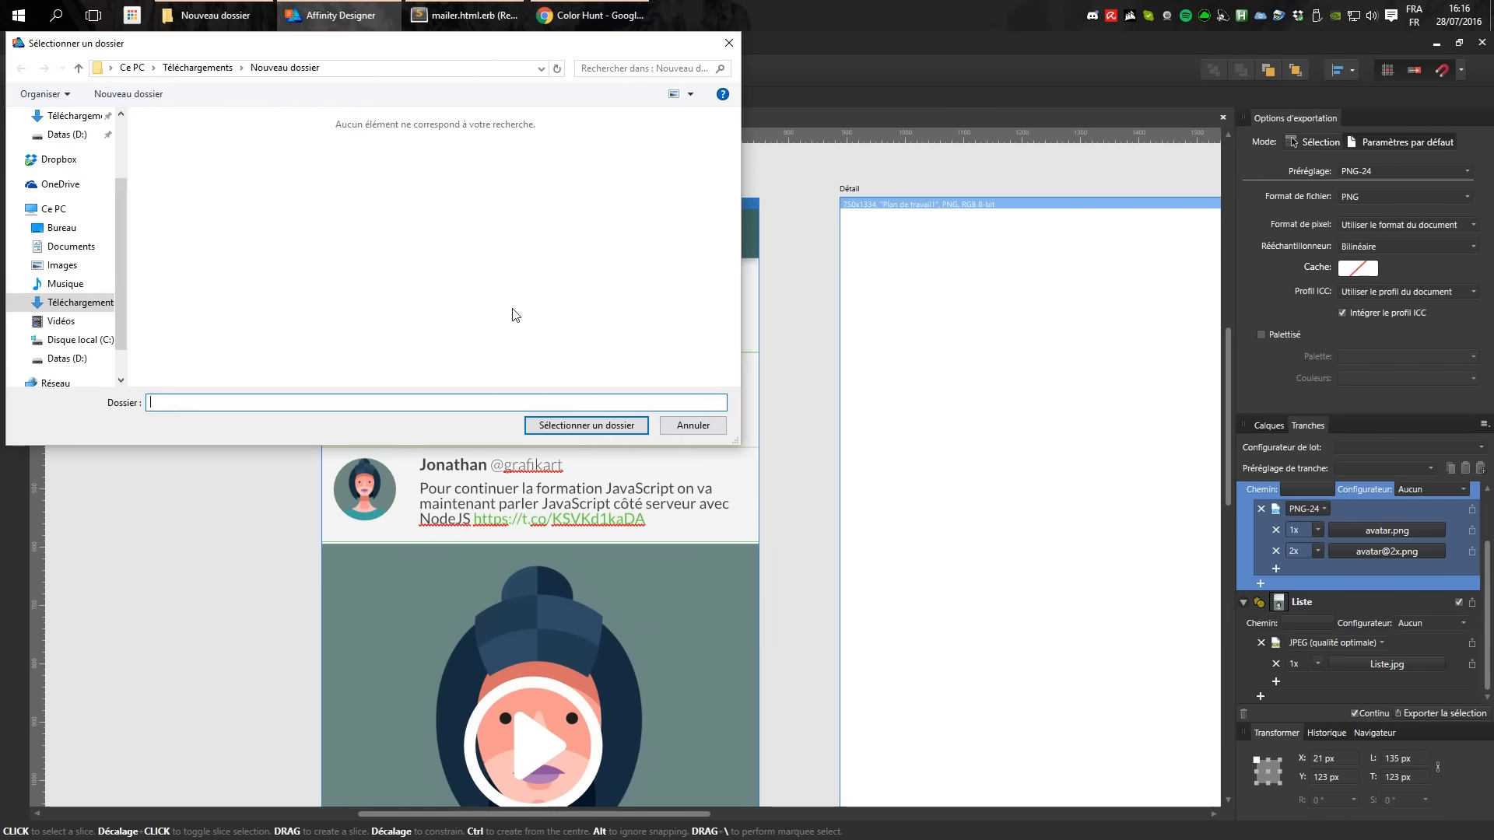
click(537, 424)
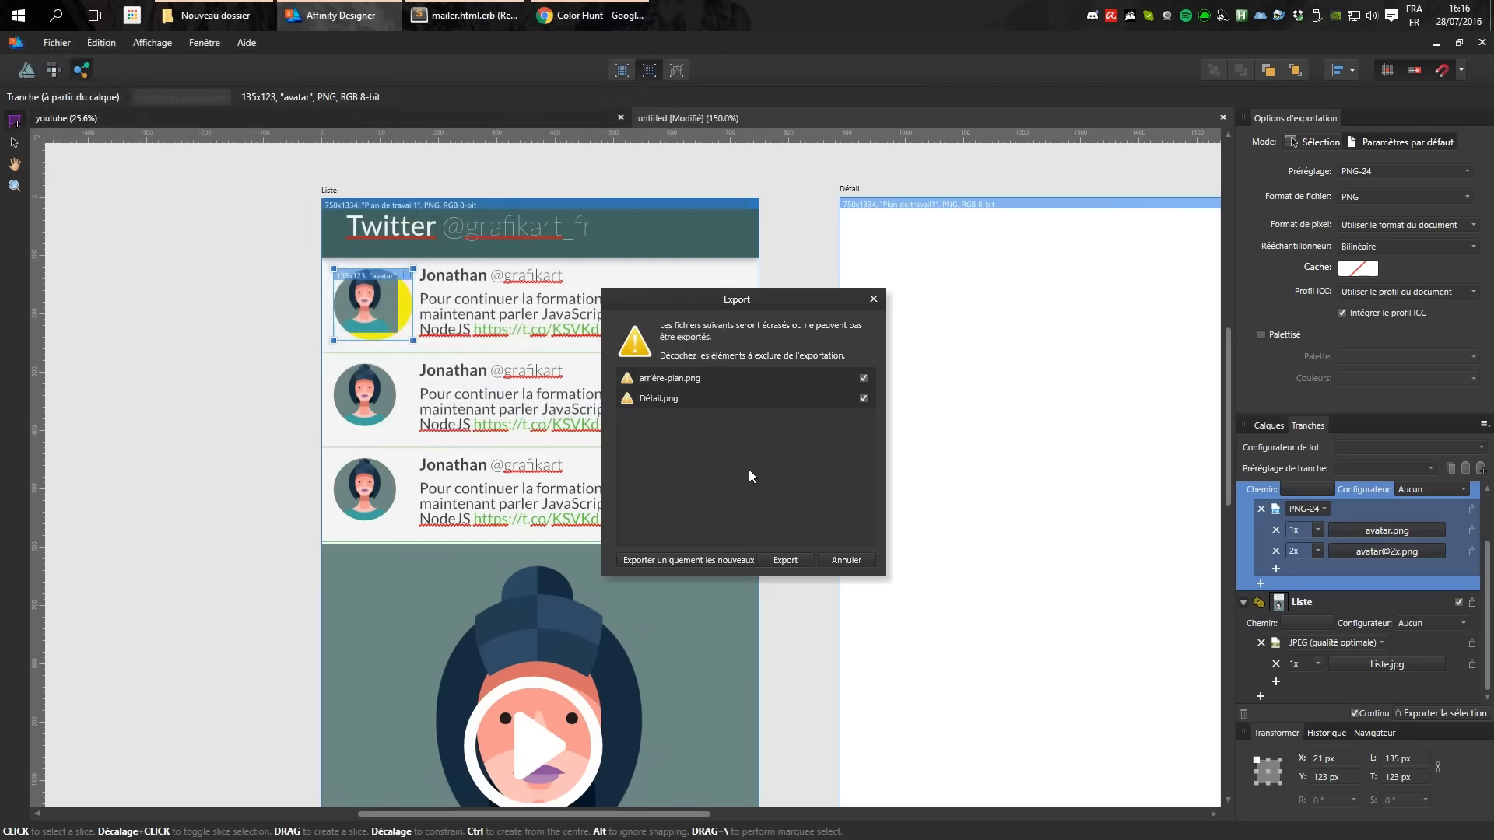
click(792, 558)
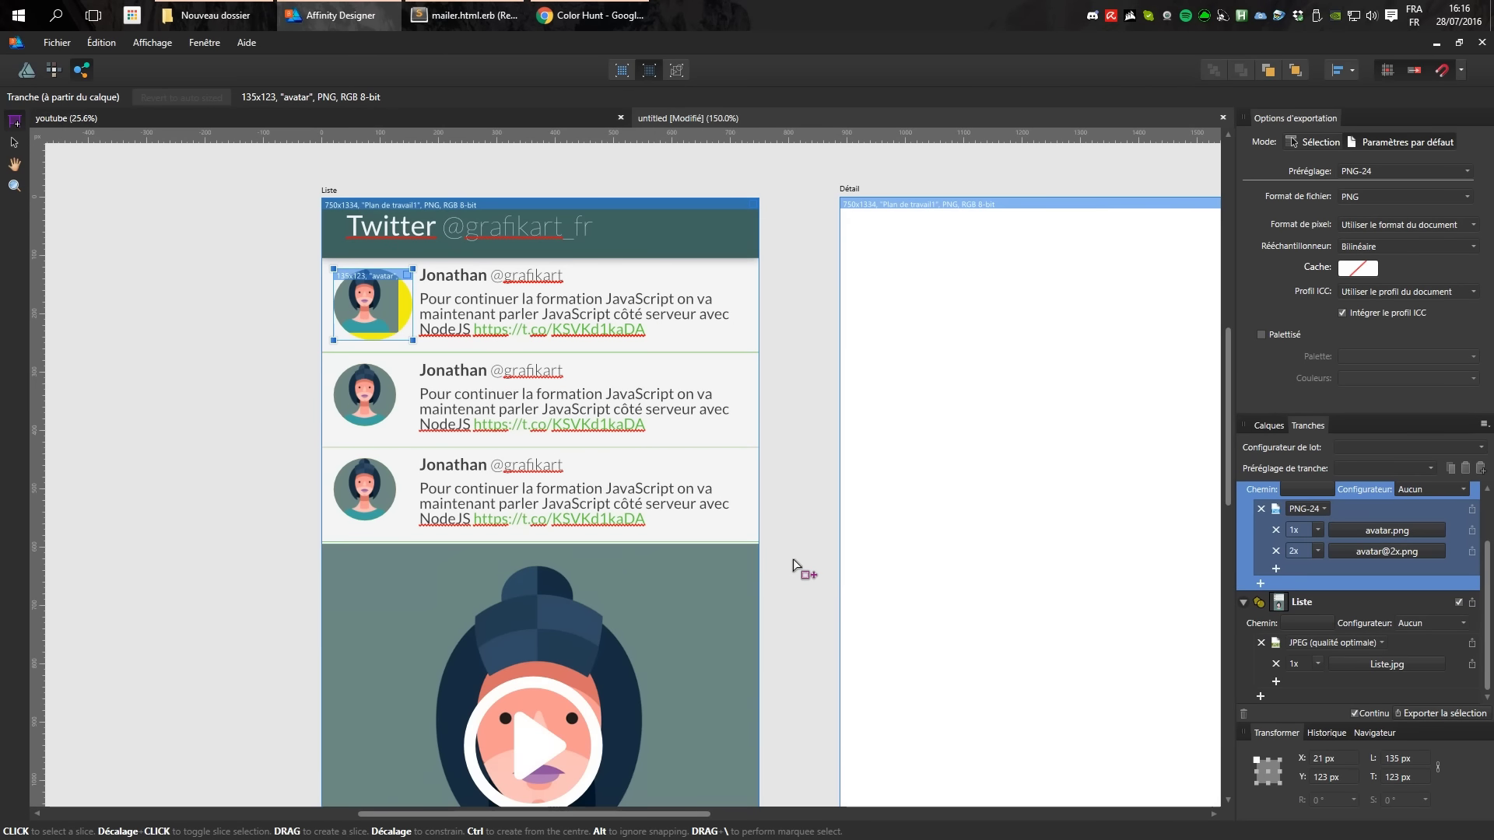
click(206, 15)
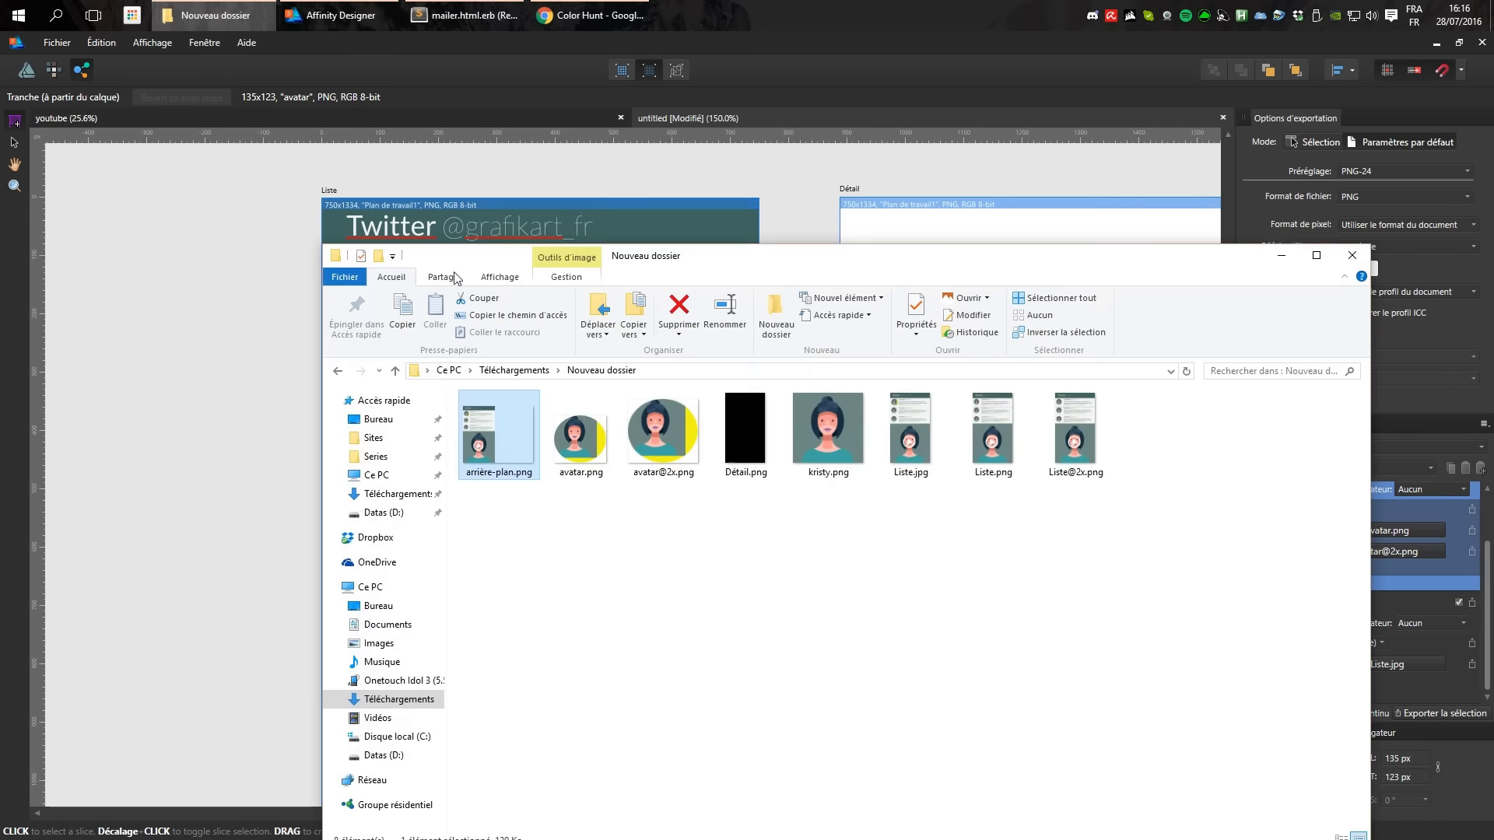
click(27, 69)
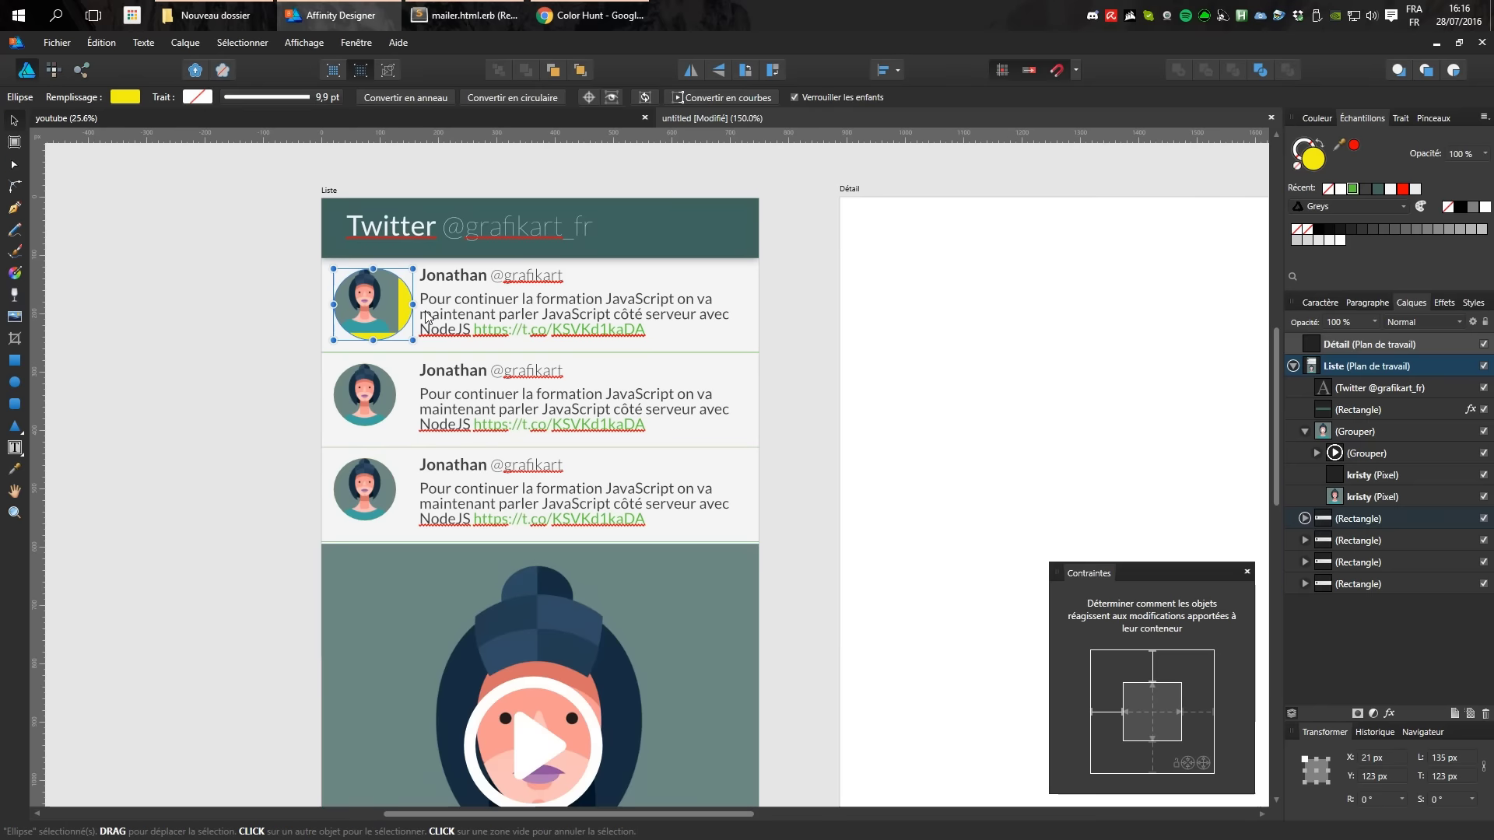
Resize the first avatar circle to 100×108 px and deselect it.
drag(406, 339, 397, 339)
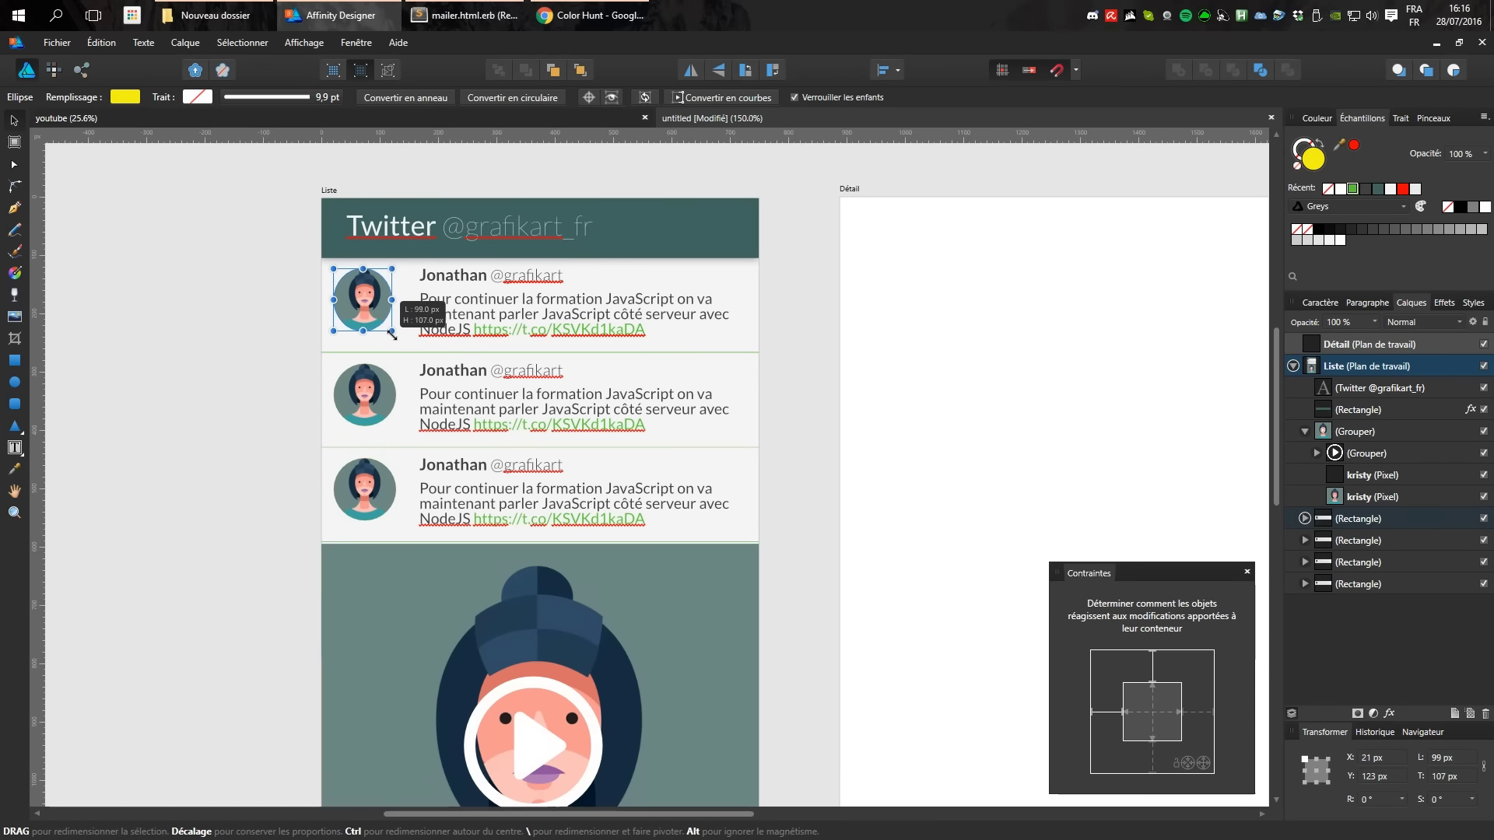
drag(396, 338, 392, 333)
click(260, 340)
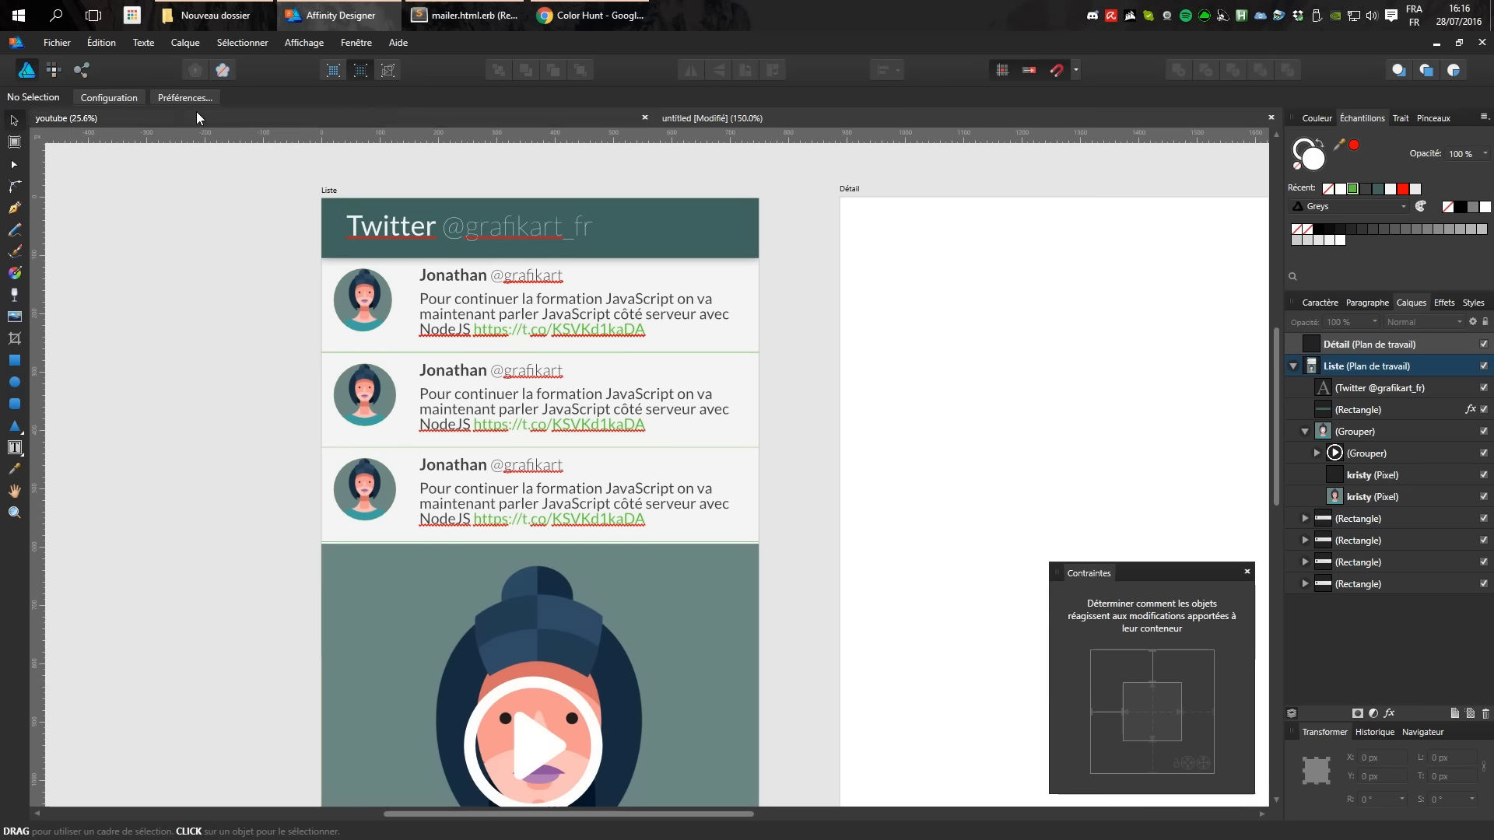
Turn off continuous export and re-export the avatar slice, overwriting the earlier files.
click(82, 70)
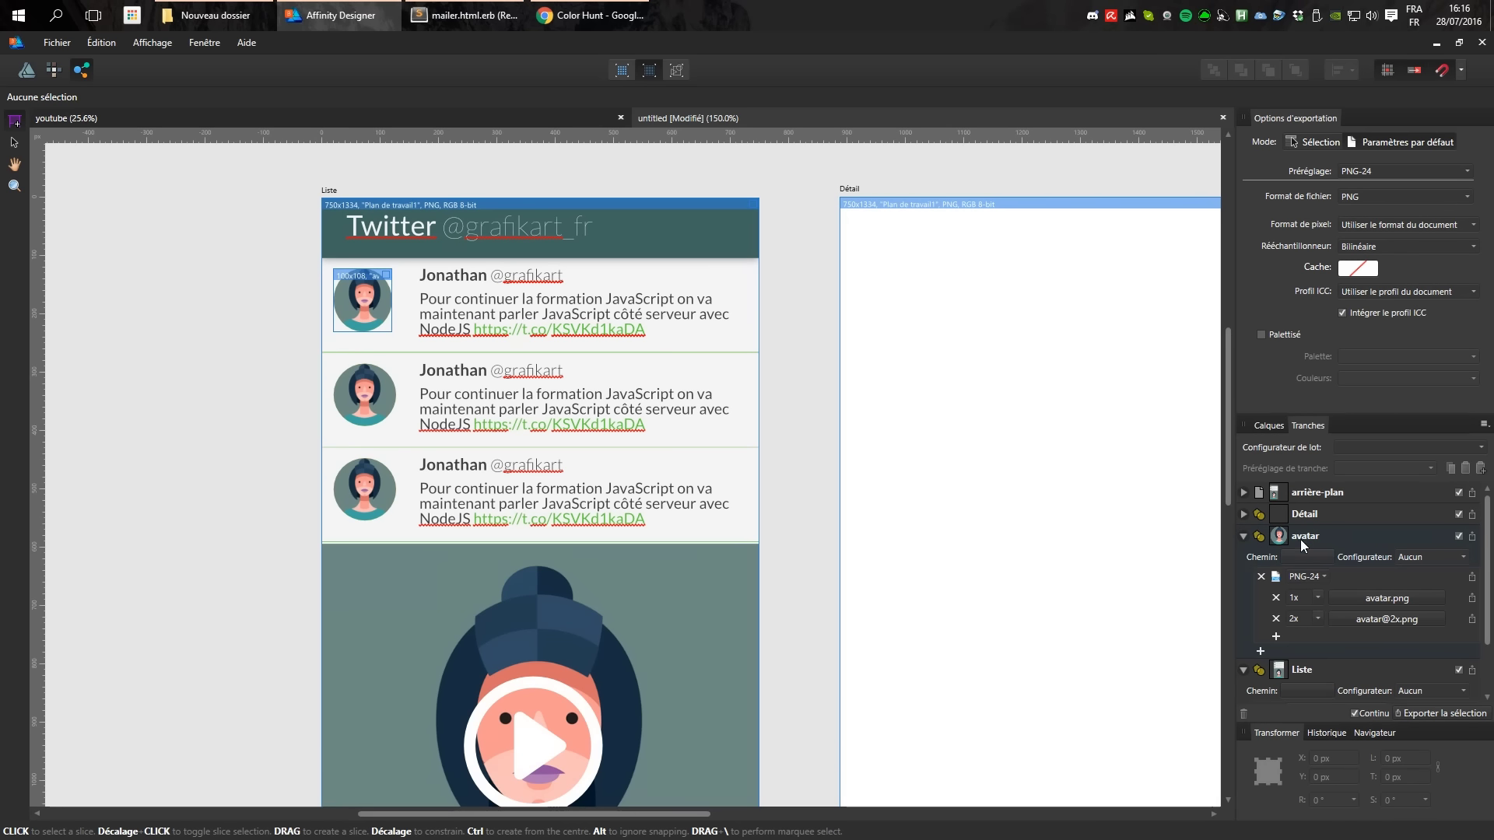
click(1309, 541)
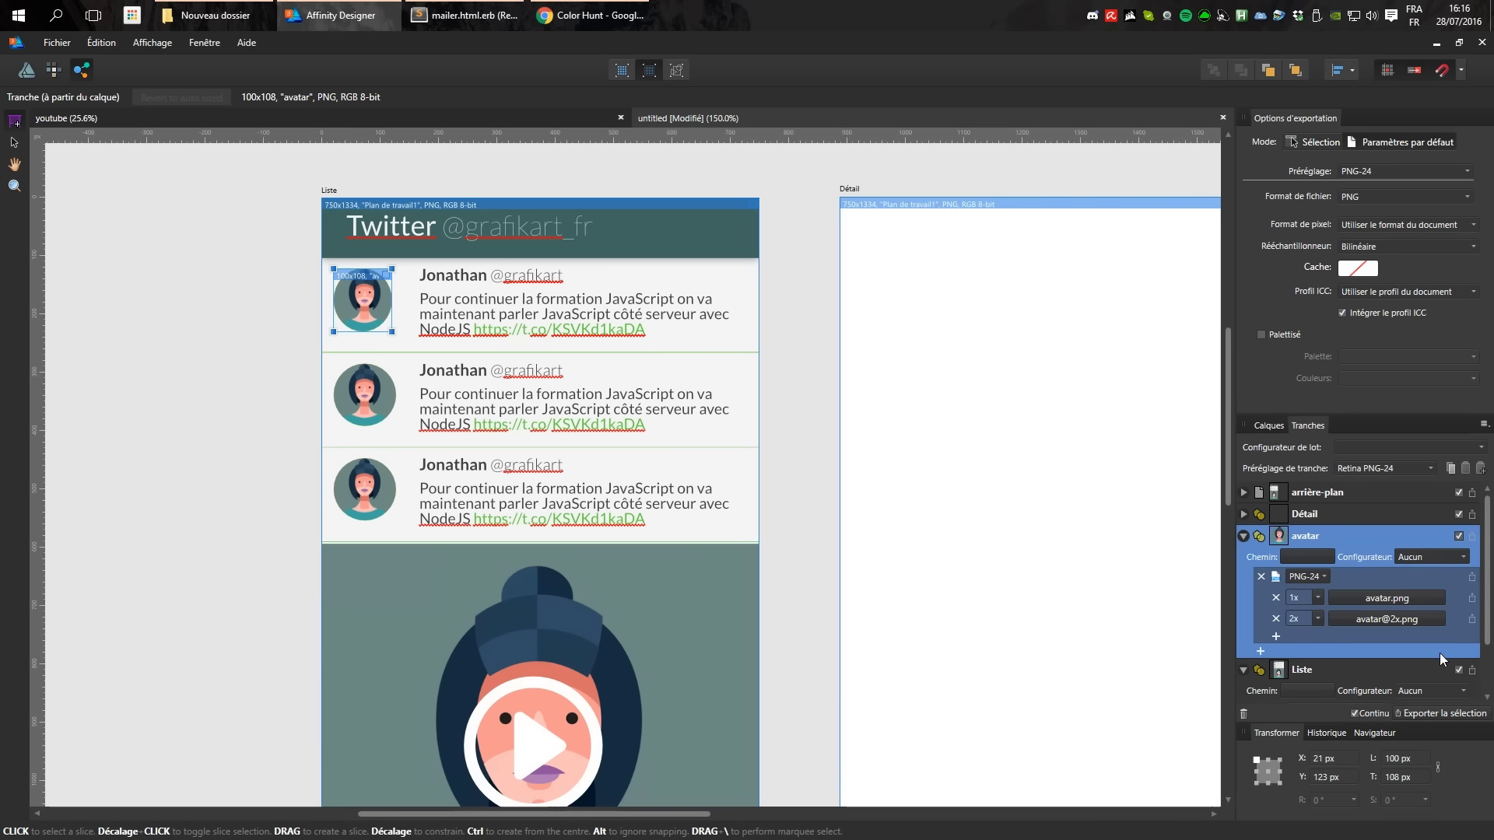
click(187, 8)
click(1368, 713)
click(1446, 713)
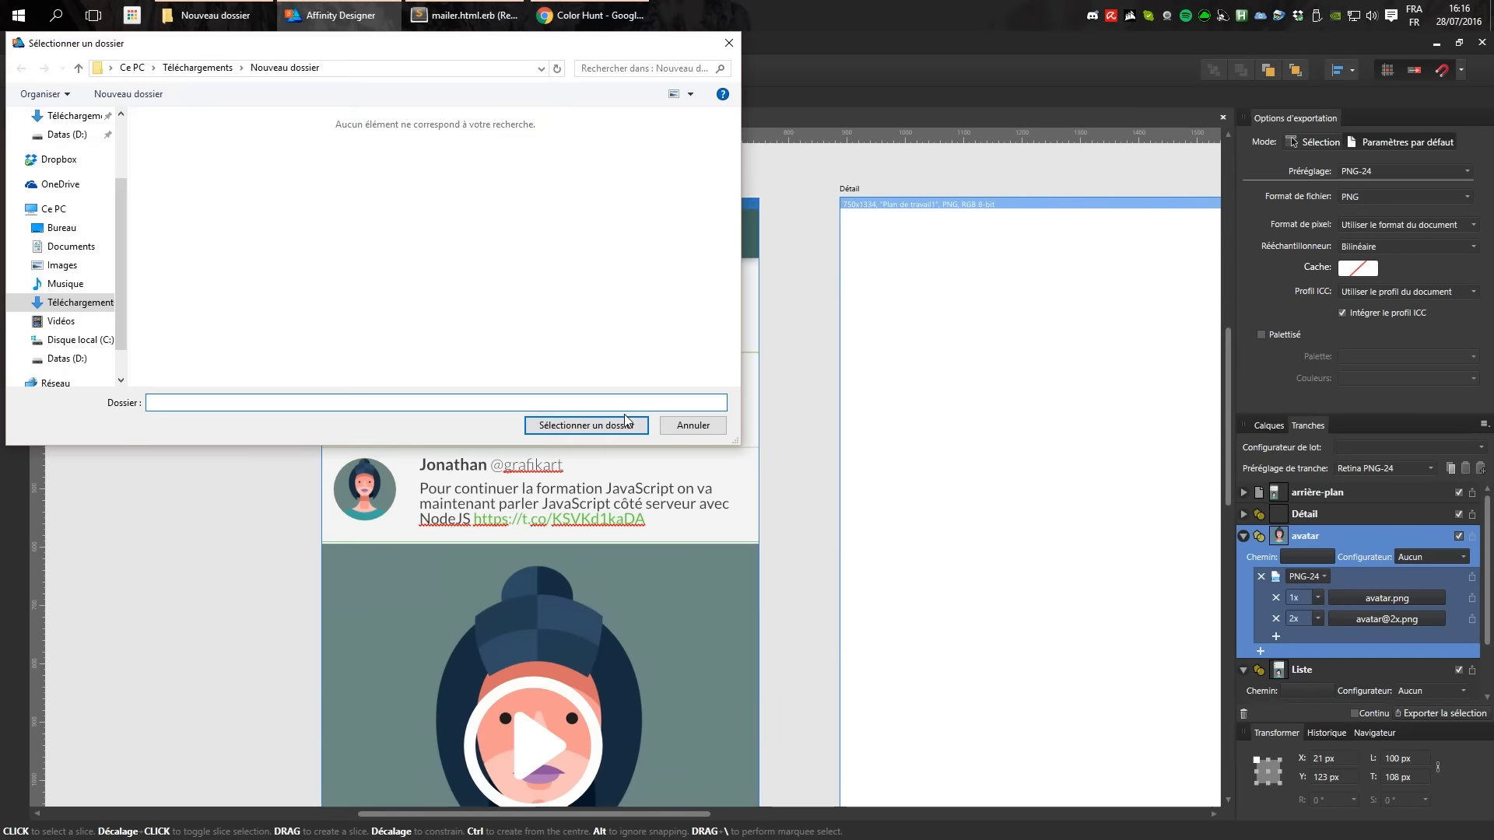
click(586, 423)
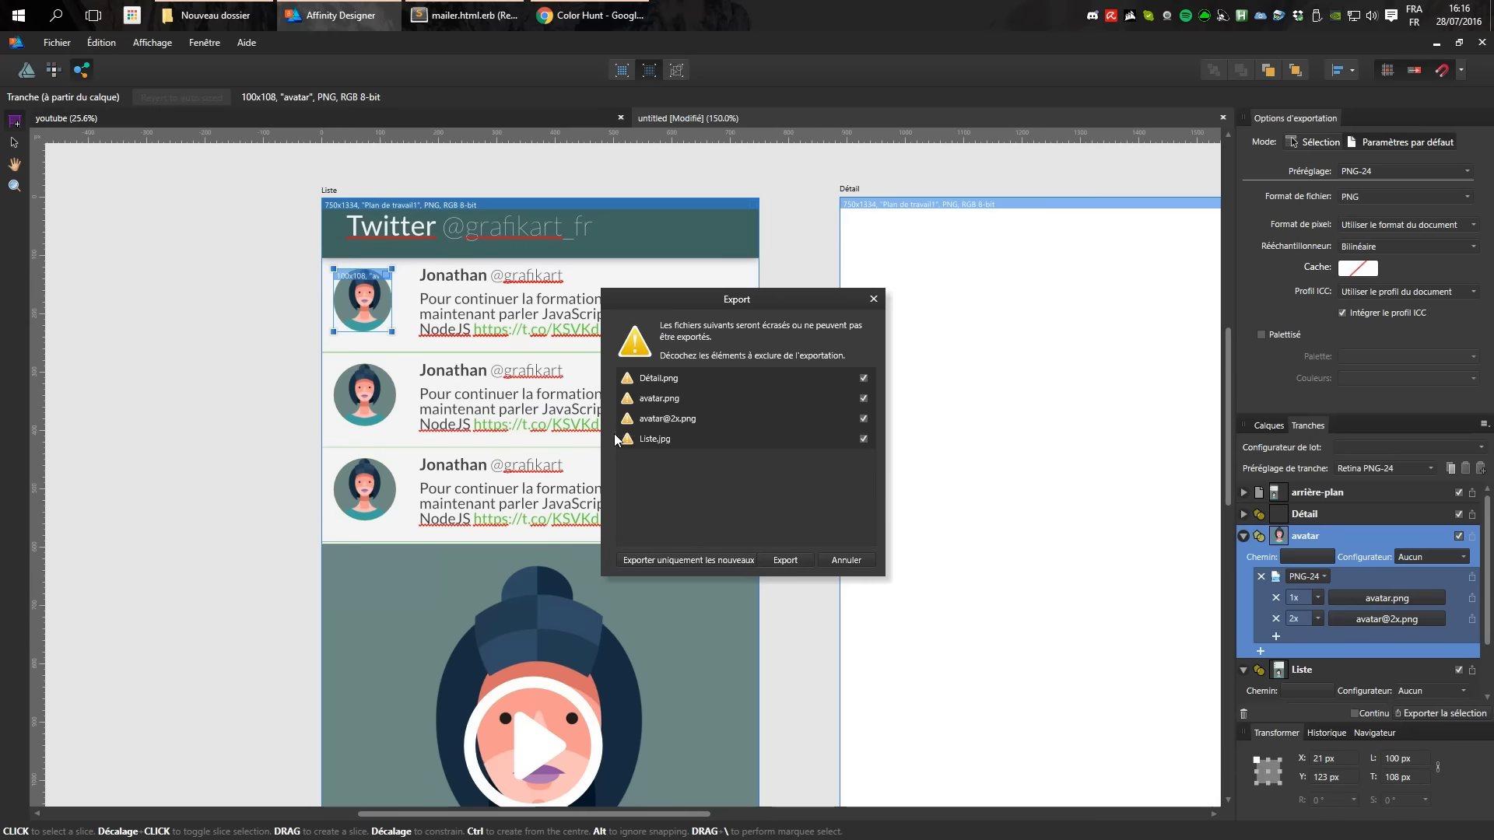
click(791, 558)
Zoom in on the large portrait and select the play button group.
scroll(504, 490, down, 3)
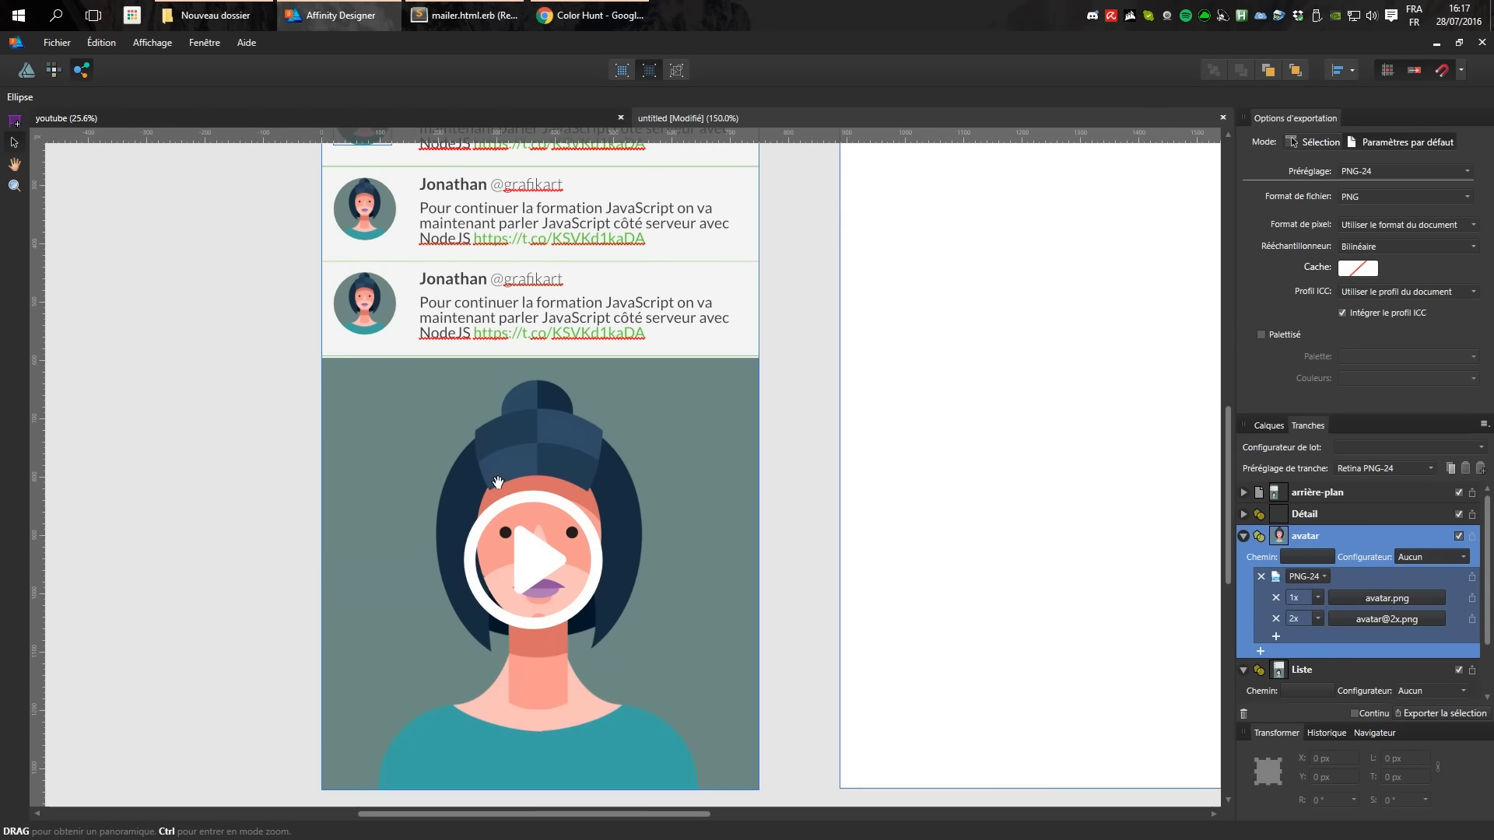
scroll(504, 490, down, 3)
key(z)
drag(534, 375, 710, 344)
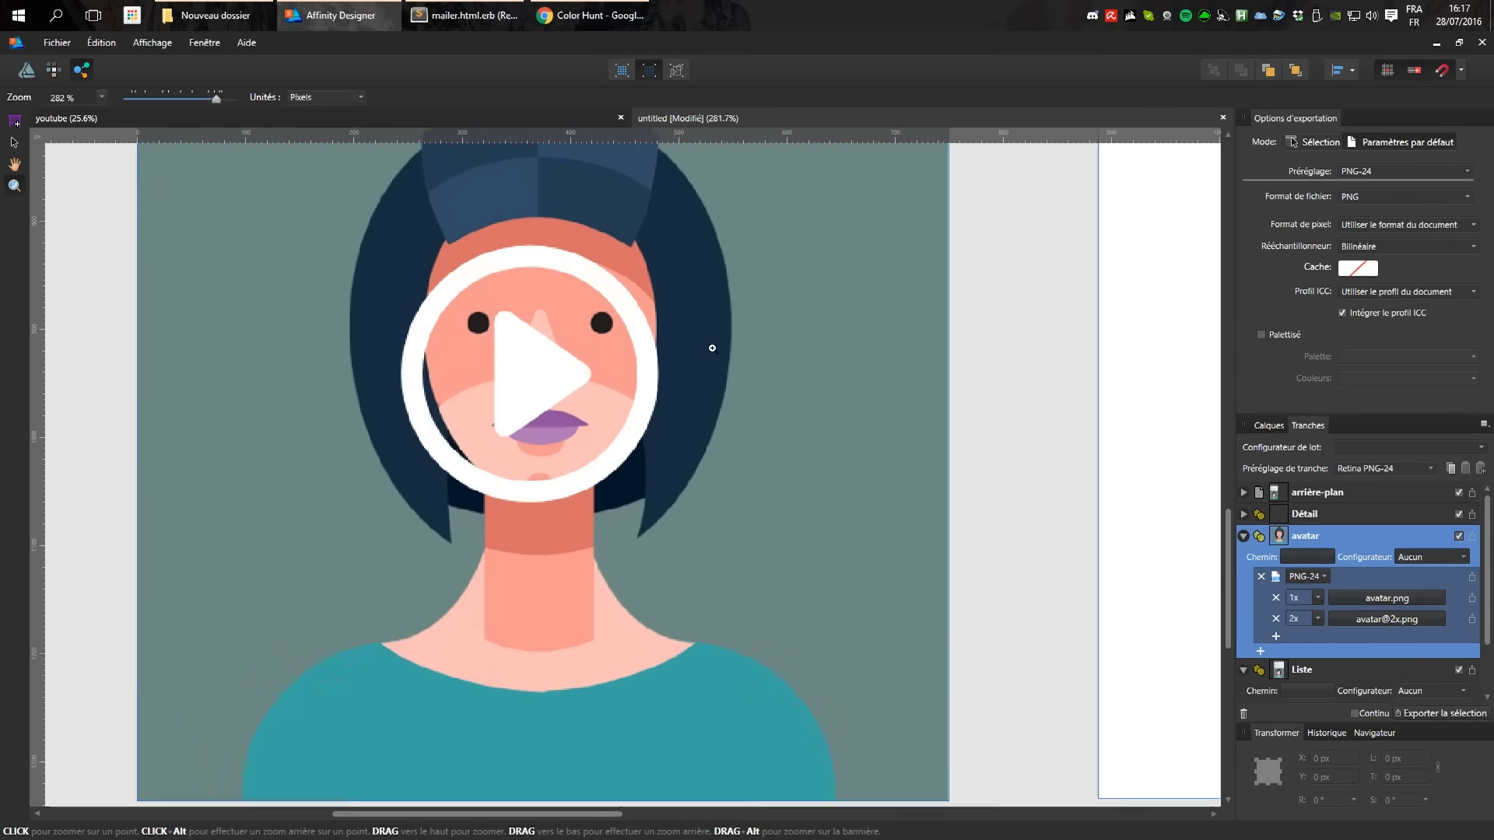
click(15, 142)
click(537, 364)
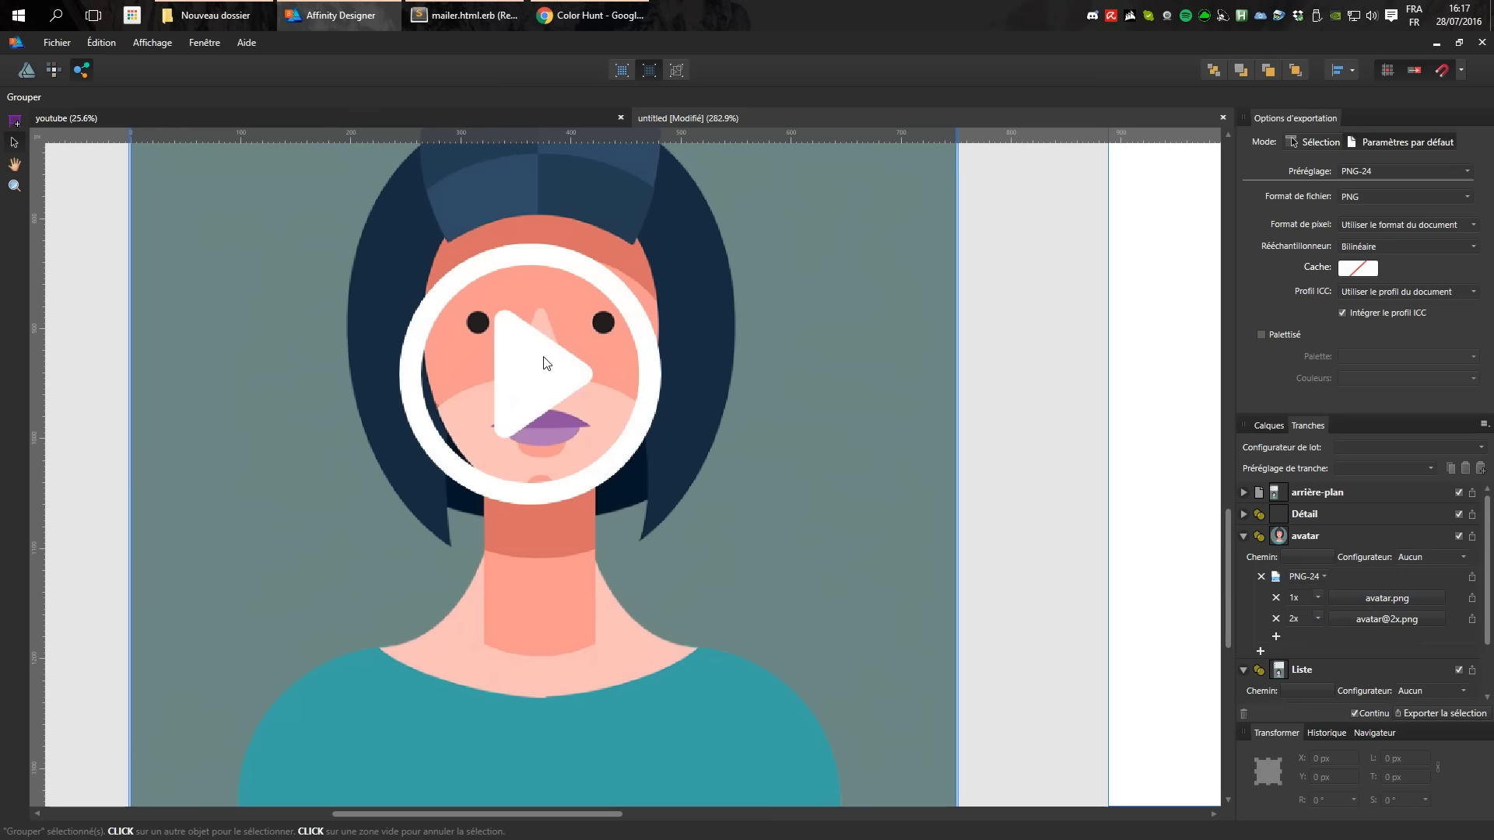
Collapse the avatar and Liste slice settings and create a slice from the play button.
scroll(1400, 600, down, 1)
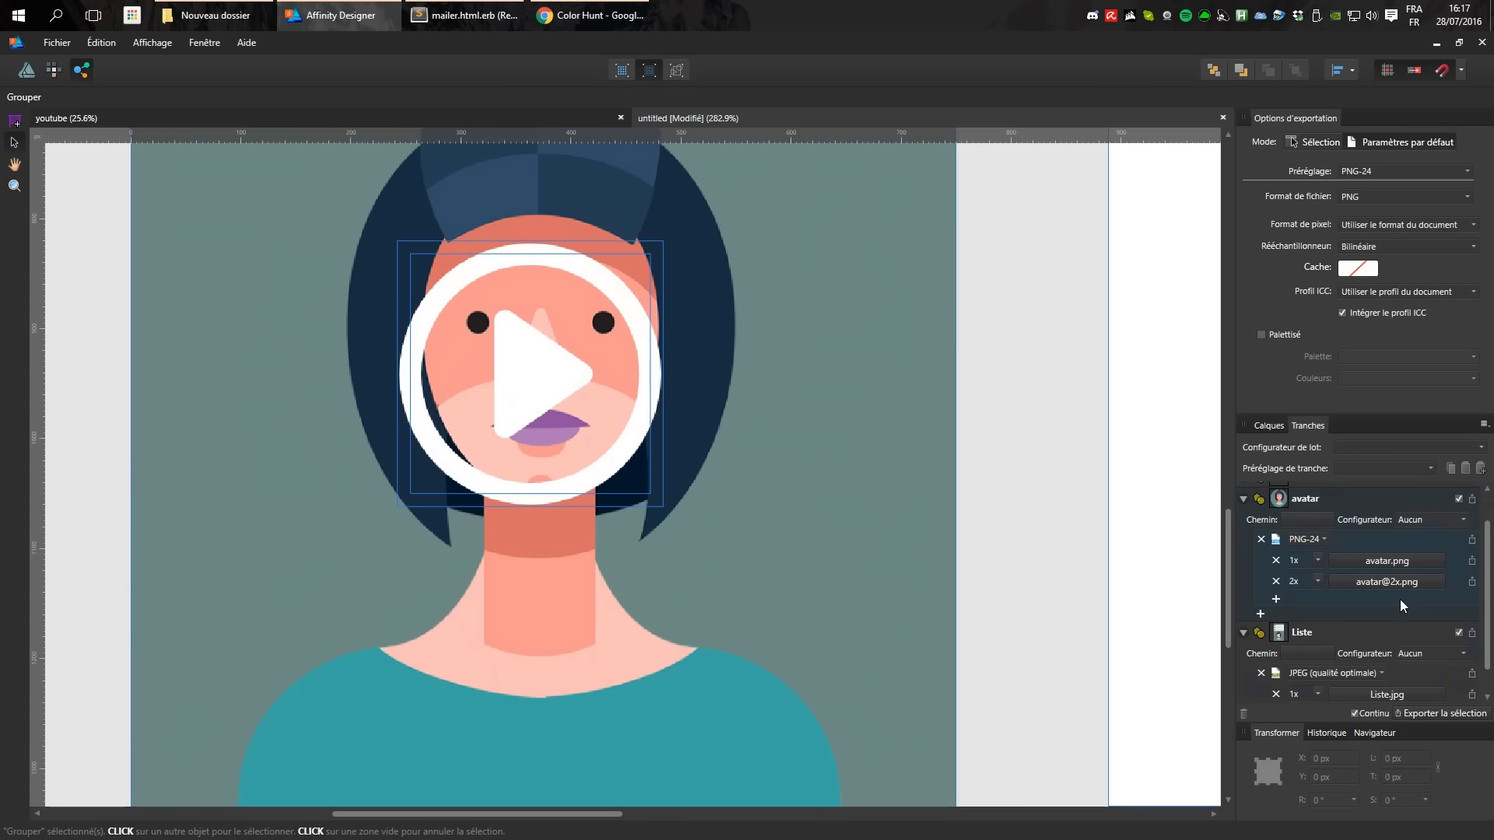
scroll(1260, 536, up, 1)
click(1243, 537)
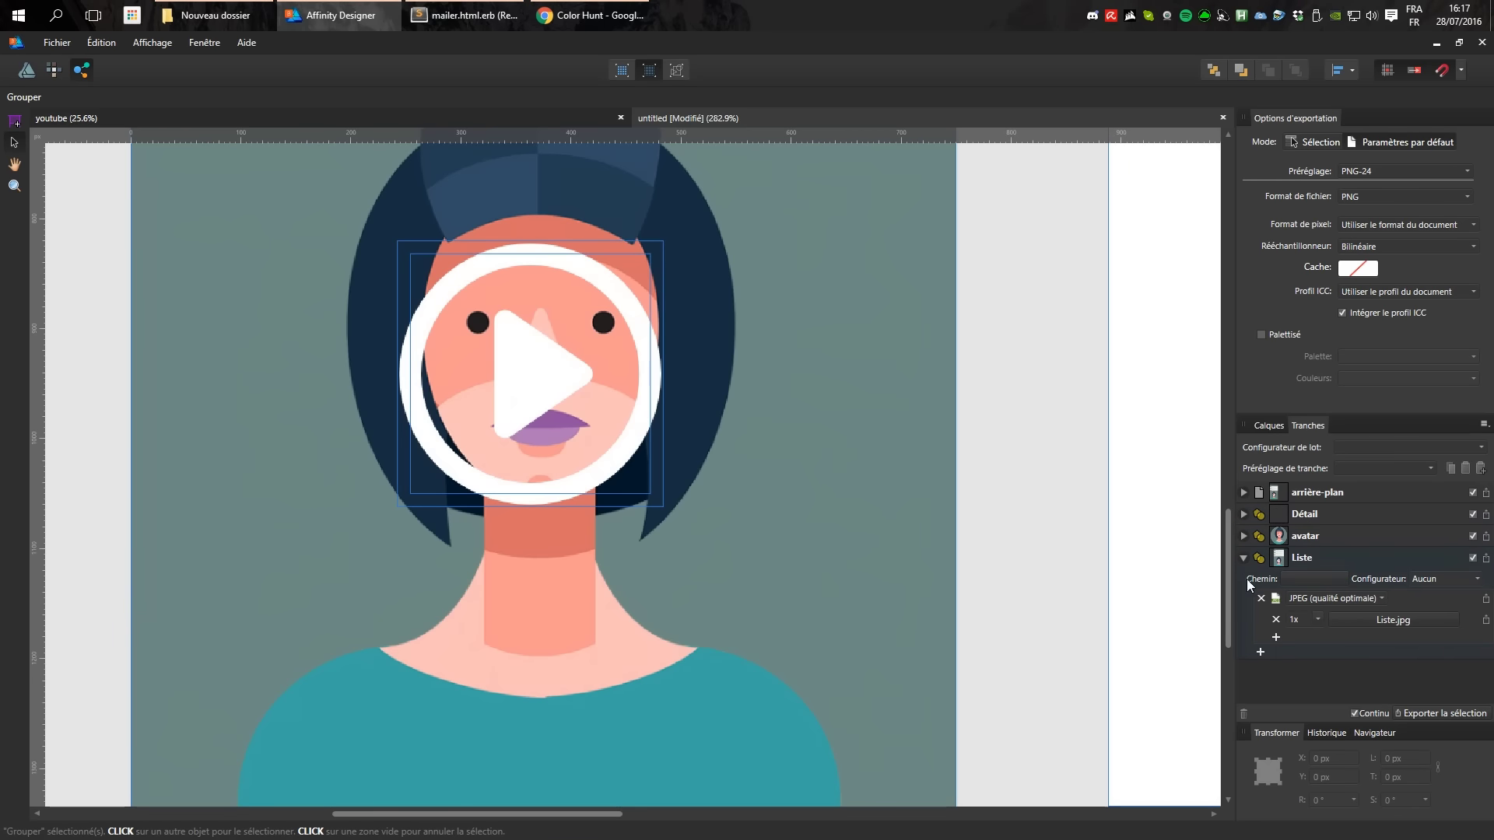
click(1242, 557)
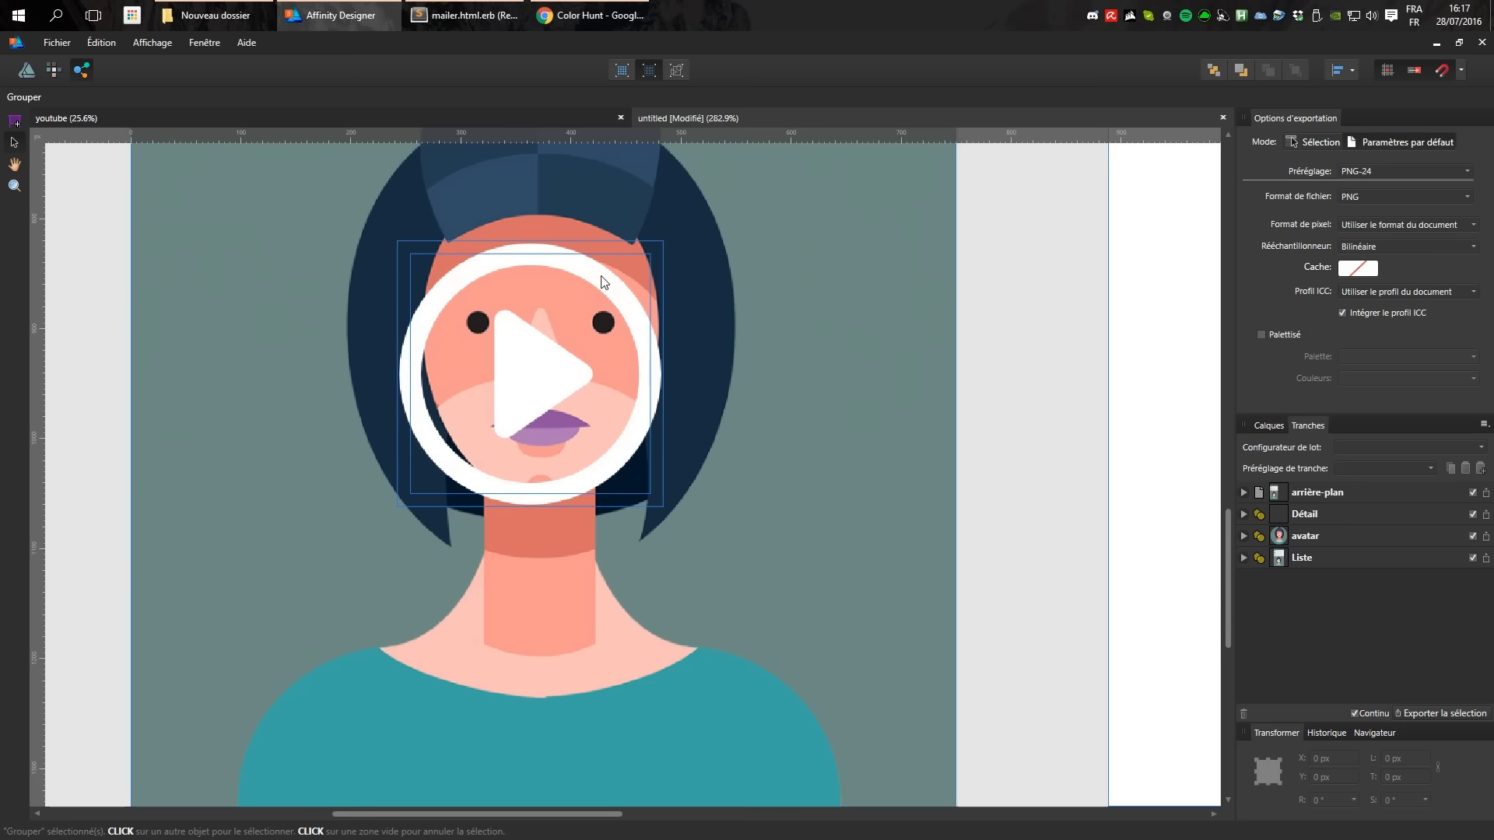
right_click(576, 278)
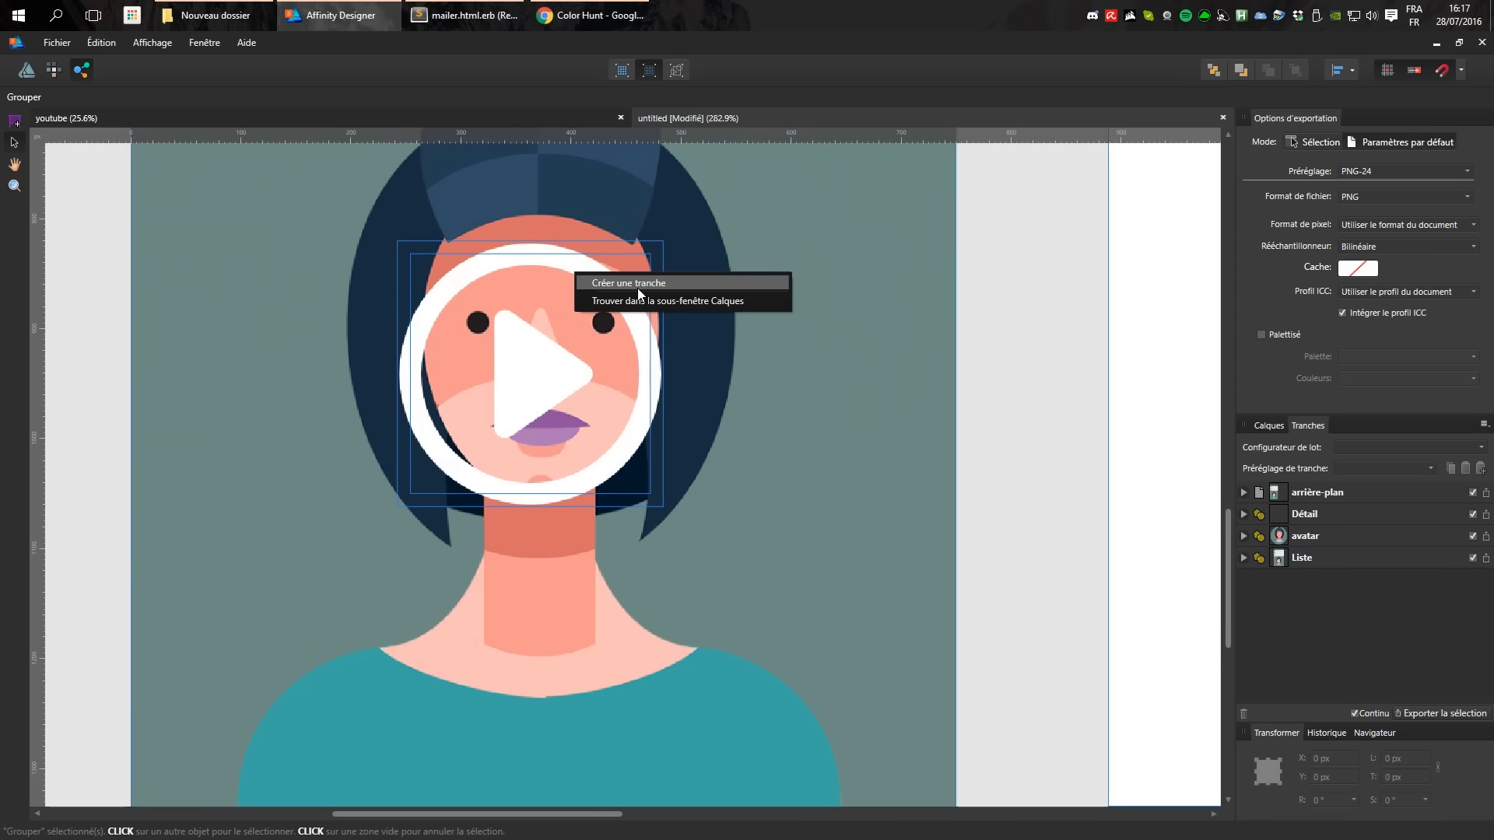
click(653, 284)
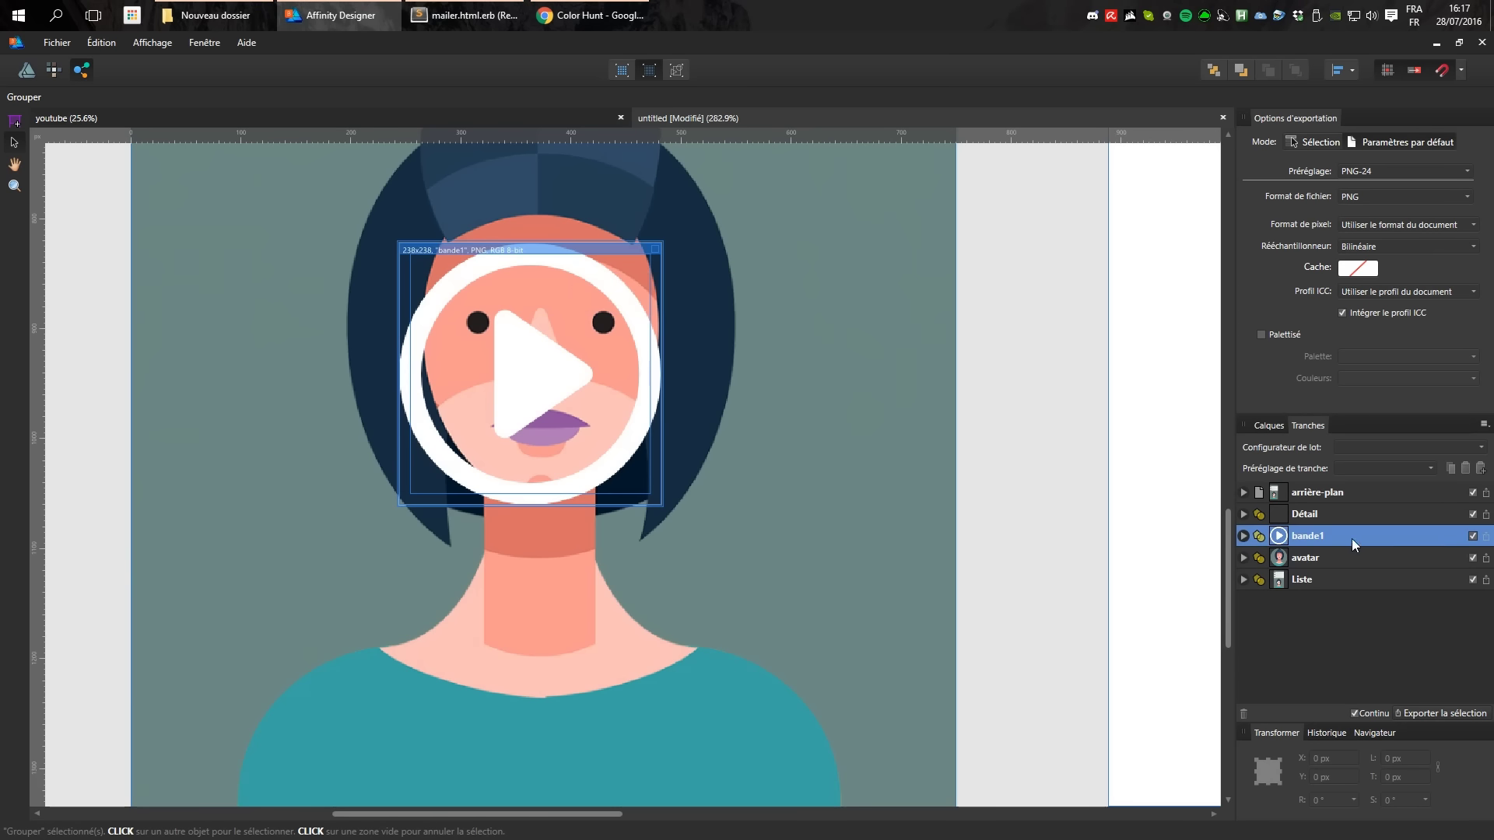
Set the new slice's export preset to SVG (pour Internet).
click(1244, 537)
click(1309, 576)
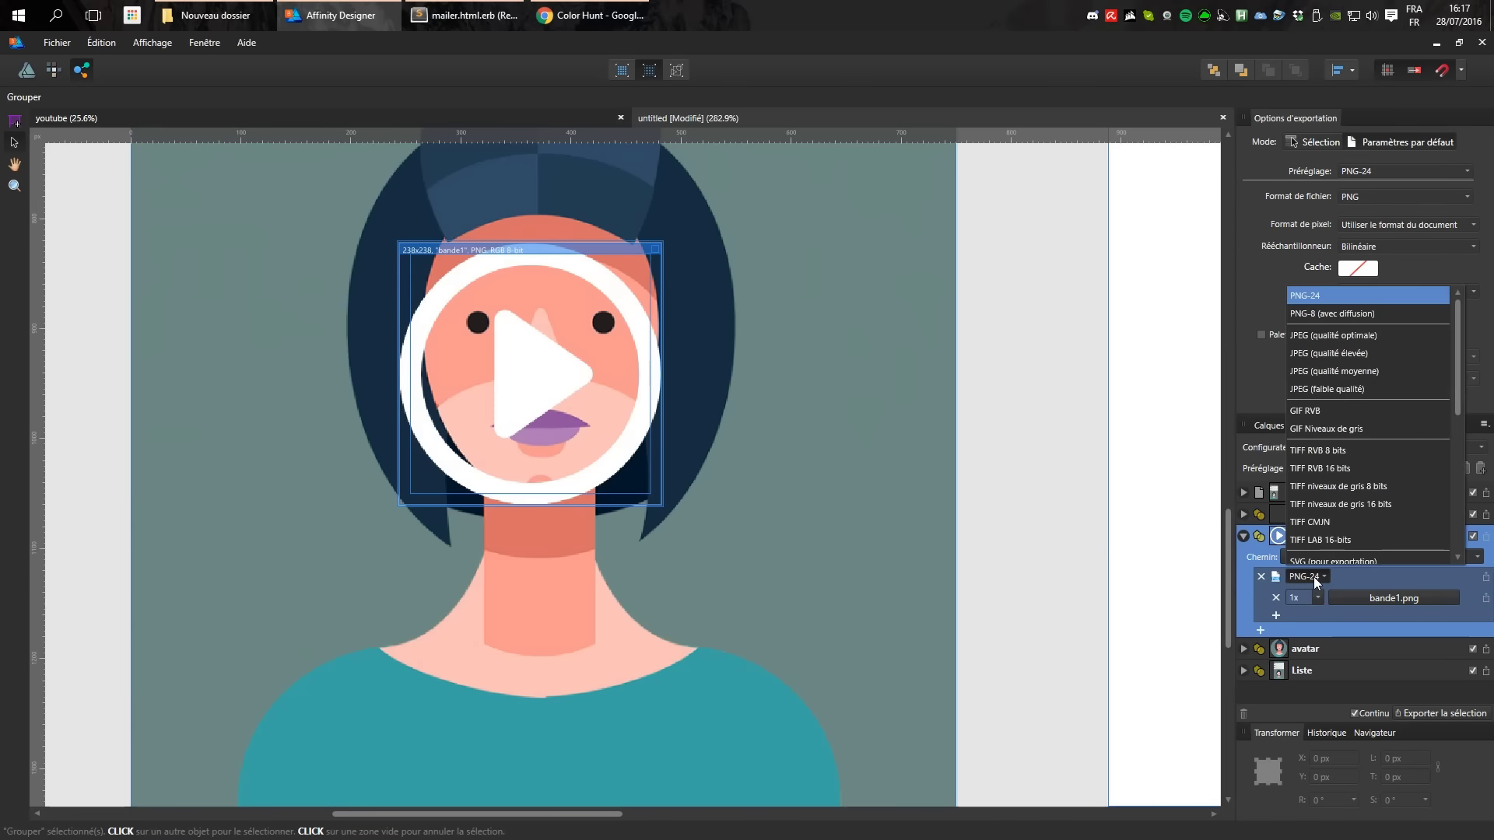
scroll(1333, 396, up, 2)
scroll(1333, 397, up, 2)
scroll(1333, 396, up, 1)
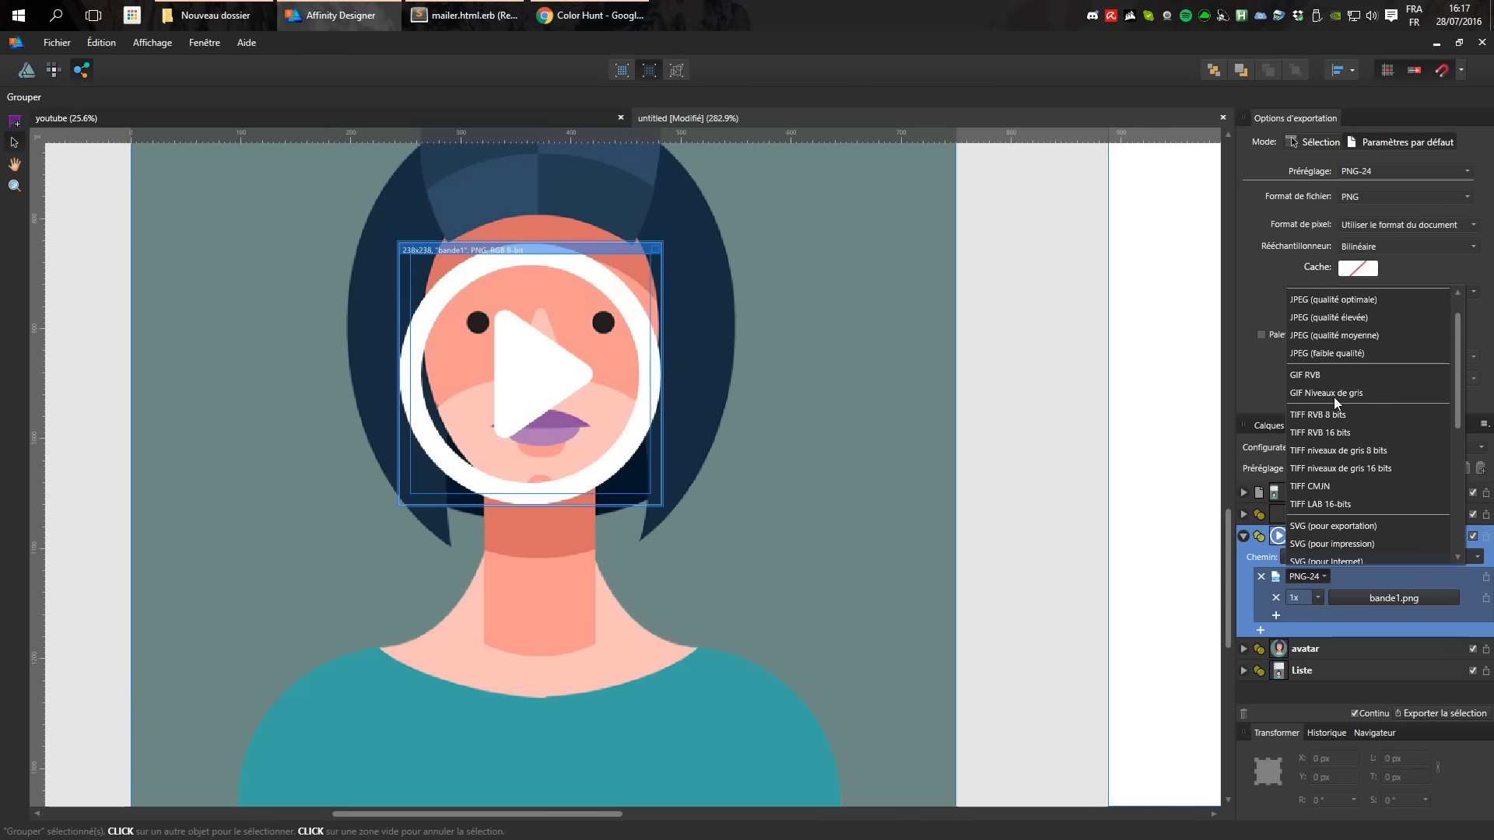
scroll(1334, 397, down, 2)
scroll(1378, 450, down, 1)
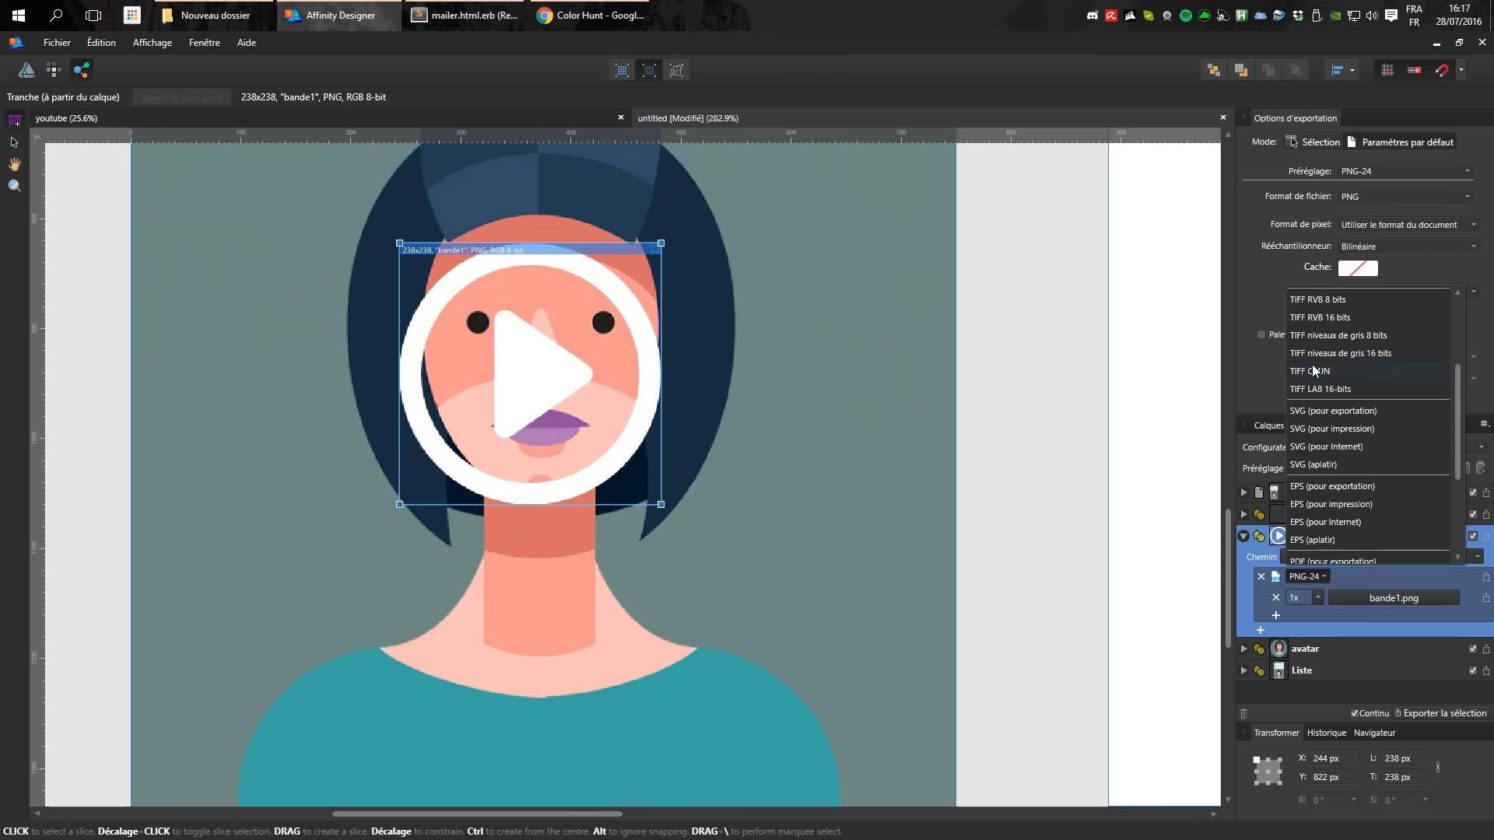
click(1350, 446)
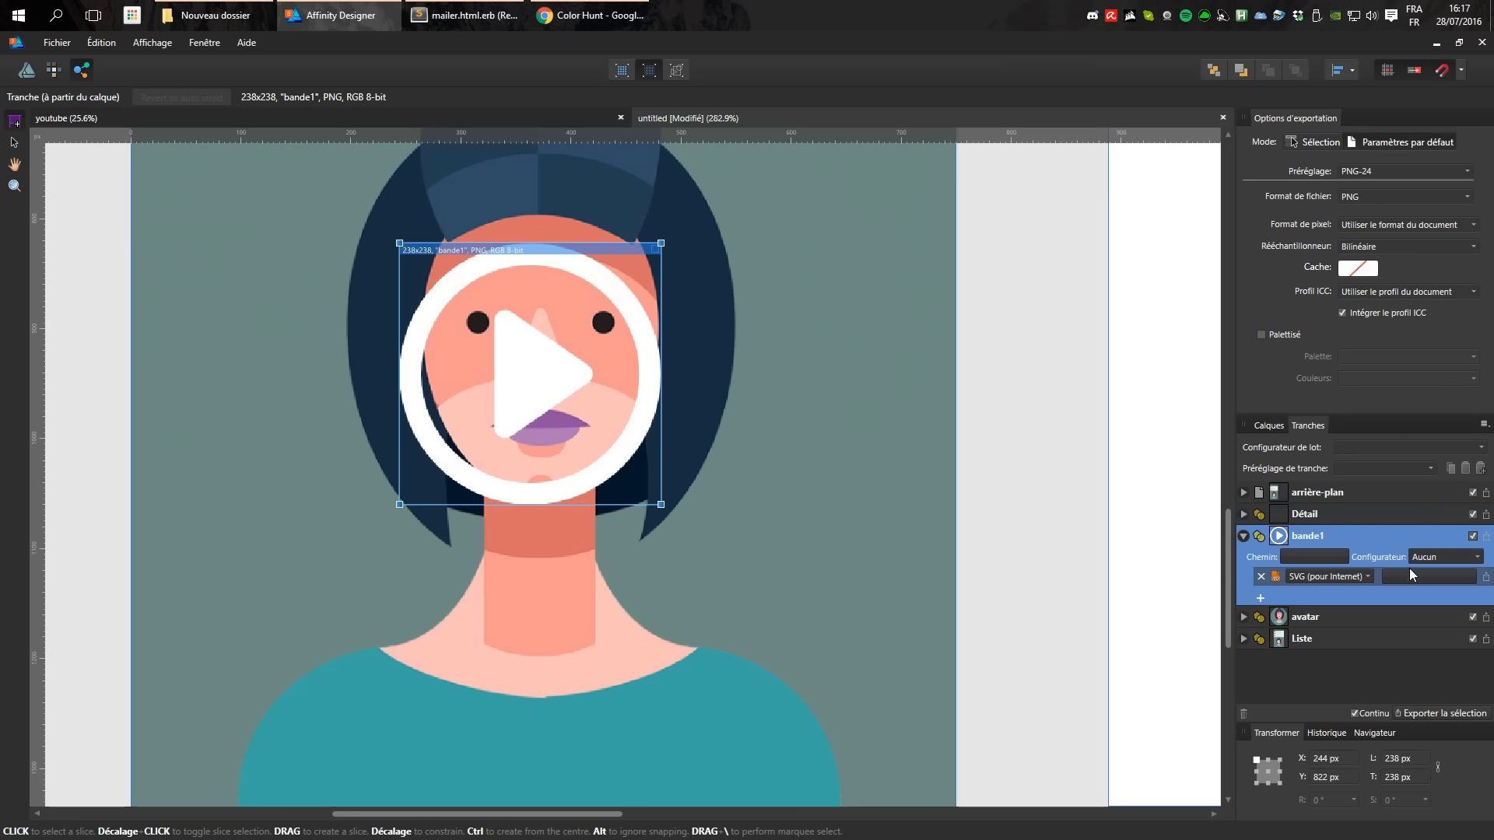
Rename the new slice play.
double_click(1305, 536)
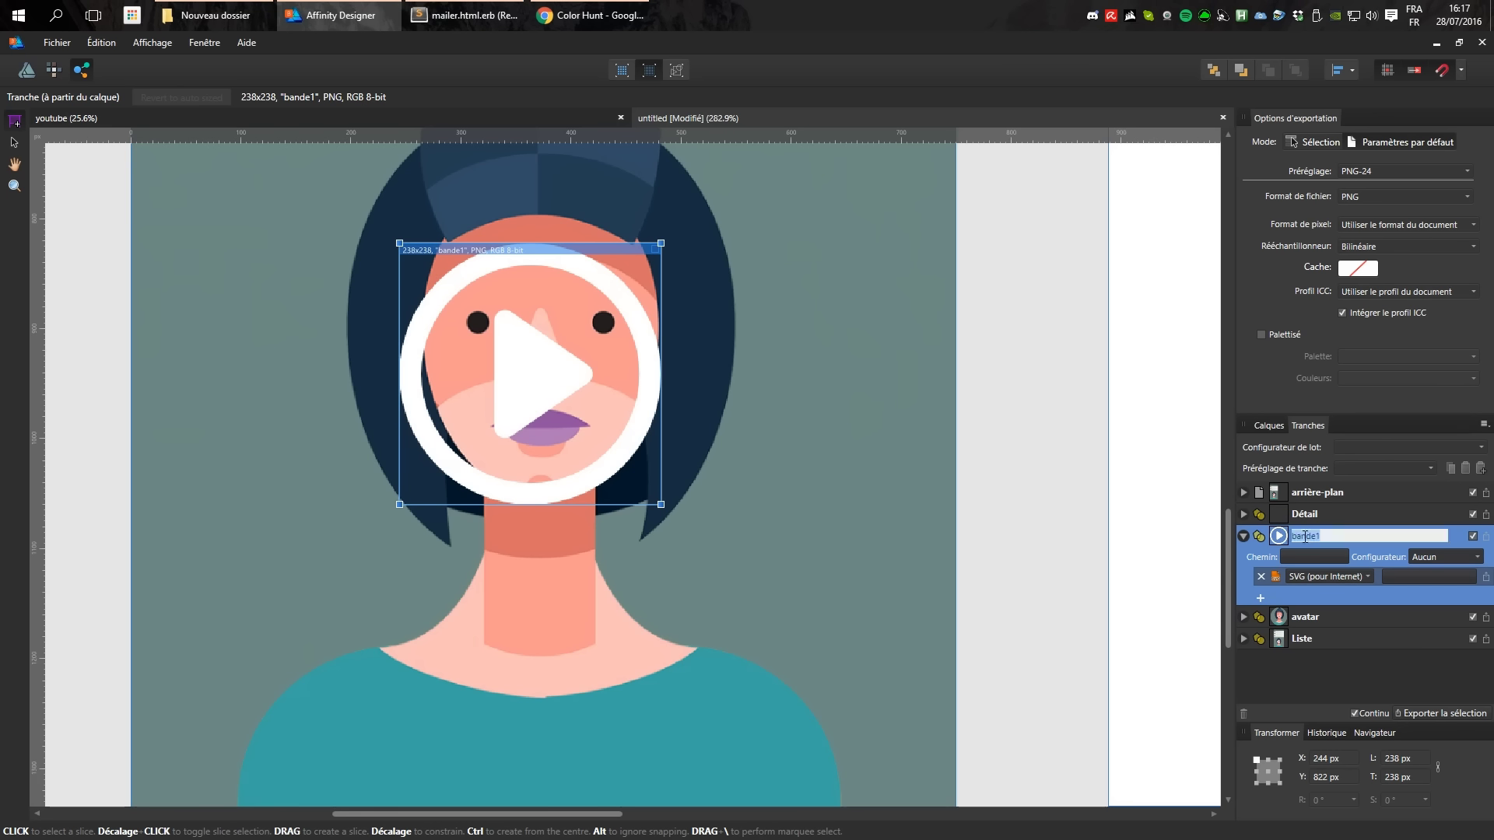
text(play)
key(Return)
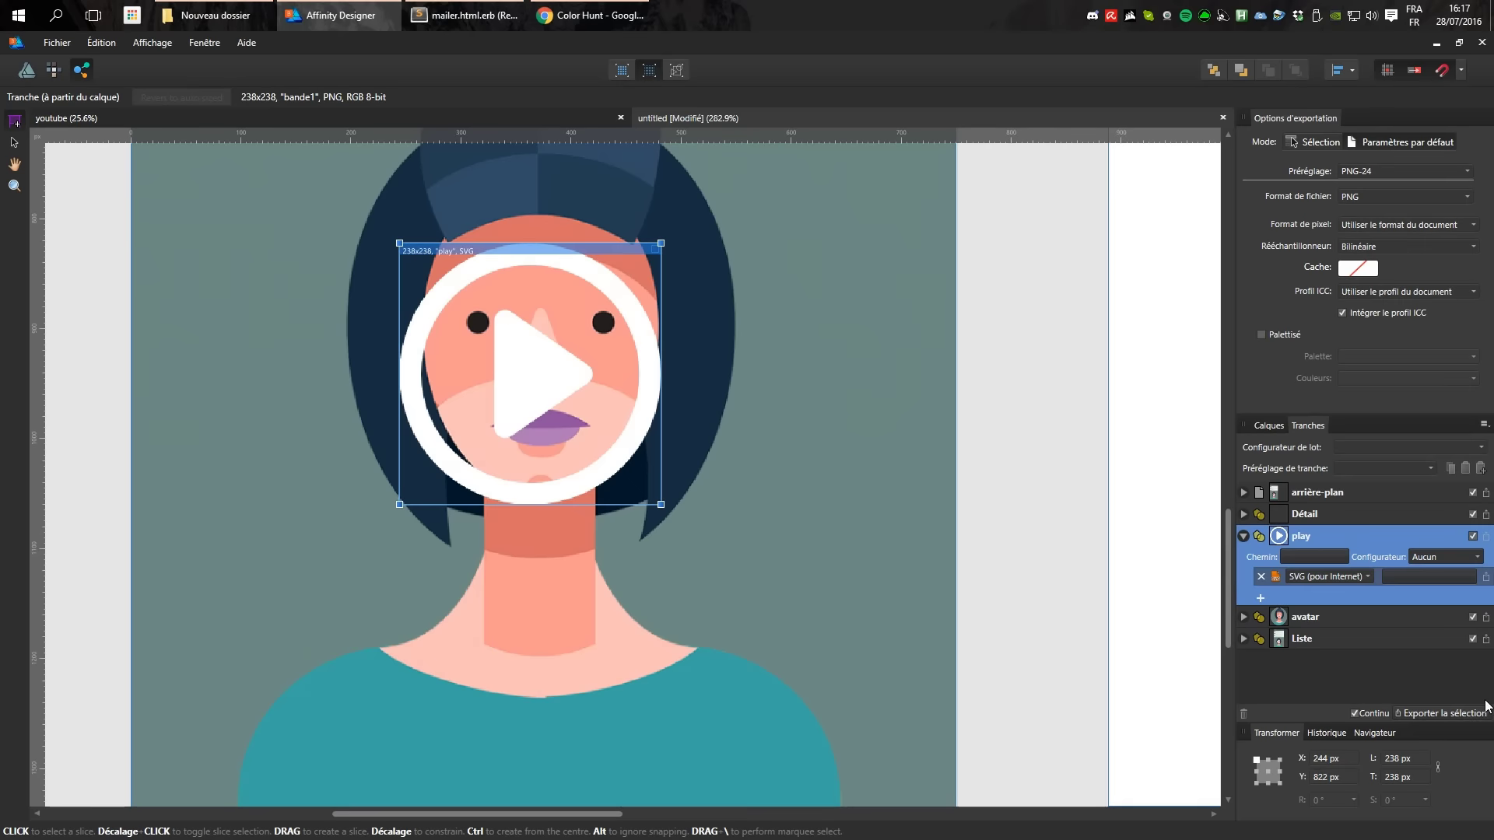
Export the play slice to Nouveau dossier and open play.svg in the text editor.
click(1476, 714)
click(570, 425)
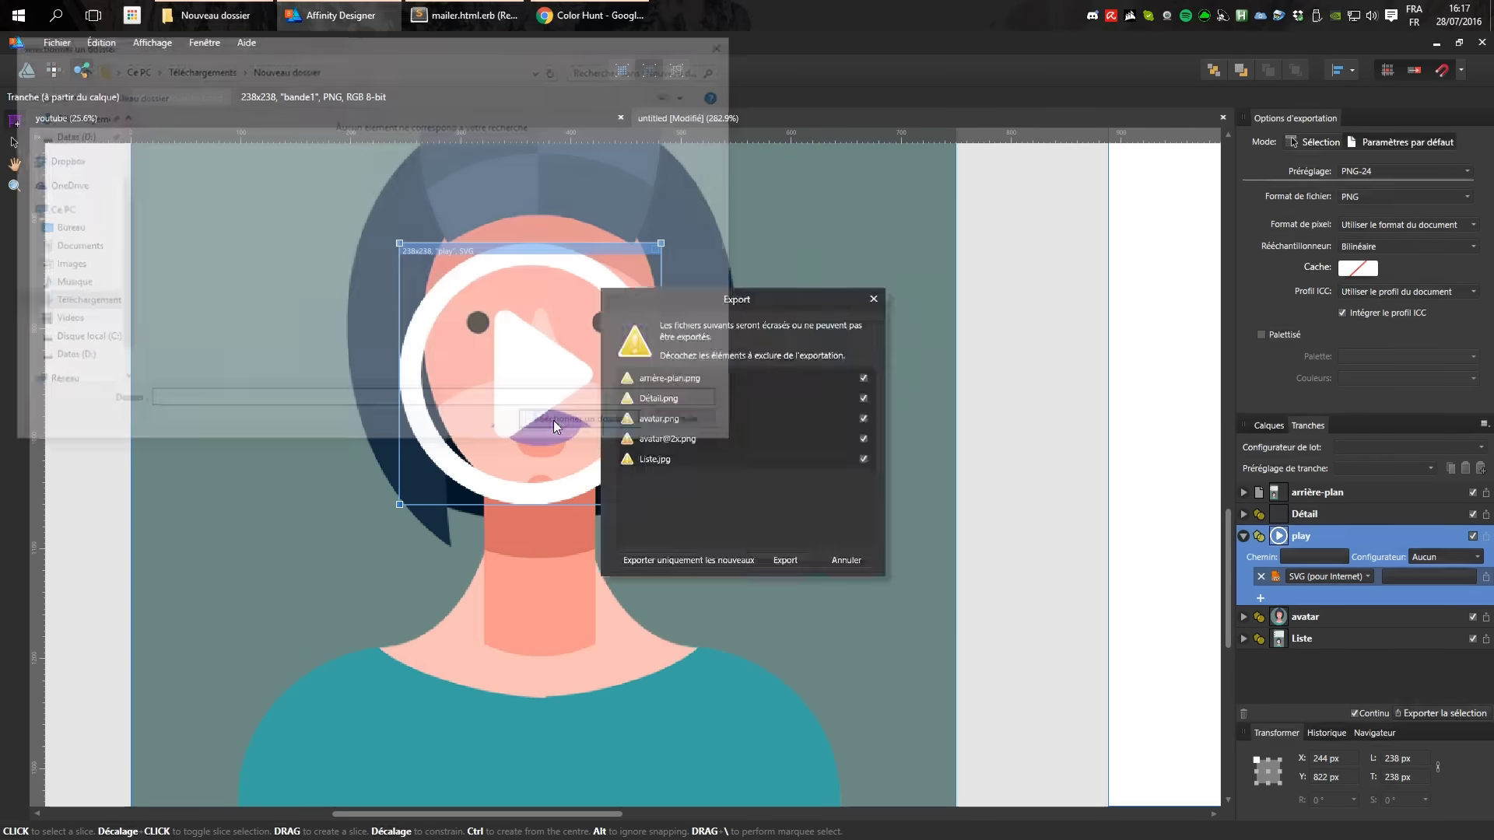
click(238, 10)
double_click(1159, 429)
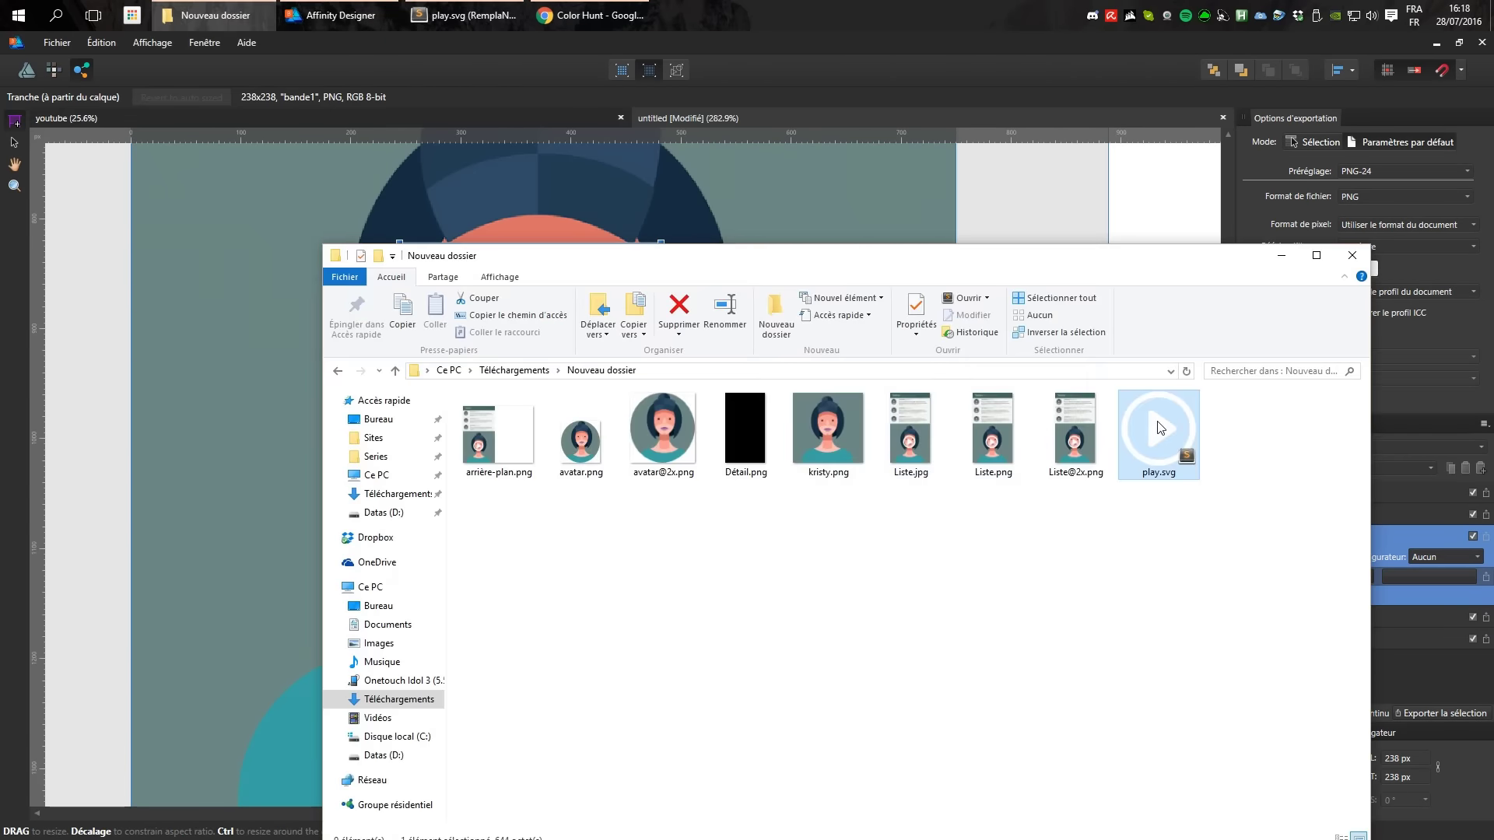
Prettify play.svg's one-line markup into 10 indented lines, check the closing lines, then bring up the exported files folder.
key(ctrl+a)
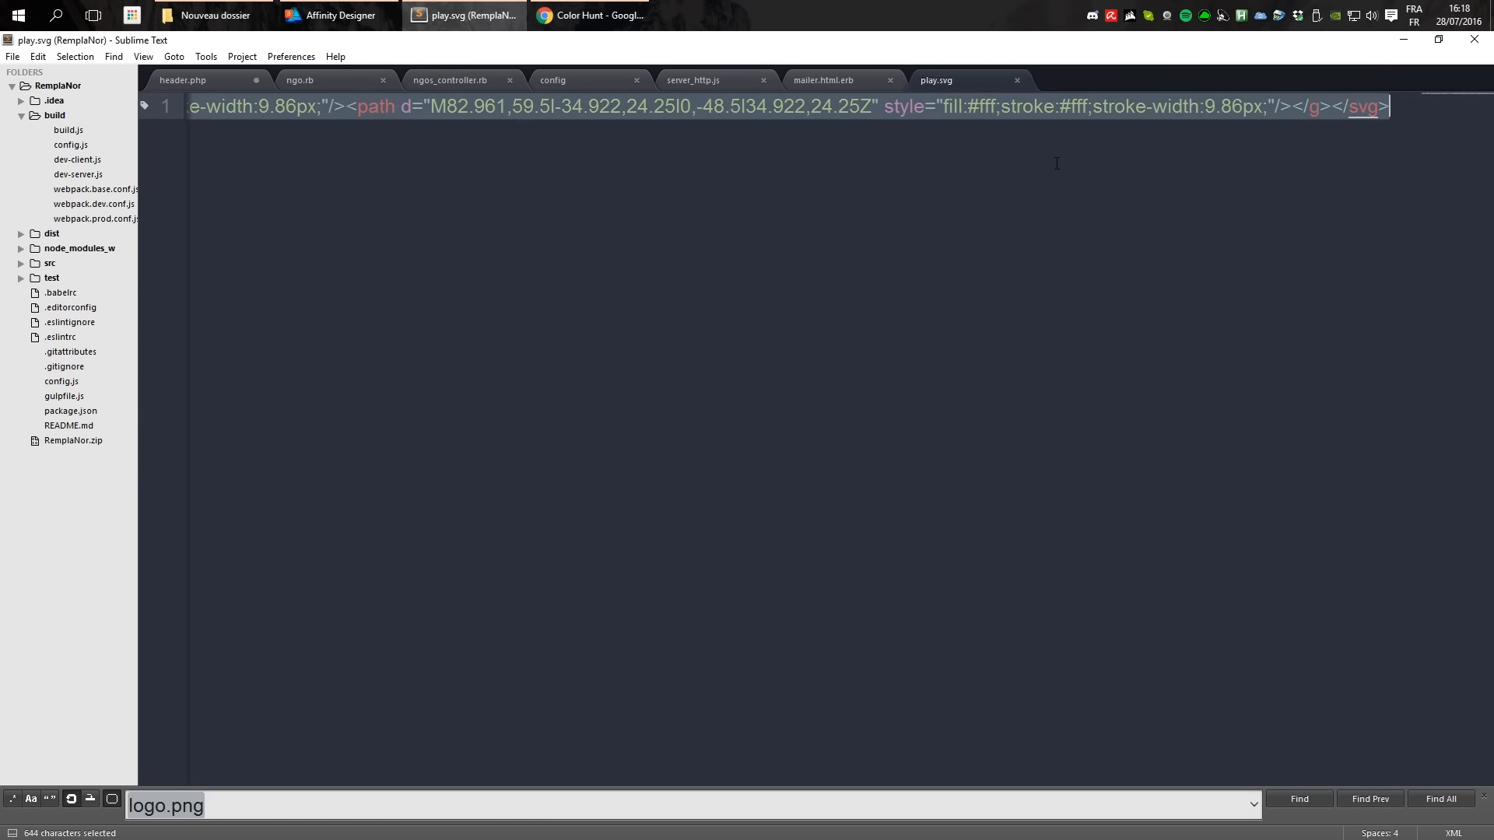
key(ctrl+v)
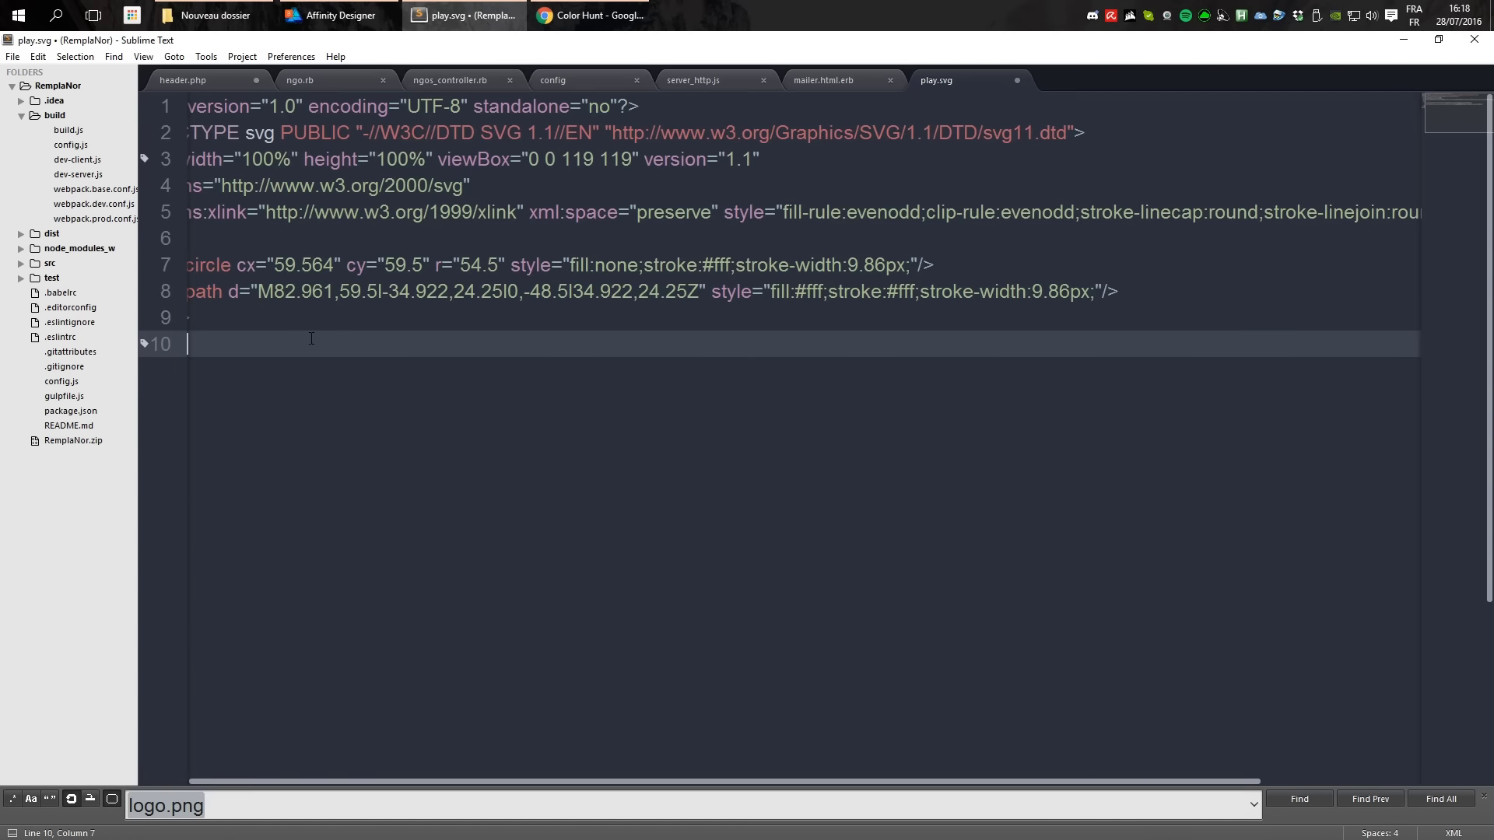
drag(311, 338, 189, 291)
click(836, 264)
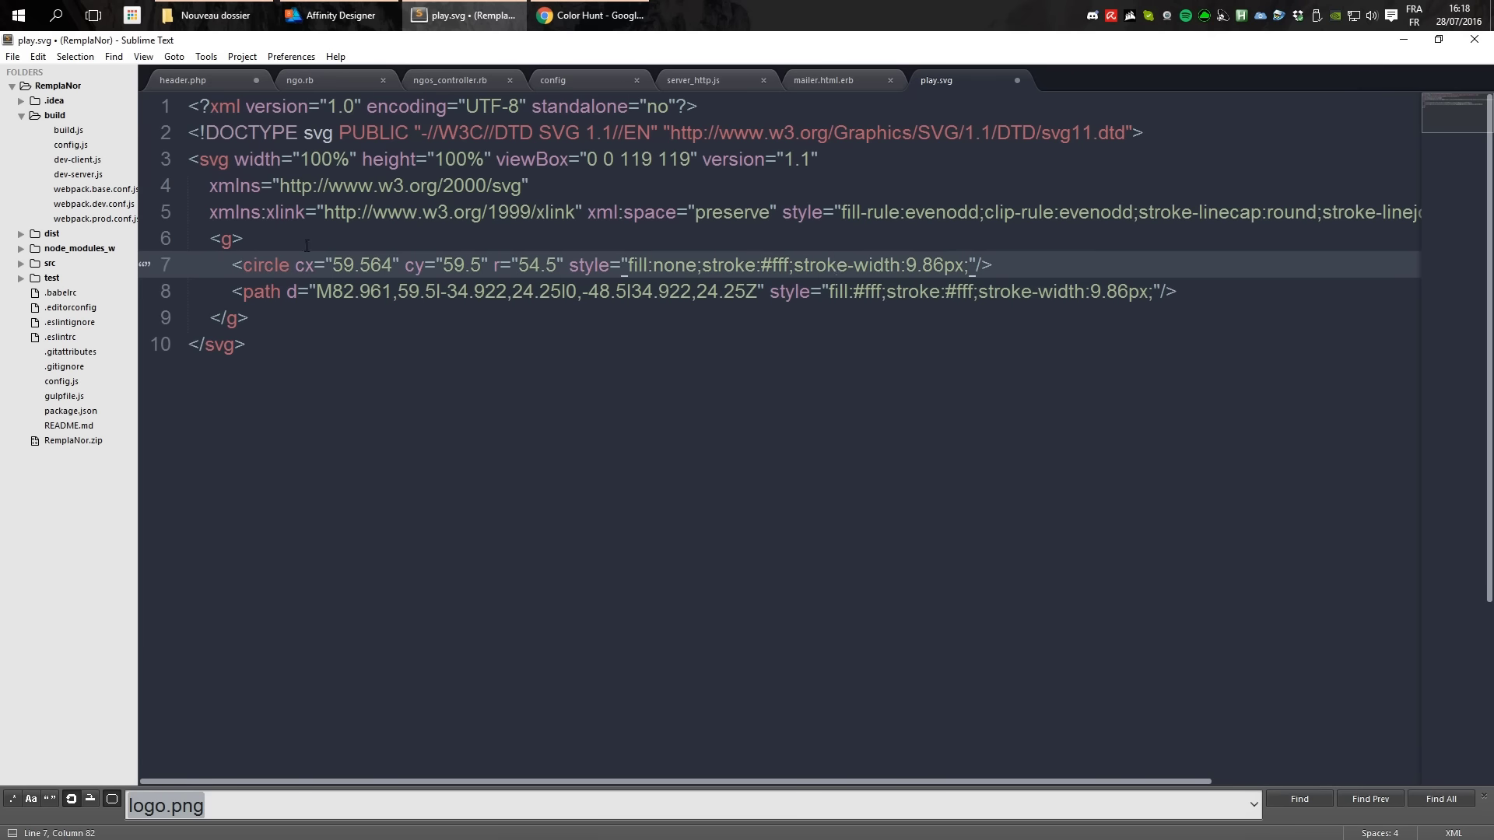
drag(234, 265, 190, 343)
click(339, 311)
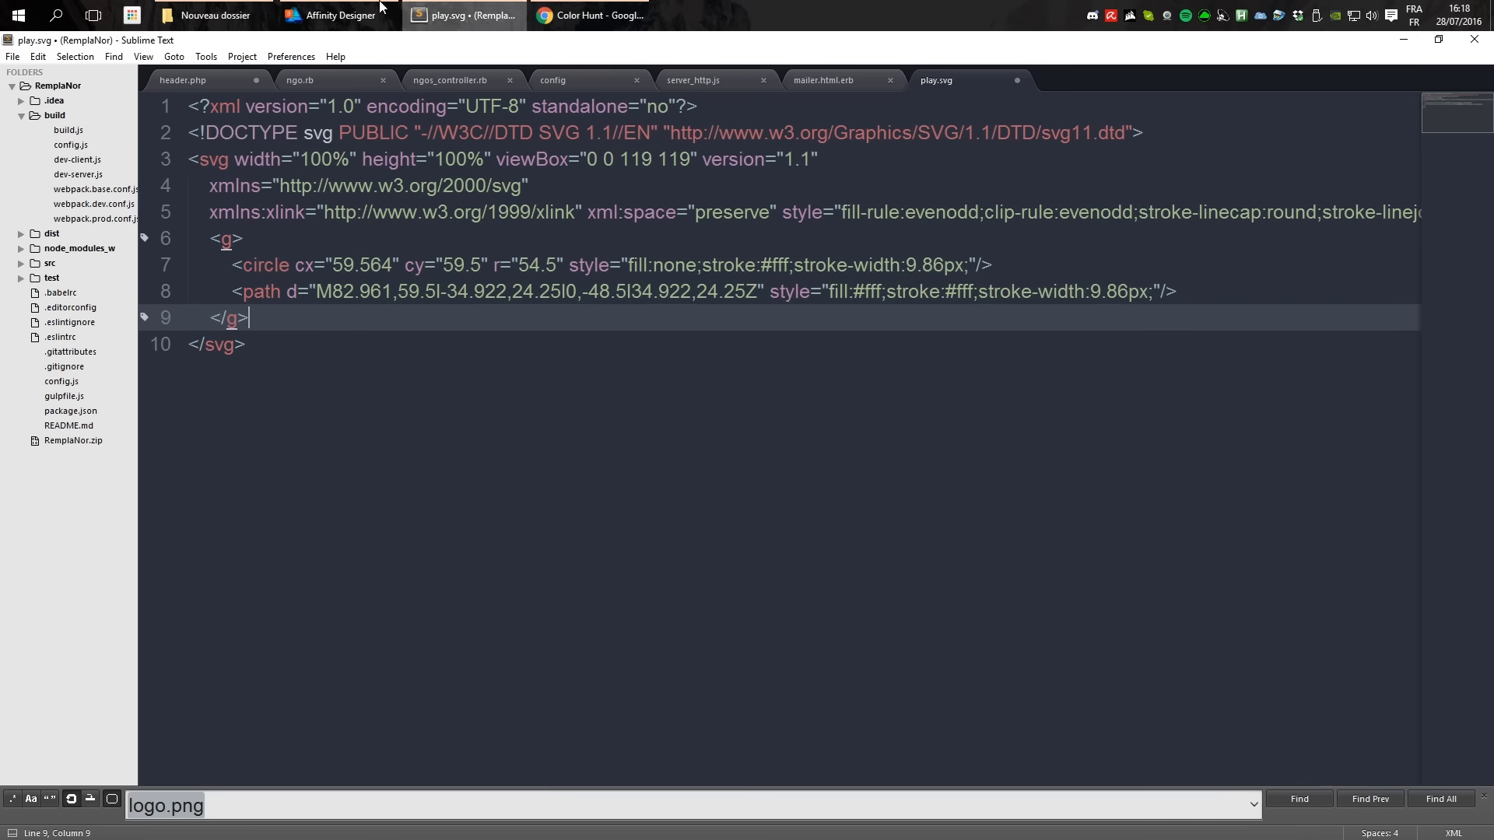
click(207, 16)
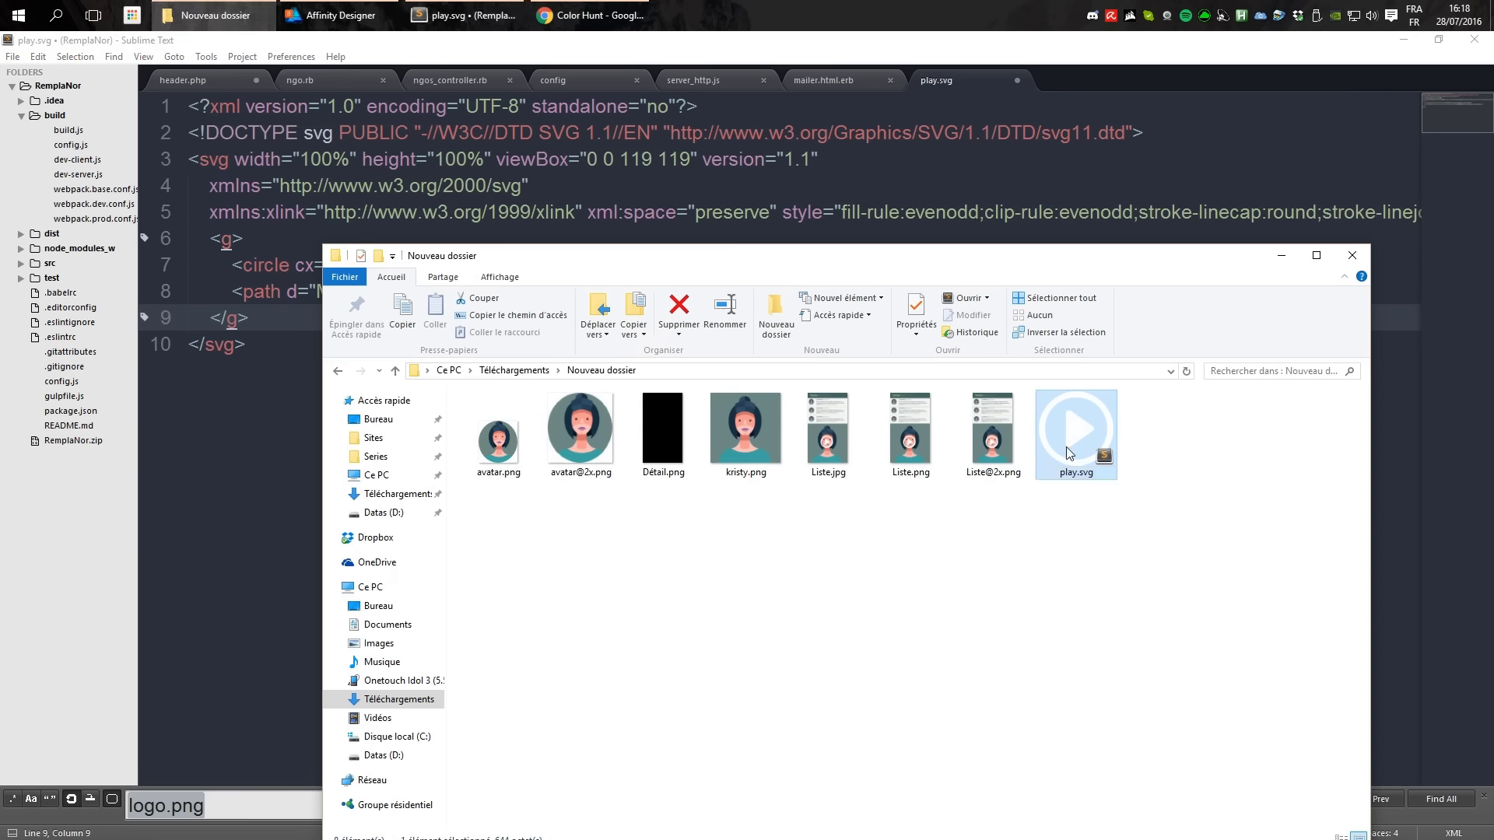
Add a 1x PNG-24 export to the play slice with the Xcode JSON : Apple Universal Icon configurator.
click(334, 15)
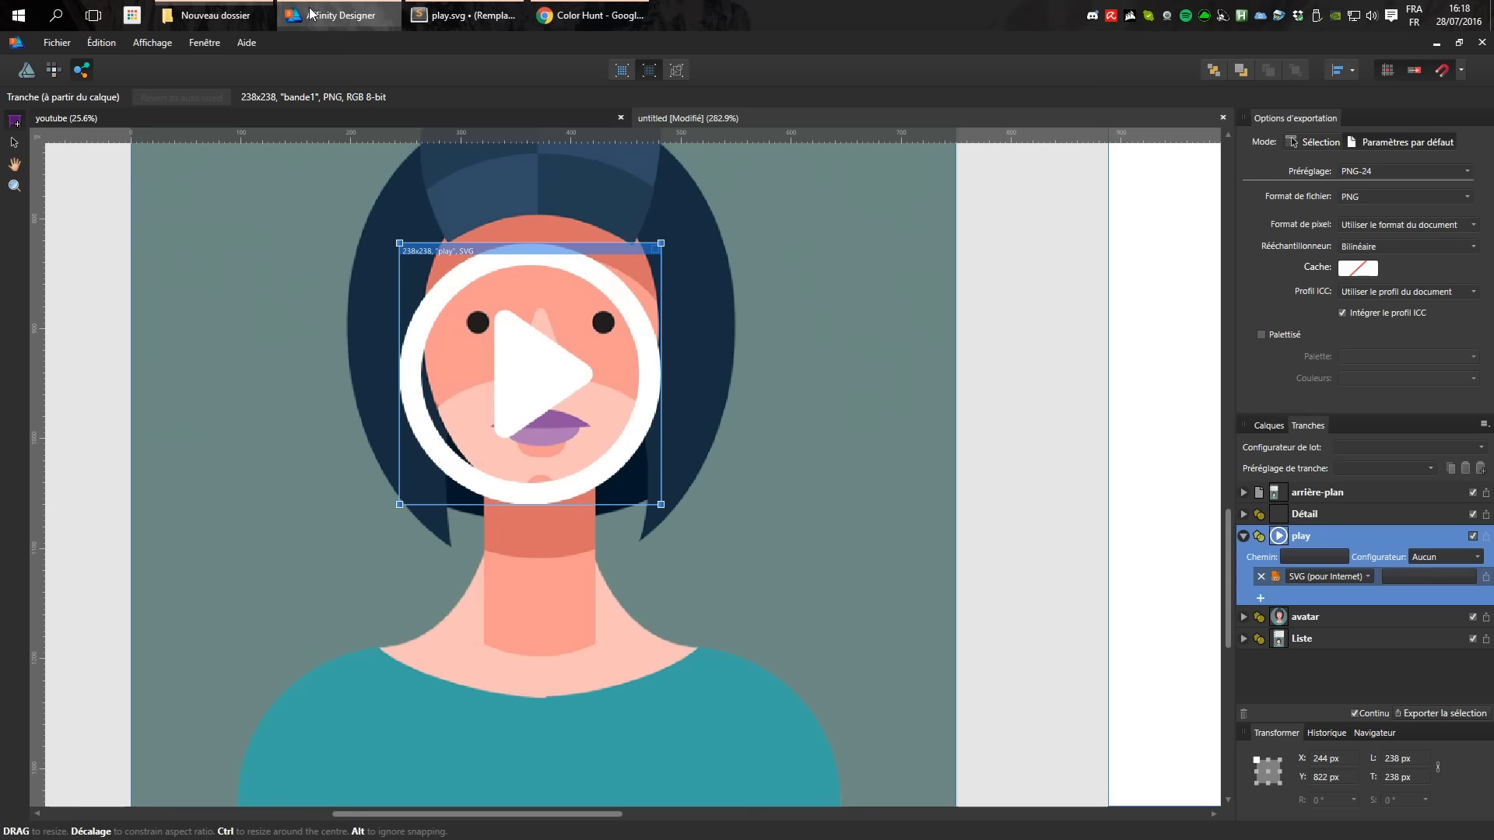
key(z)
alt+click(821, 309)
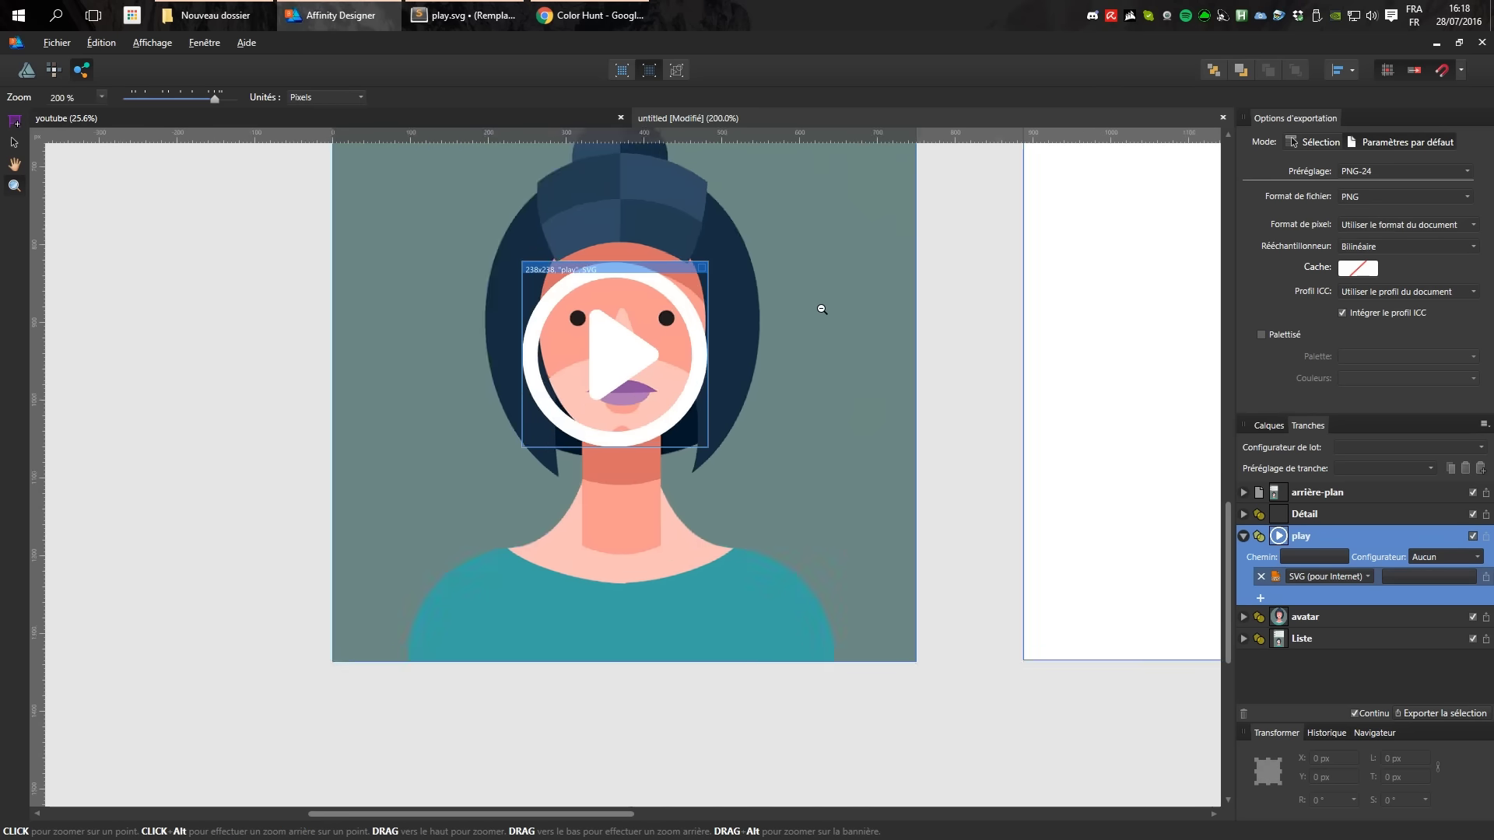
scroll(822, 308, up, 2)
scroll(684, 477, right, 3)
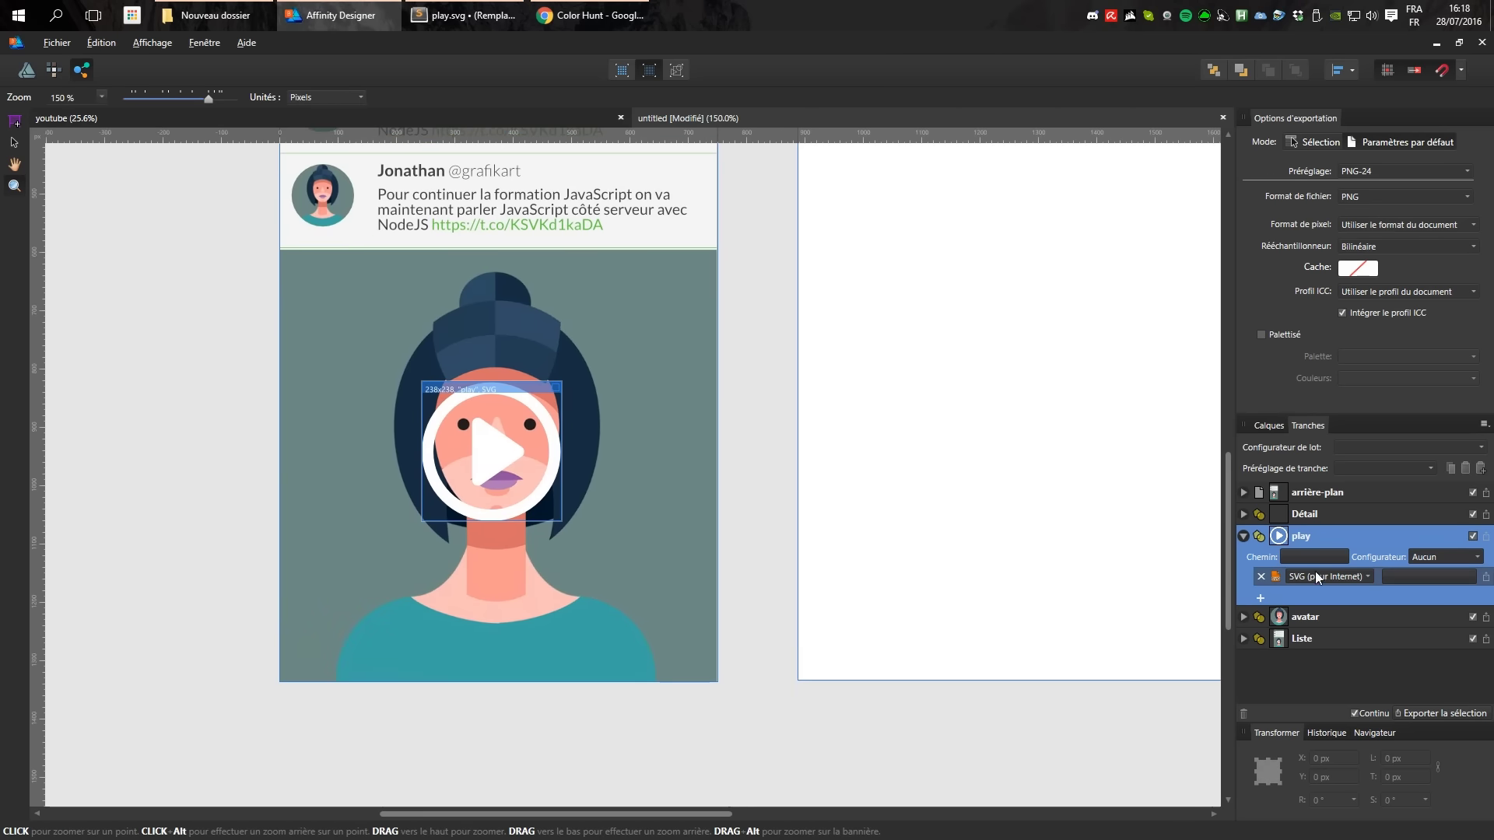
click(1261, 597)
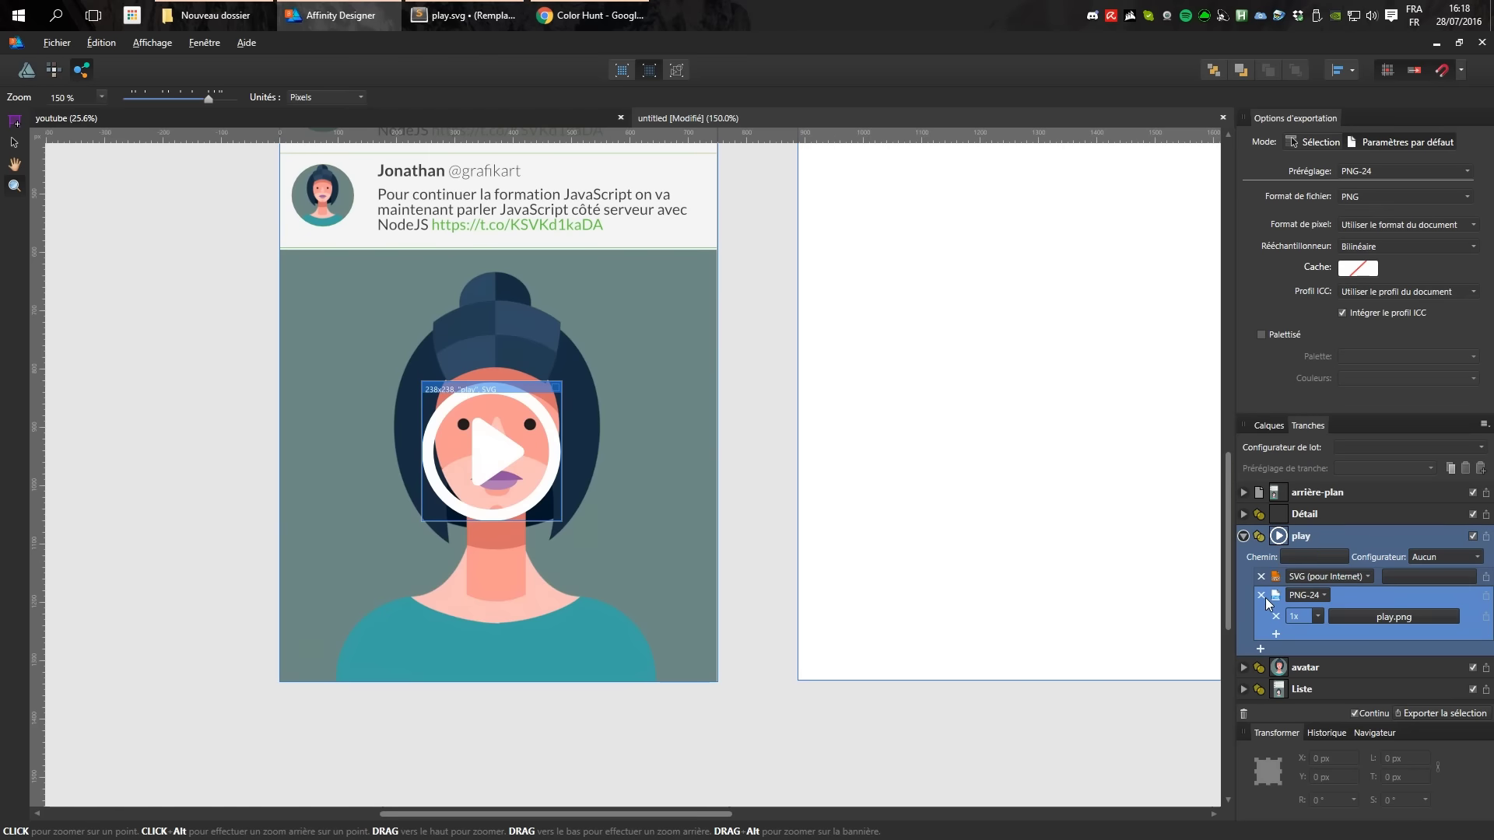
click(1417, 557)
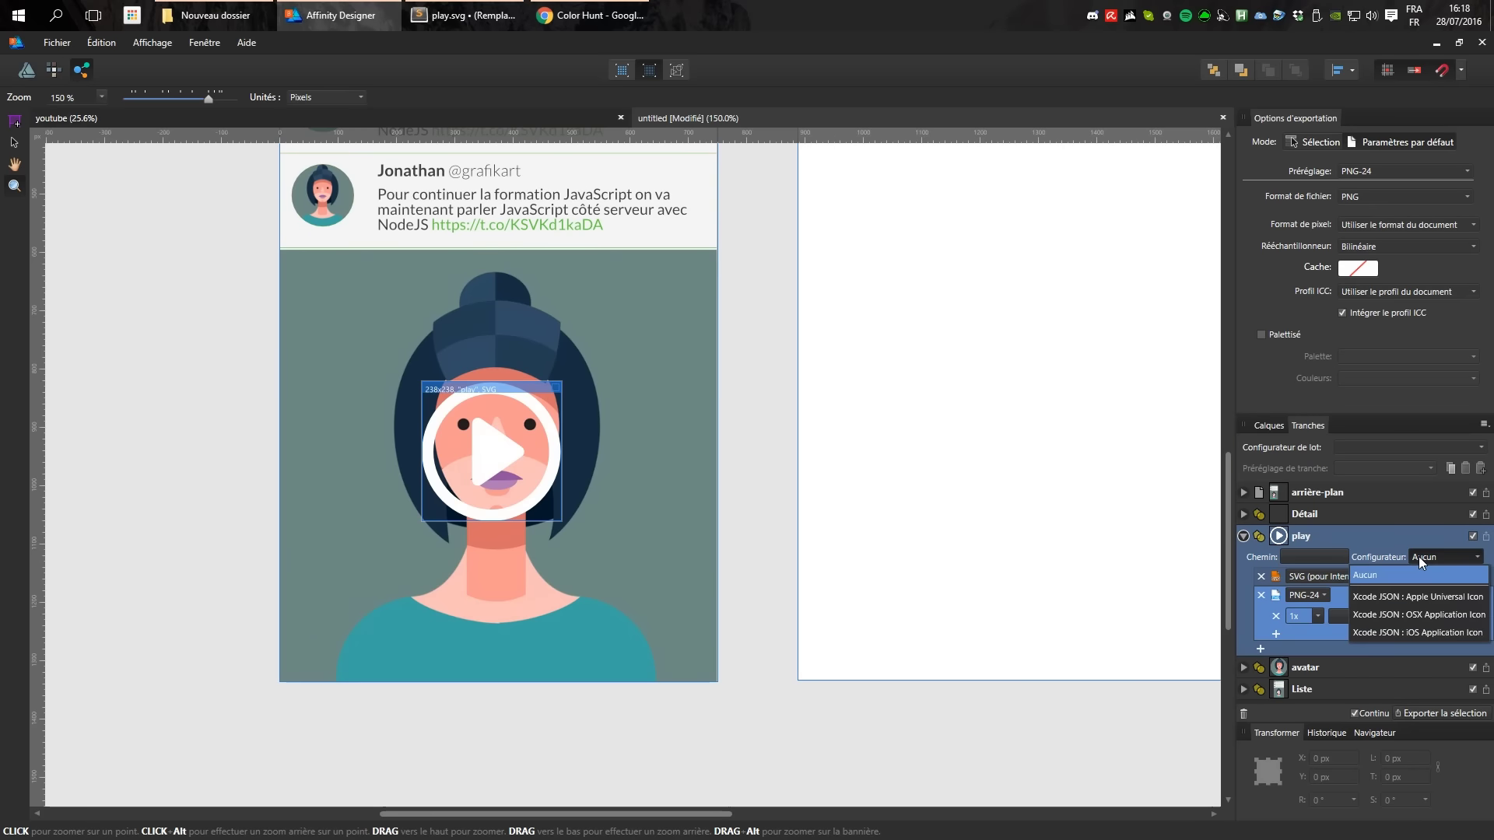
click(1388, 597)
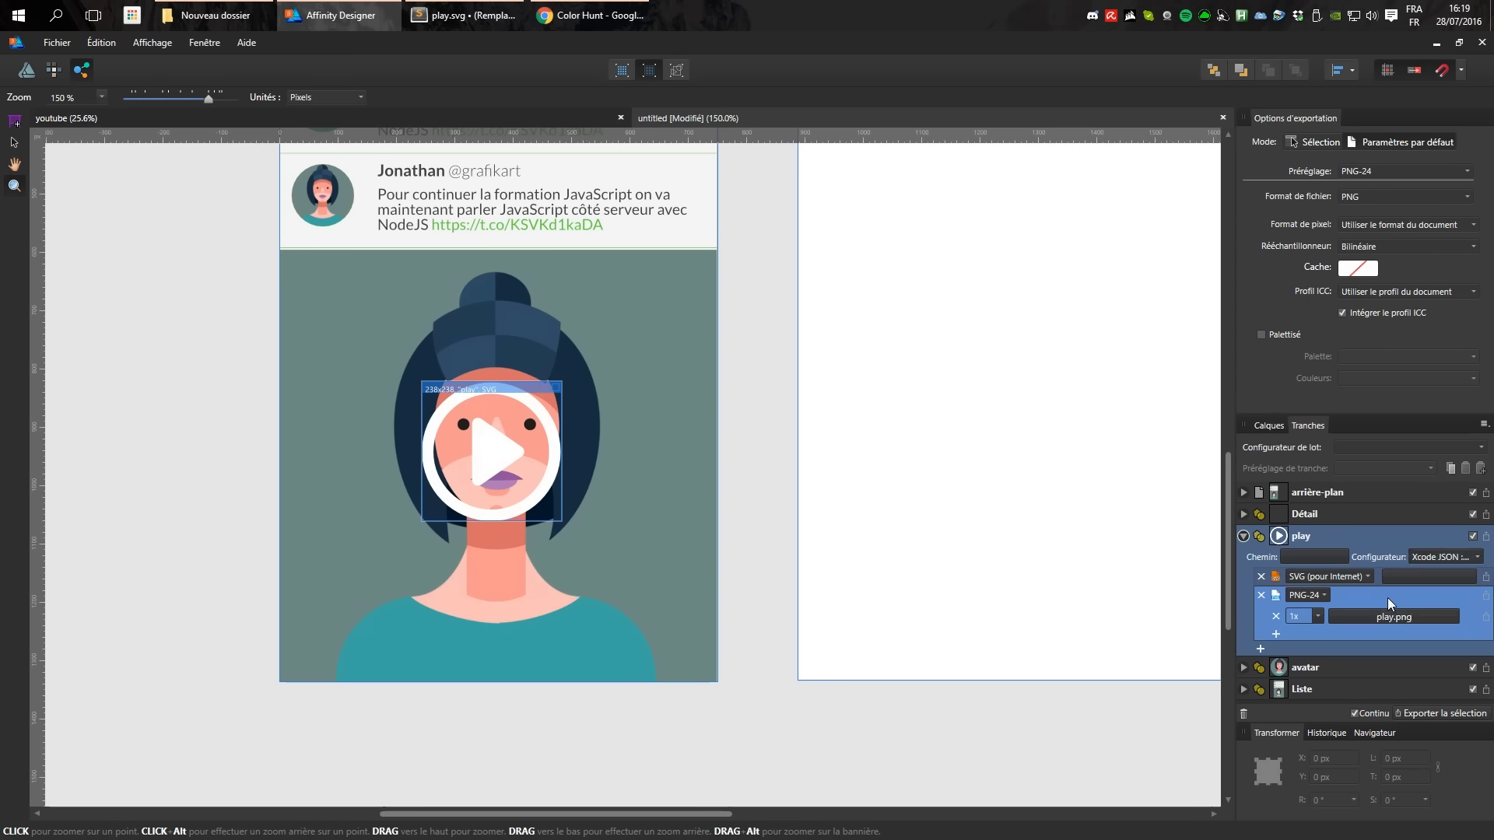
Review the play slice's path components and format list, leaving its SVG export unchanged.
click(1320, 555)
click(1217, 543)
click(1350, 576)
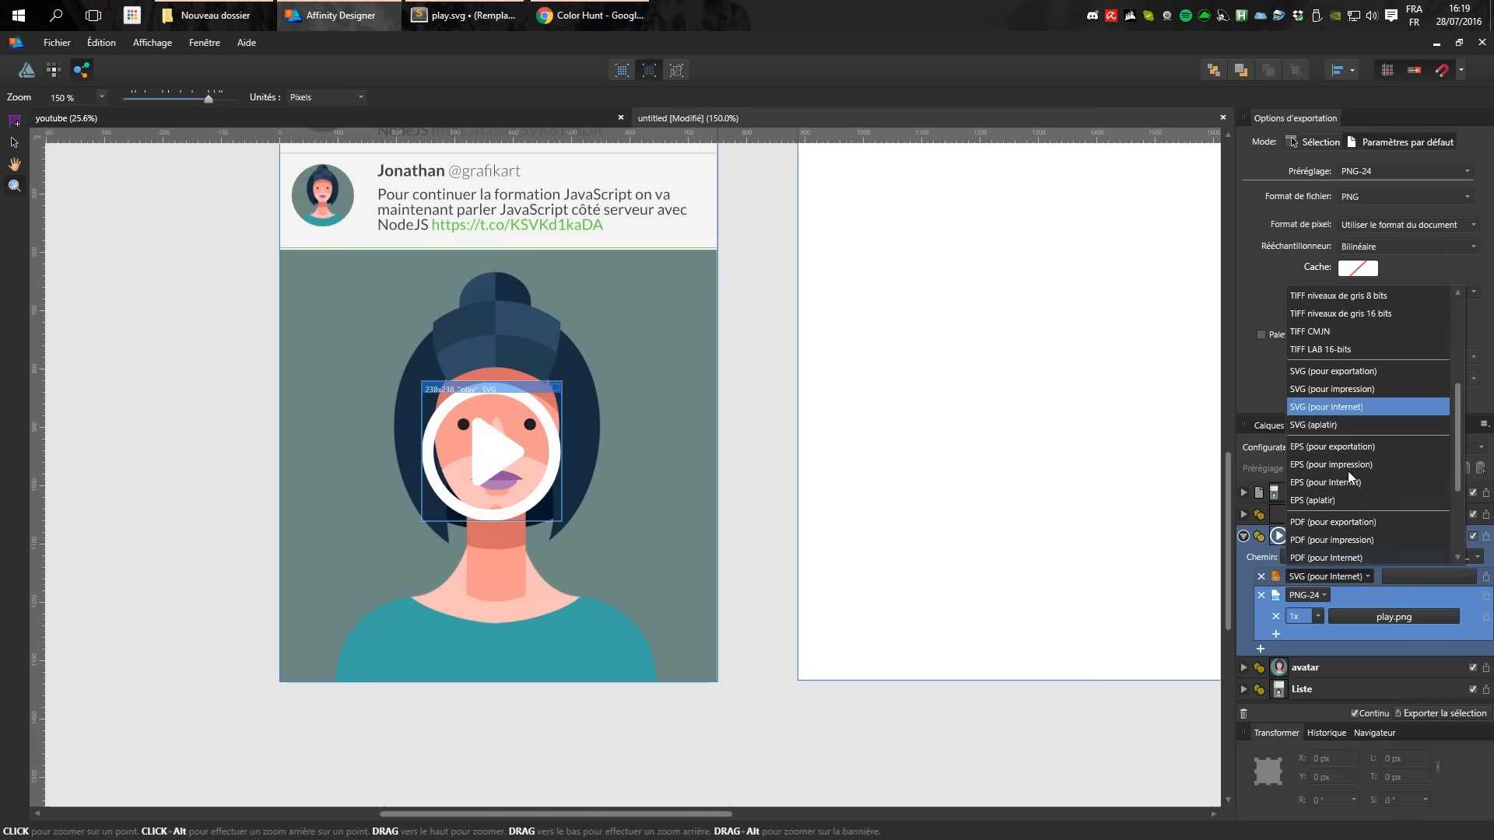
scroll(1329, 420, up, 2)
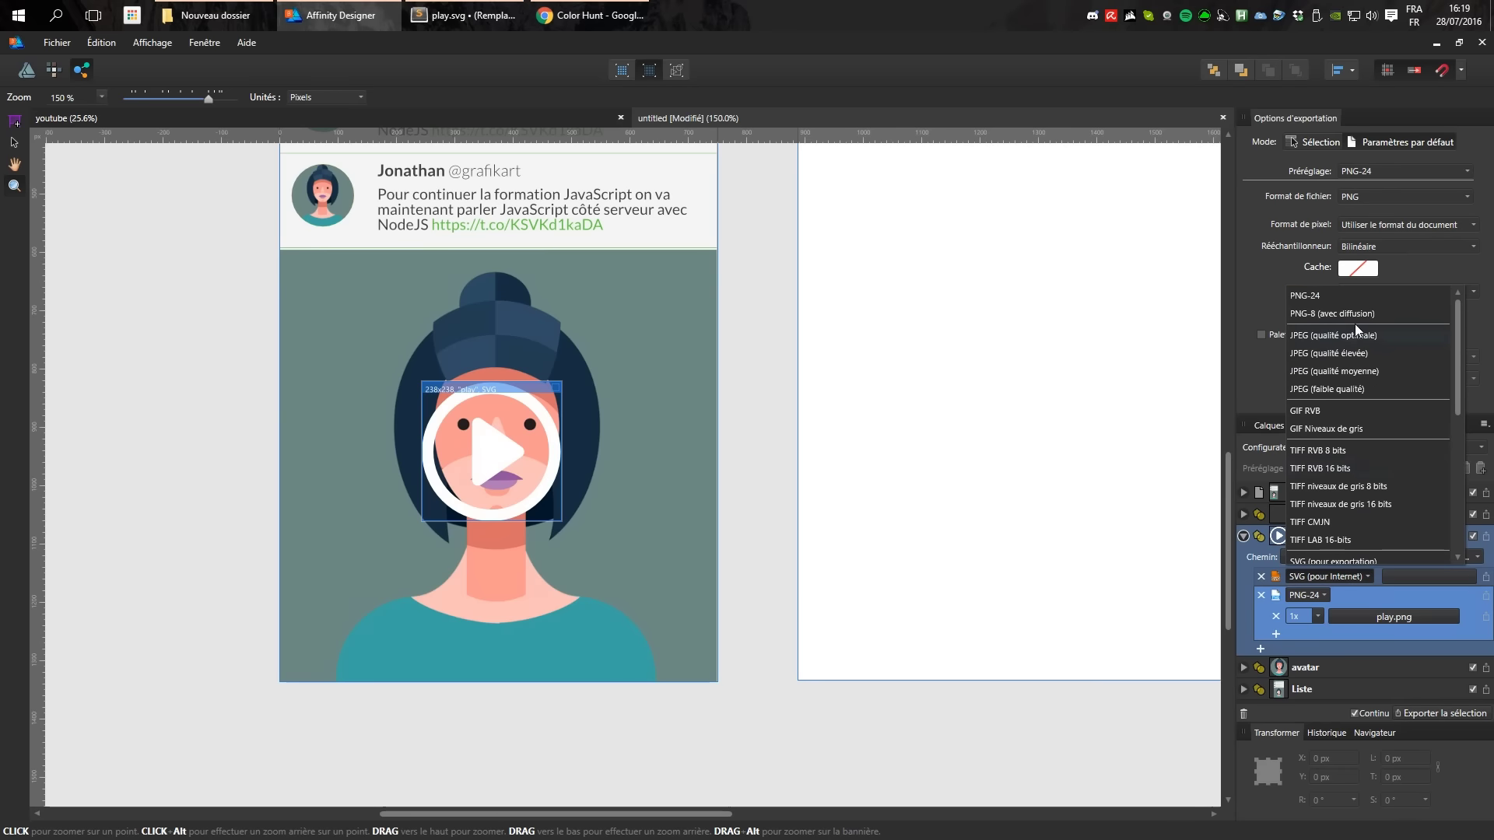
scroll(1342, 406, down, 3)
scroll(1352, 406, down, 3)
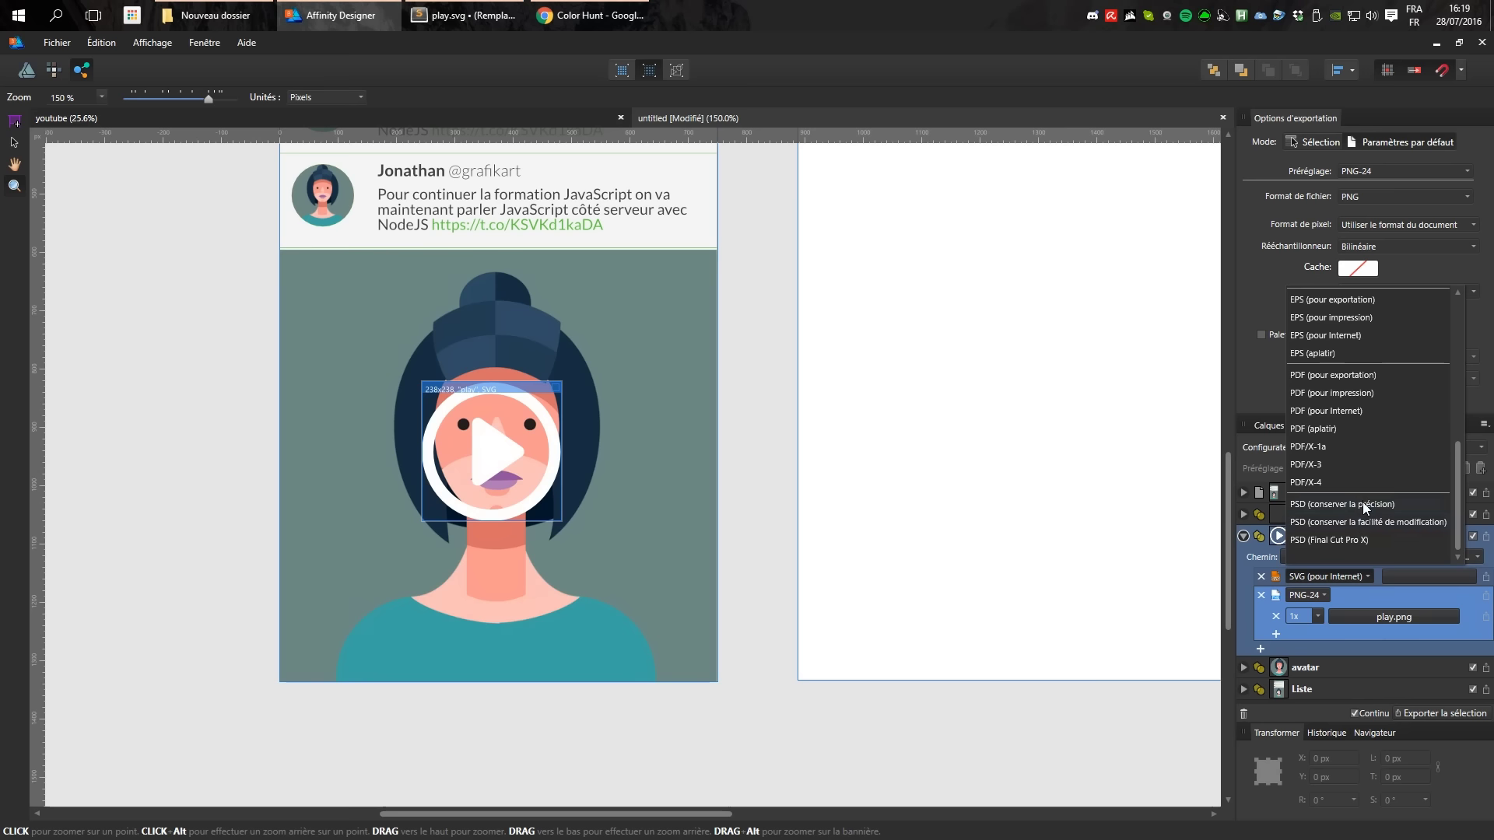
scroll(1354, 501, up, 2)
scroll(1353, 501, up, 2)
scroll(1345, 474, up, 2)
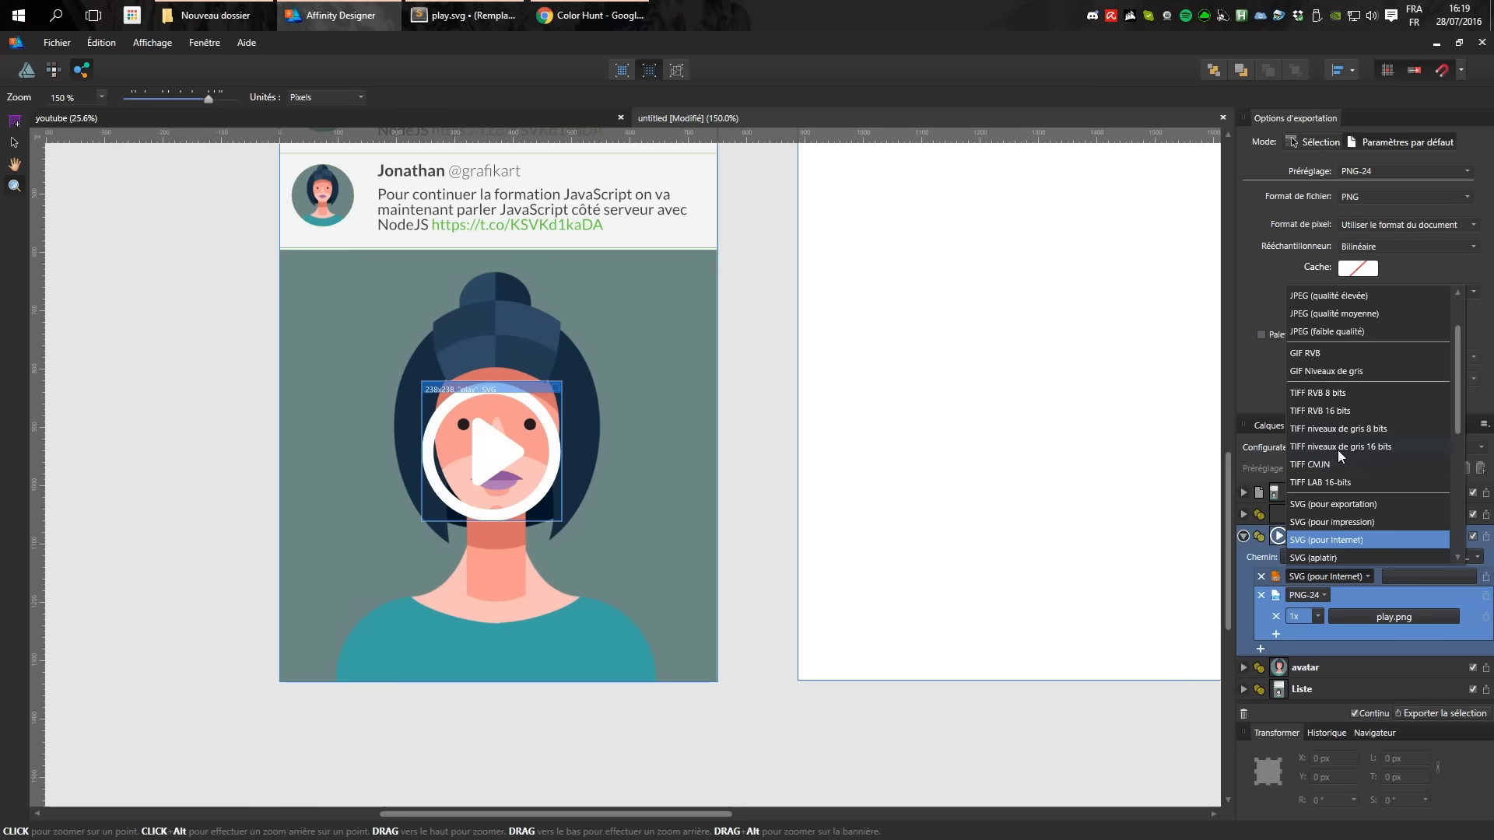
click(1025, 418)
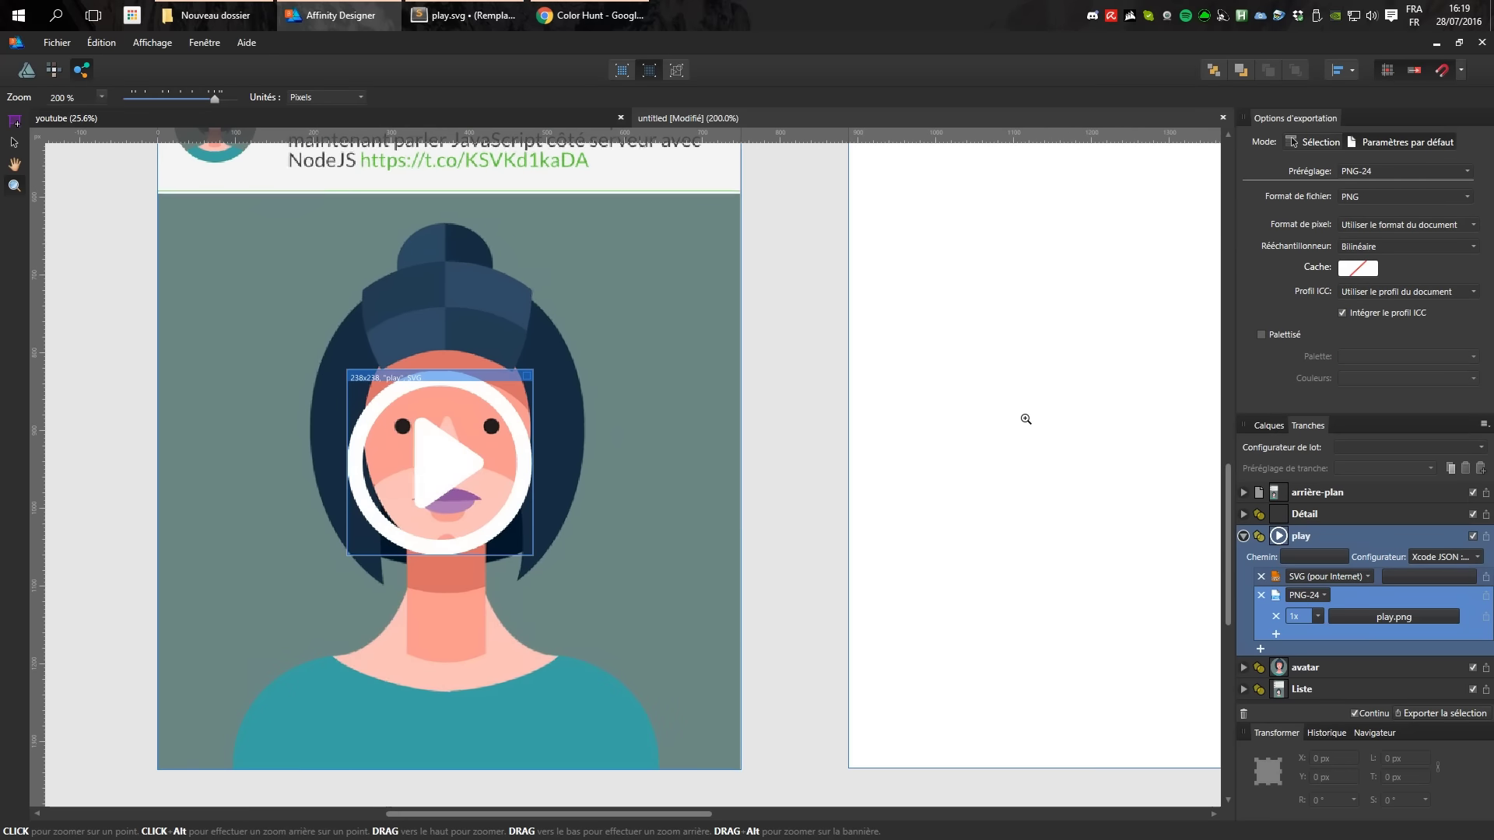
Select the Détail slice and artboard, then zoom to 100% to show both Liste and Détail.
key(k)
click(874, 435)
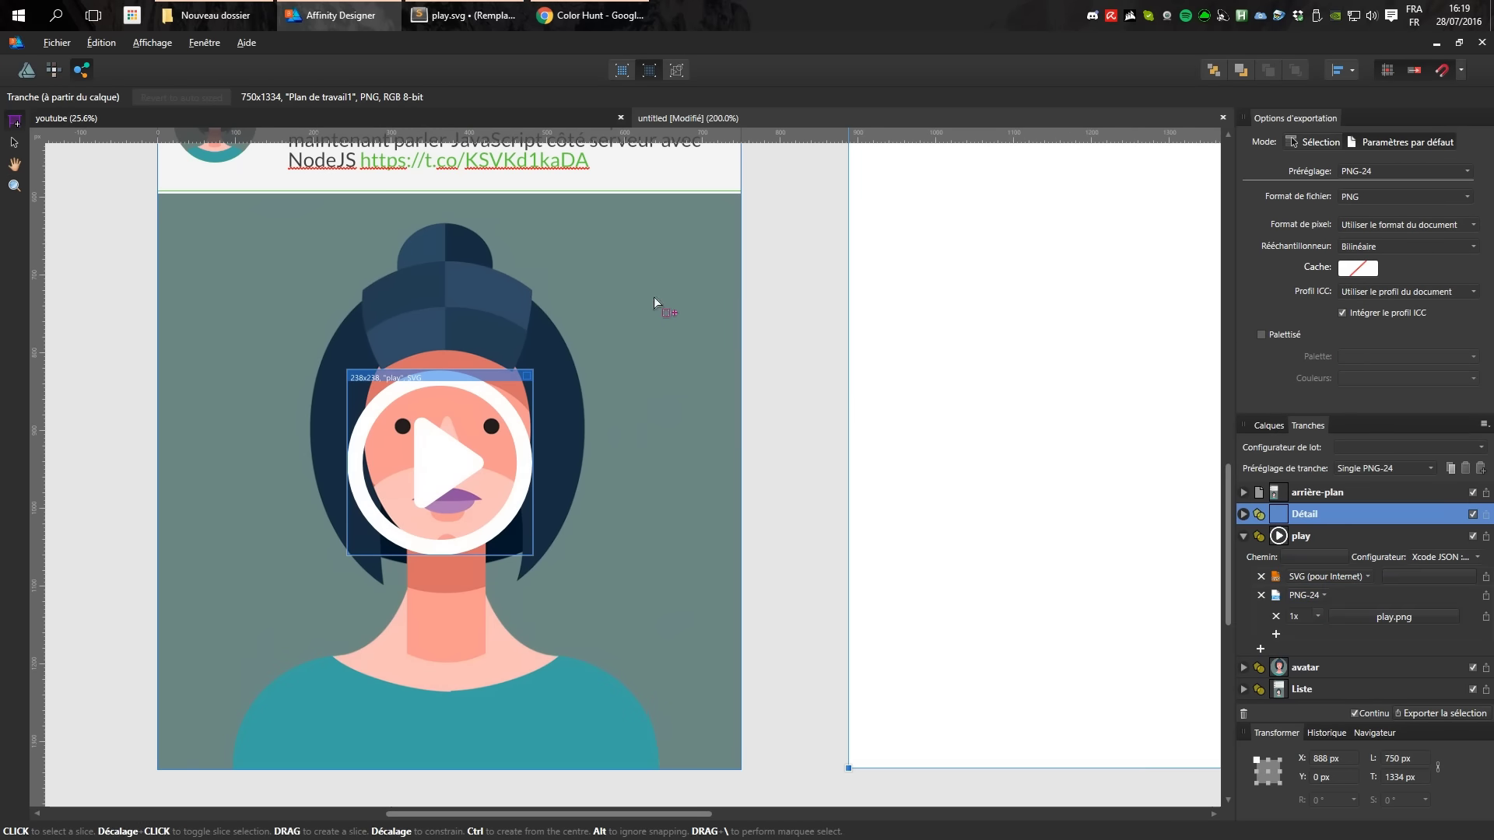
click(14, 143)
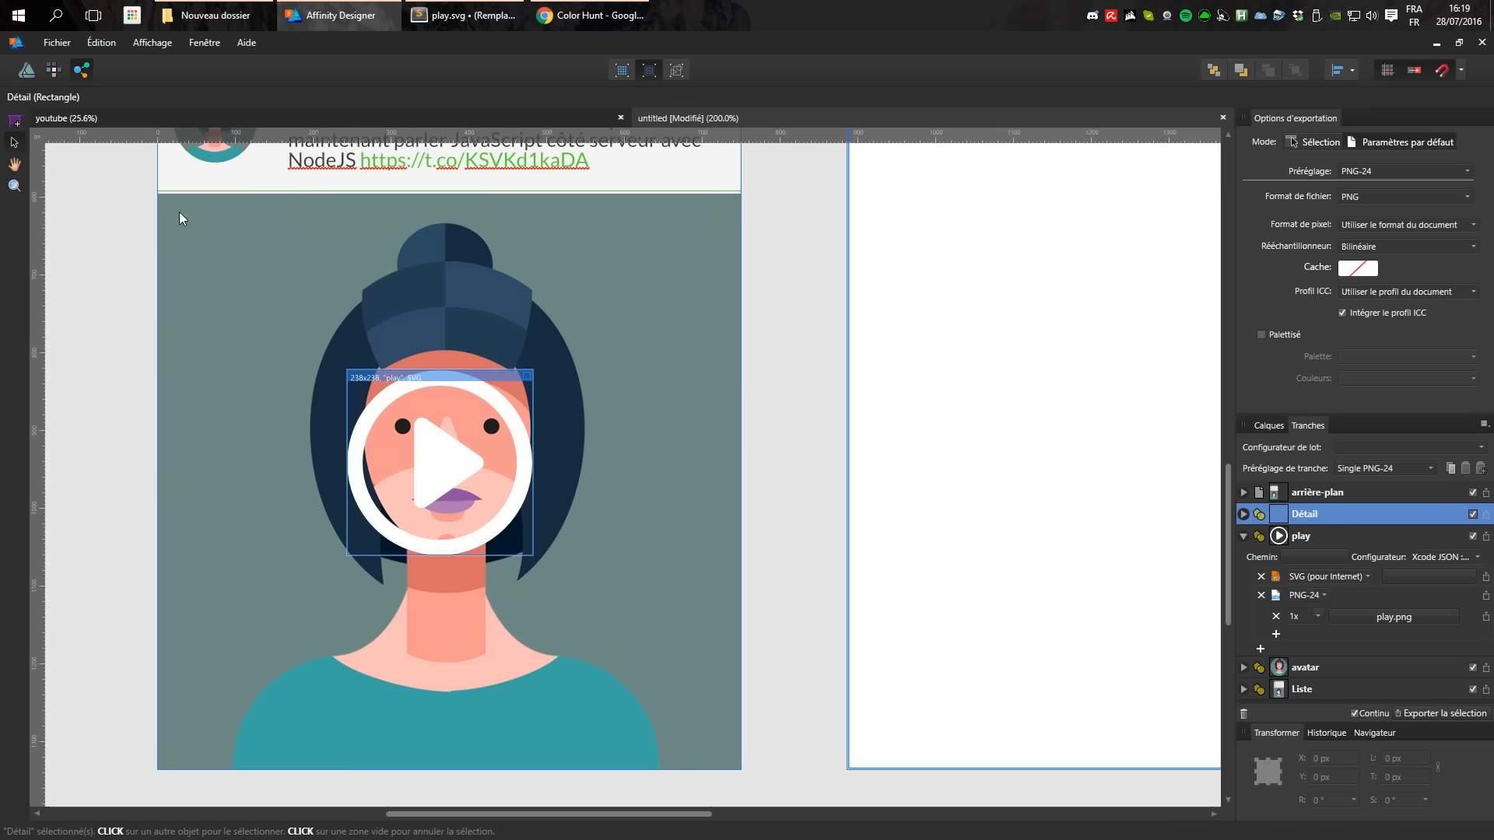
key(z)
scroll(607, 401, down, 3)
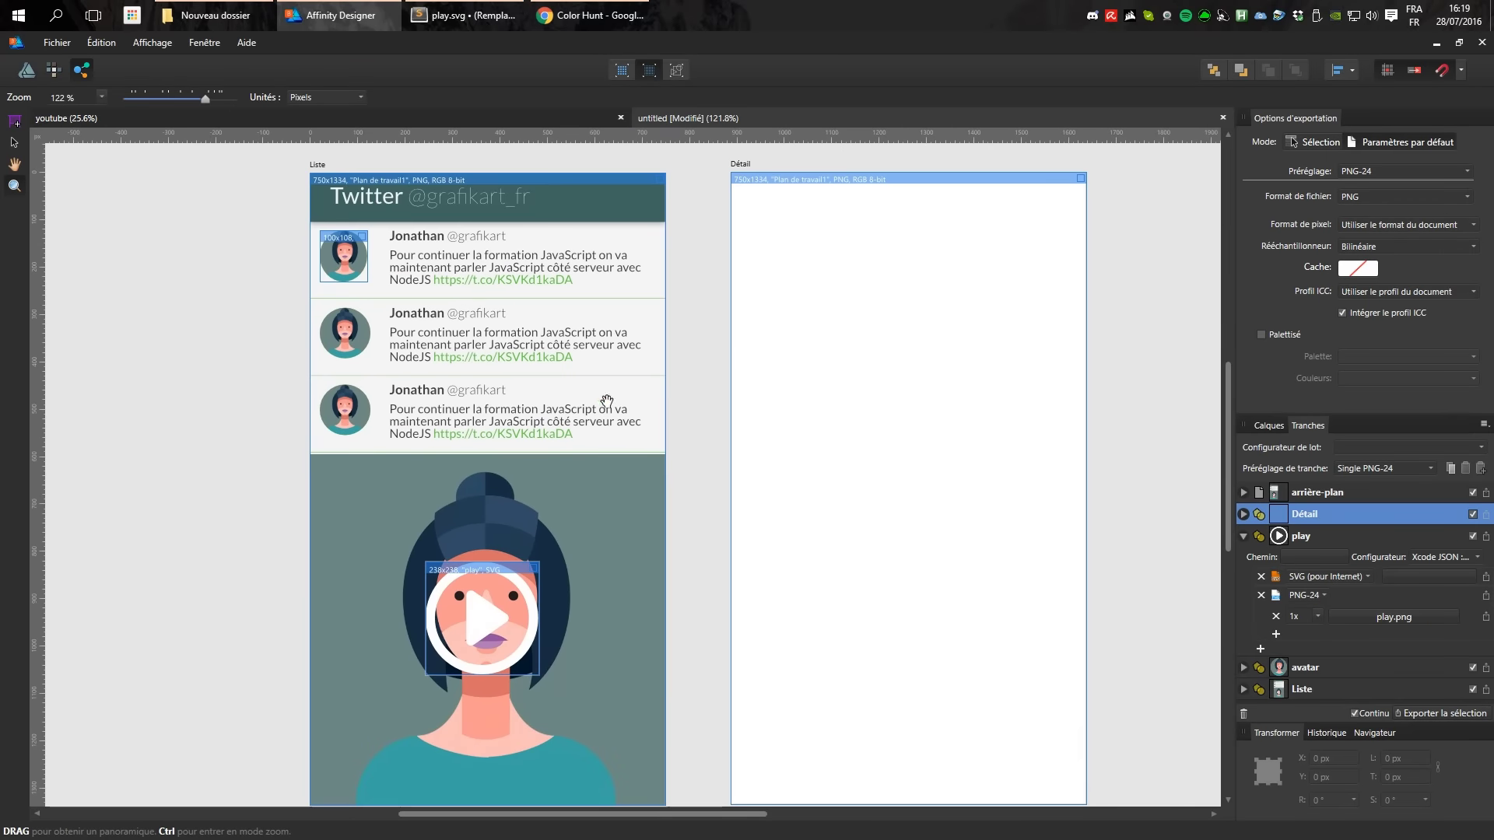
key(ctrl+1)
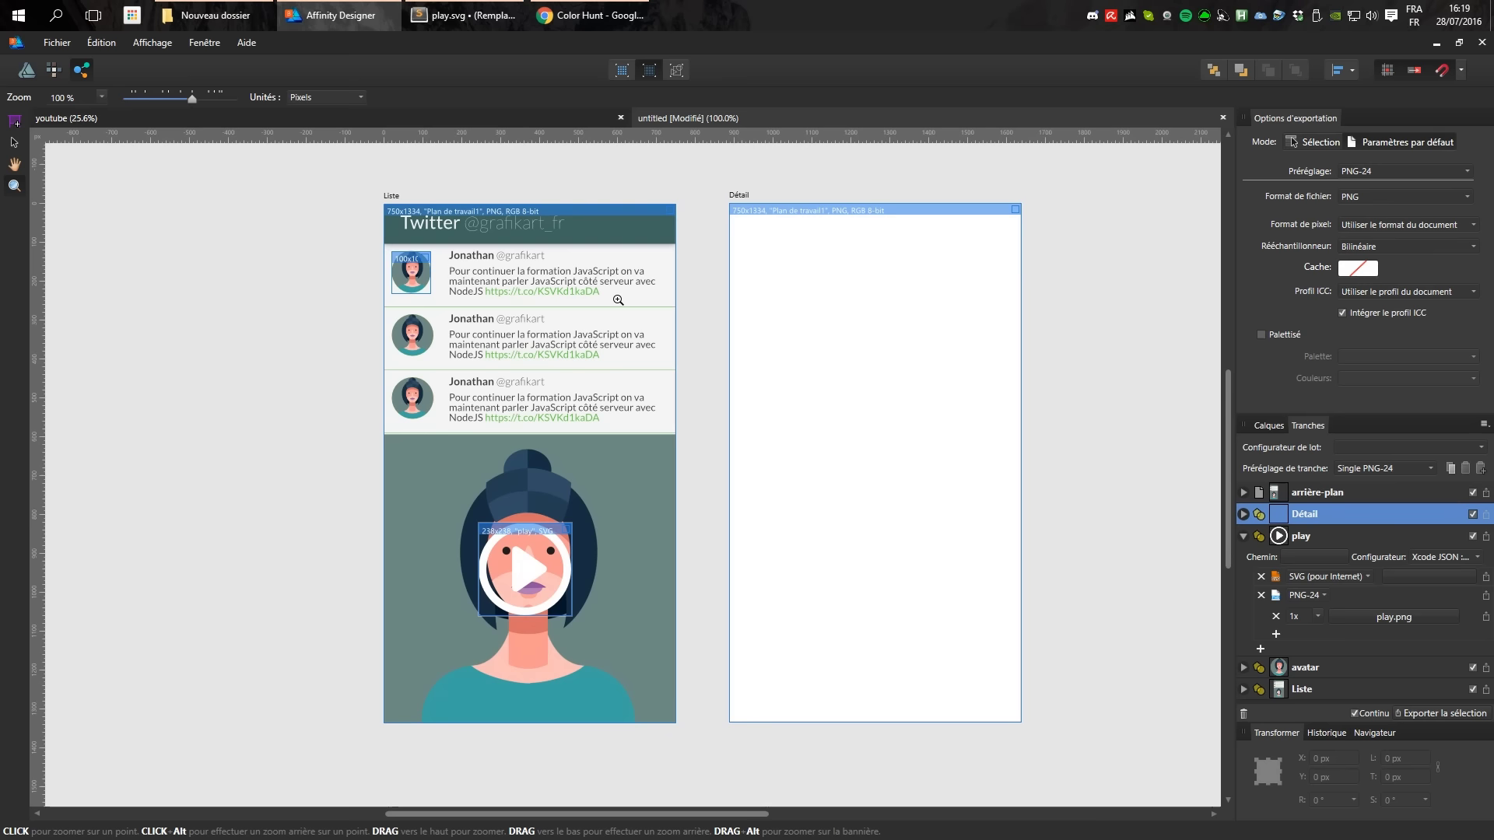
Return to the Draw persona, deselect the Détail artboard, and switch to the youtube thumbnails document.
click(27, 70)
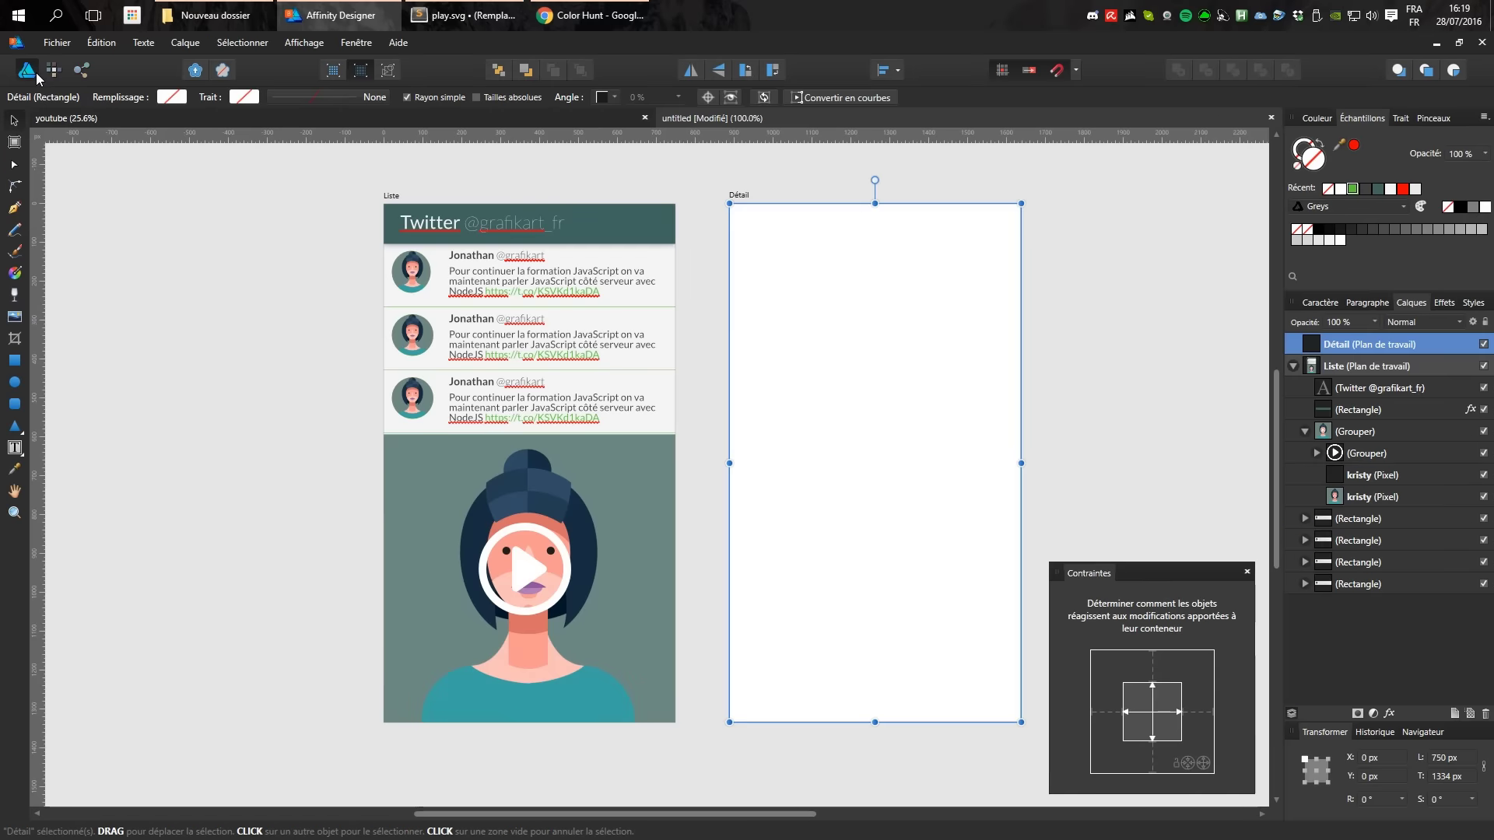
click(688, 290)
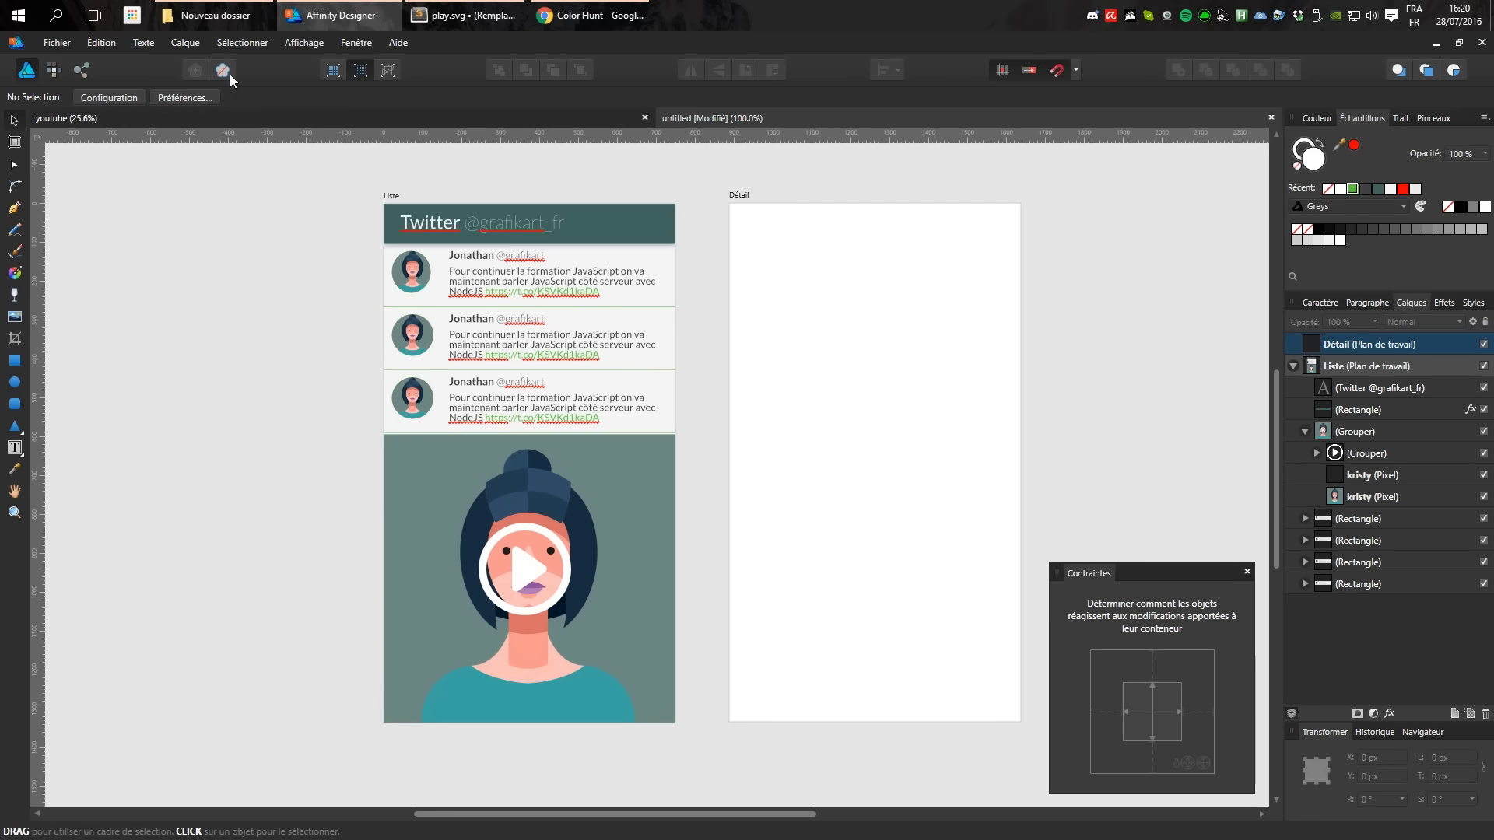
click(1314, 119)
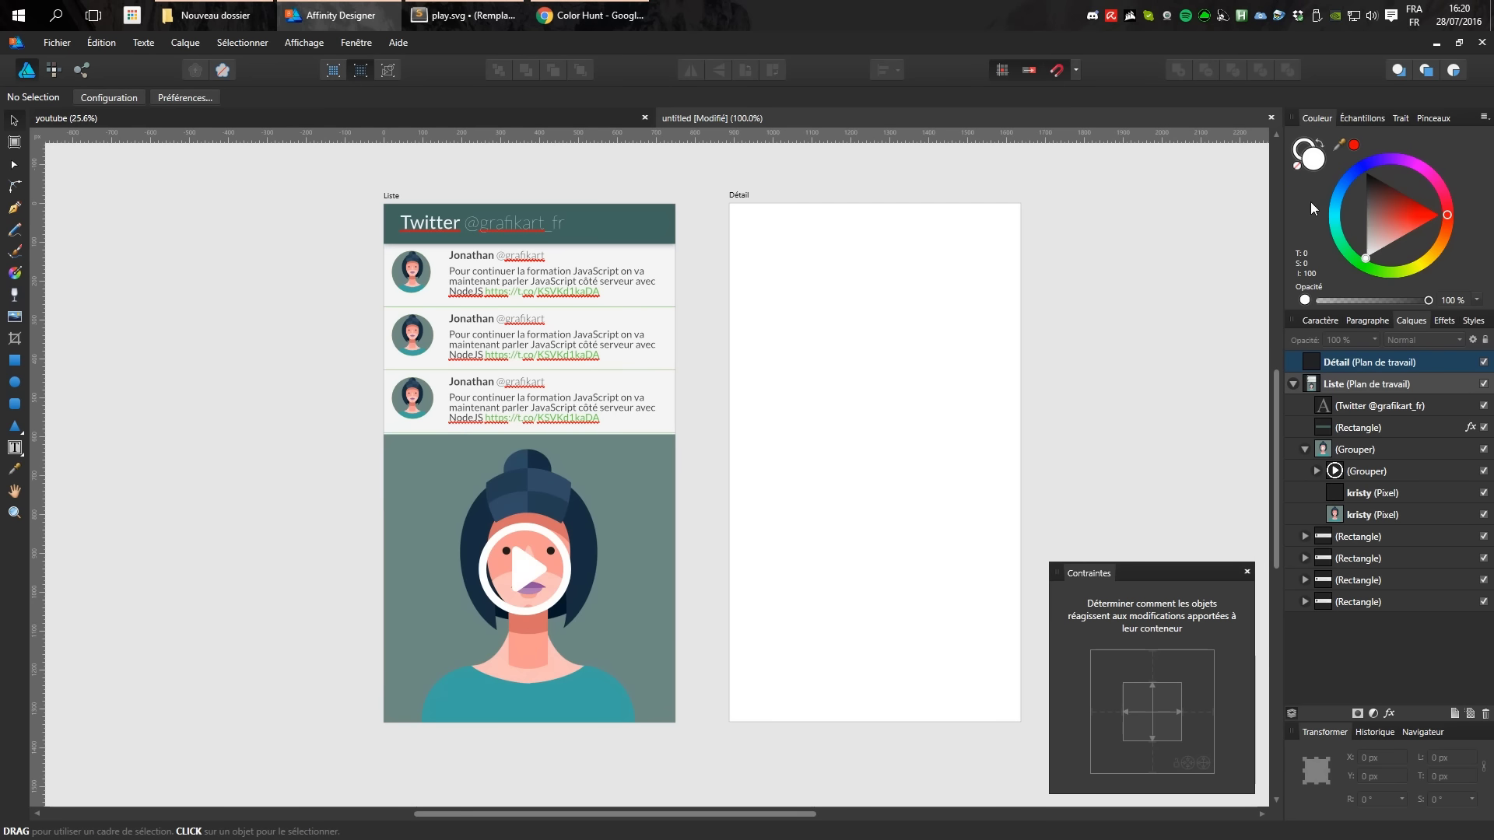
click(1358, 117)
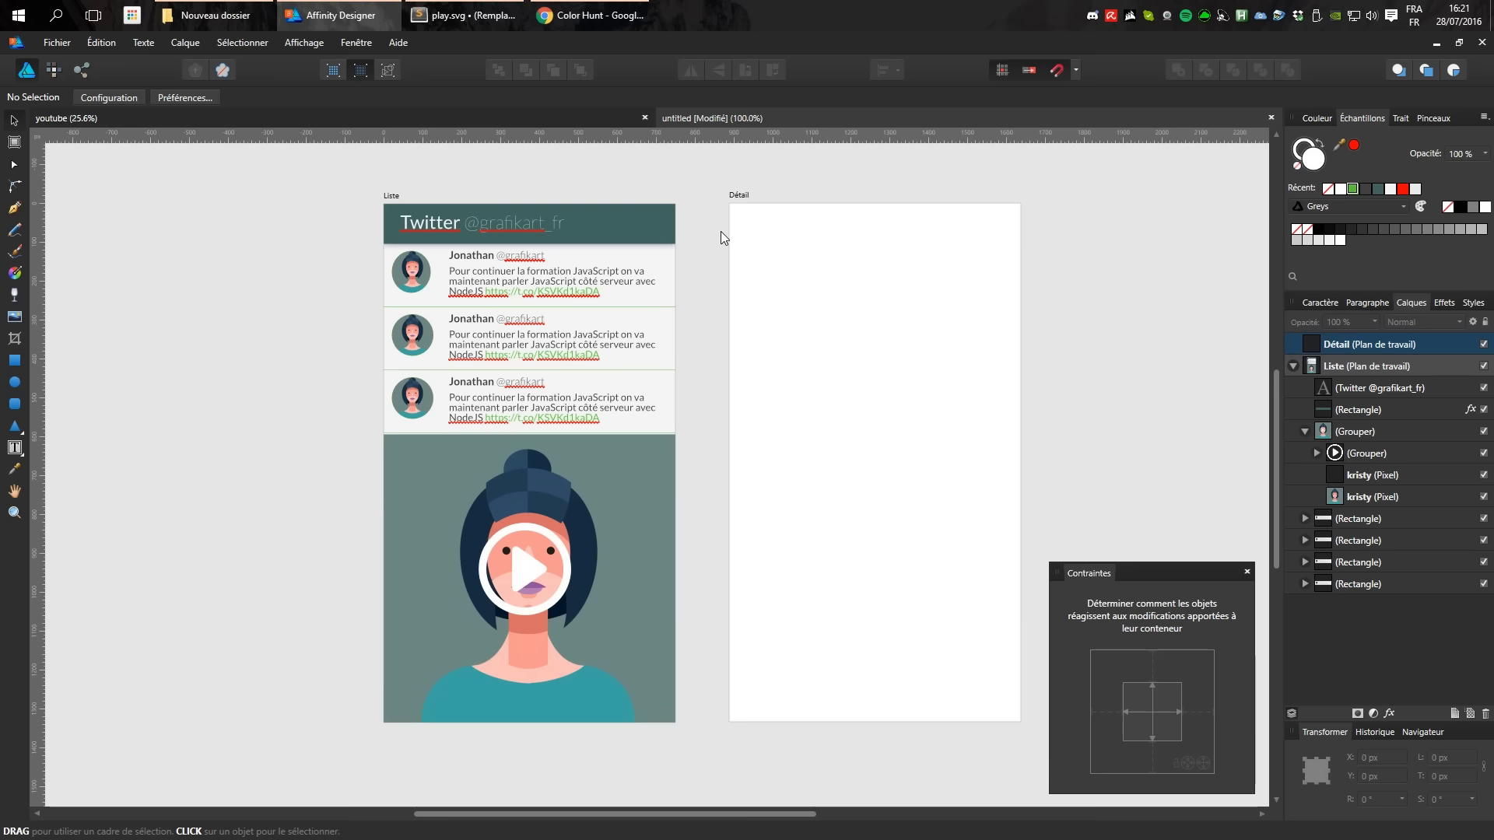
click(581, 121)
Deselect the NodeJs artboard and pan around the youtube document's seven course thumbnails.
click(1071, 291)
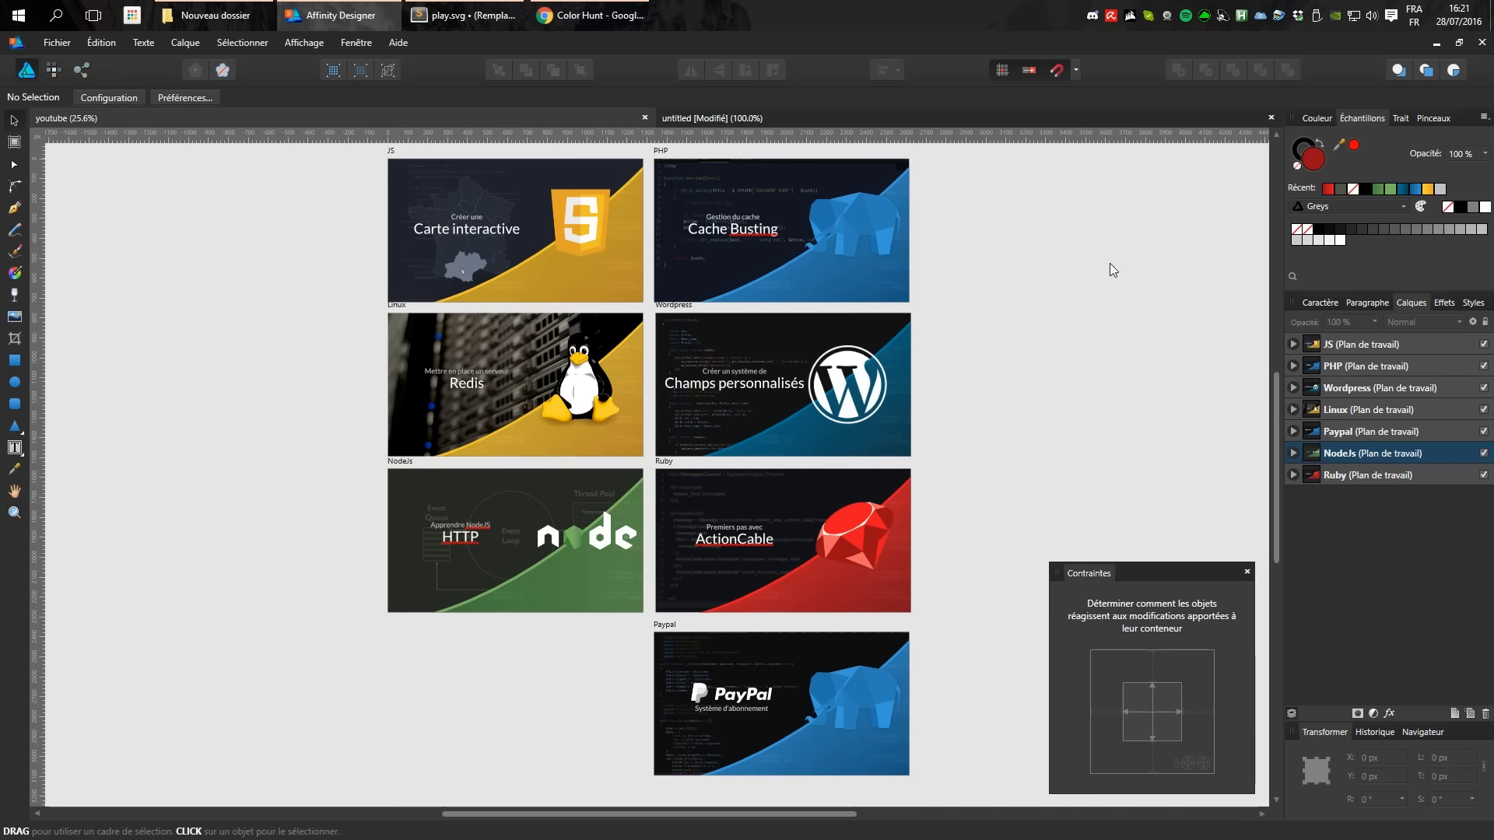
scroll(993, 337, right, 1)
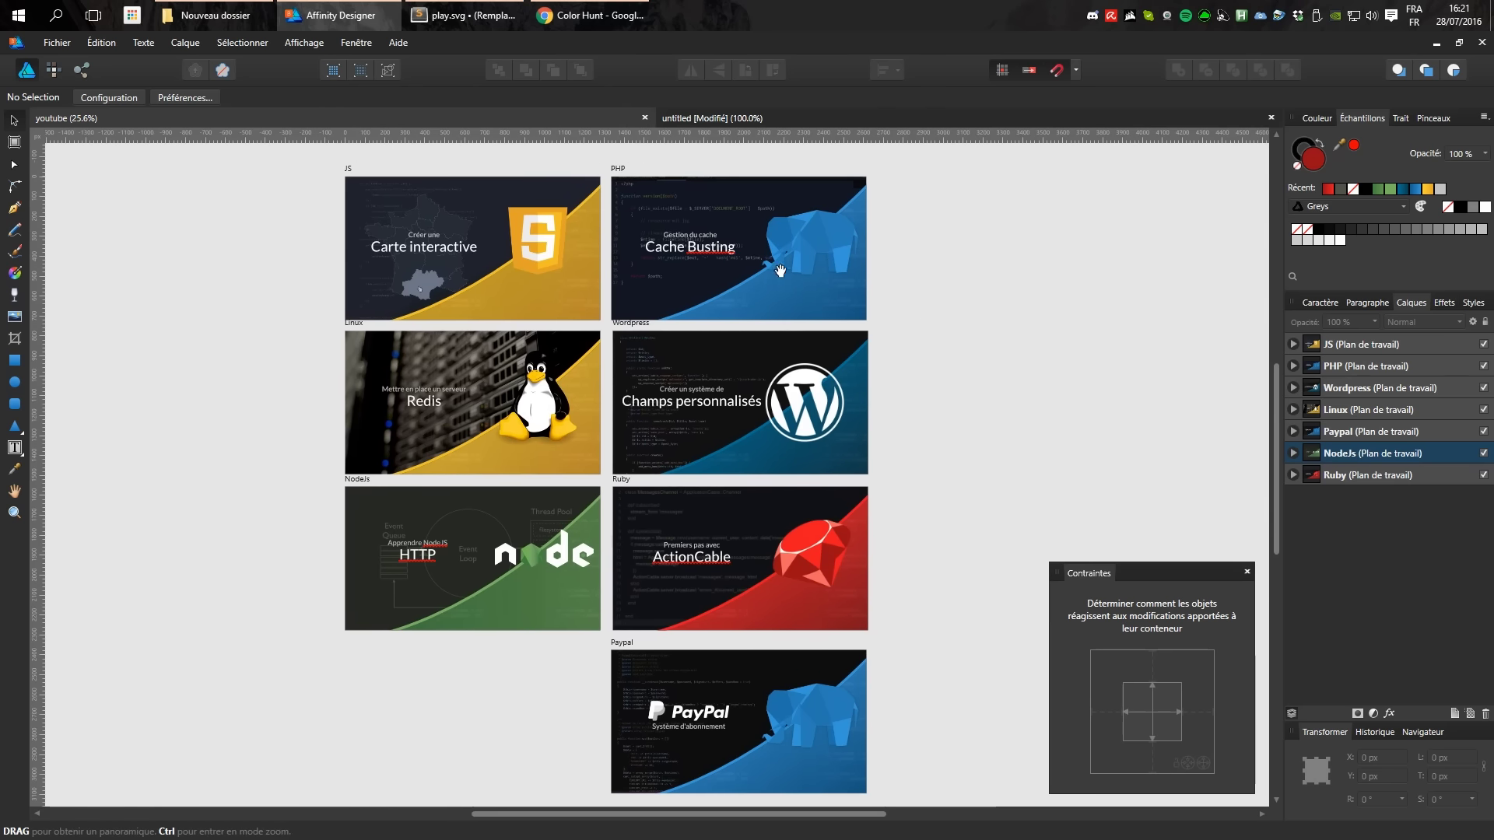
scroll(886, 521, down, 2)
scroll(887, 521, up, 2)
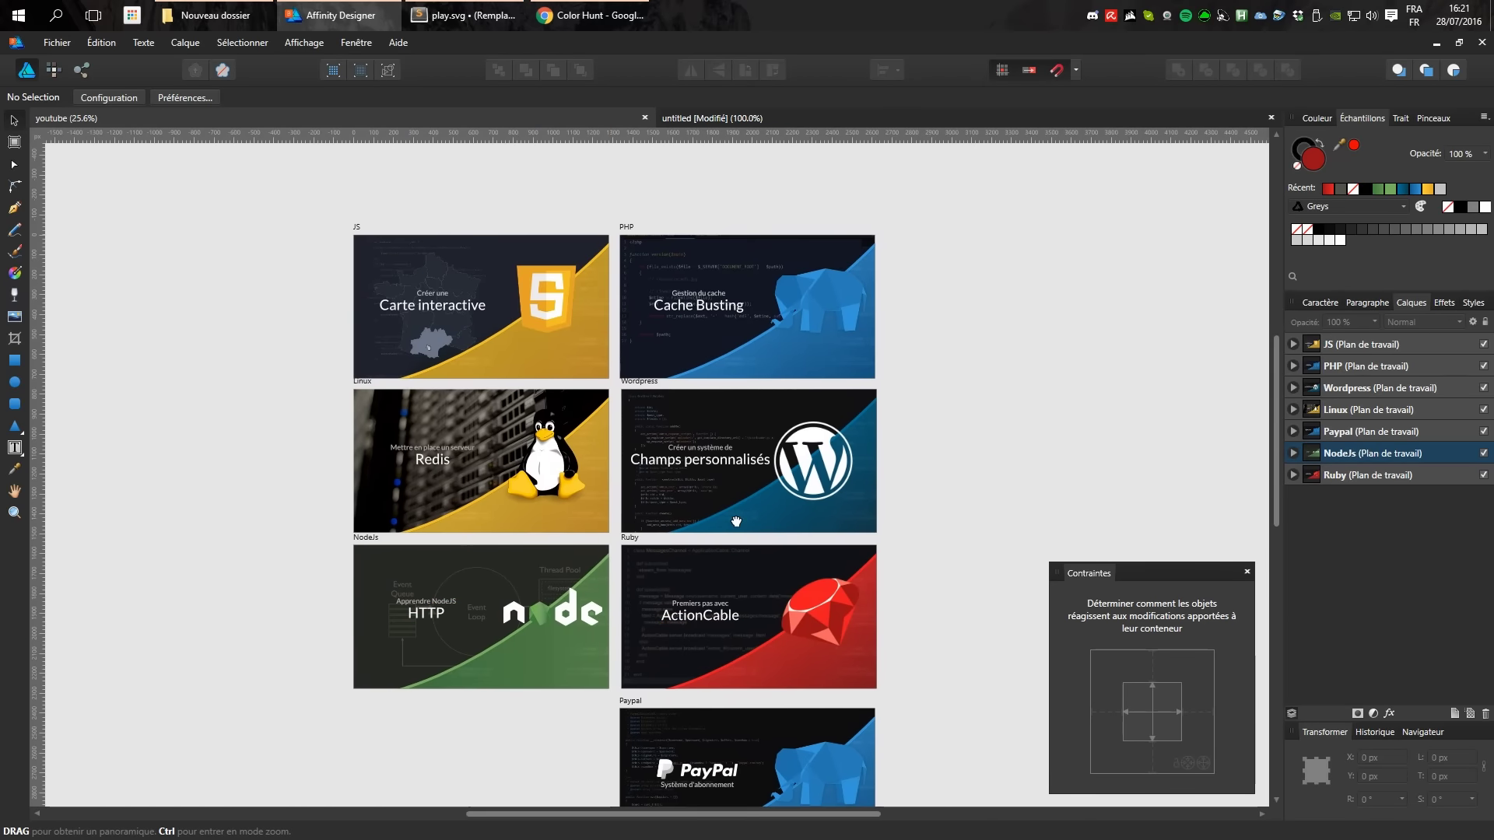
scroll(887, 521, left, 1)
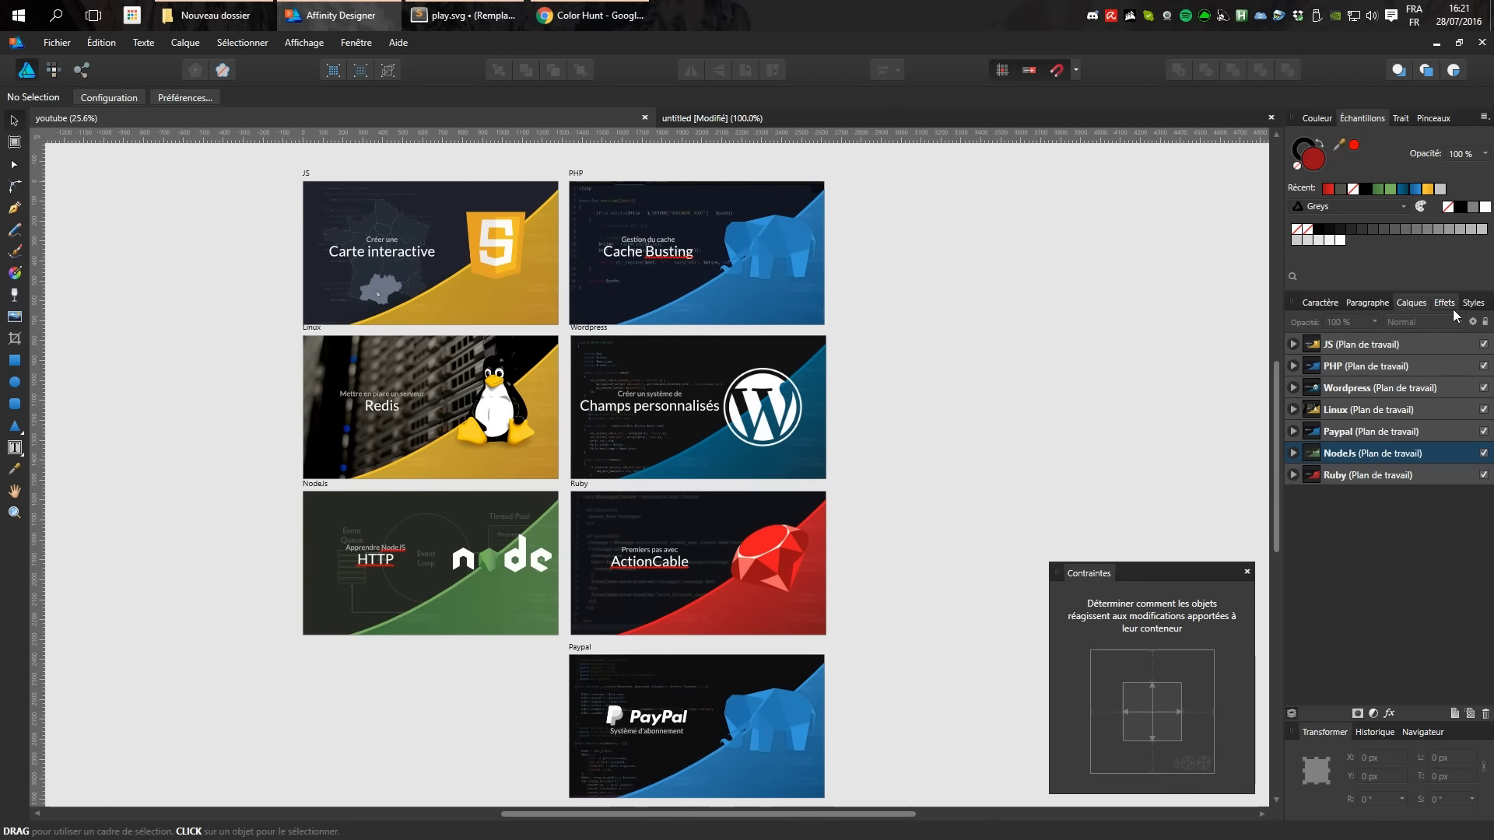
click(81, 70)
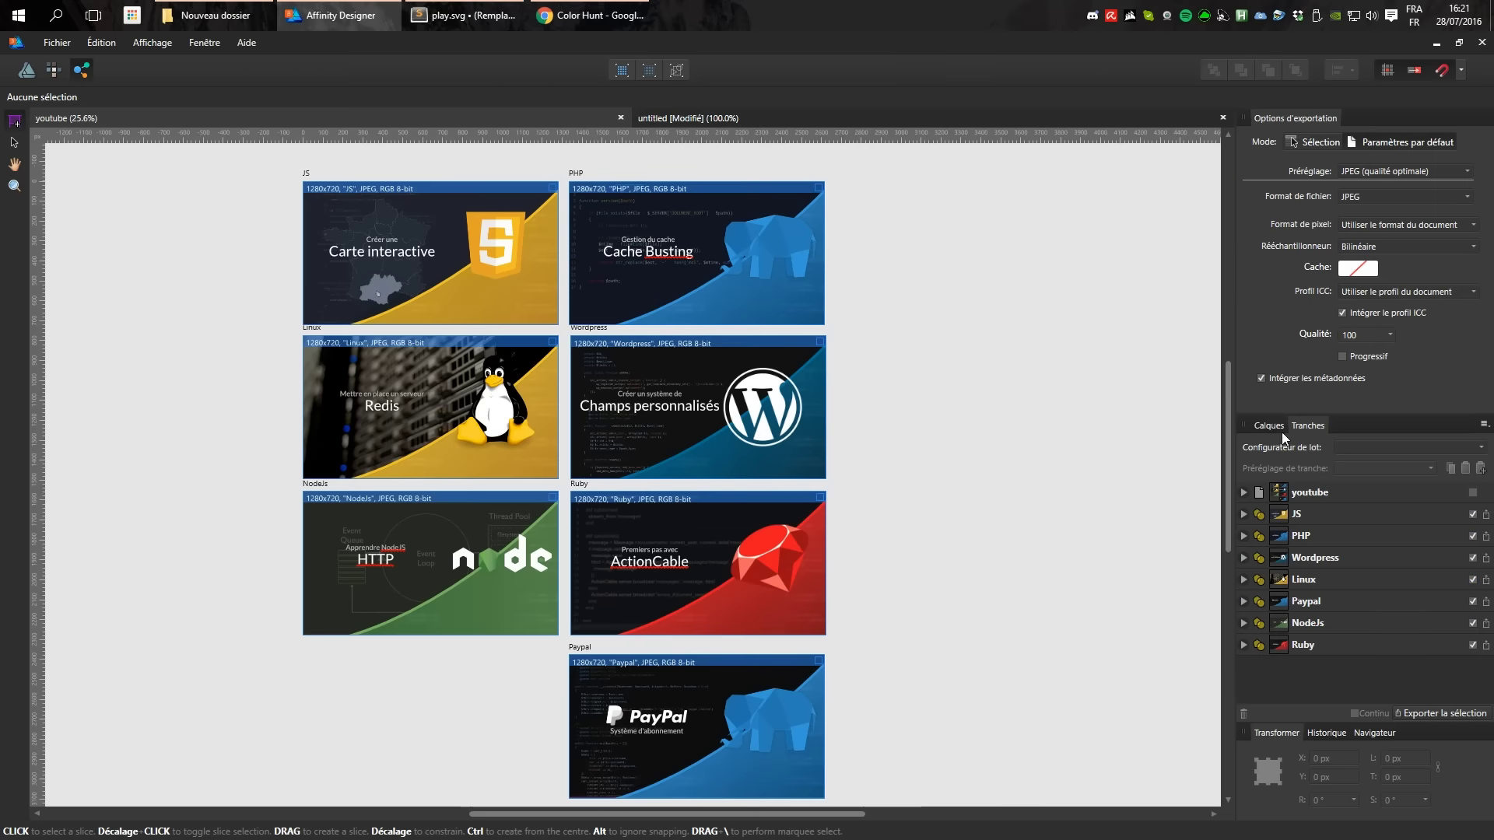
click(1318, 536)
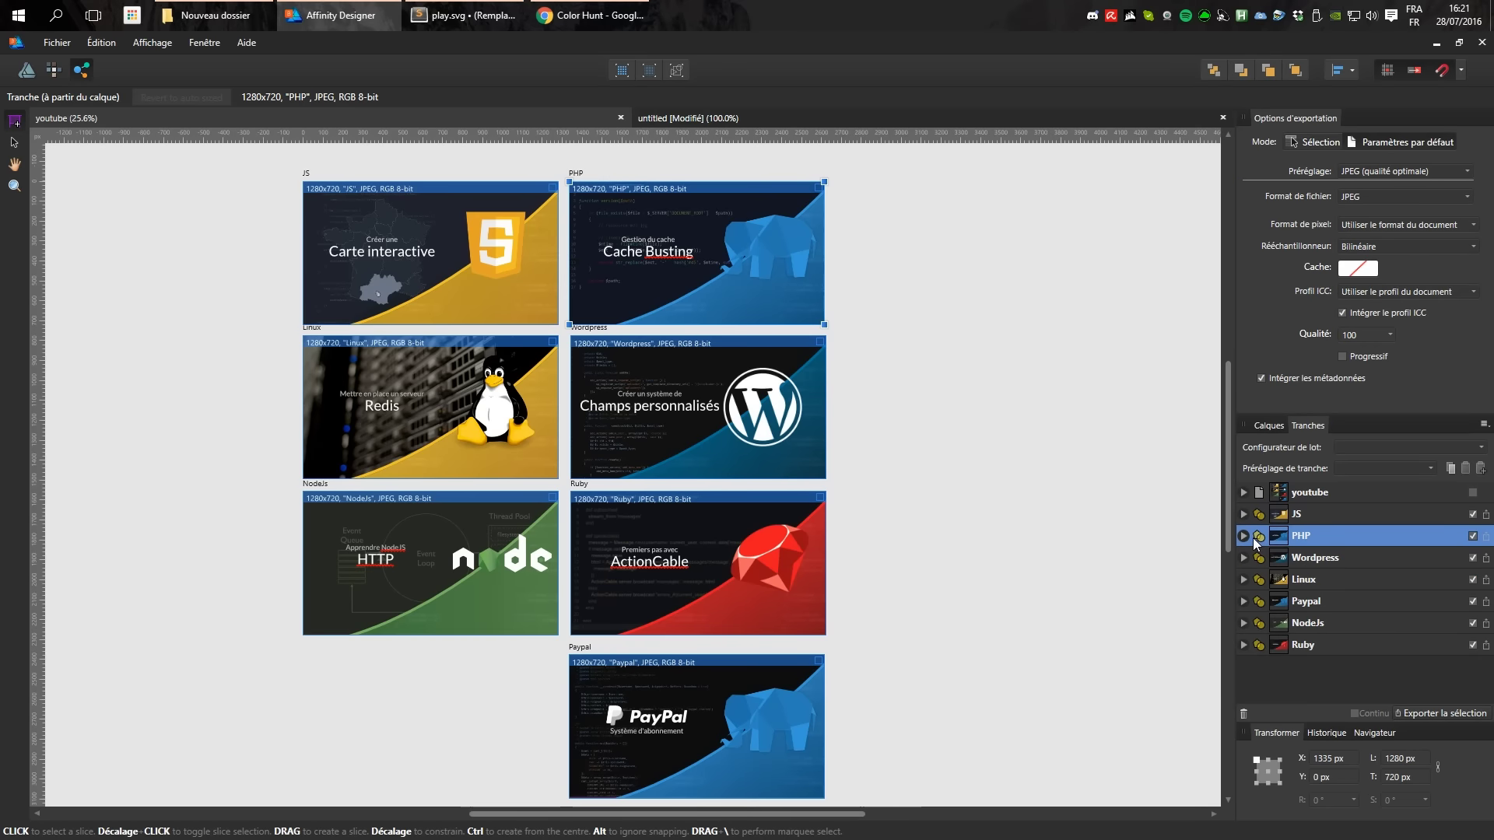
click(1244, 536)
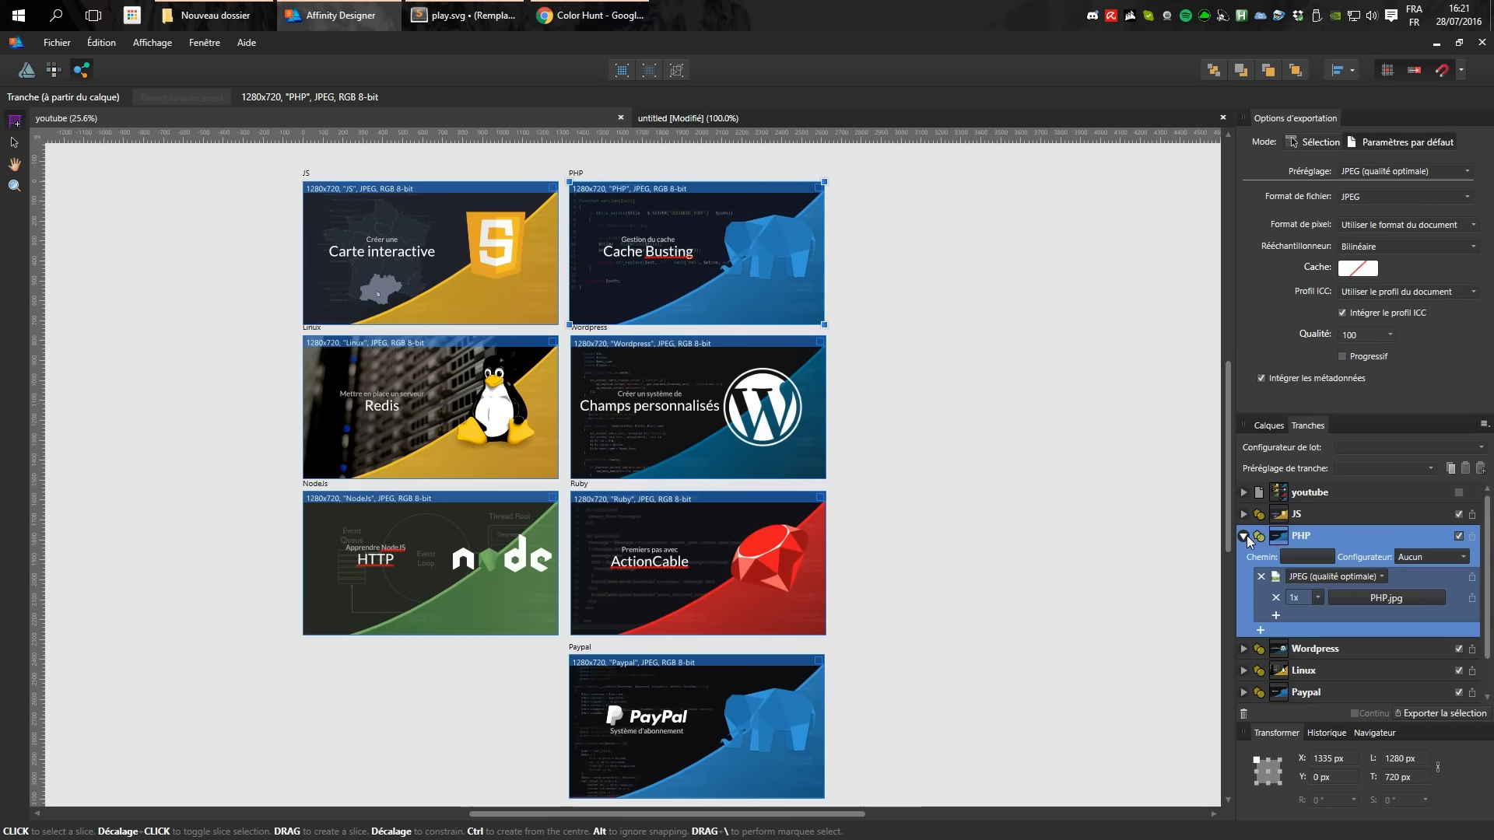
click(1244, 536)
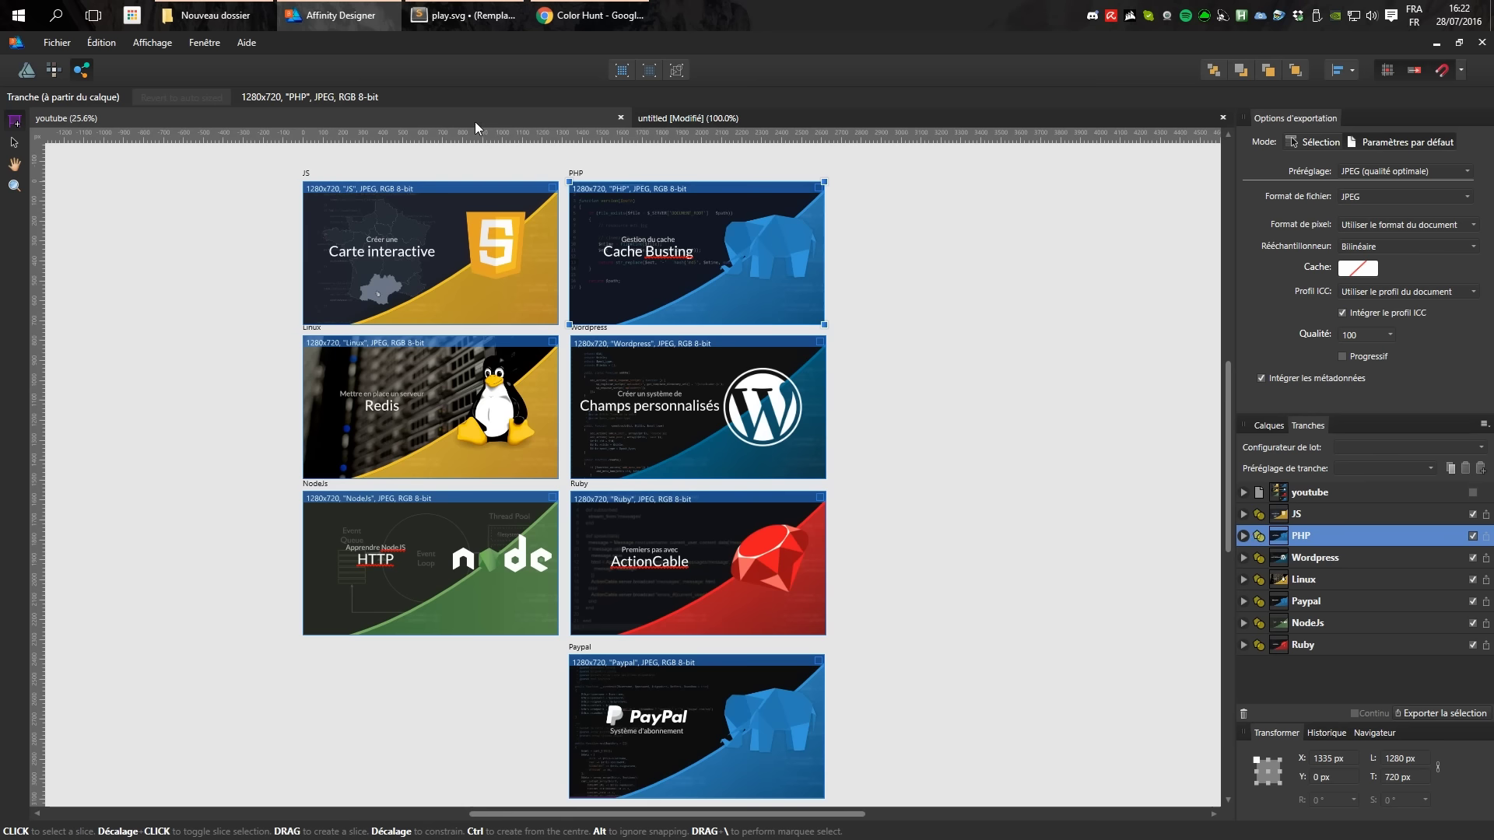
Switch between the untitled and youtube tabs, ending on the untitled Twitter mockup with Liste and Détail.
click(671, 115)
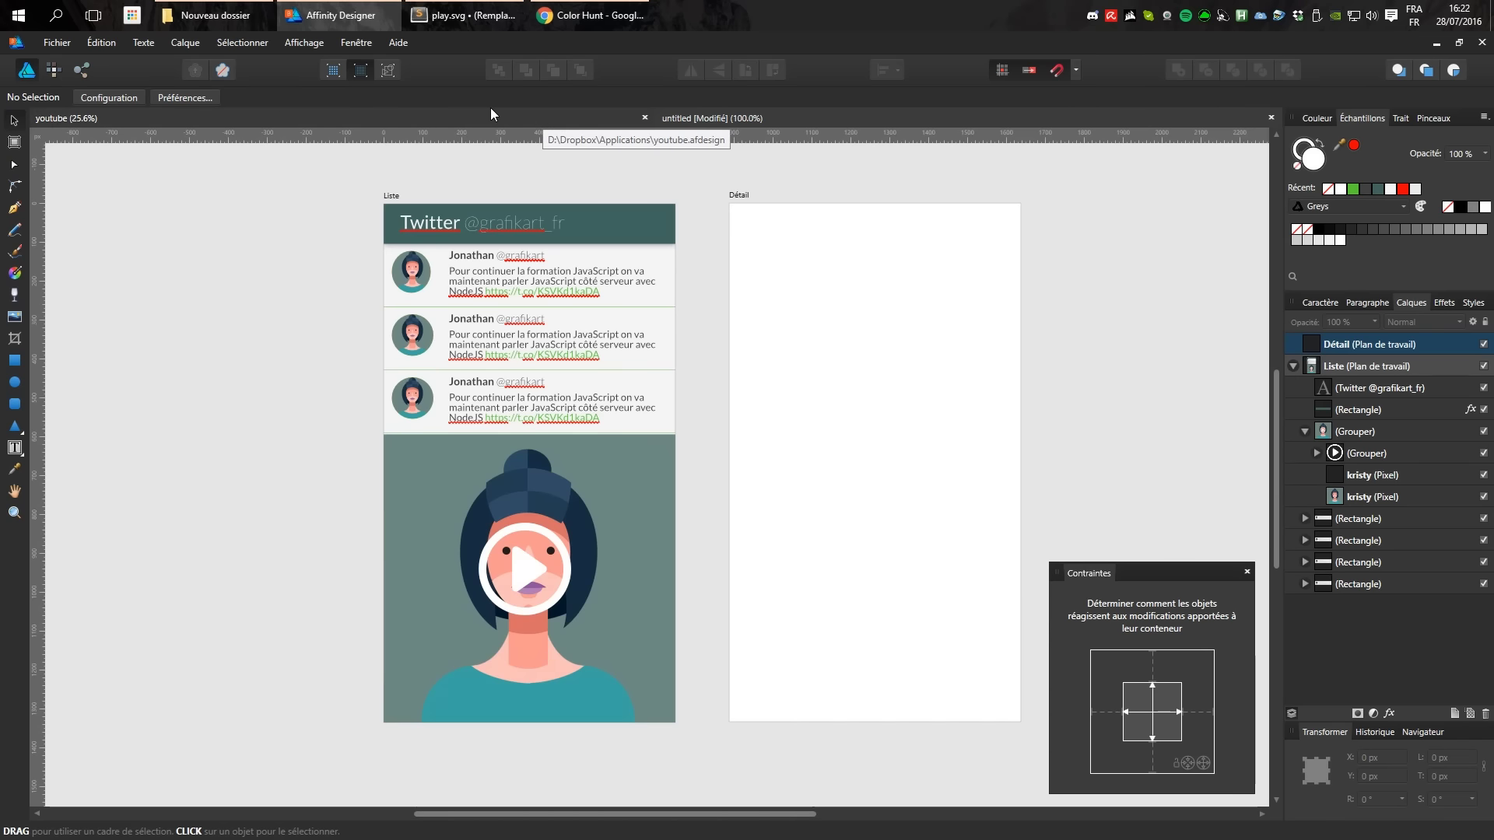
click(490, 114)
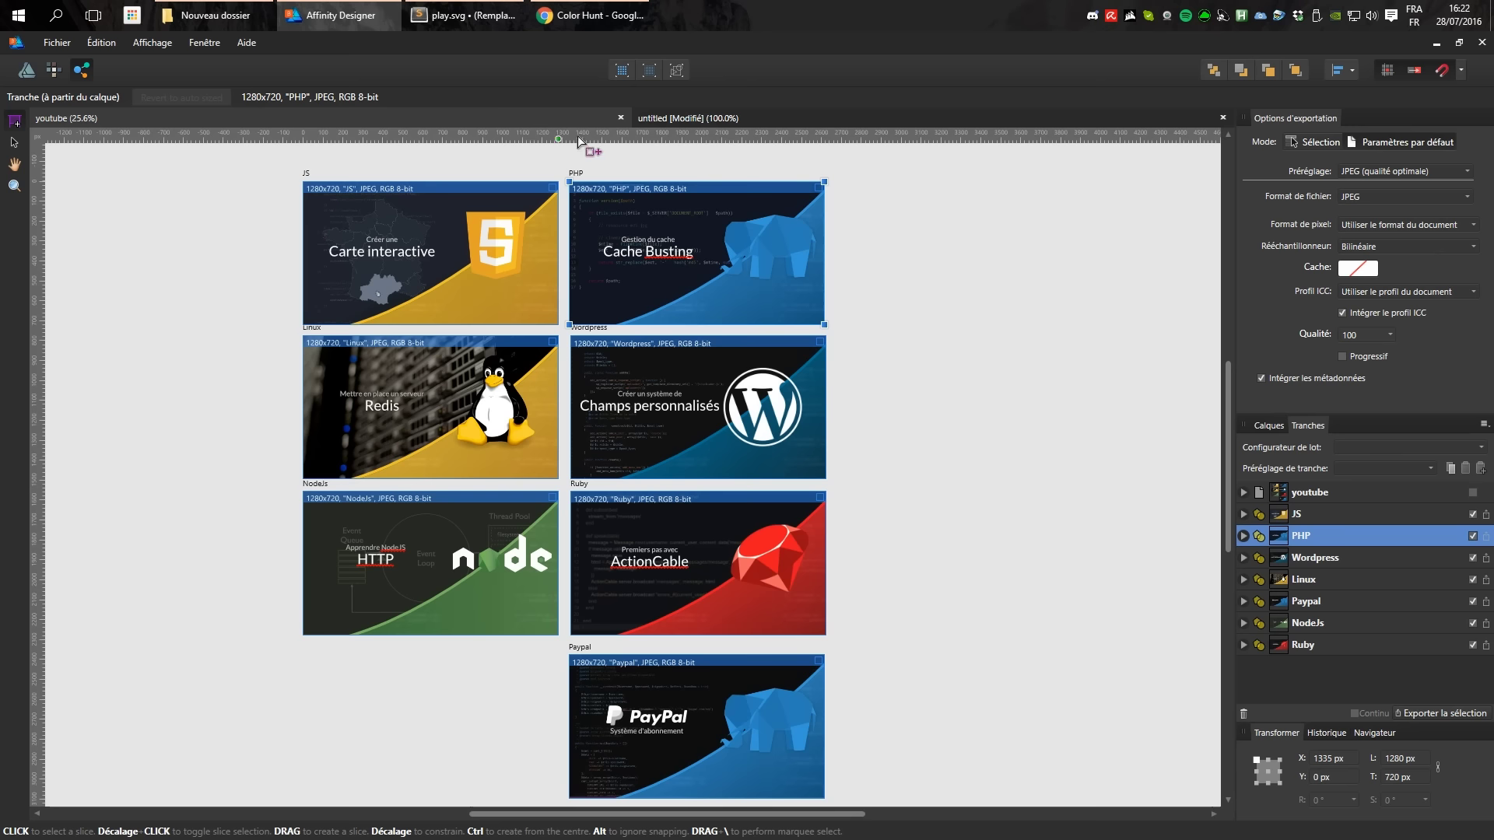
click(711, 120)
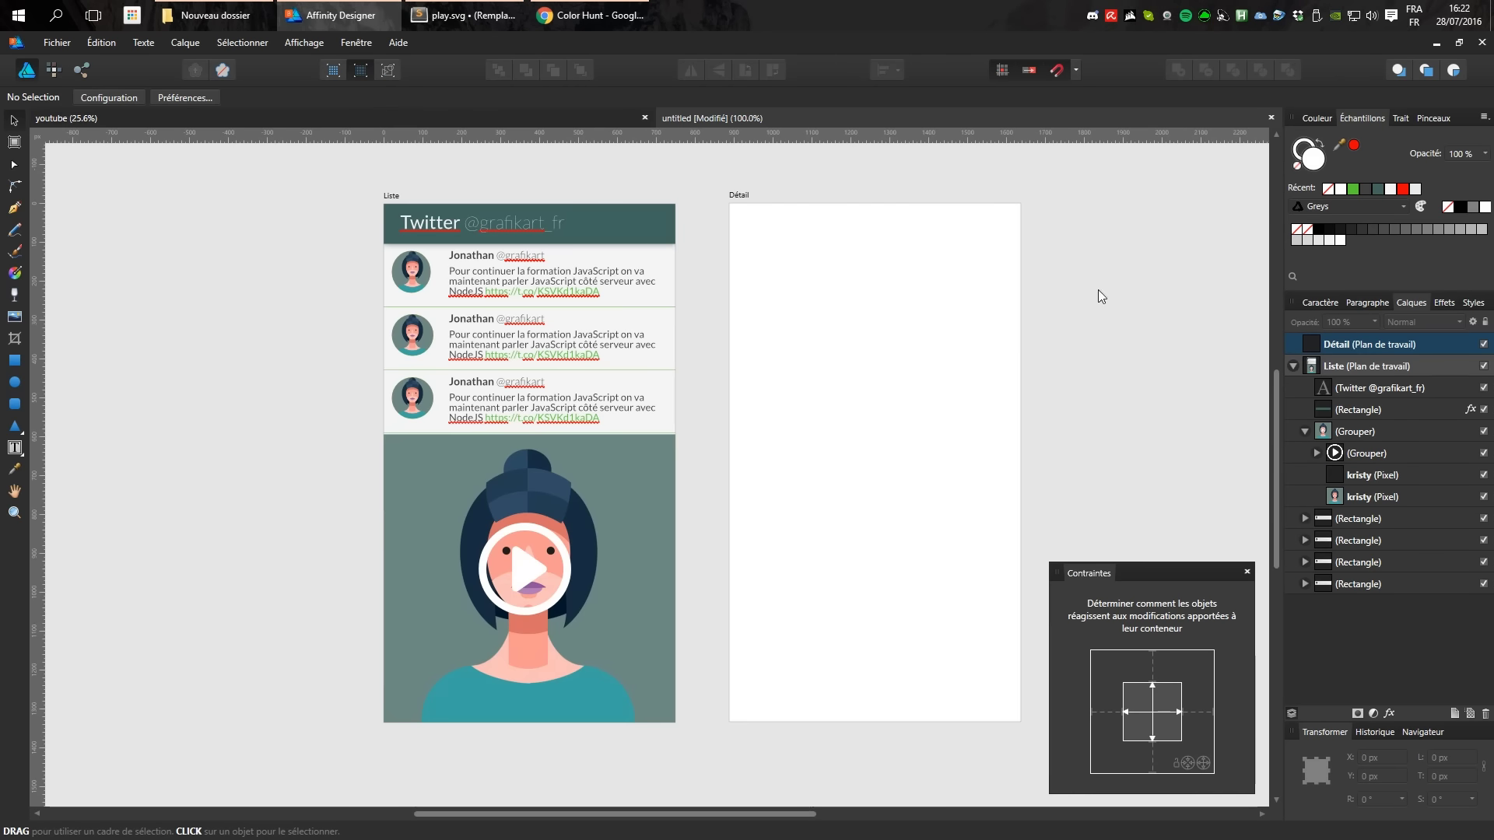